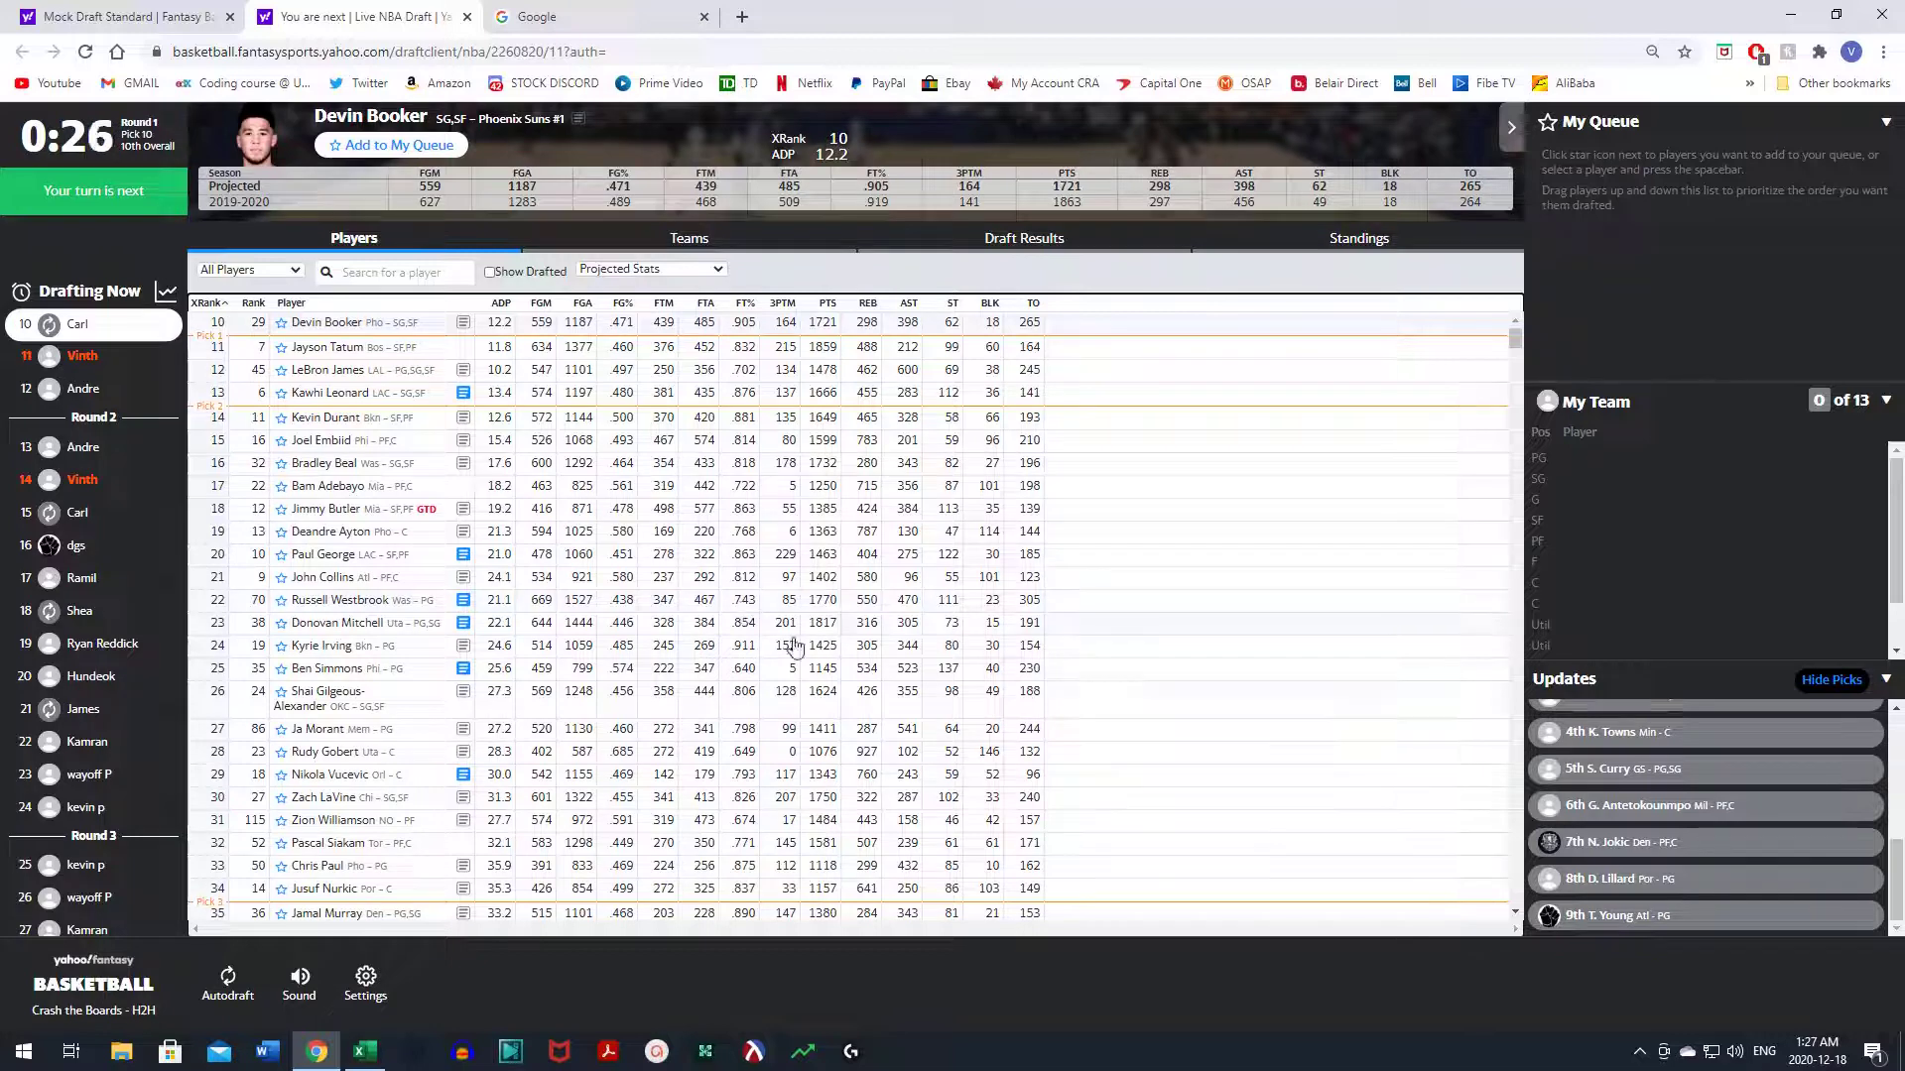
- Review the first-round picks already made in the draft updates feed
scroll(1706, 814, "up", 1)
scroll(1706, 812, "down", 1)
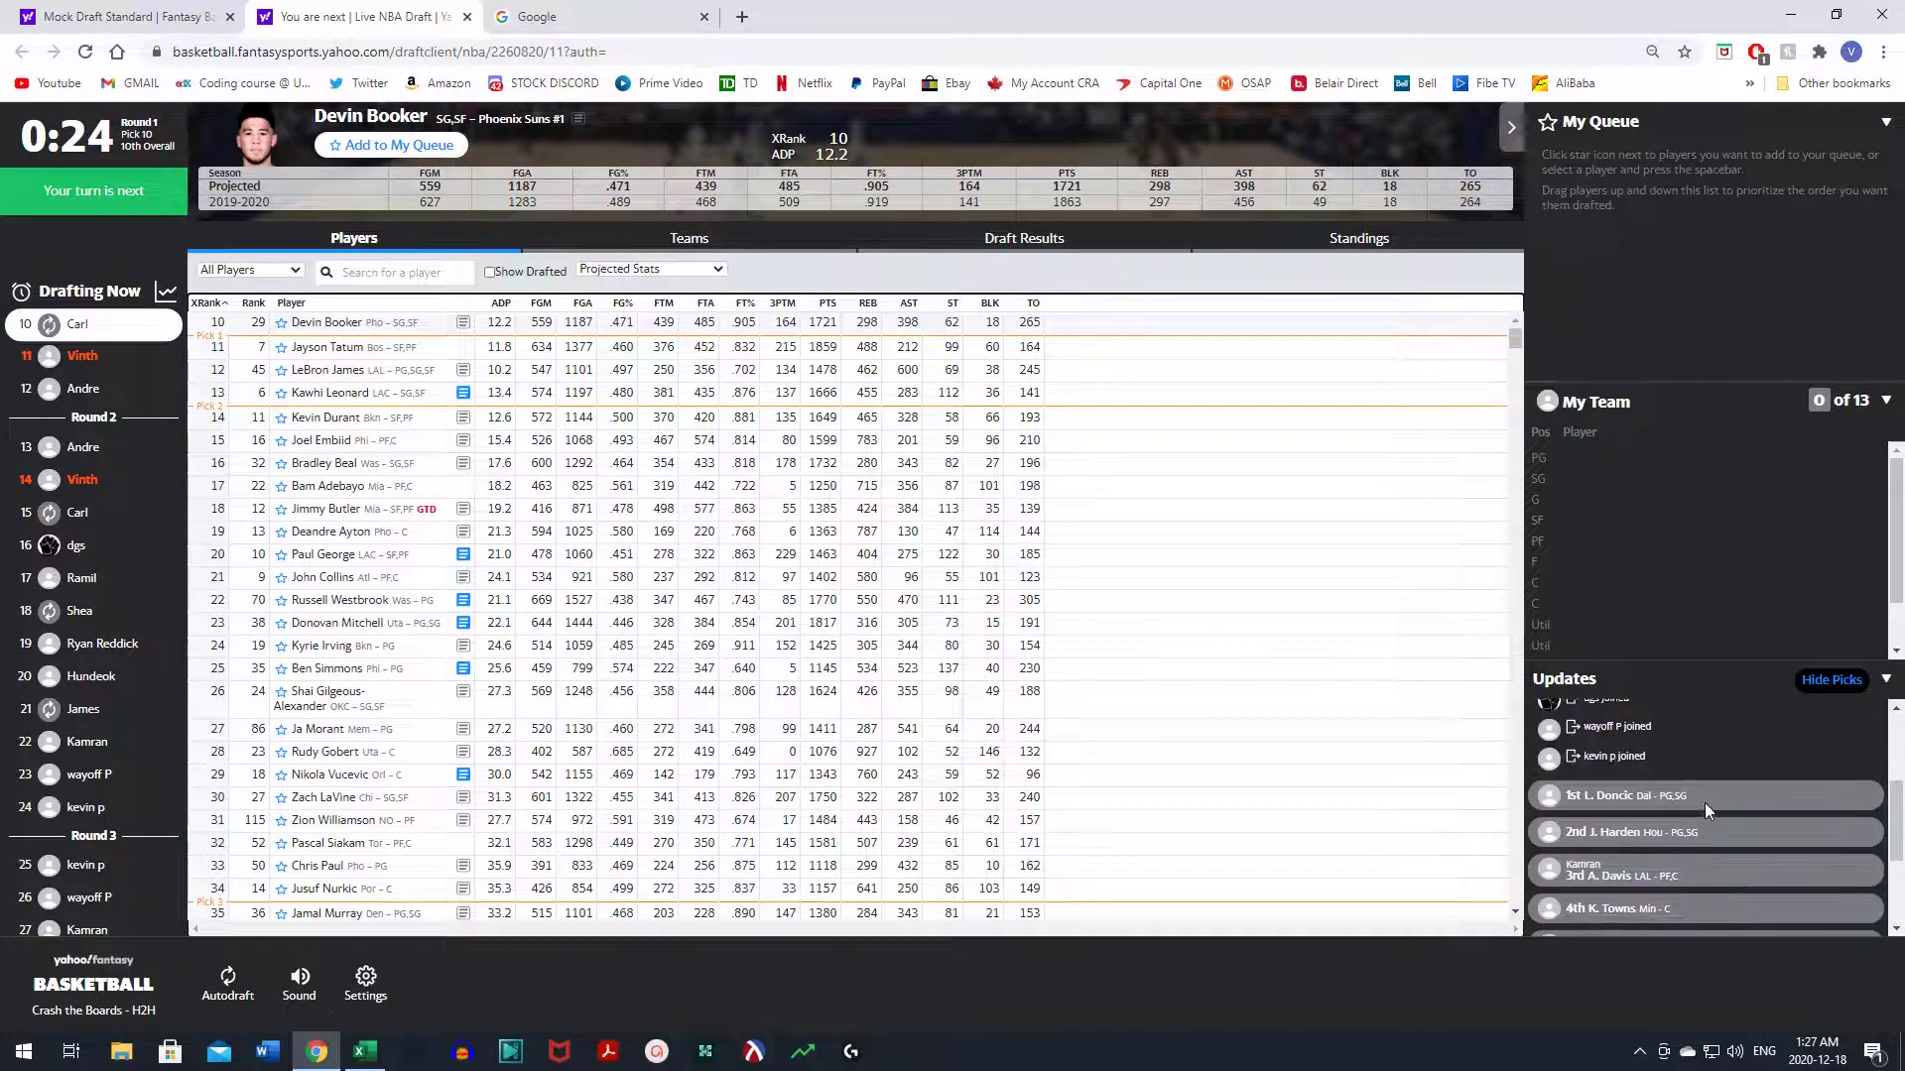
scroll(1706, 812, "up", 2)
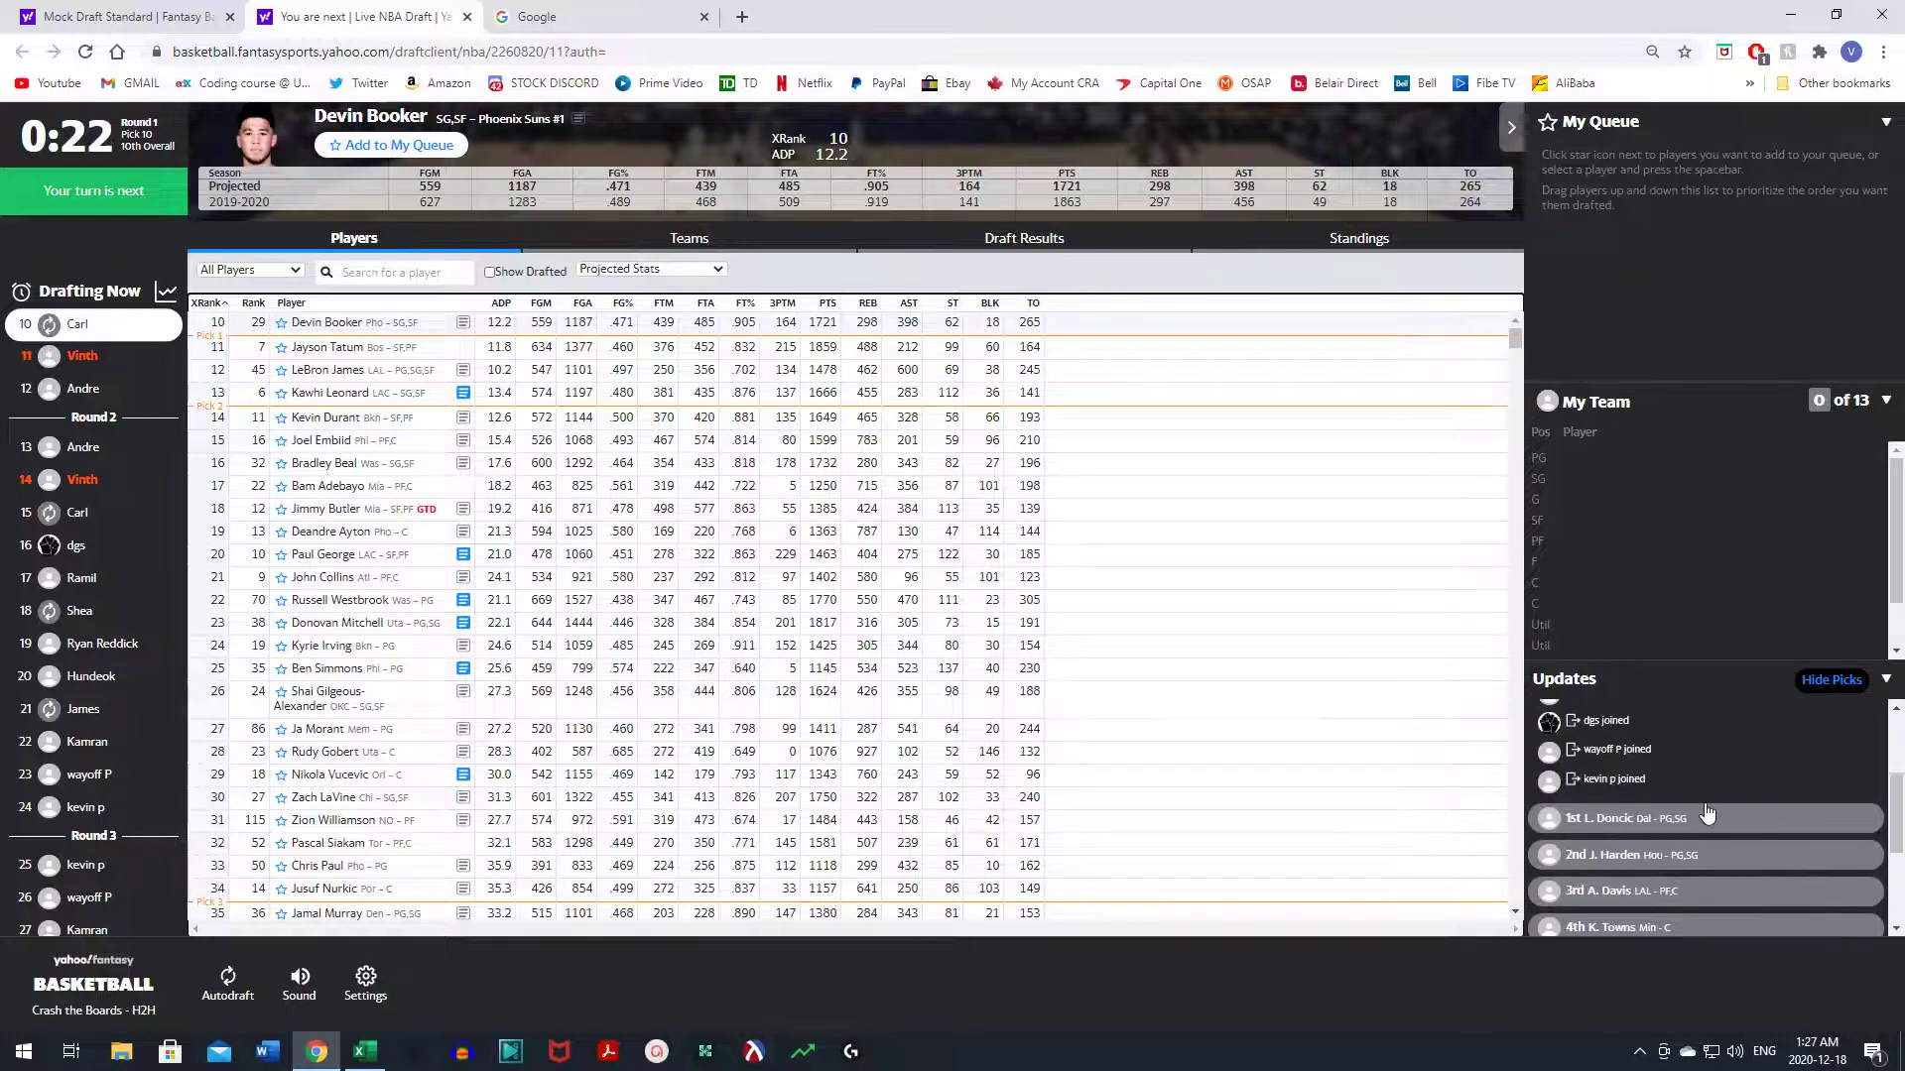
scroll(1707, 813, "down", 2)
scroll(1705, 811, "up", 2)
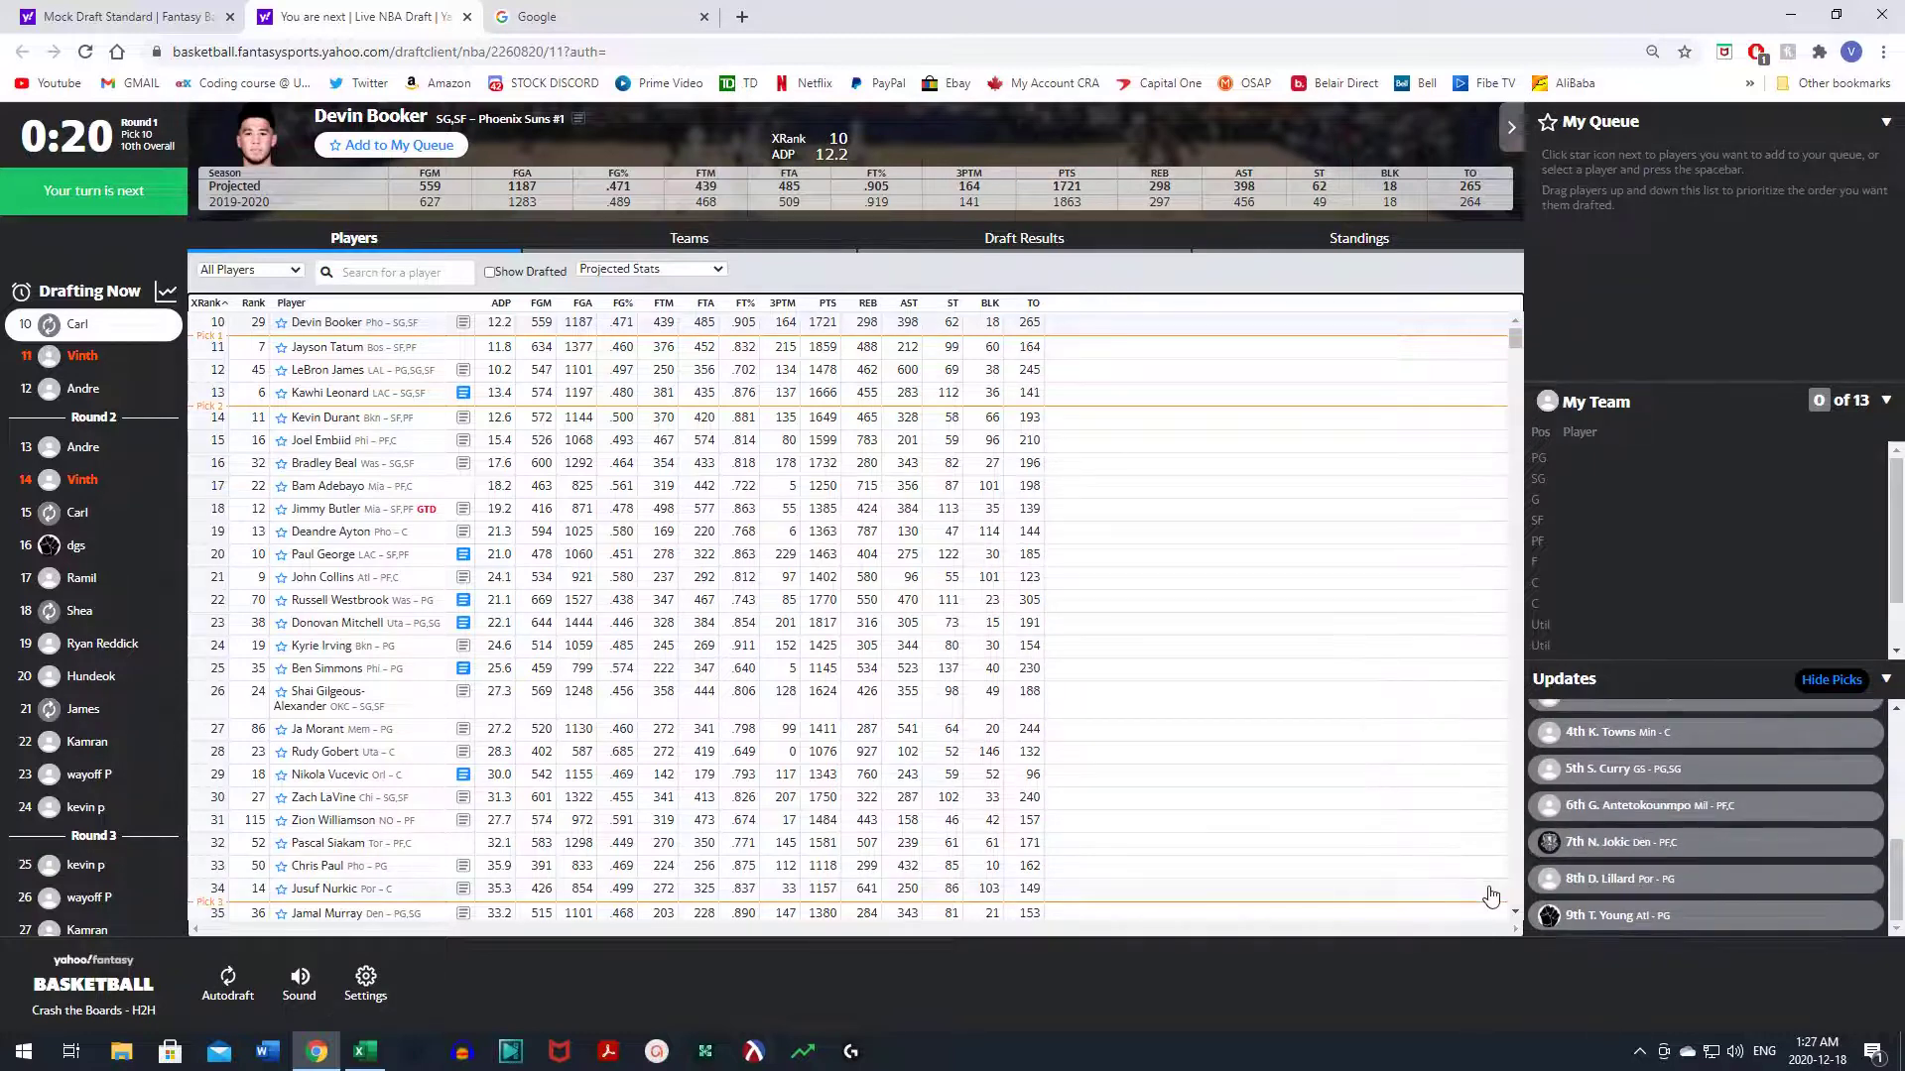
scroll(1701, 837, "up", 2)
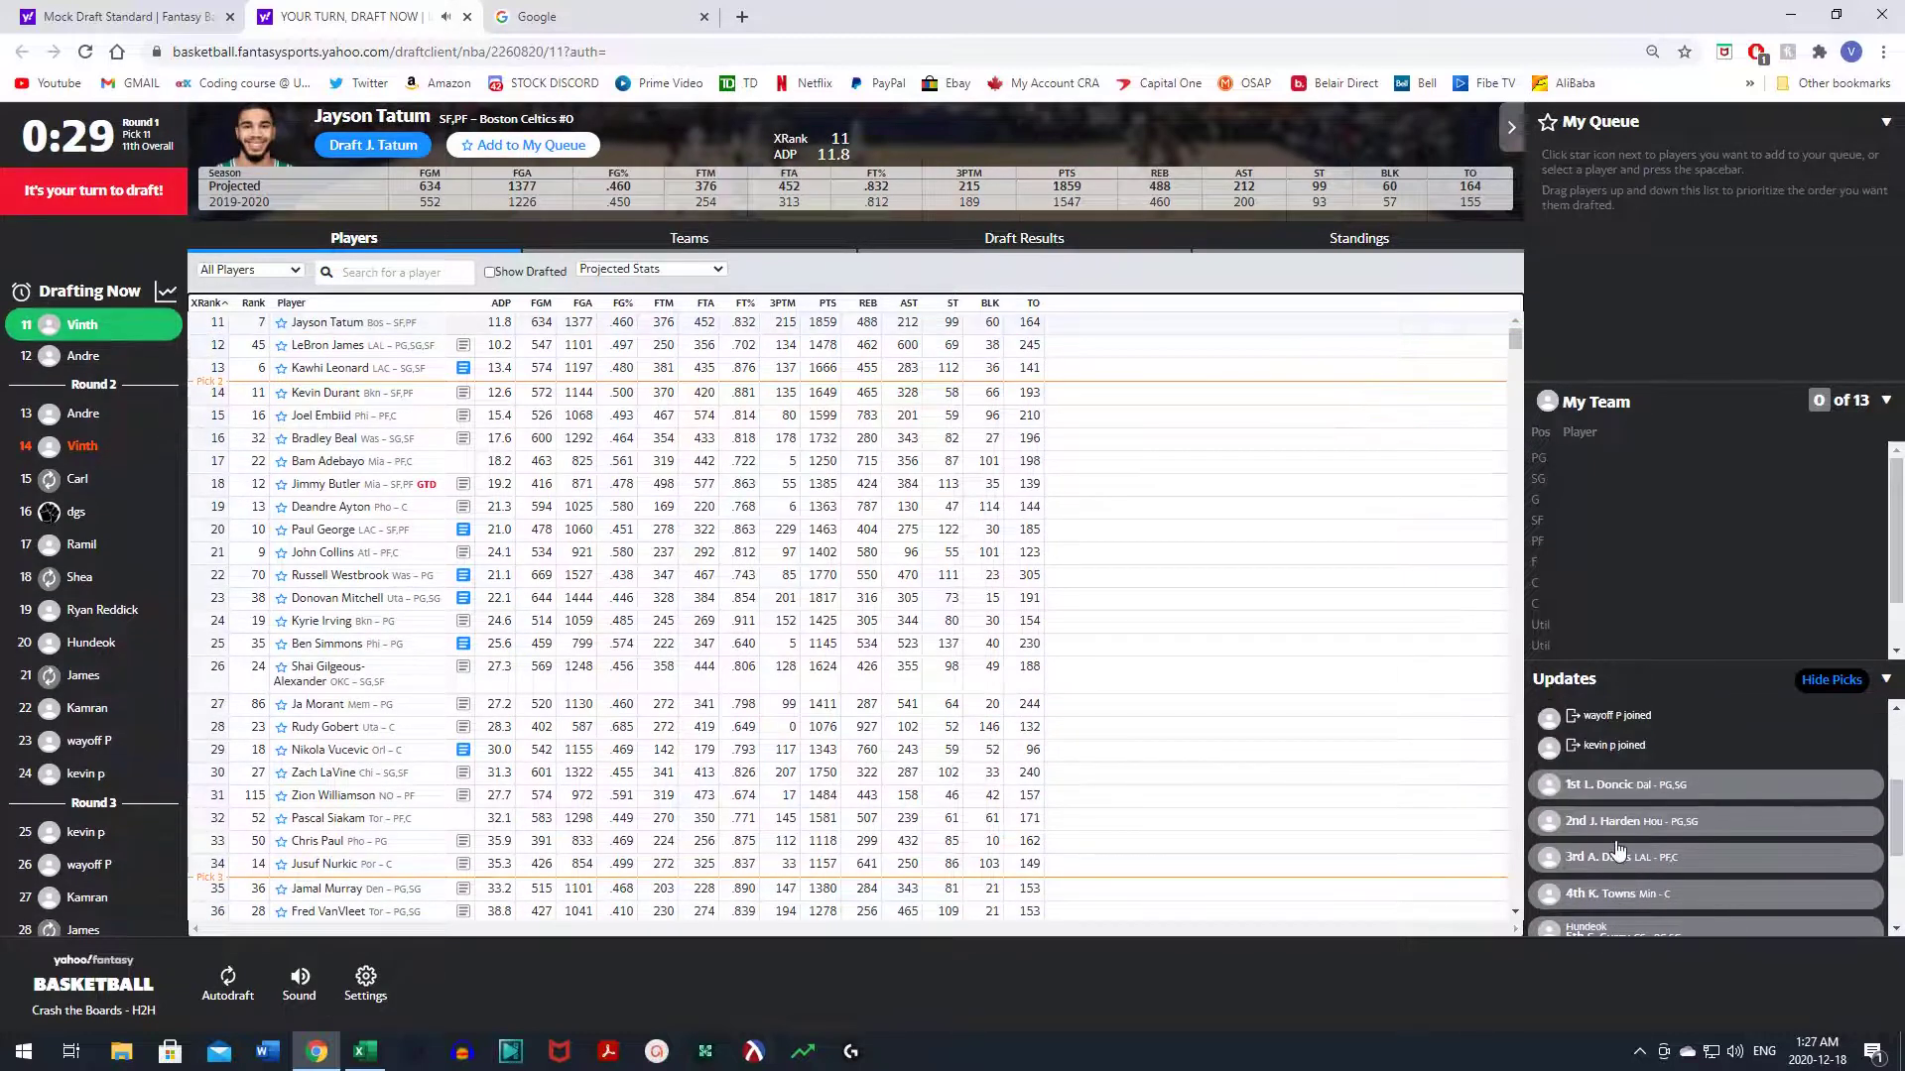
scroll(1701, 843, "down", 4)
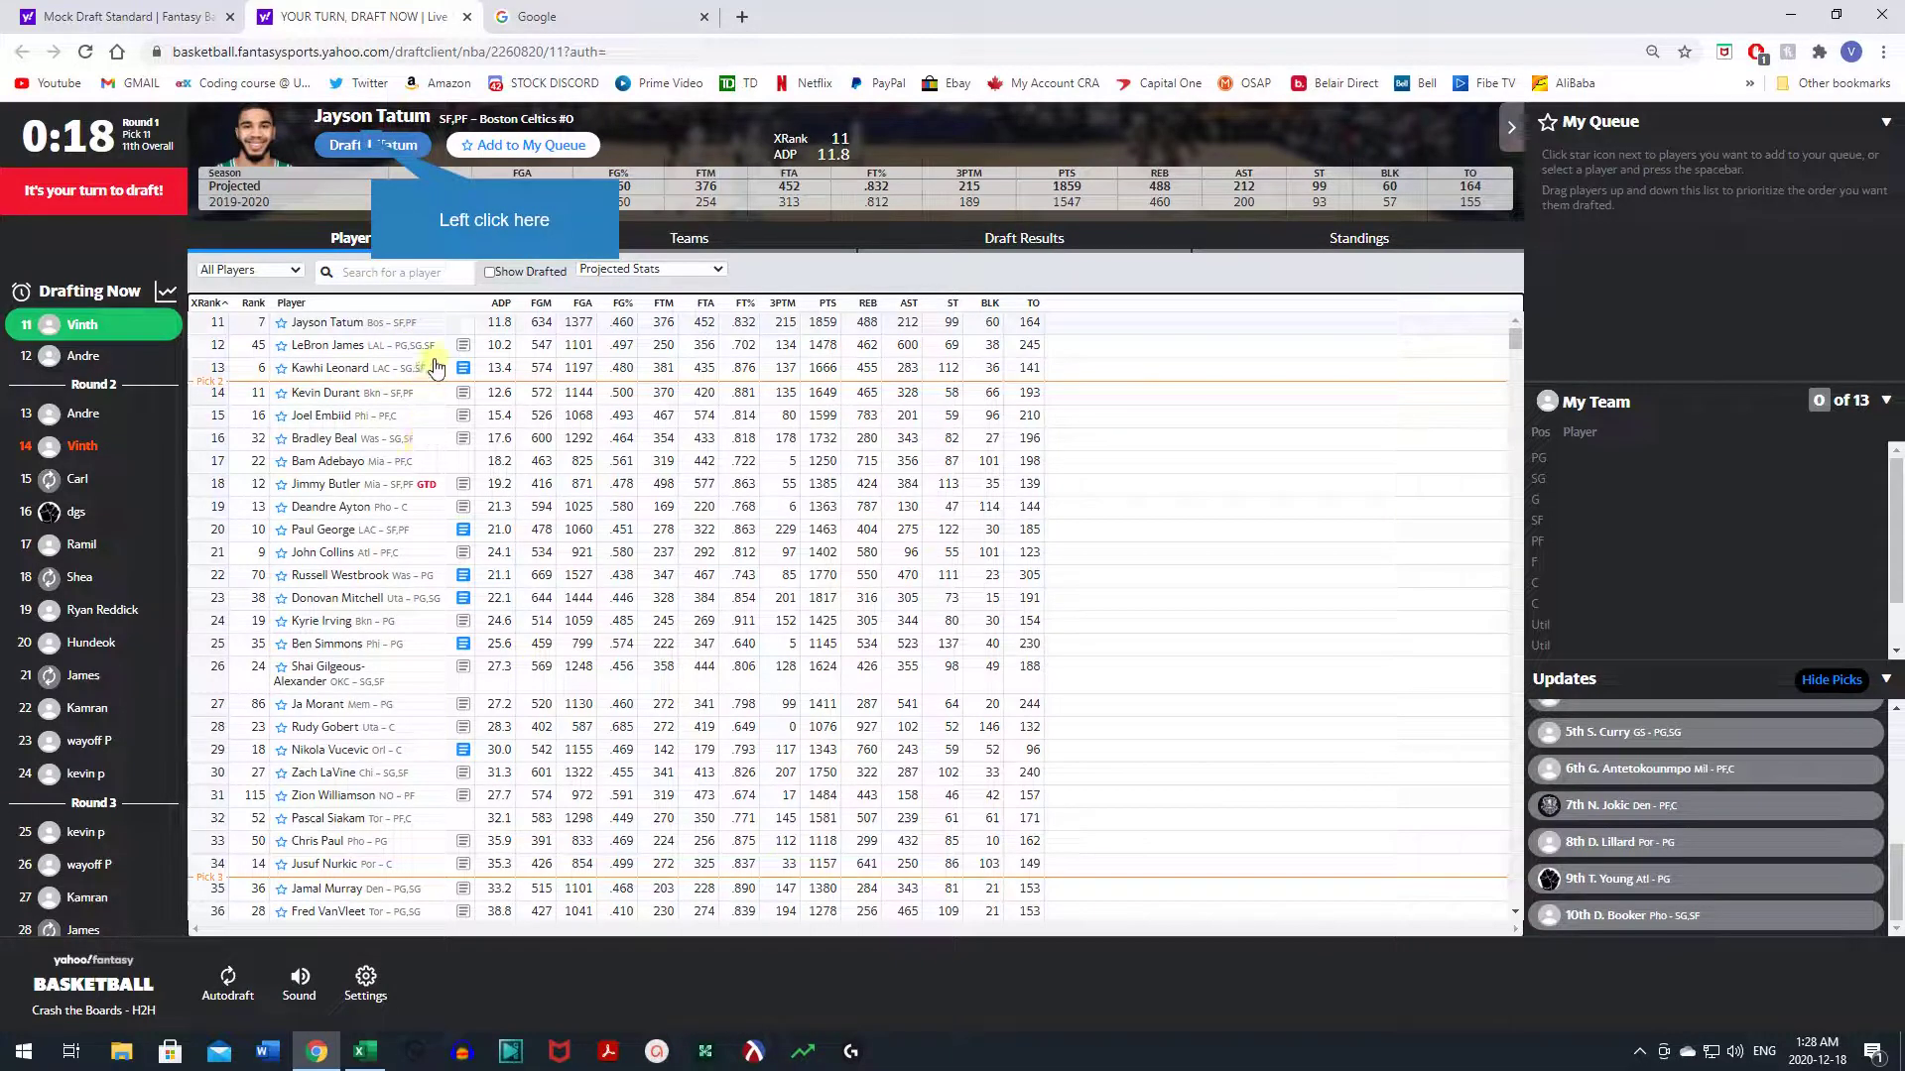
- Draft Jayson Tatum with the 11th overall pick and Bradley Beal with the 14th overall pick
left_click(373, 147)
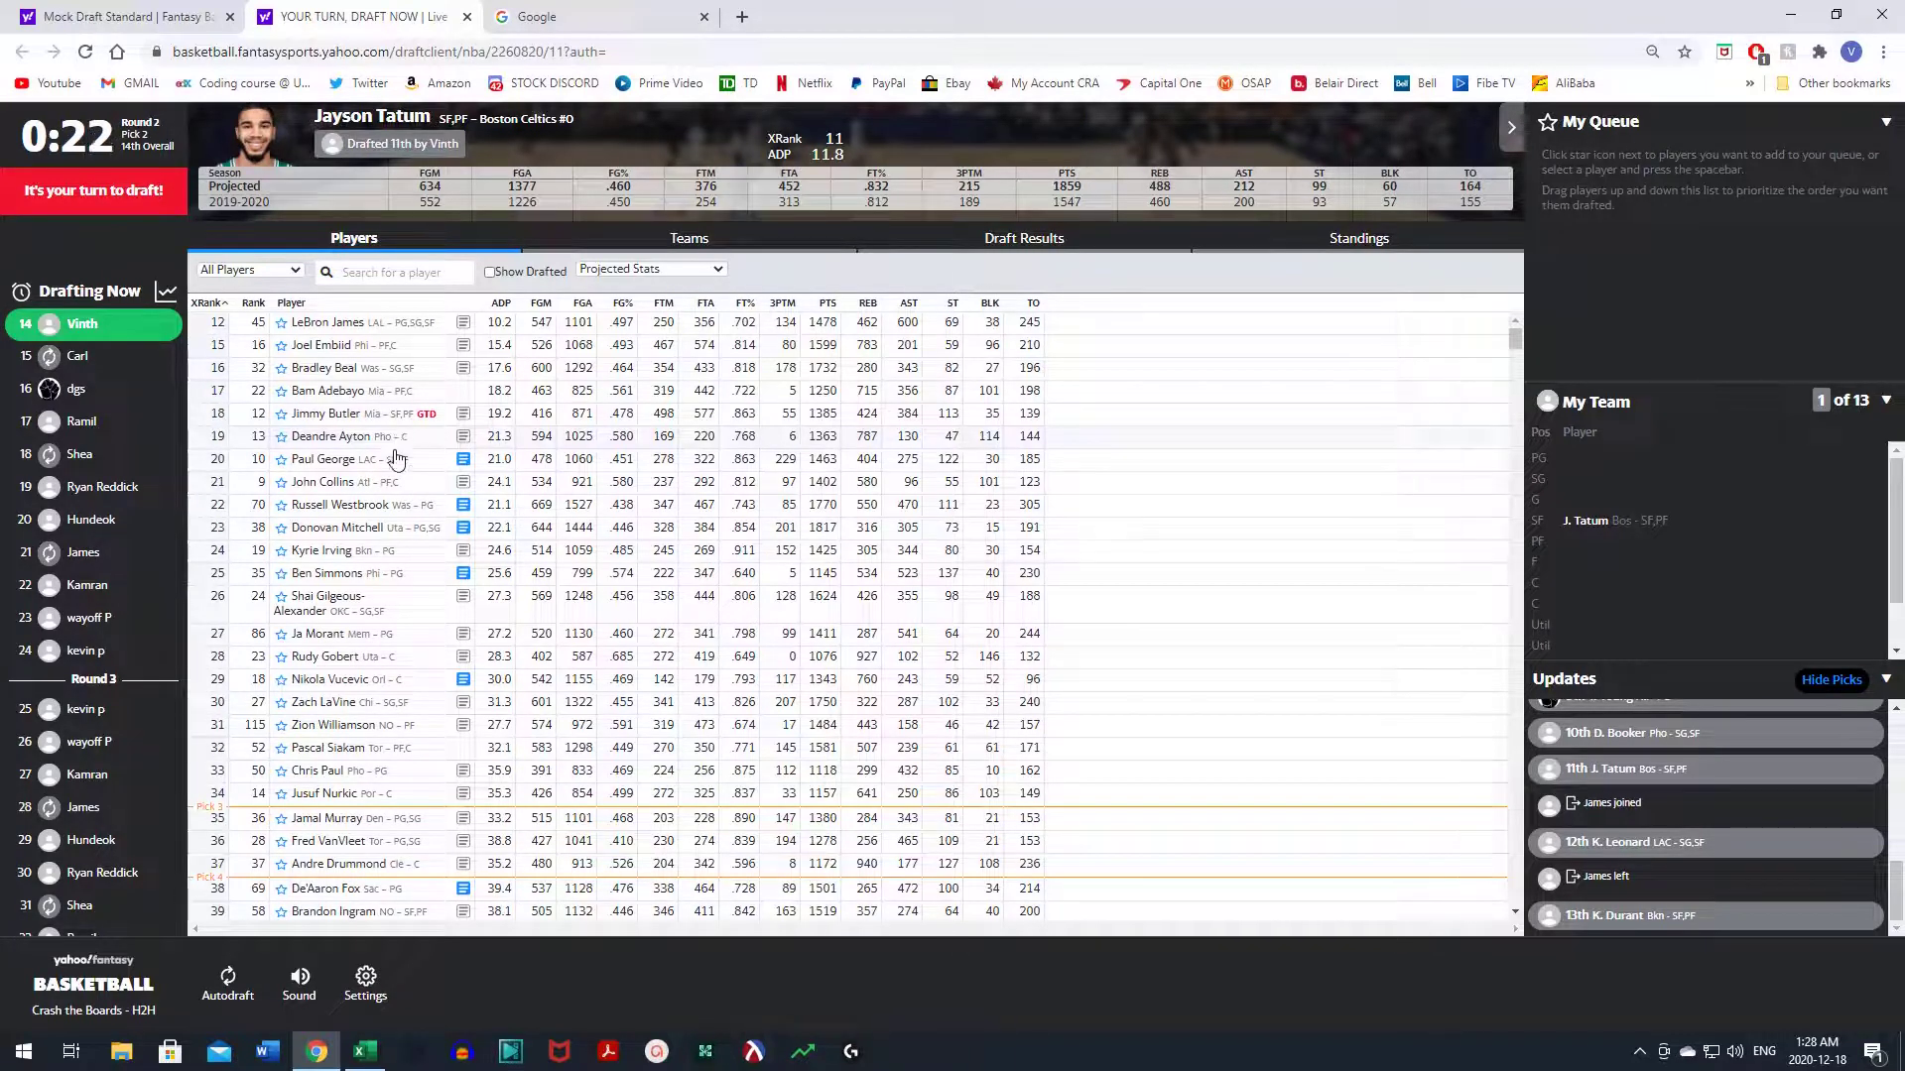
left_click(395, 369)
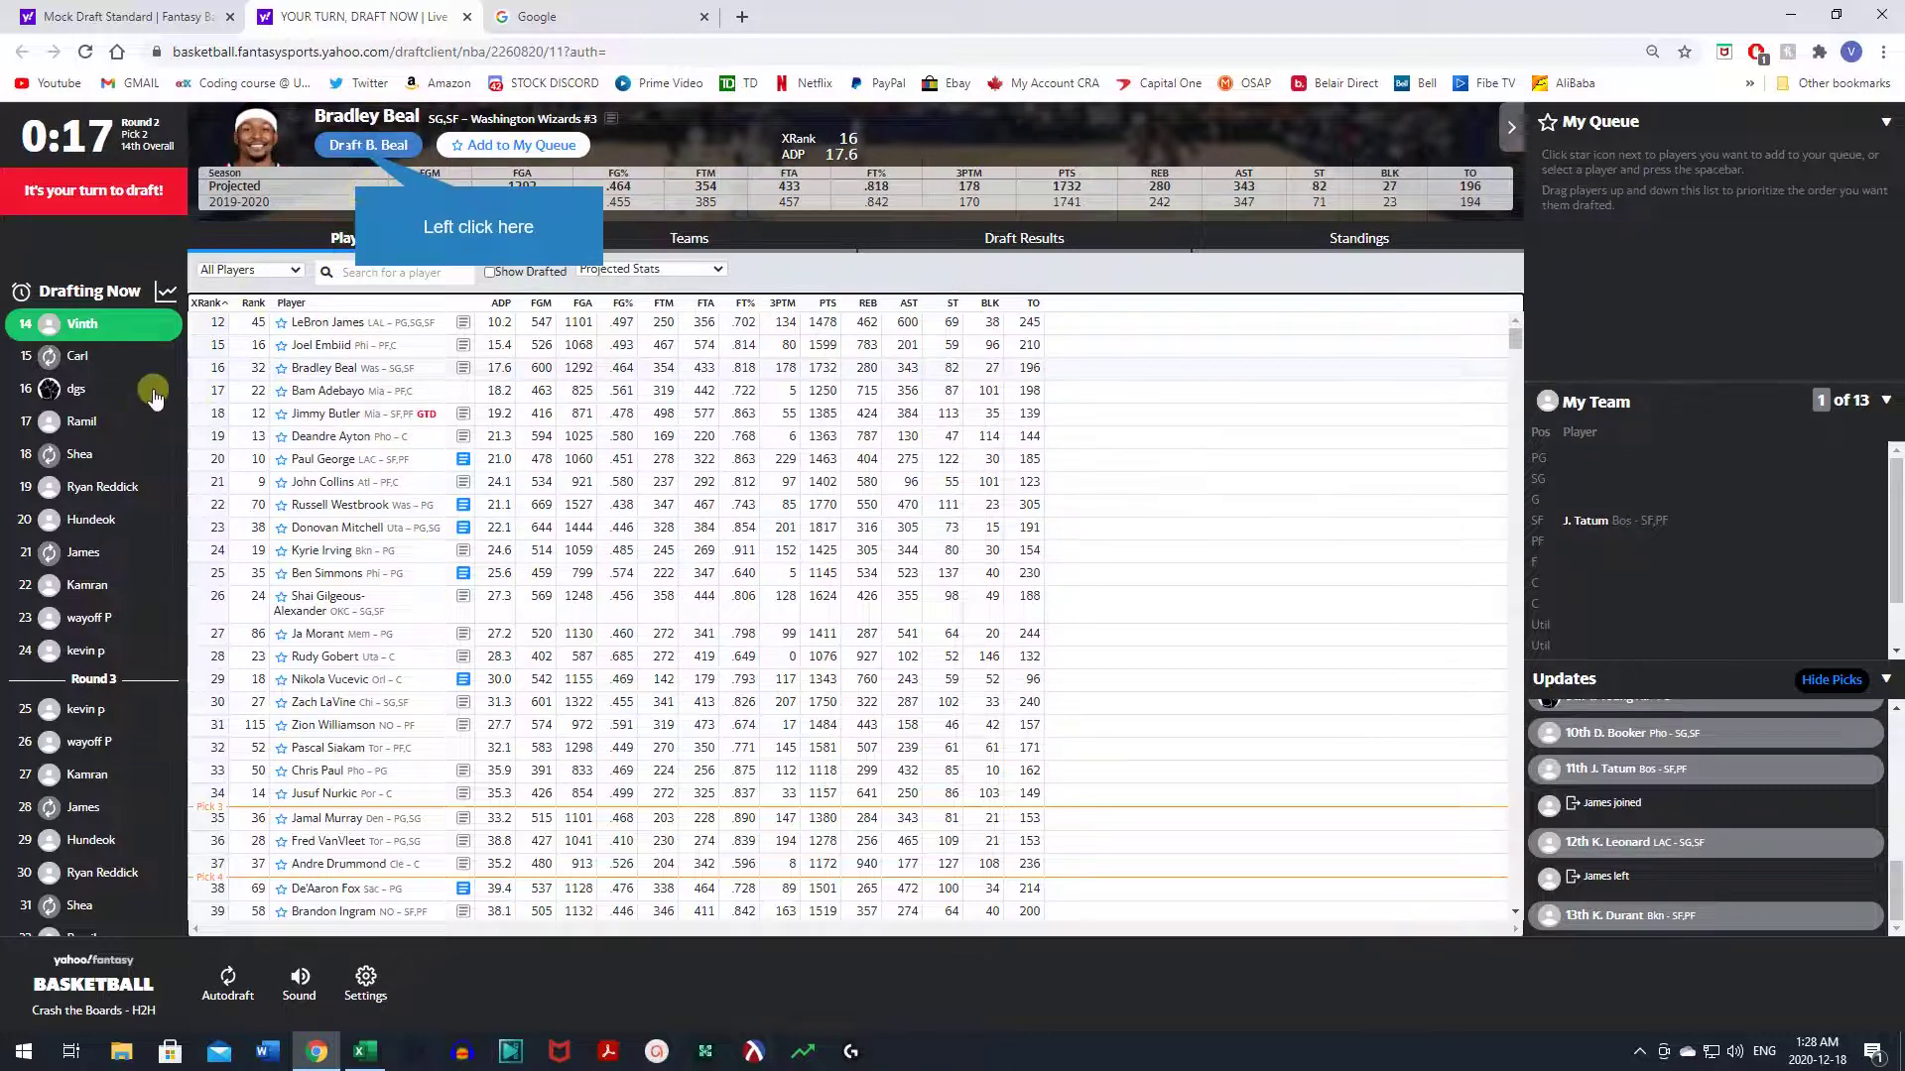
left_click(357, 149)
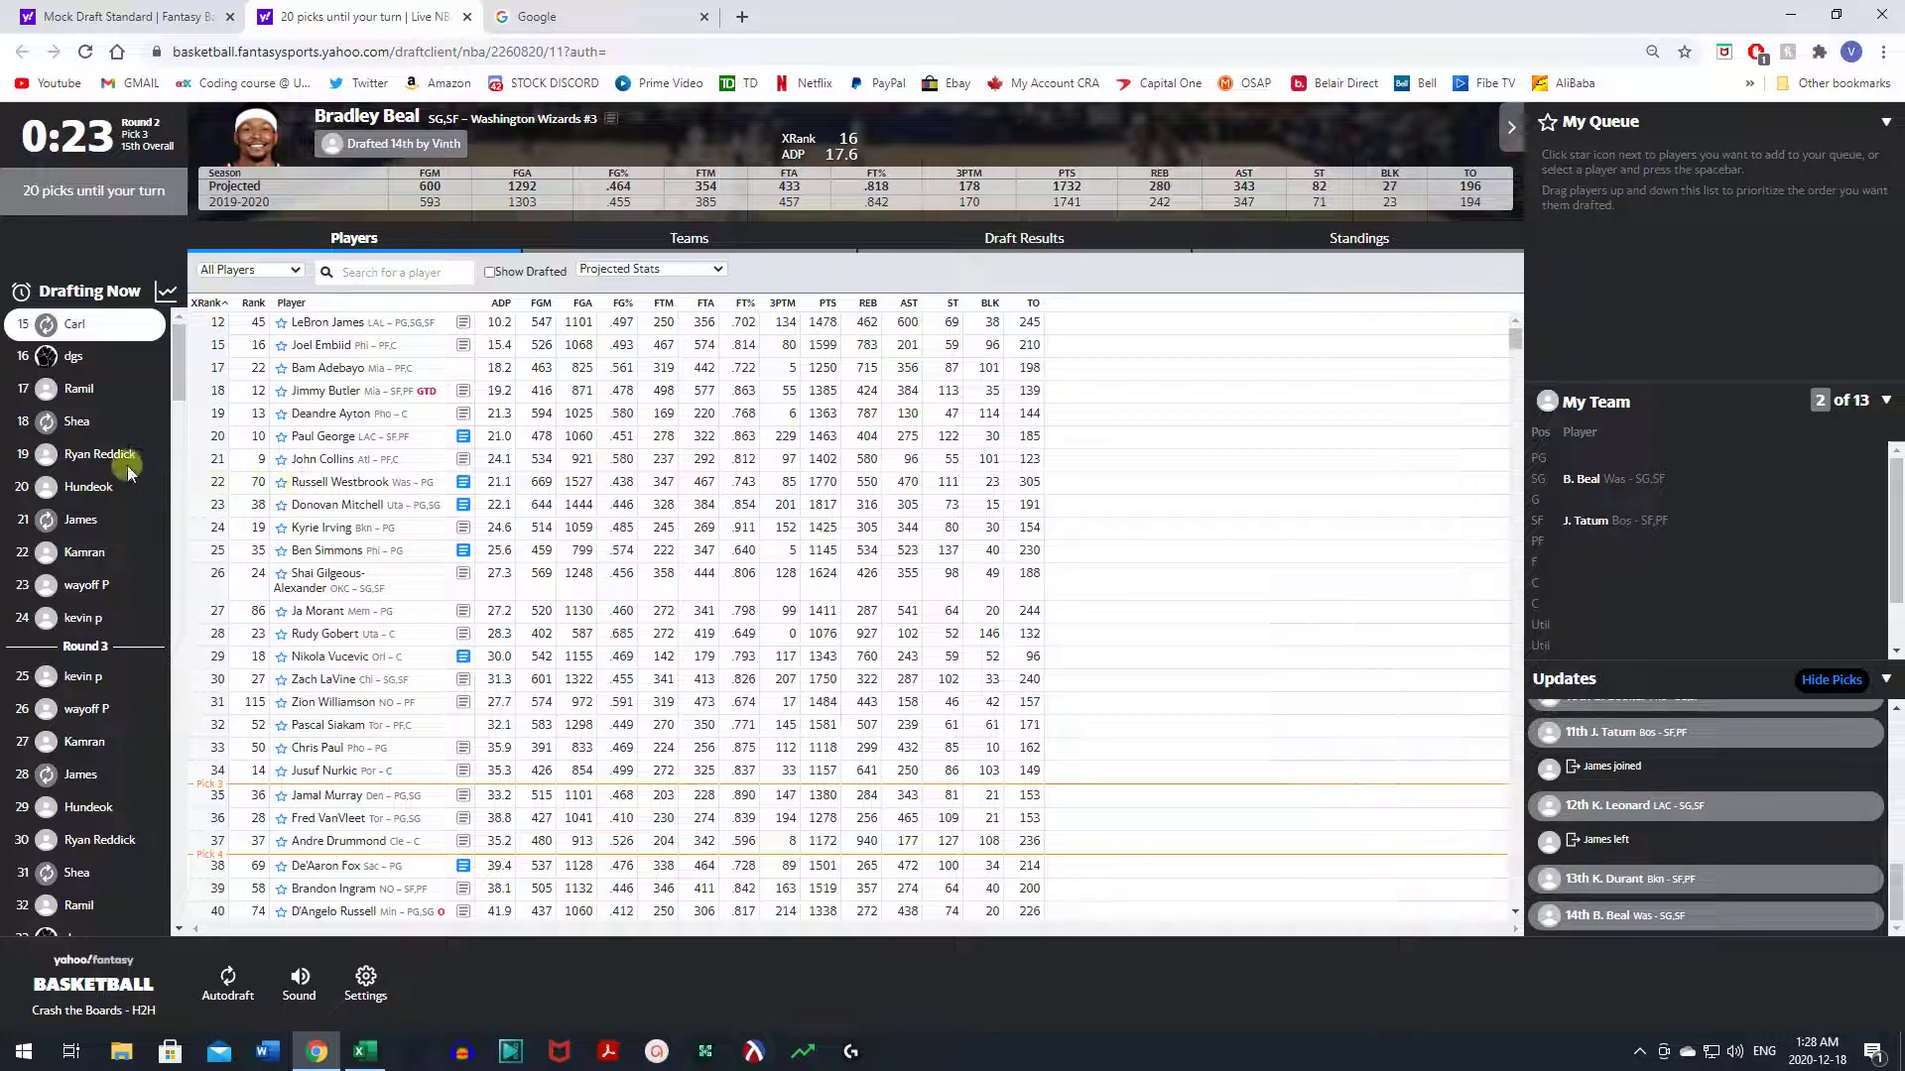
- Check the team's next turns in the draft order and the available players ranked around those picks
scroll(129, 476, "down", 3)
scroll(119, 675, "up", 1)
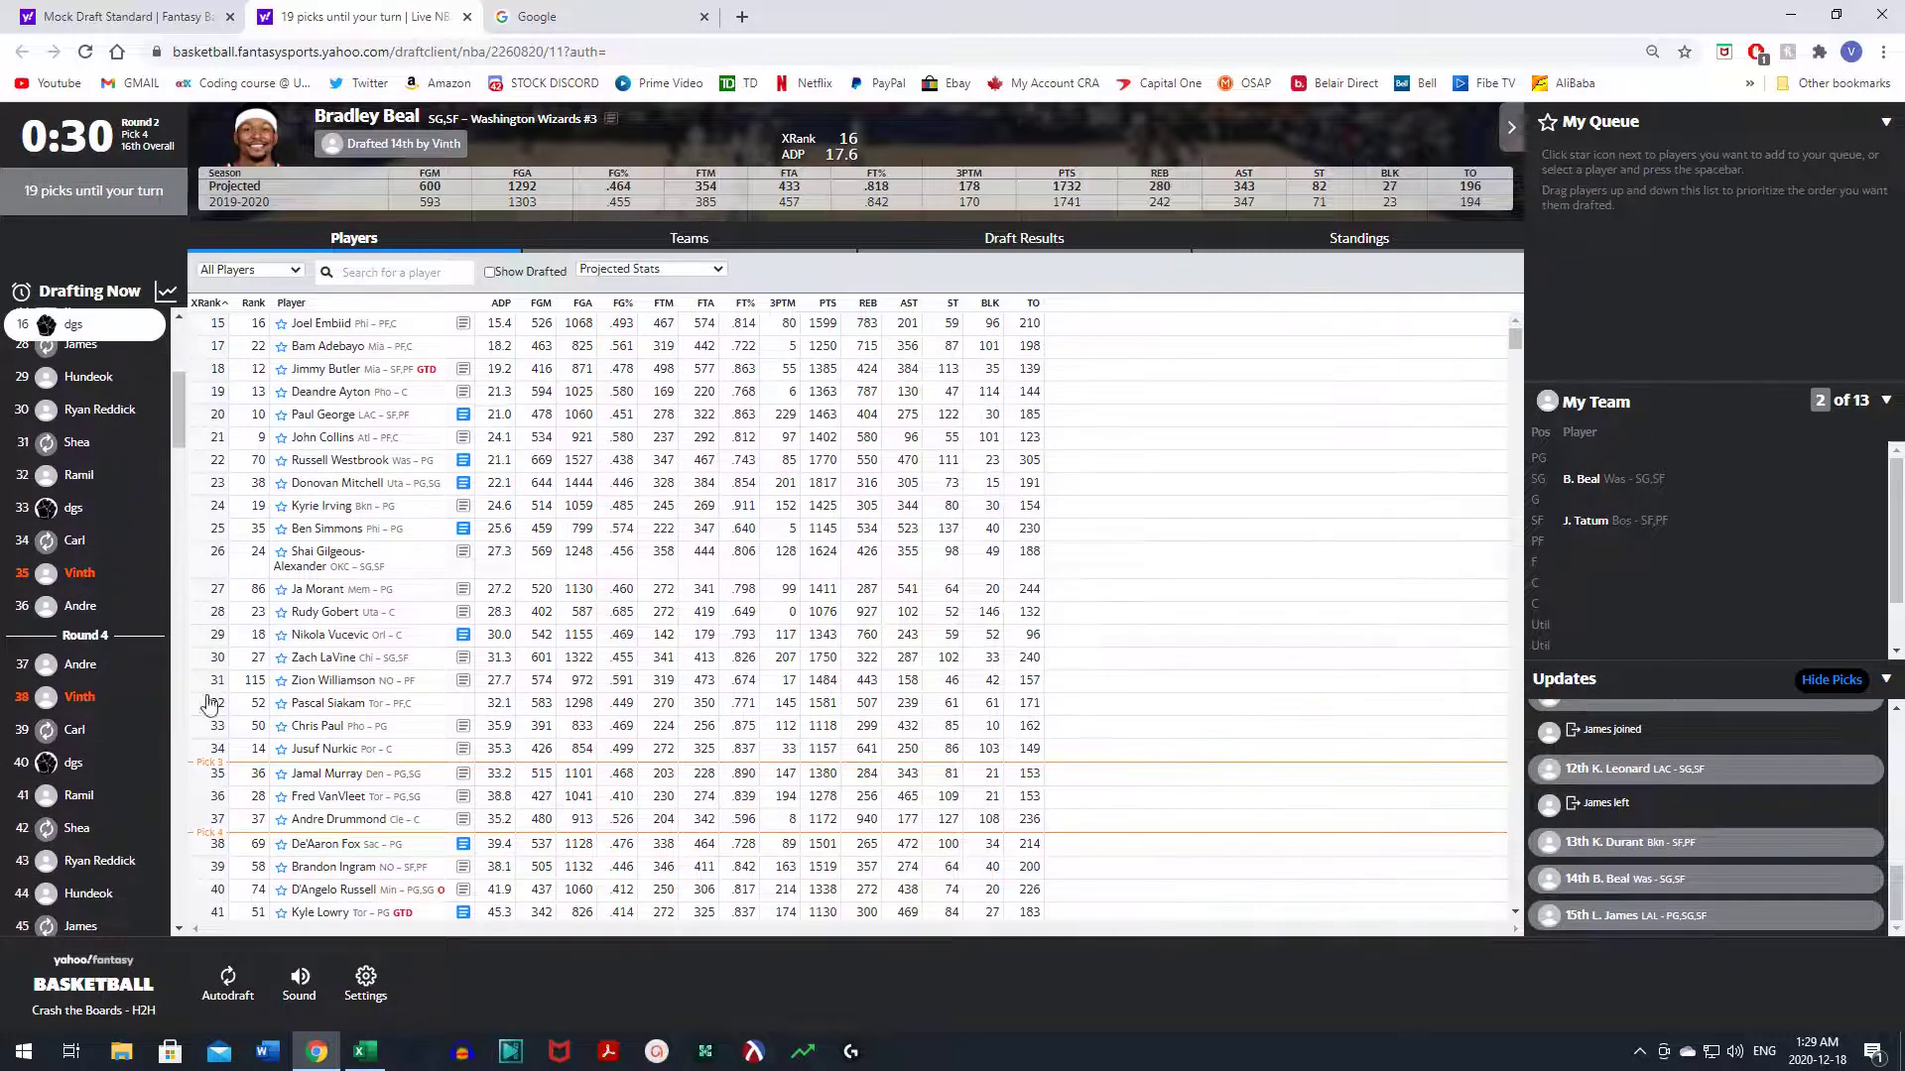
scroll(513, 570, "down", 2)
scroll(513, 571, "down", 3)
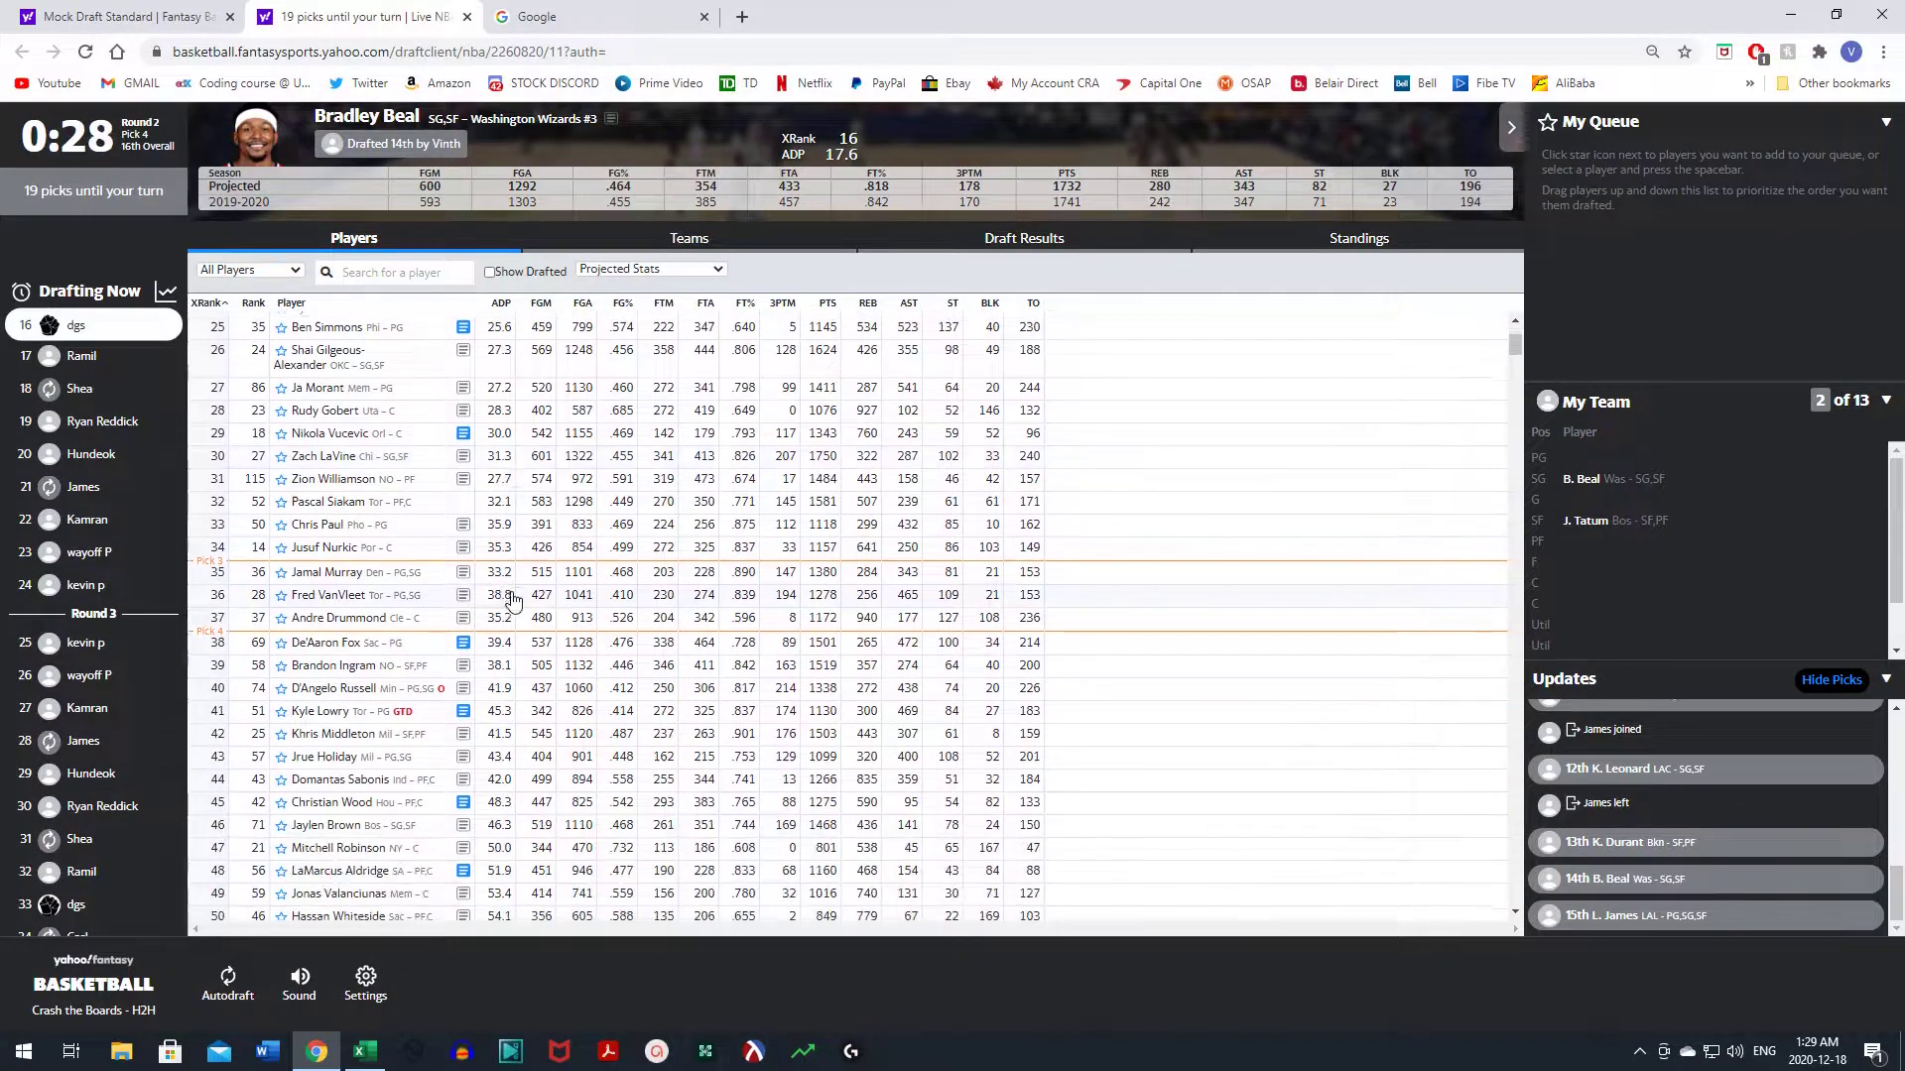
scroll(90, 595, "down", 3)
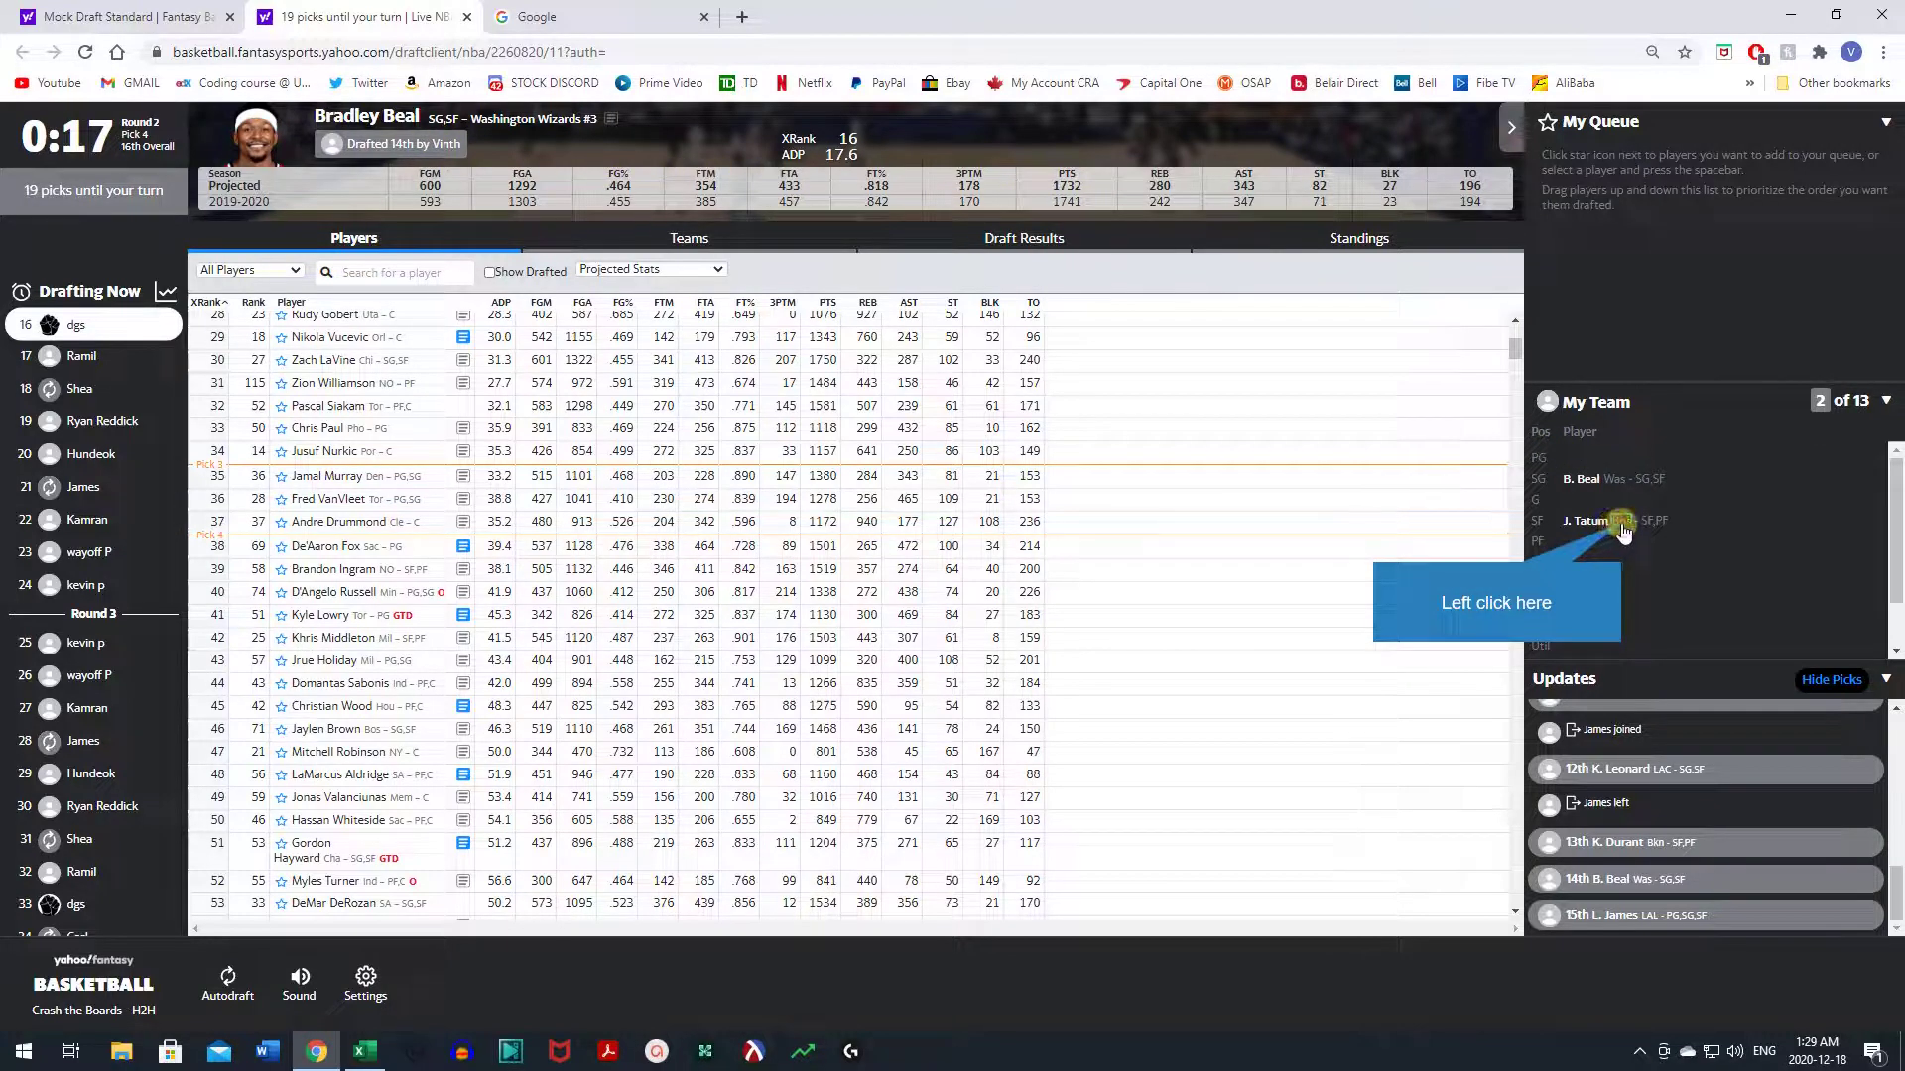
- Compare the projected stats of the drafted players Jayson Tatum and Bradley Beal
left_click(1622, 526)
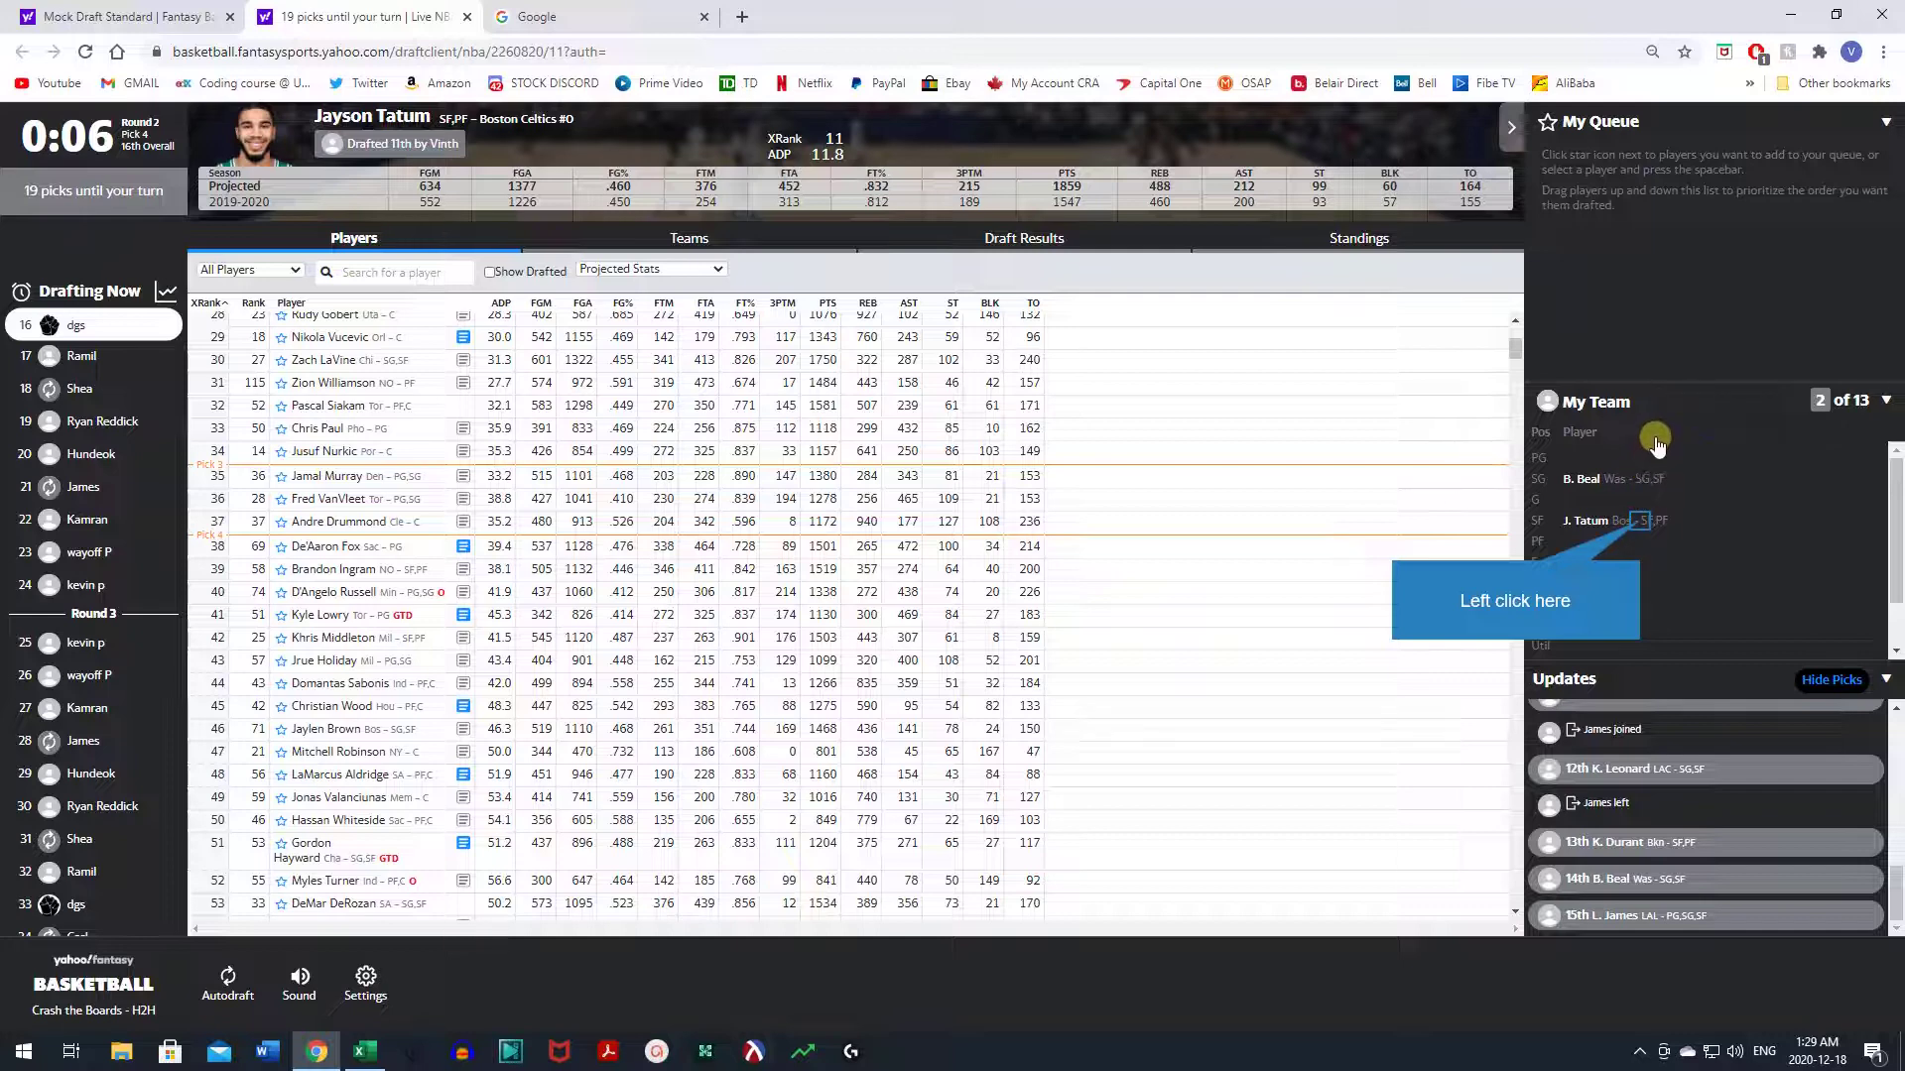
left_click(1612, 488)
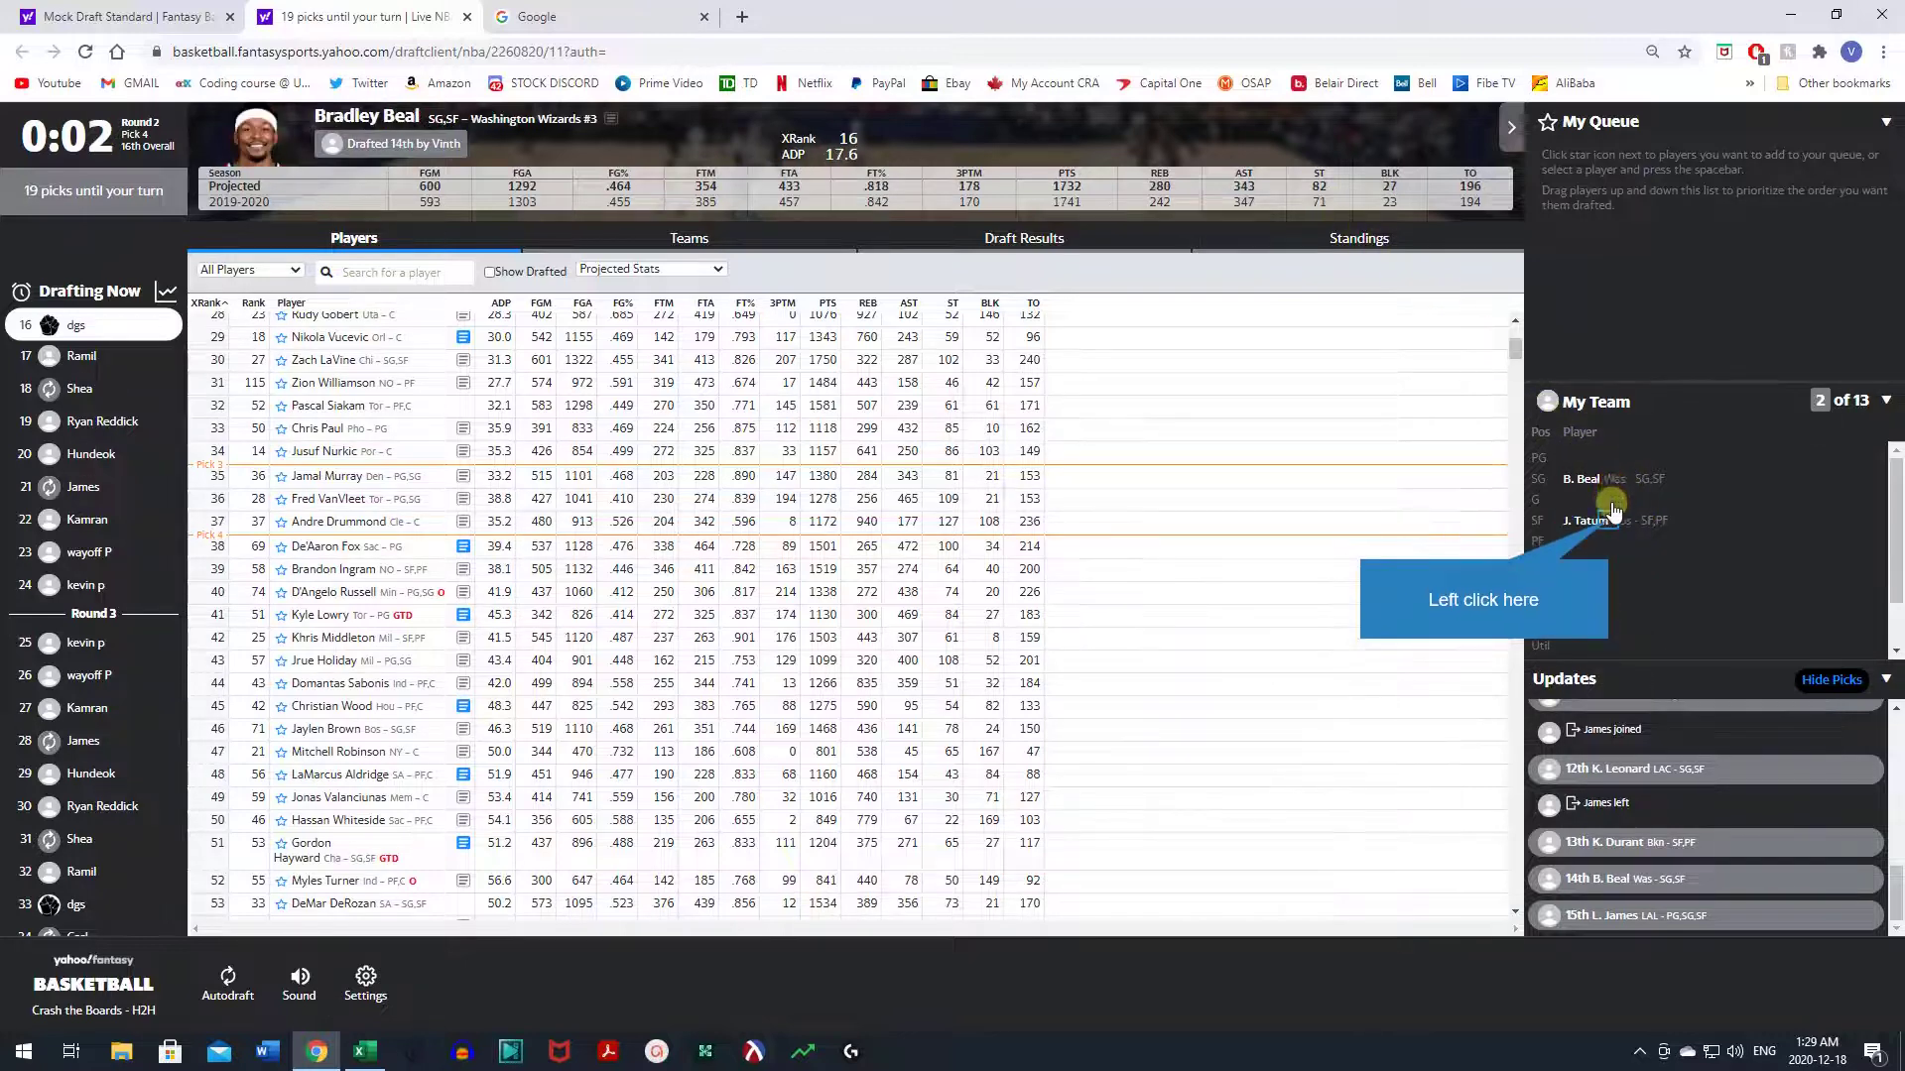
left_click(1609, 524)
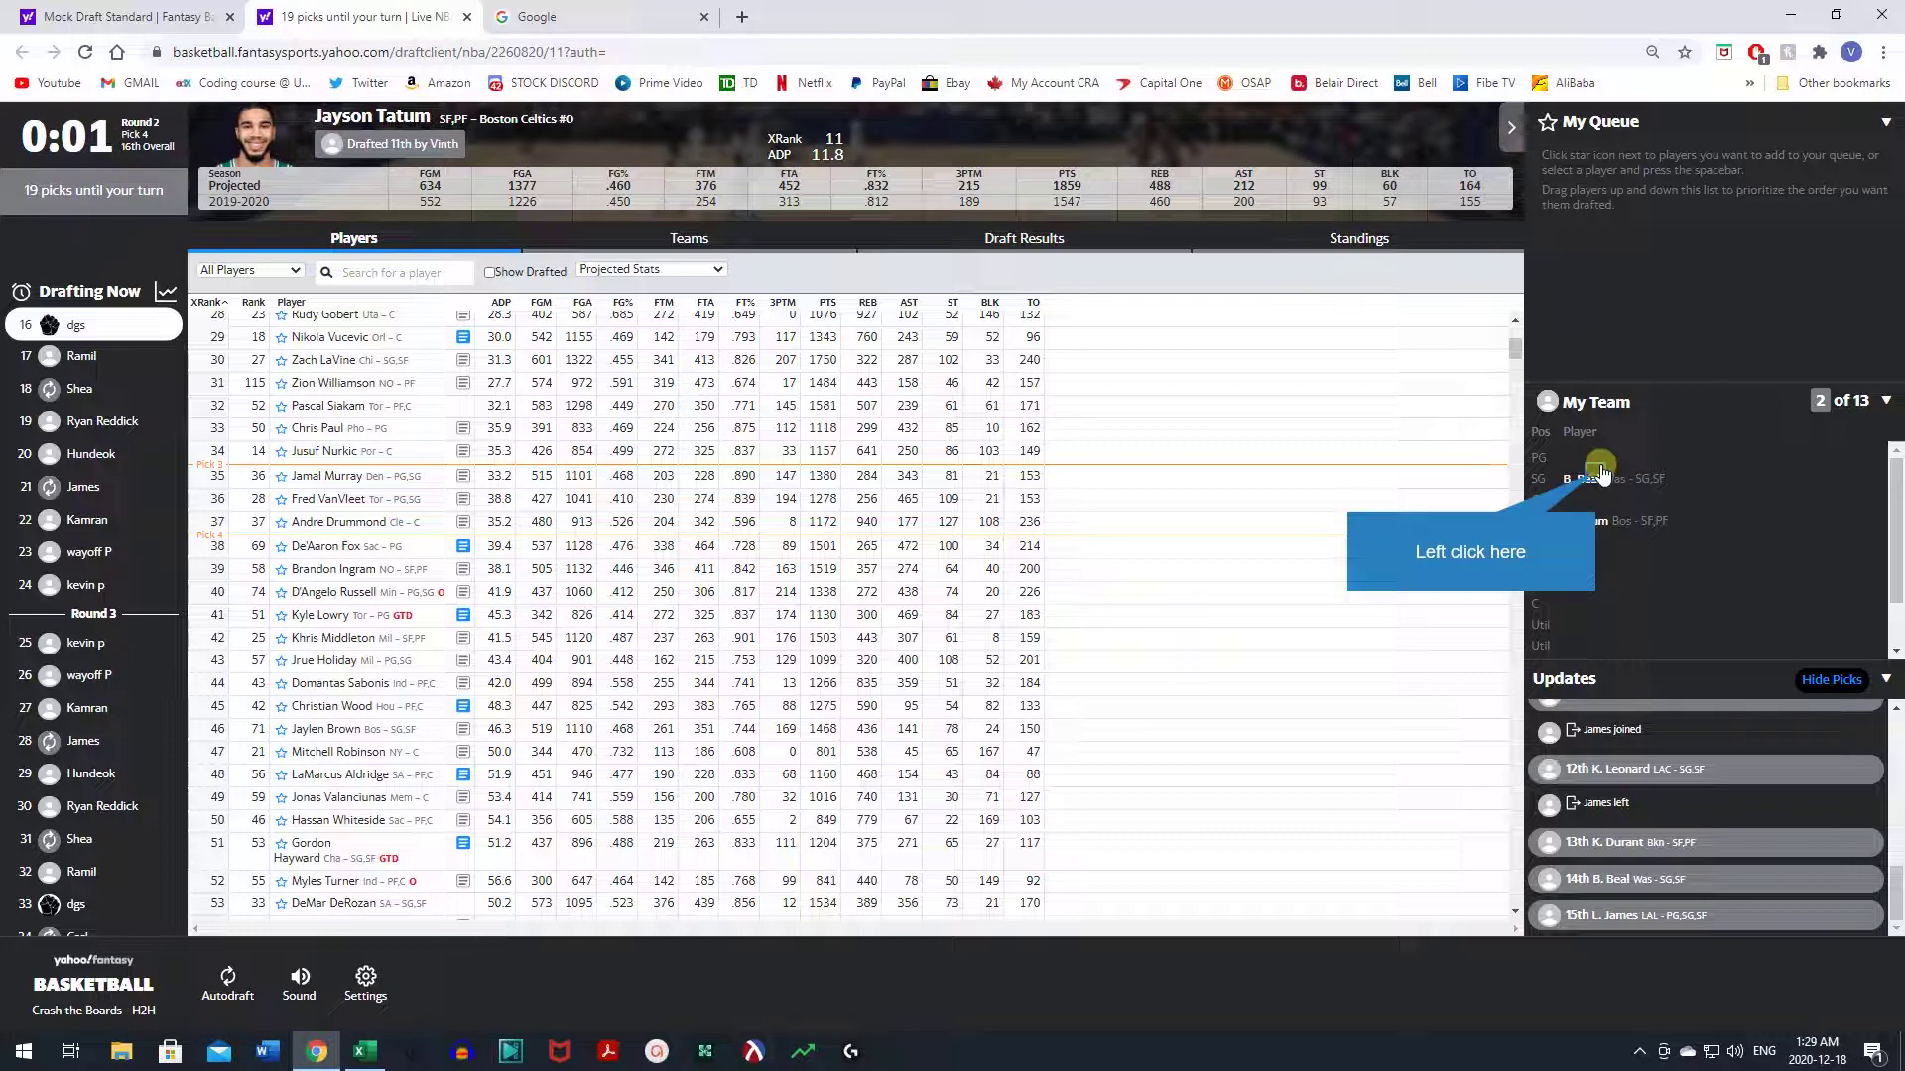
left_click(1595, 480)
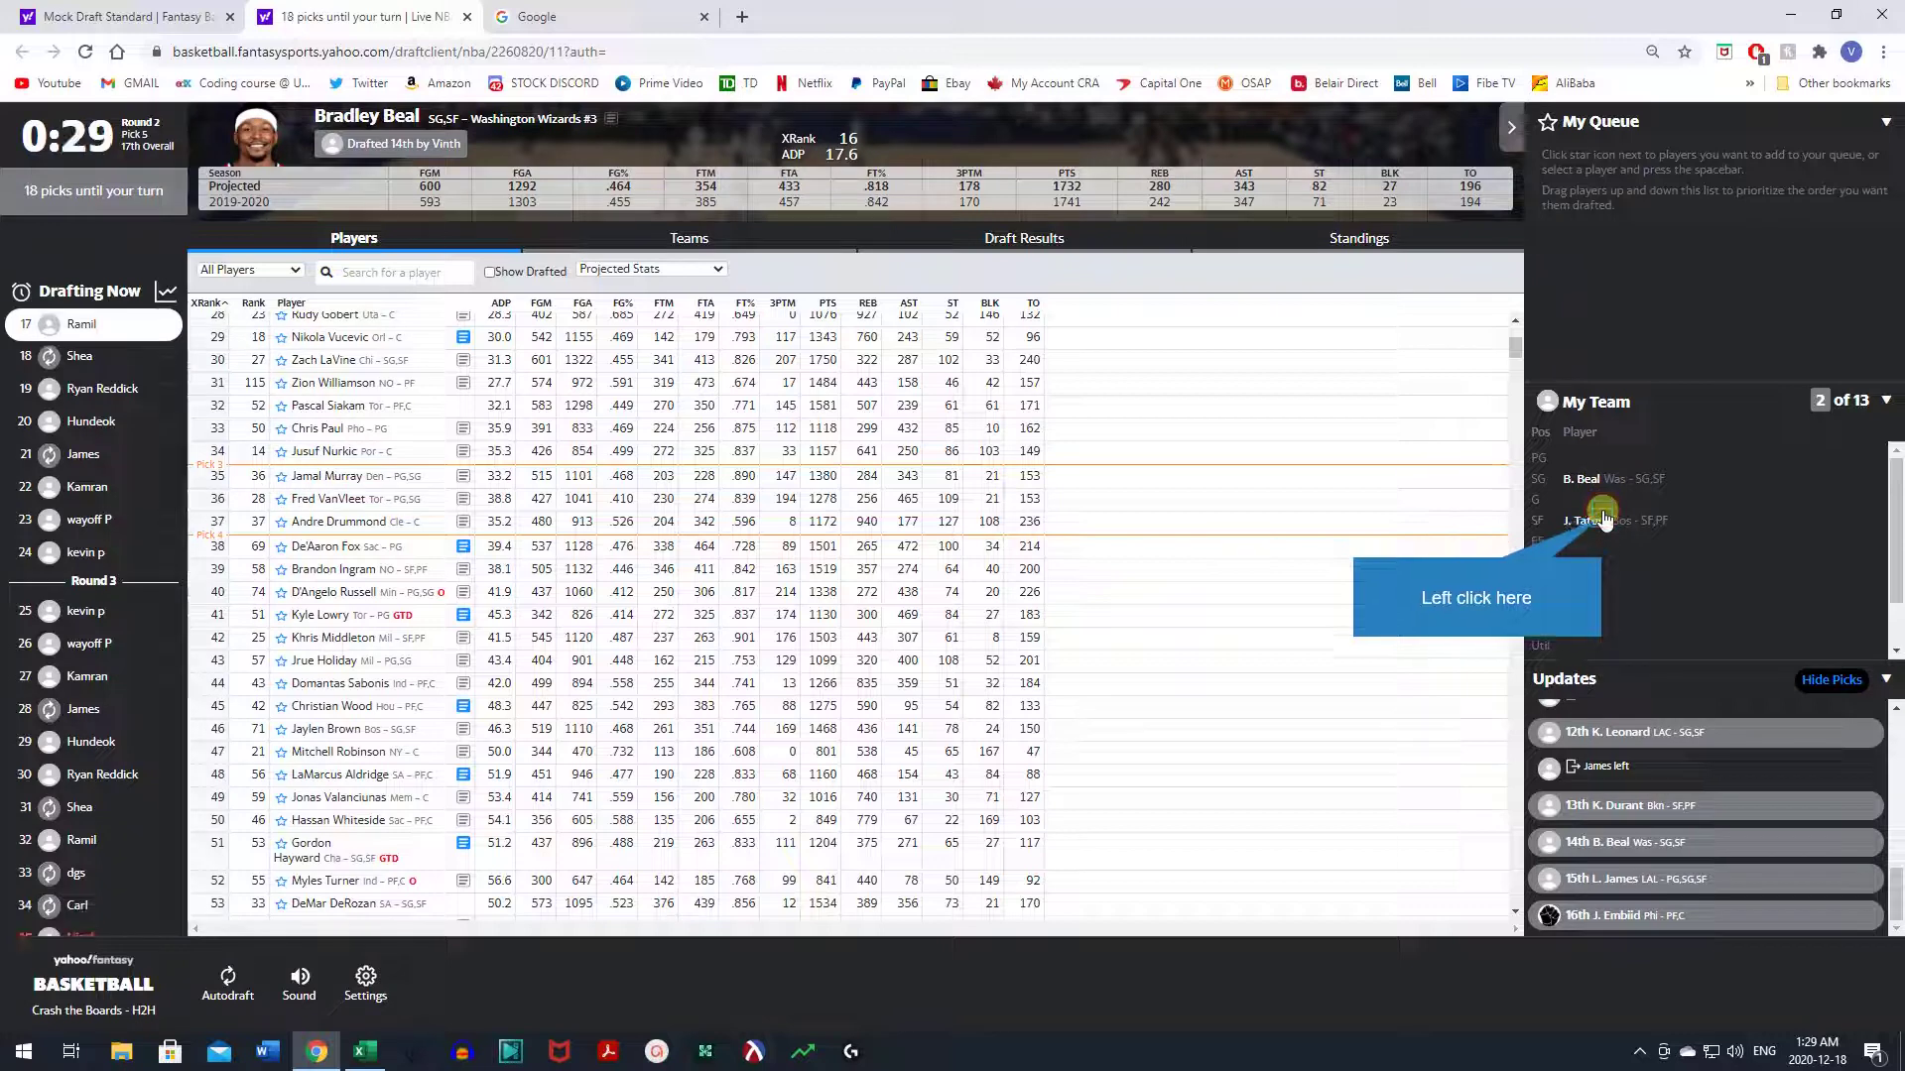
left_click(1602, 523)
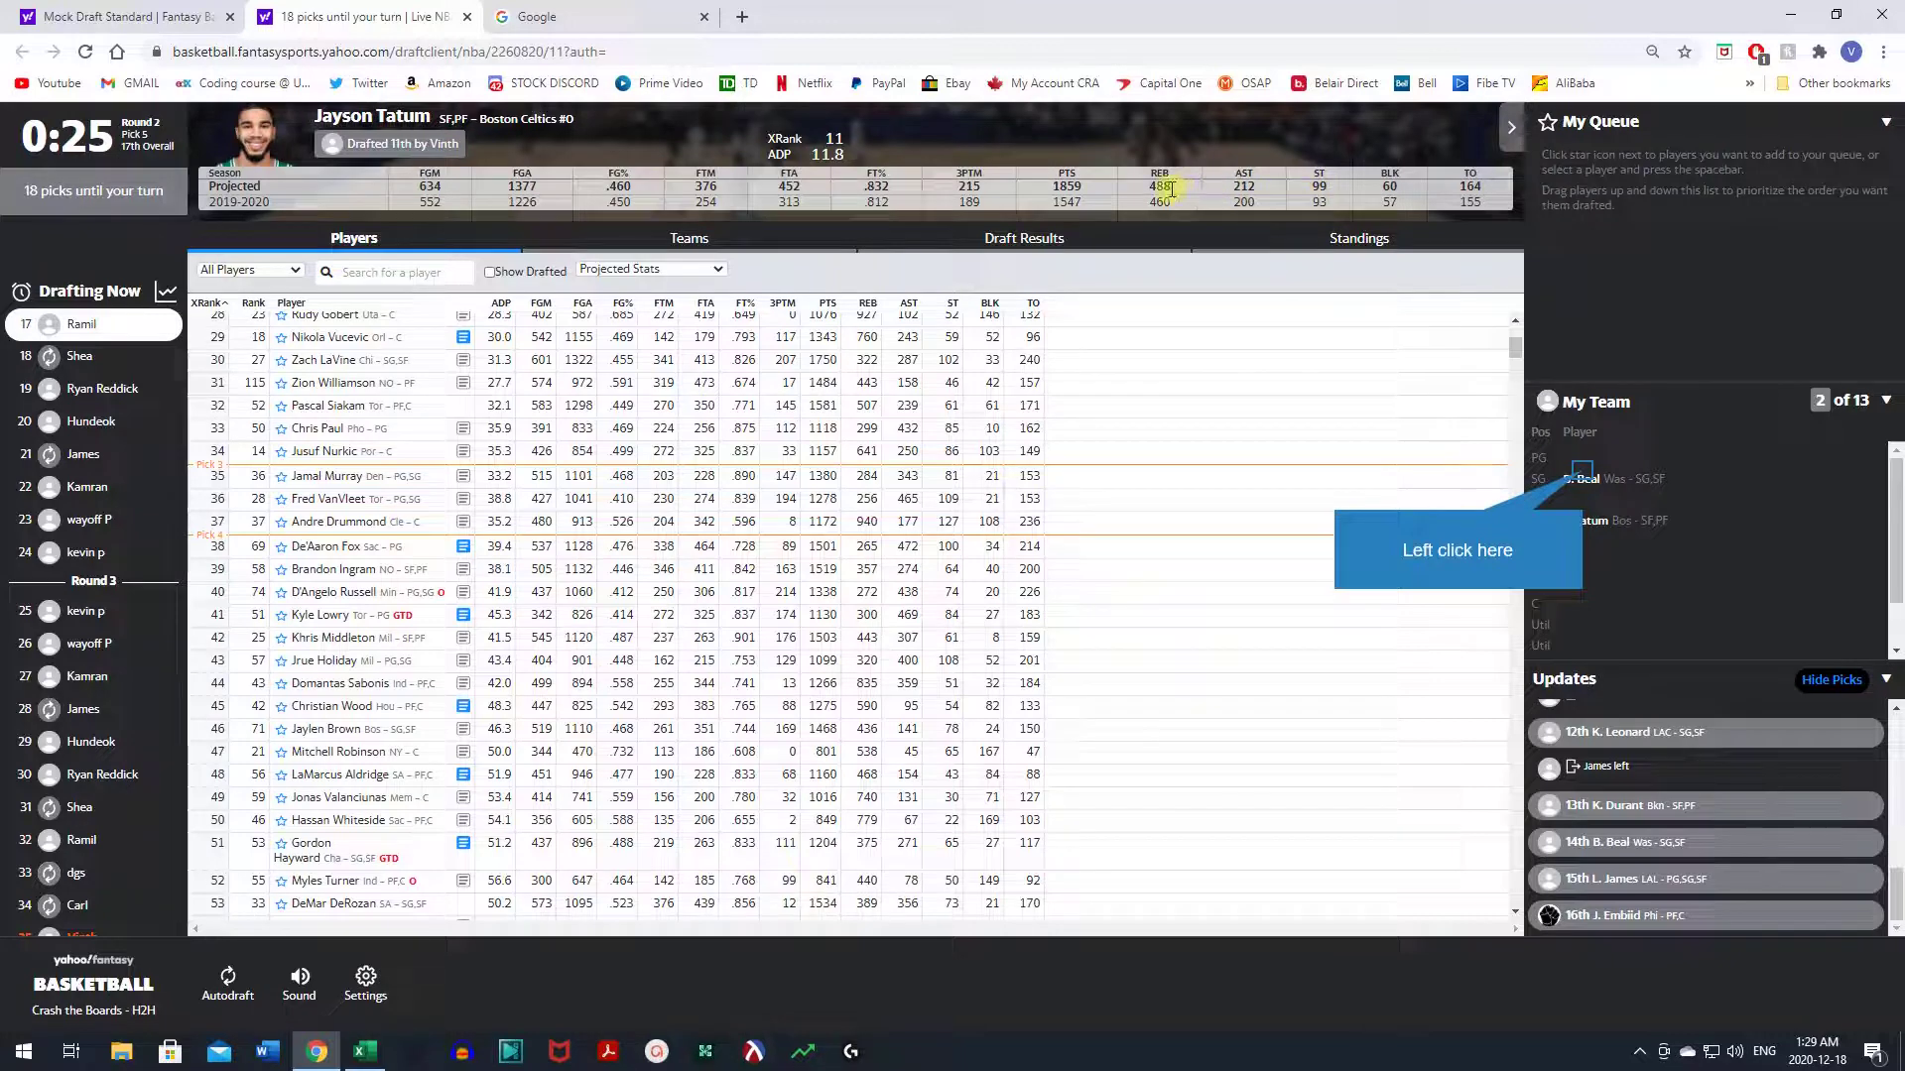
left_click(1583, 478)
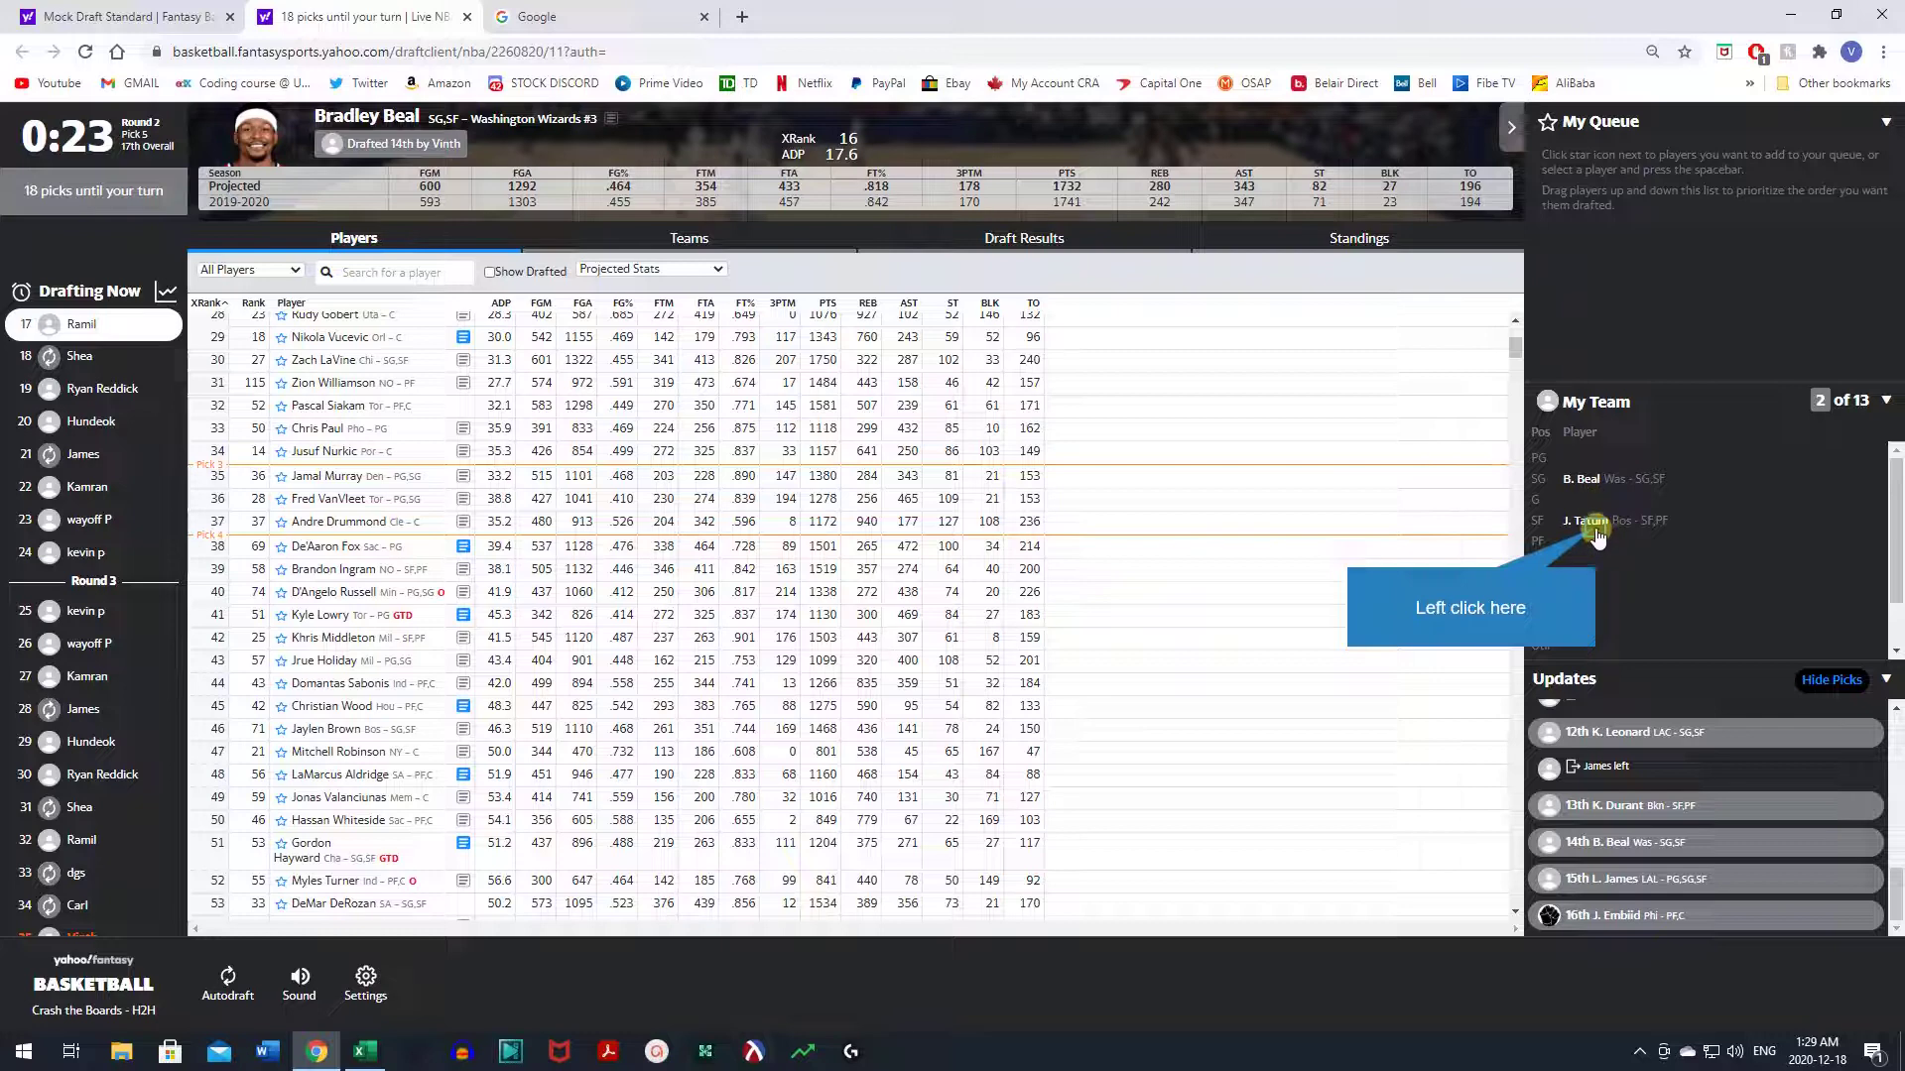
left_click(1593, 525)
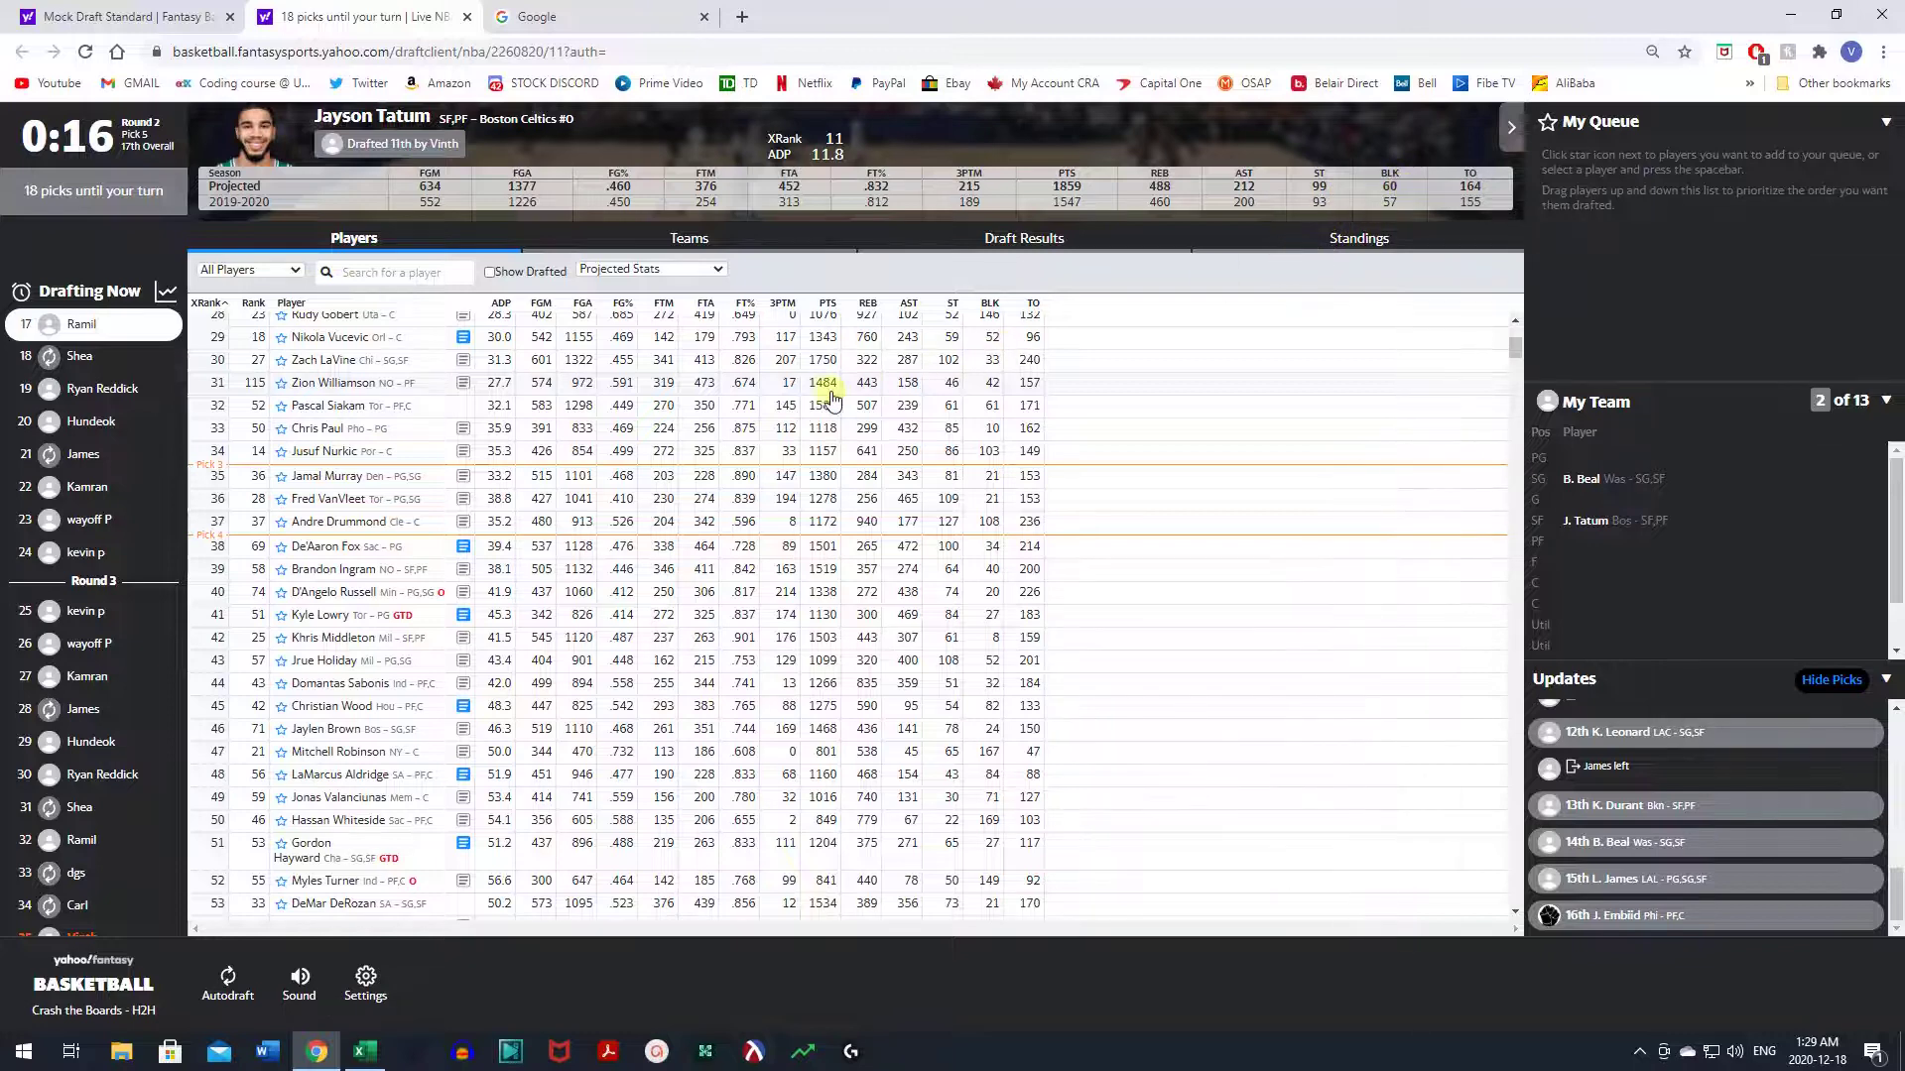
- Find center Jusuf Nurkic among the available players and add him to the draft queue
scroll(830, 400, "up", 1)
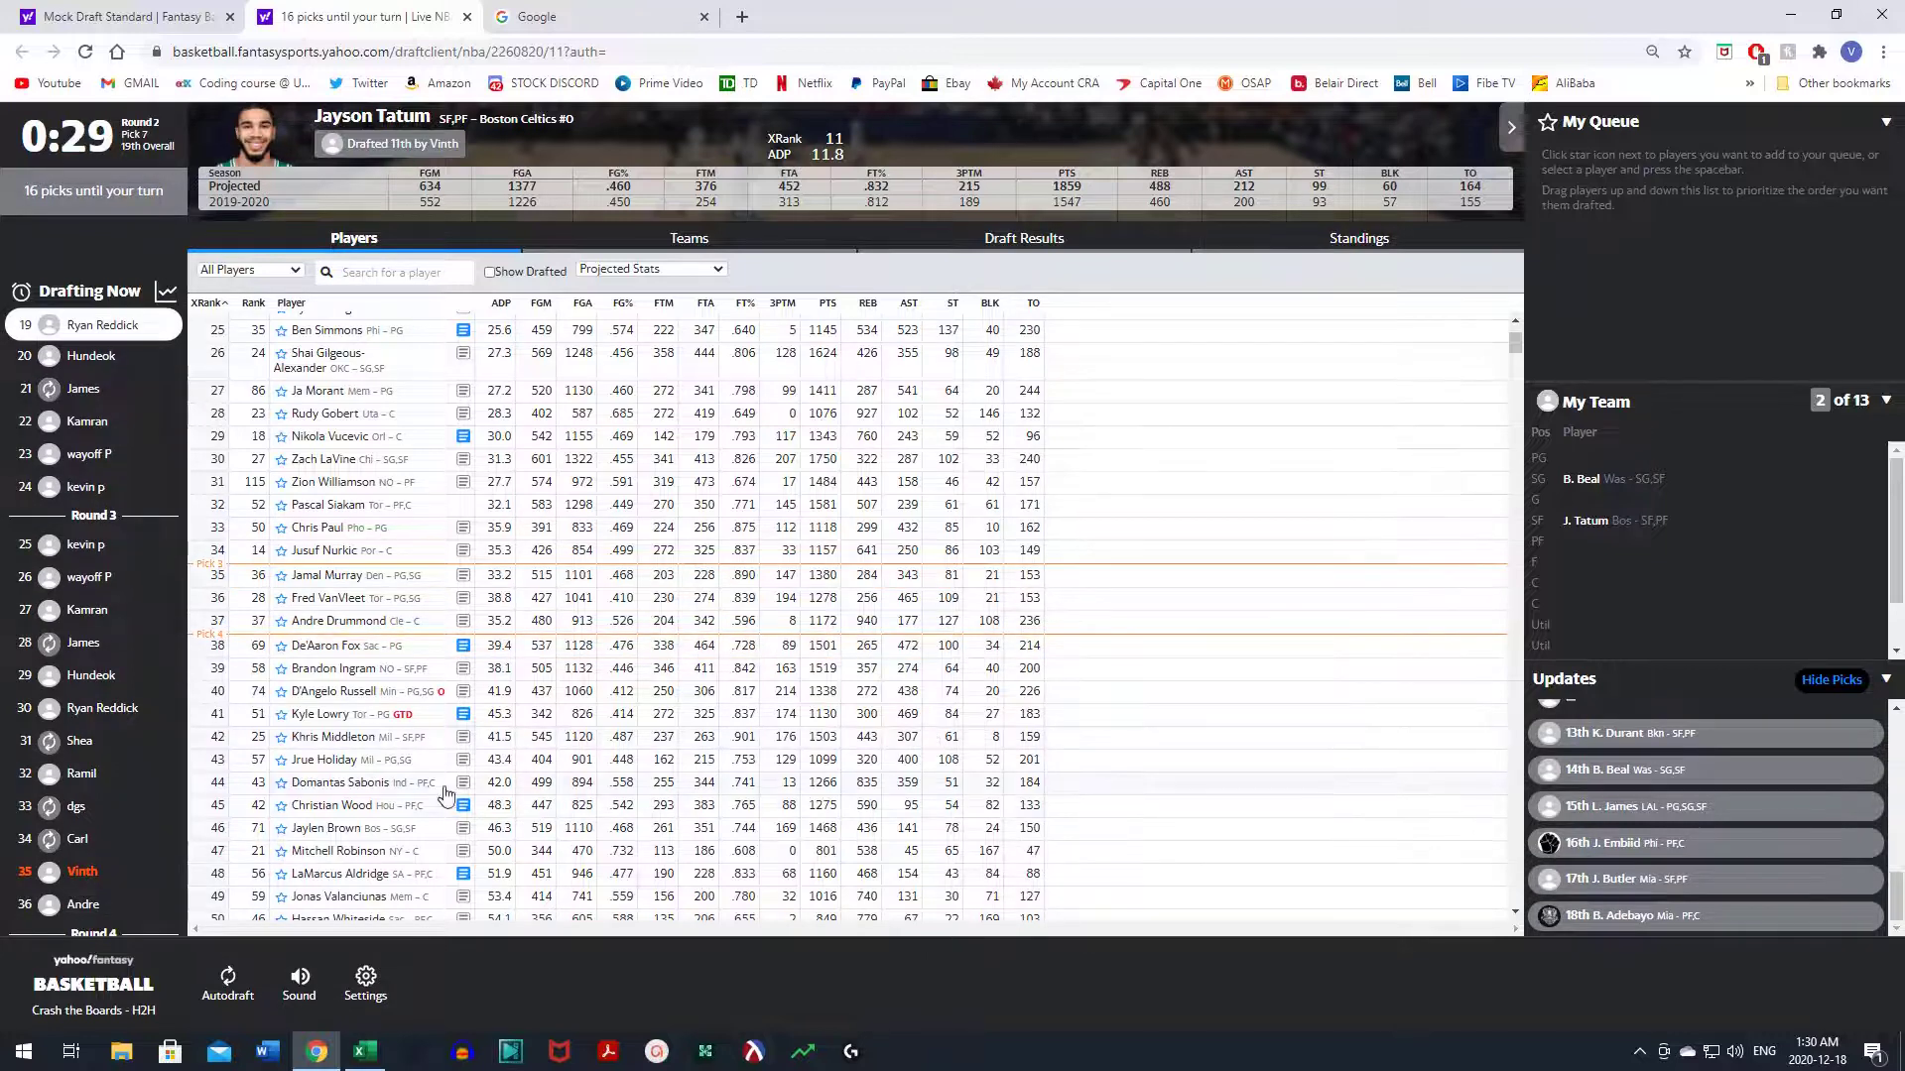
scroll(436, 780, "up", 1)
scroll(436, 781, "down", 2)
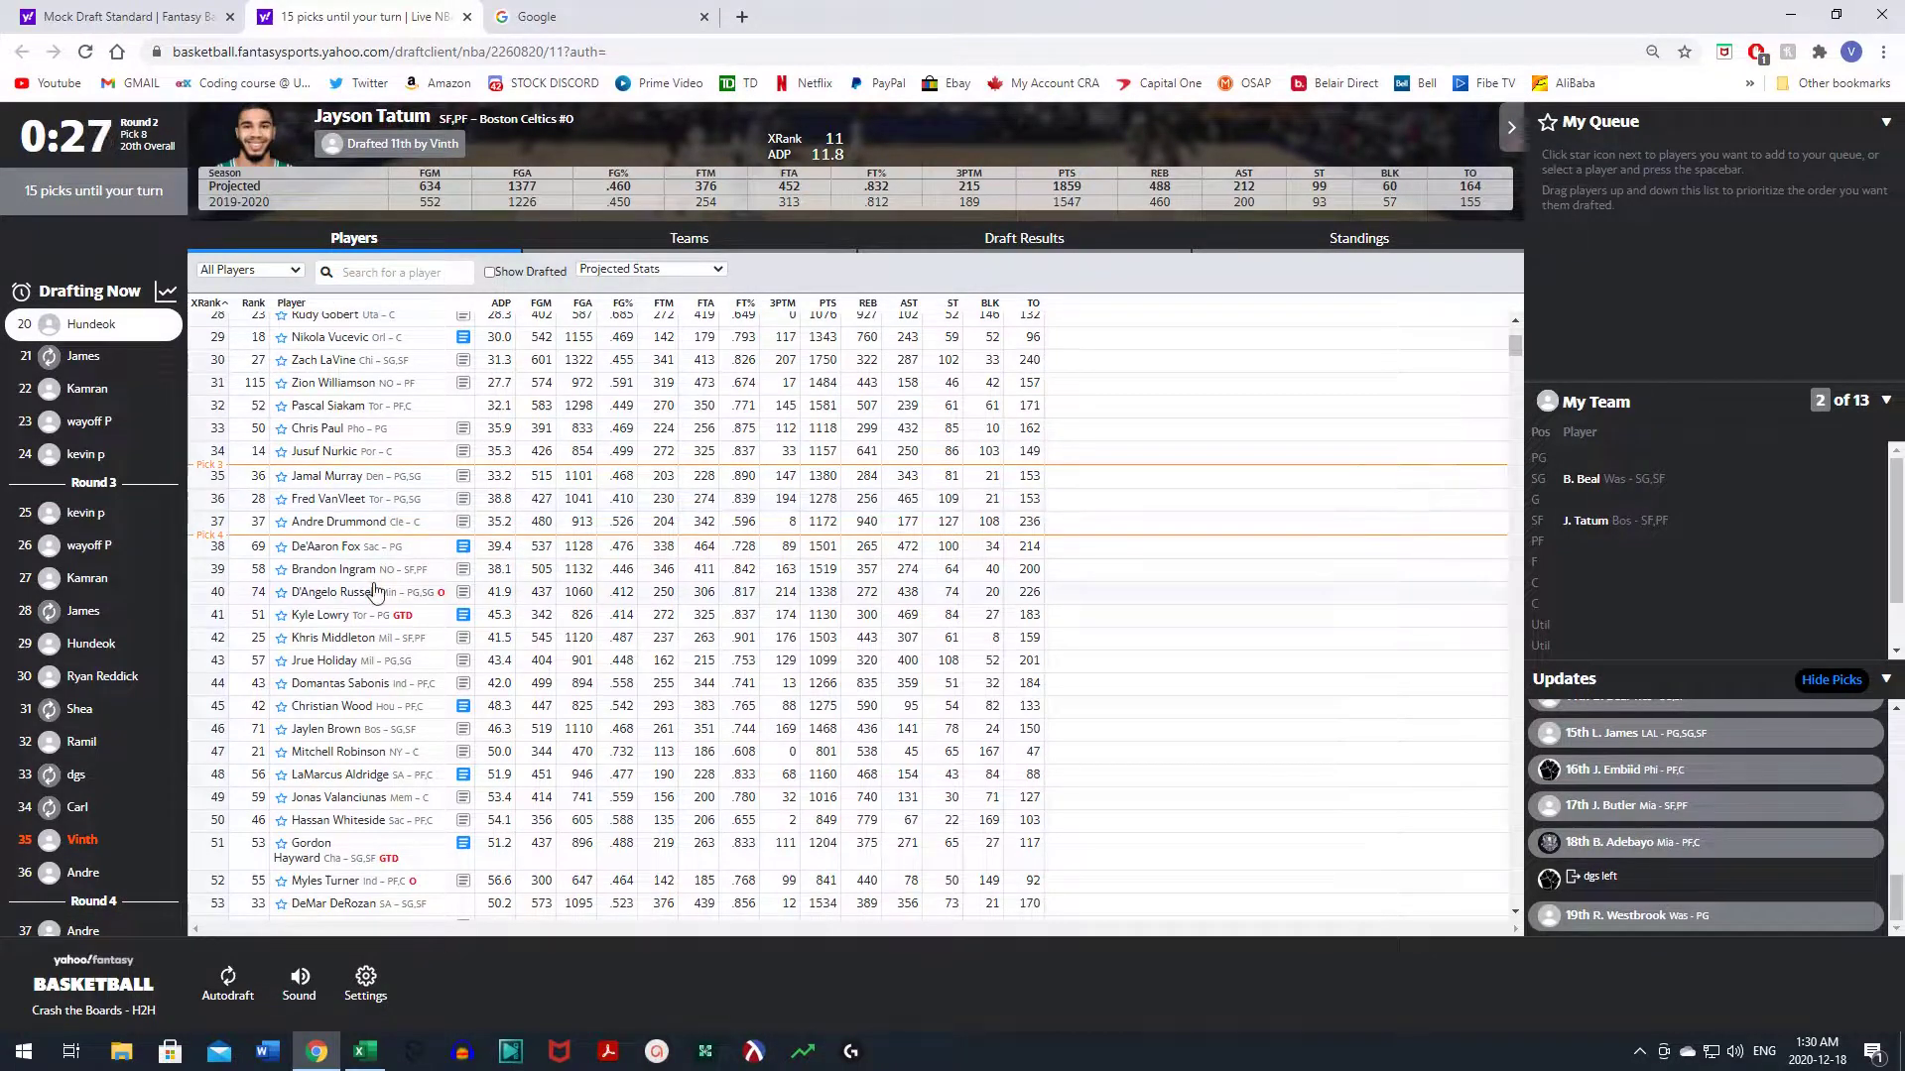
left_click(382, 454)
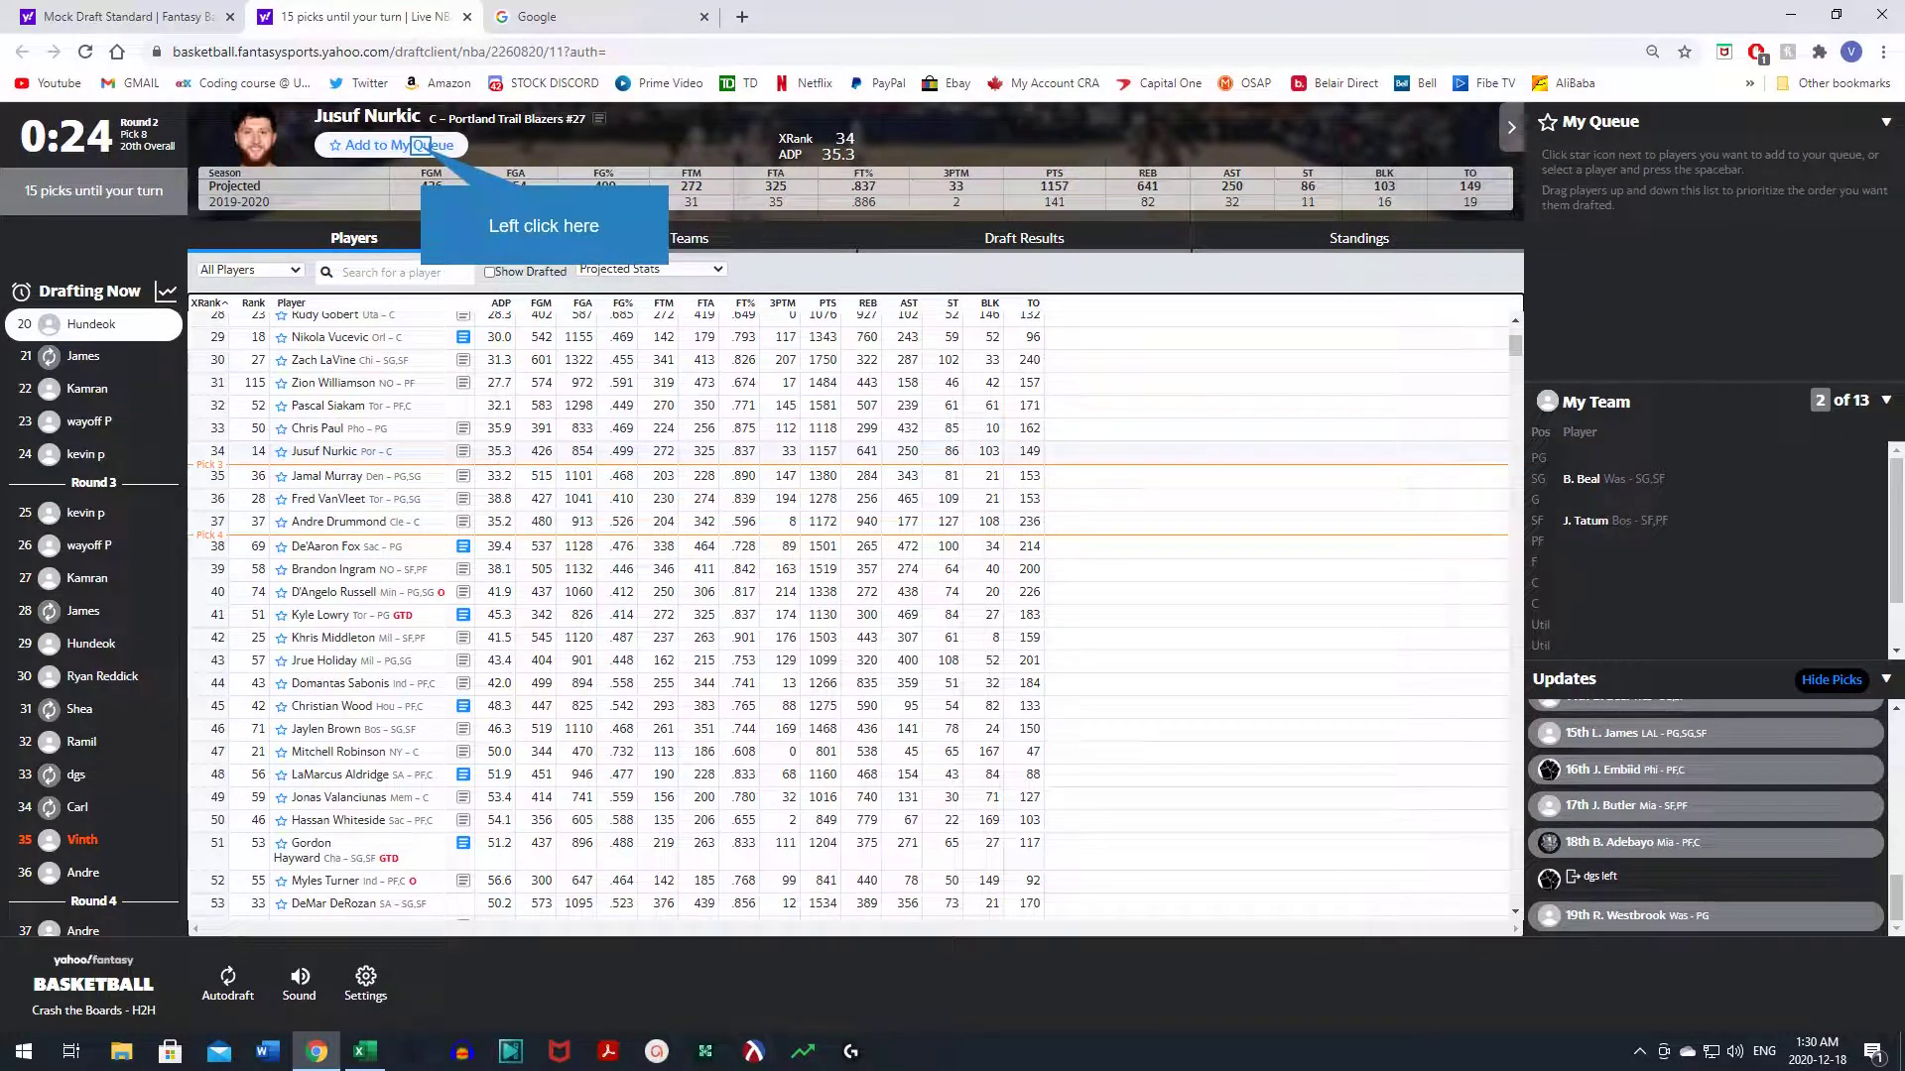
left_click(421, 145)
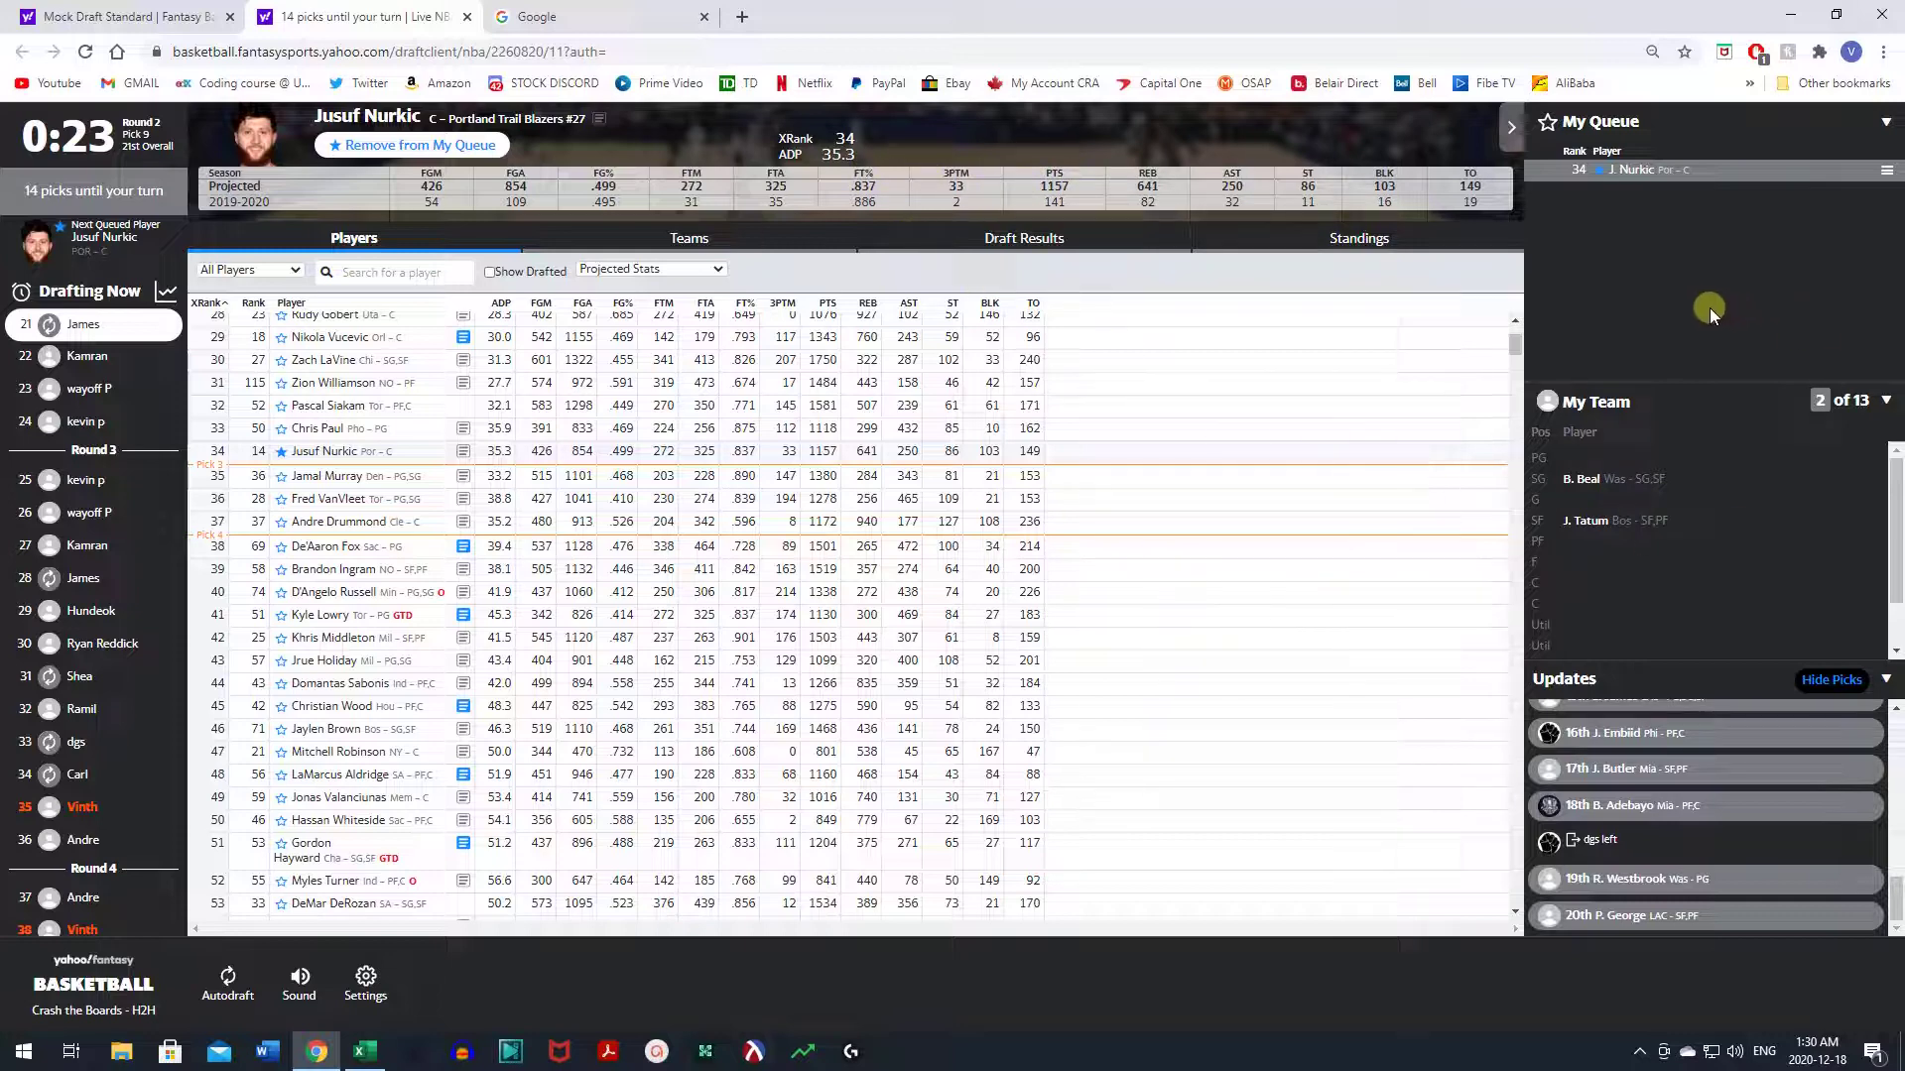
- Add Chicago Bulls guard Zach LaVine to the draft queue
scroll(540, 427, "up", 1)
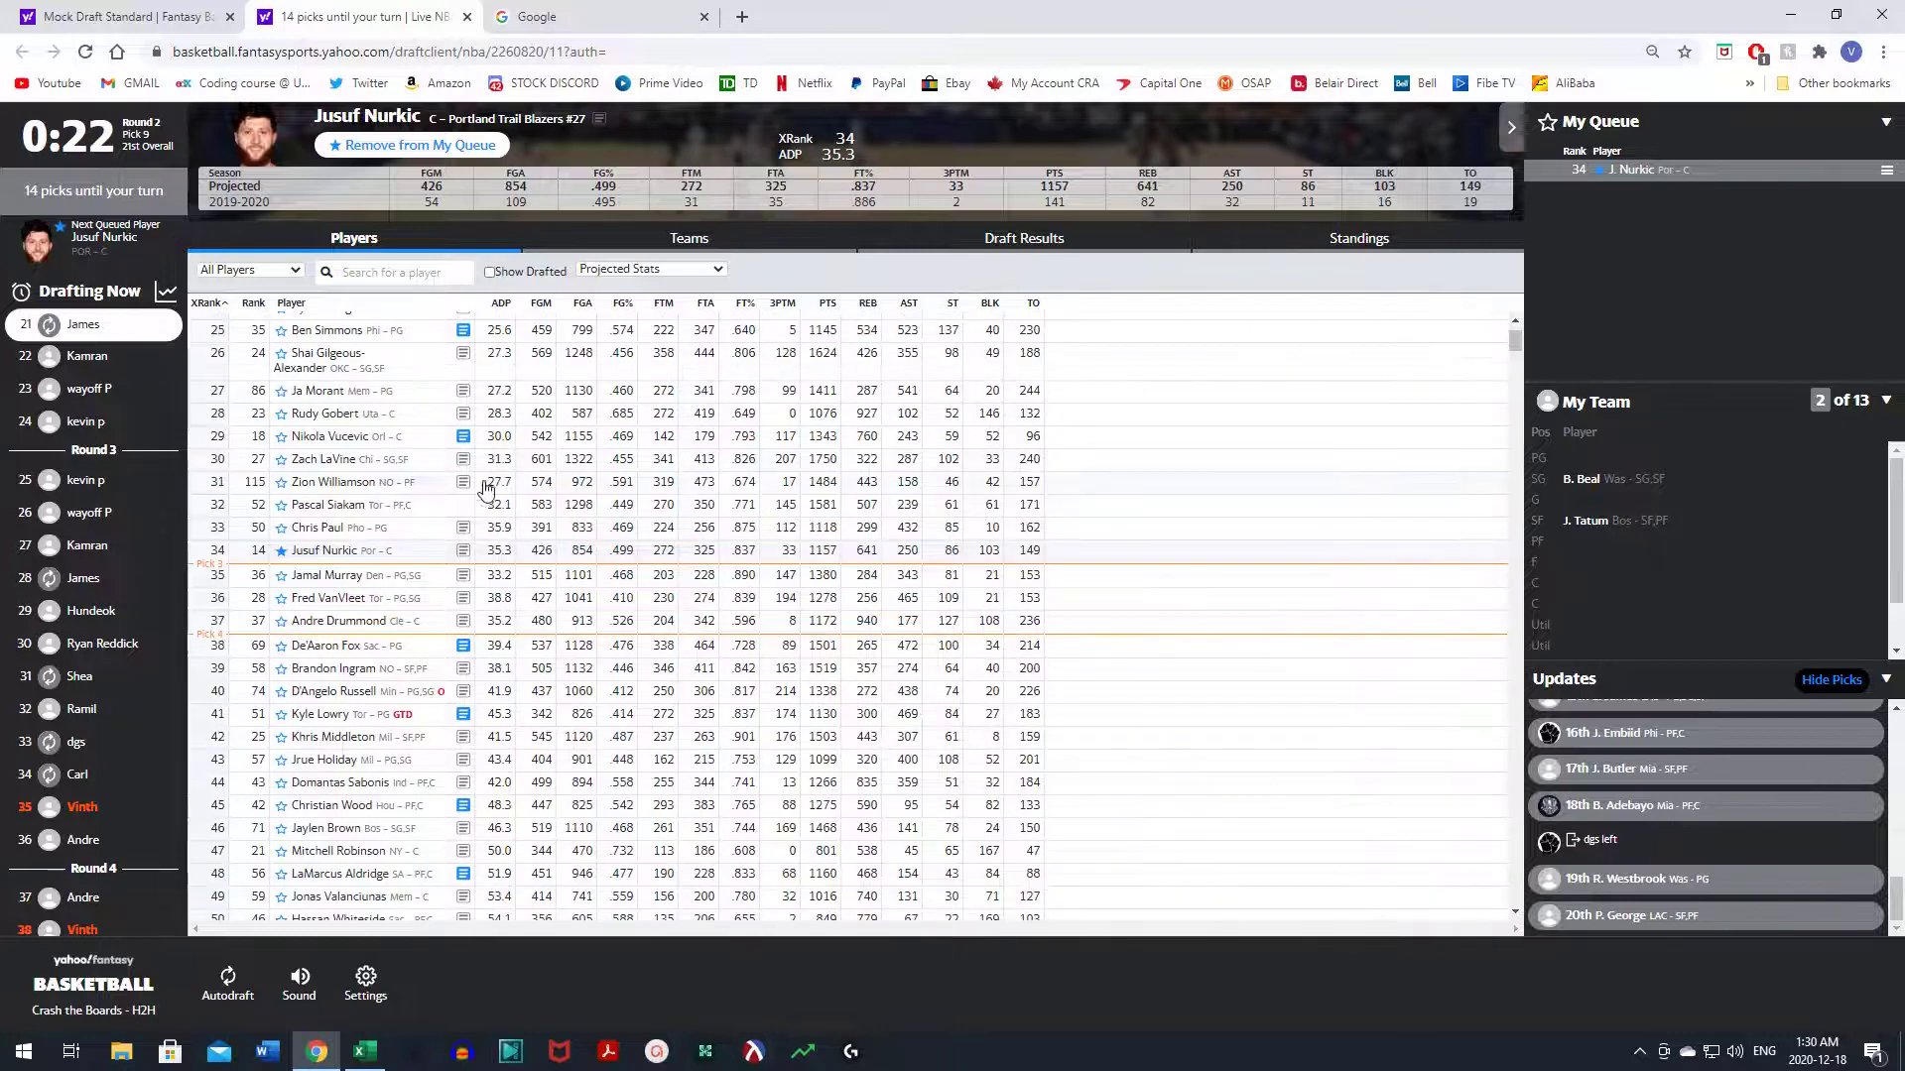
left_click(374, 463)
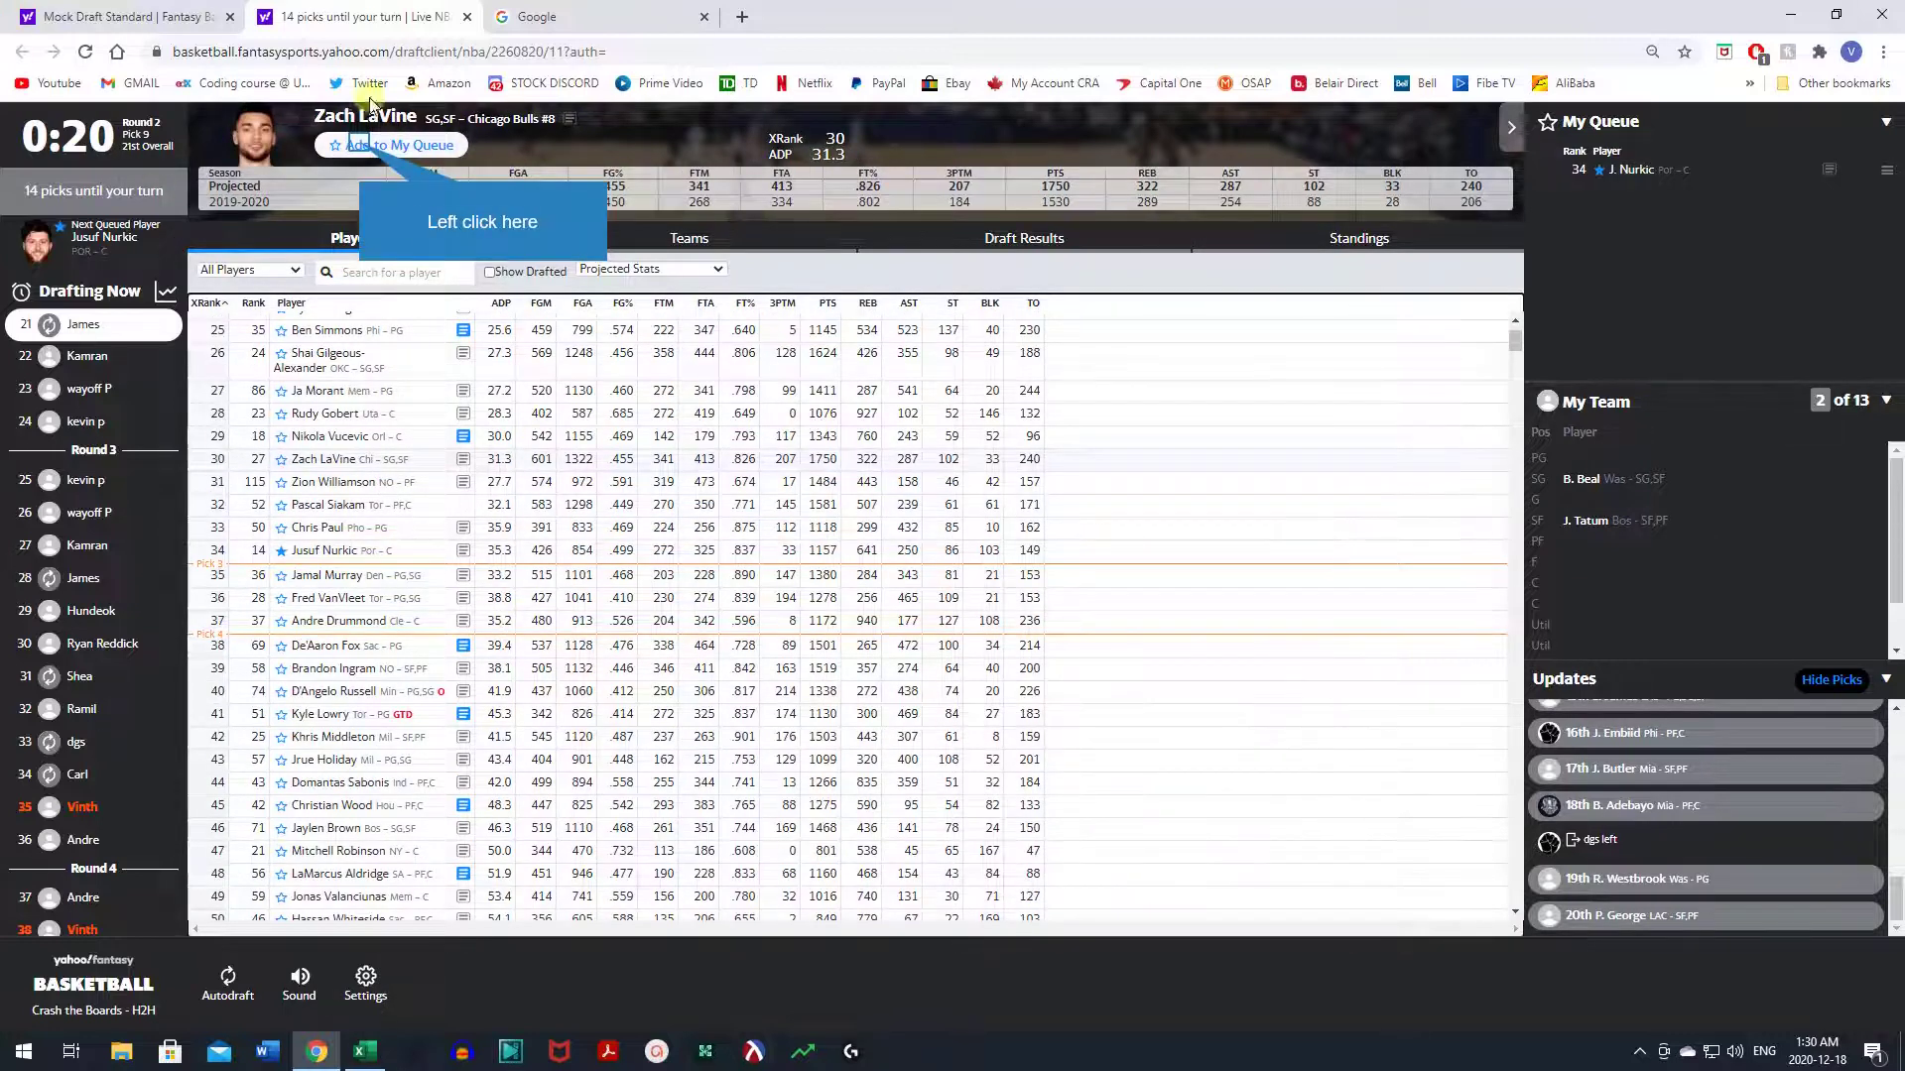
left_click(360, 150)
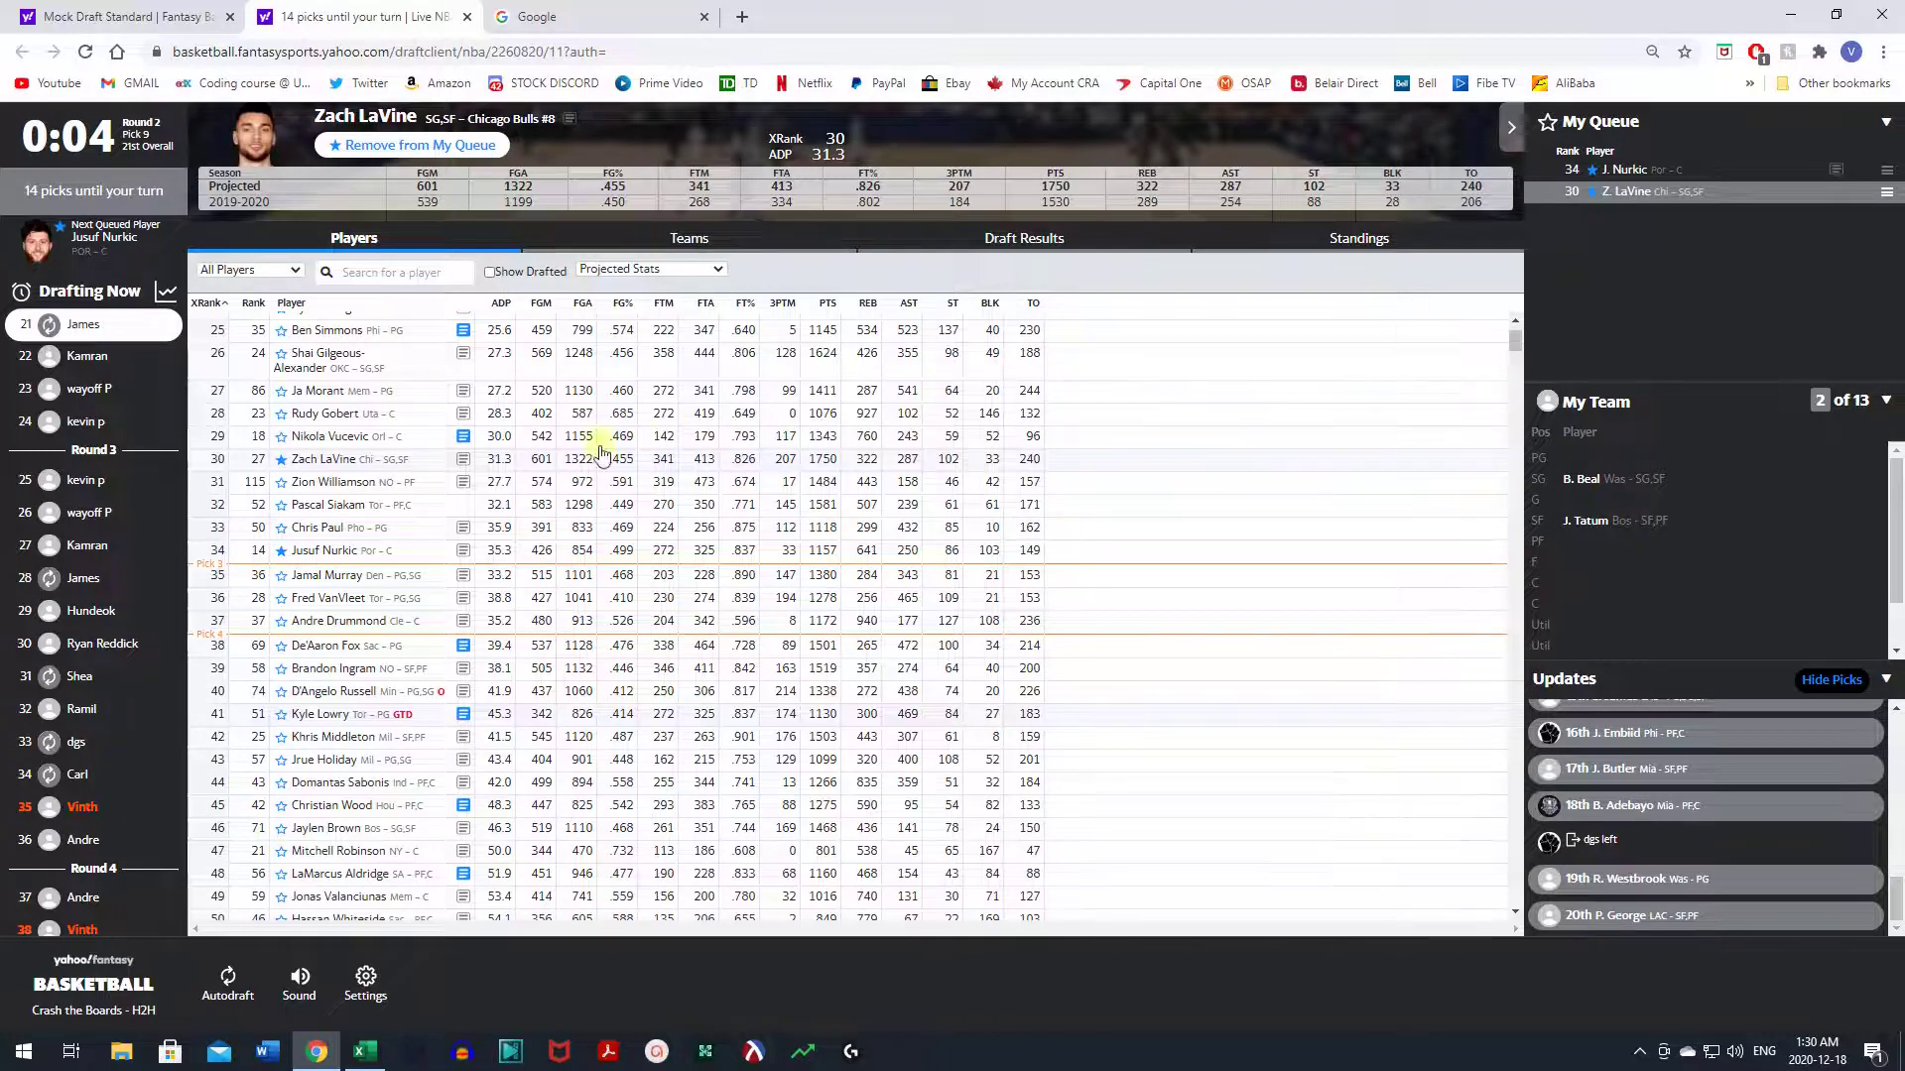
- Find Sacramento Kings big man Hassan Whiteside among the available players and add him to the draft queue
scroll(434, 713, "down", 1)
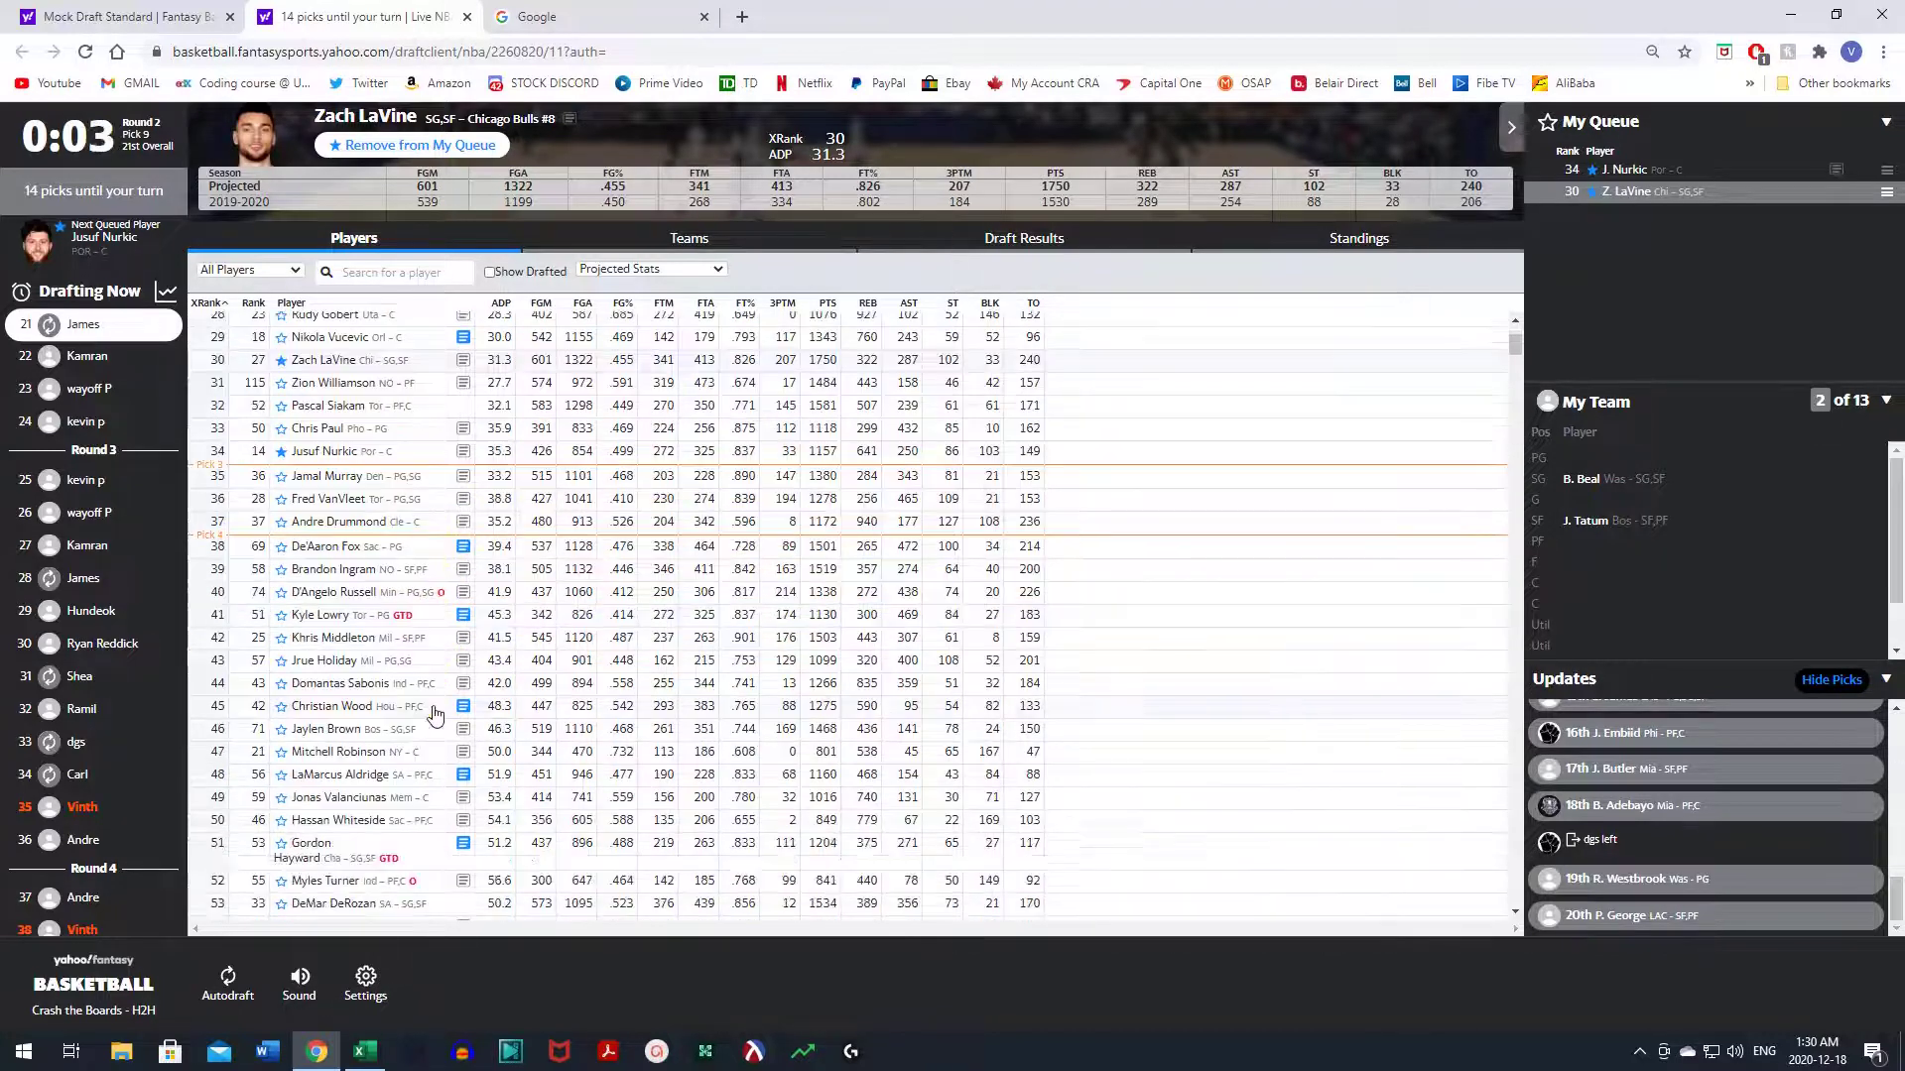
scroll(434, 713, "down", 1)
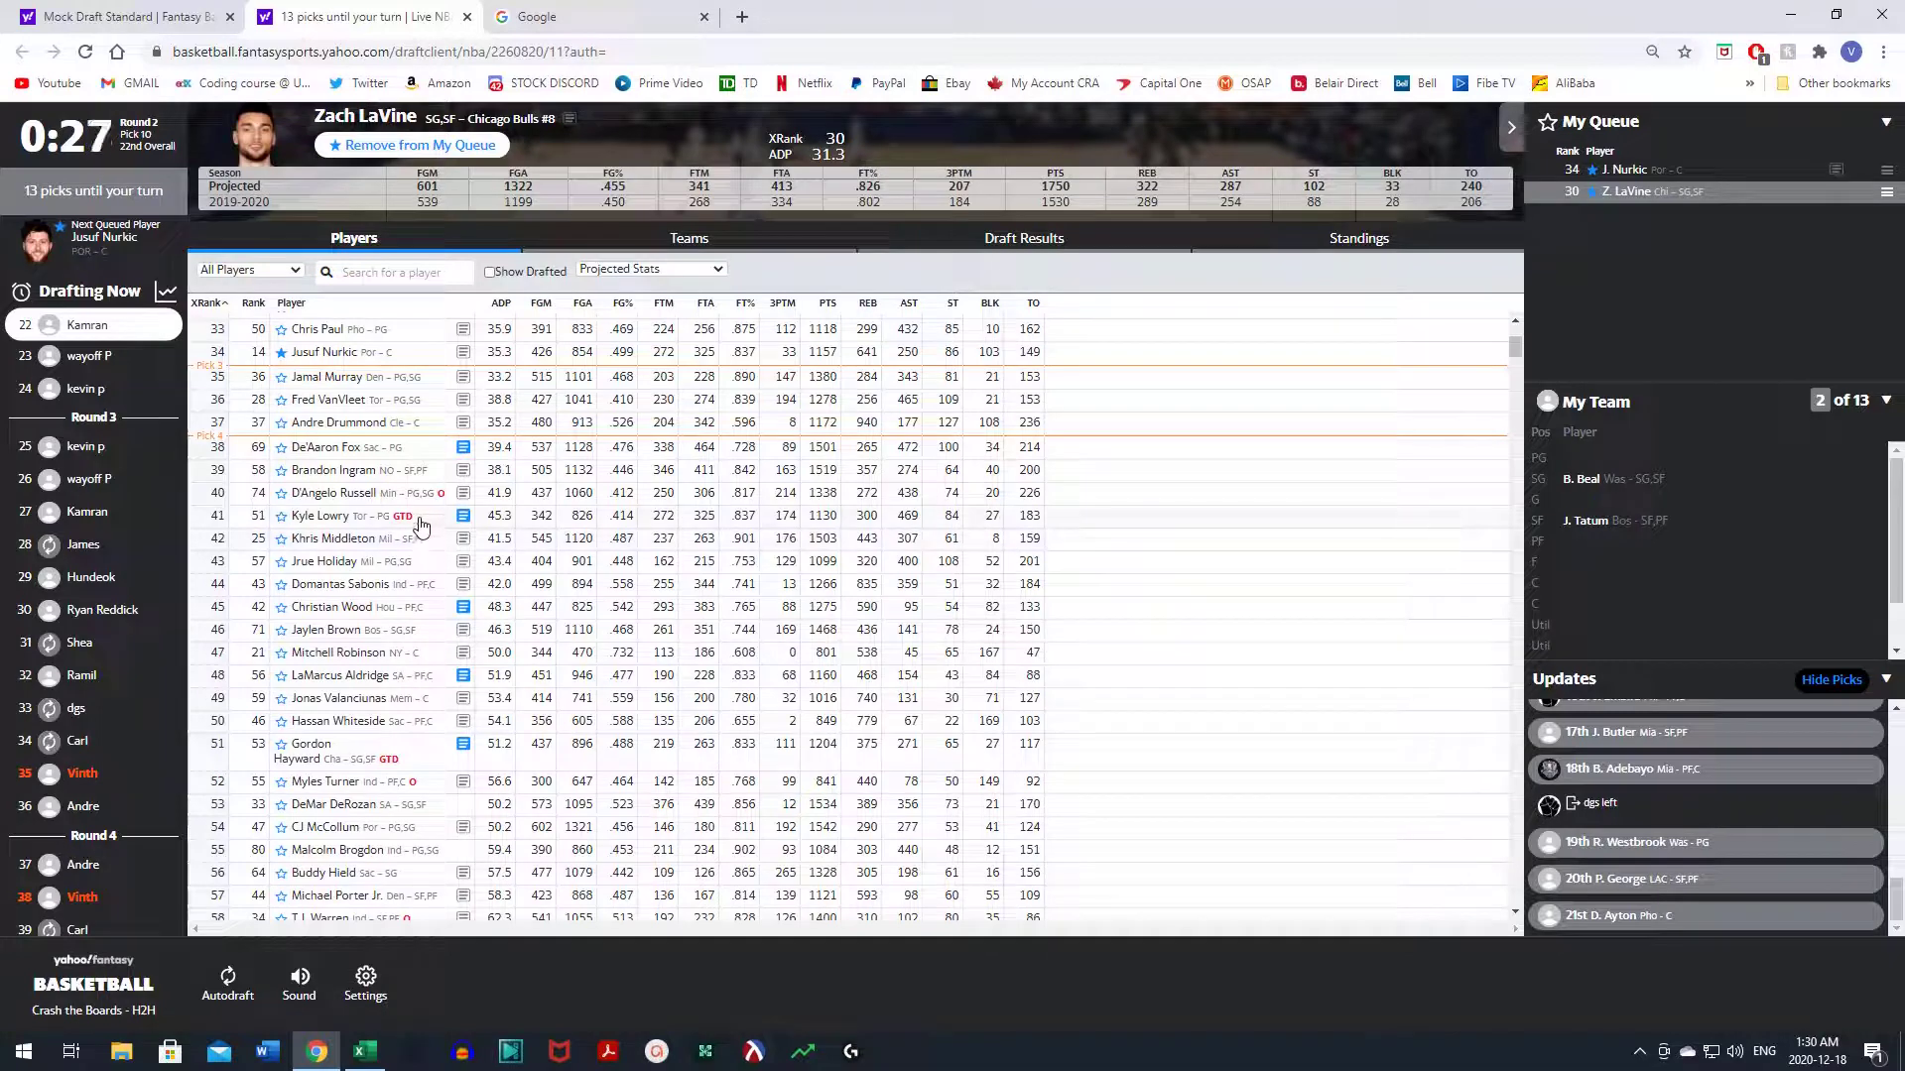
left_click(372, 718)
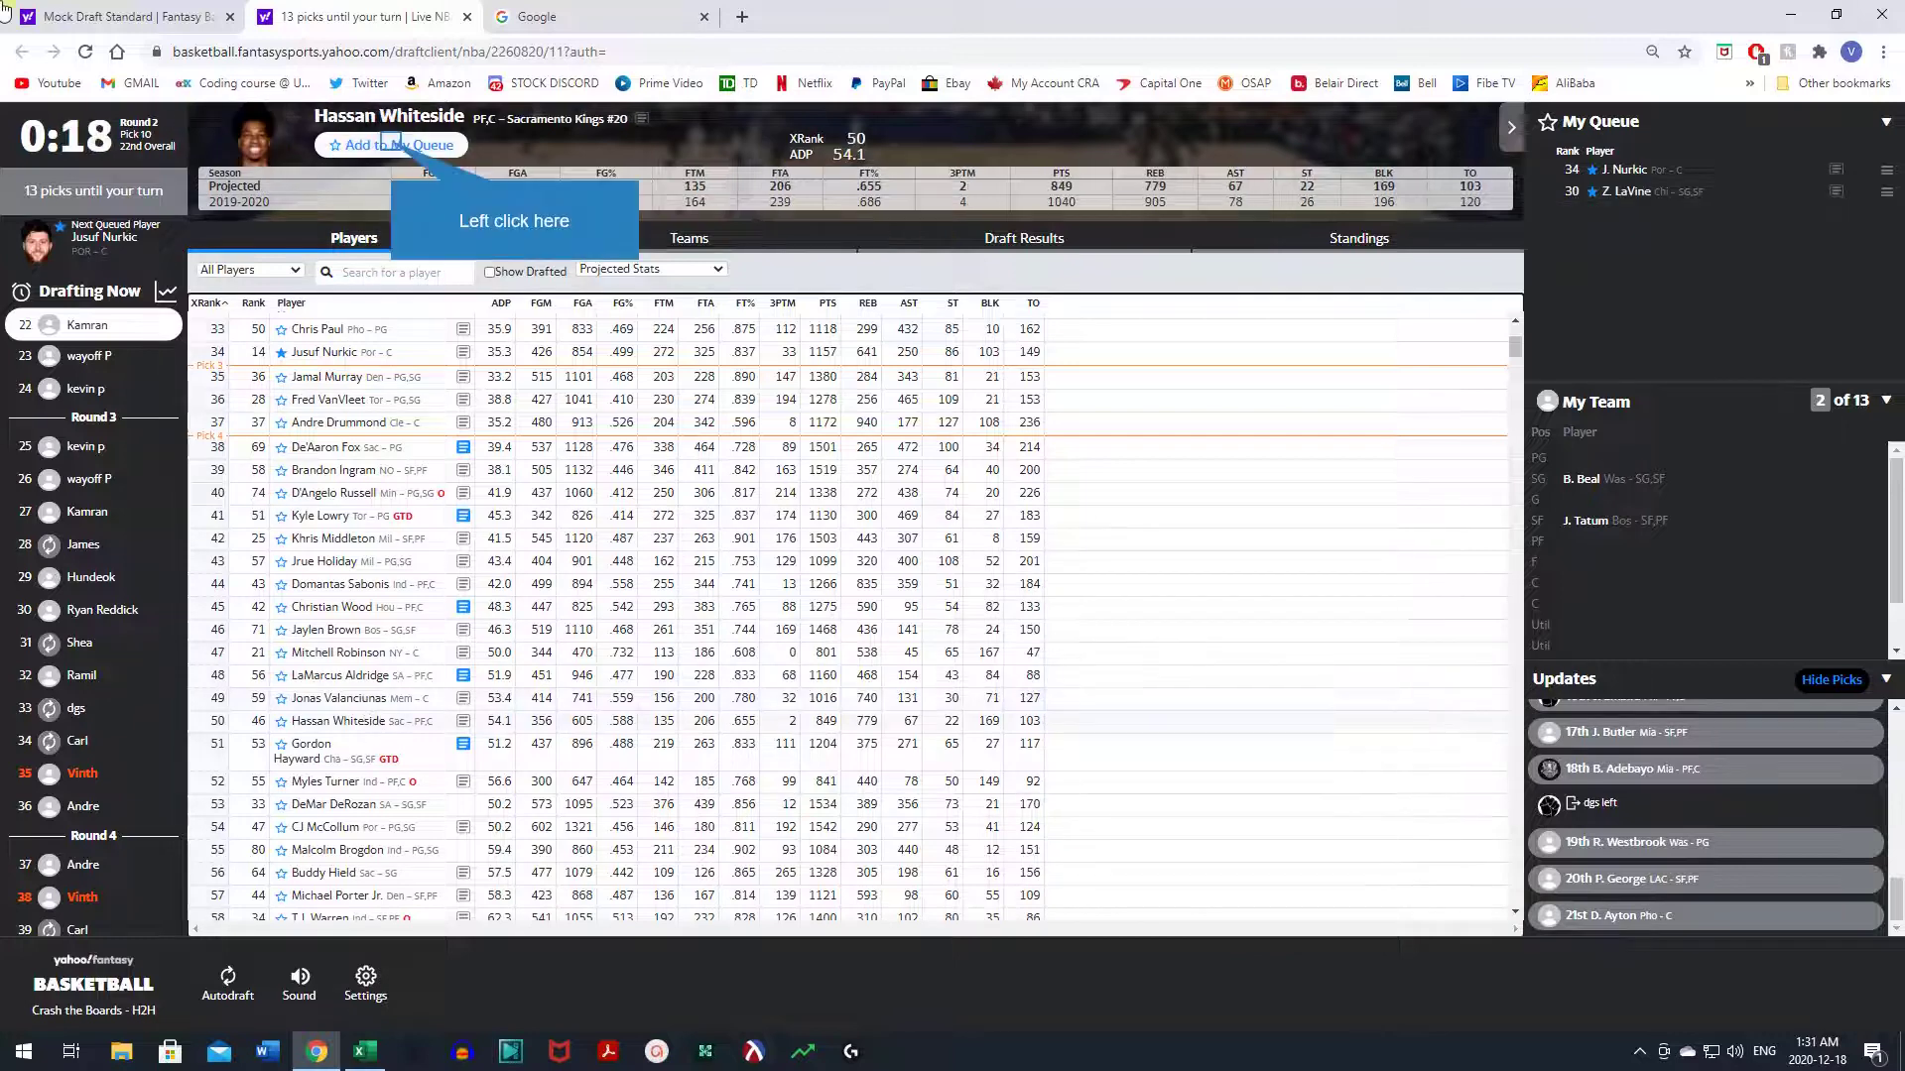
left_click(392, 147)
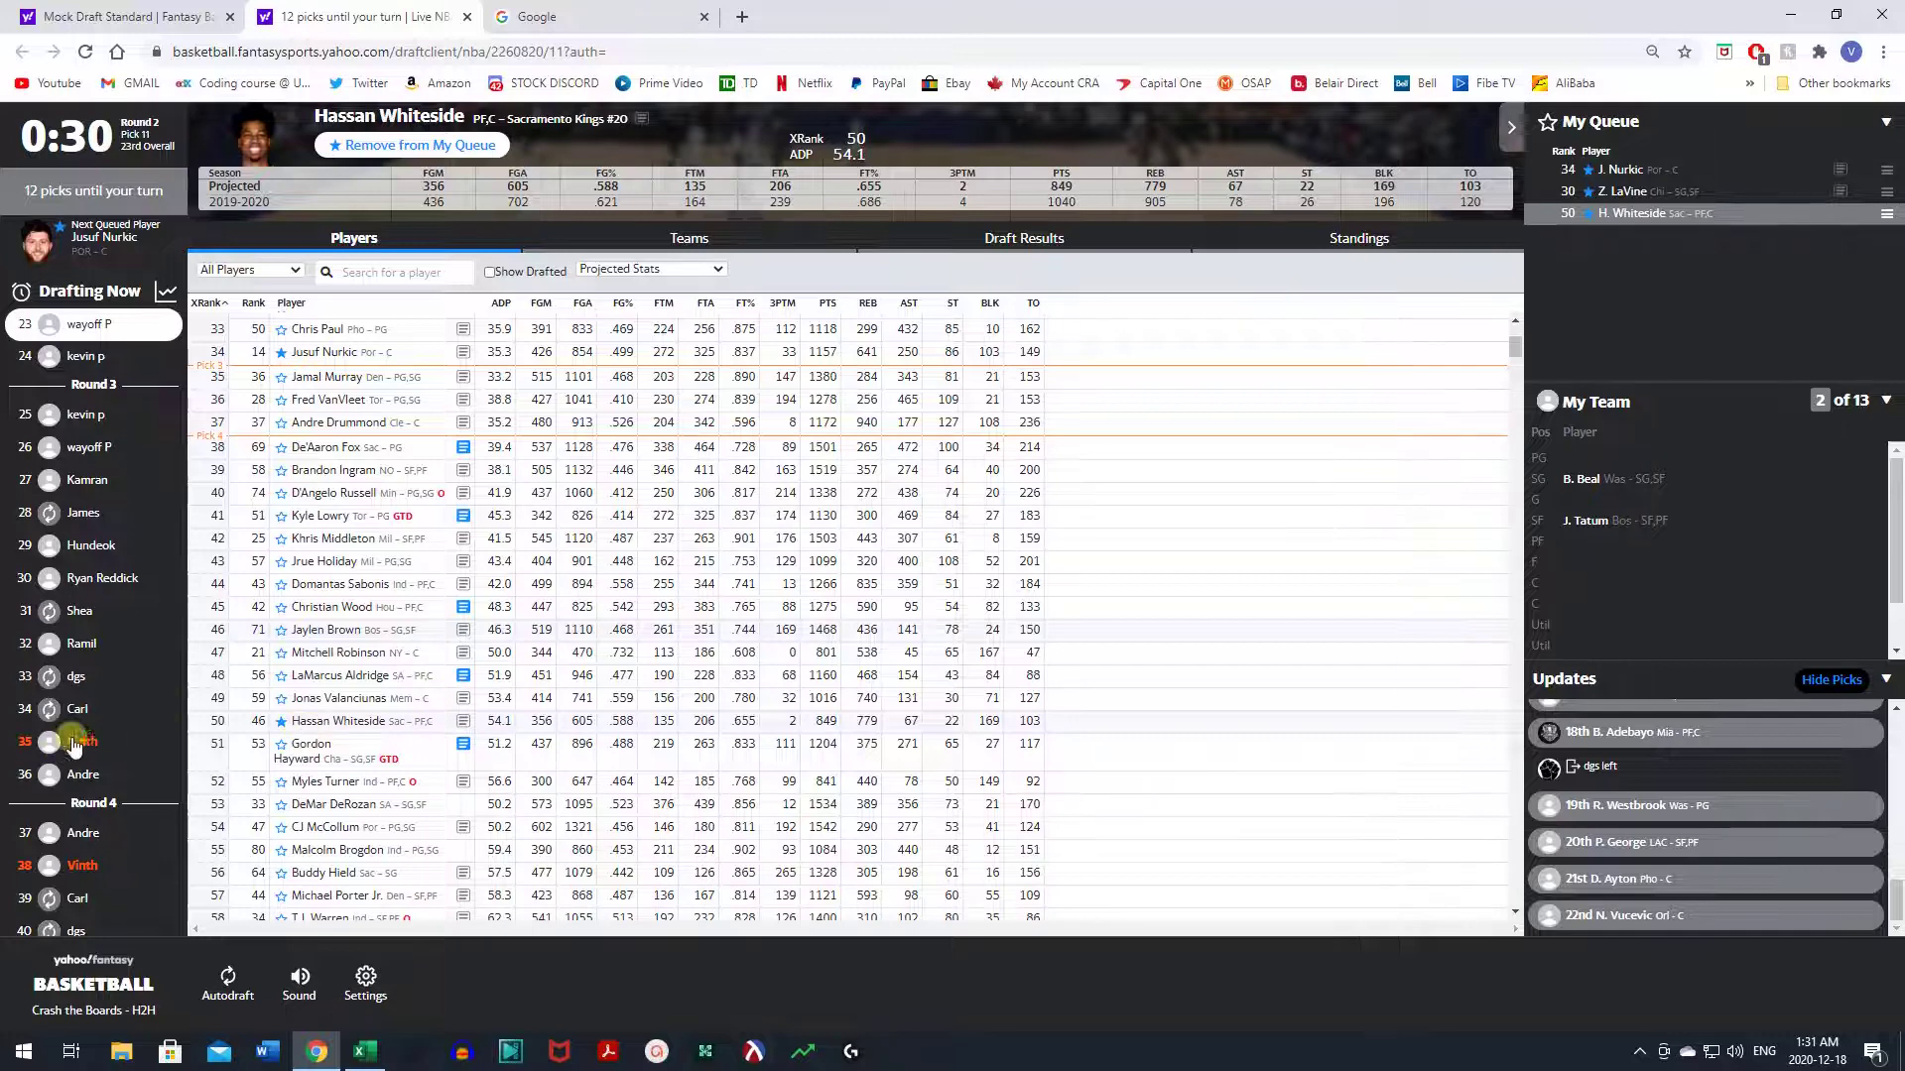
- Look at Jamal Murray's stats, and add Minnesota guard D'Angelo Russell to the draft queue
scroll(400, 638, "down", 2)
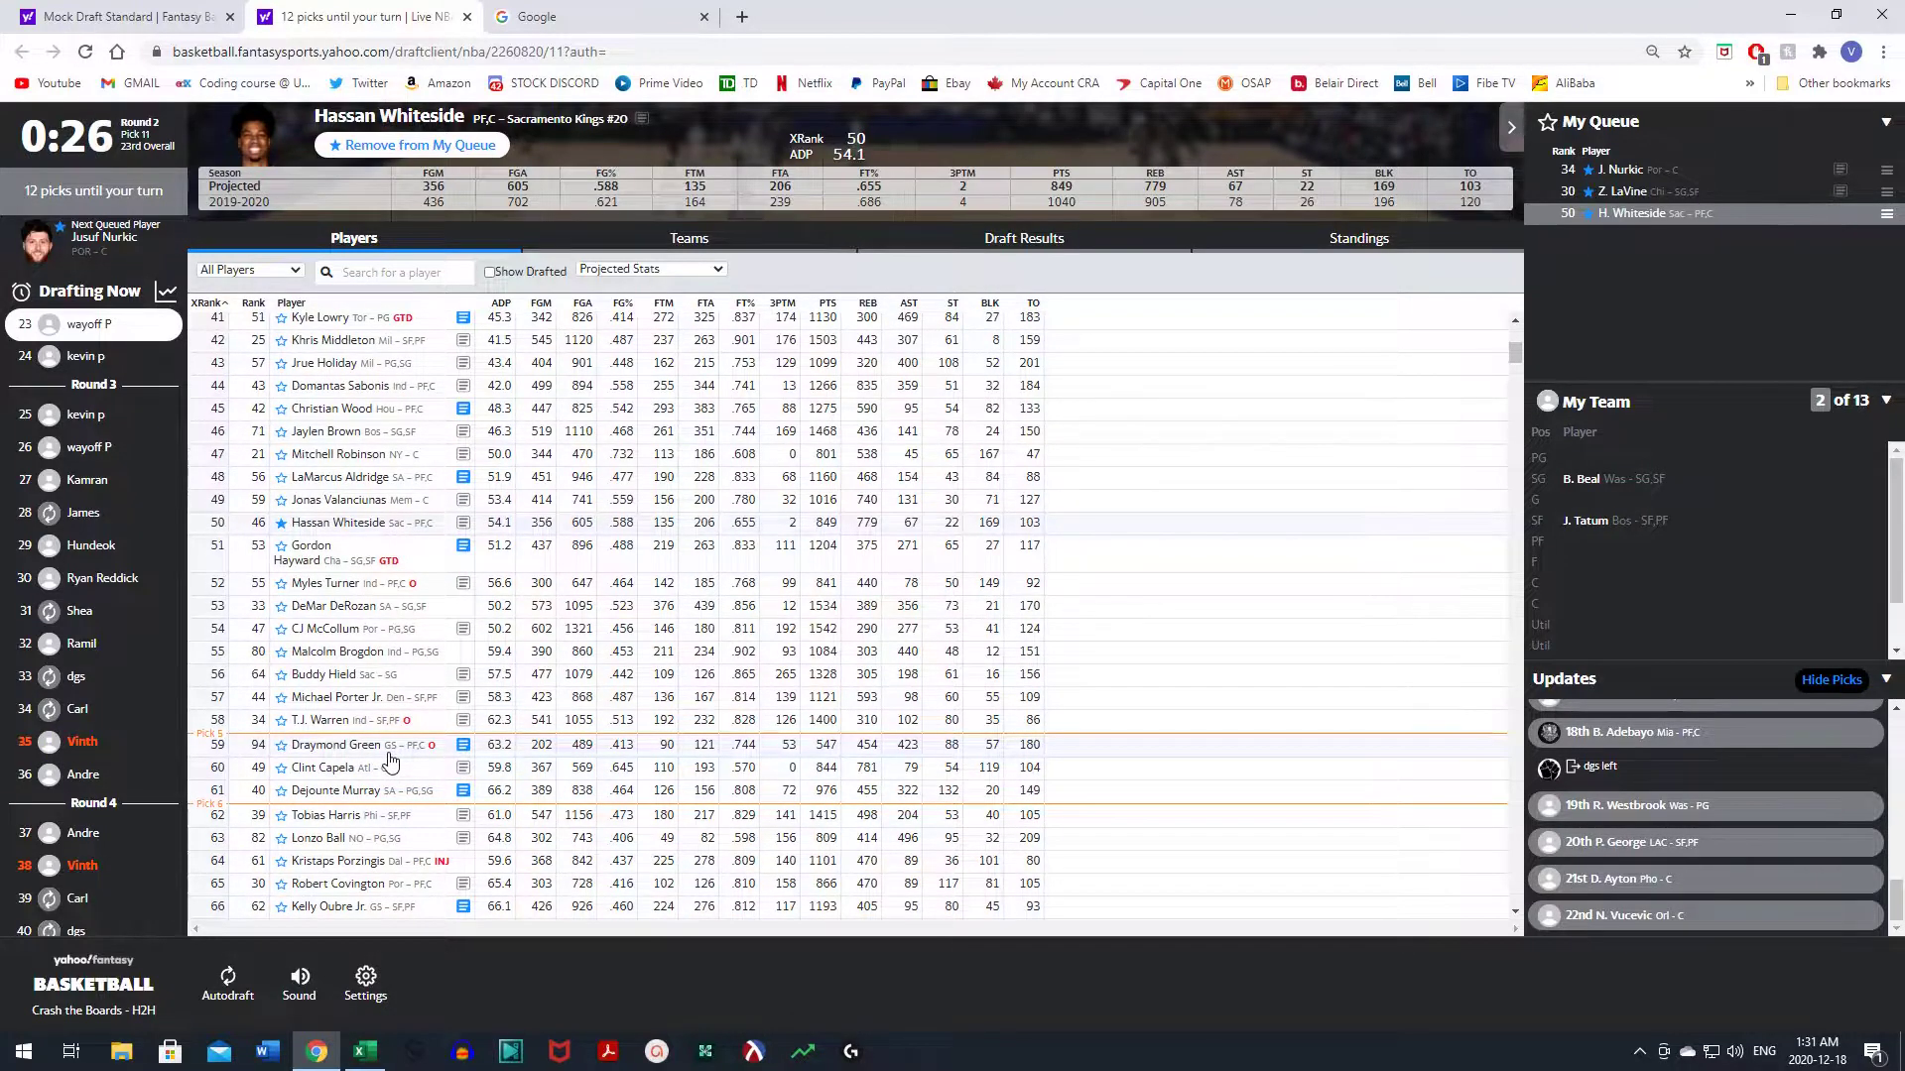
scroll(389, 760, "up", 5)
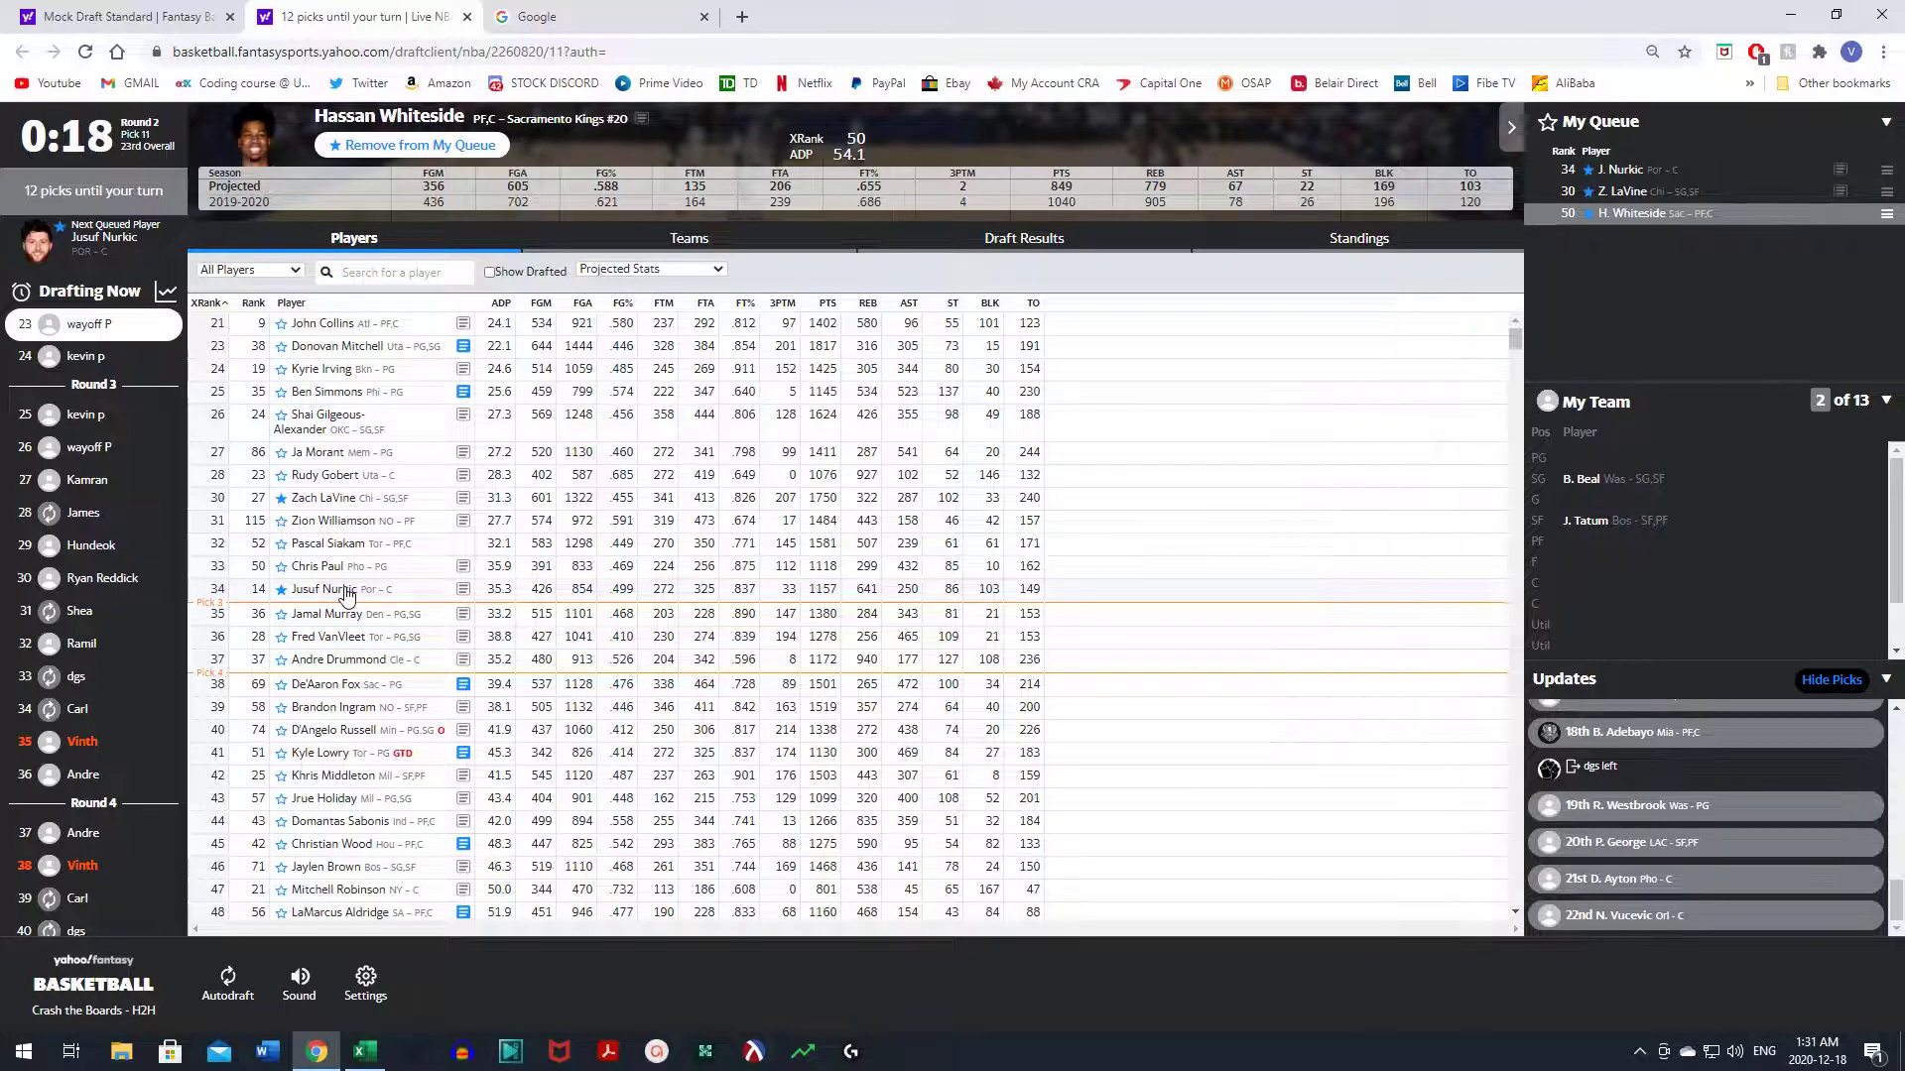
left_click(332, 614)
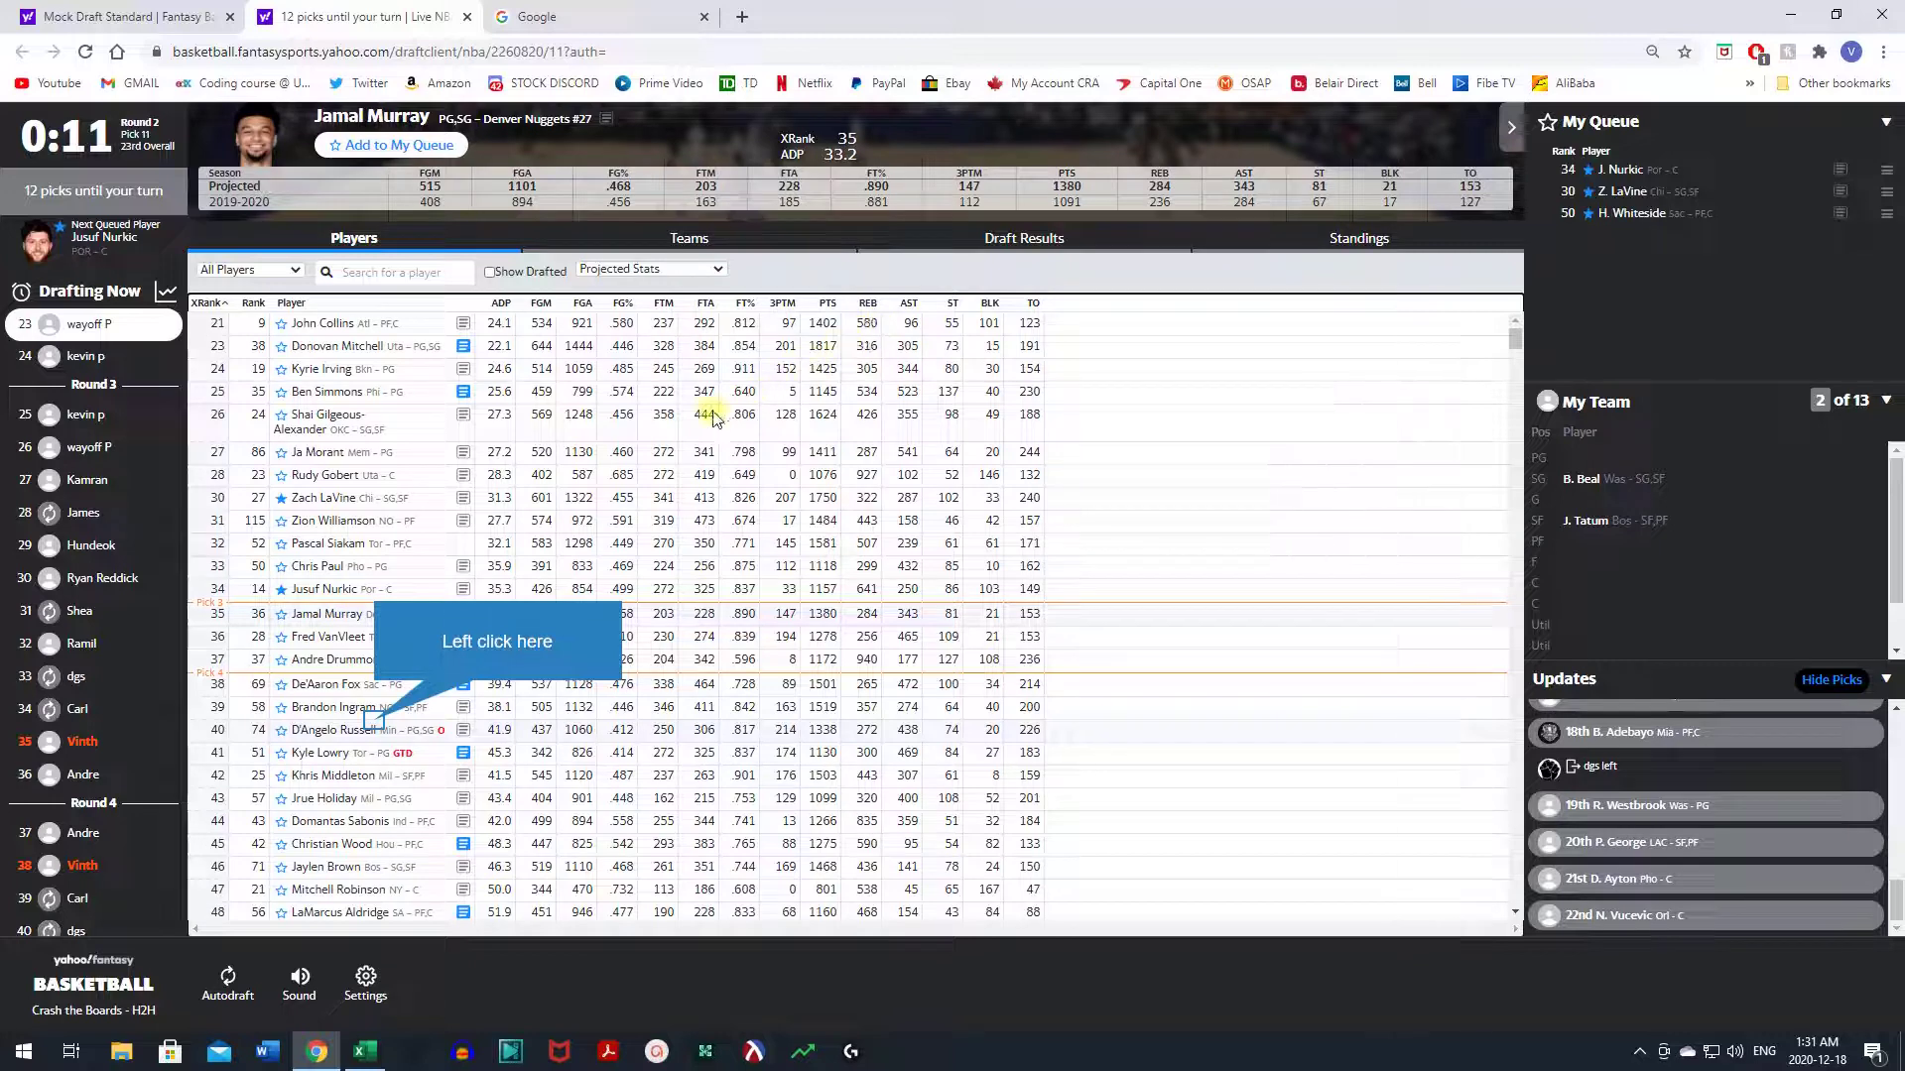
left_click(375, 729)
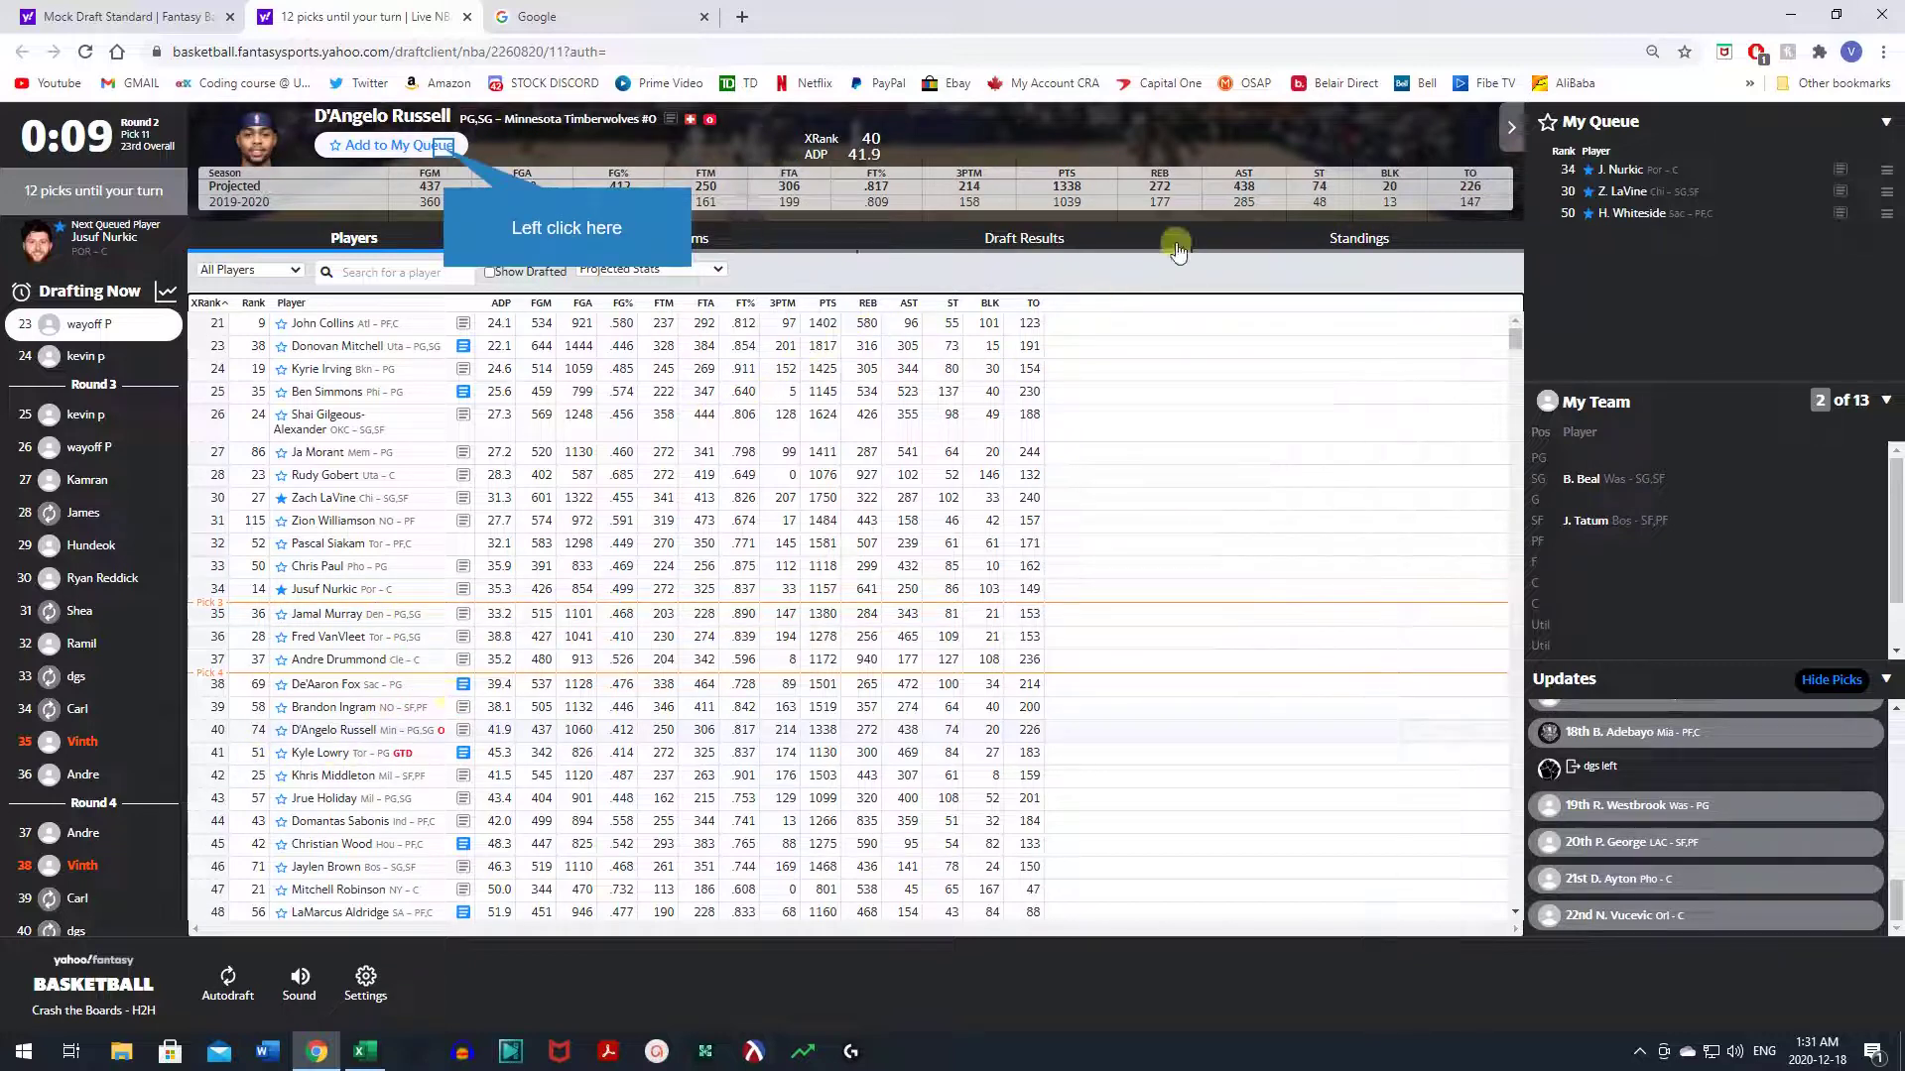
left_click(444, 154)
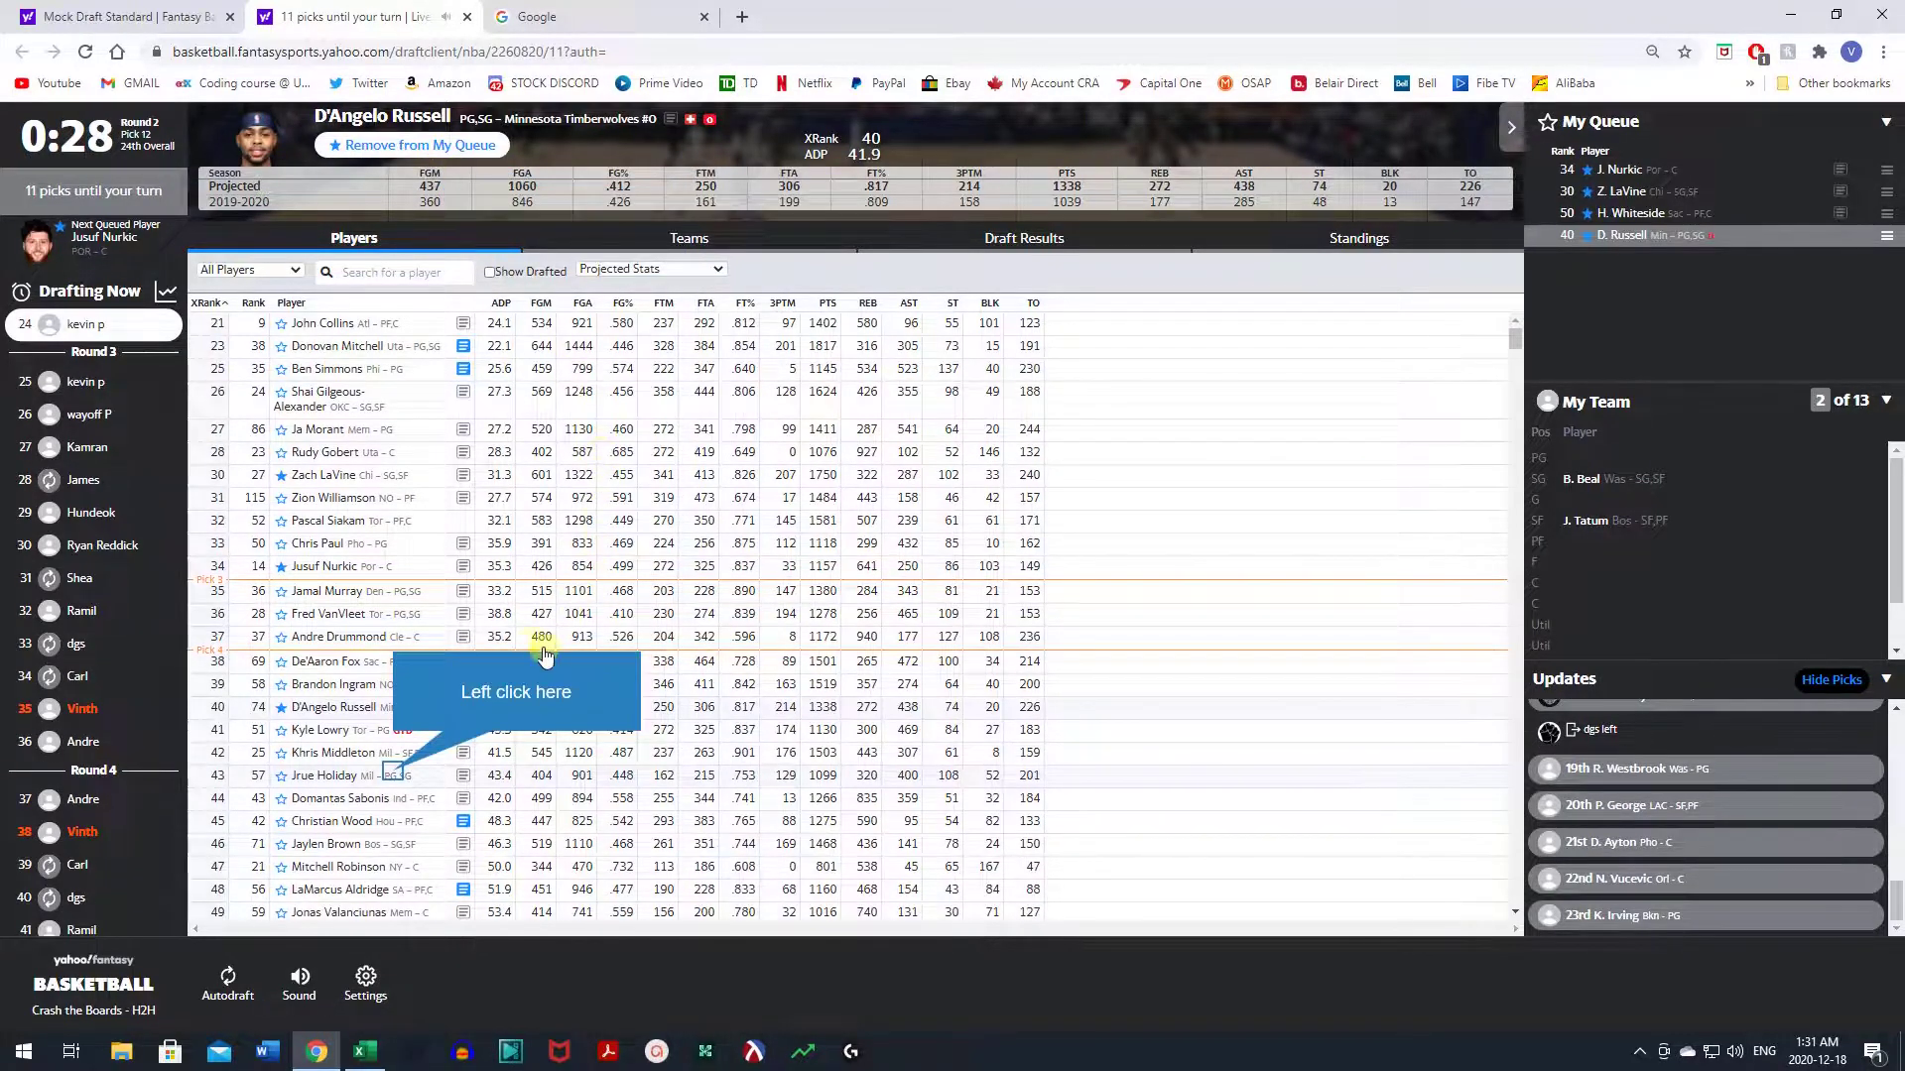
- Compare the projected stats of Milwaukee's Jrue Holiday and Khris Middleton among the available players
left_click(395, 778)
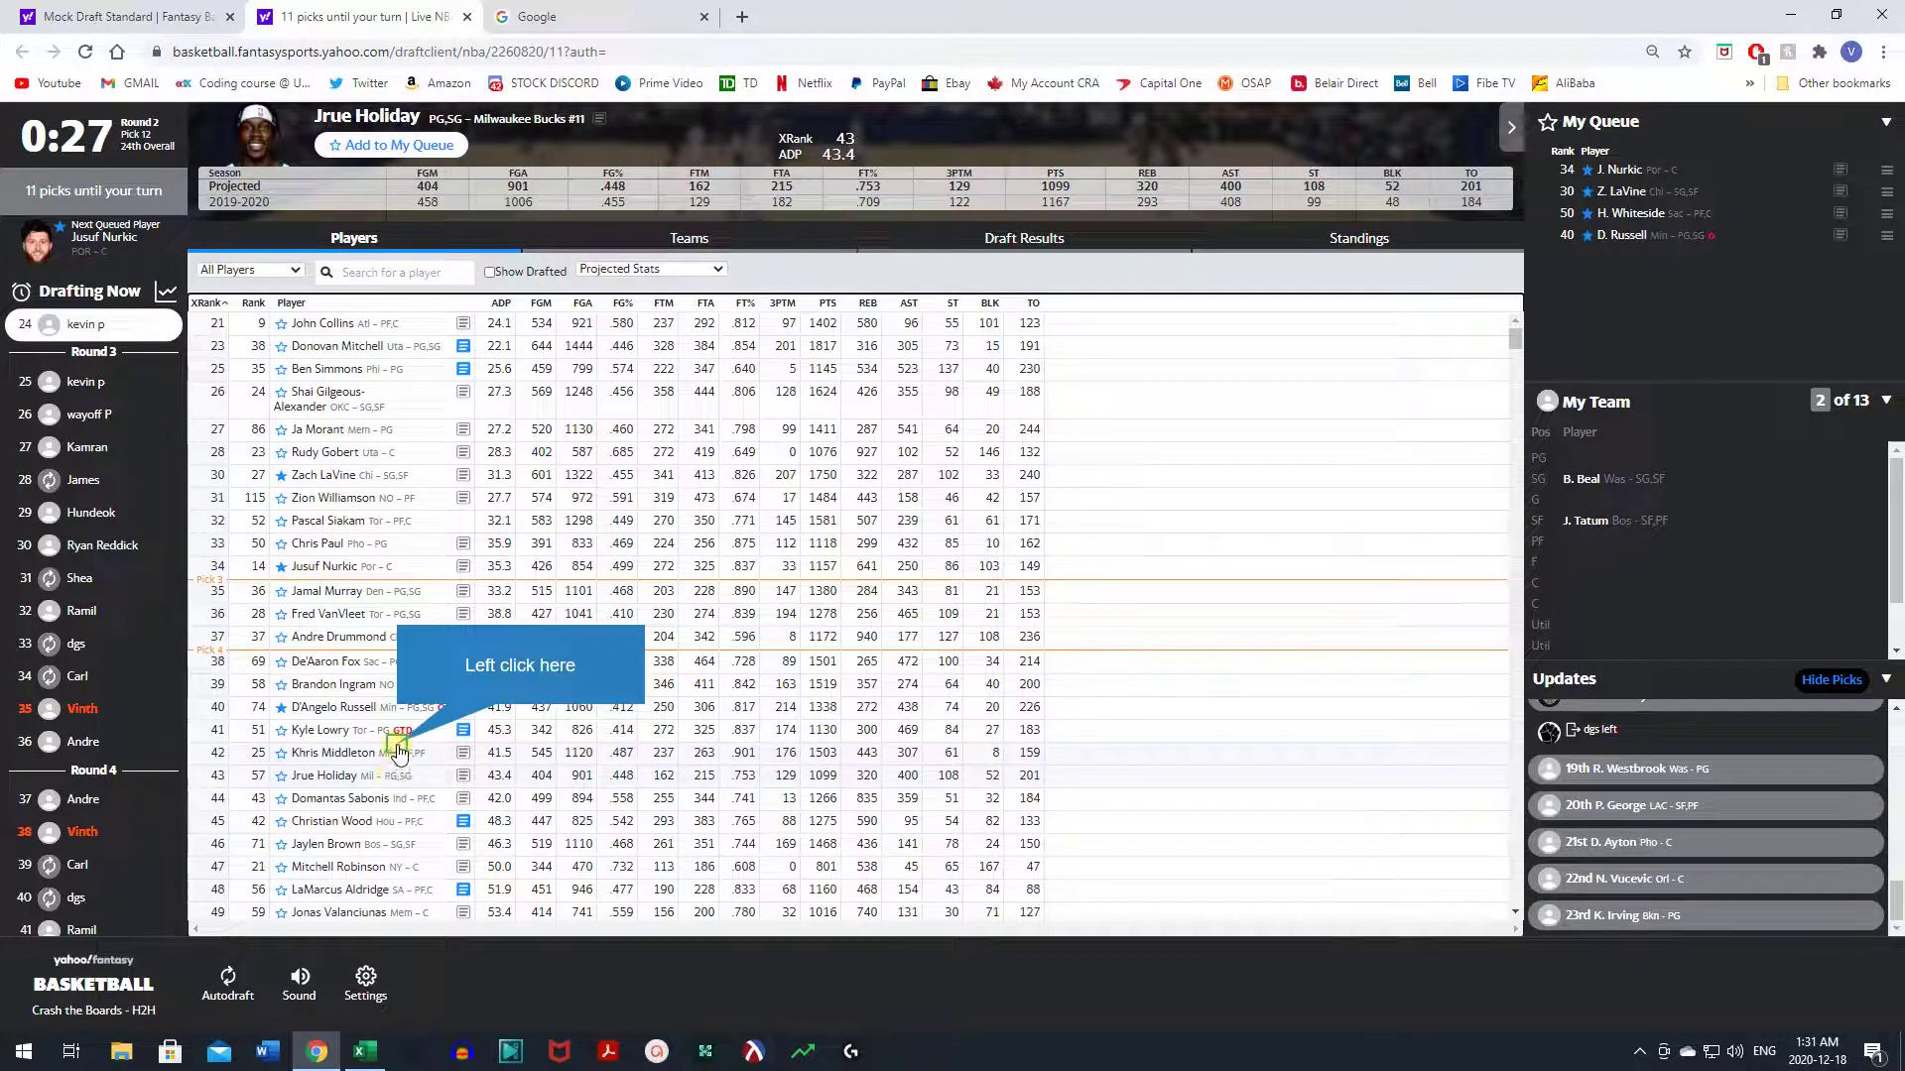
left_click(399, 751)
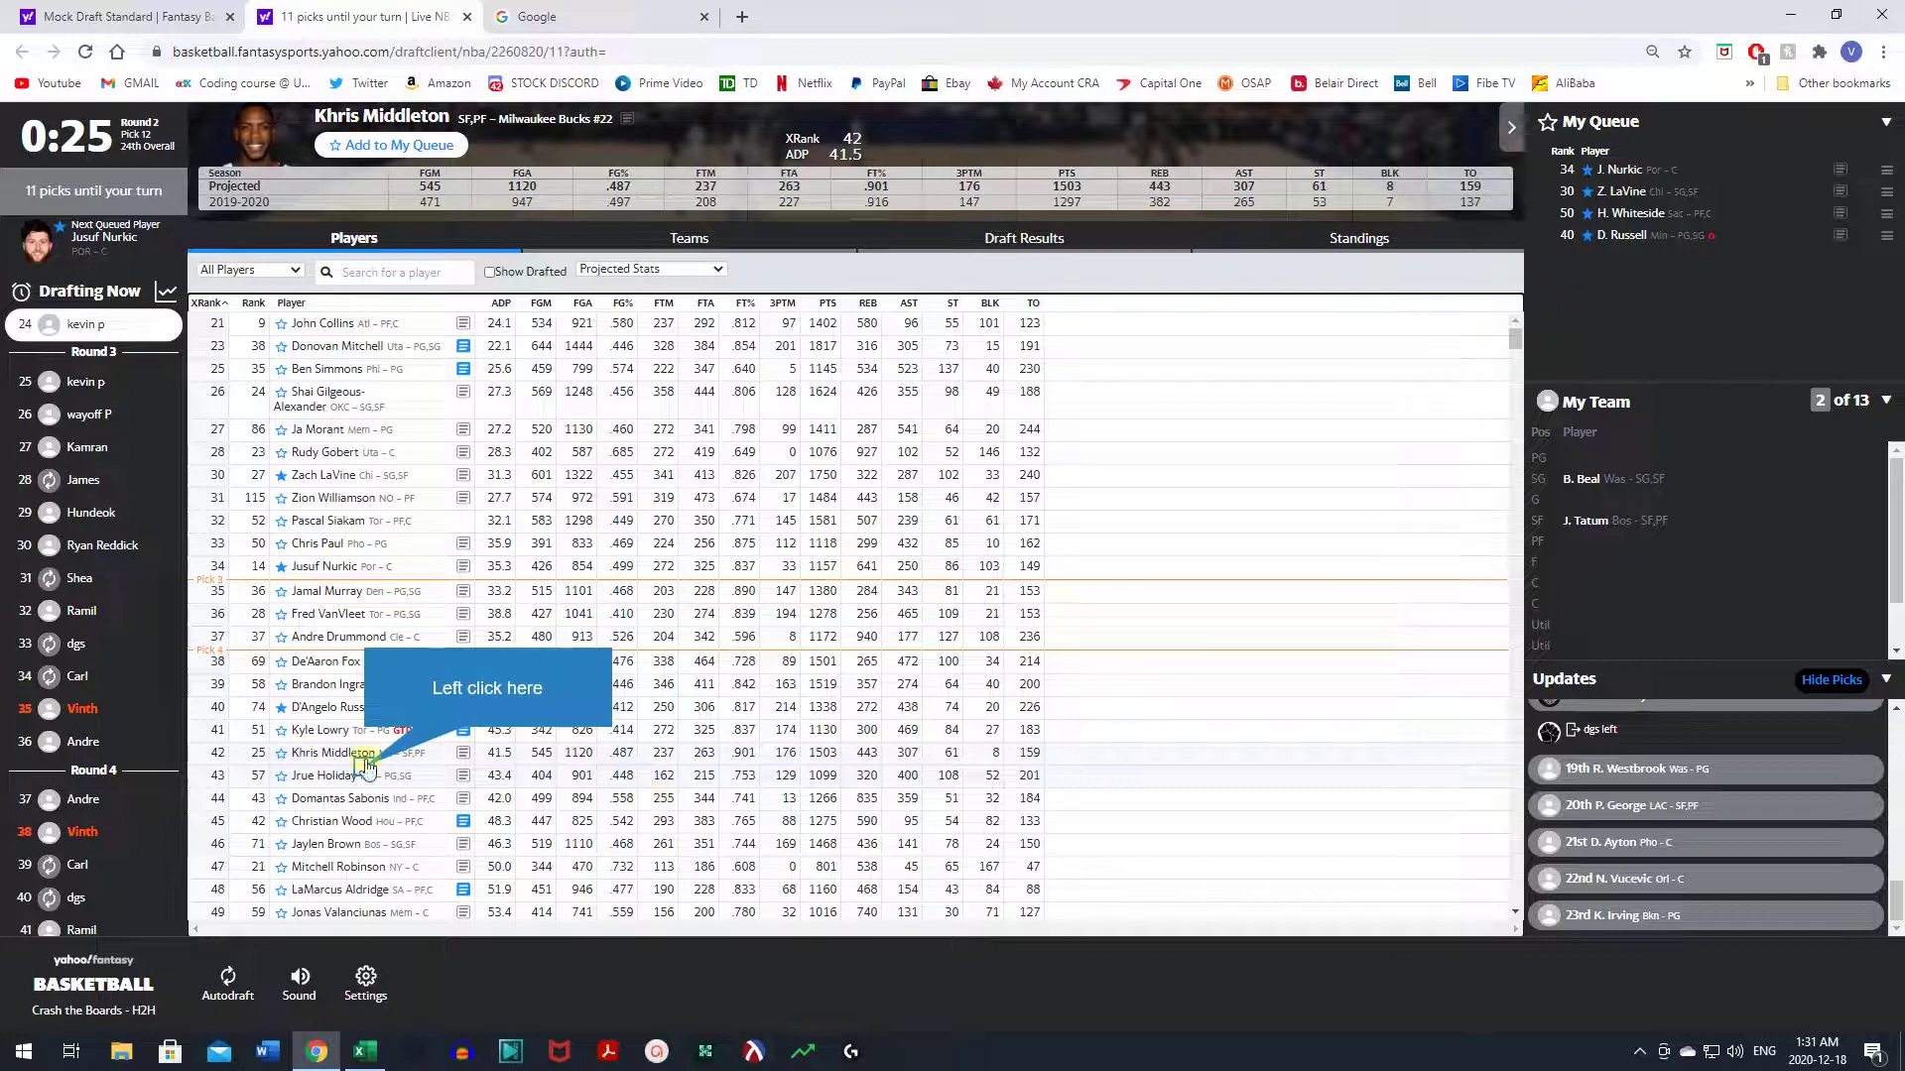
left_click(369, 775)
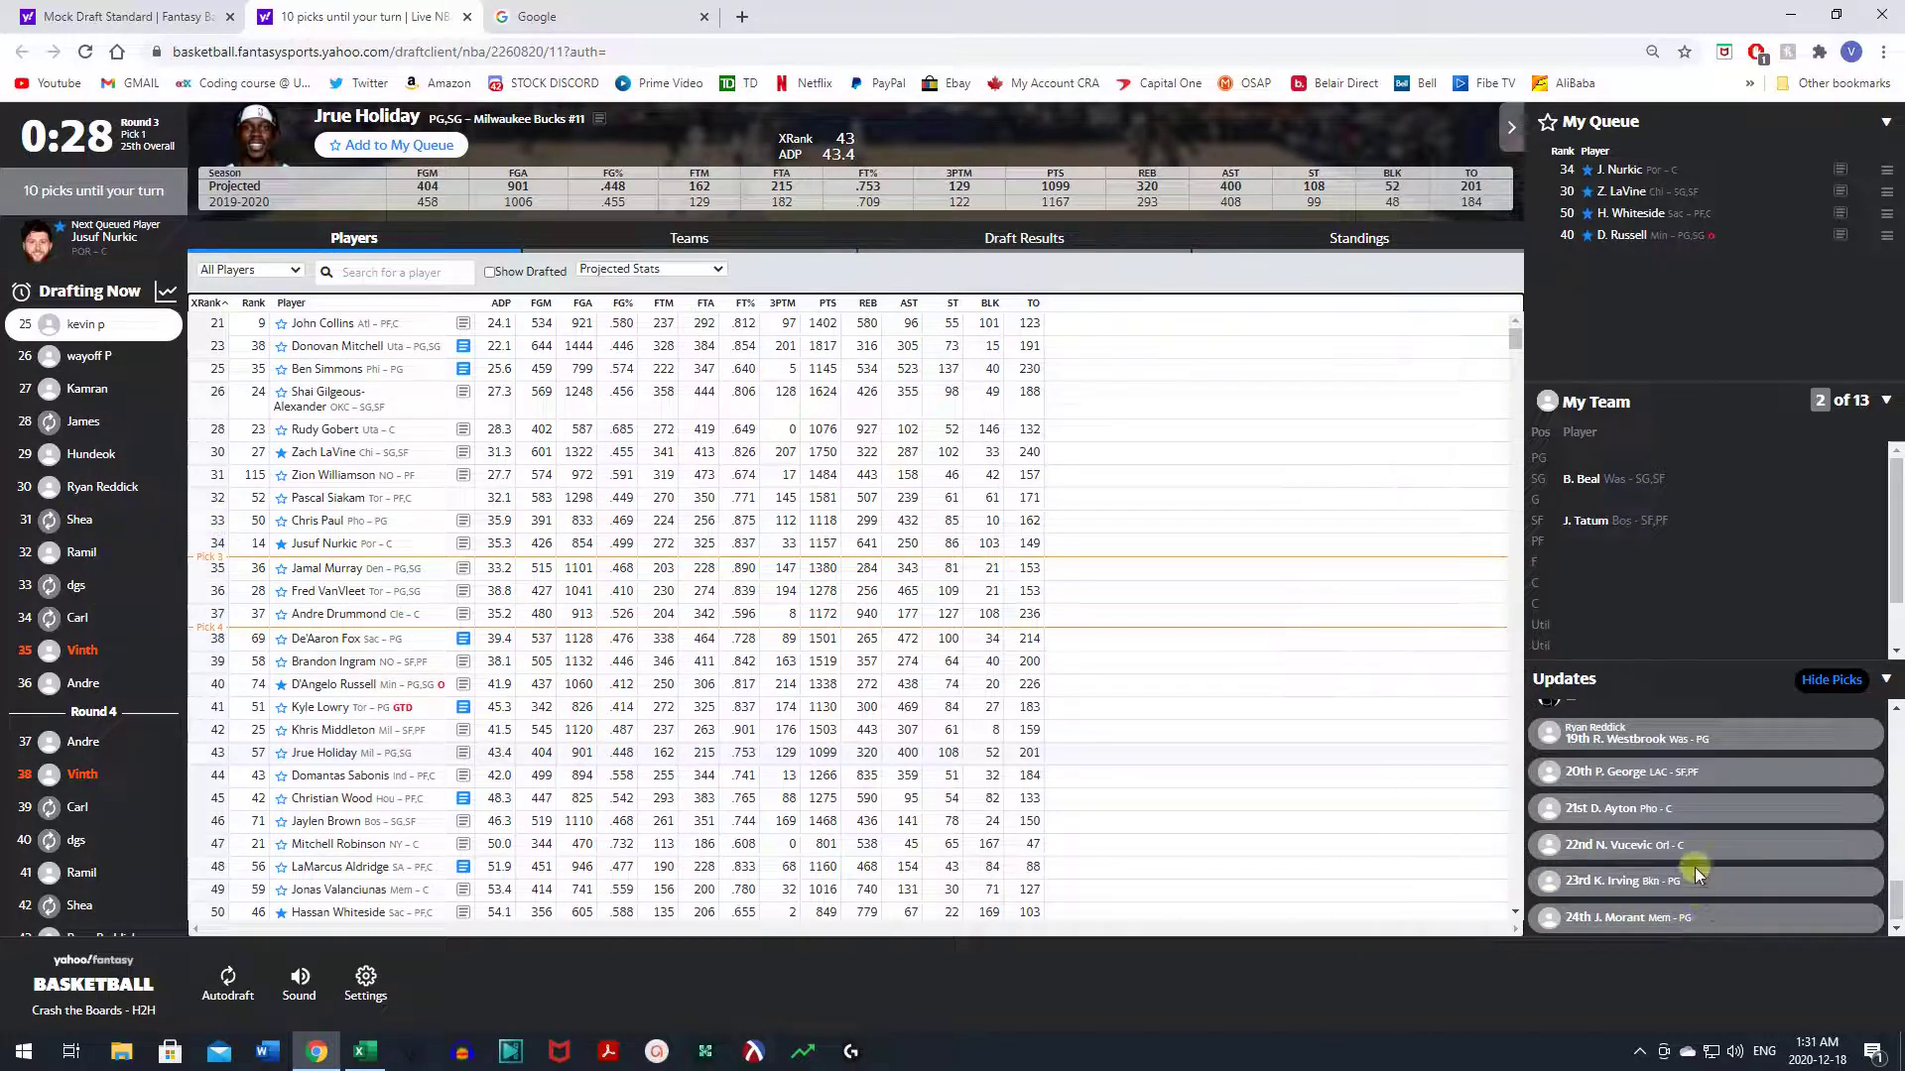
- Review the recent draft picks in the updates feed, going back to the 17th and 18th selections
scroll(1703, 752, "up", 1)
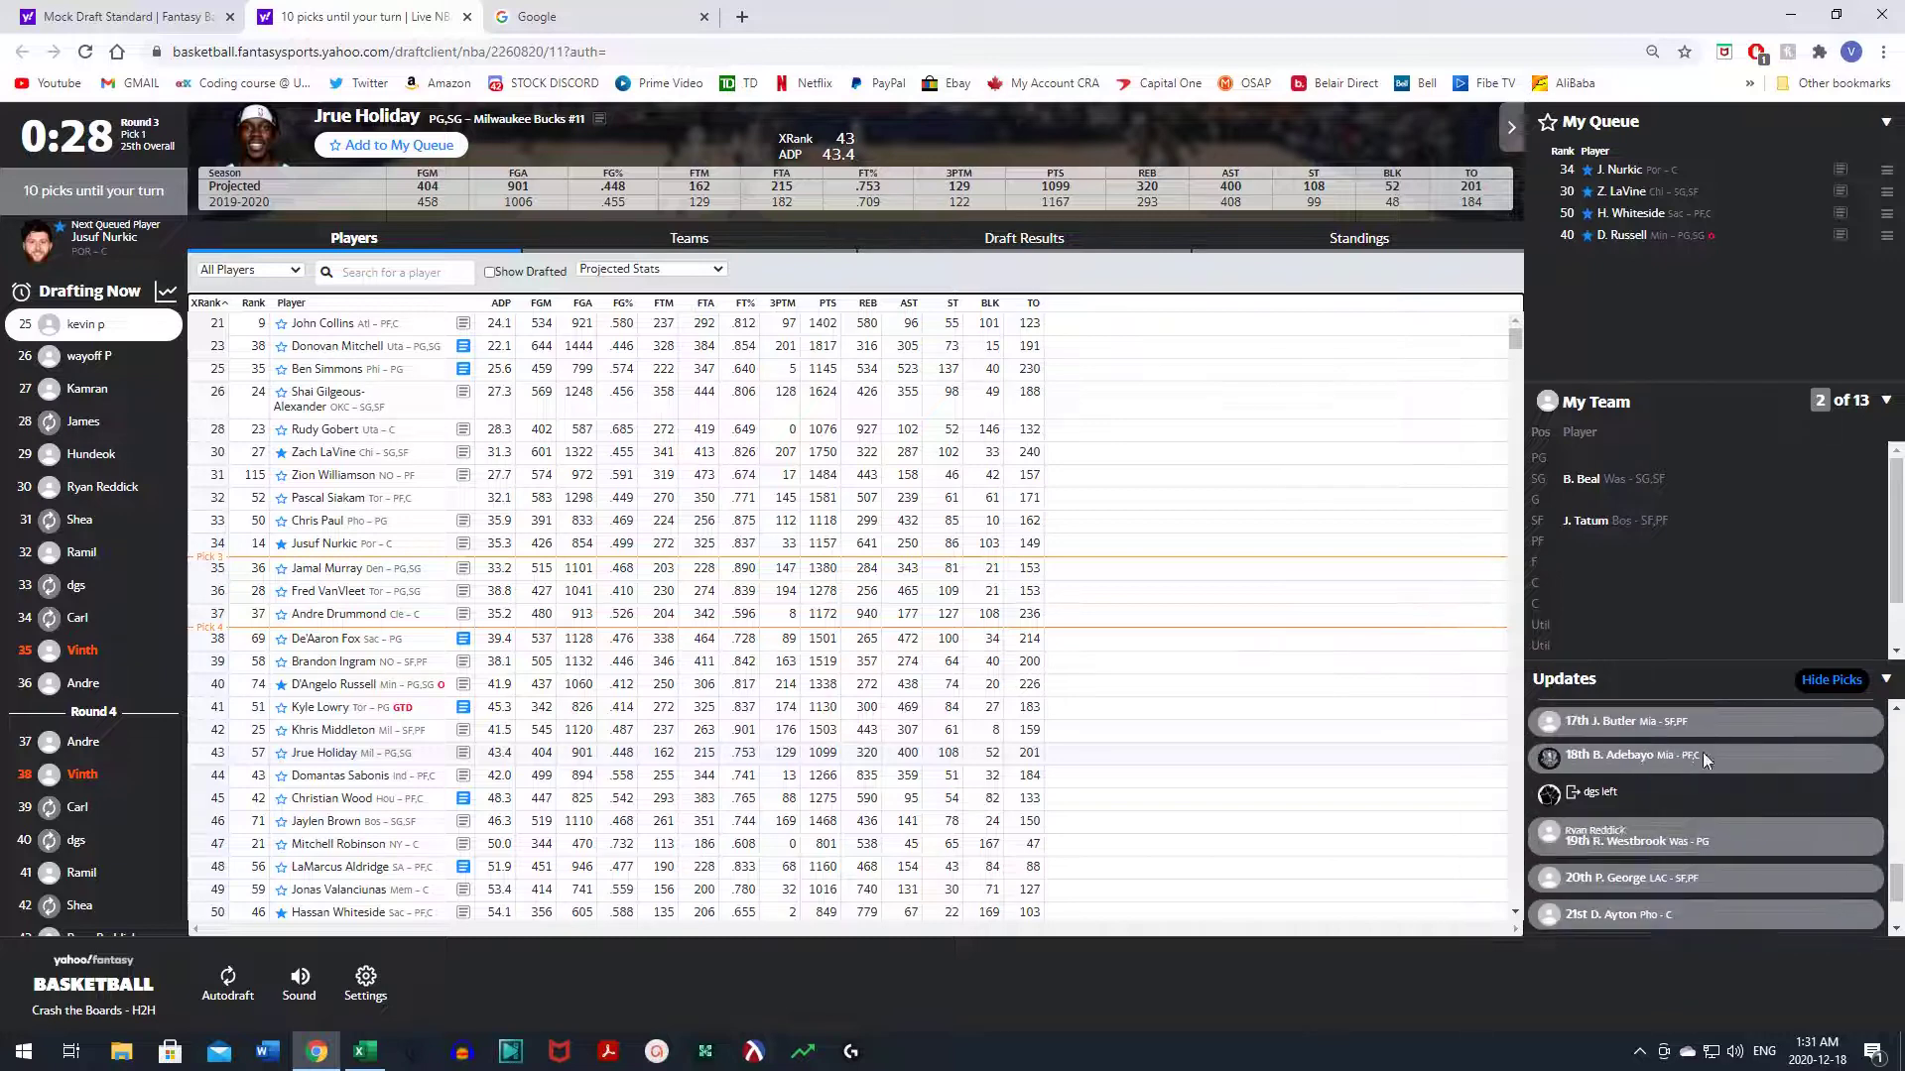
scroll(1680, 812, "up", 2)
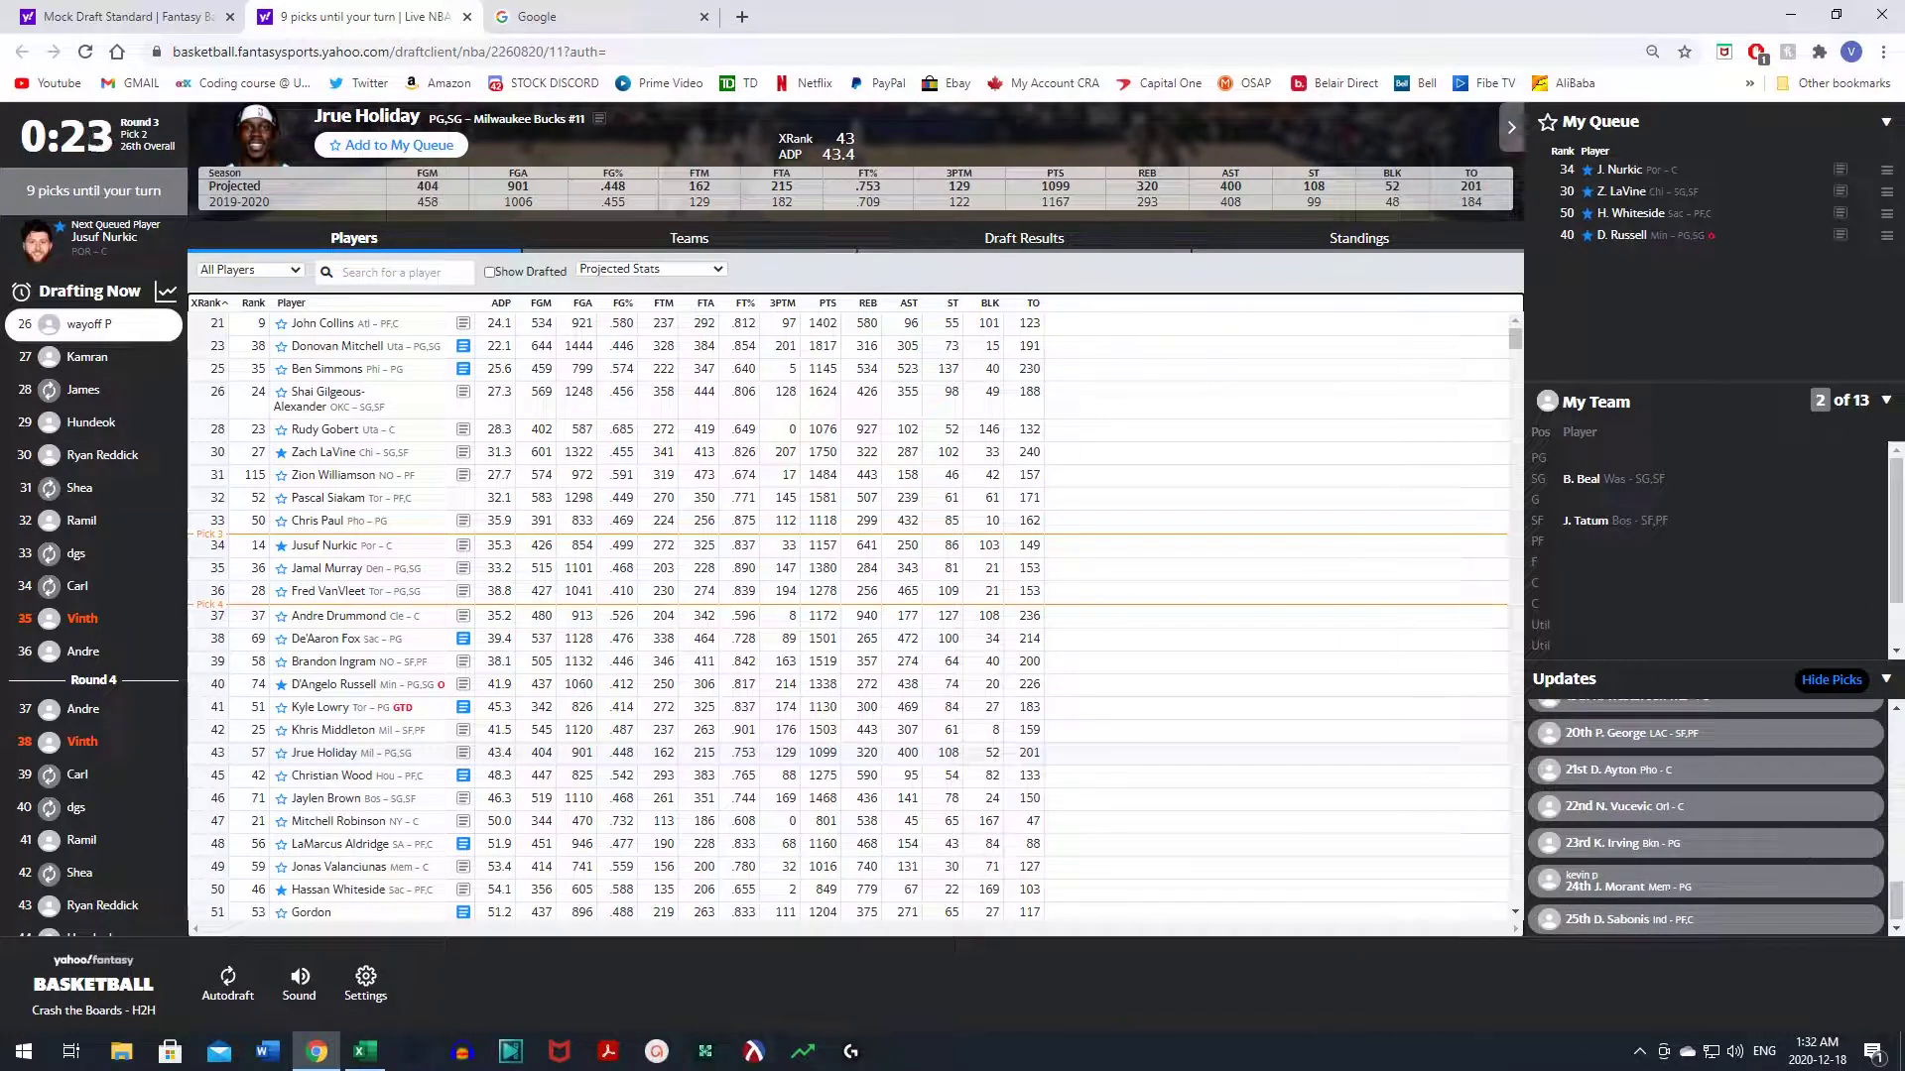
scroll(1619, 893, "up", 3)
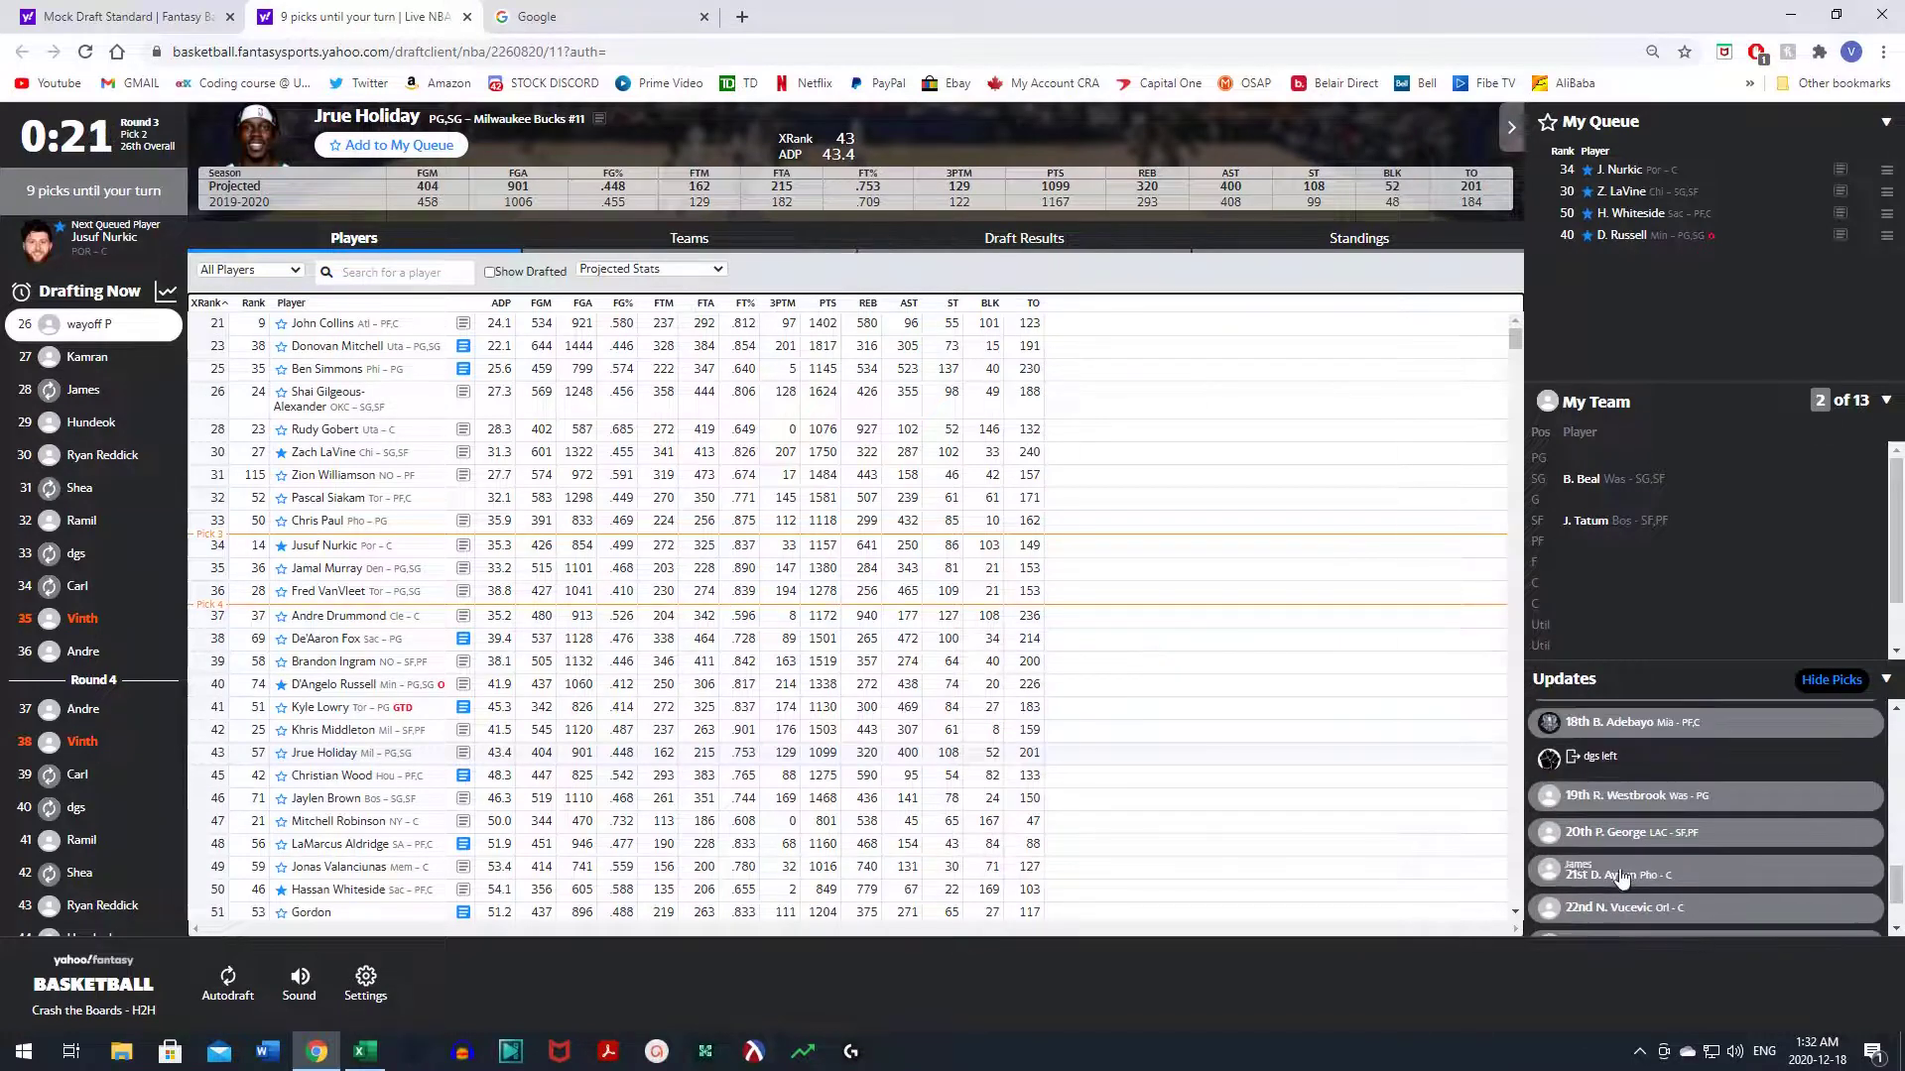
scroll(1621, 877, "down", 3)
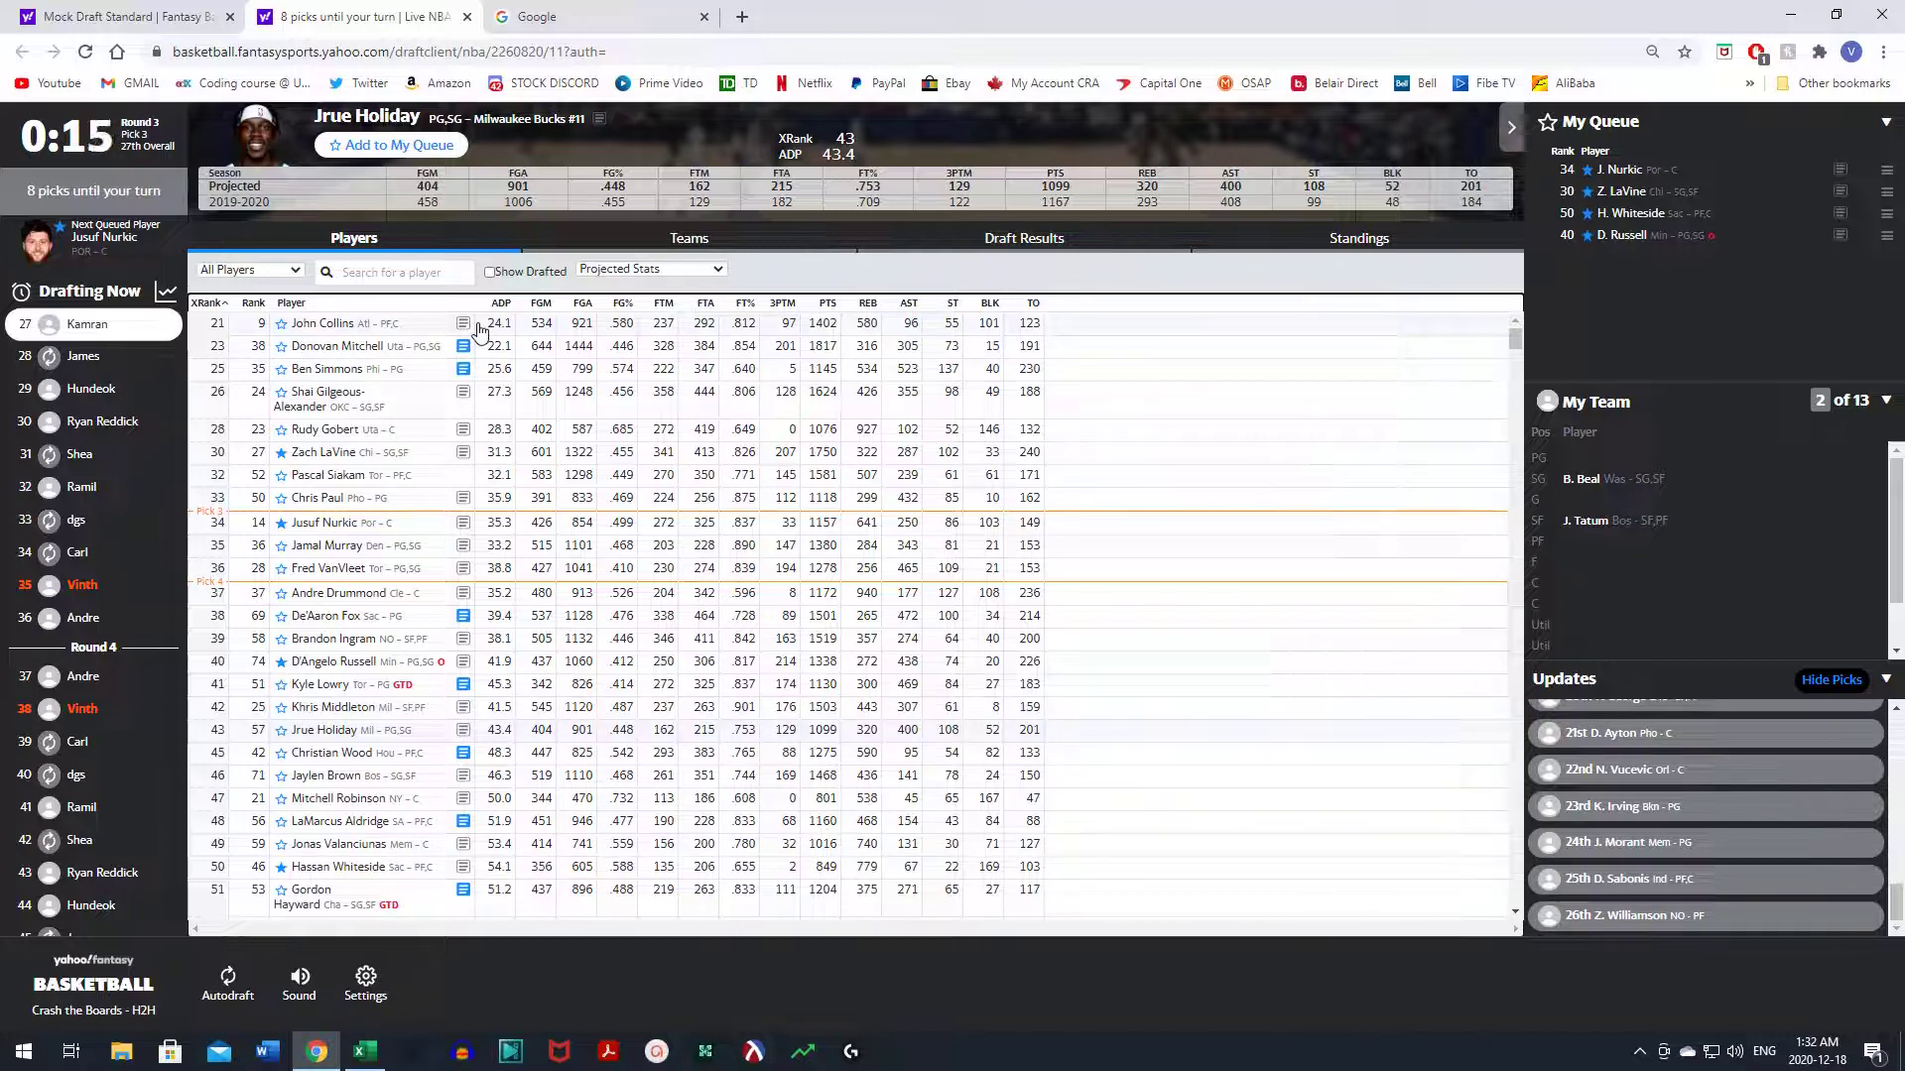
- Check Brandon Ingram's stats, and compare centers Jonas Valanciunas and Hassan Whiteside in the player list
left_click(419, 643)
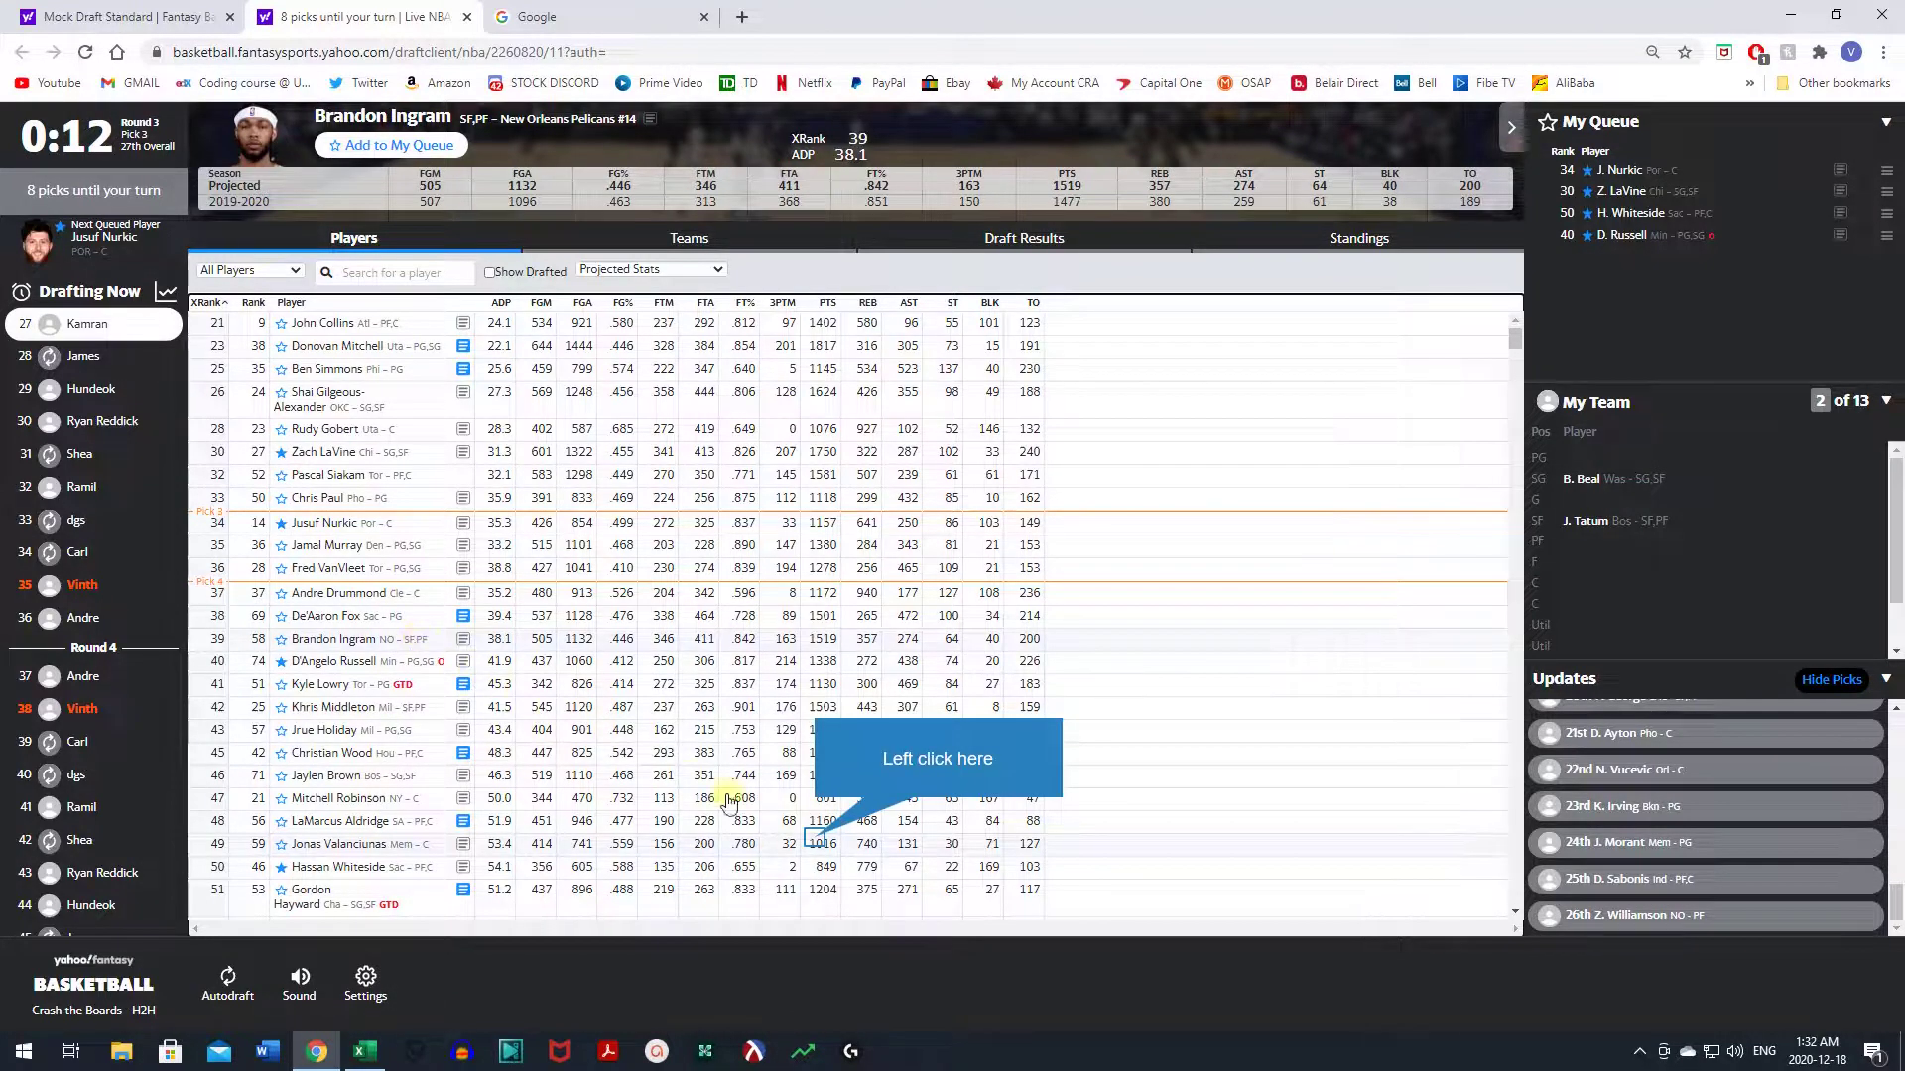
left_click(816, 842)
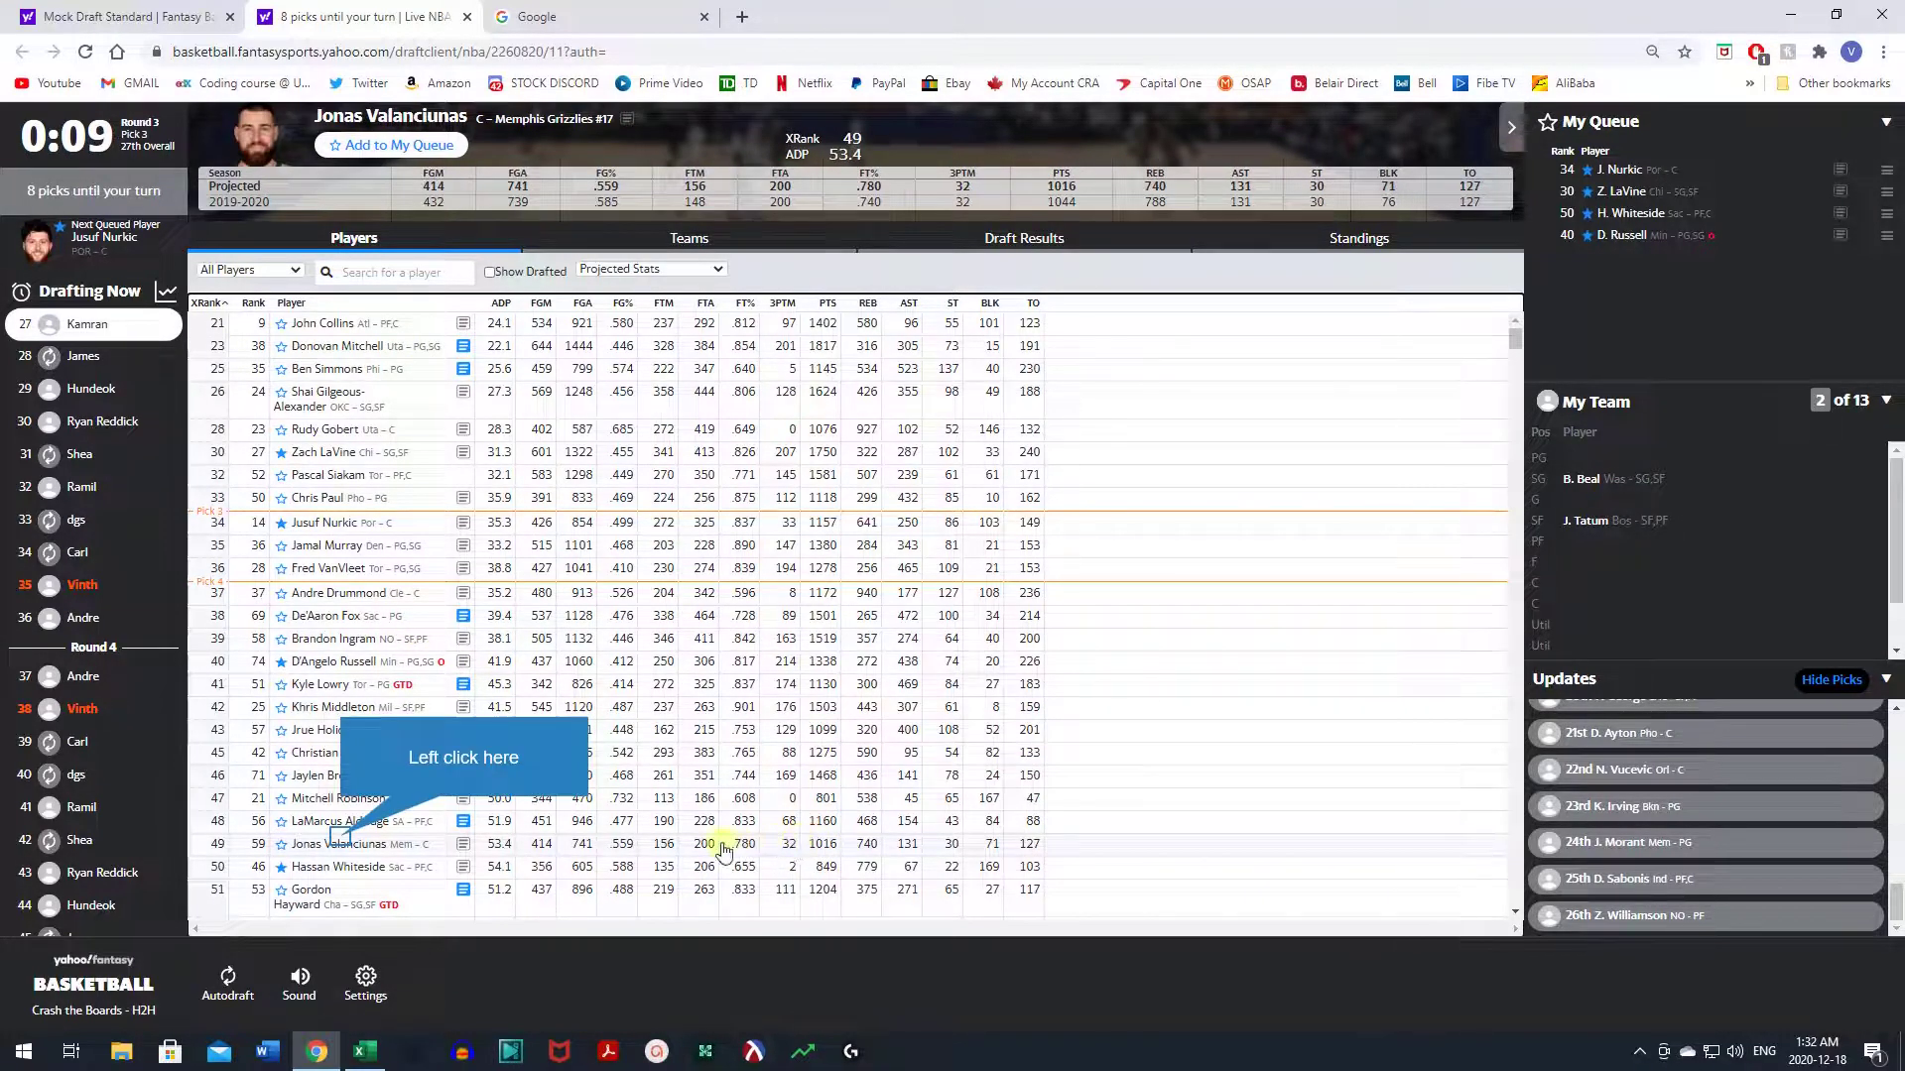
left_click(339, 840)
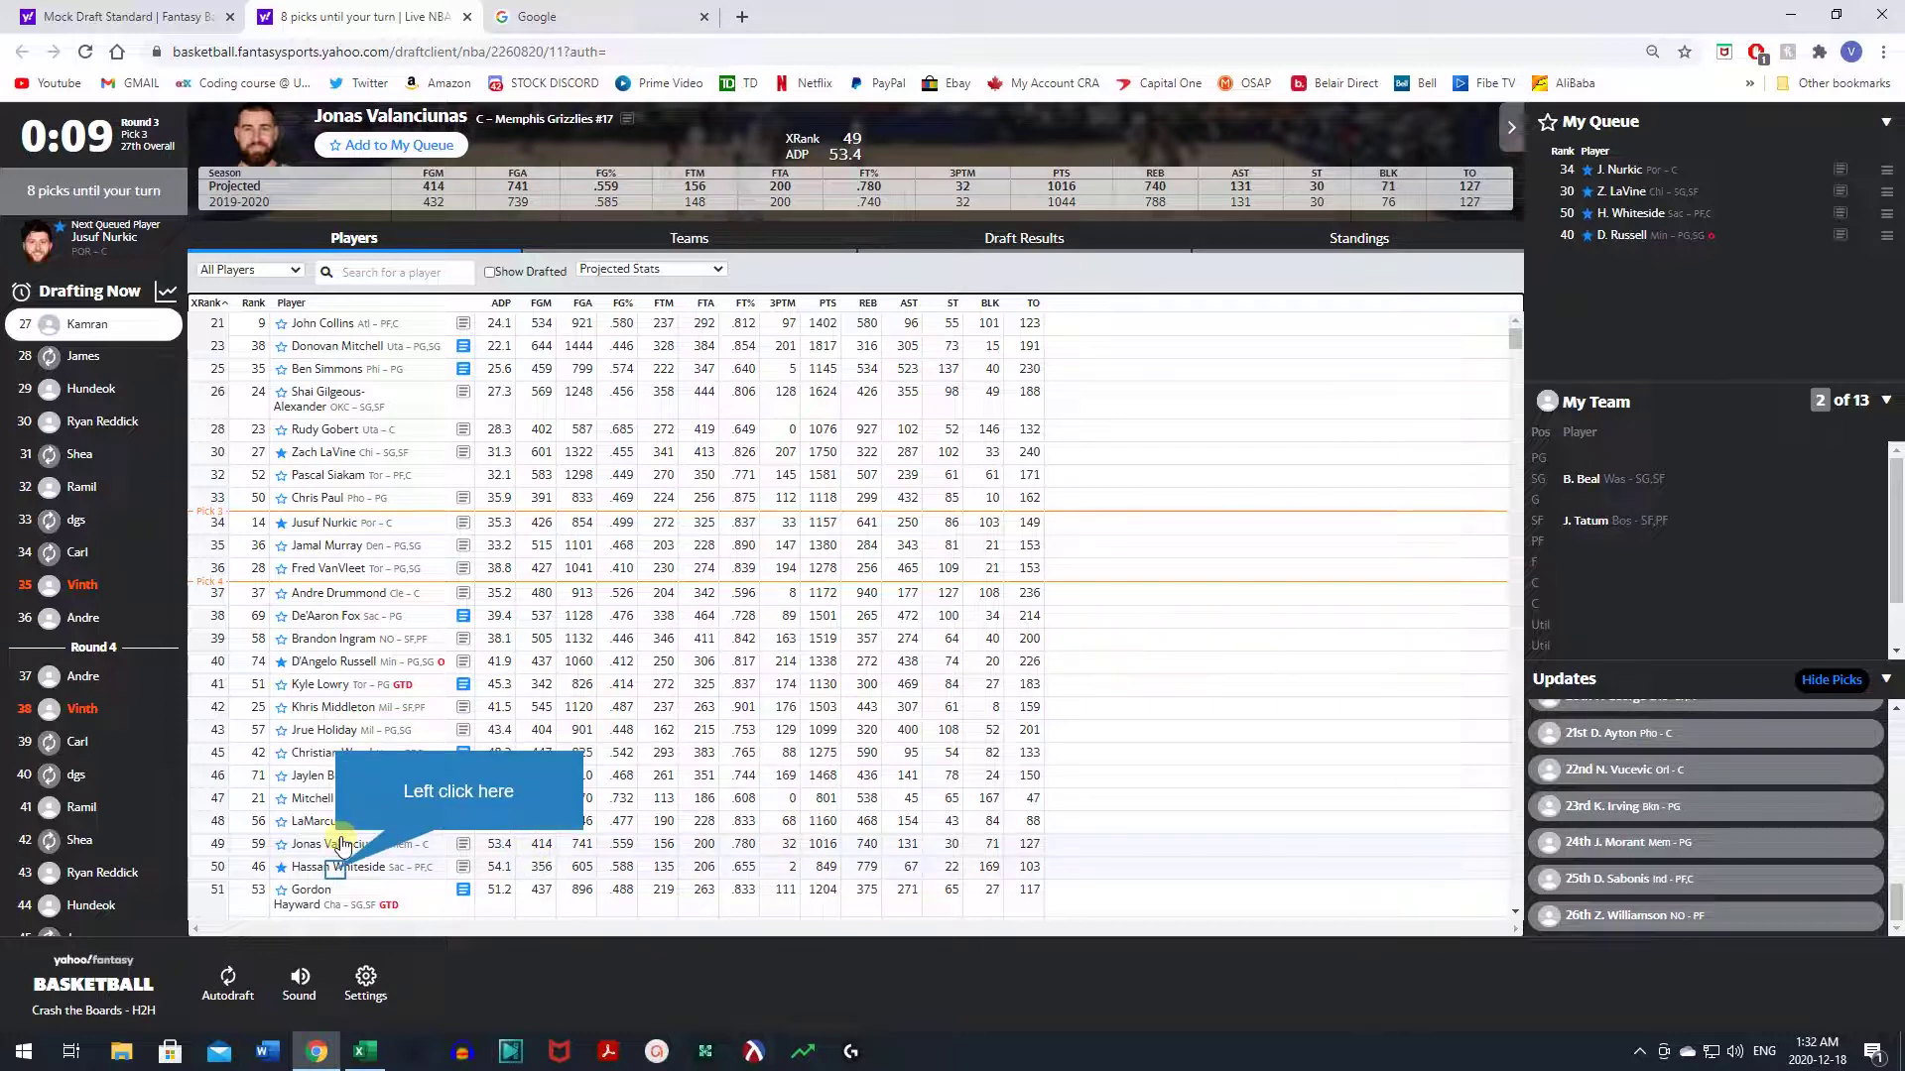
left_click(335, 869)
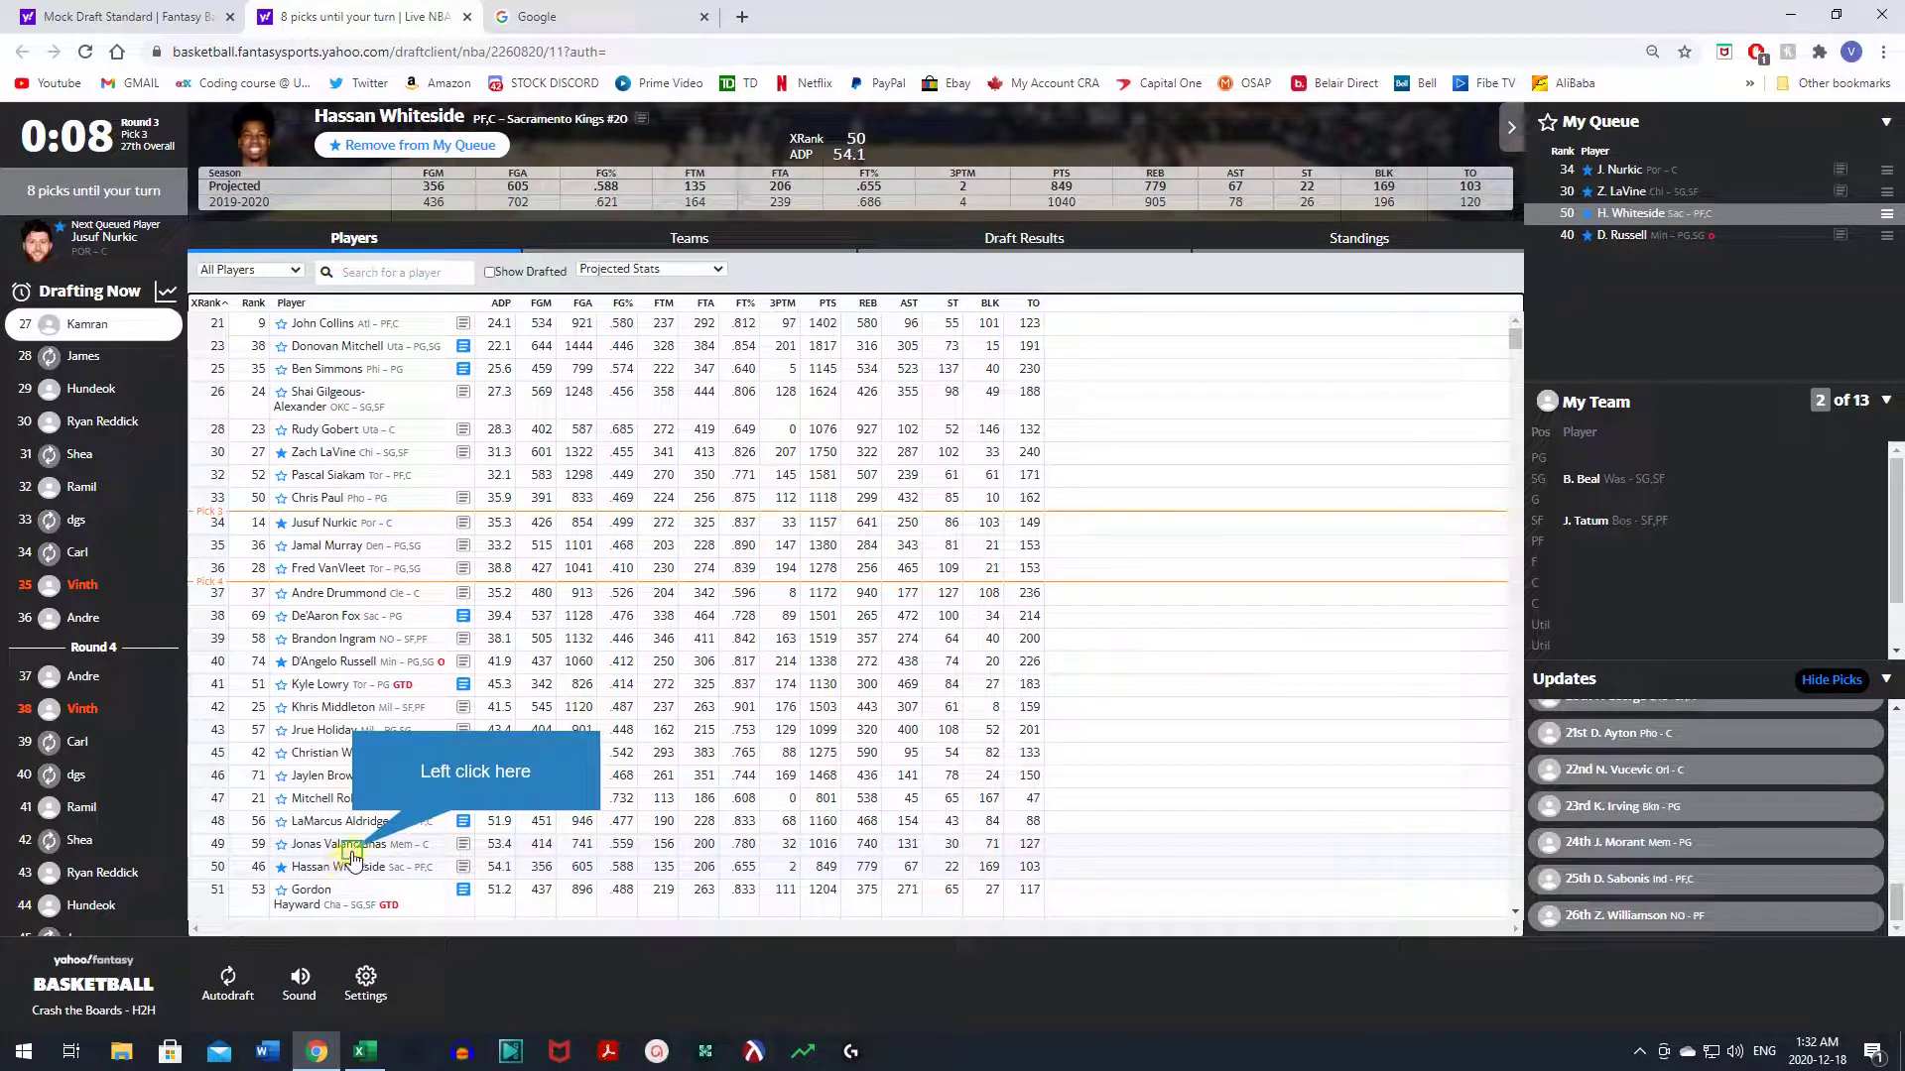
left_click(352, 851)
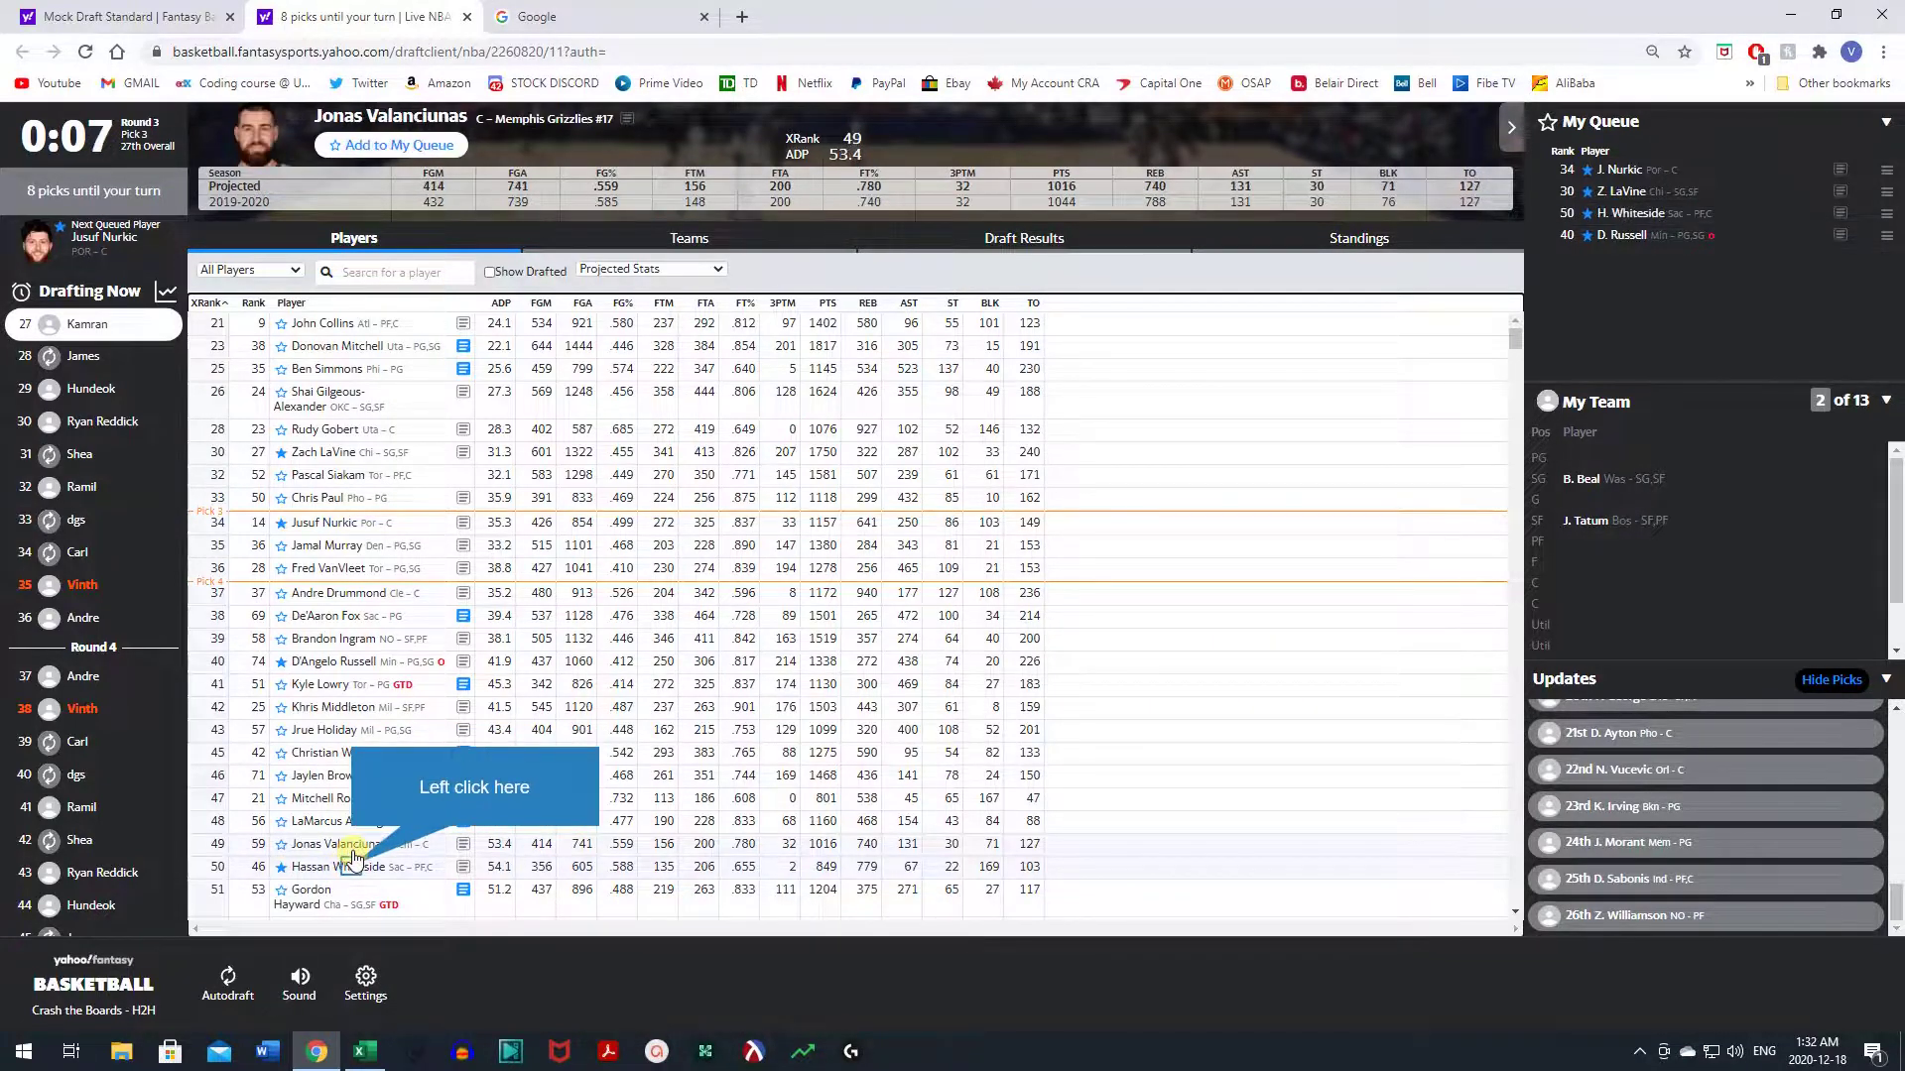
left_click(353, 869)
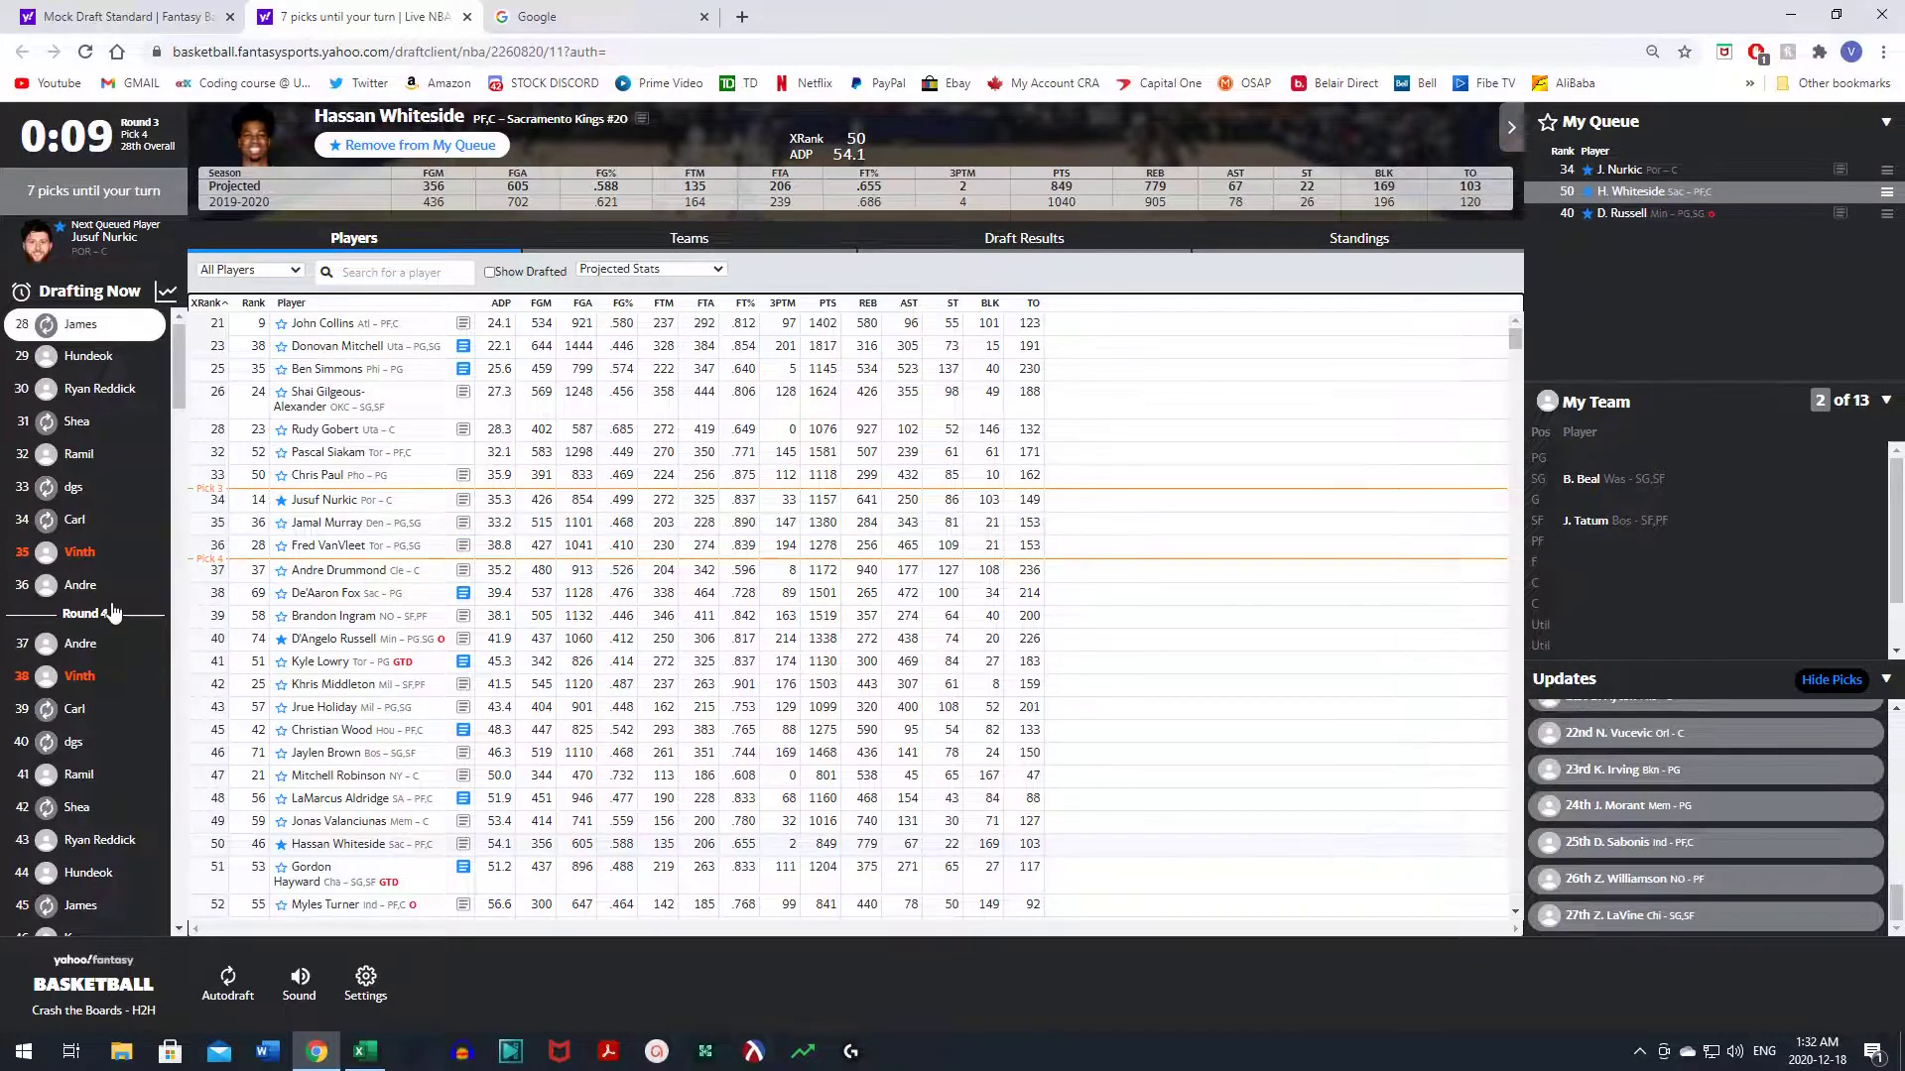
- Check the upcoming draft order through round 5 to see when the own picks come up
scroll(99, 595, "down", 2)
scroll(92, 486, "down", 4)
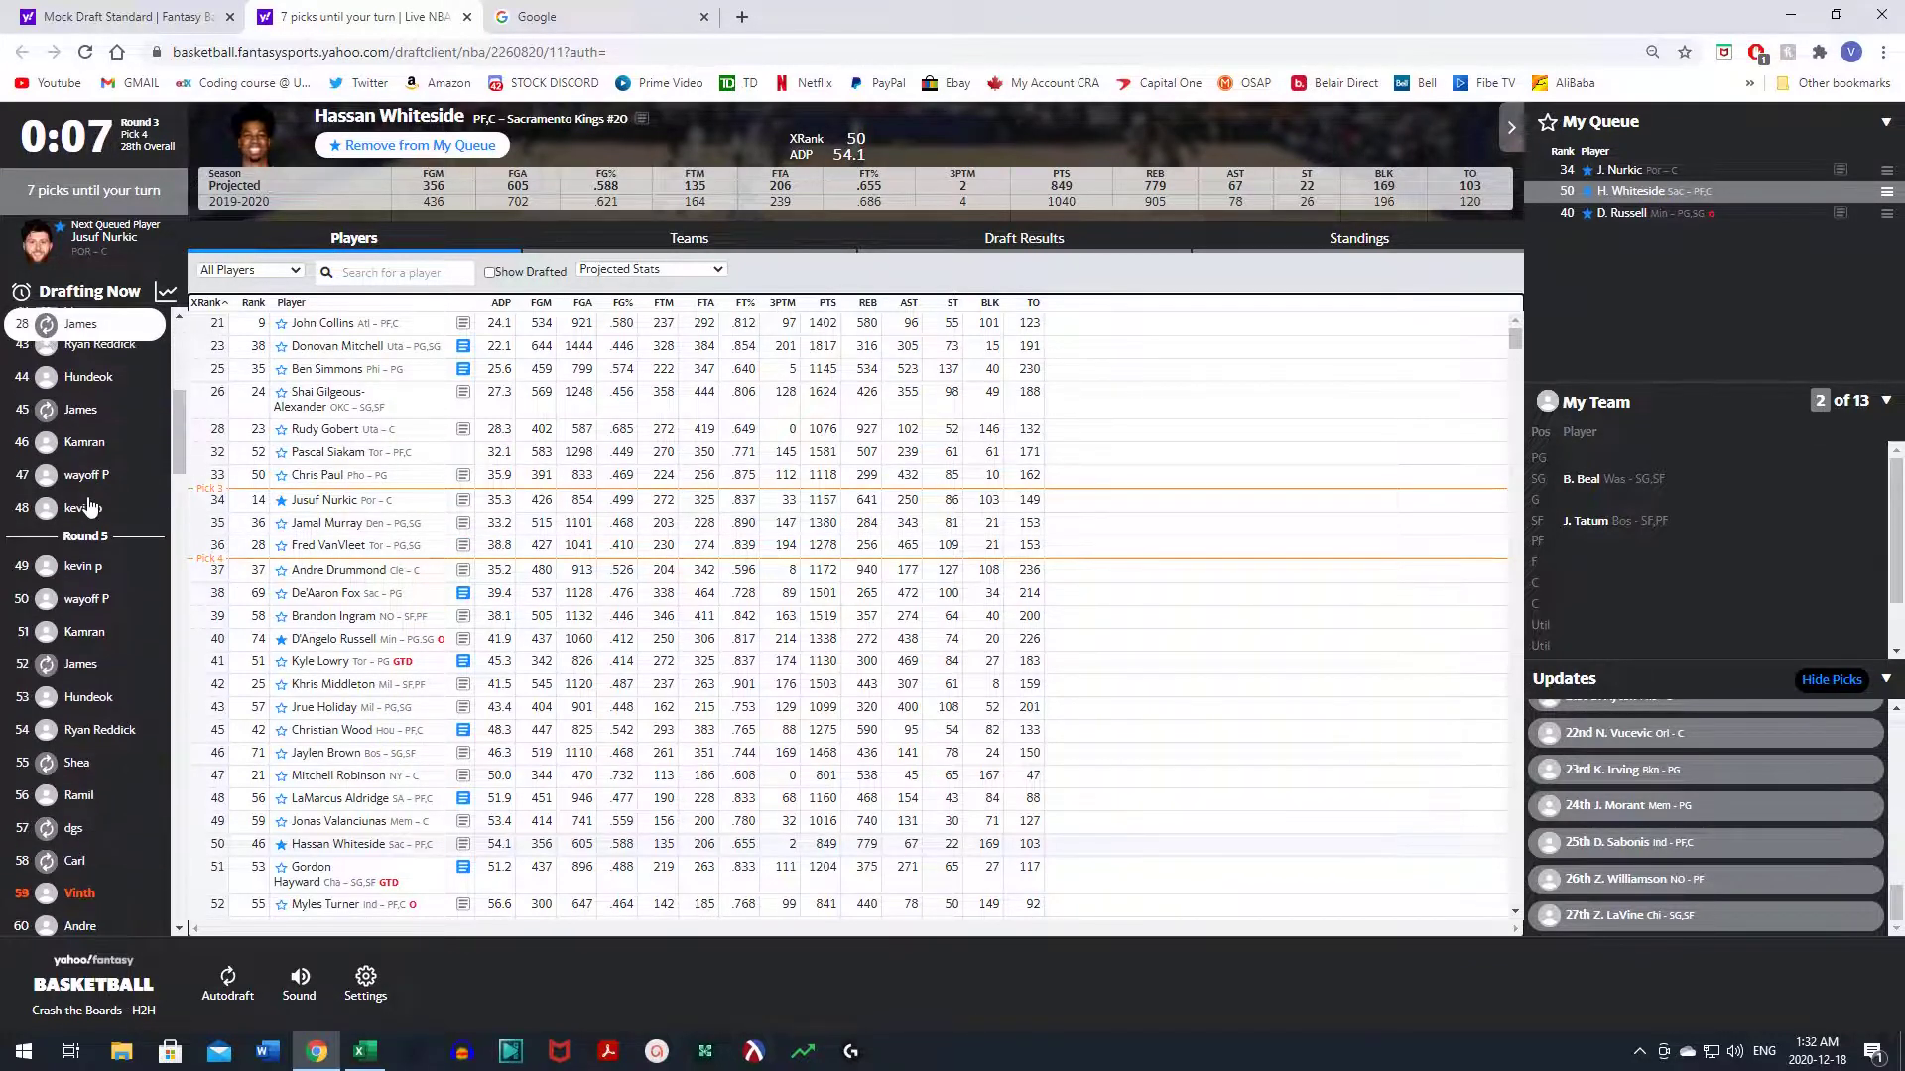
scroll(90, 506, "up", 6)
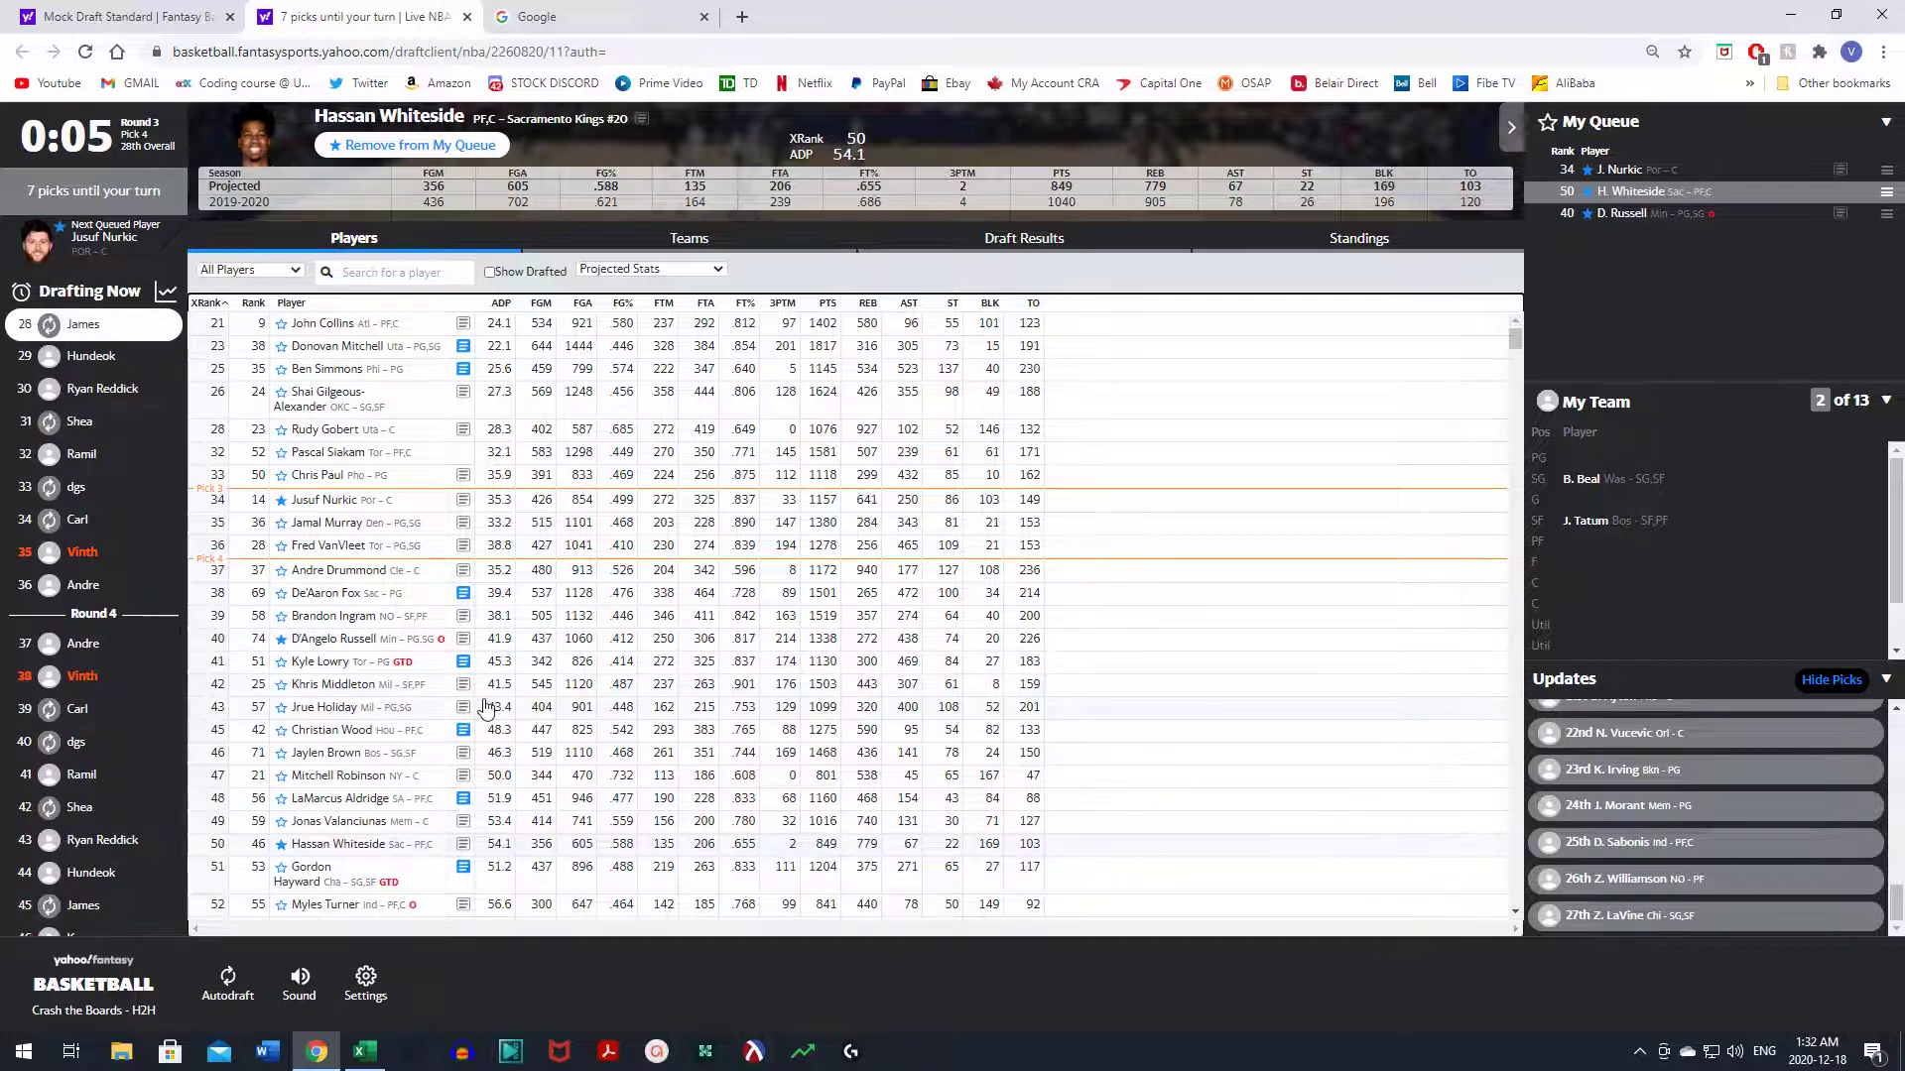
- Add Memphis center Jonas Valanciunas to the draft queue, and compare his stats with Hassan Whiteside's
scroll(469, 712, "down", 1)
left_click(392, 724)
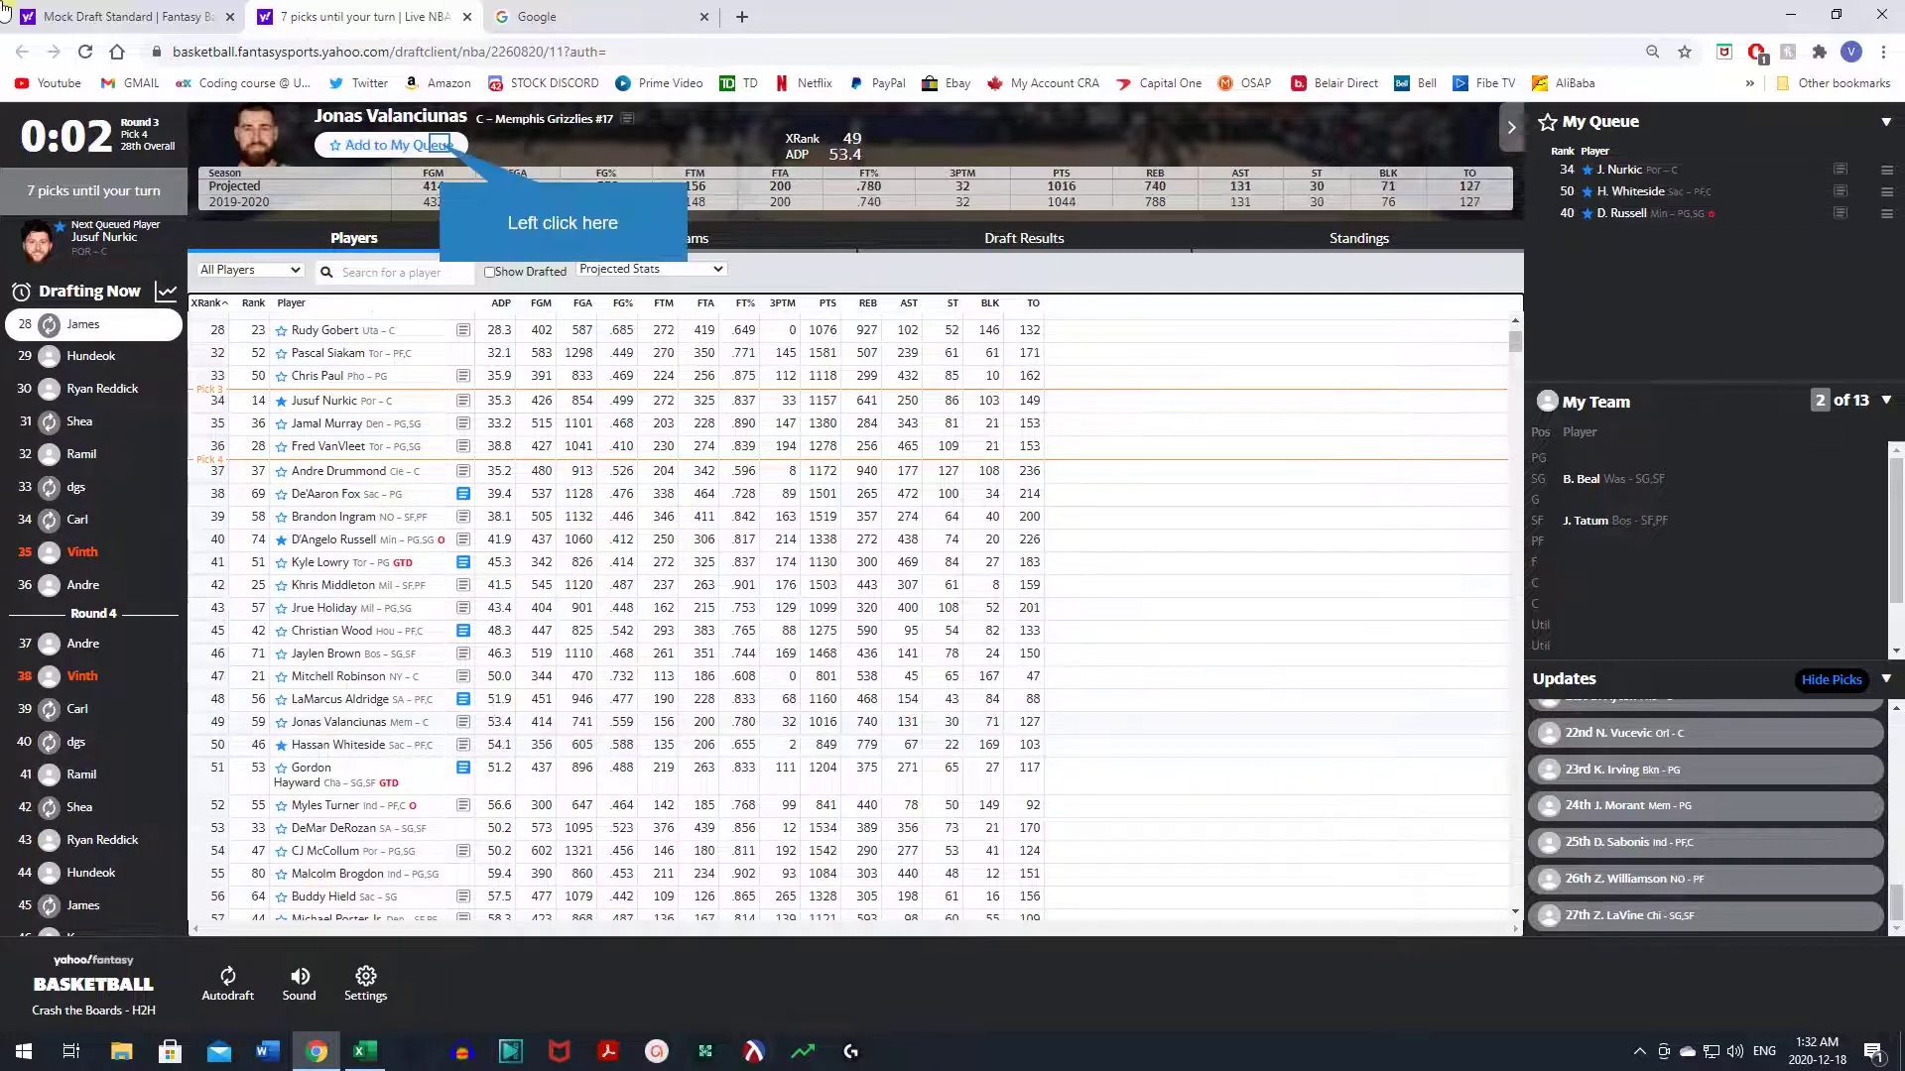
left_click(440, 147)
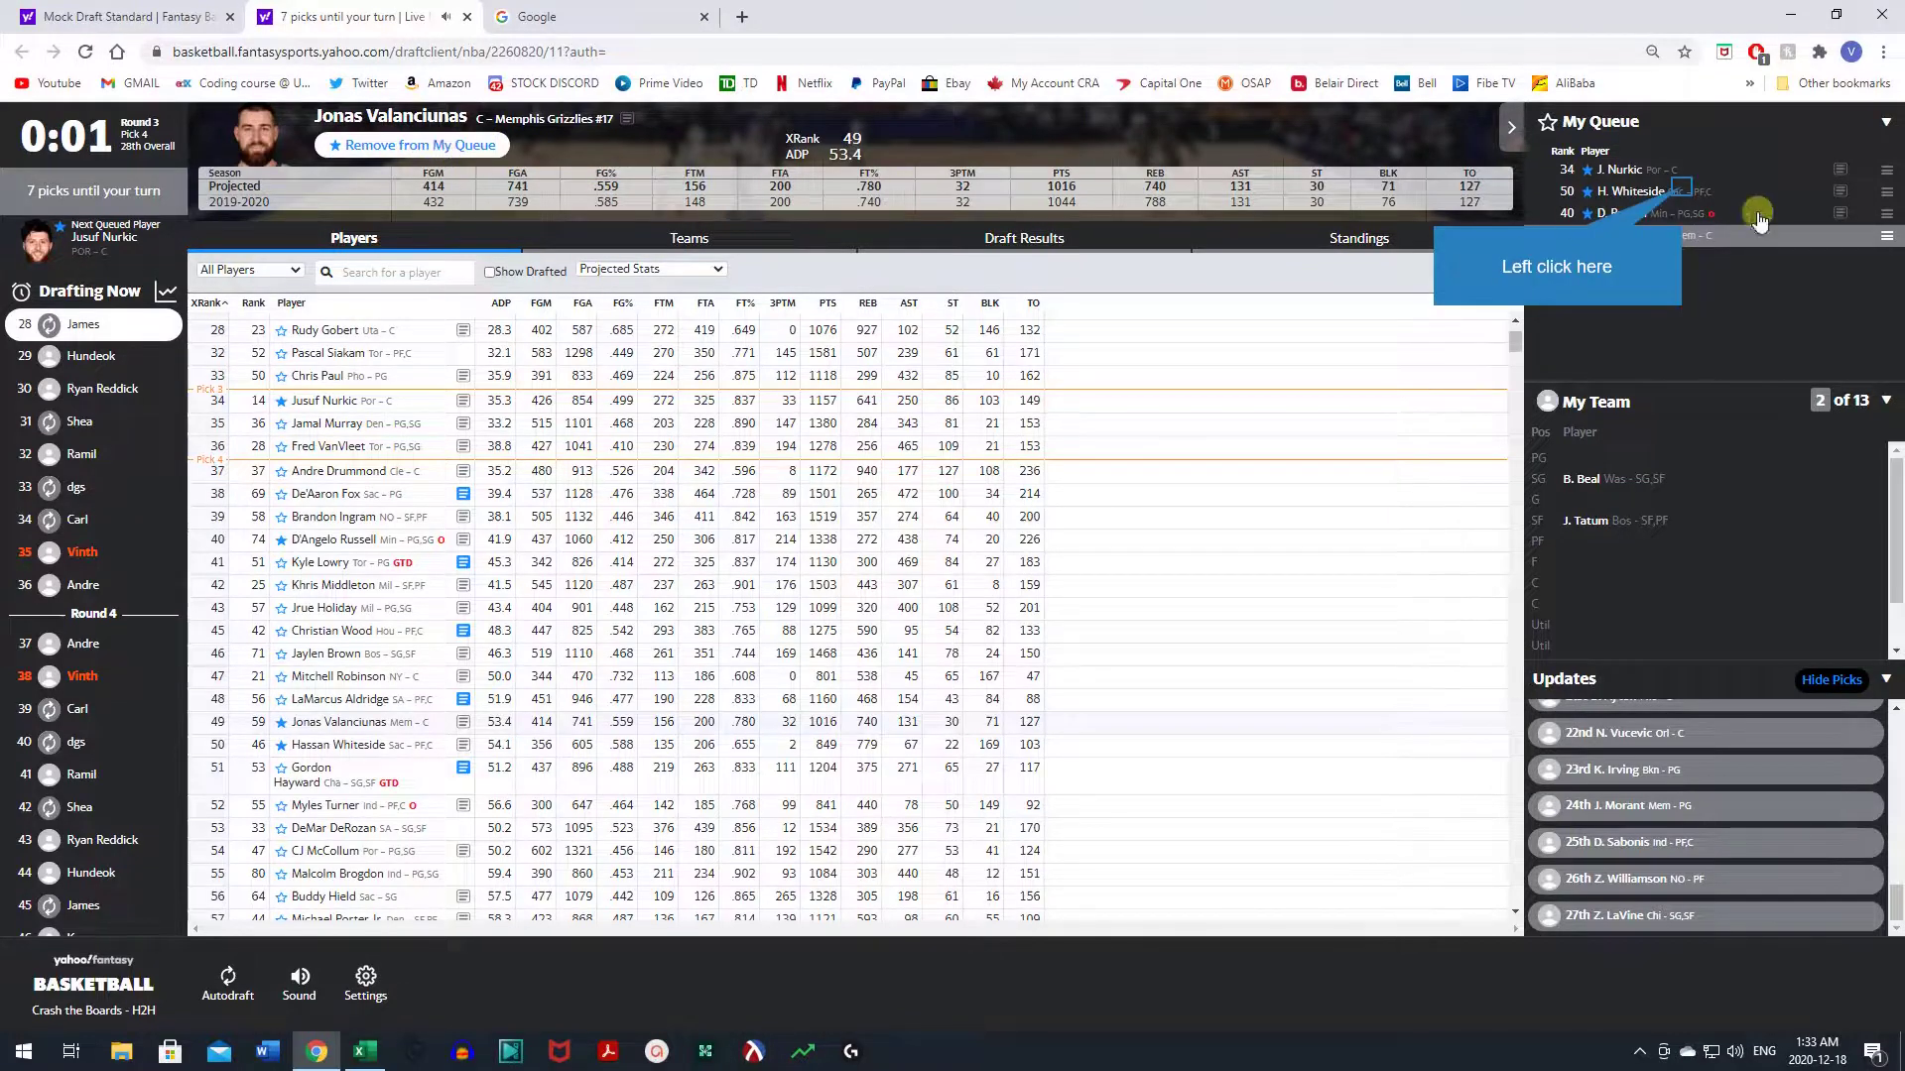
left_click(1682, 189)
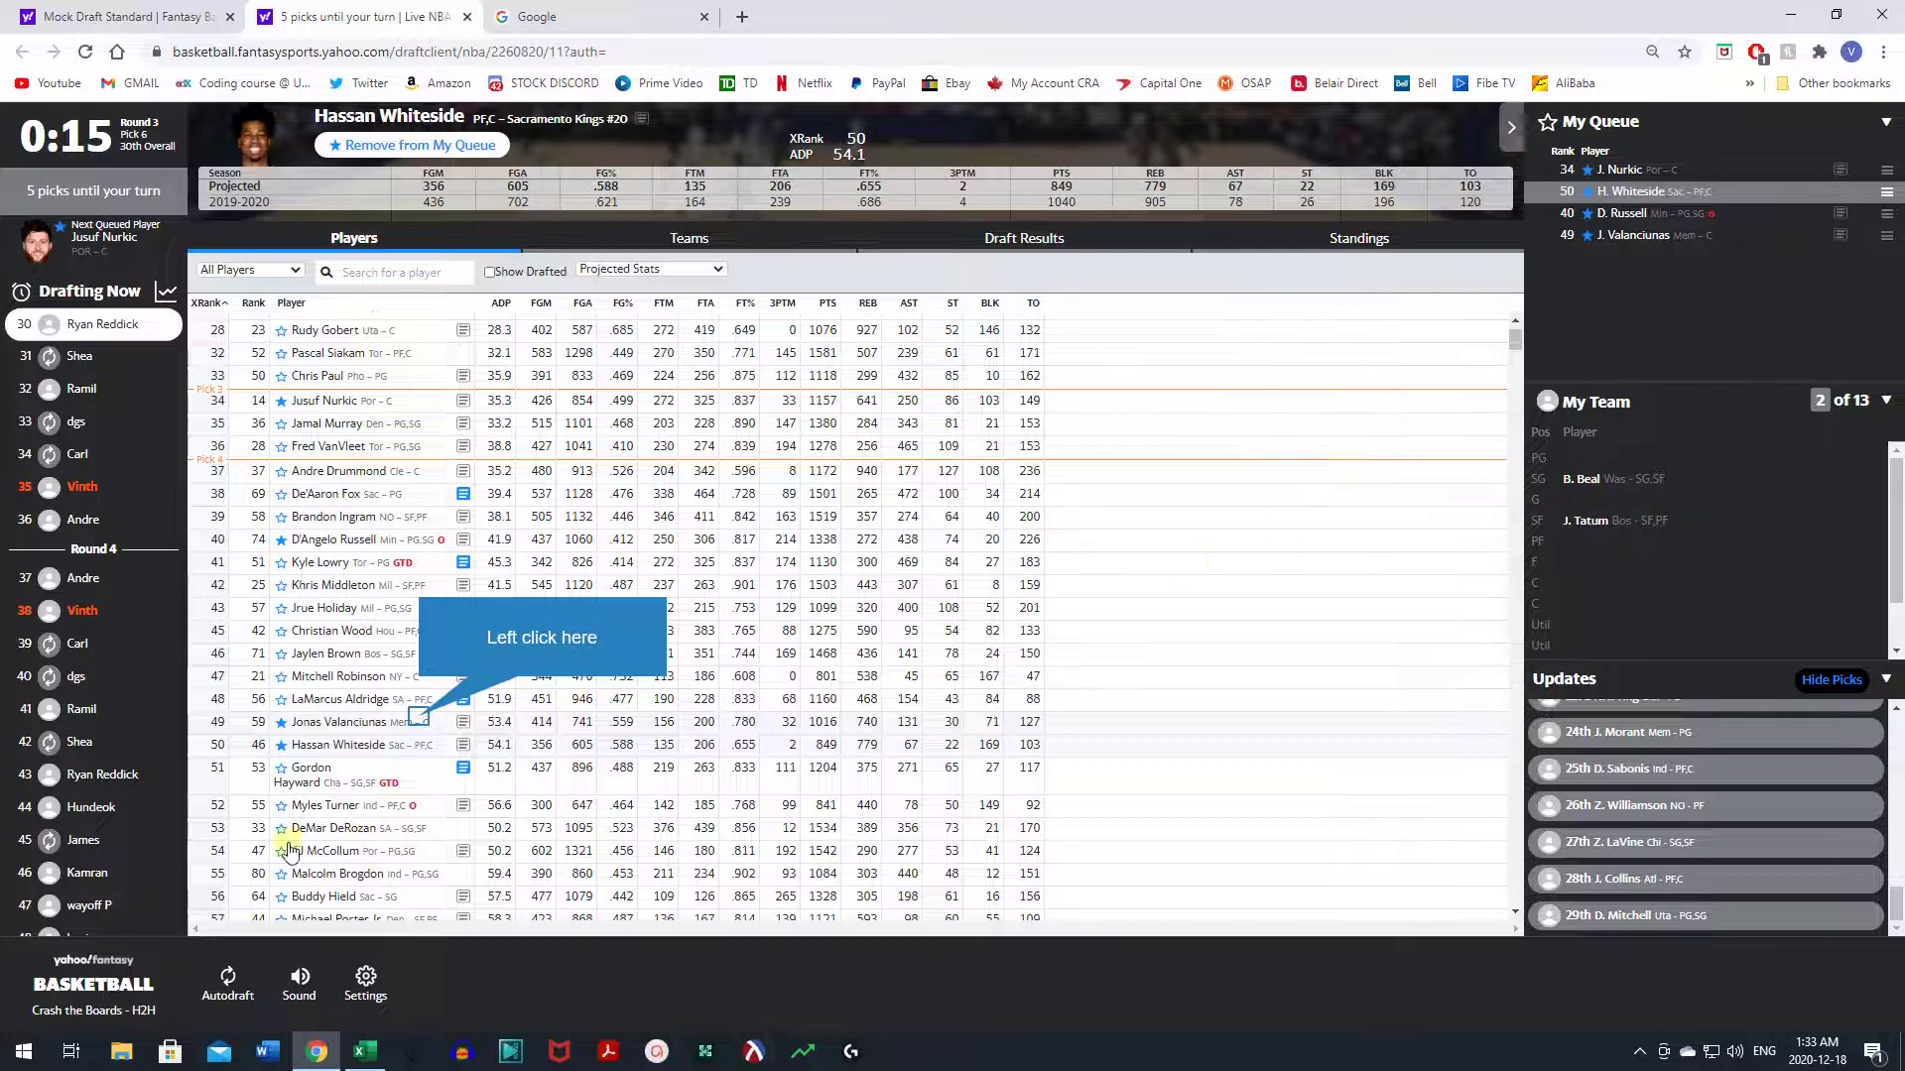
left_click(420, 721)
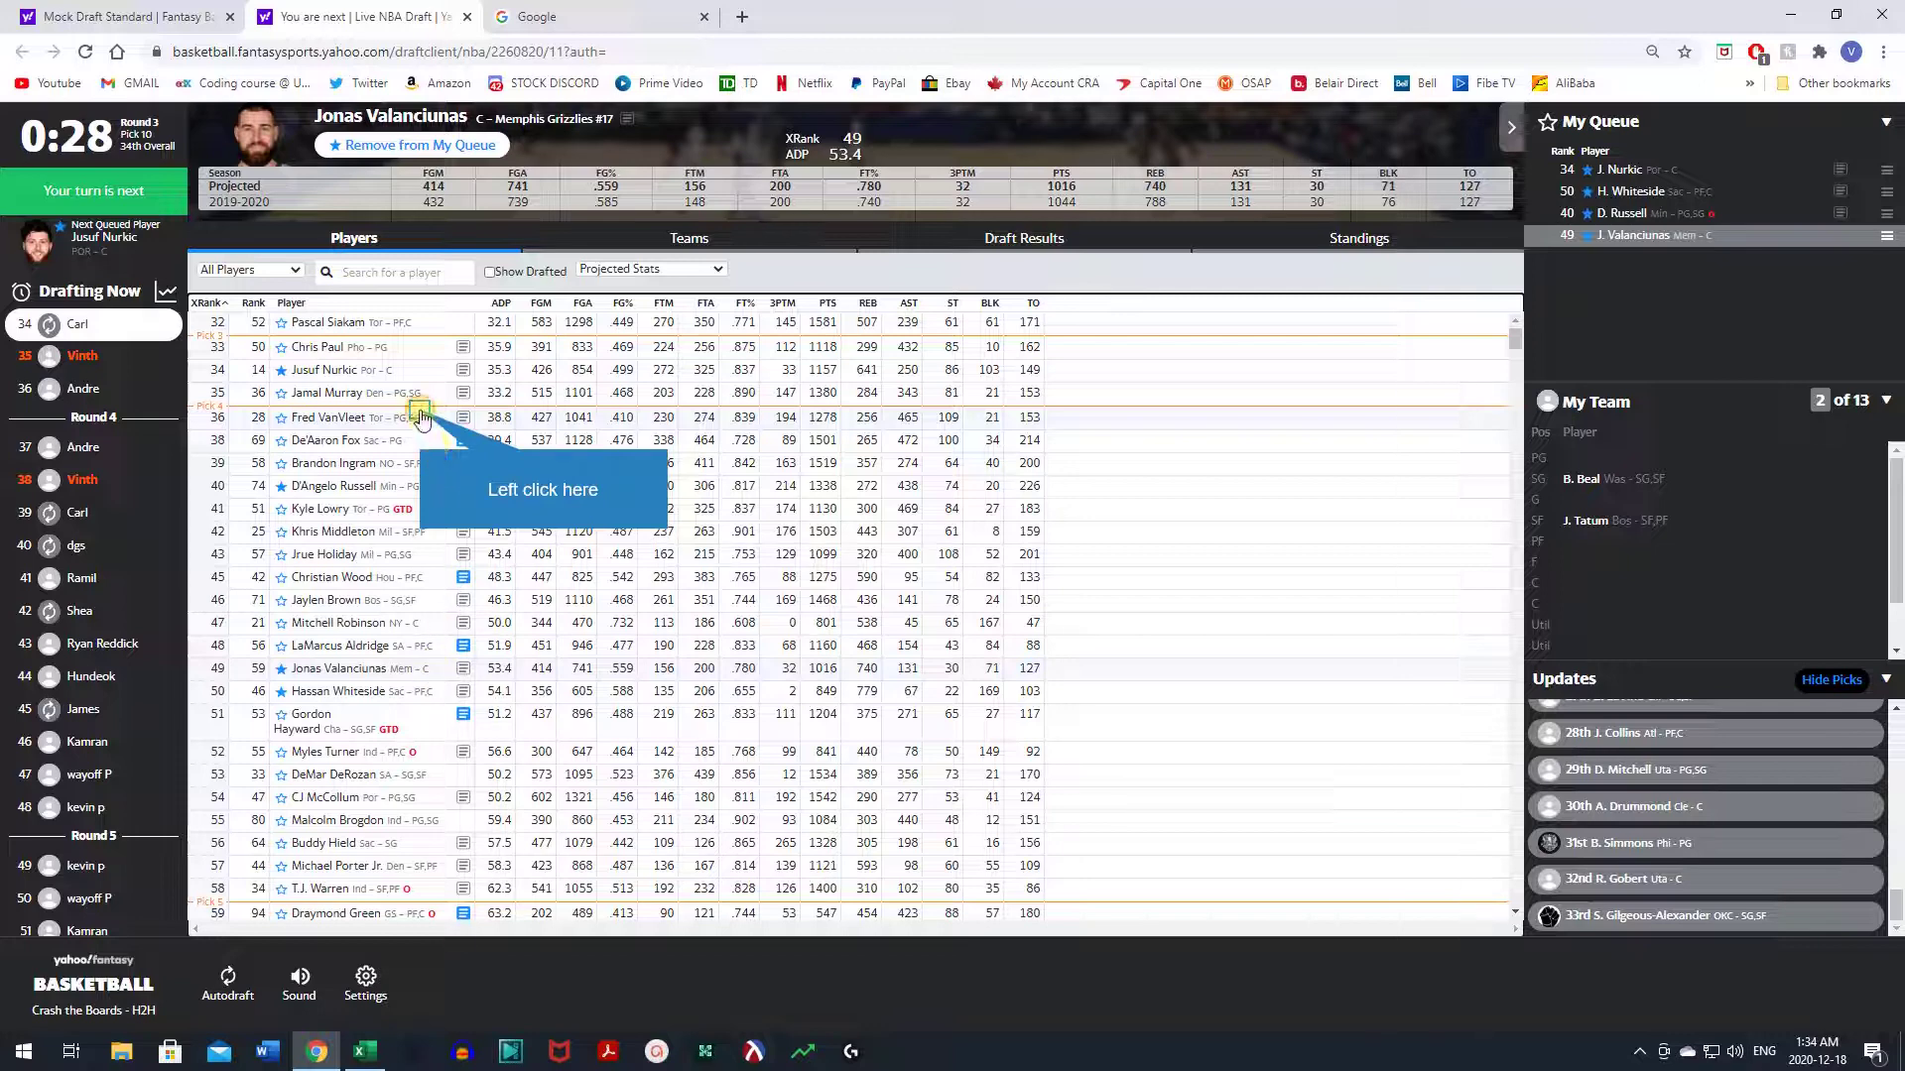
- Draft Portland center Jusuf Nurkic with the round 3 pick
left_click(420, 417)
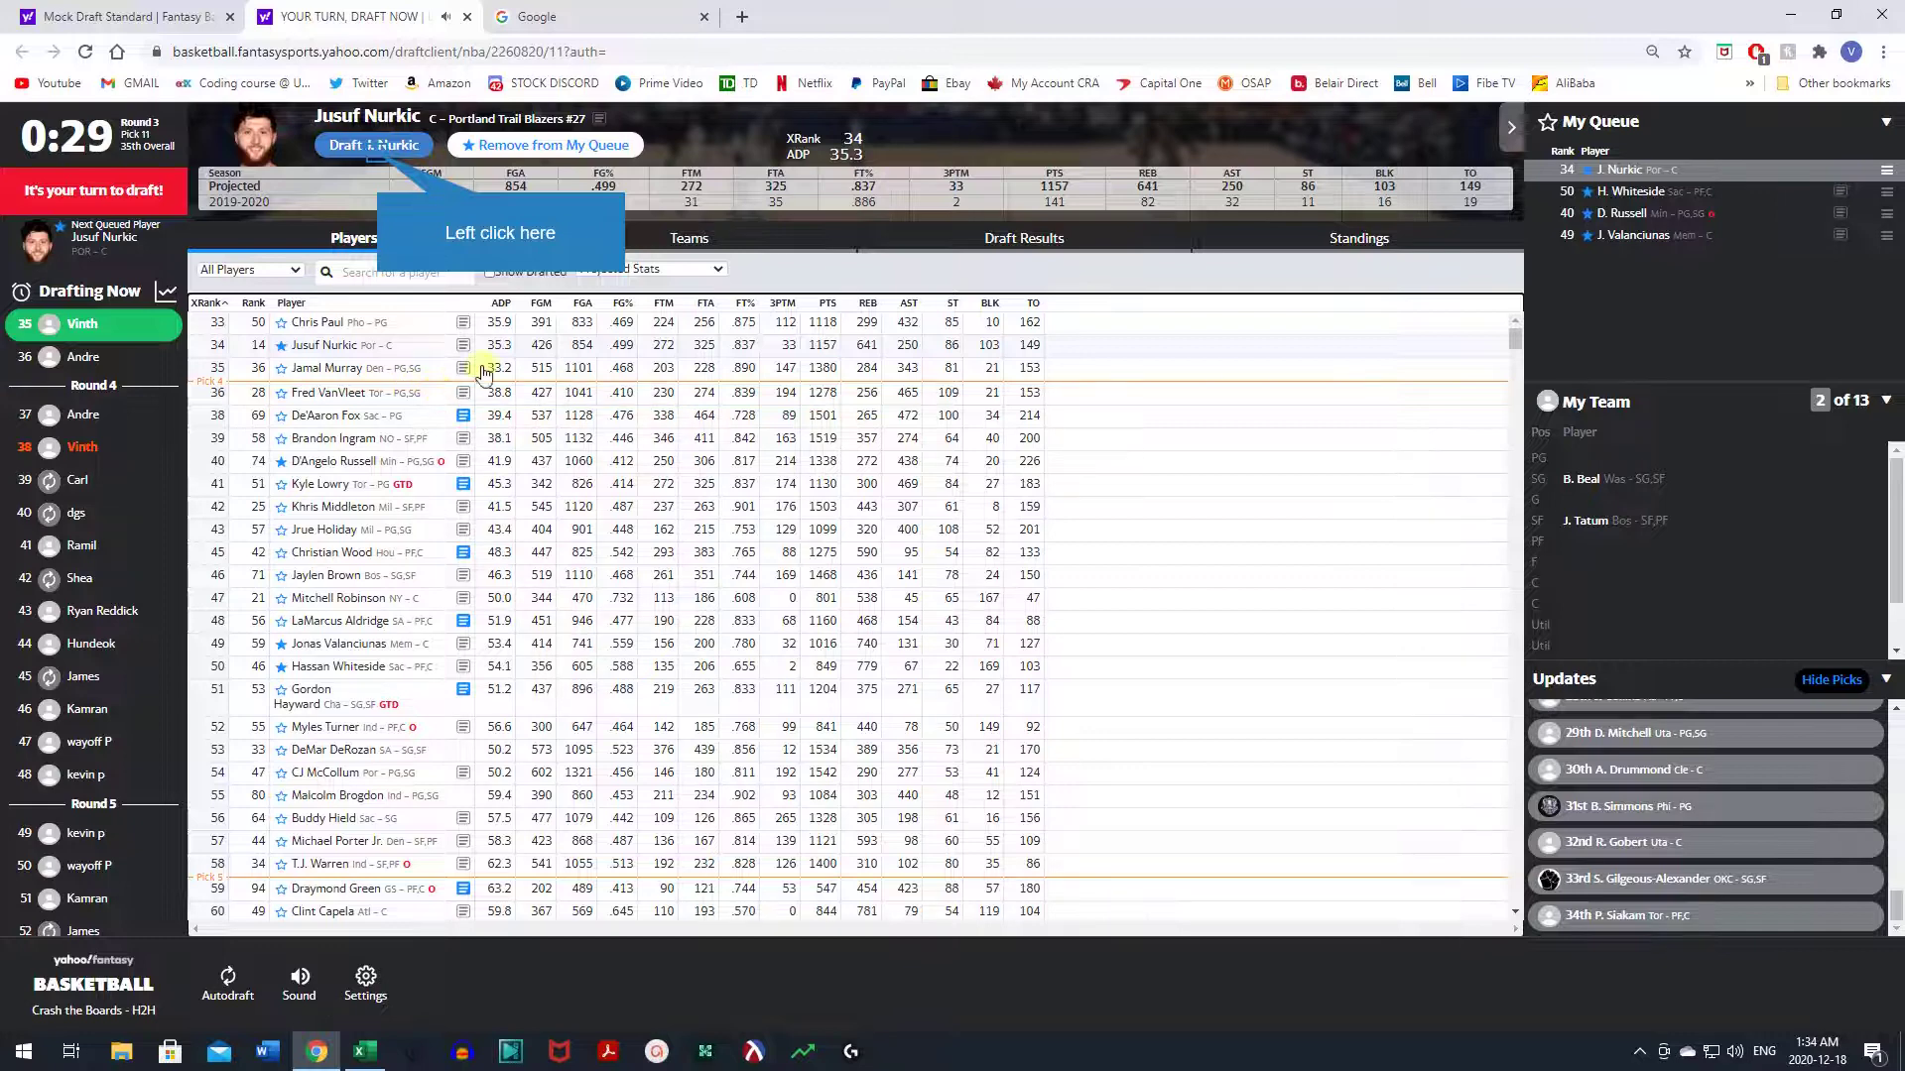
left_click(378, 156)
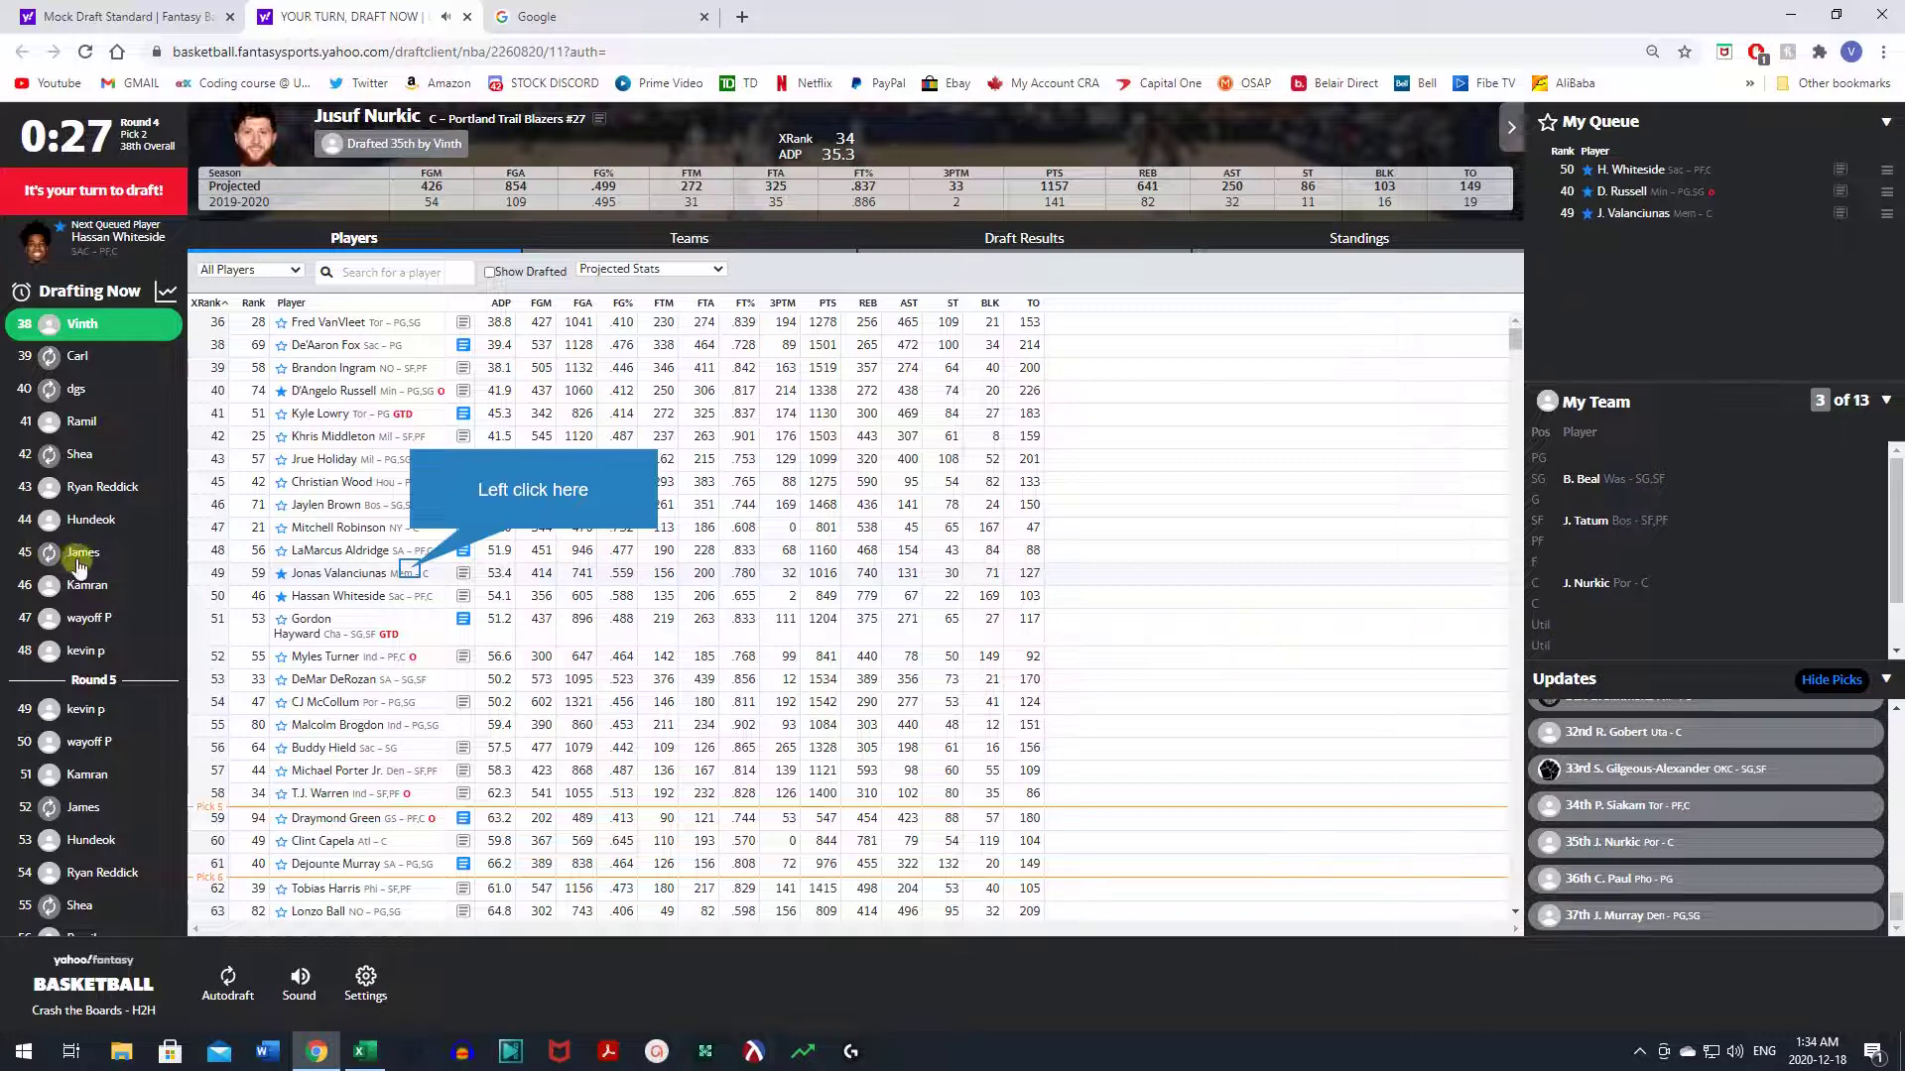
- Look at Jonas Valanciunas's stats, and draft Toronto guard Fred VanVleet with the round 4 pick
left_click(411, 572)
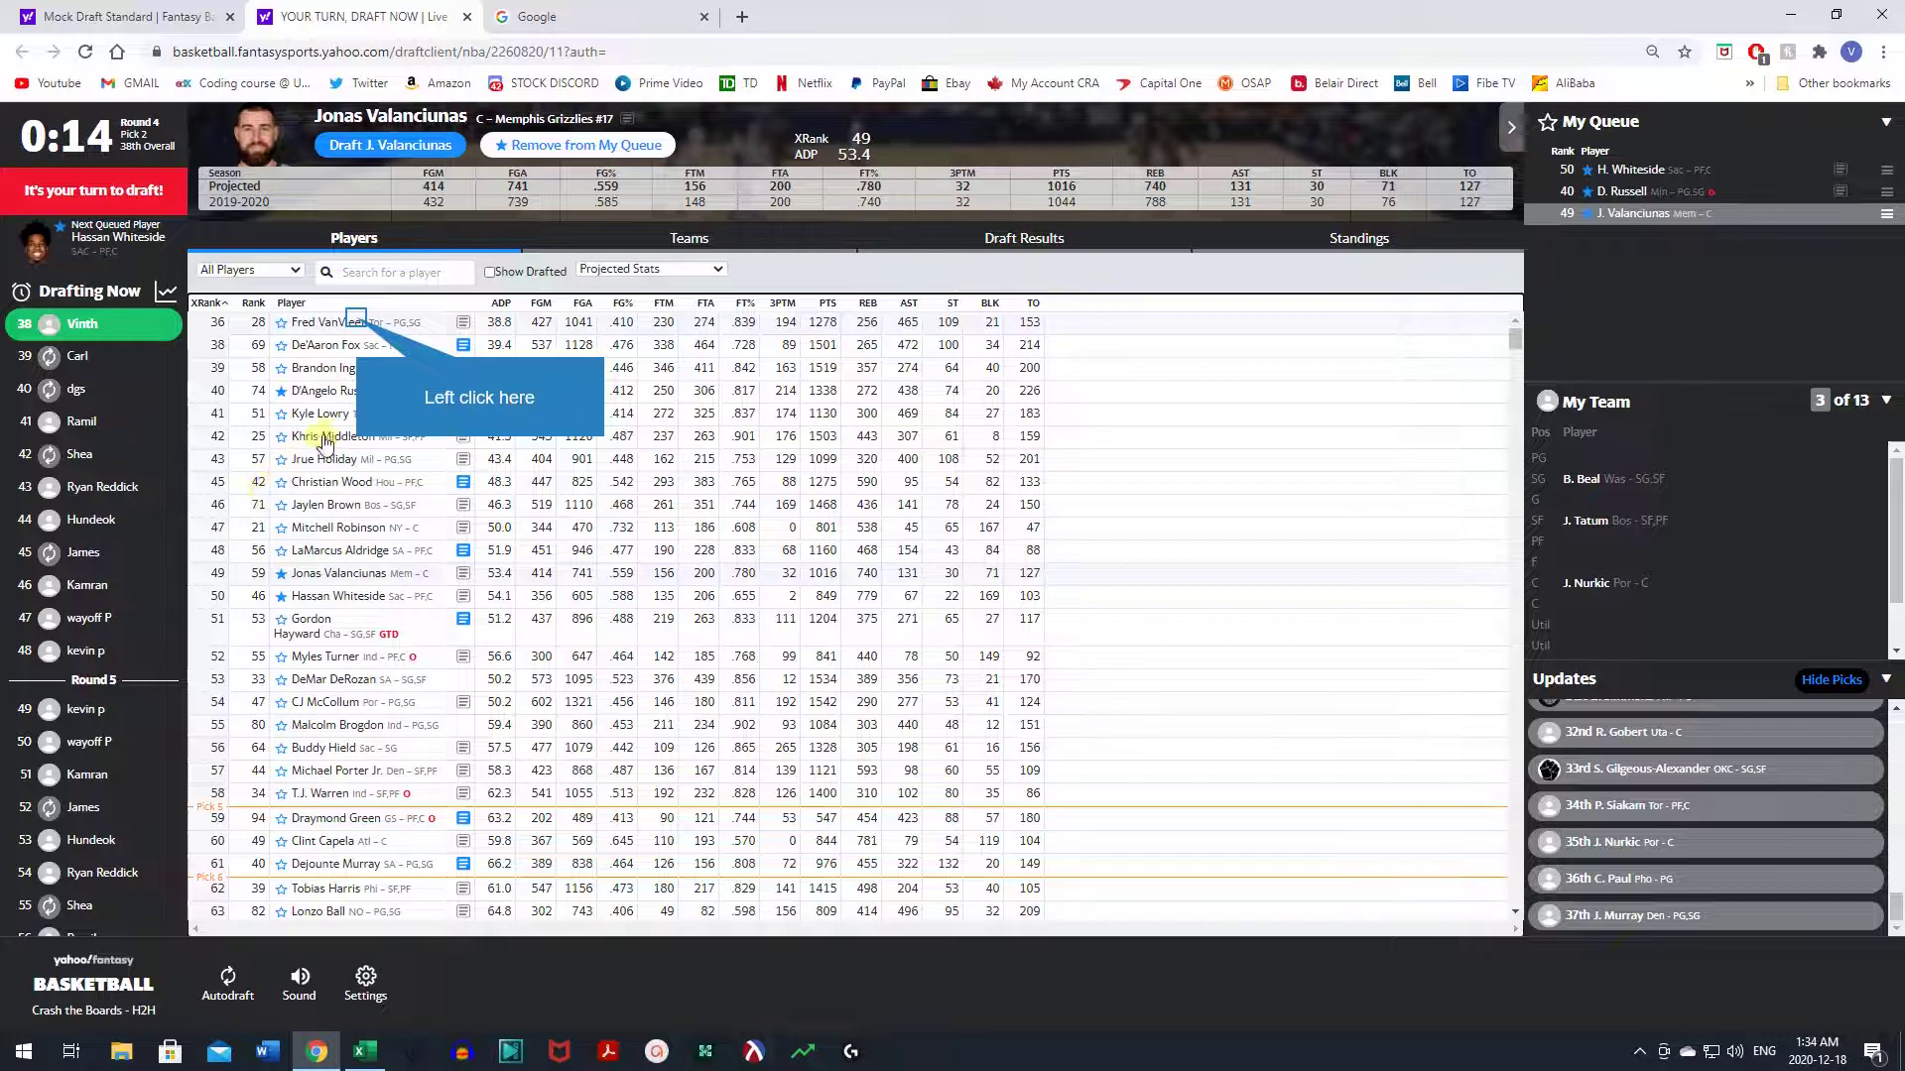
left_click(358, 323)
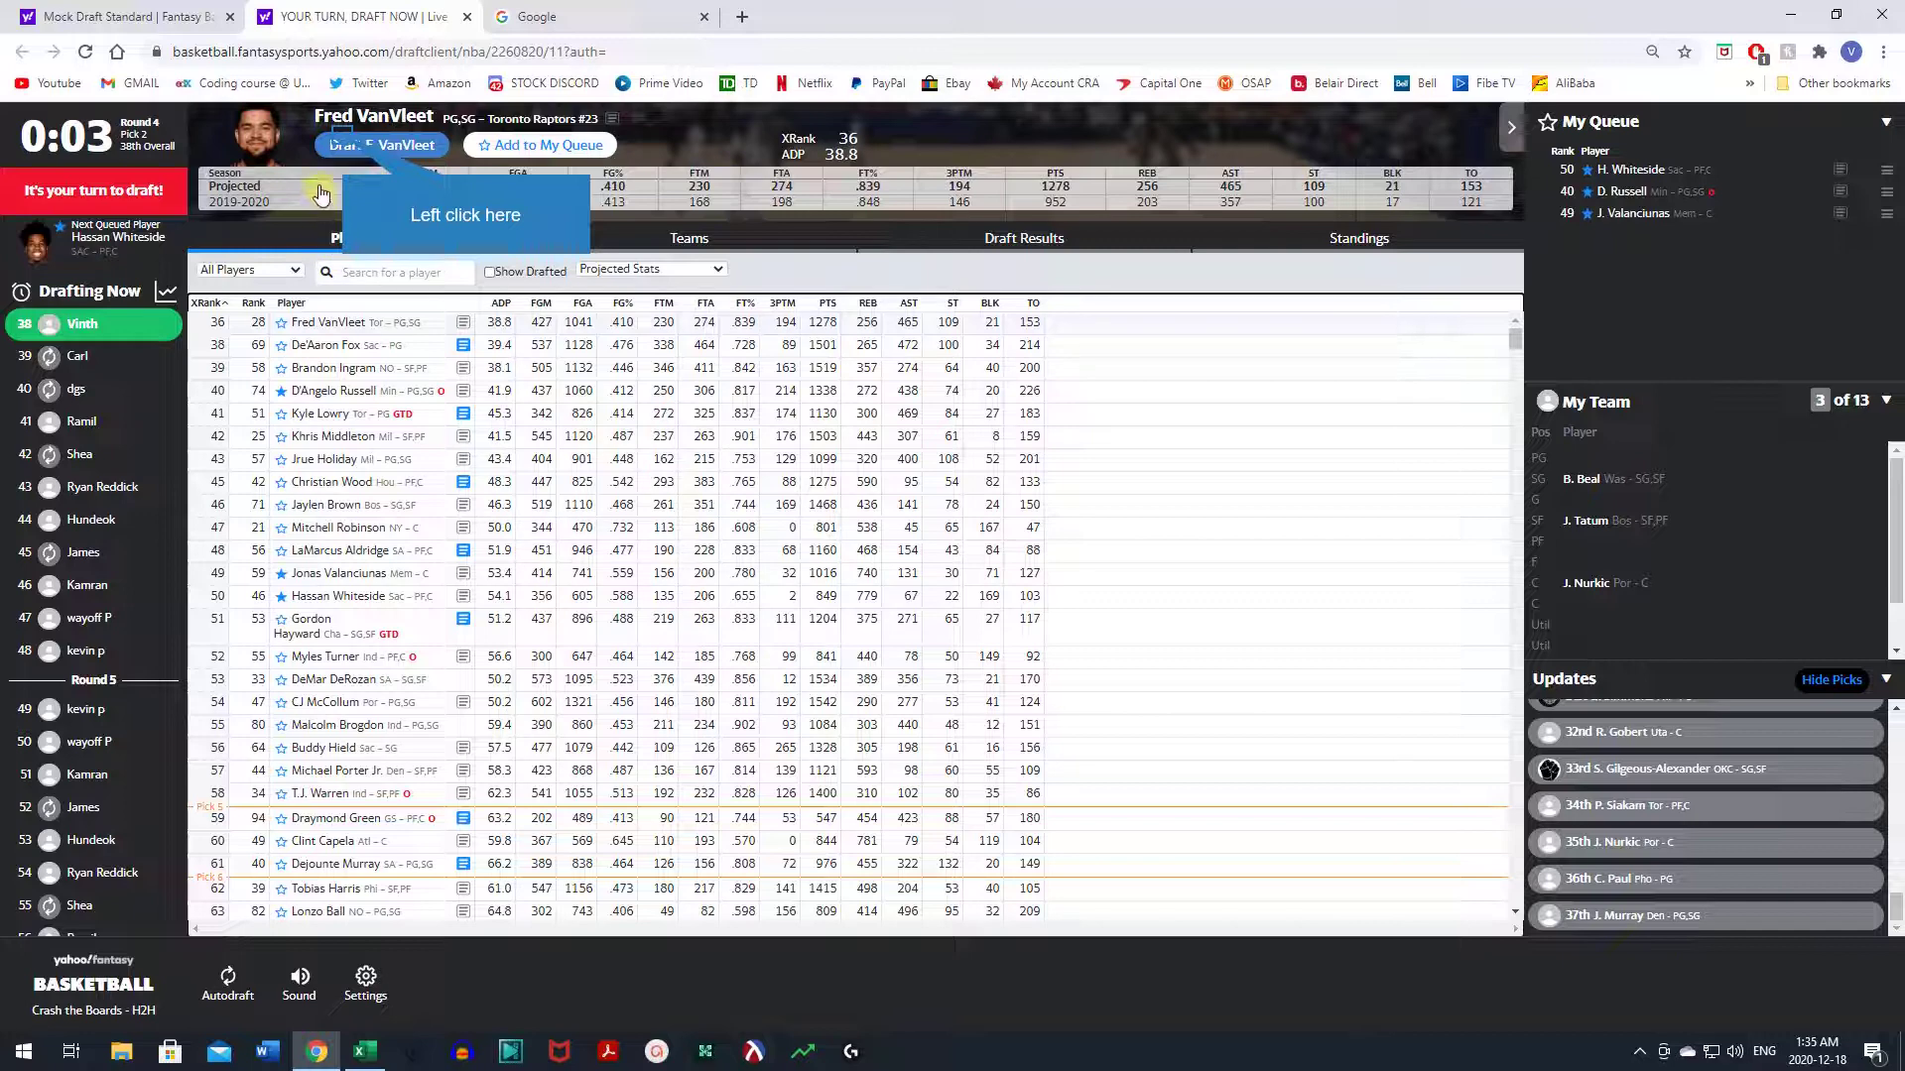
left_click(342, 144)
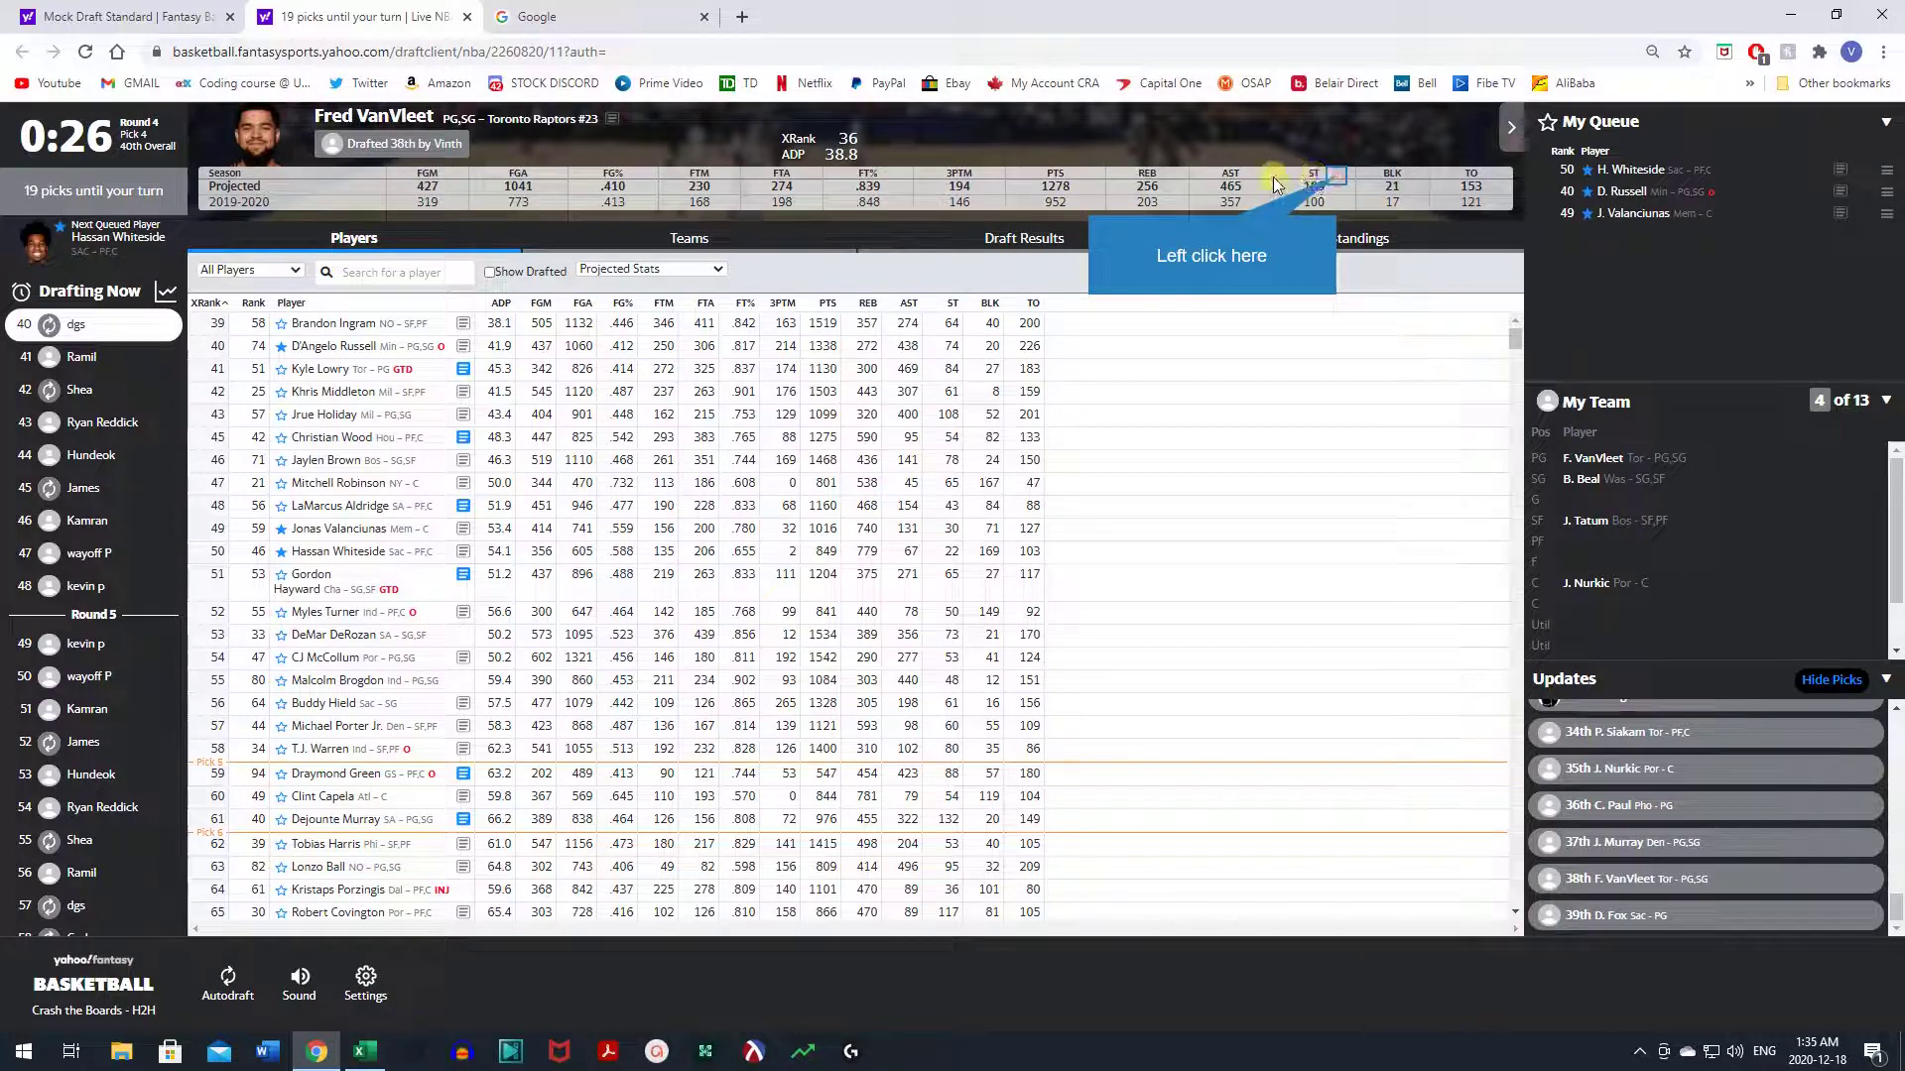
- Review Fred VanVleet's projected steals, and the stats of drafted teammates Bradley Beal and Jayson Tatum
double_click(1336, 175)
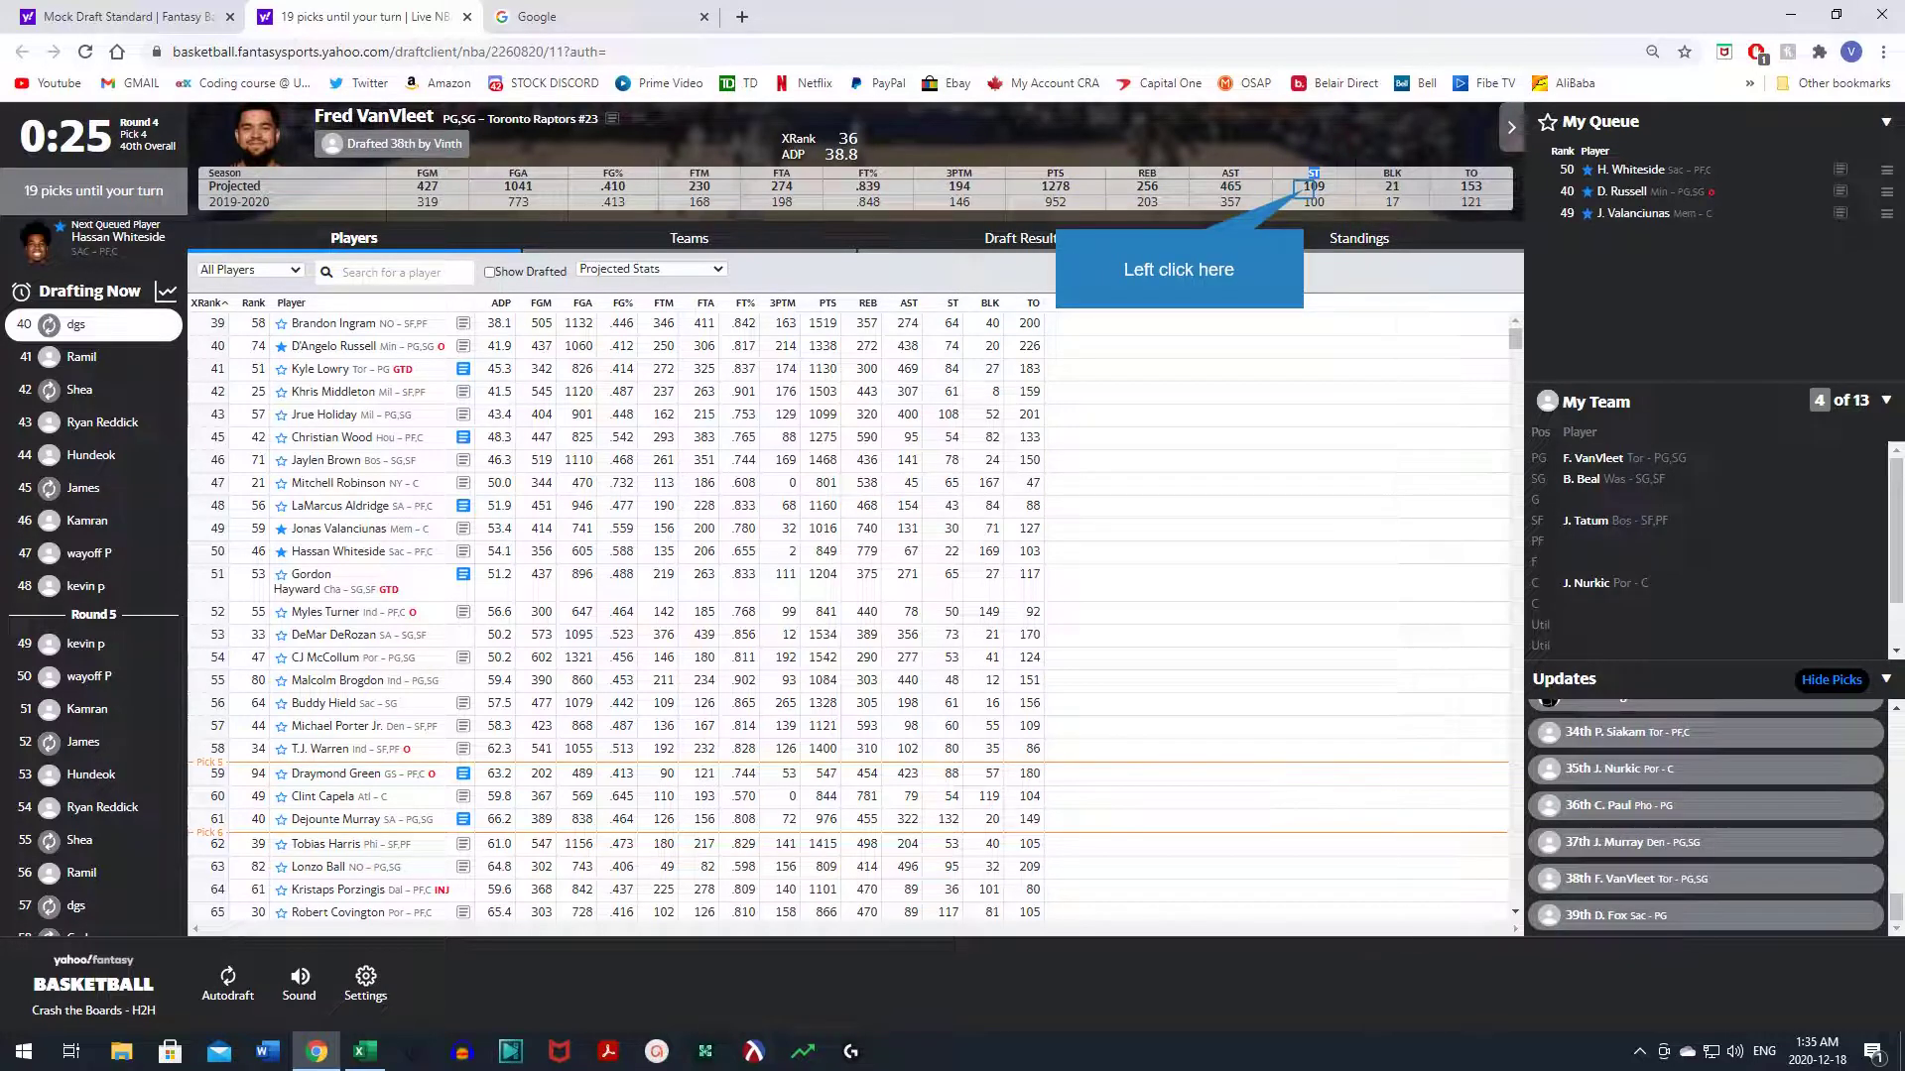
double_click(1314, 187)
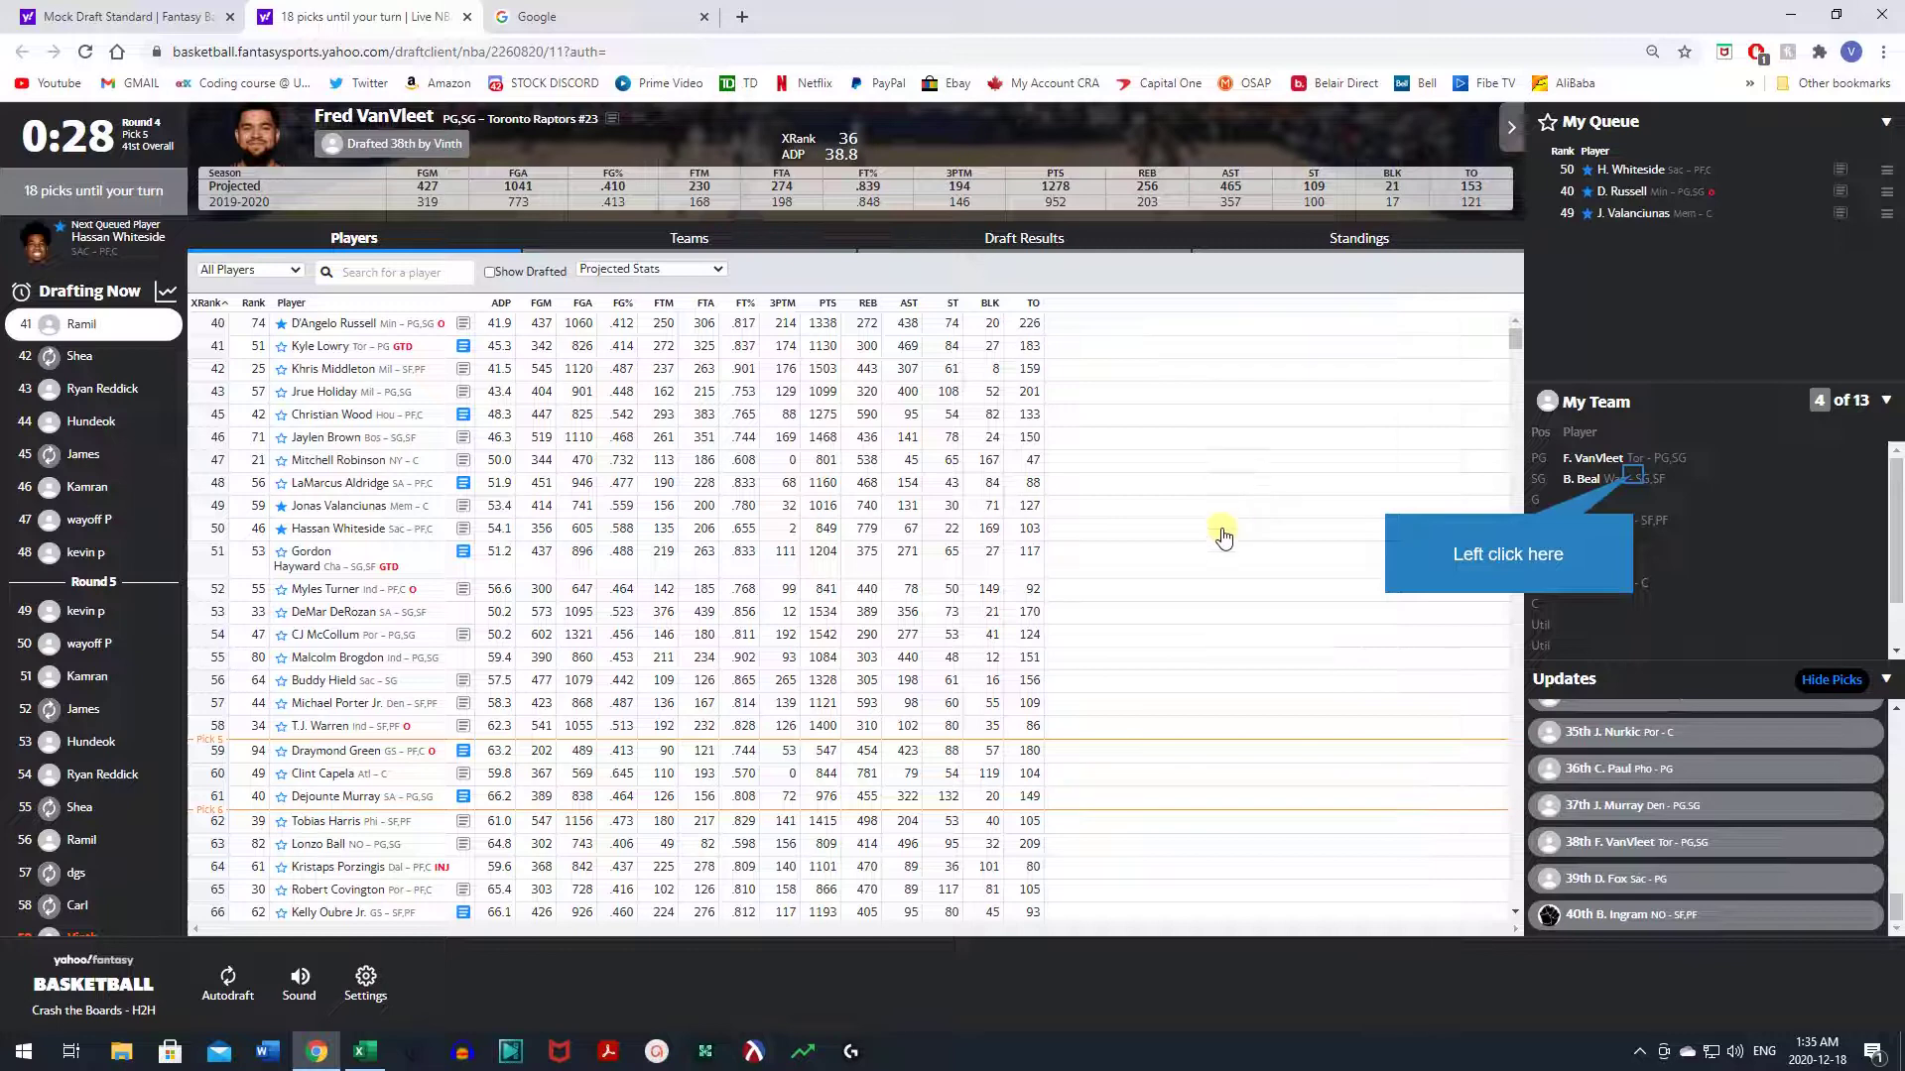
left_click(1635, 481)
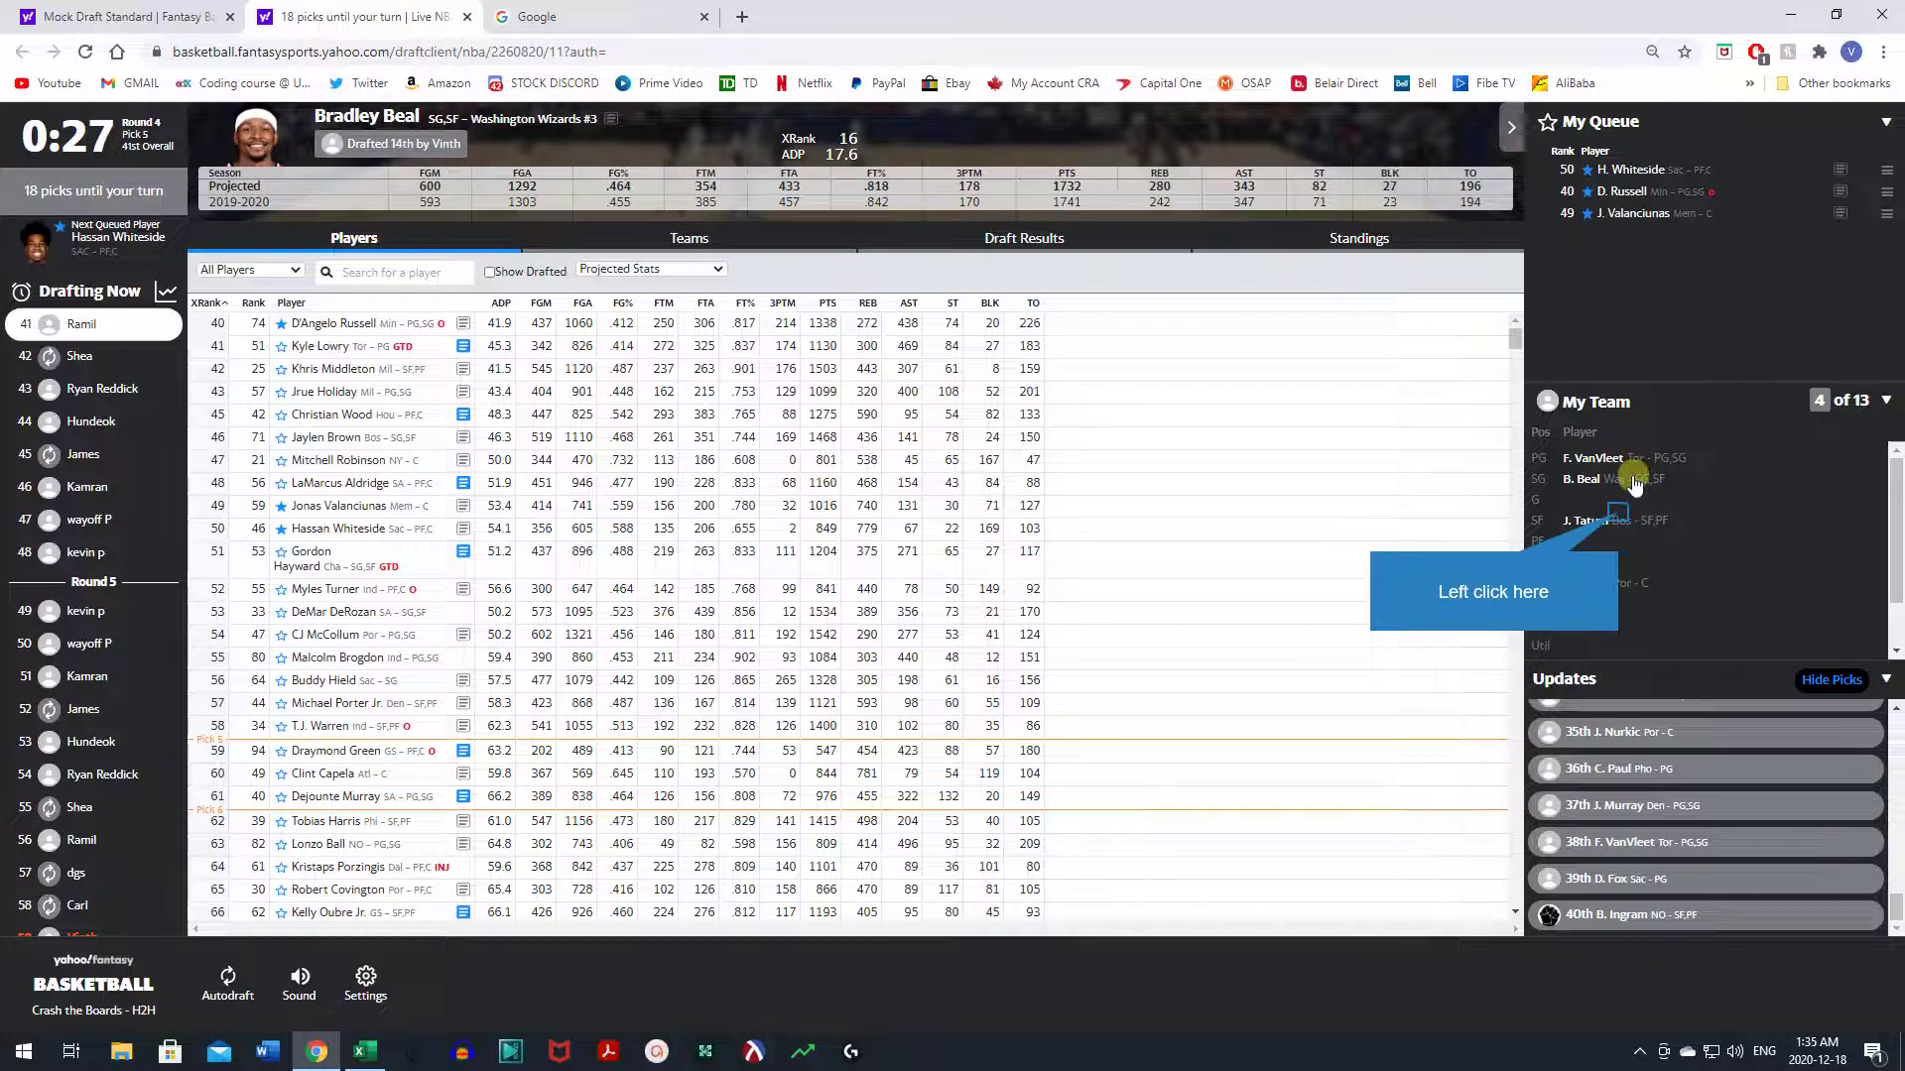
left_click(1617, 520)
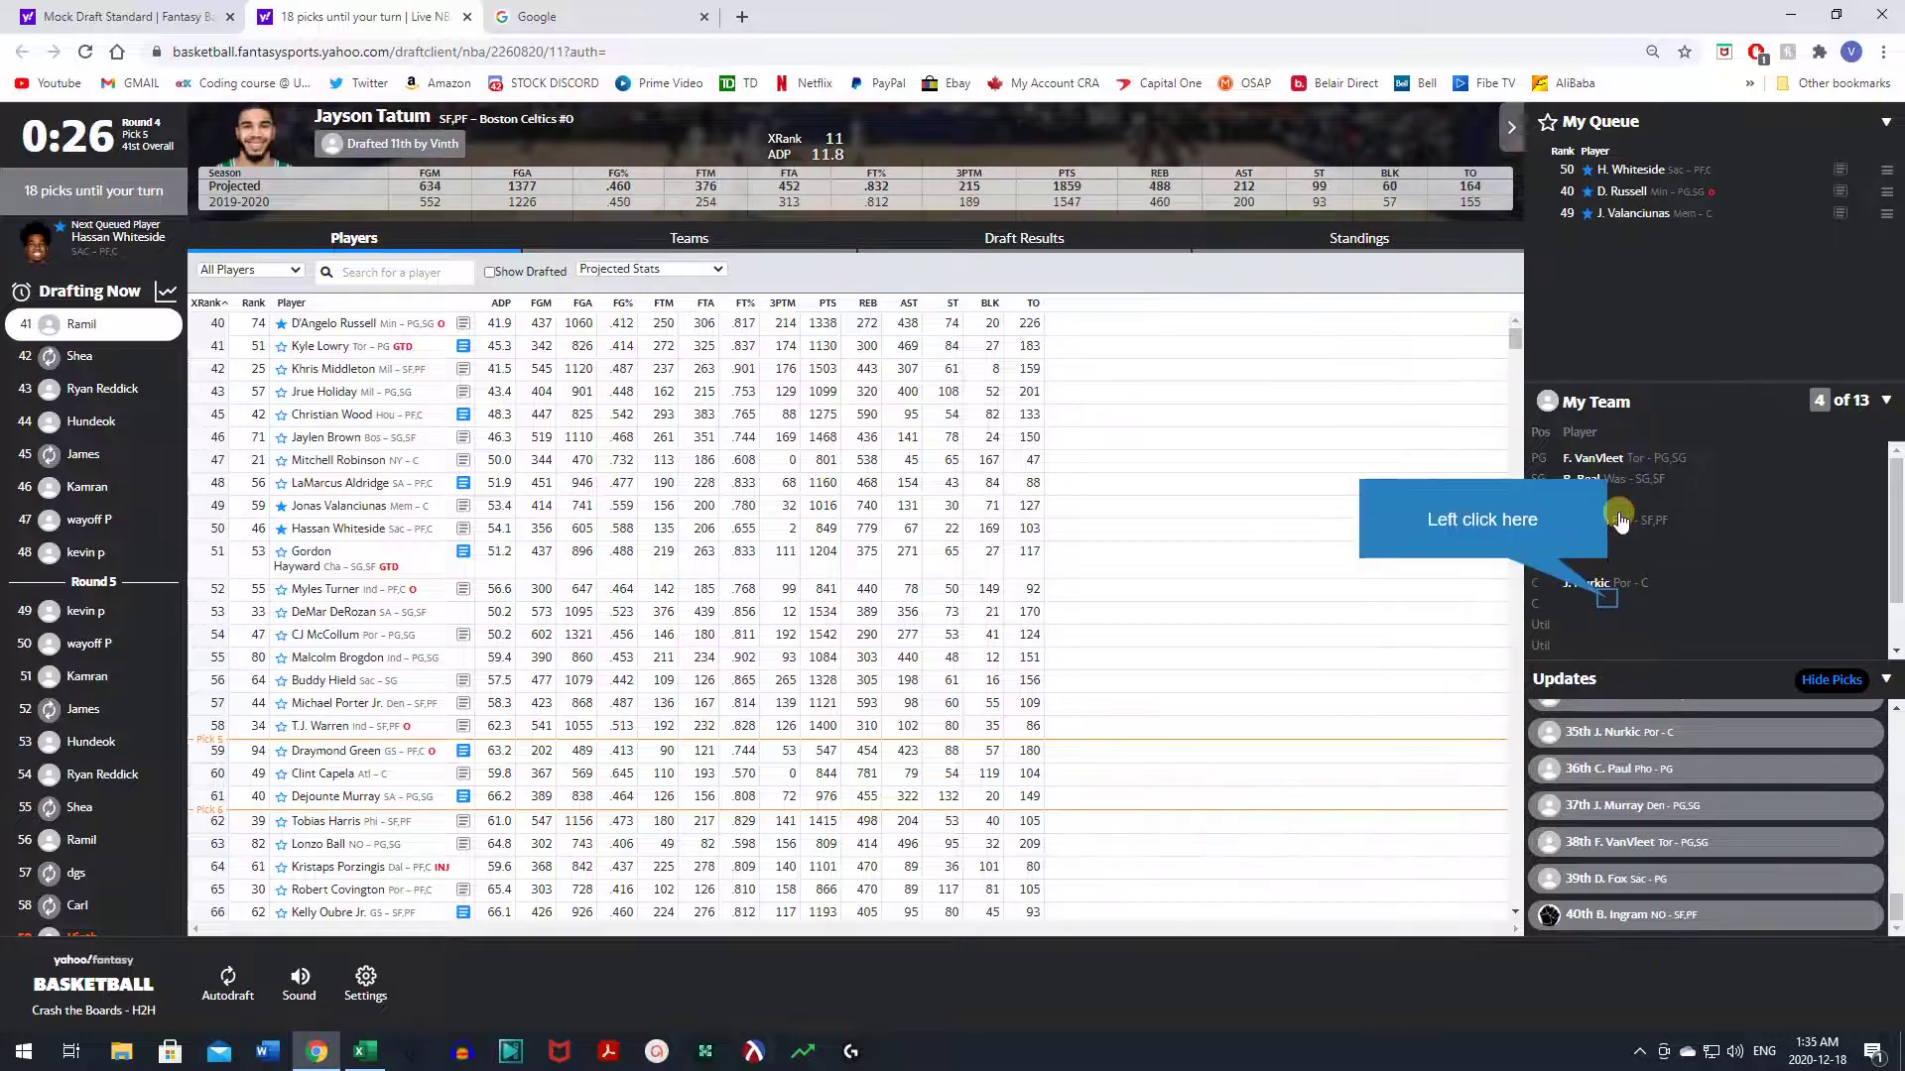
left_click(1607, 599)
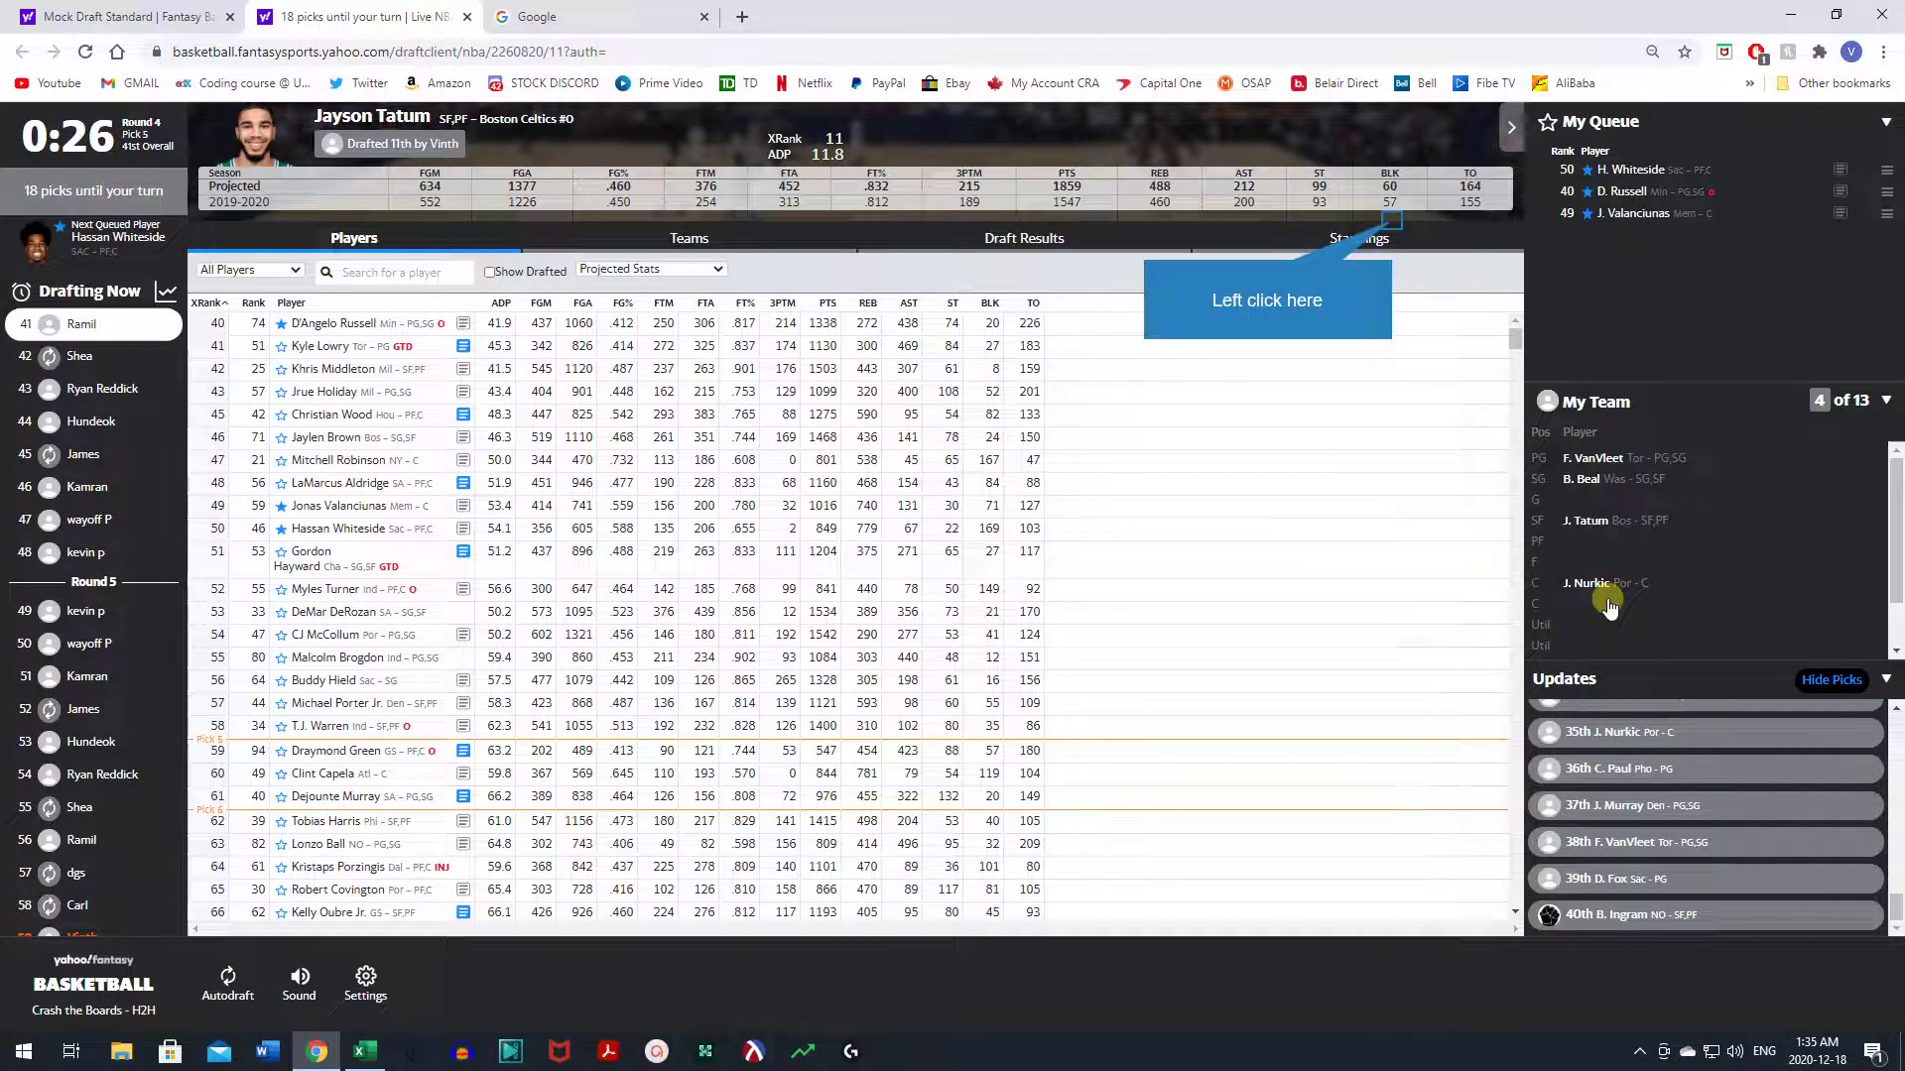
- Check the league's projected standings based on the drafted players, and return to the available players list
left_click(1393, 227)
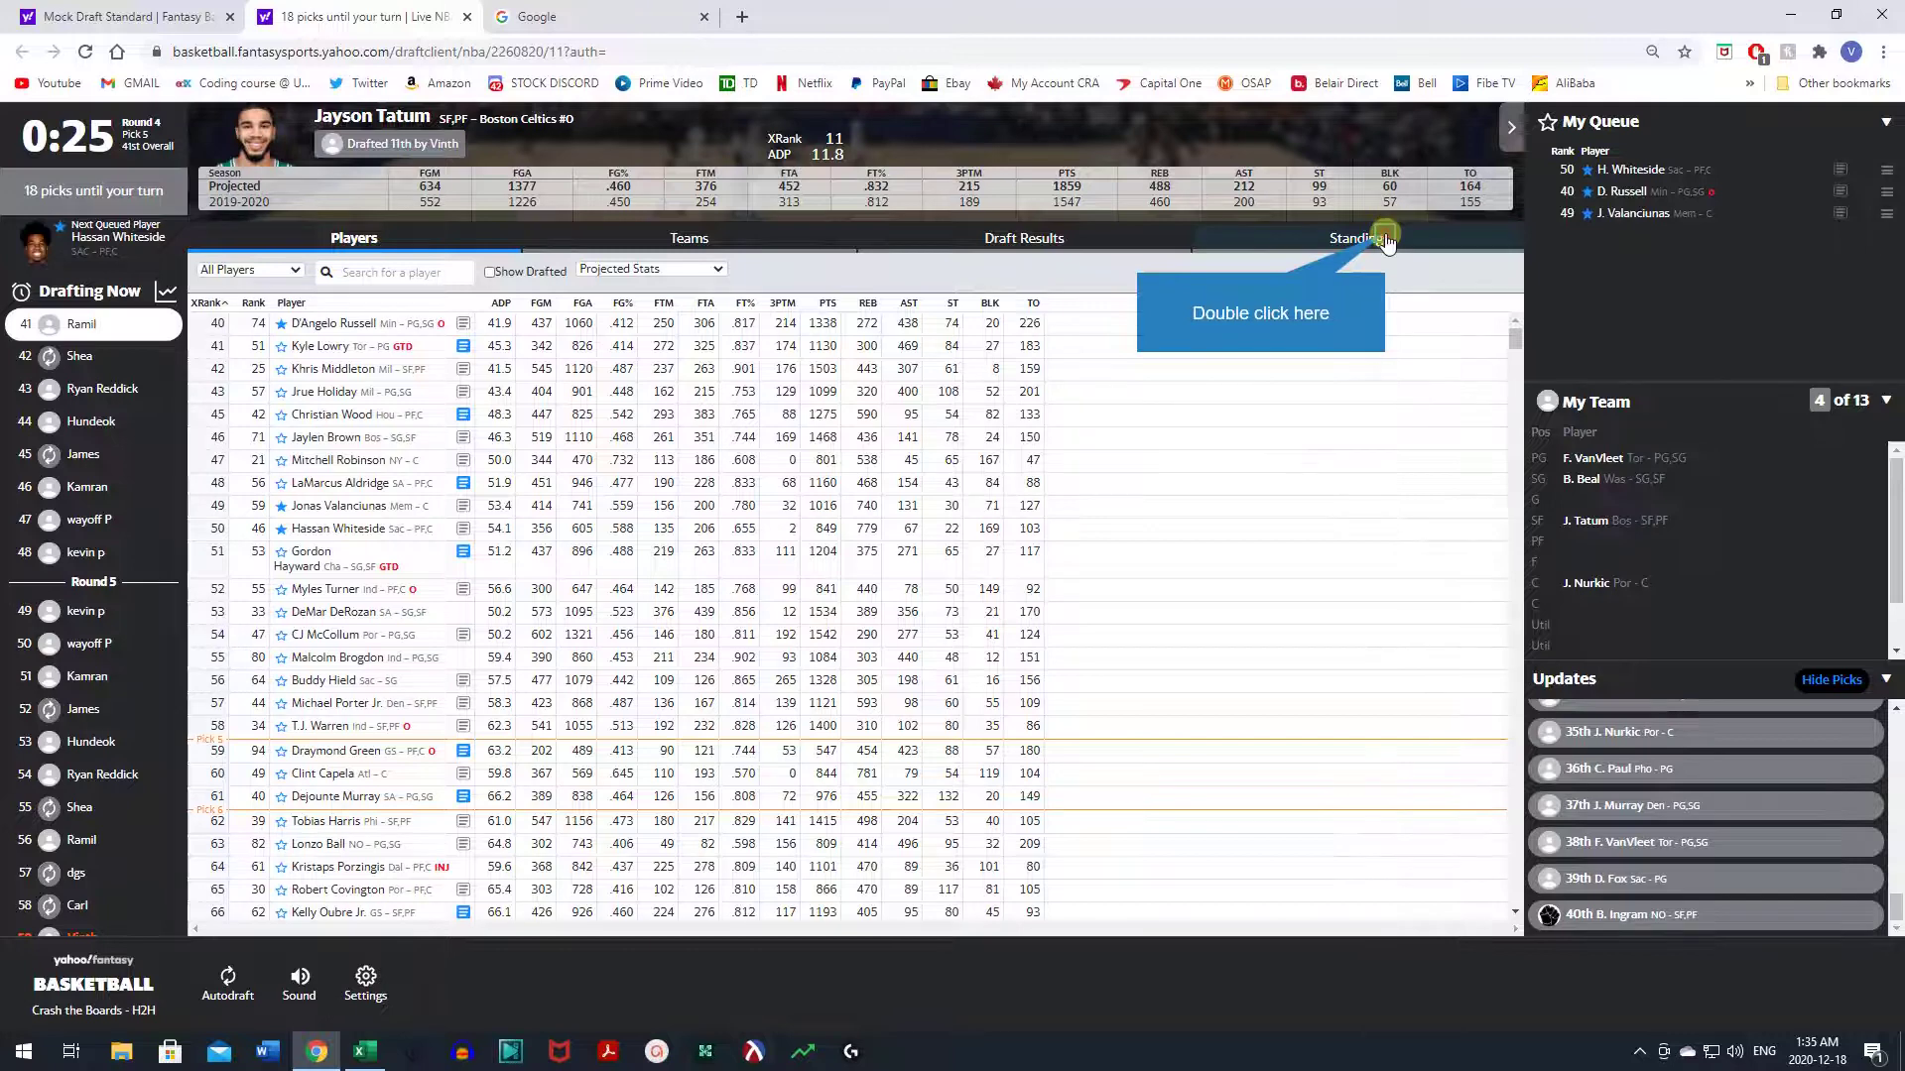
double_click(1386, 242)
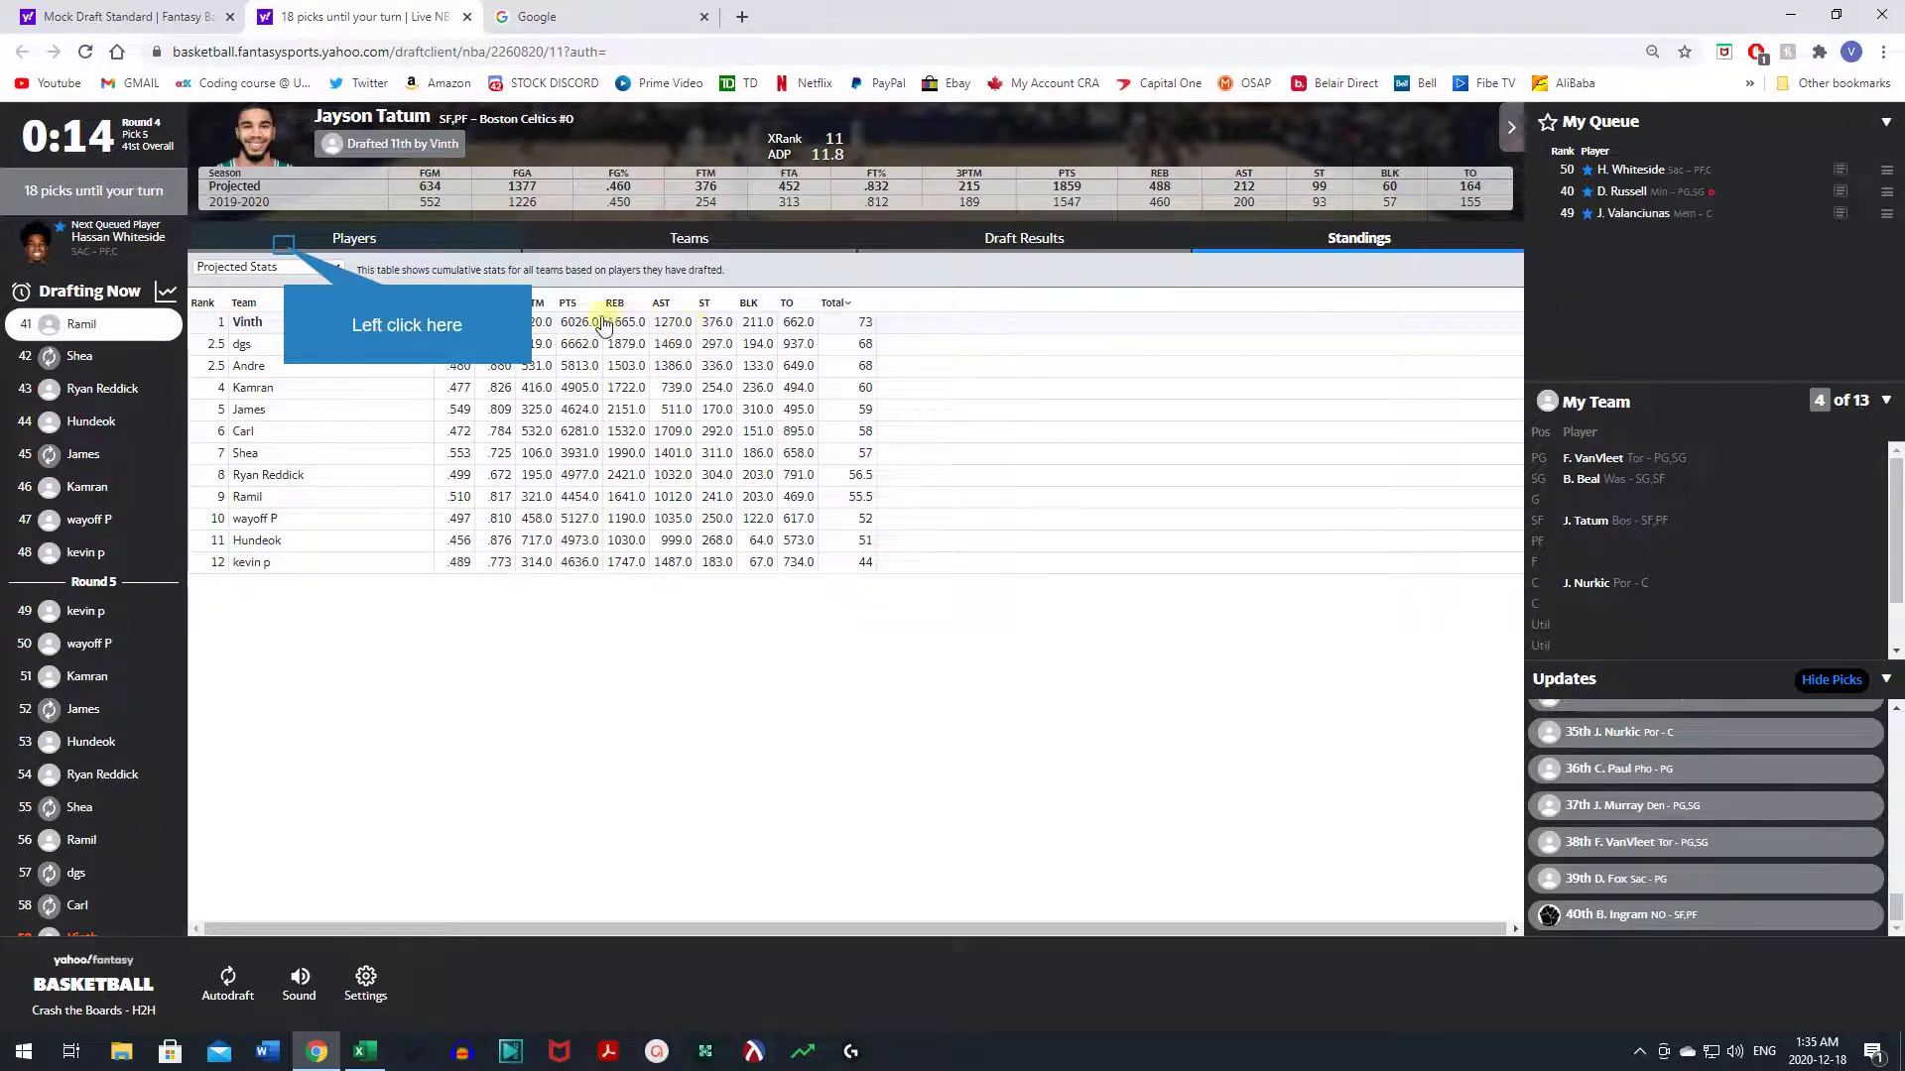
left_click(284, 245)
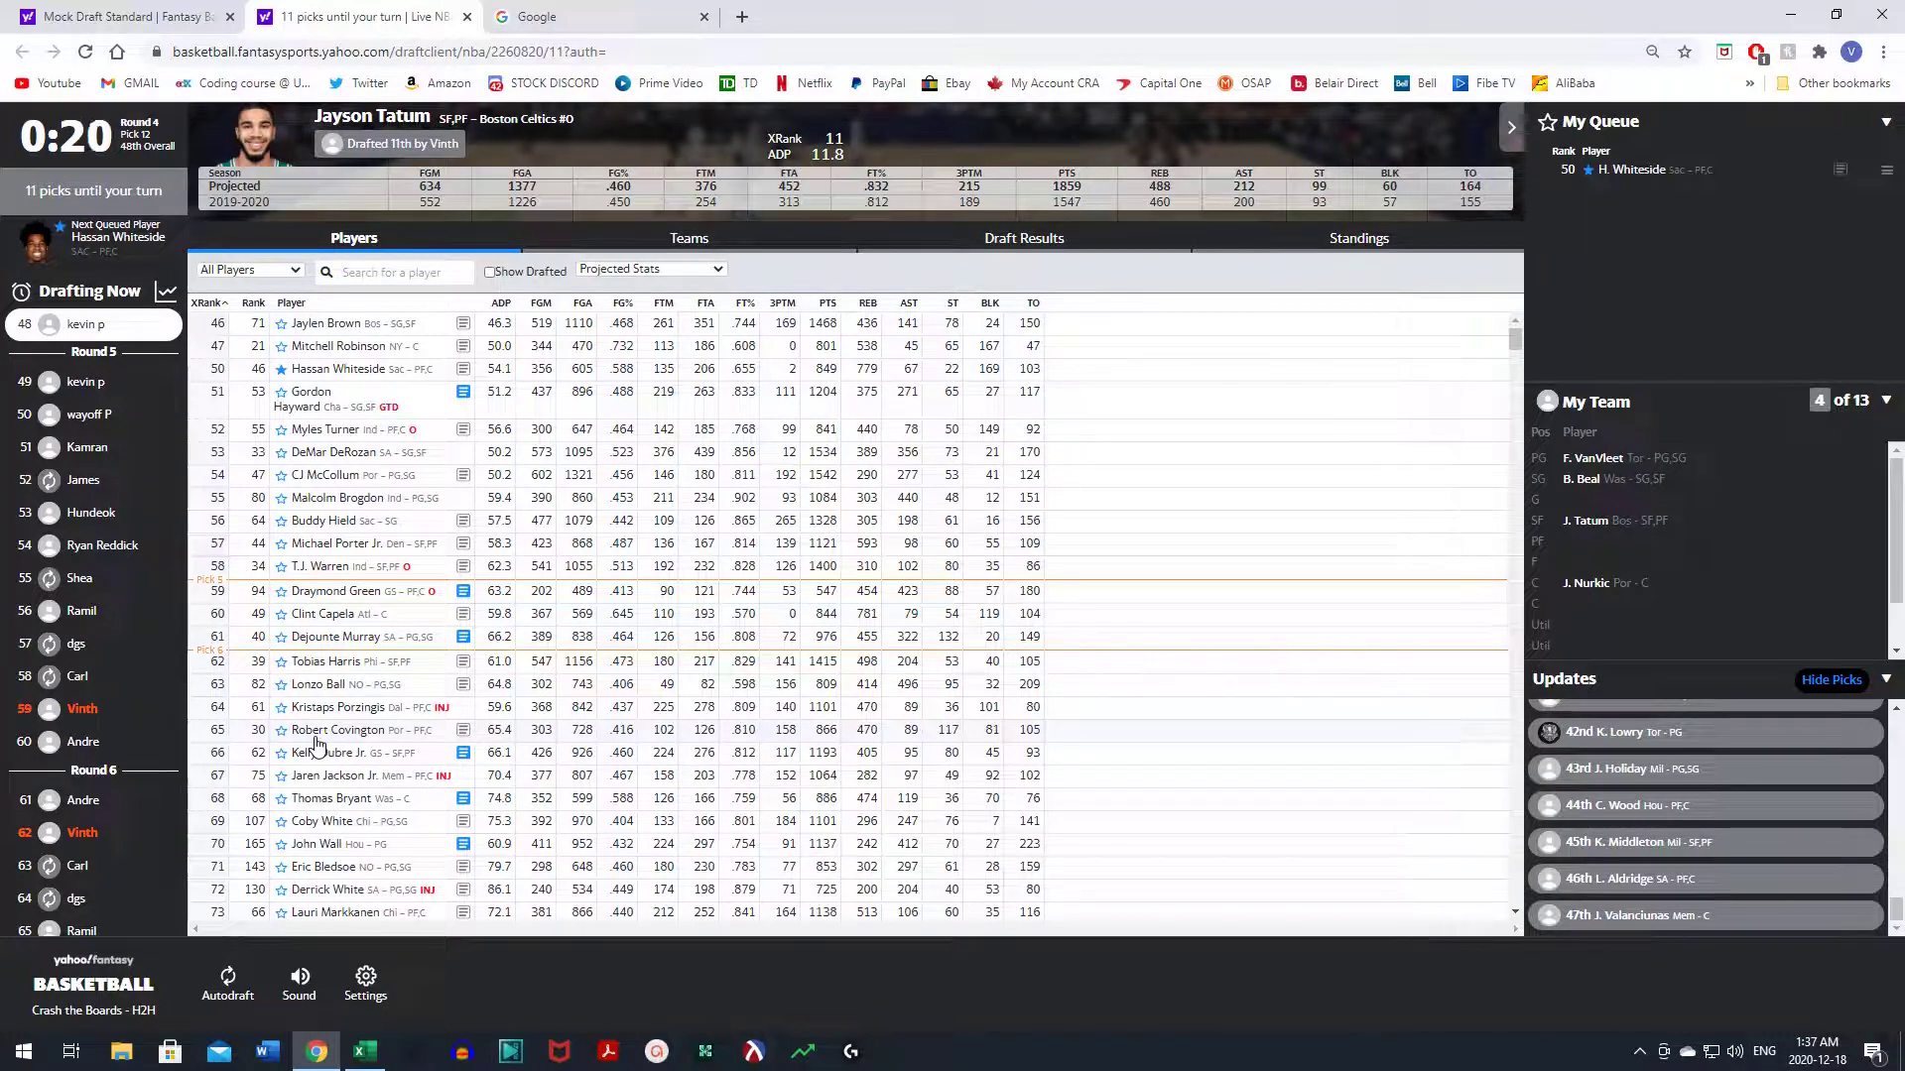
- Add Golden State forward Kelly Oubre Jr. to the draft queue
mouse_move(1619, 823)
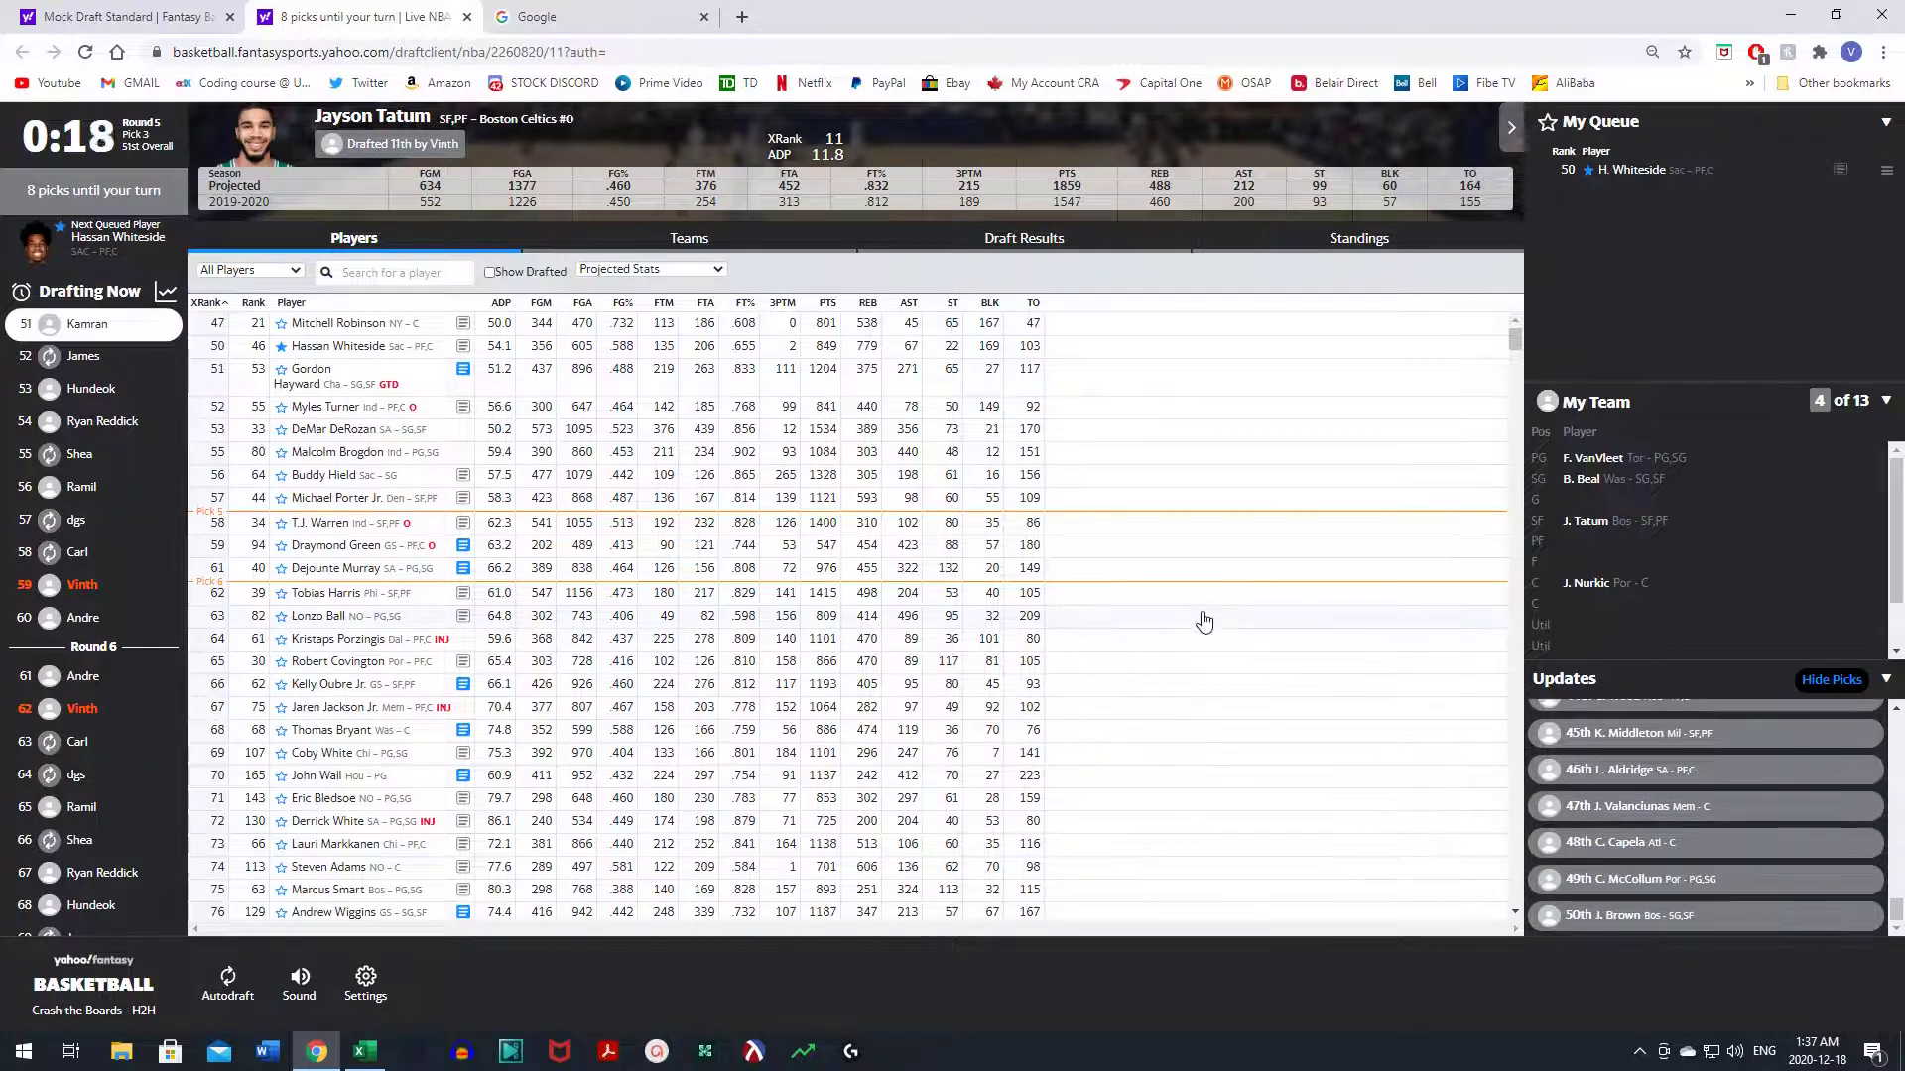
left_click(387, 684)
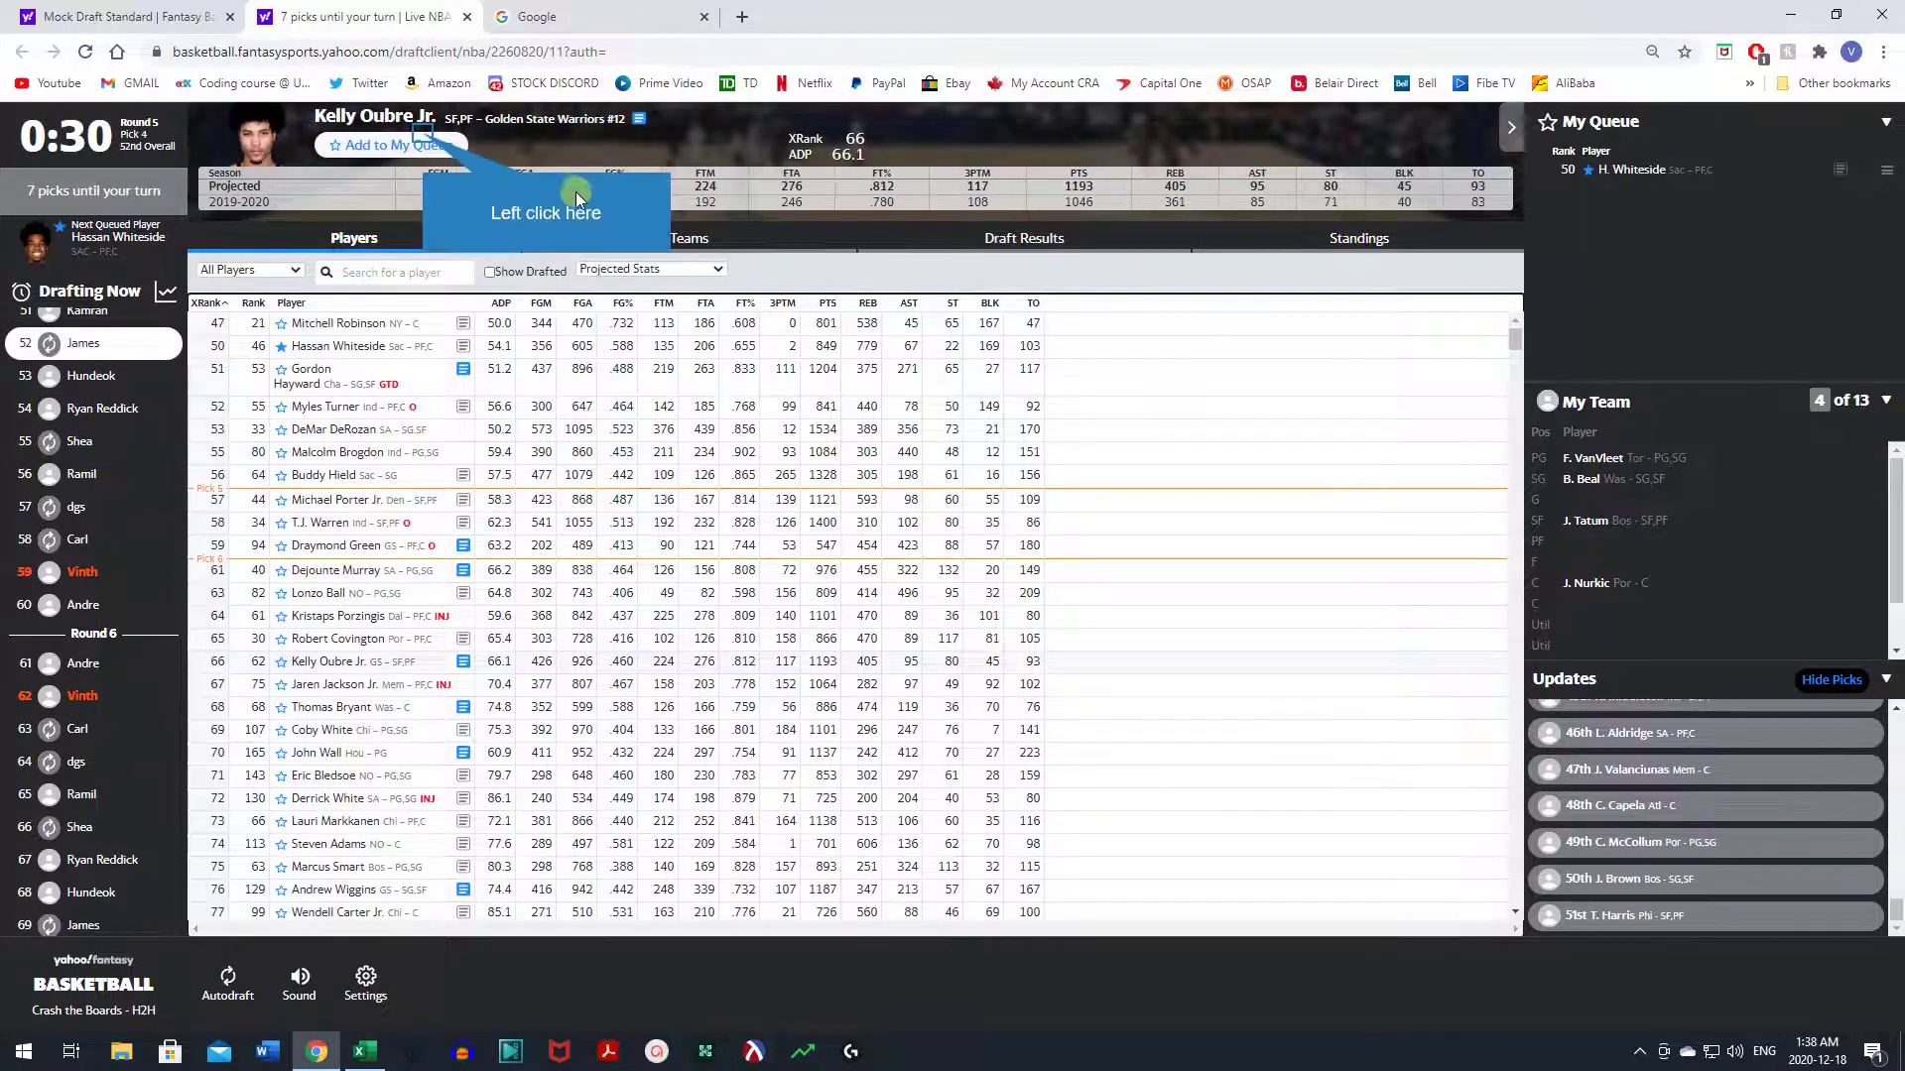
left_click(434, 146)
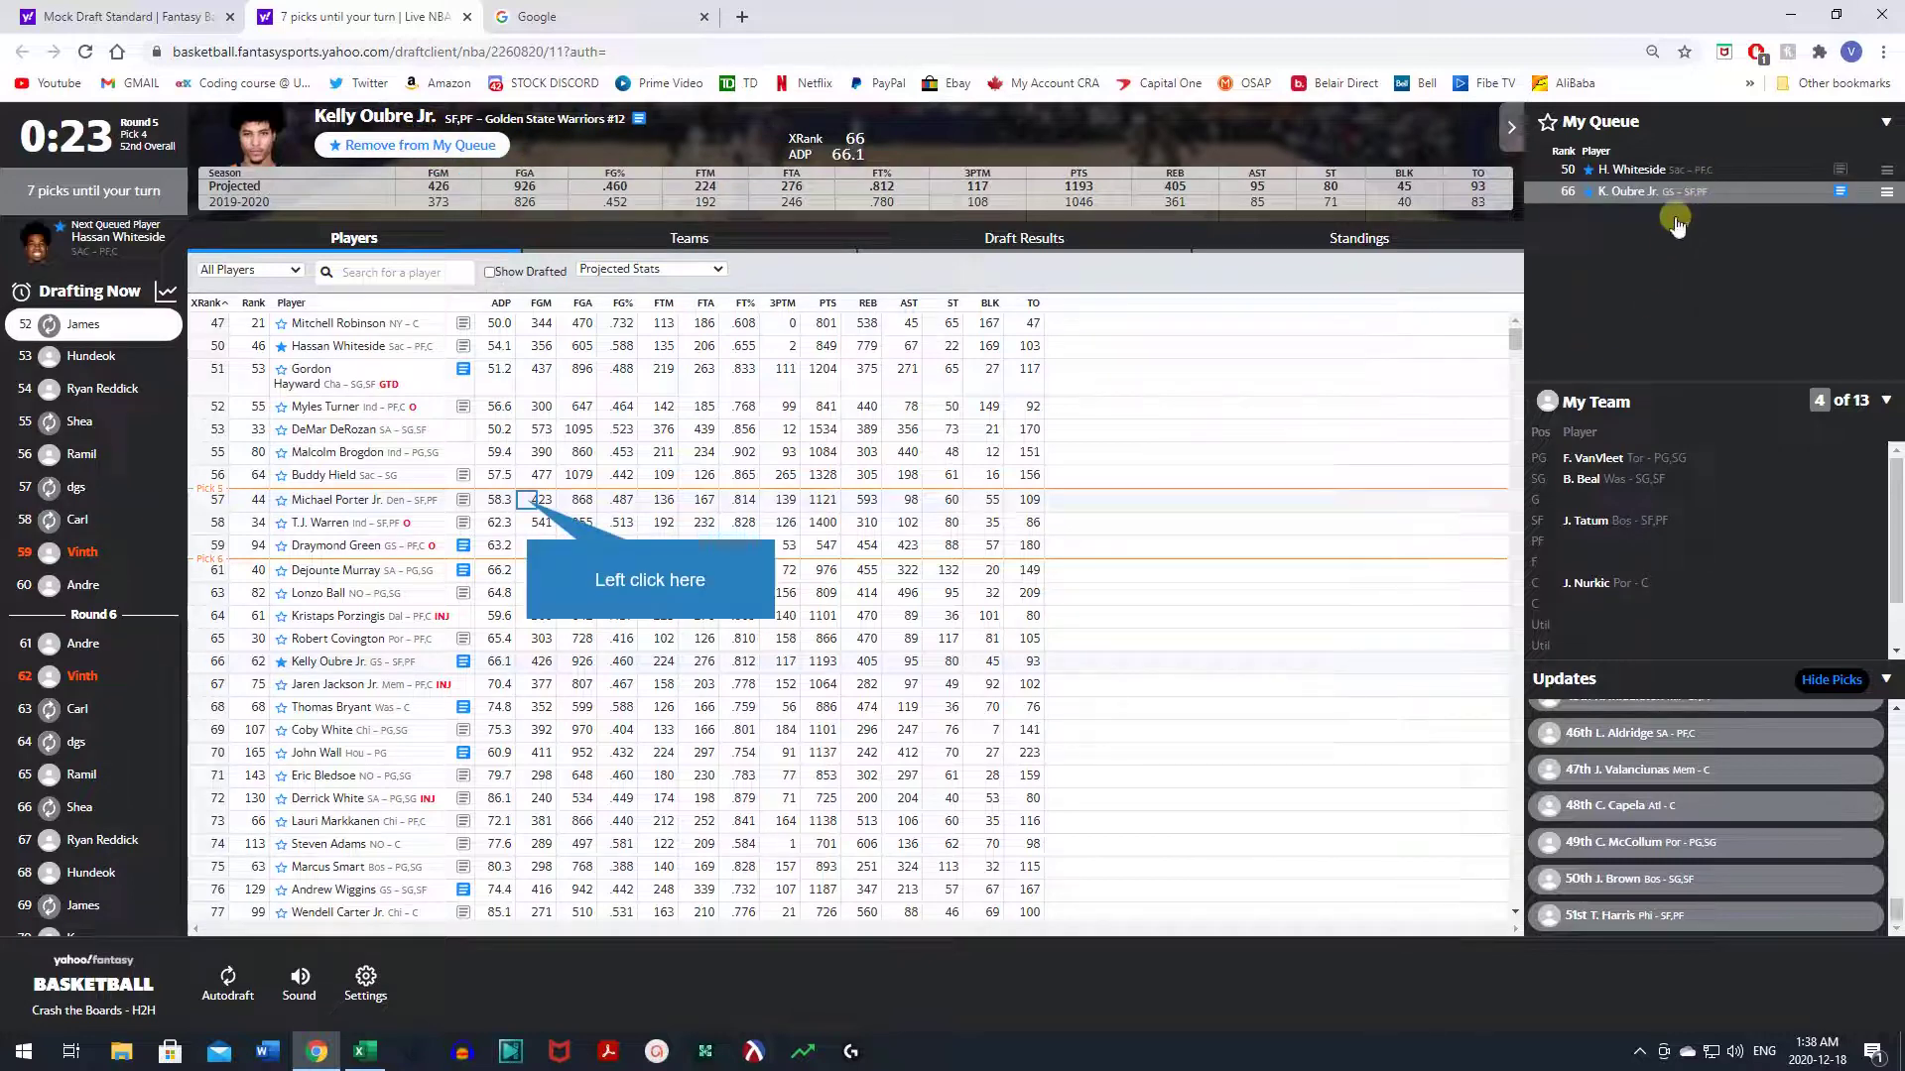
- Add Denver forward Michael Porter Jr. to the draft queue
left_click(529, 504)
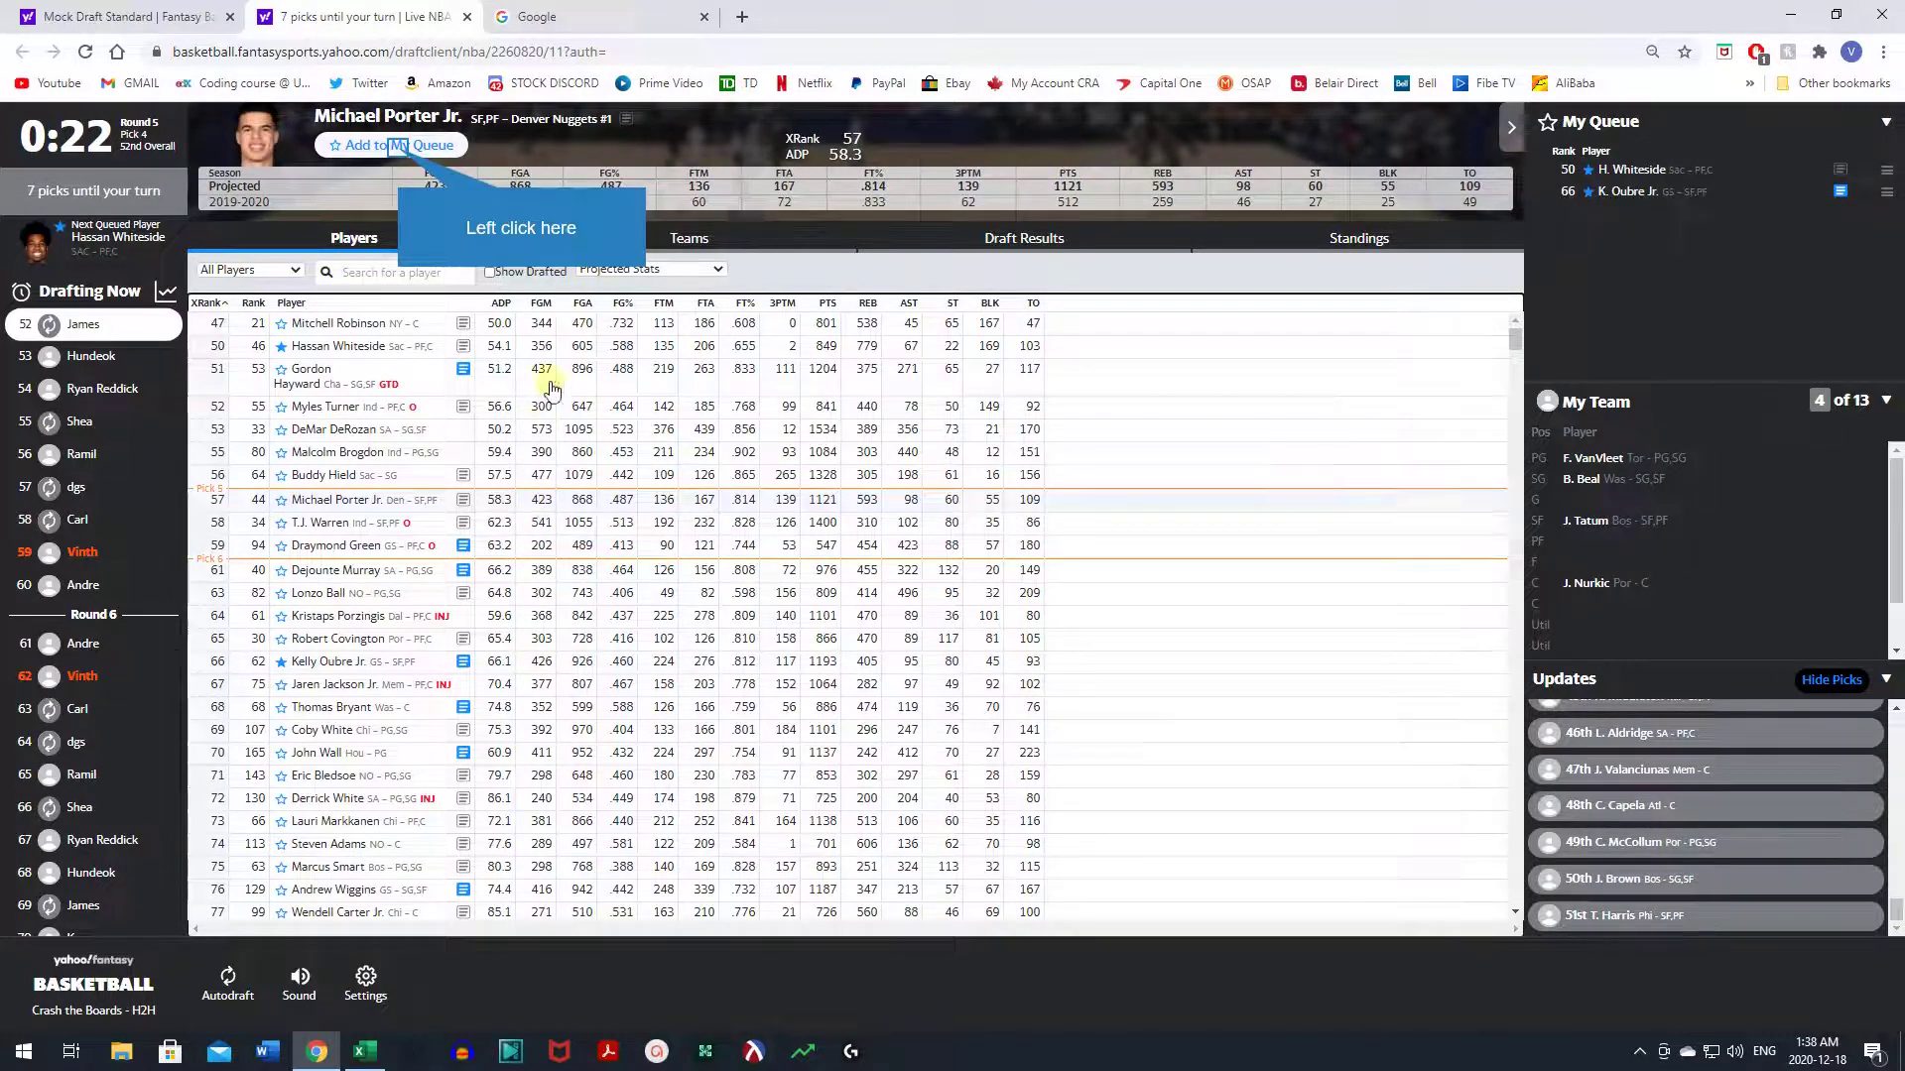
left_click(399, 149)
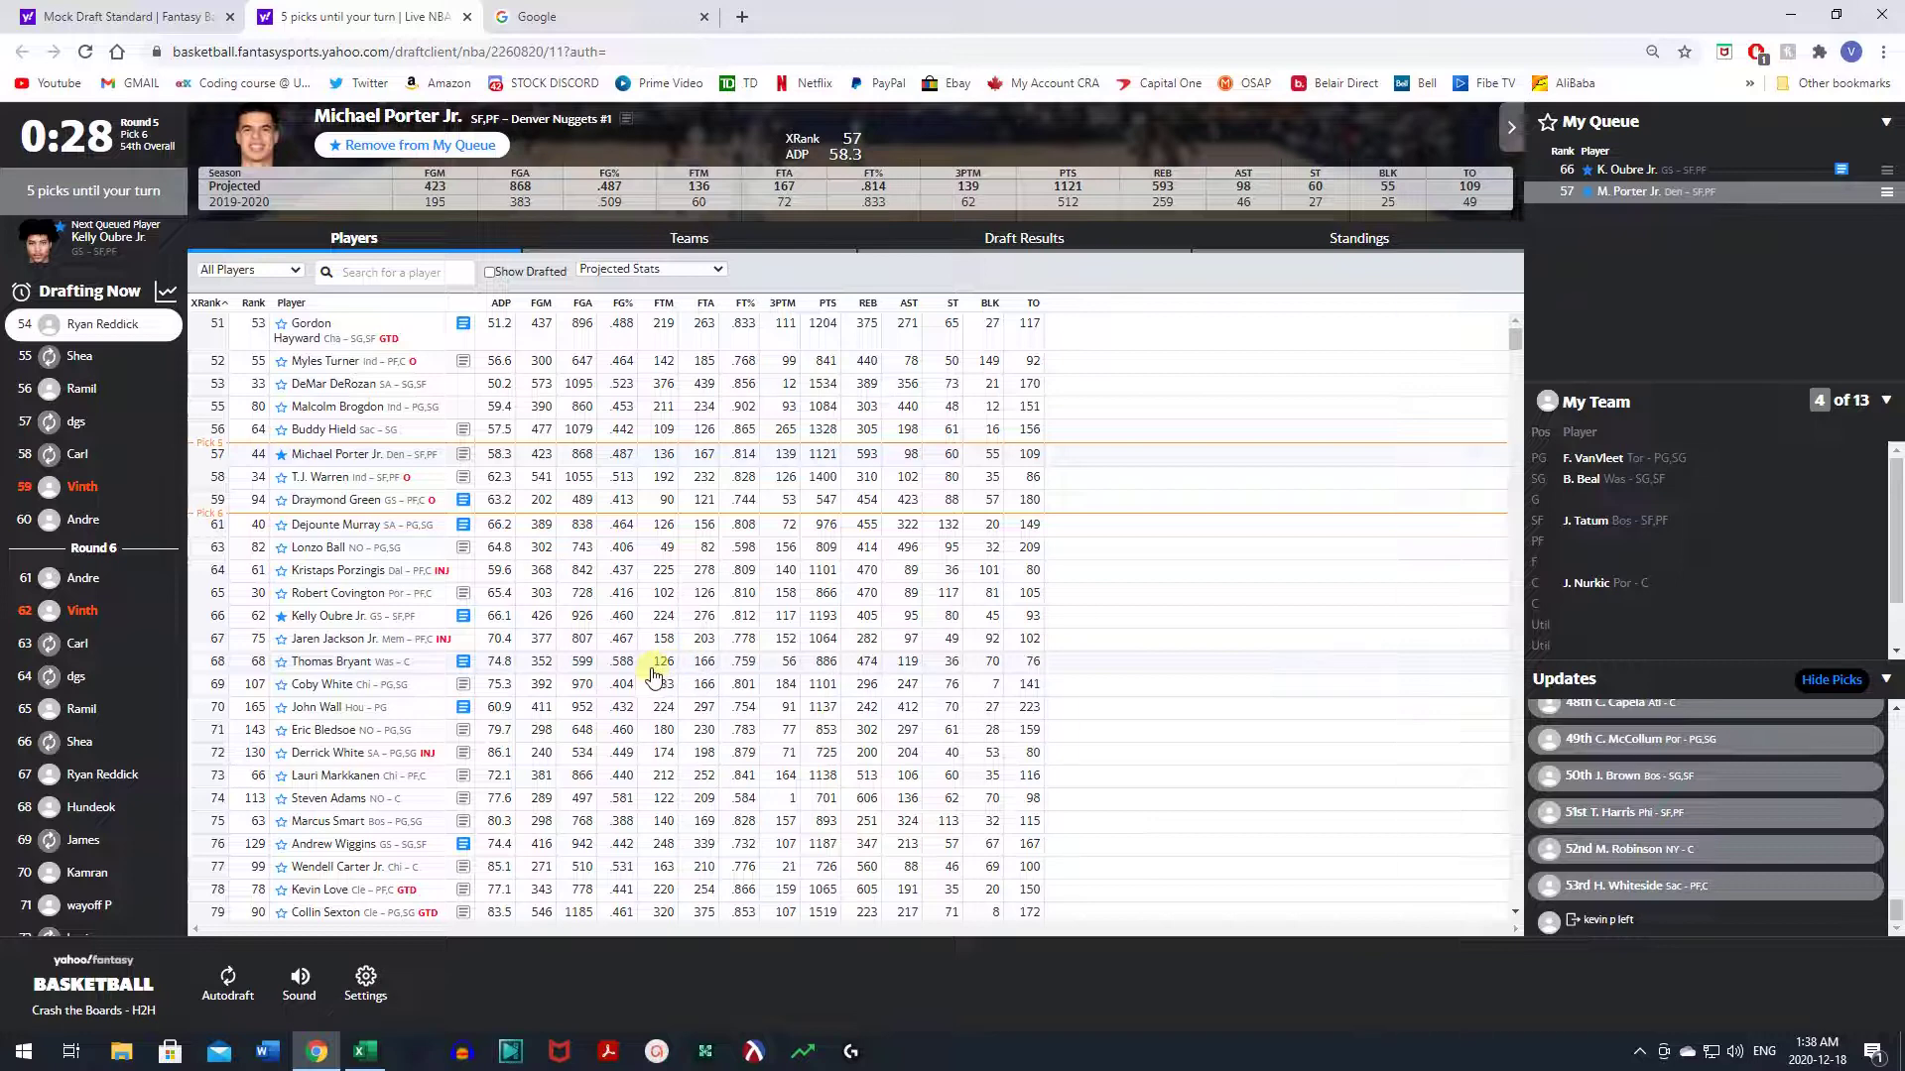
- Browse the lower-ranked available players for upcoming rounds, and review the stats of Lauri Markkanen, Marcus Smart and Steven Adams
scroll(652, 676, "down", 1)
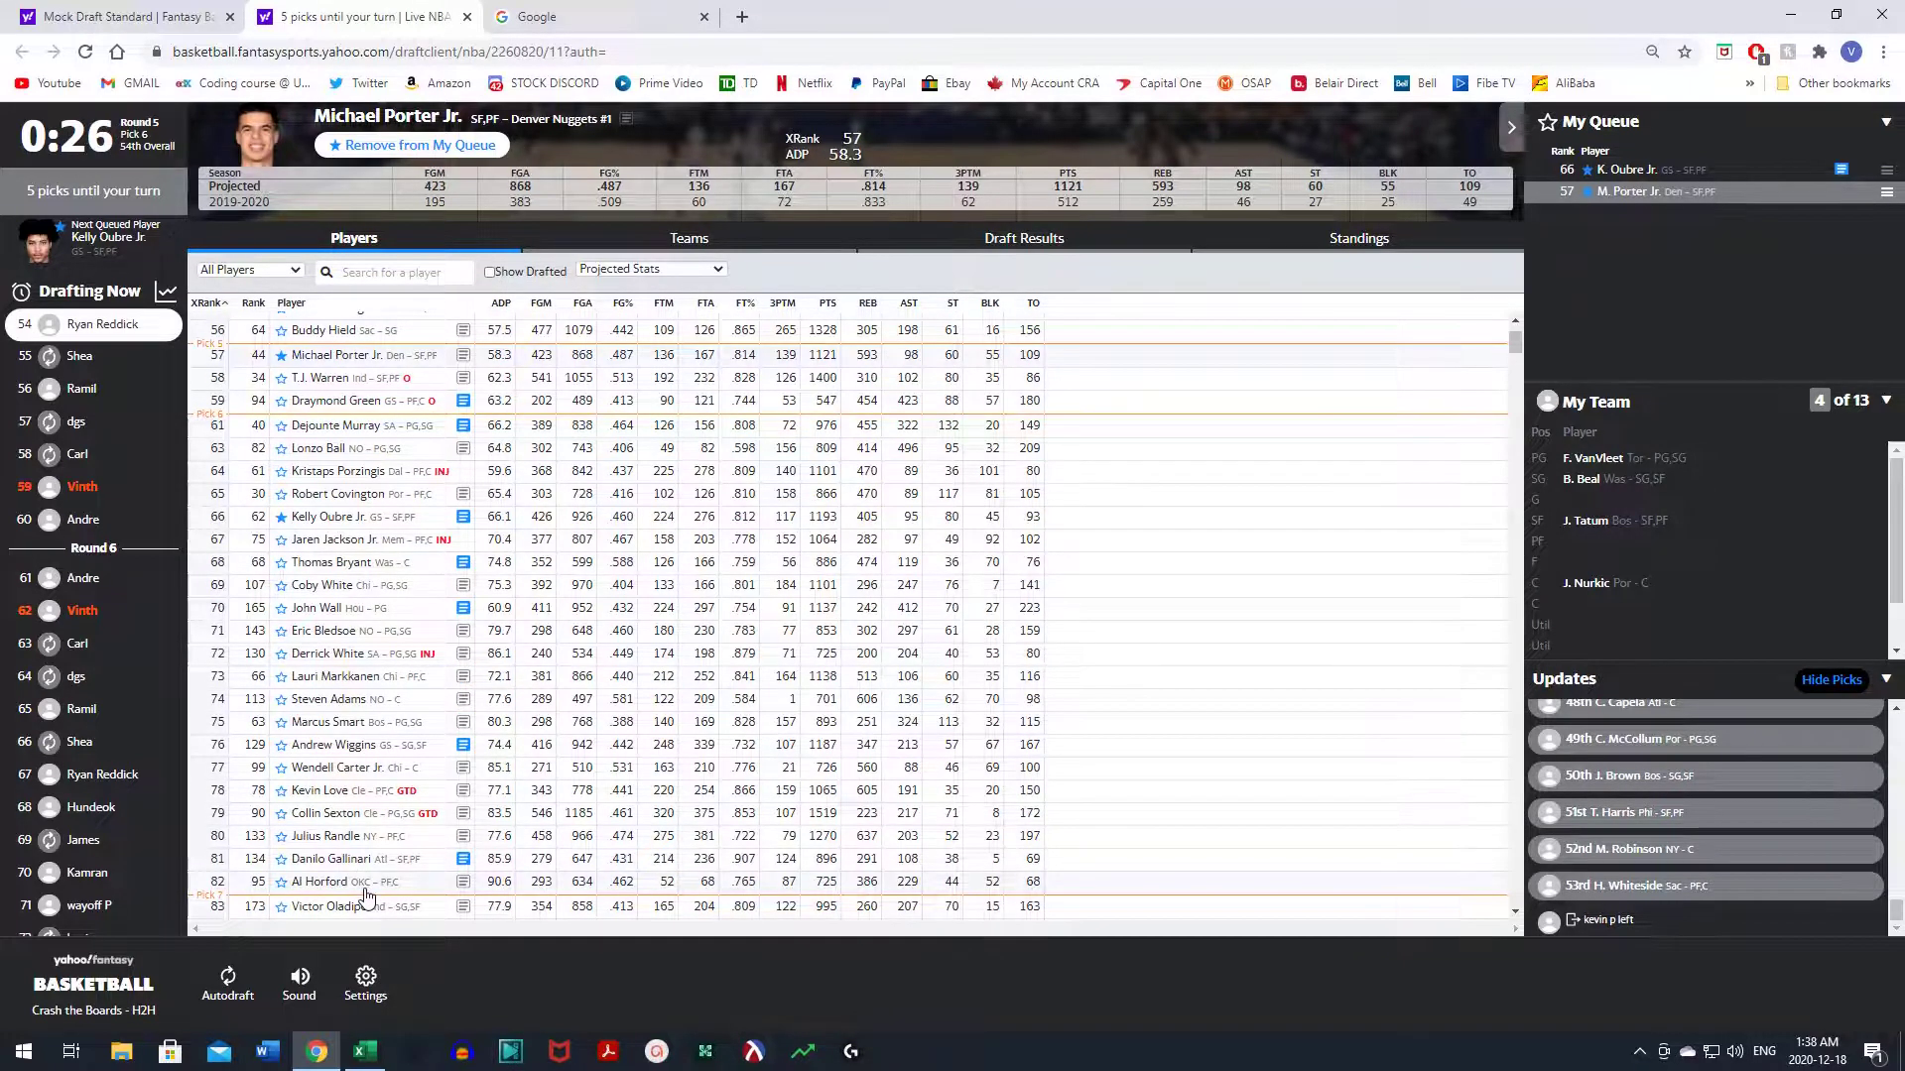
scroll(367, 896, "down", 5)
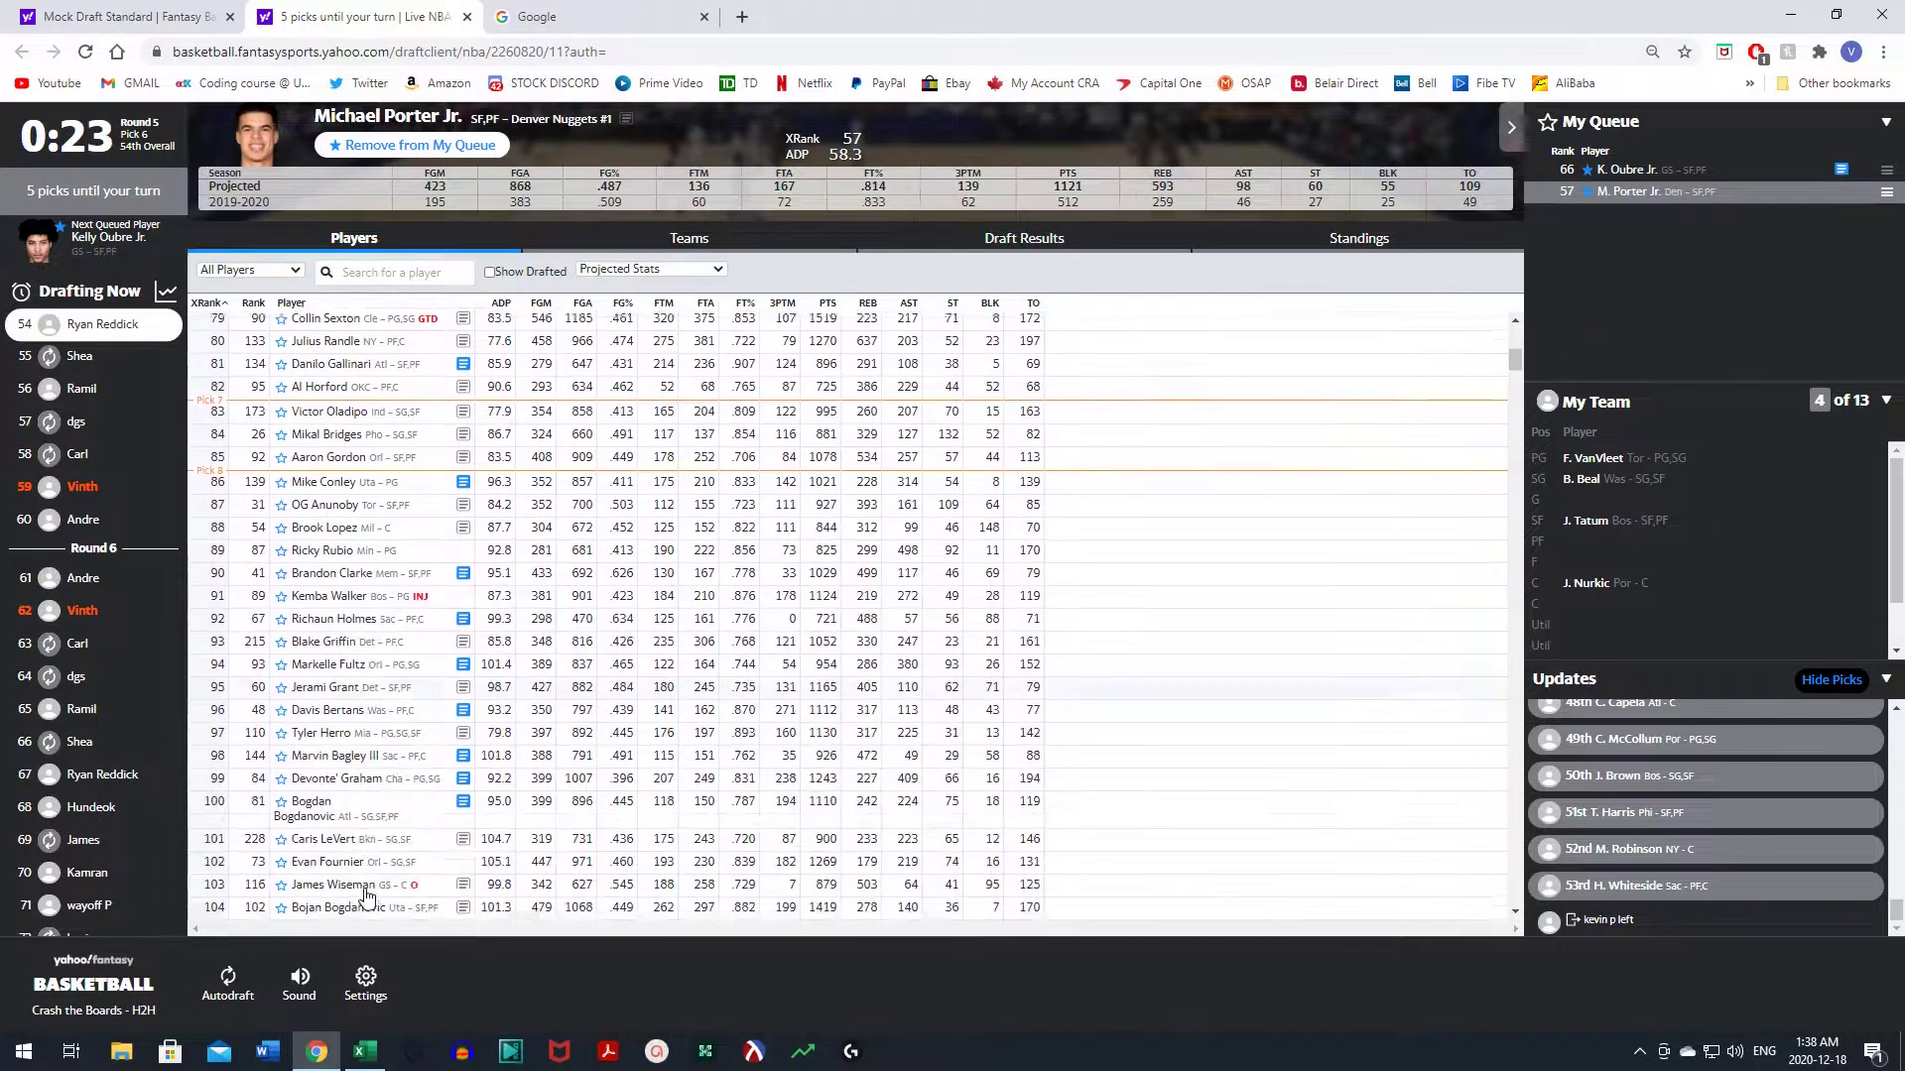
scroll(367, 896, "down", 2)
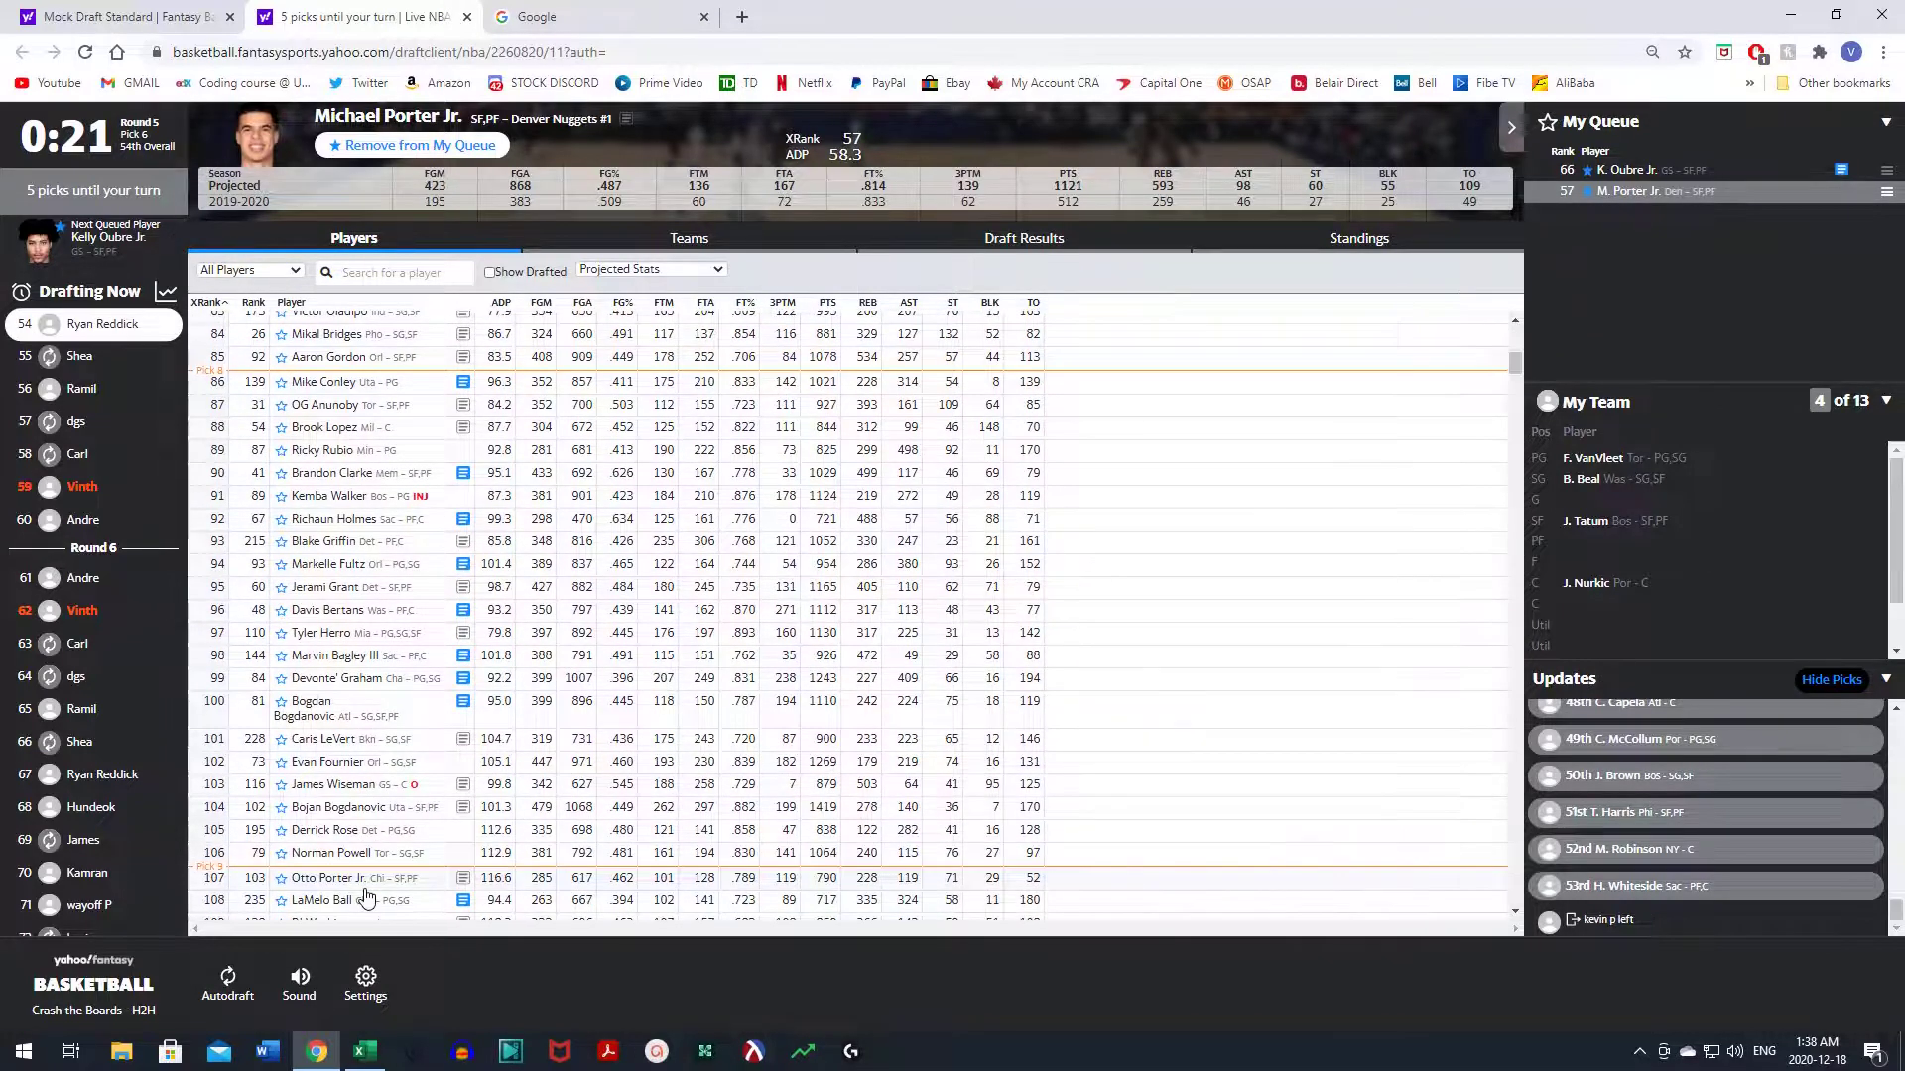
scroll(367, 896, "down", 1)
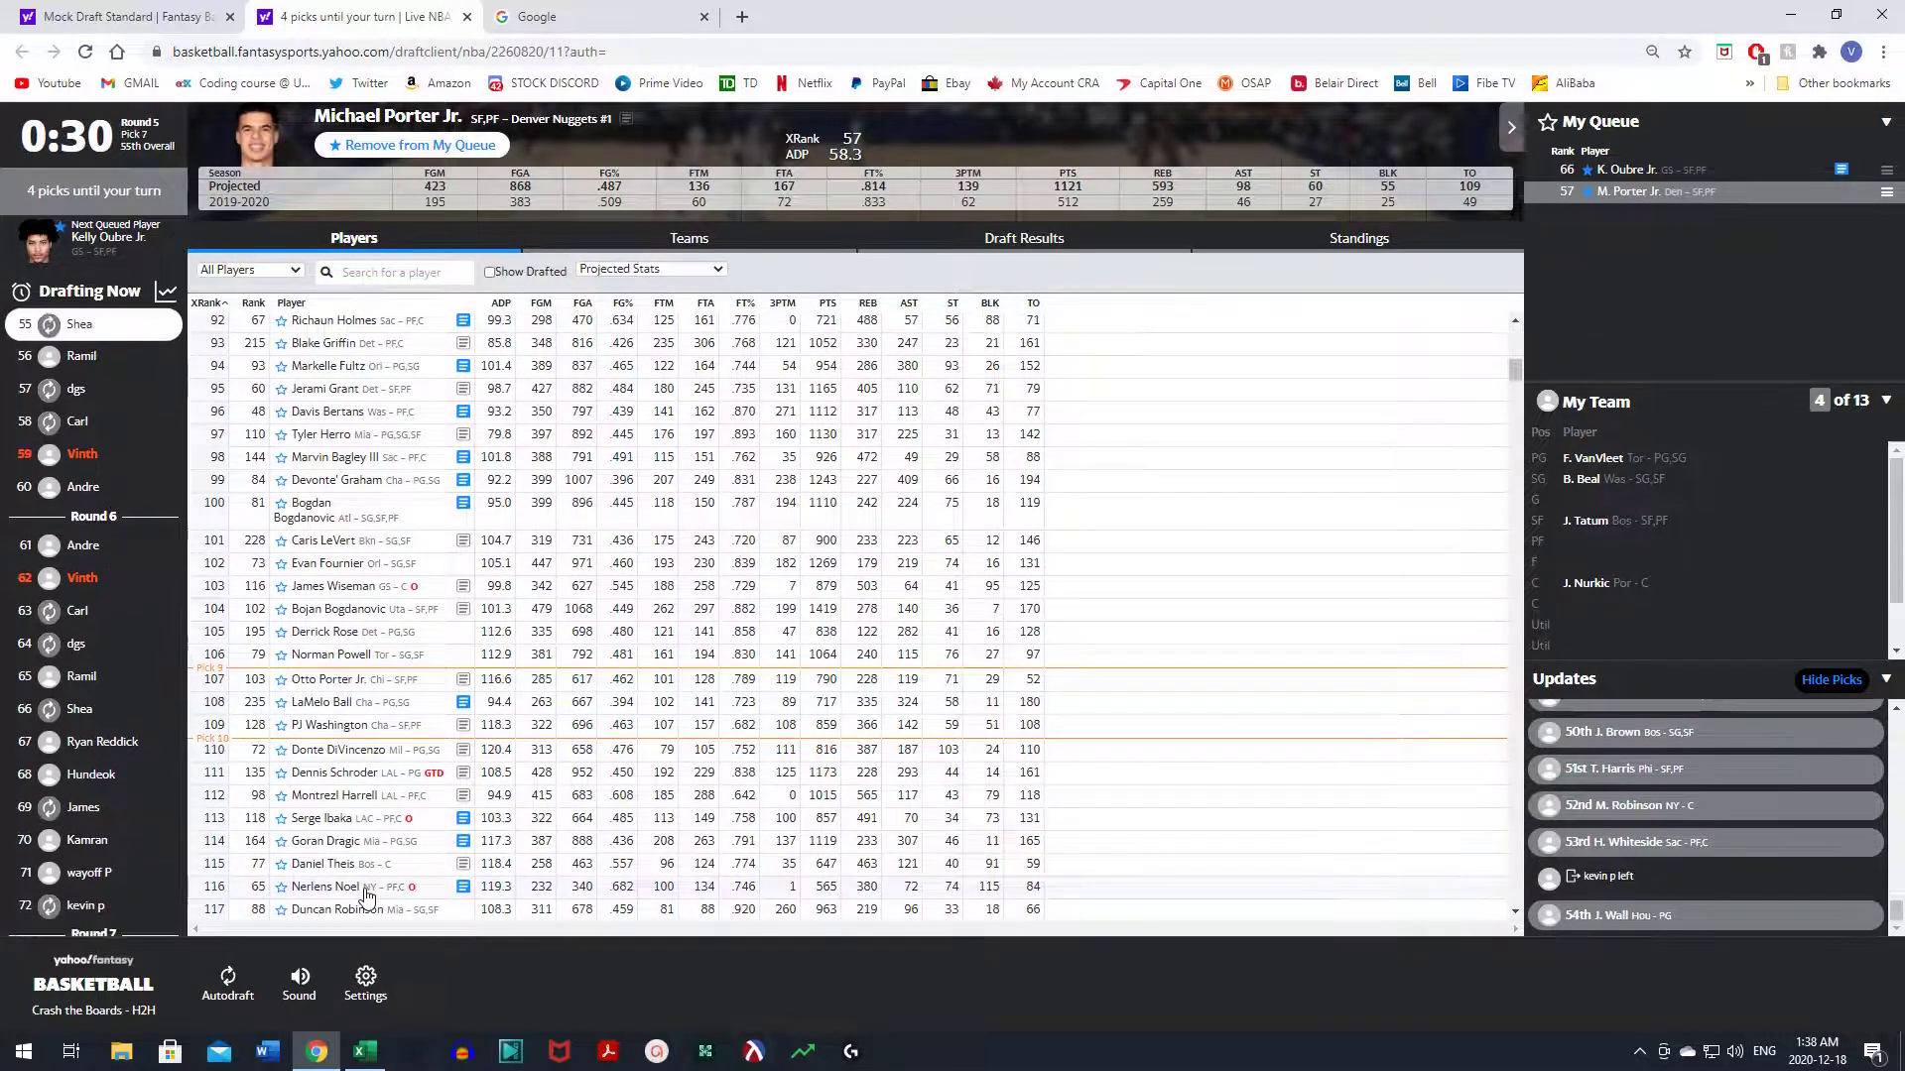
scroll(367, 896, "down", 2)
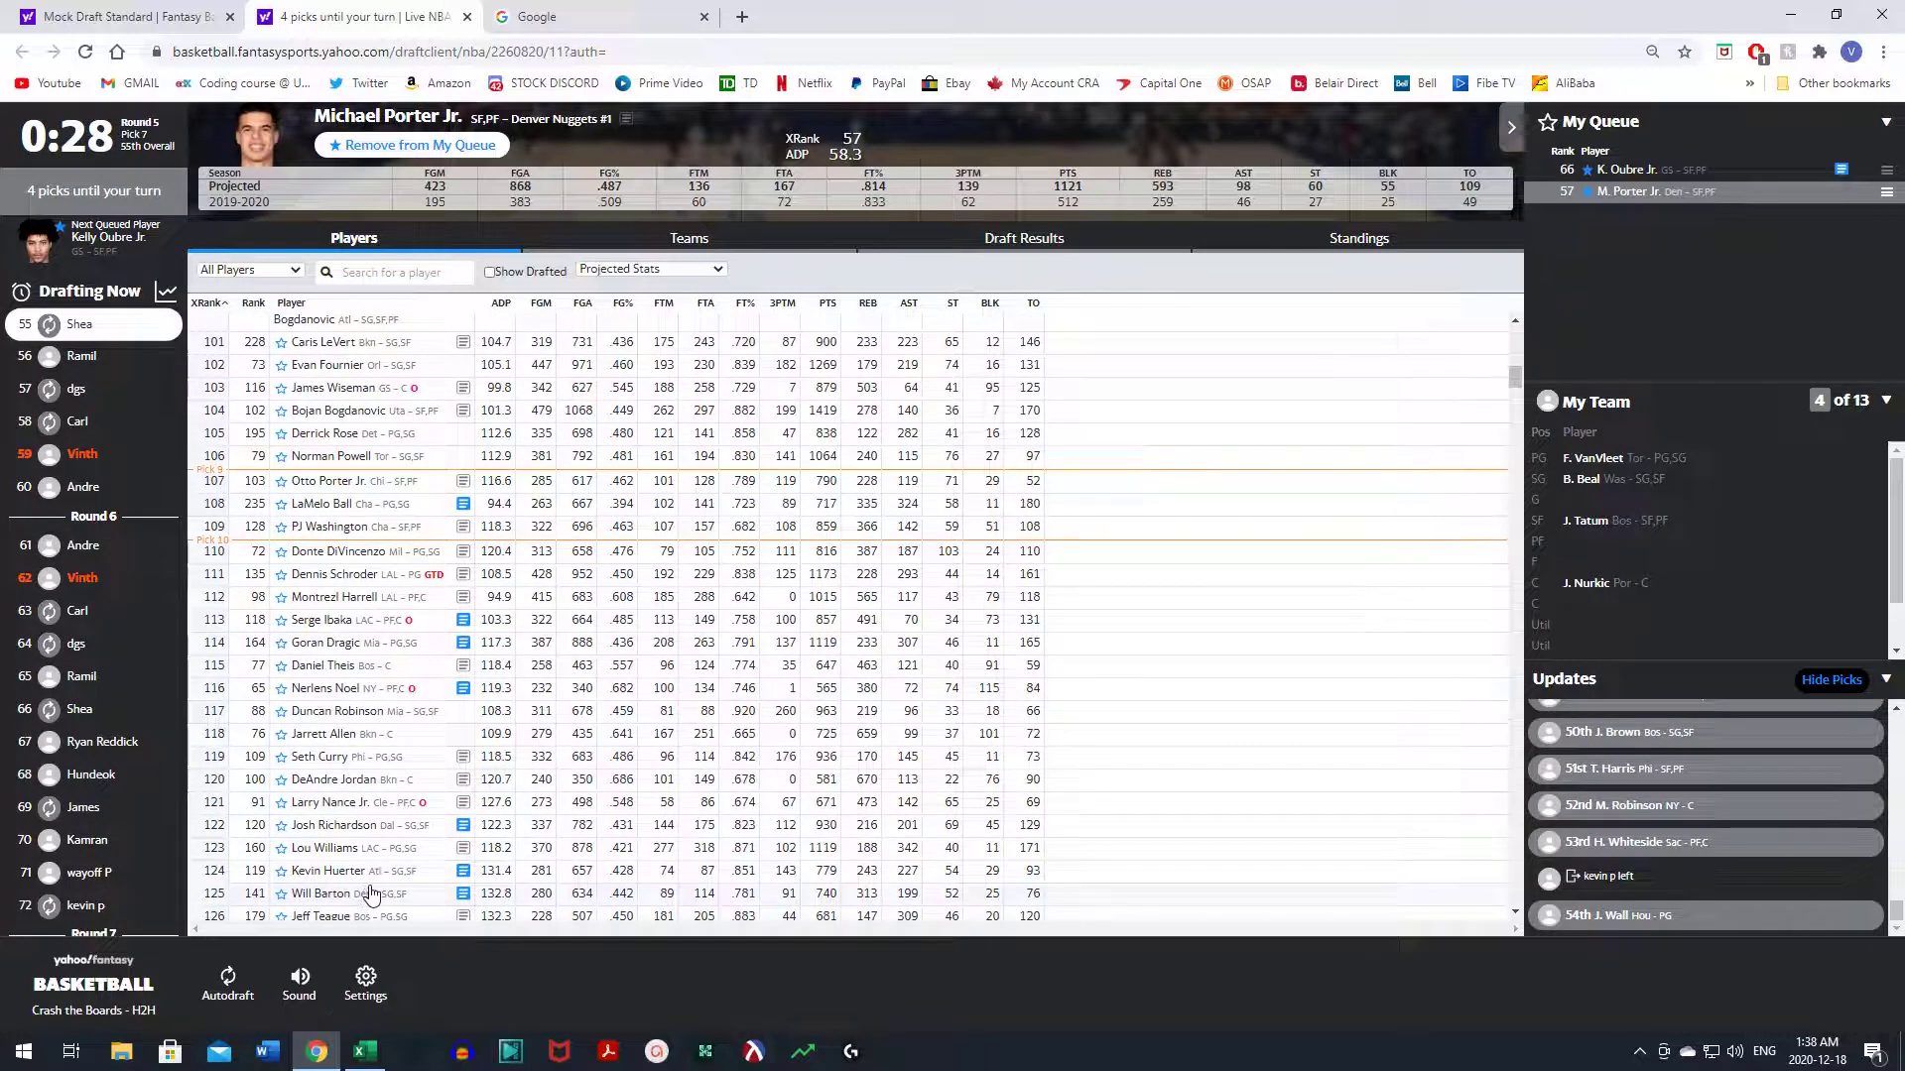
scroll(371, 895, "down", 1)
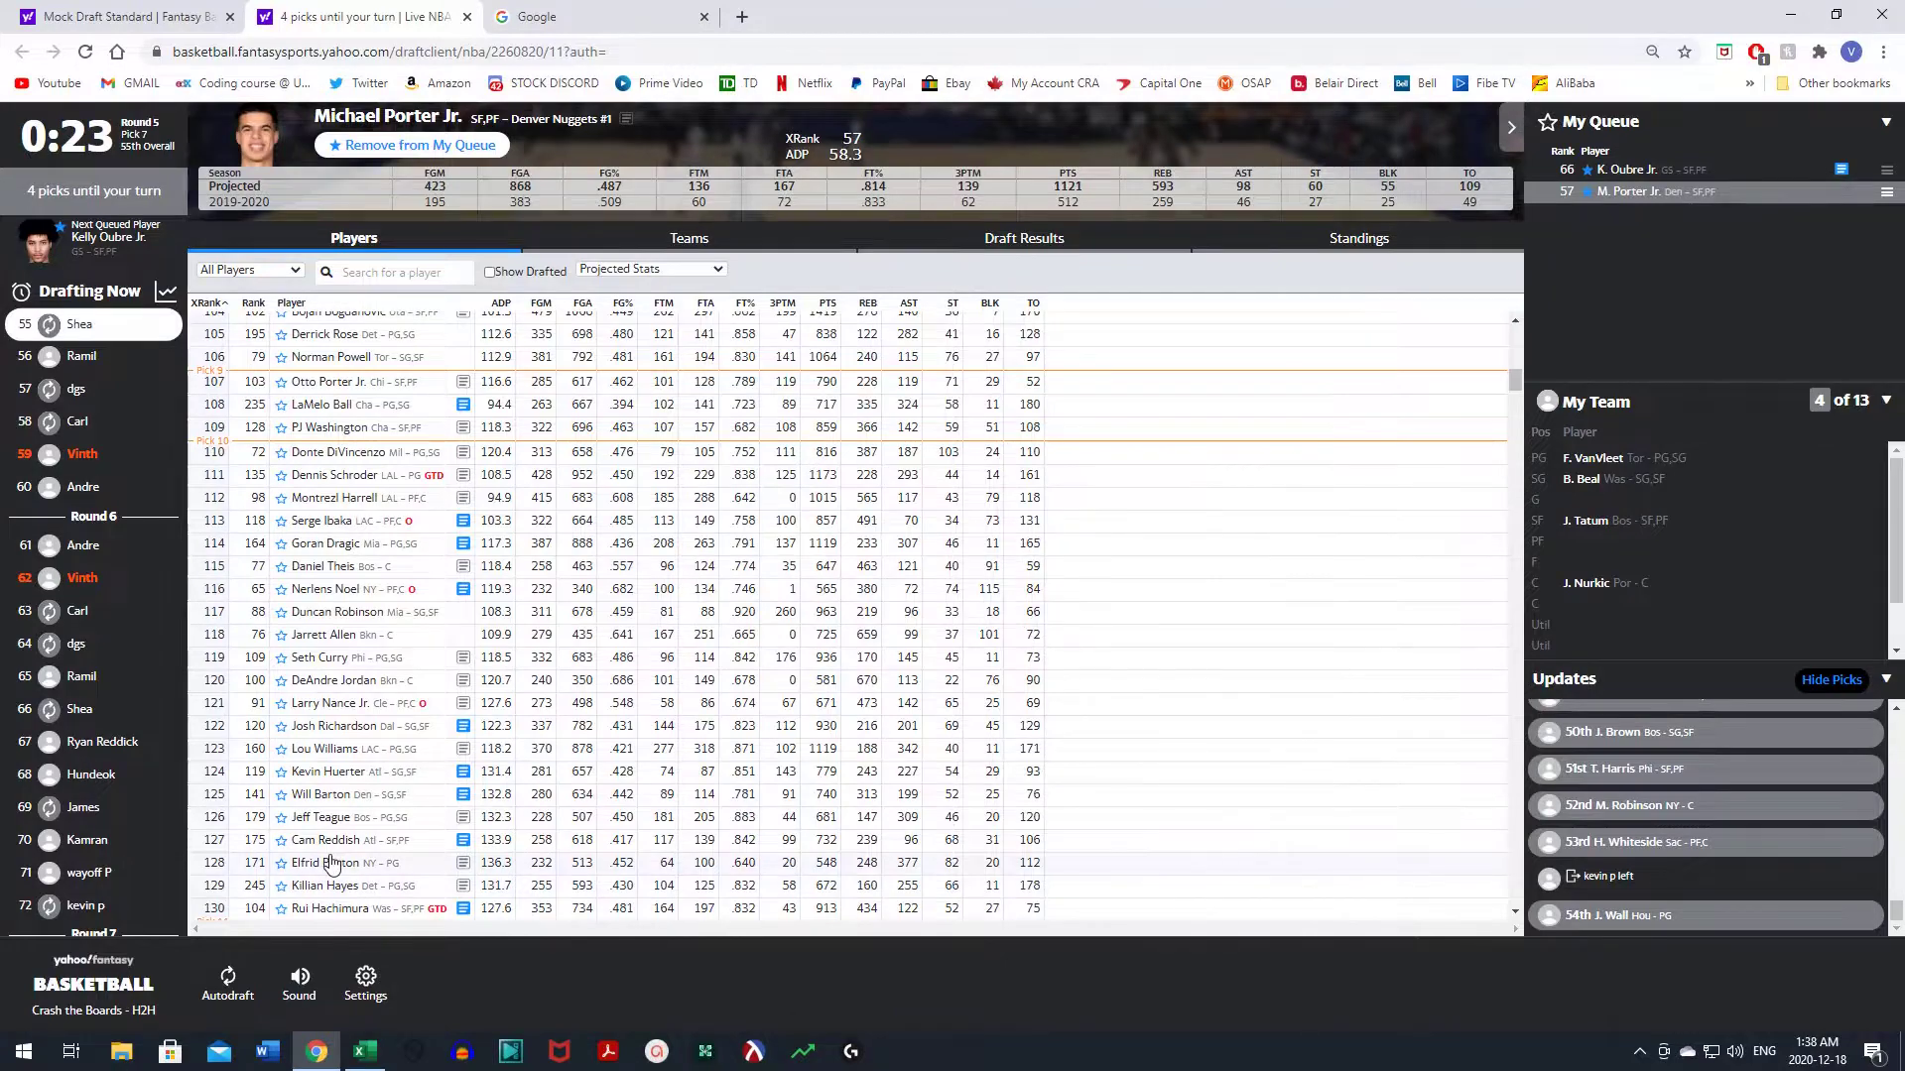
scroll(332, 862, "up", 15)
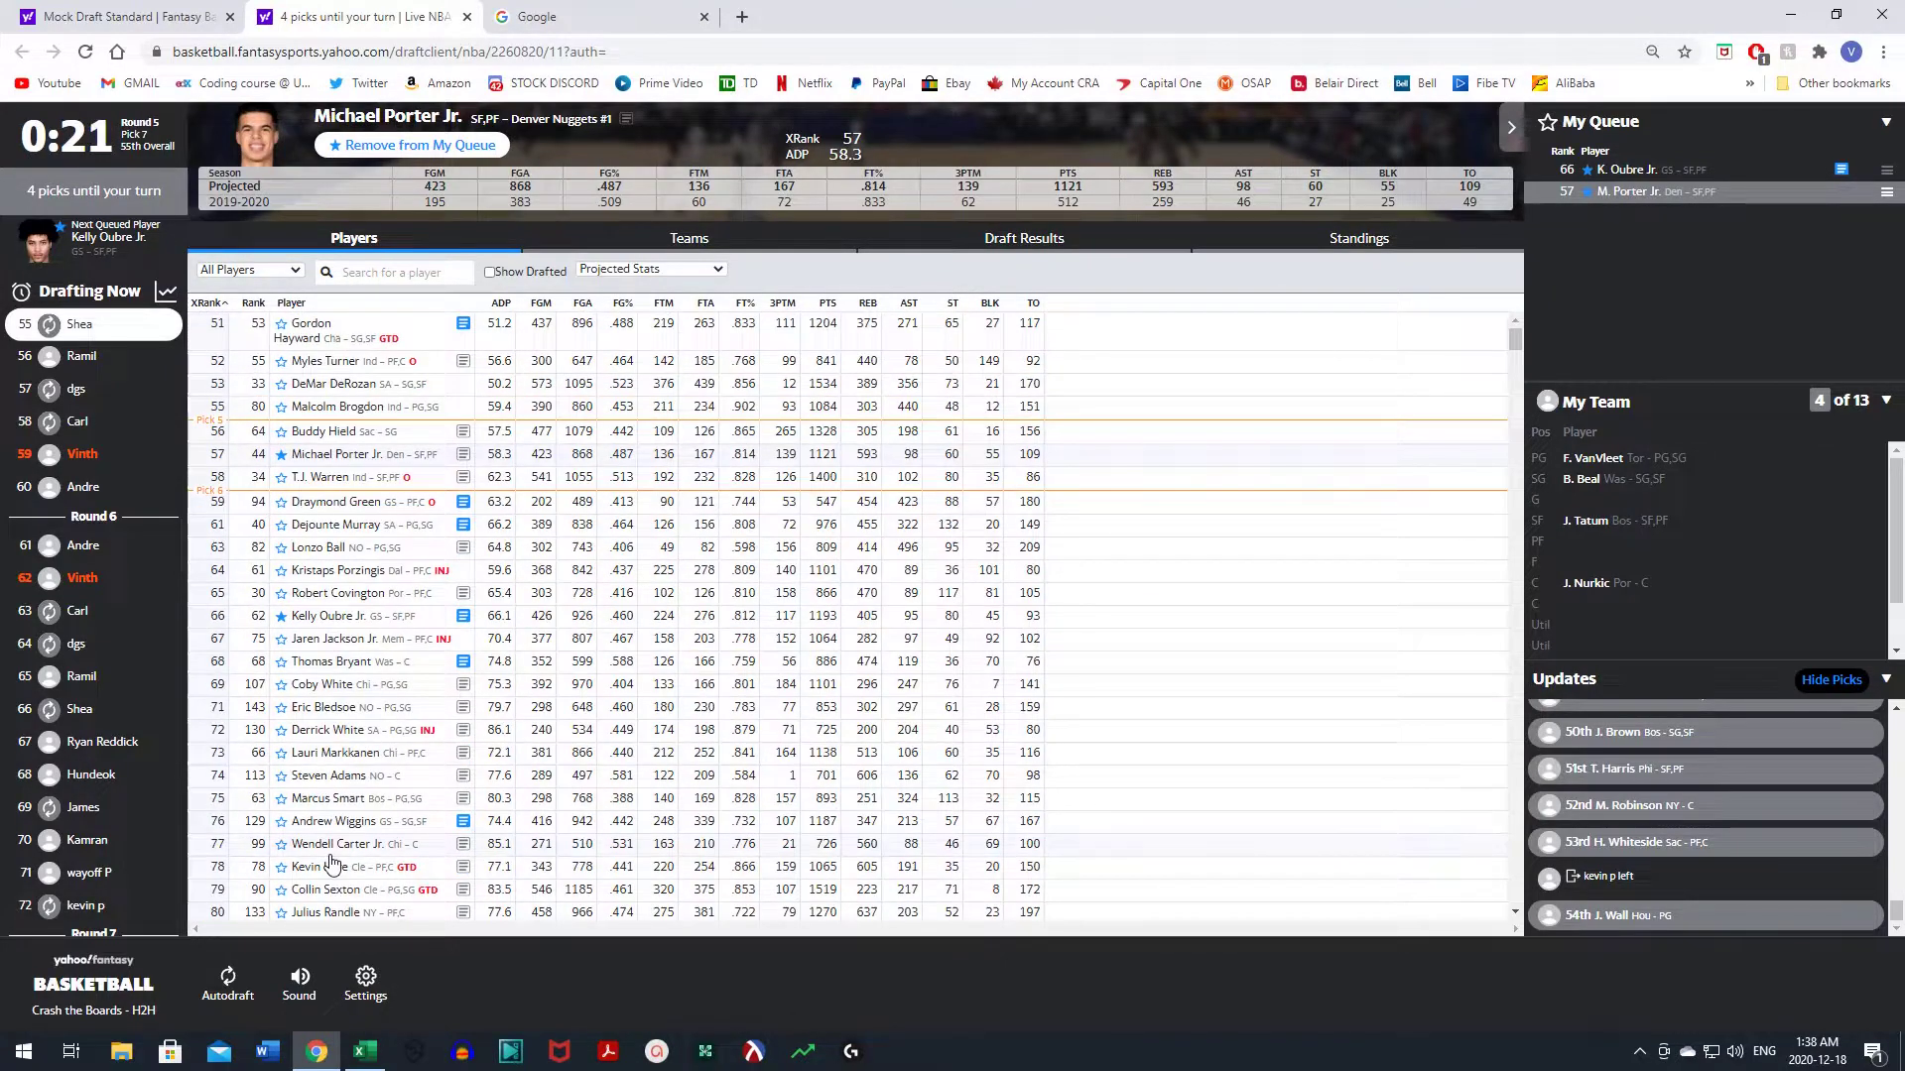
left_click(340, 758)
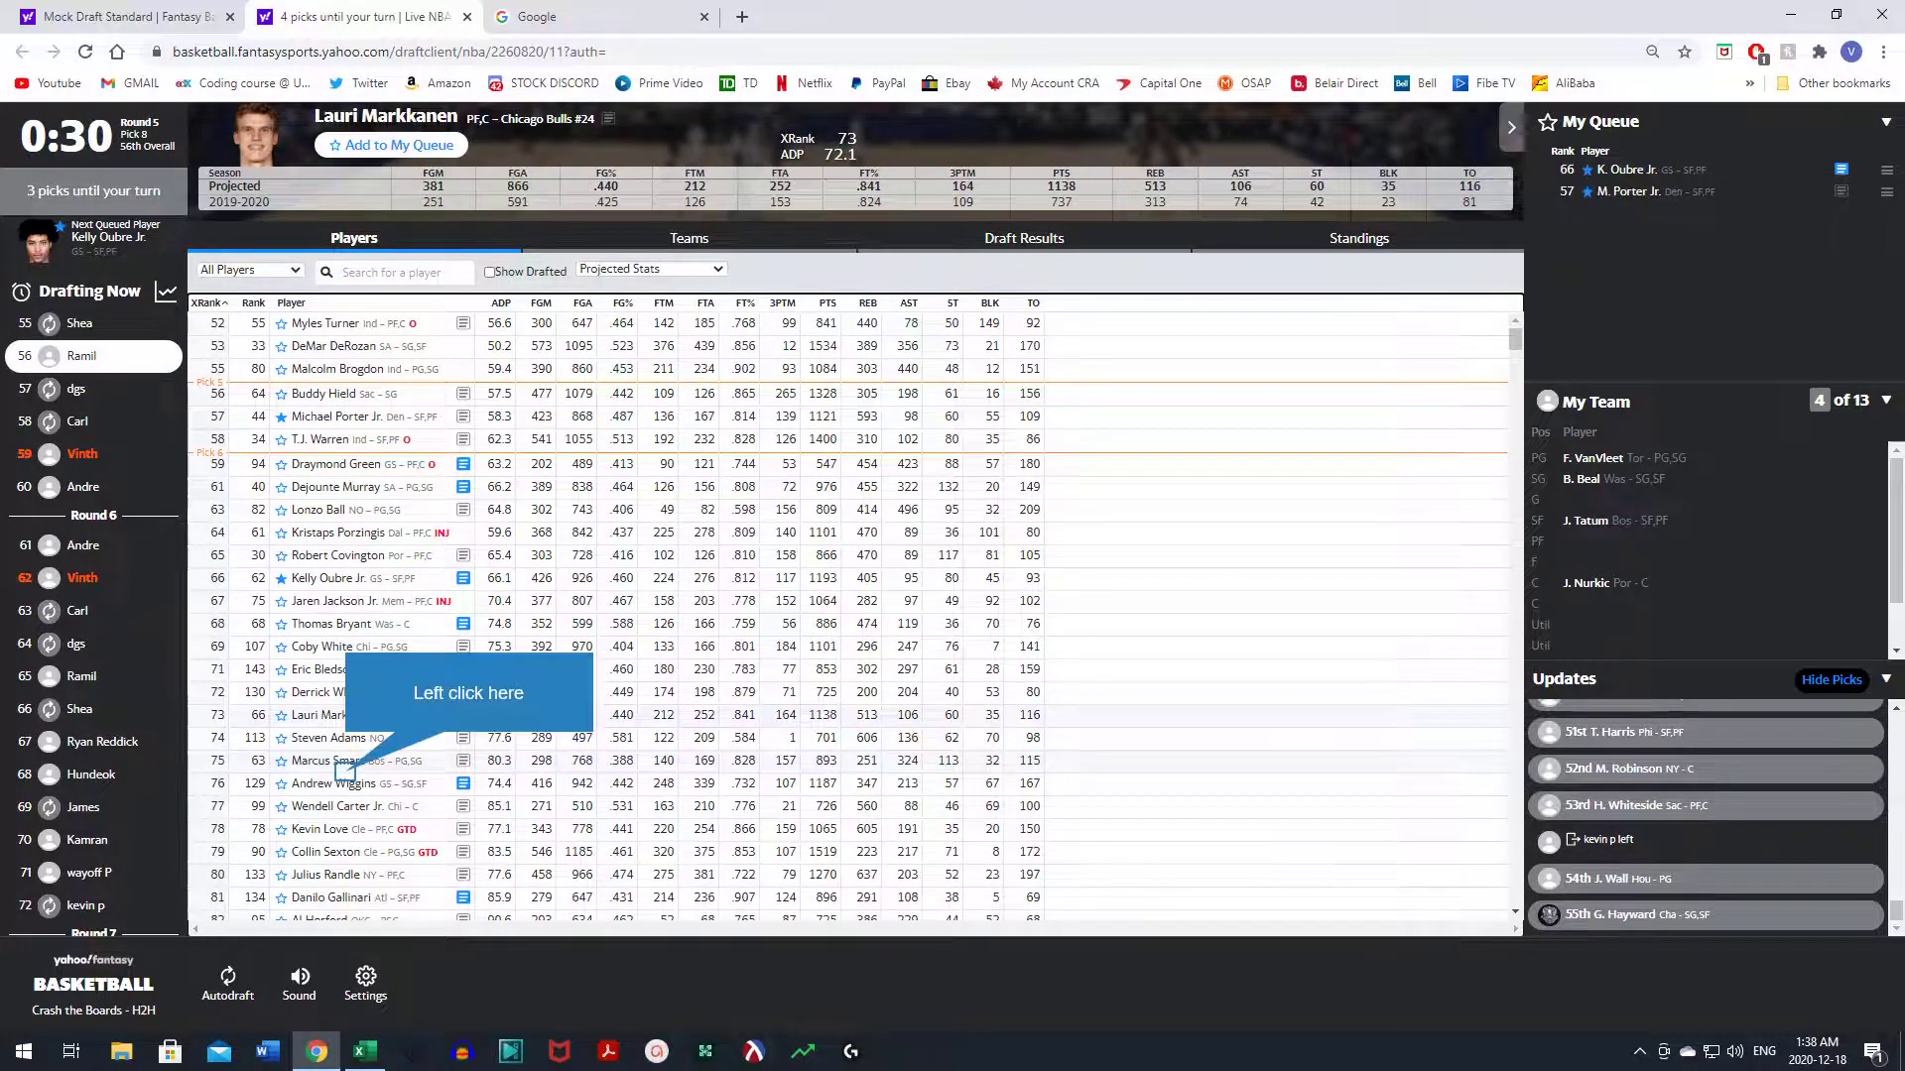
left_click(344, 766)
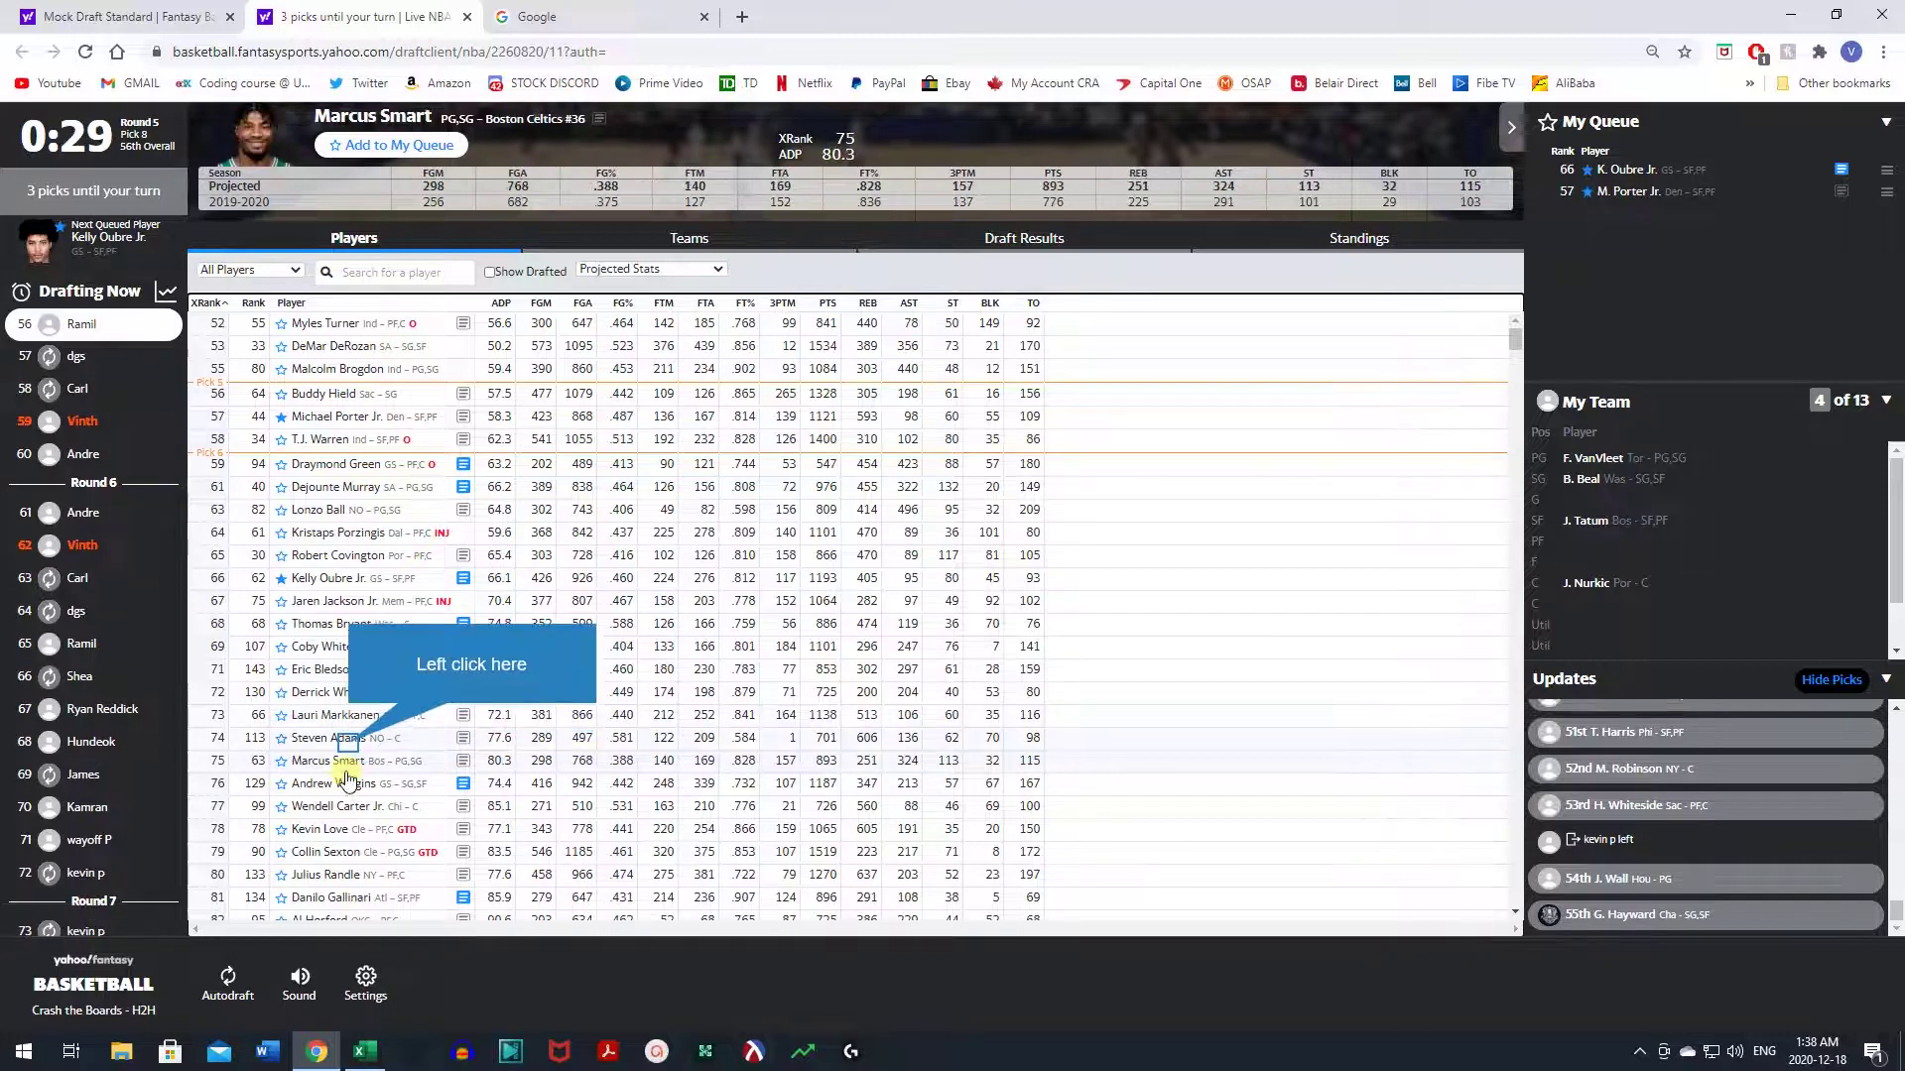
left_click(348, 741)
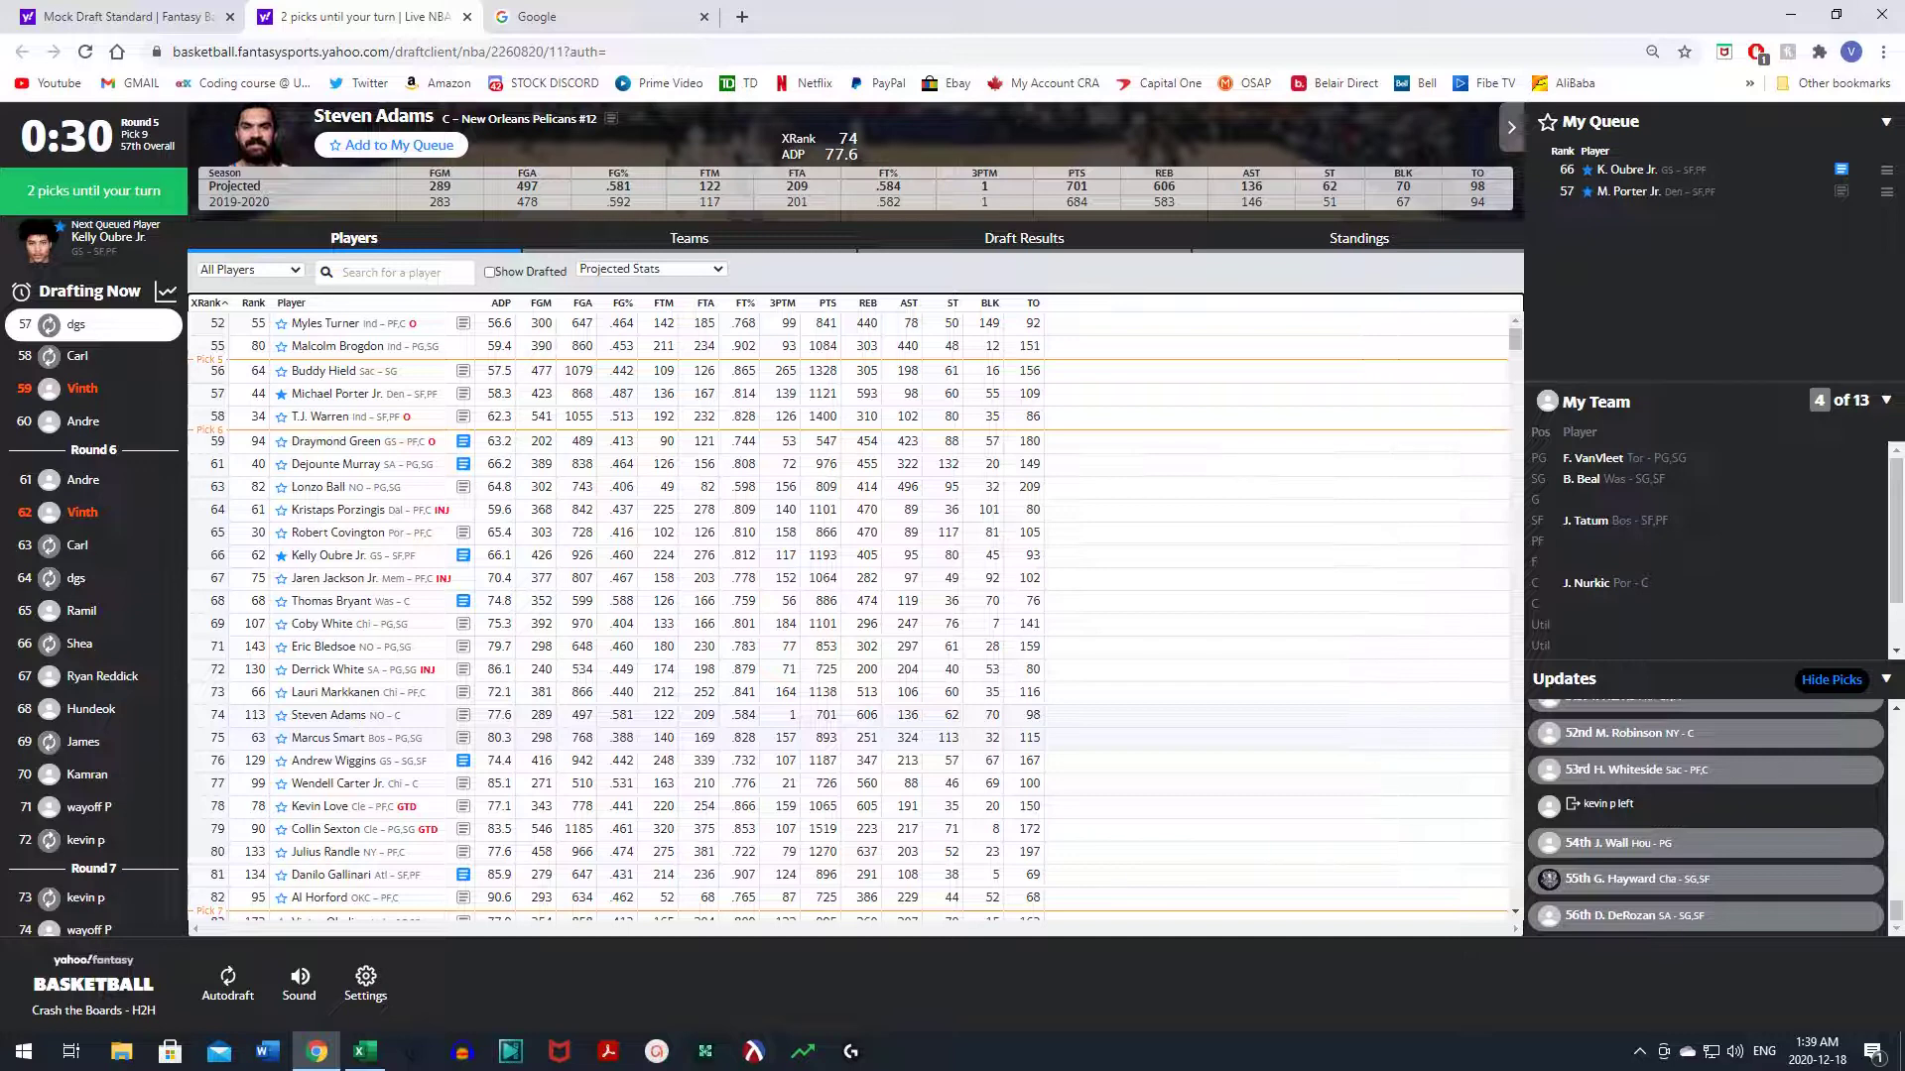
left_click(350, 744)
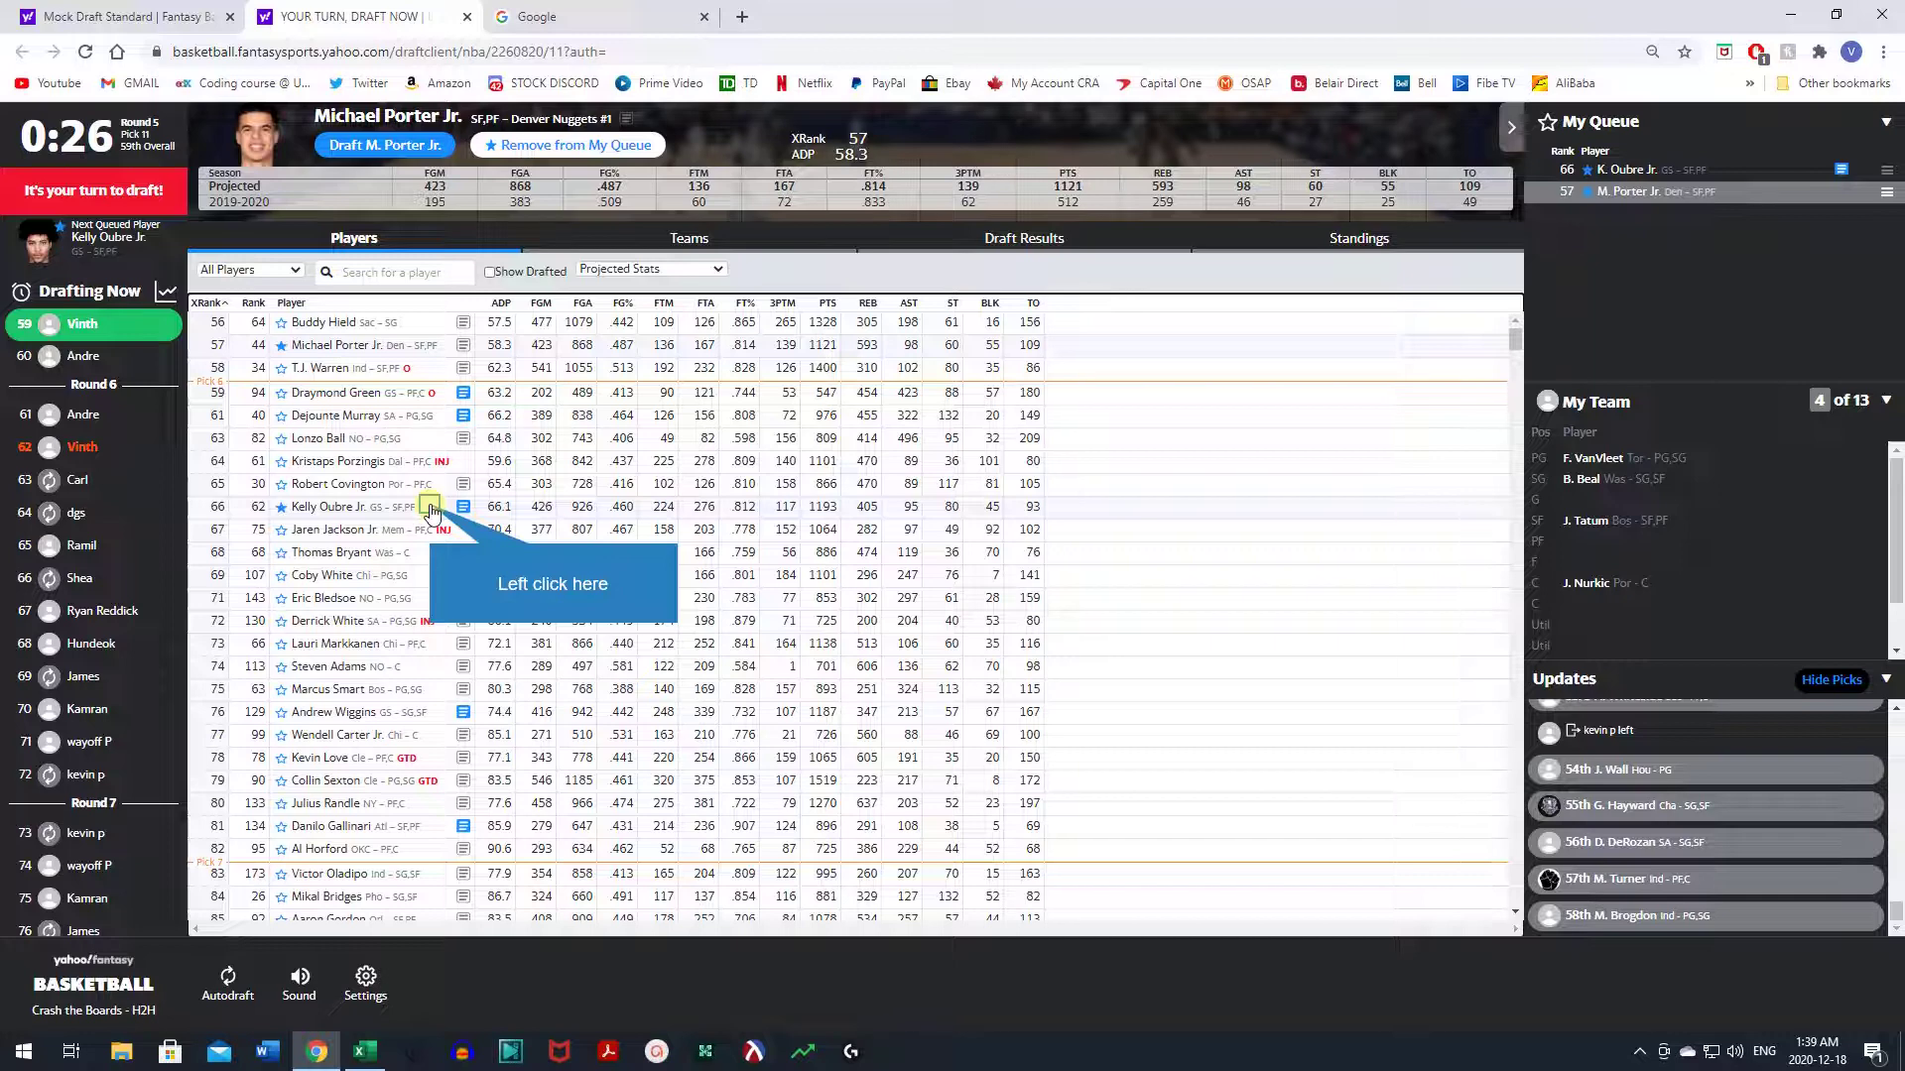
- Compare the projected stats of queued forwards Kelly Oubre Jr. and Michael Porter Jr., and draft Porter with the round 5 pick
left_click(430, 508)
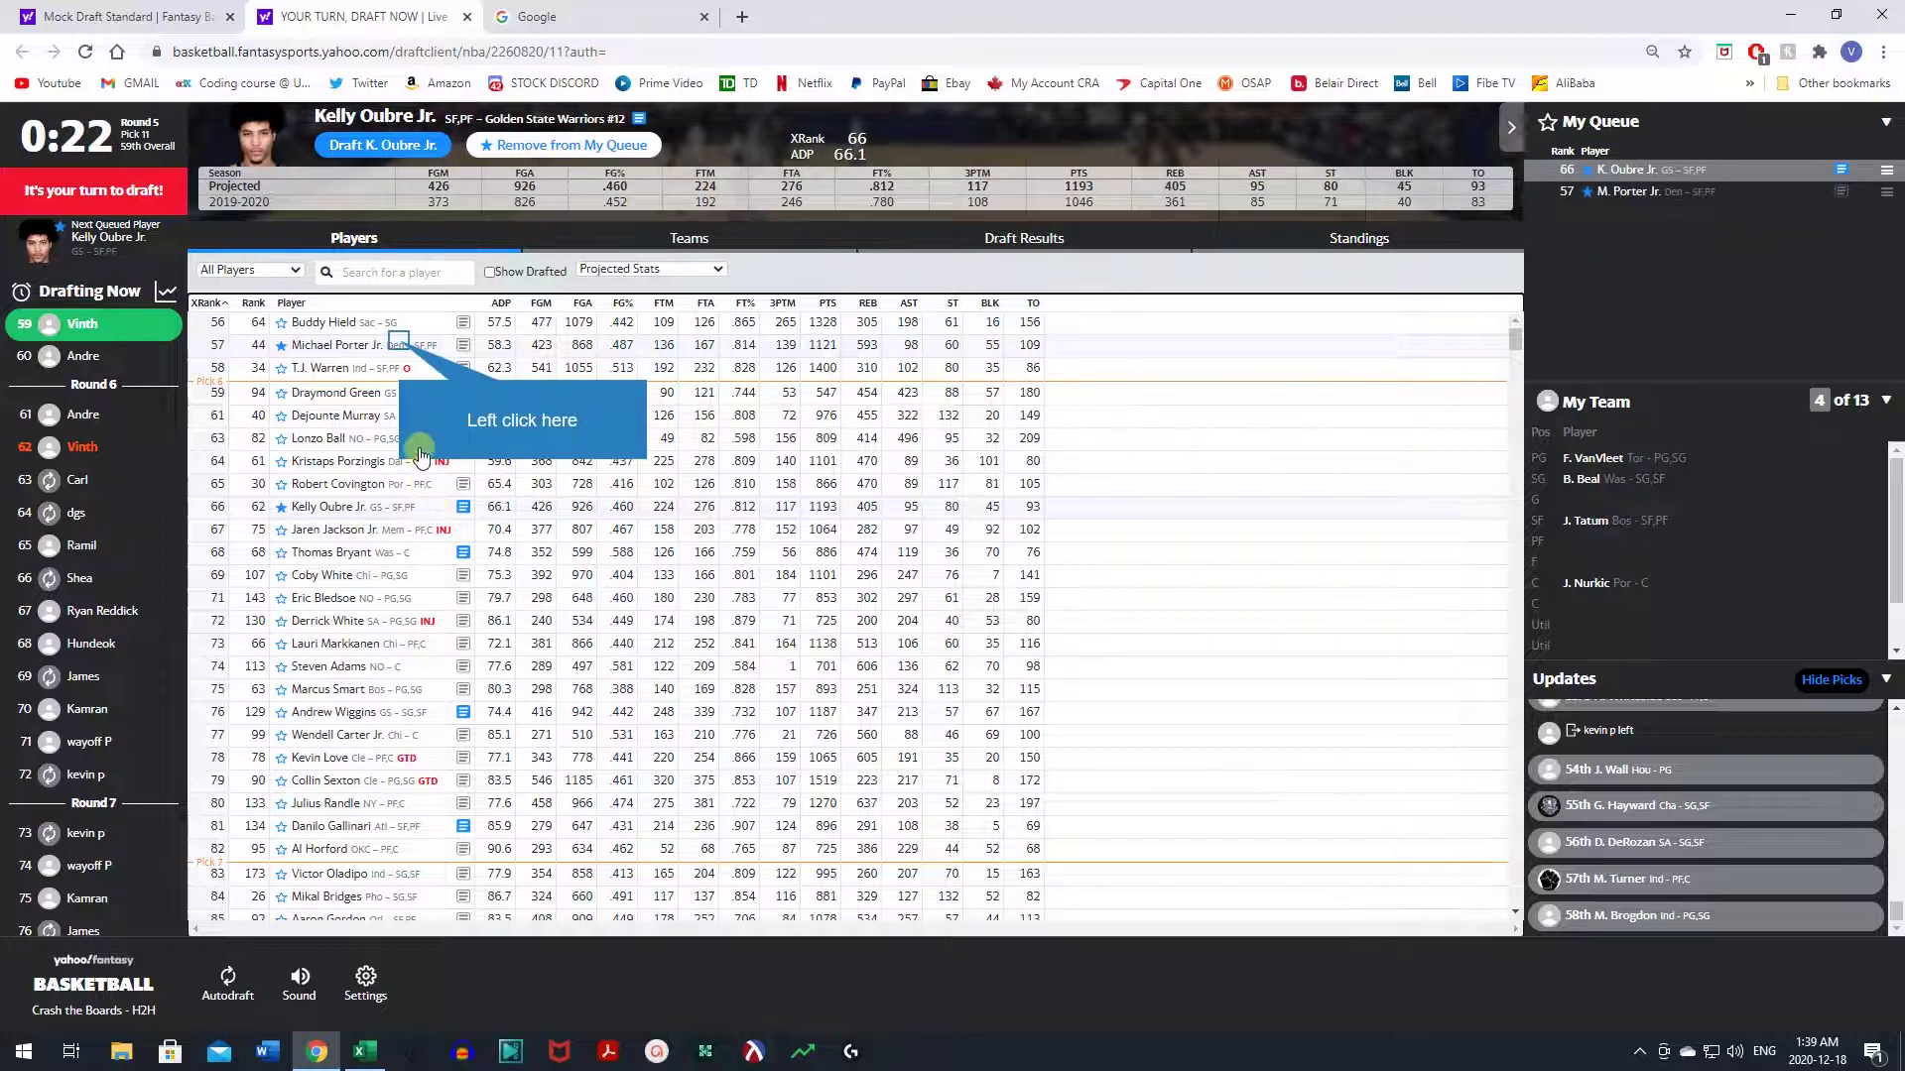
left_click(397, 344)
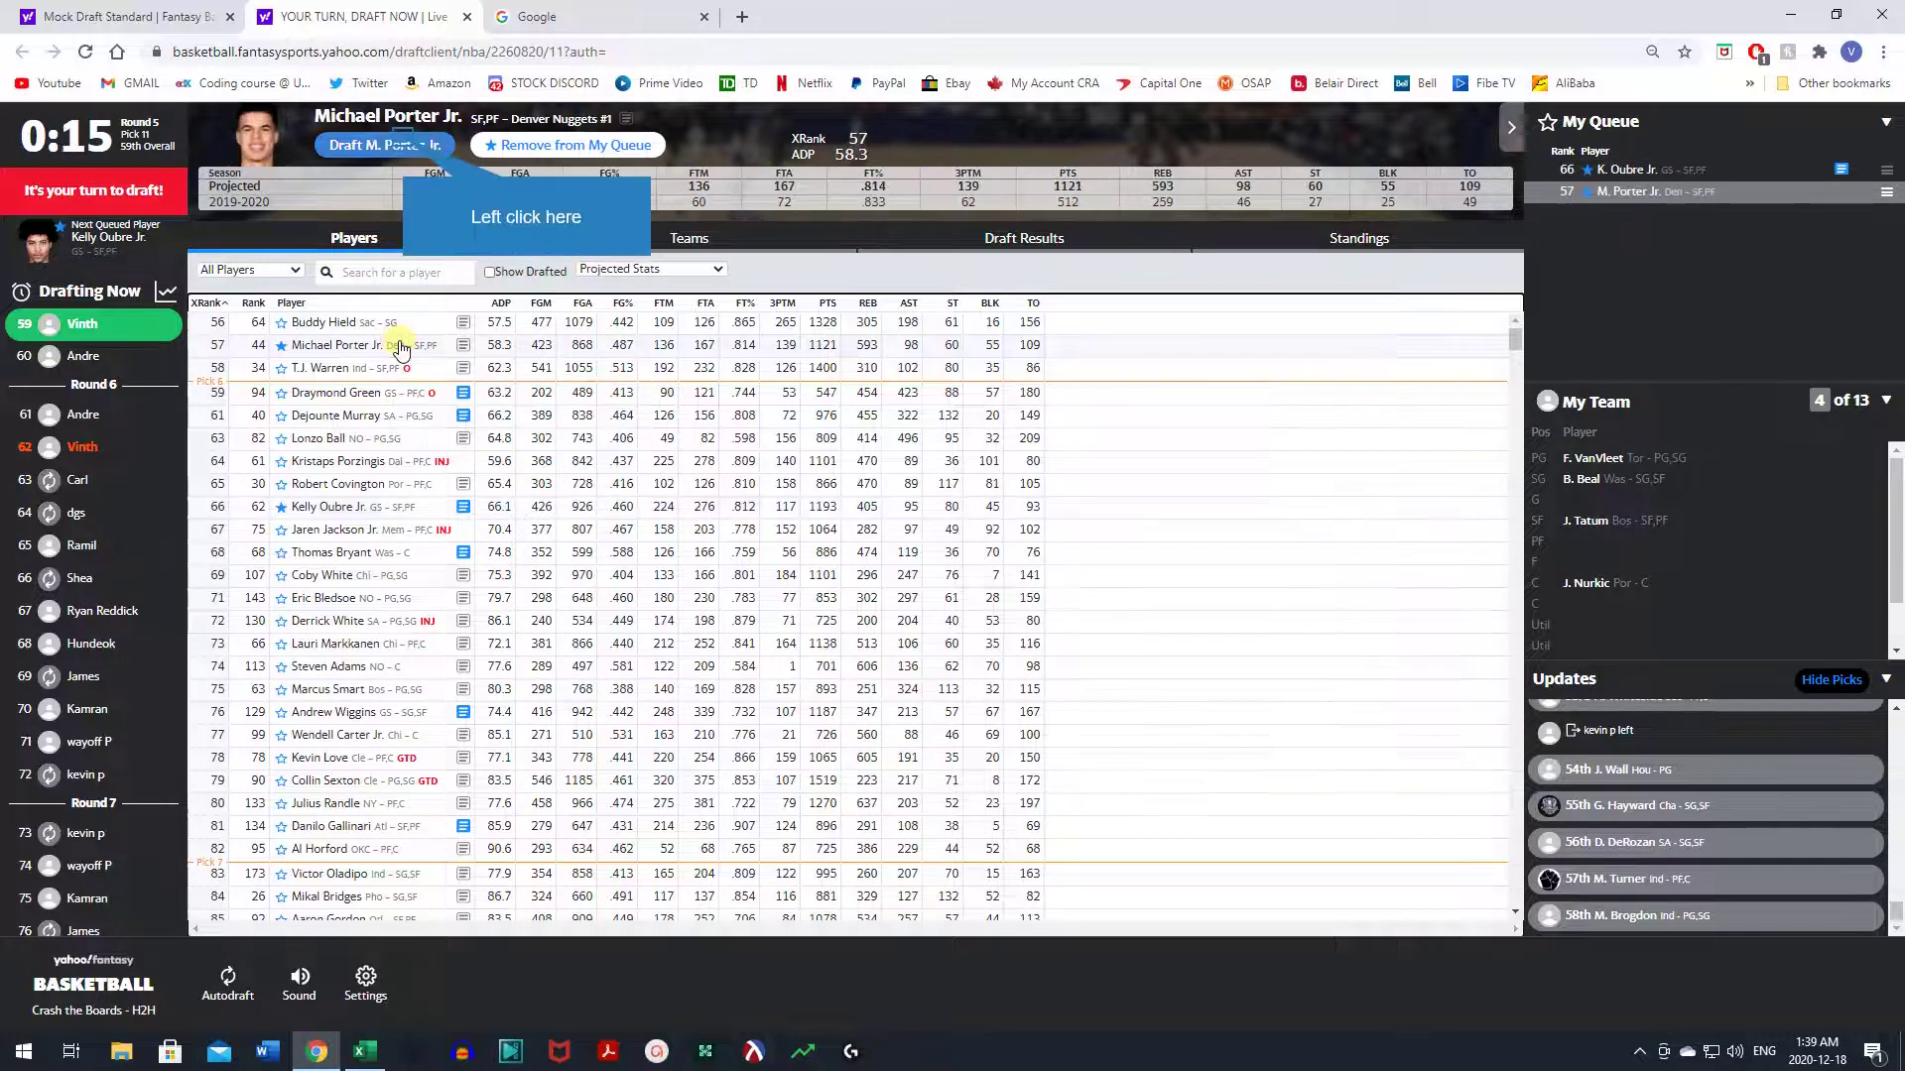
left_click(404, 146)
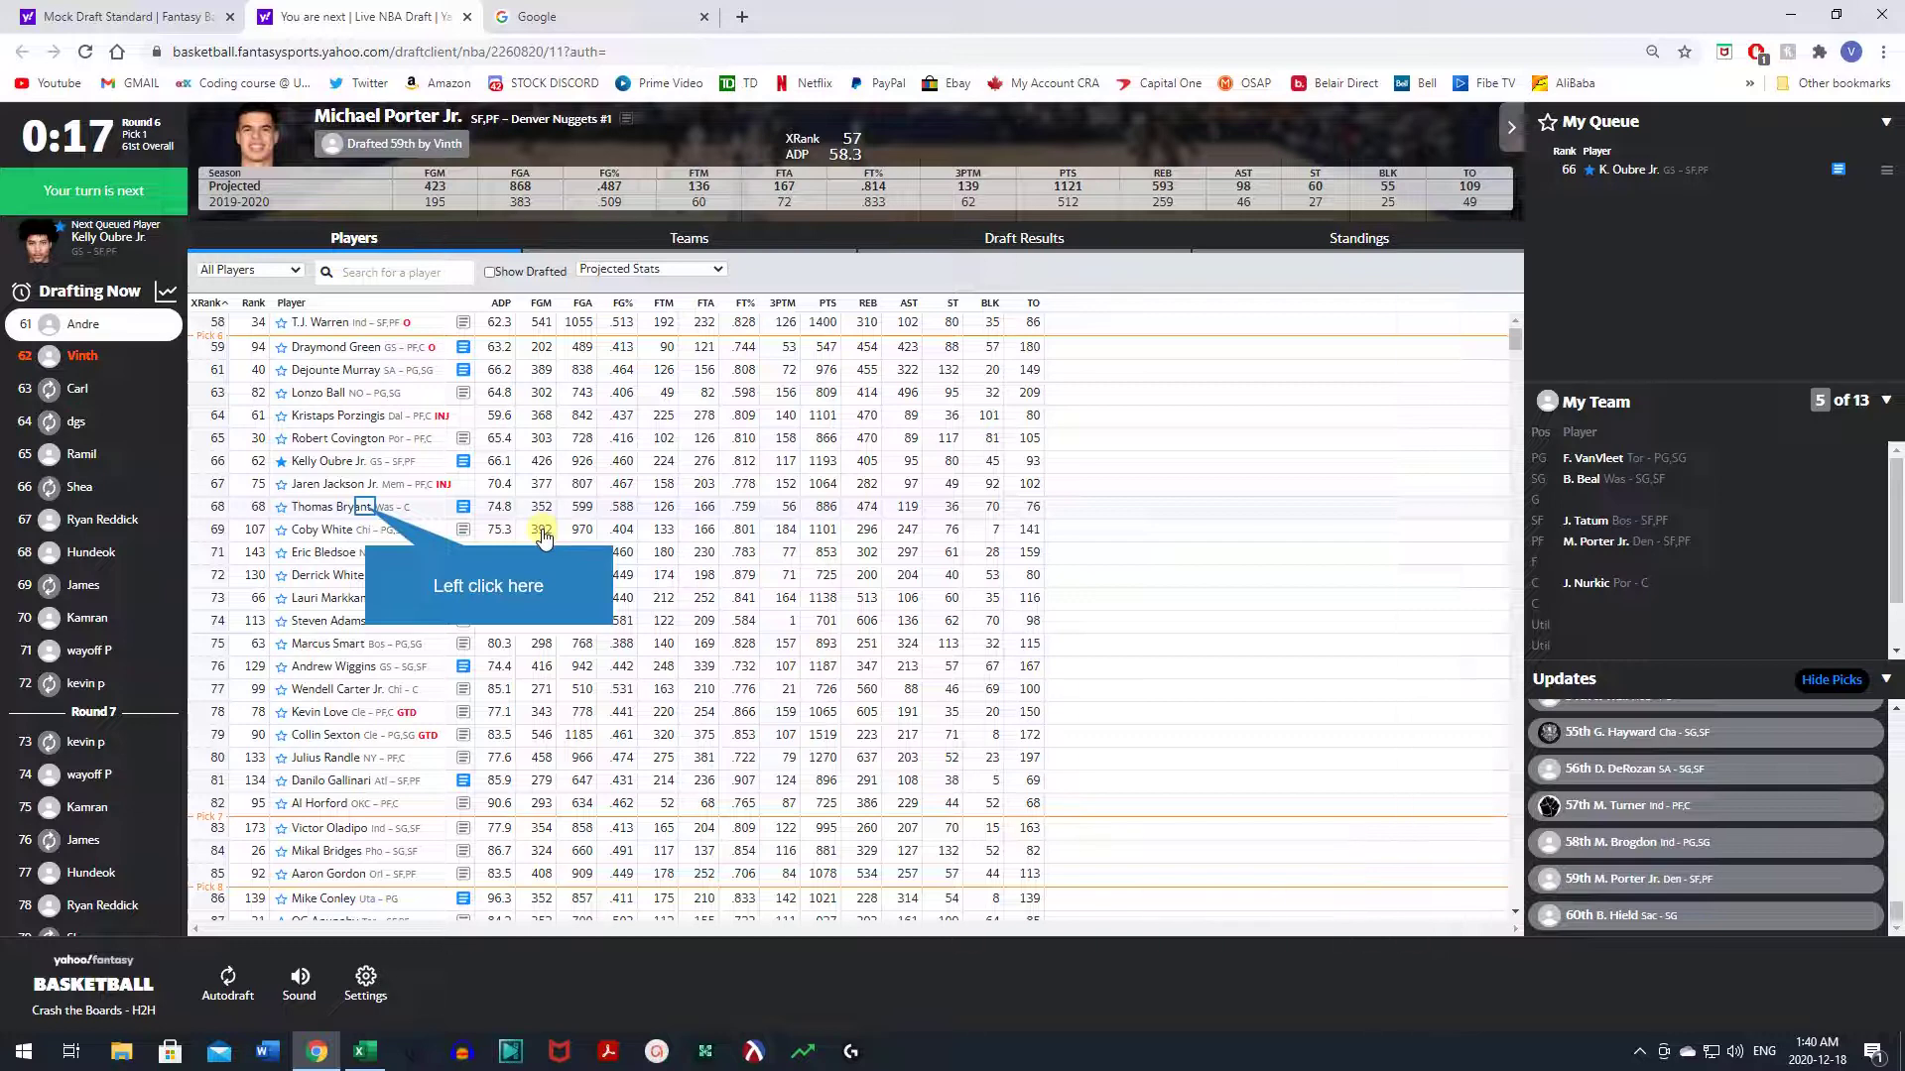
- Review the projected stats of Thomas Bryant, Coby White and Eric Bledsoe as candidates for the round 6 pick
left_click(364, 510)
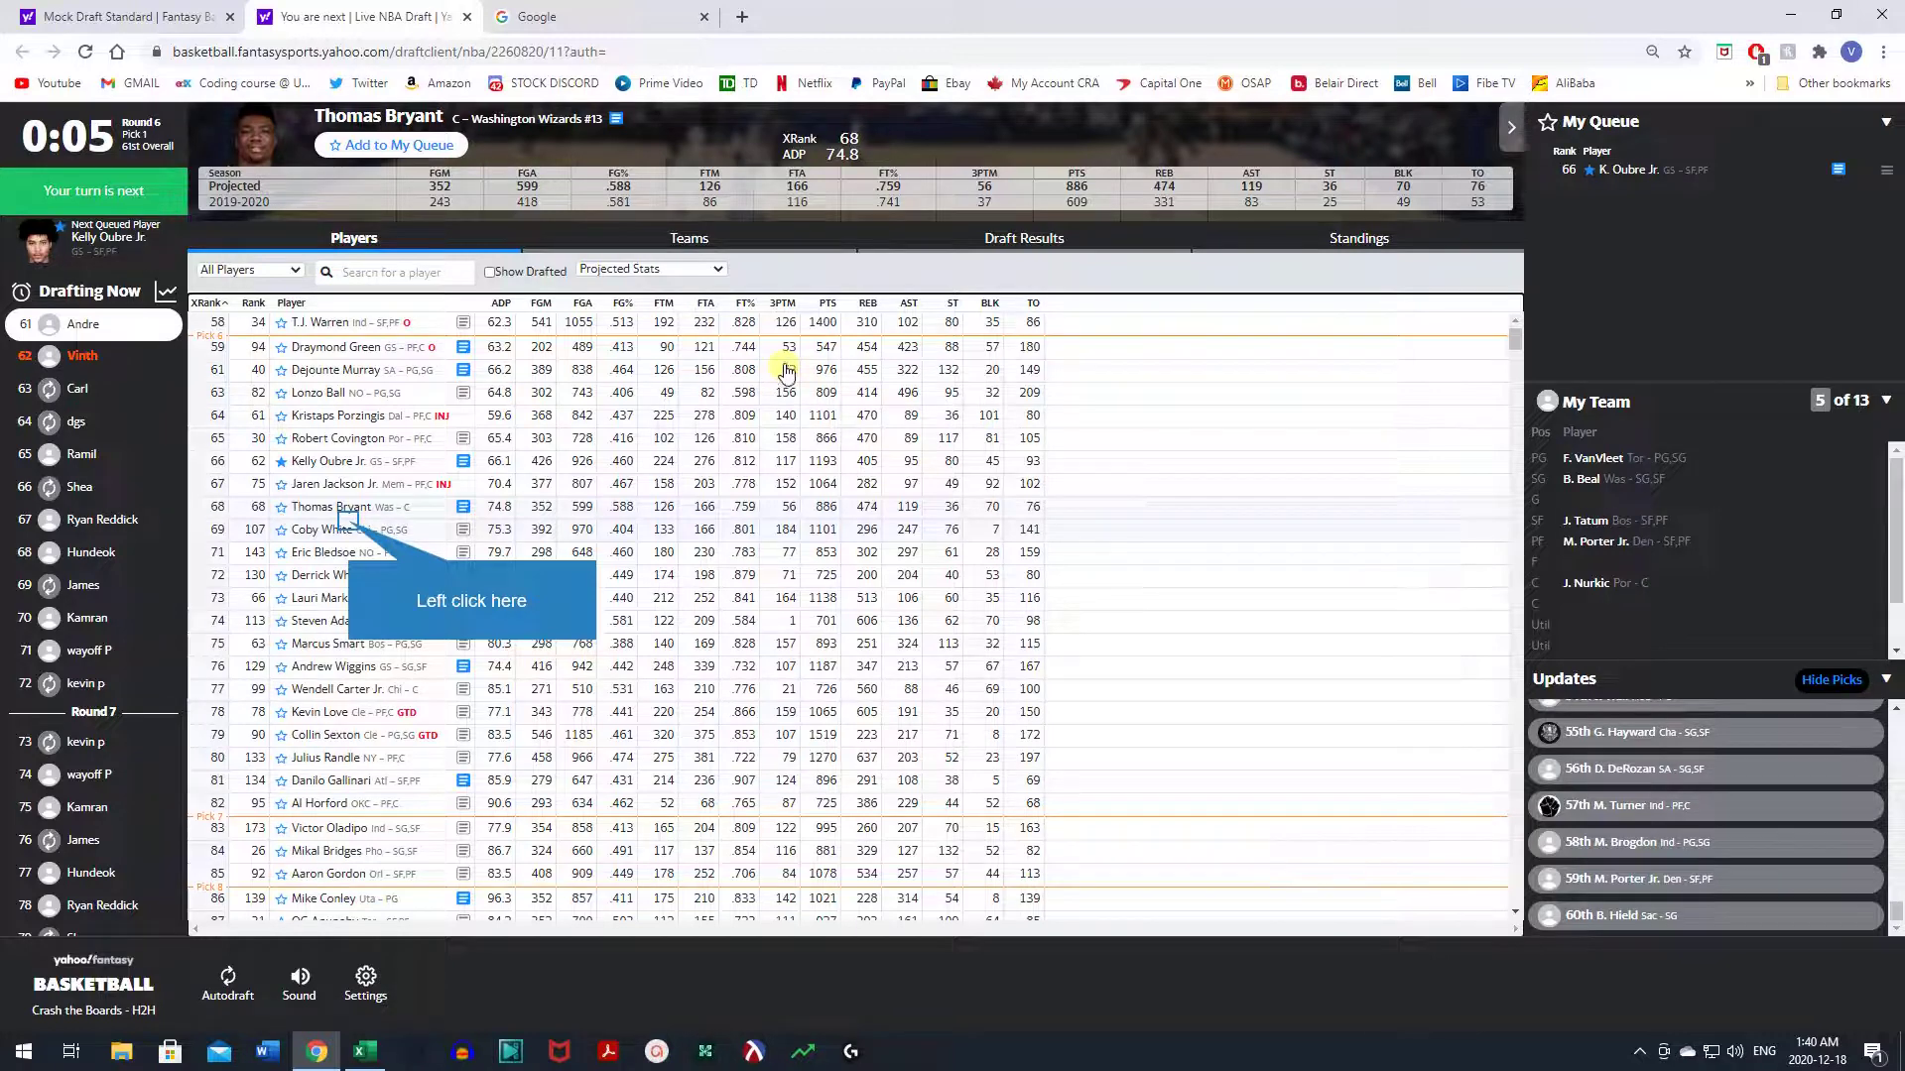
left_click(349, 529)
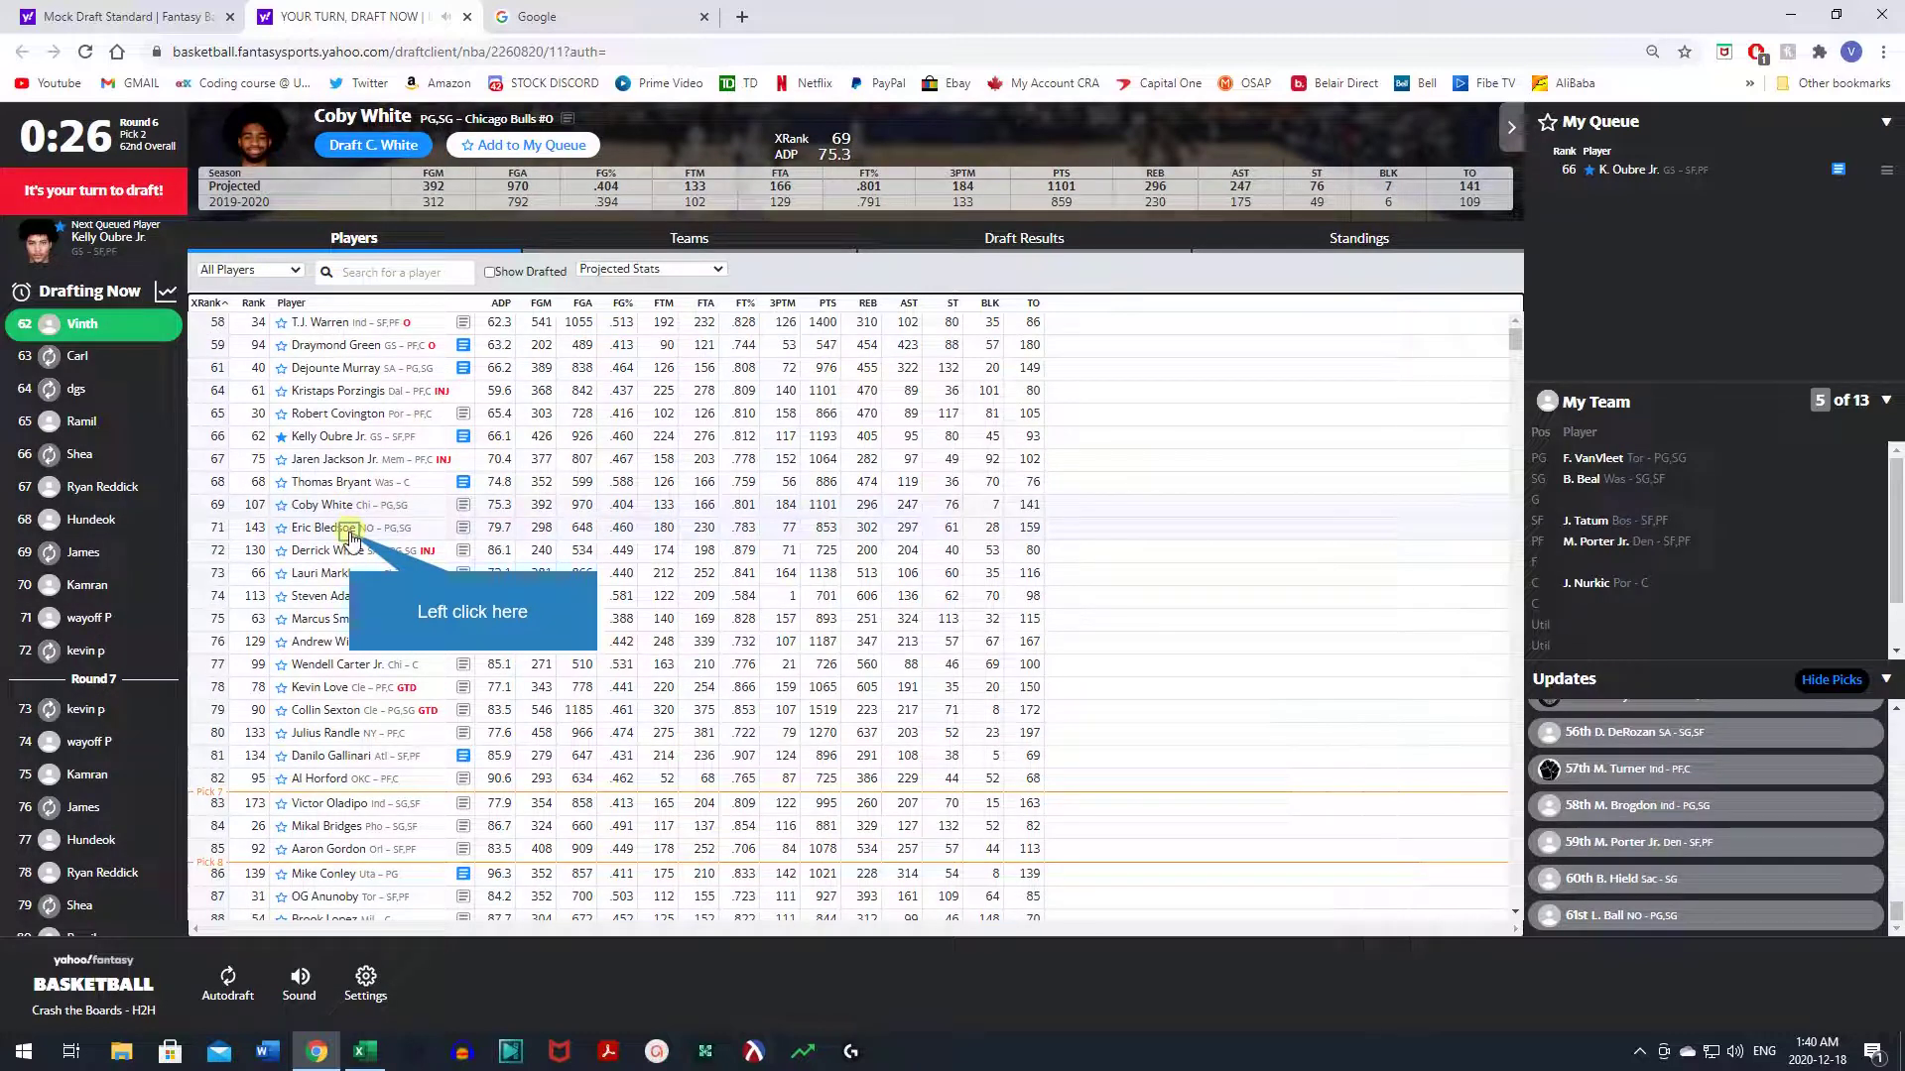
left_click(349, 533)
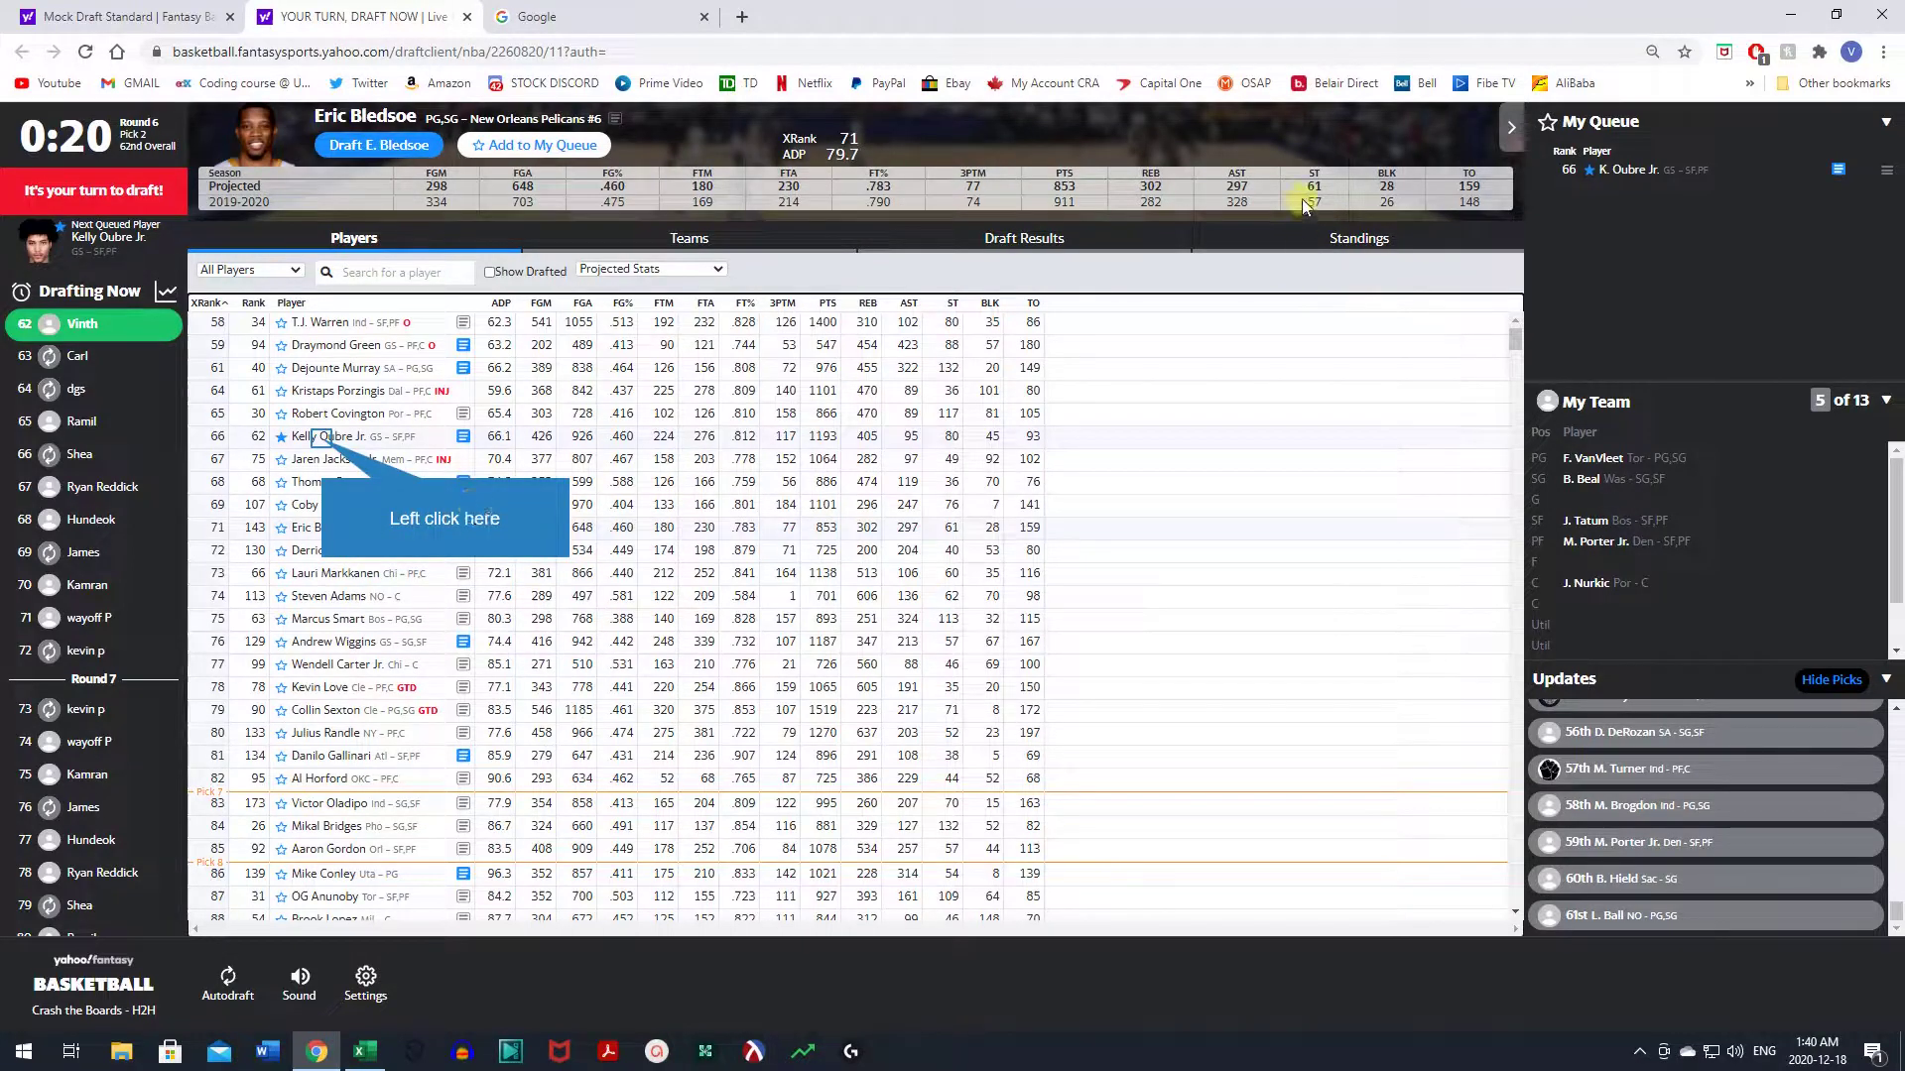
- Compare Kelly Oubre Jr. with Indiana forward T.J. Warren, and draft Oubre with the round 6 pick
left_click(324, 439)
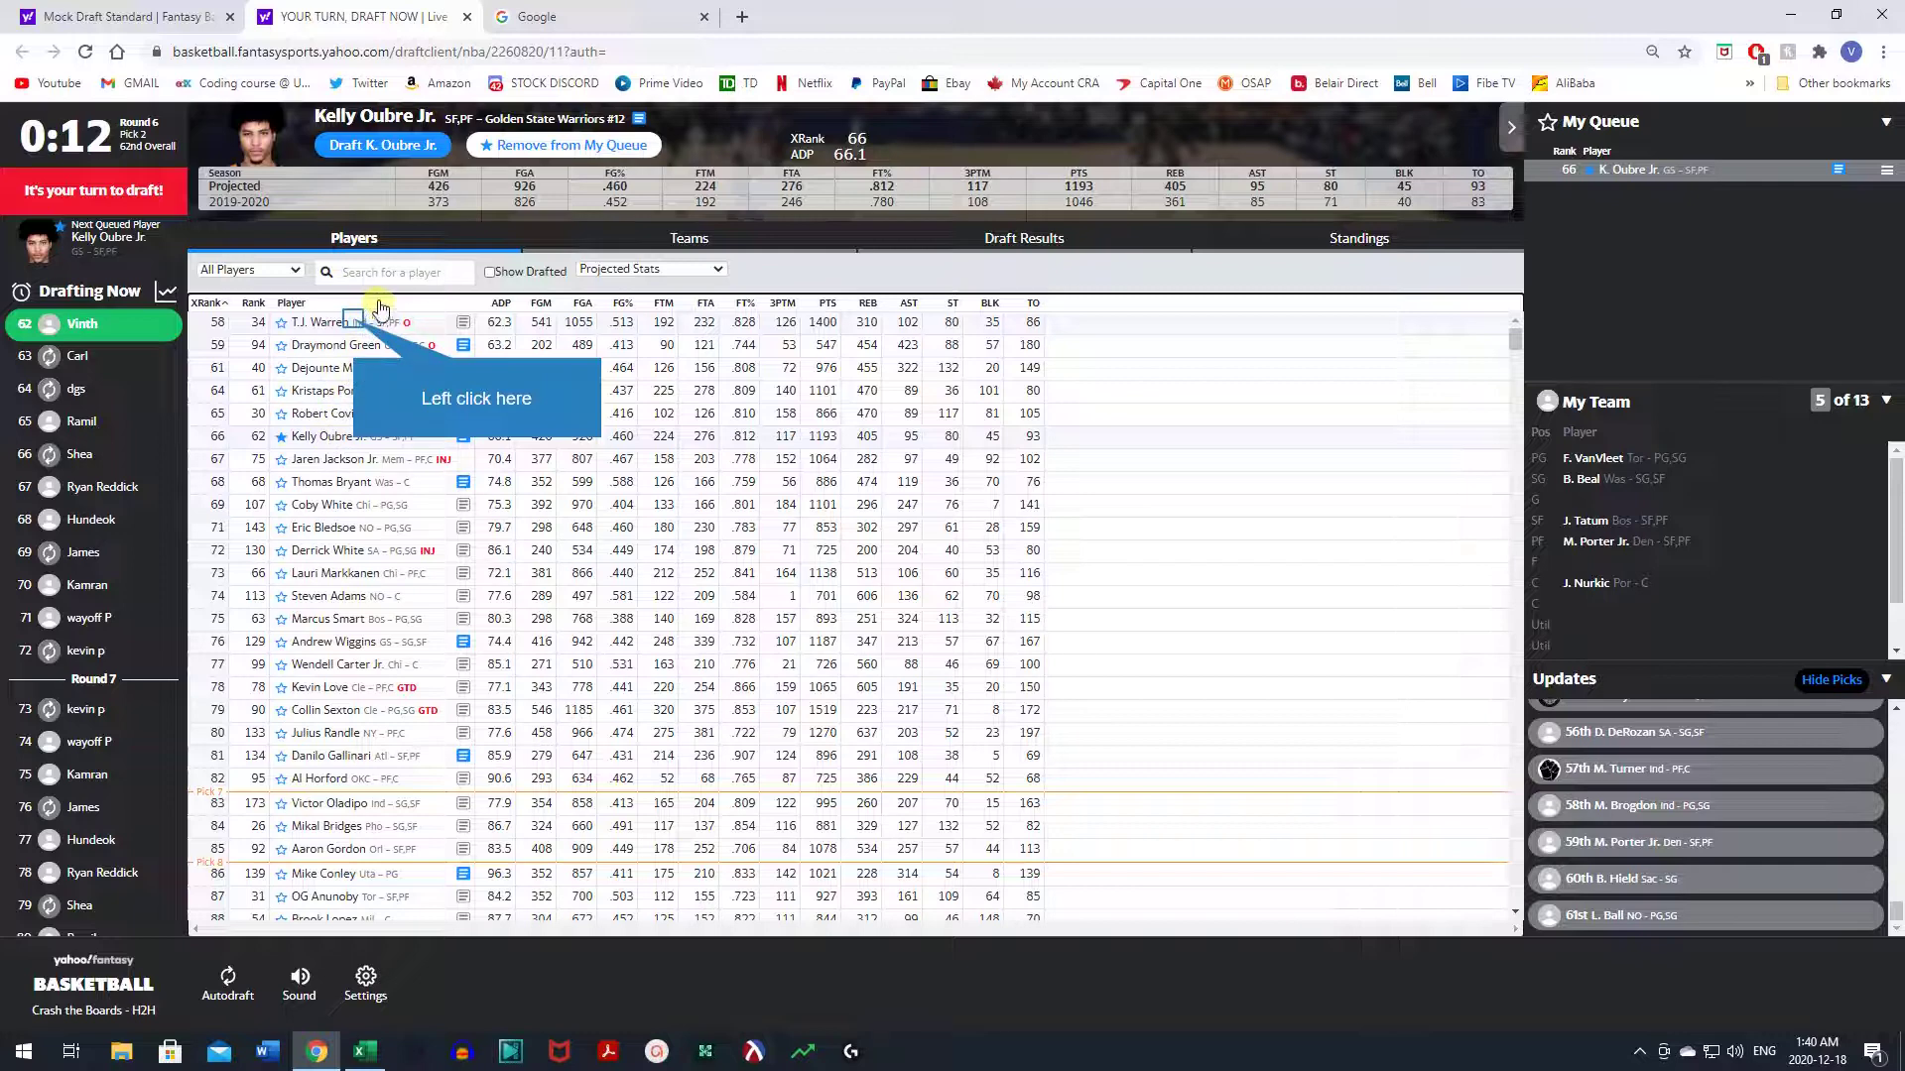
left_click(354, 326)
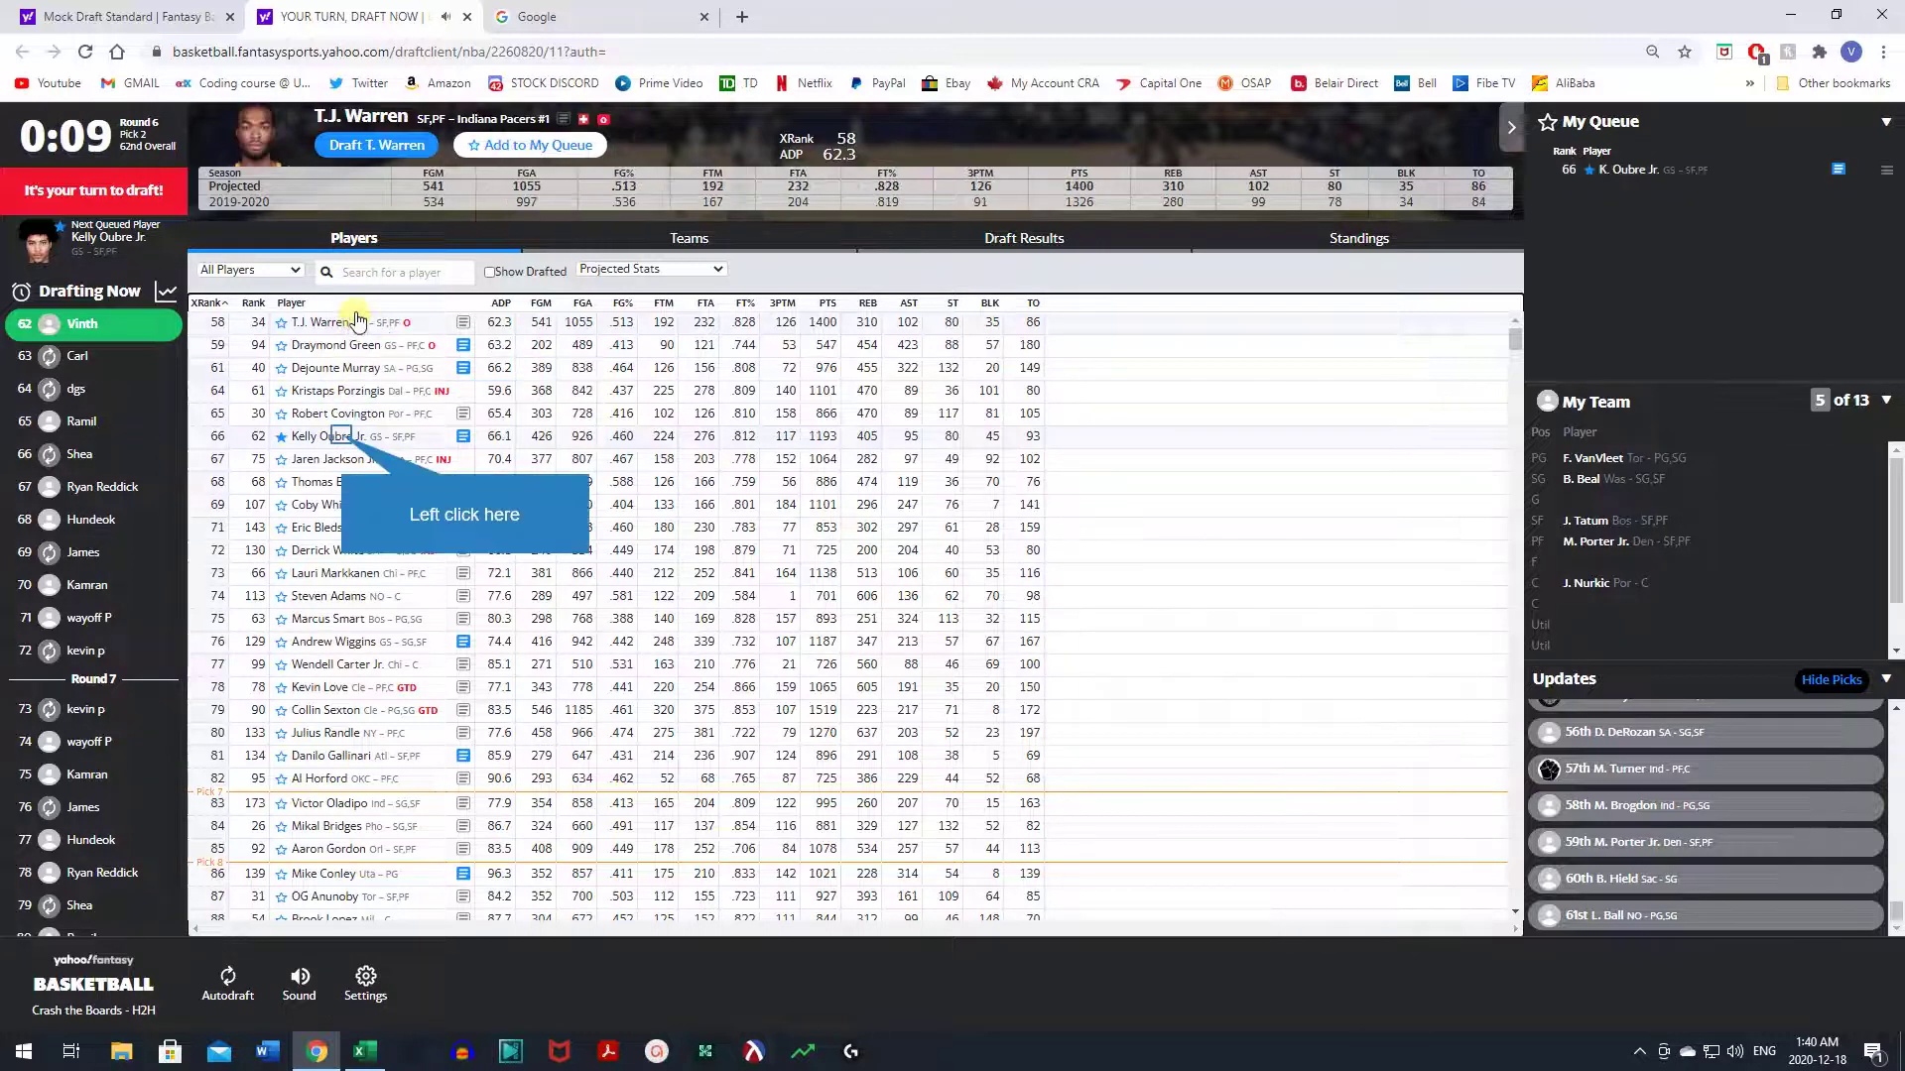
left_click(343, 439)
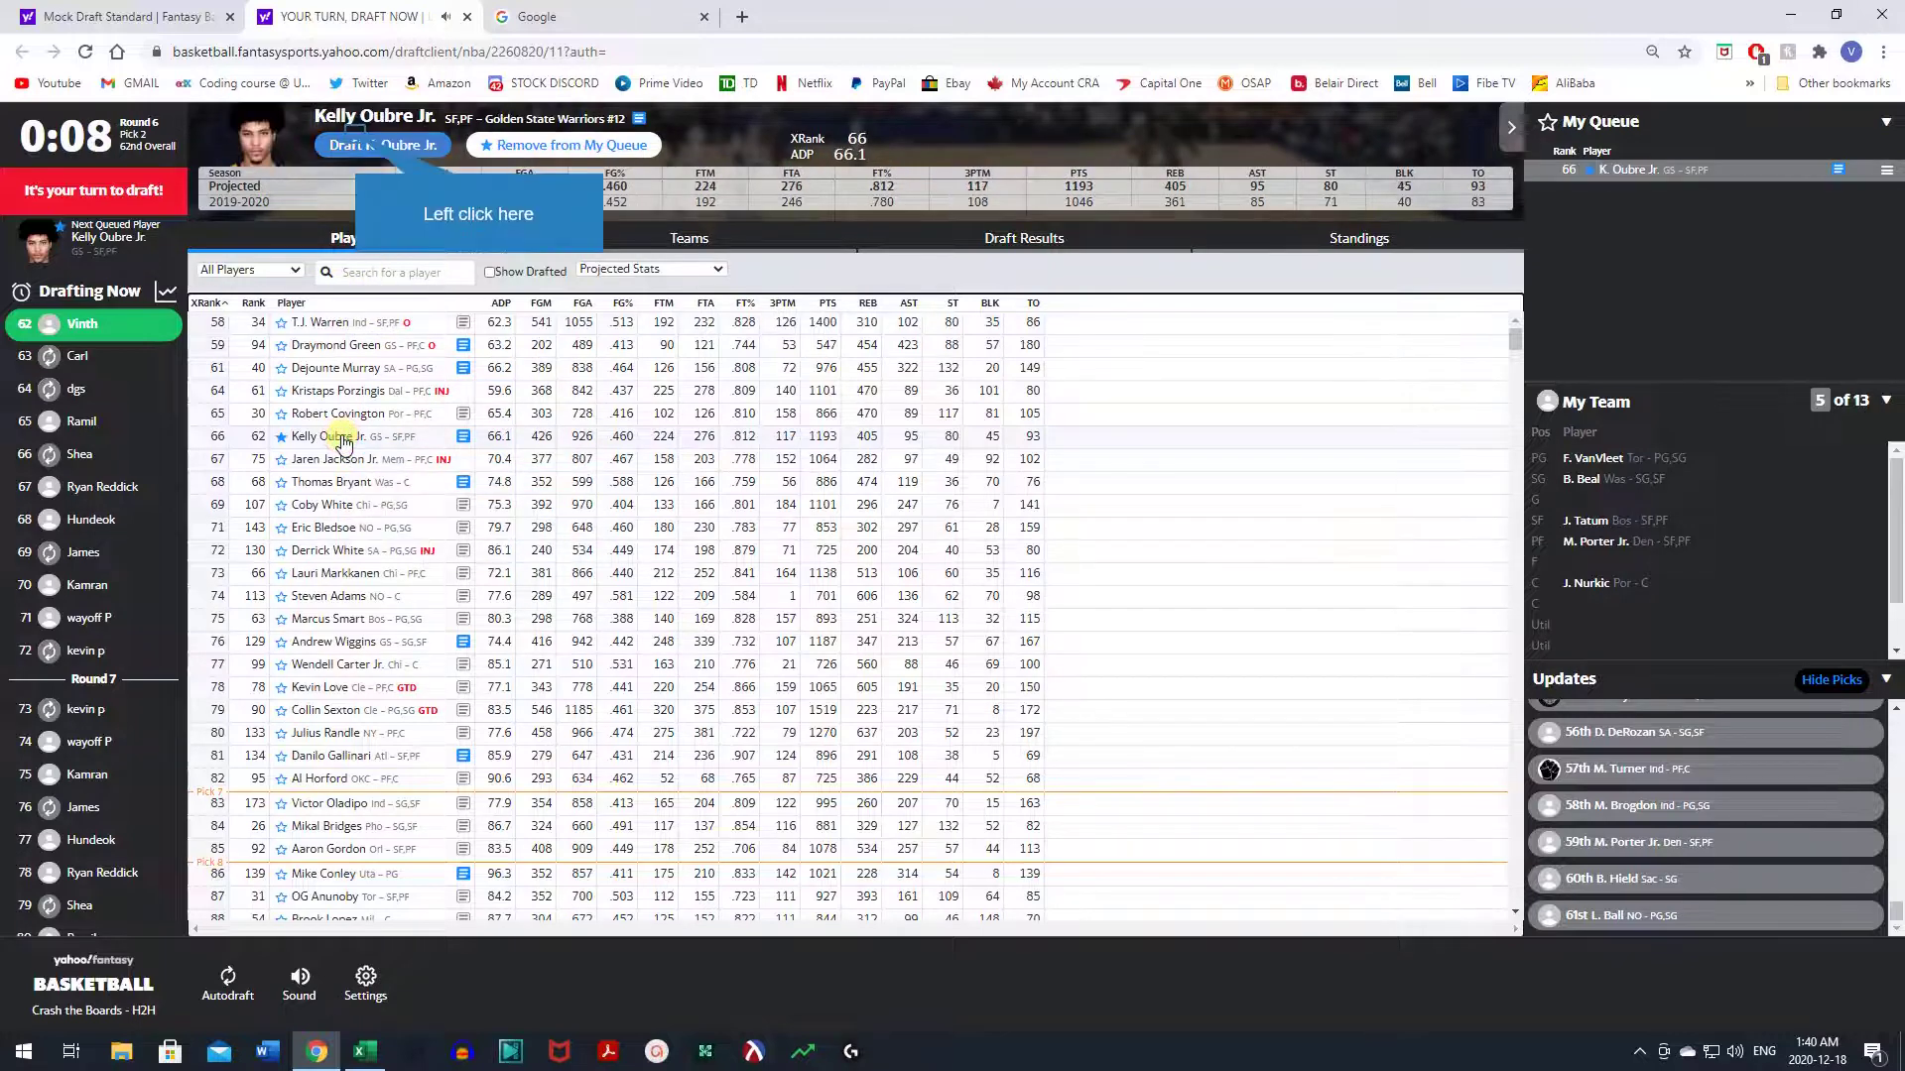
left_click(357, 143)
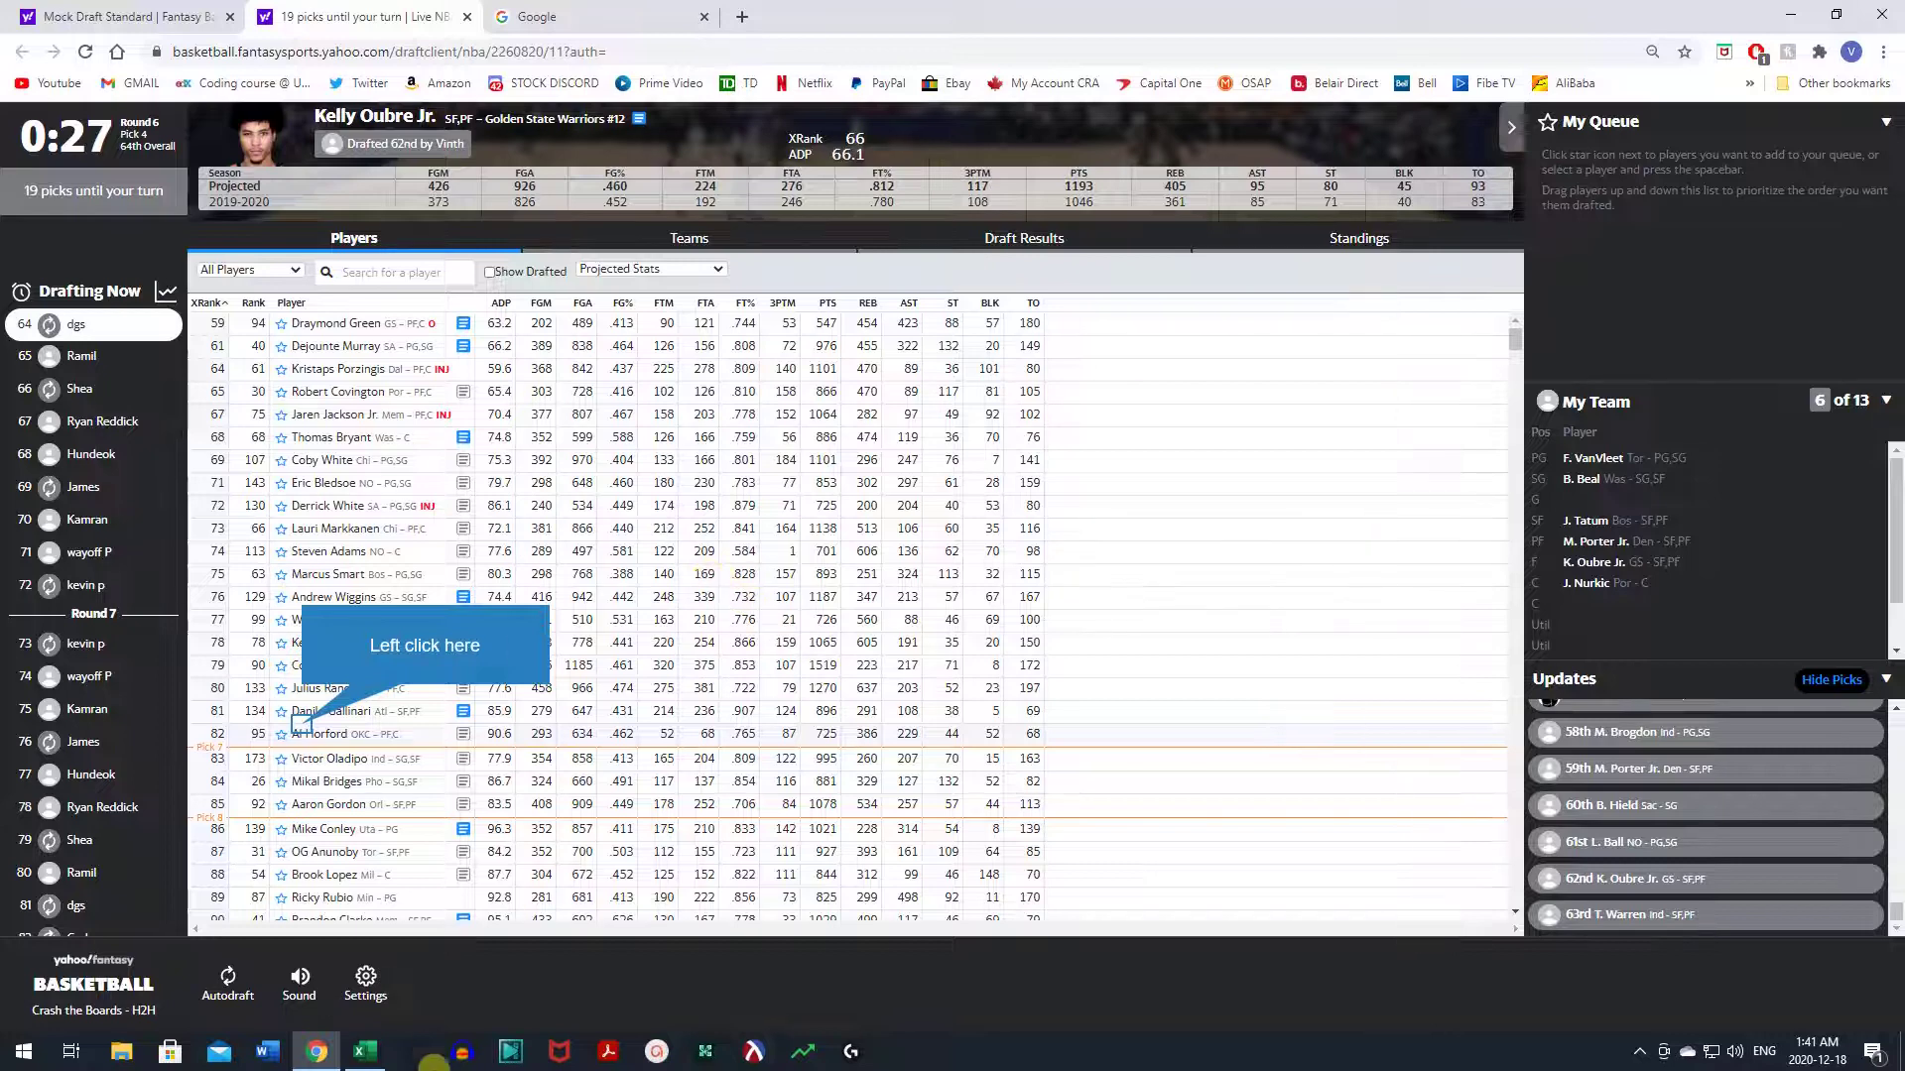
- Add Oklahoma City big man Al Horford and Indiana guard Victor Oladipo to the draft queue
left_click(303, 734)
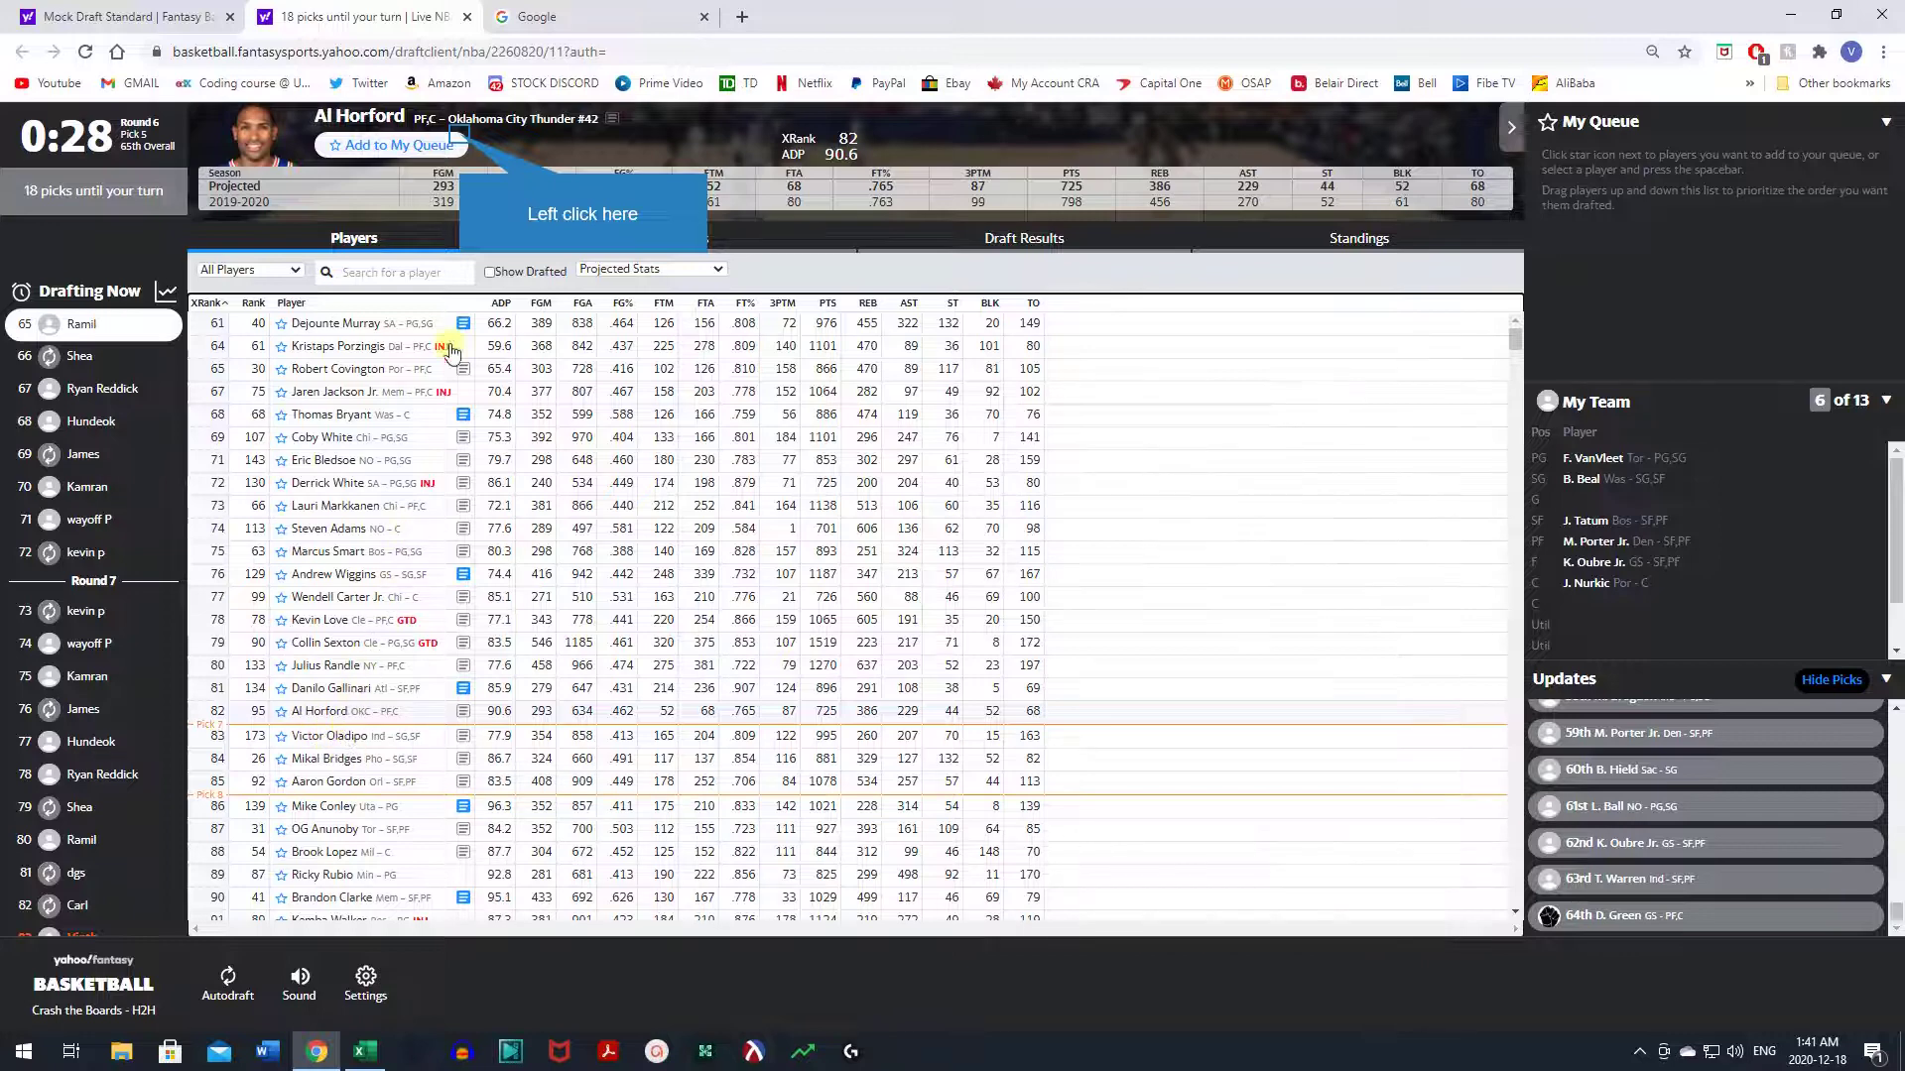
left_click(459, 145)
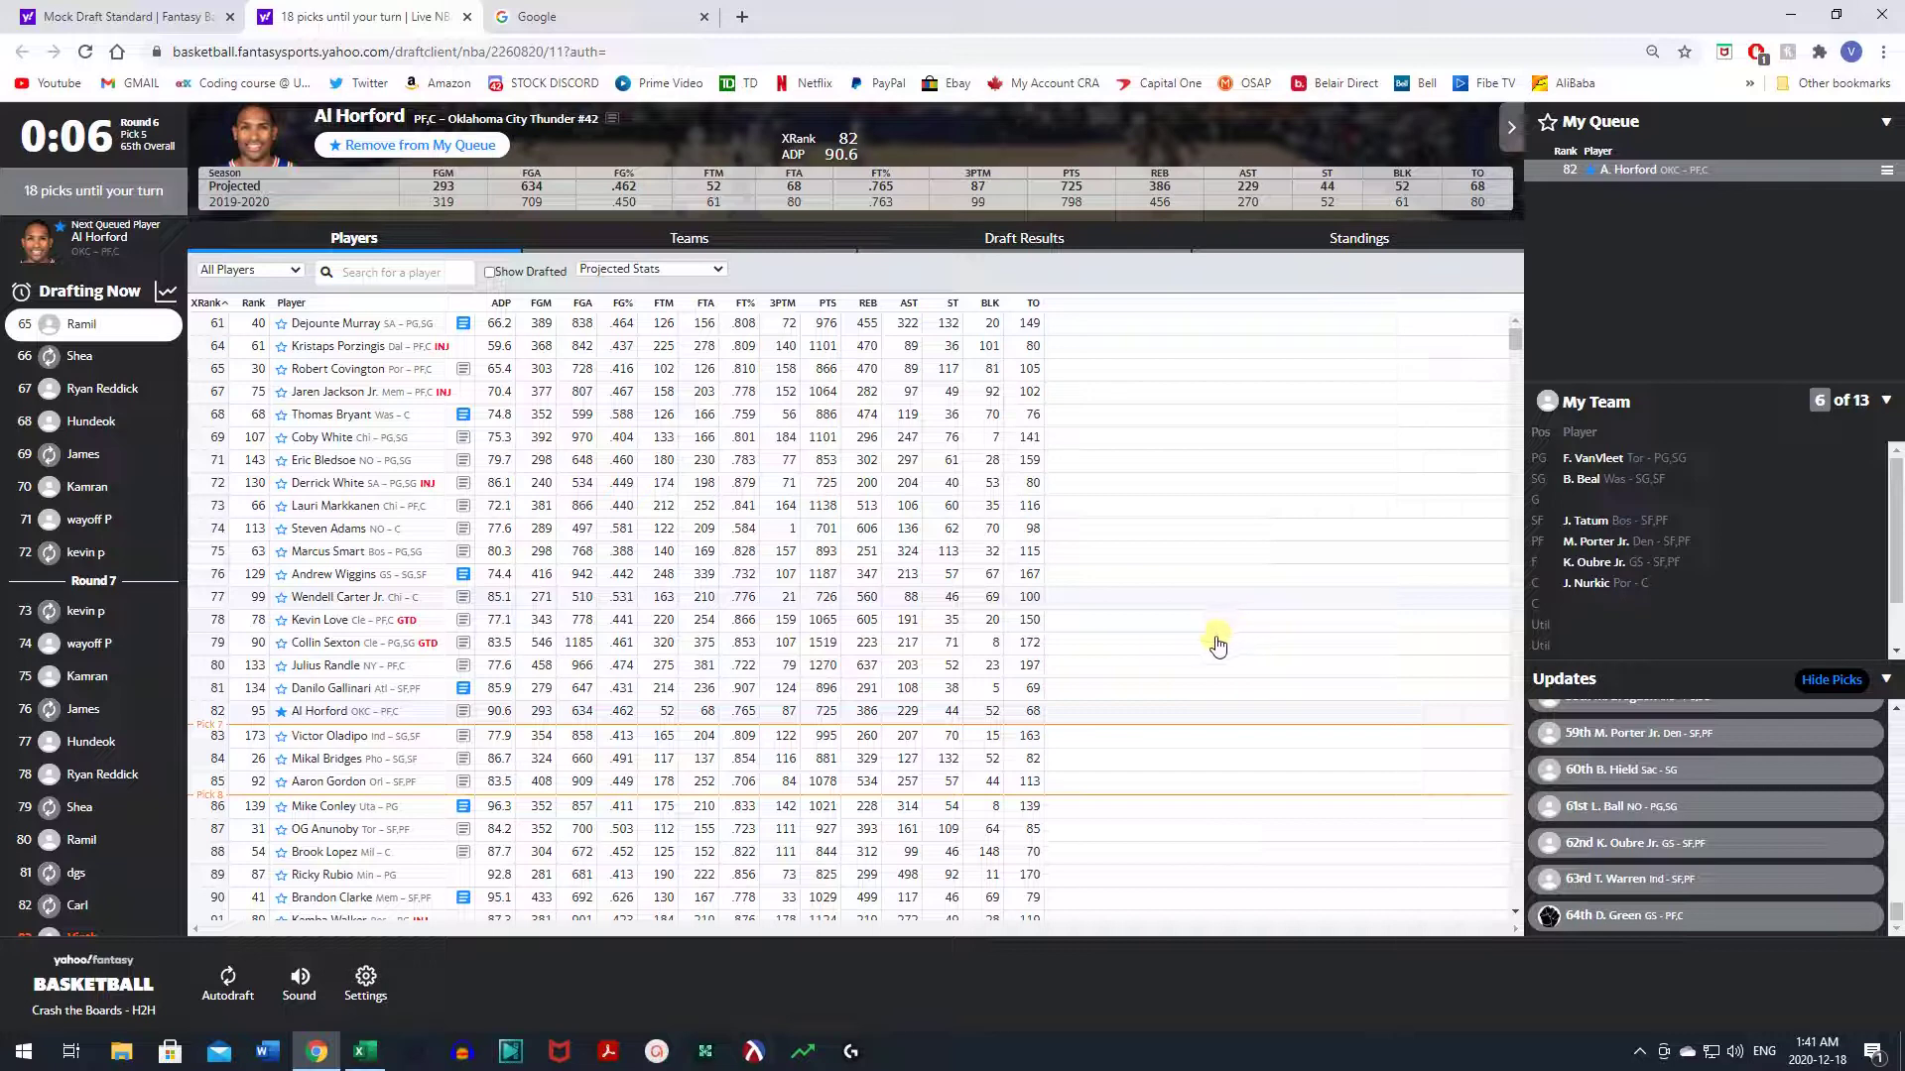
scroll(1184, 658, "down", 1)
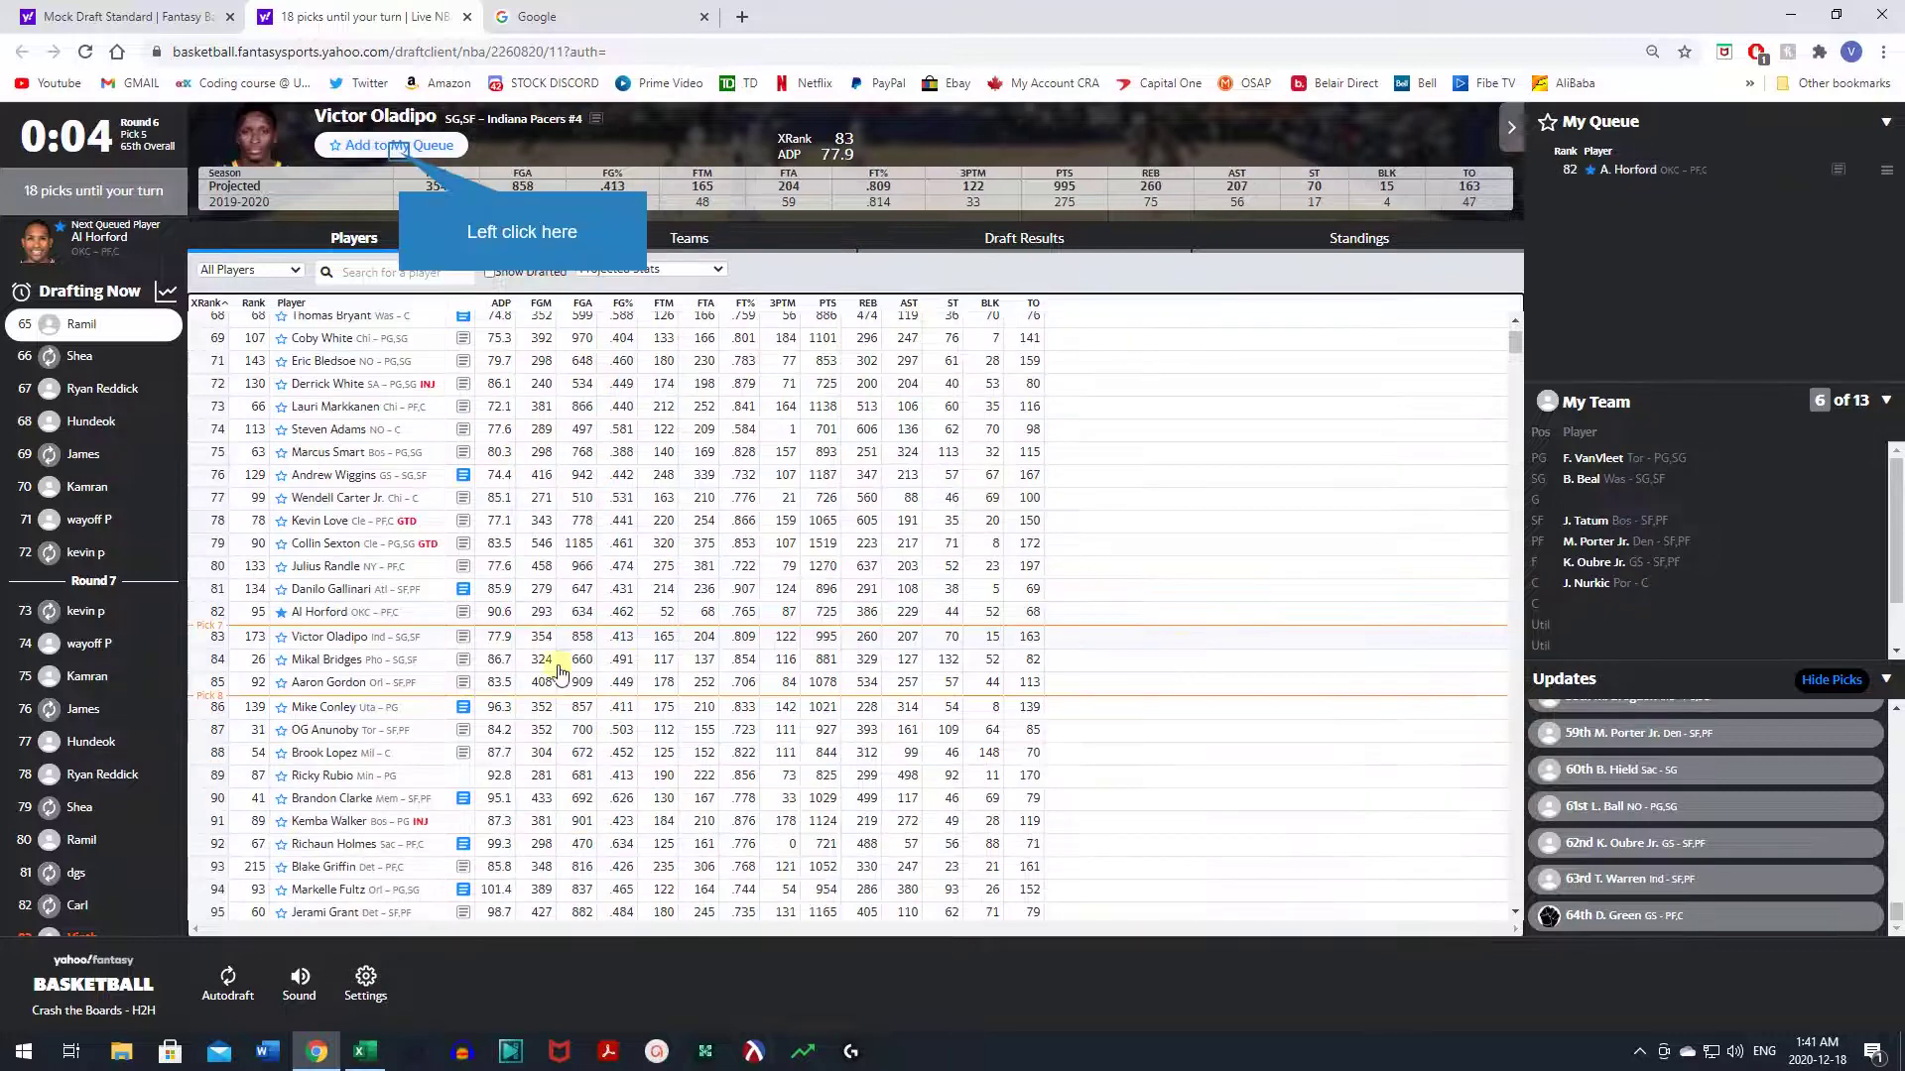
left_click(367, 636)
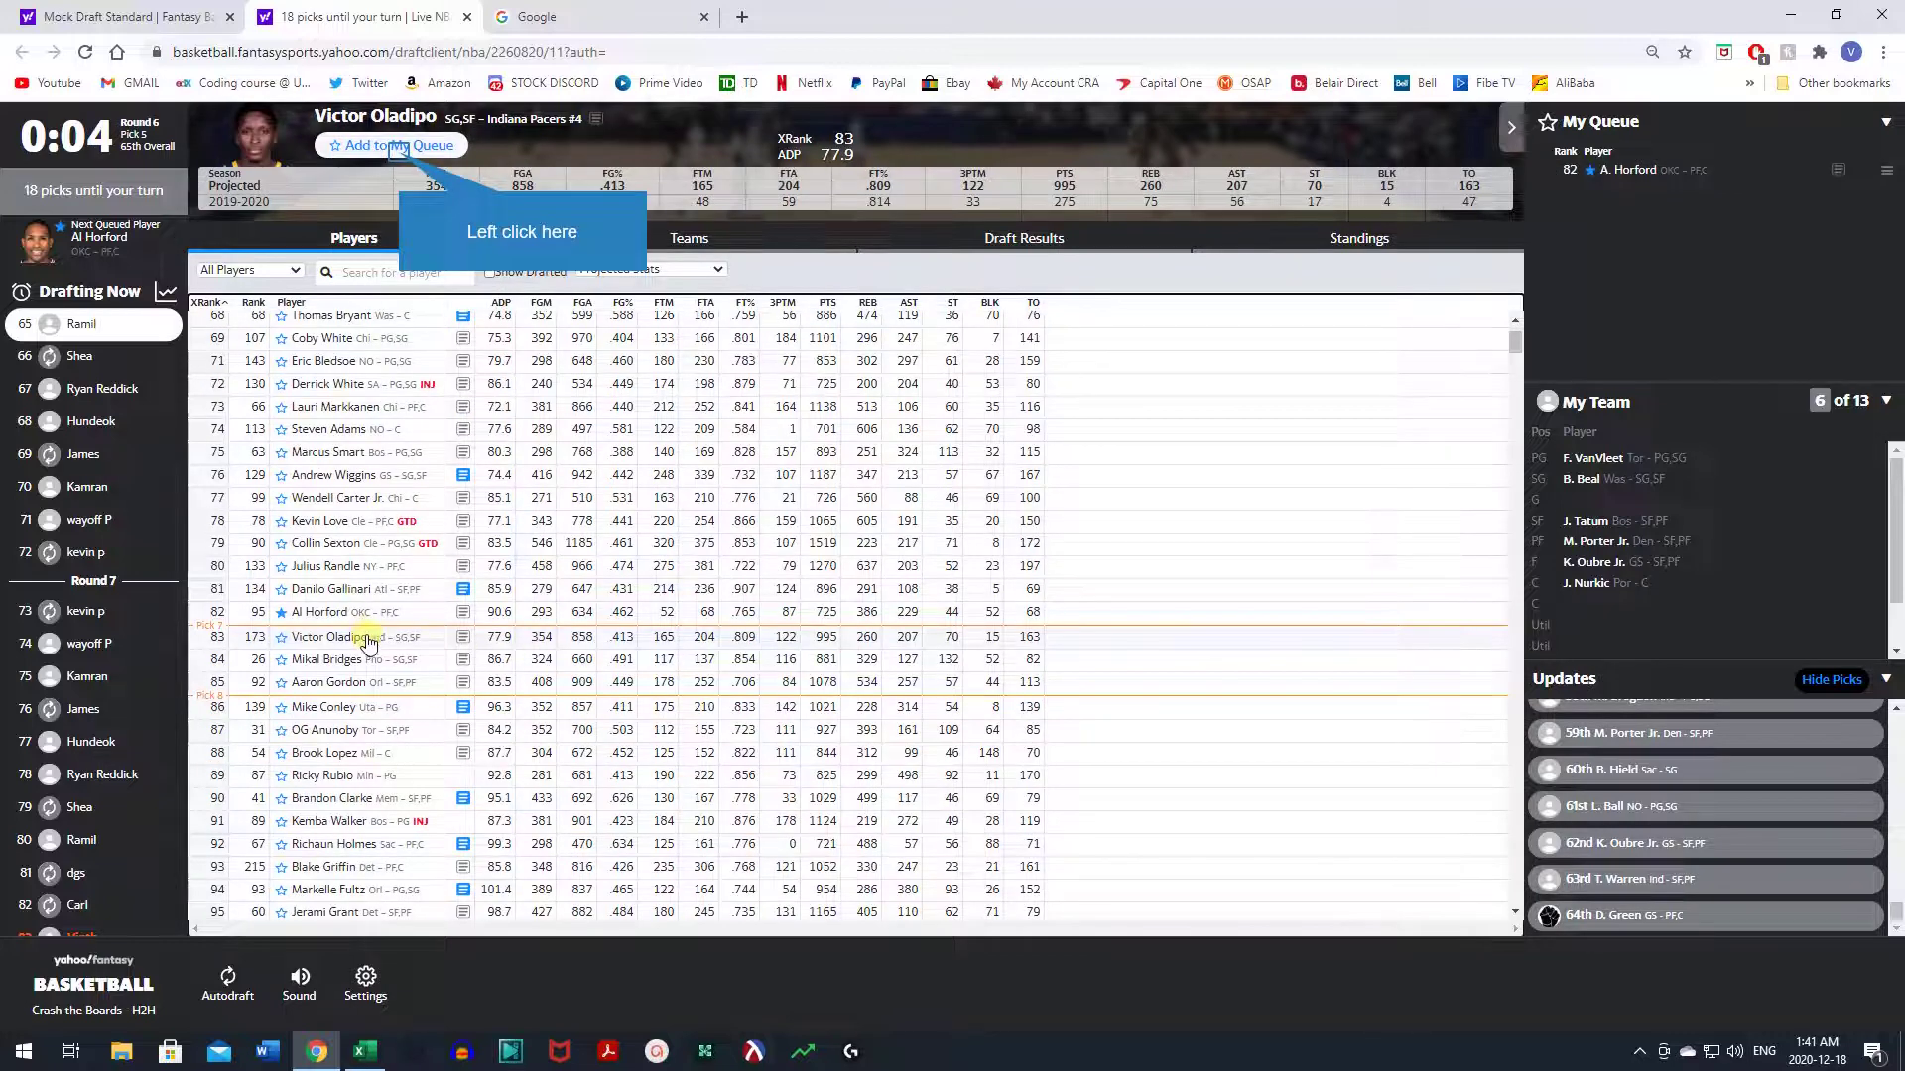
left_click(401, 149)
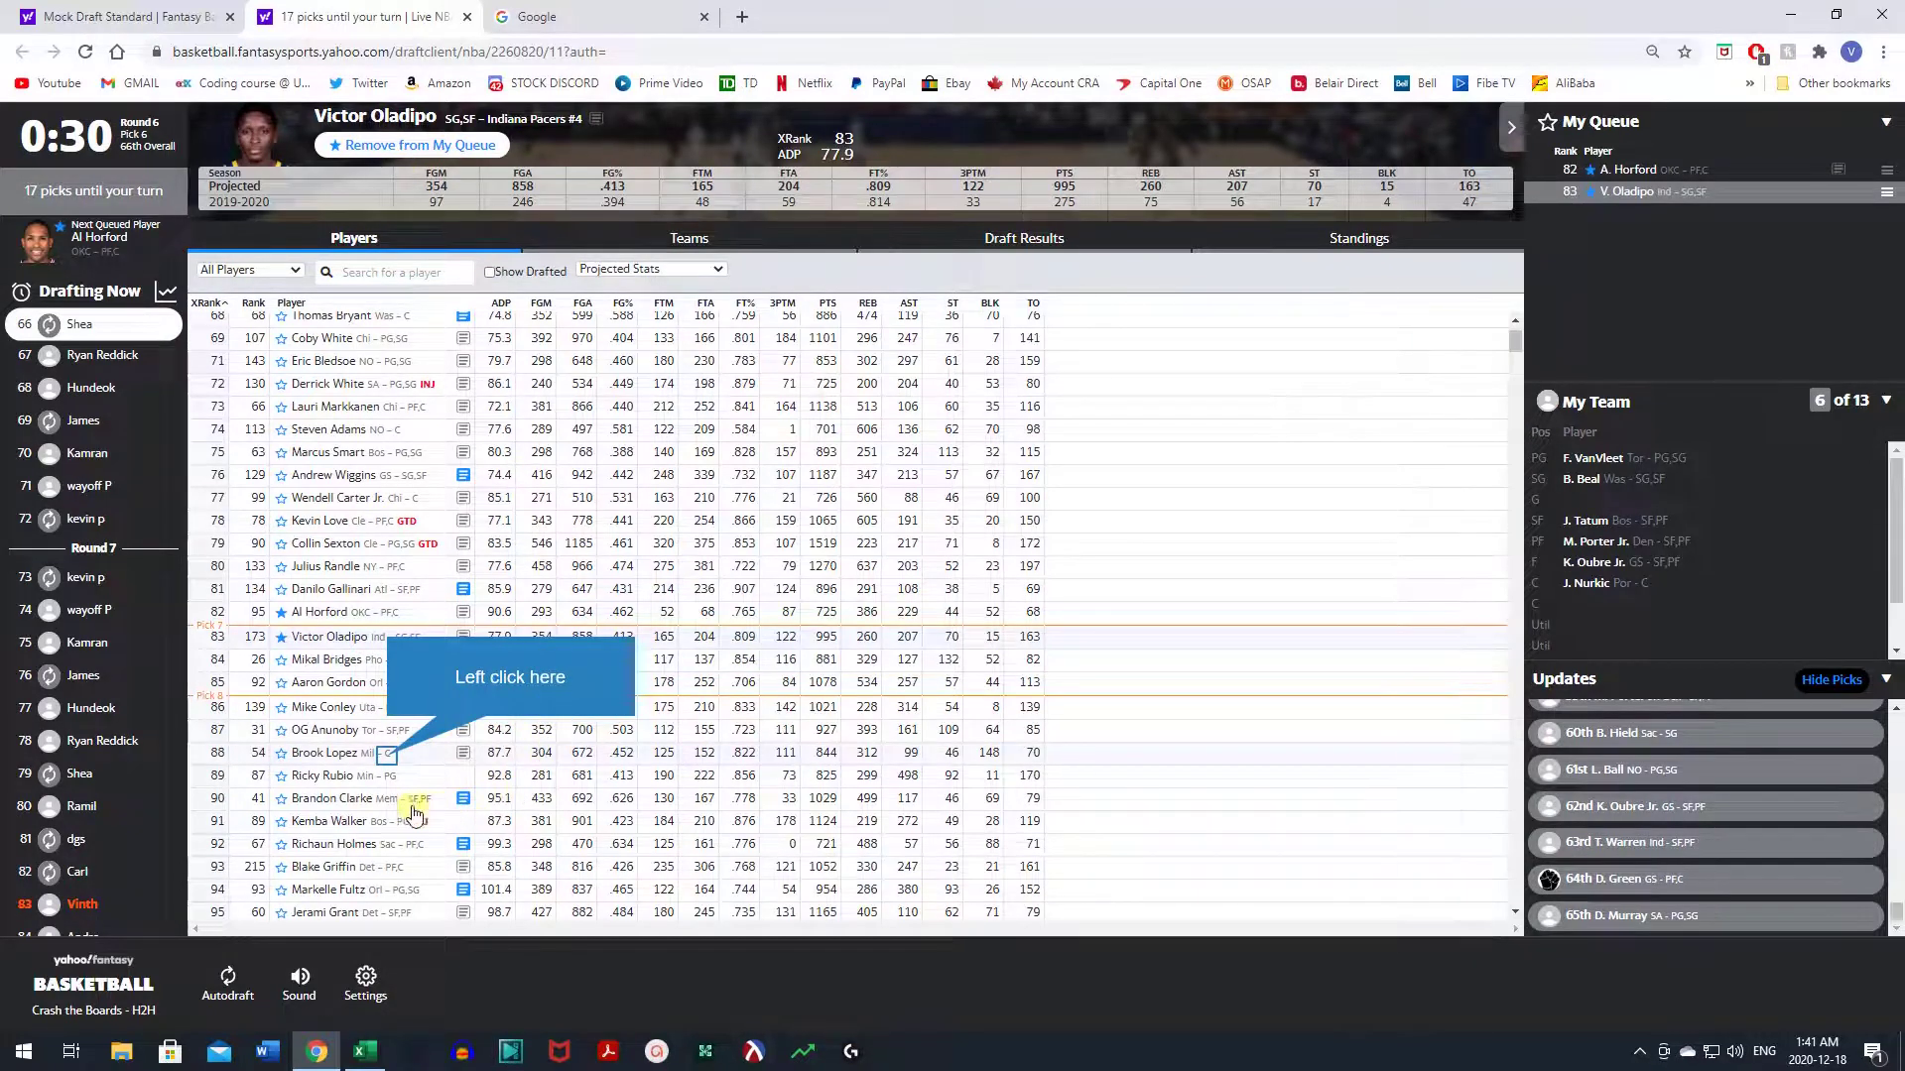
- Look at Milwaukee center Brook Lopez's stats, and add New York big man Nerlens Noel to the draft queue
left_click(387, 759)
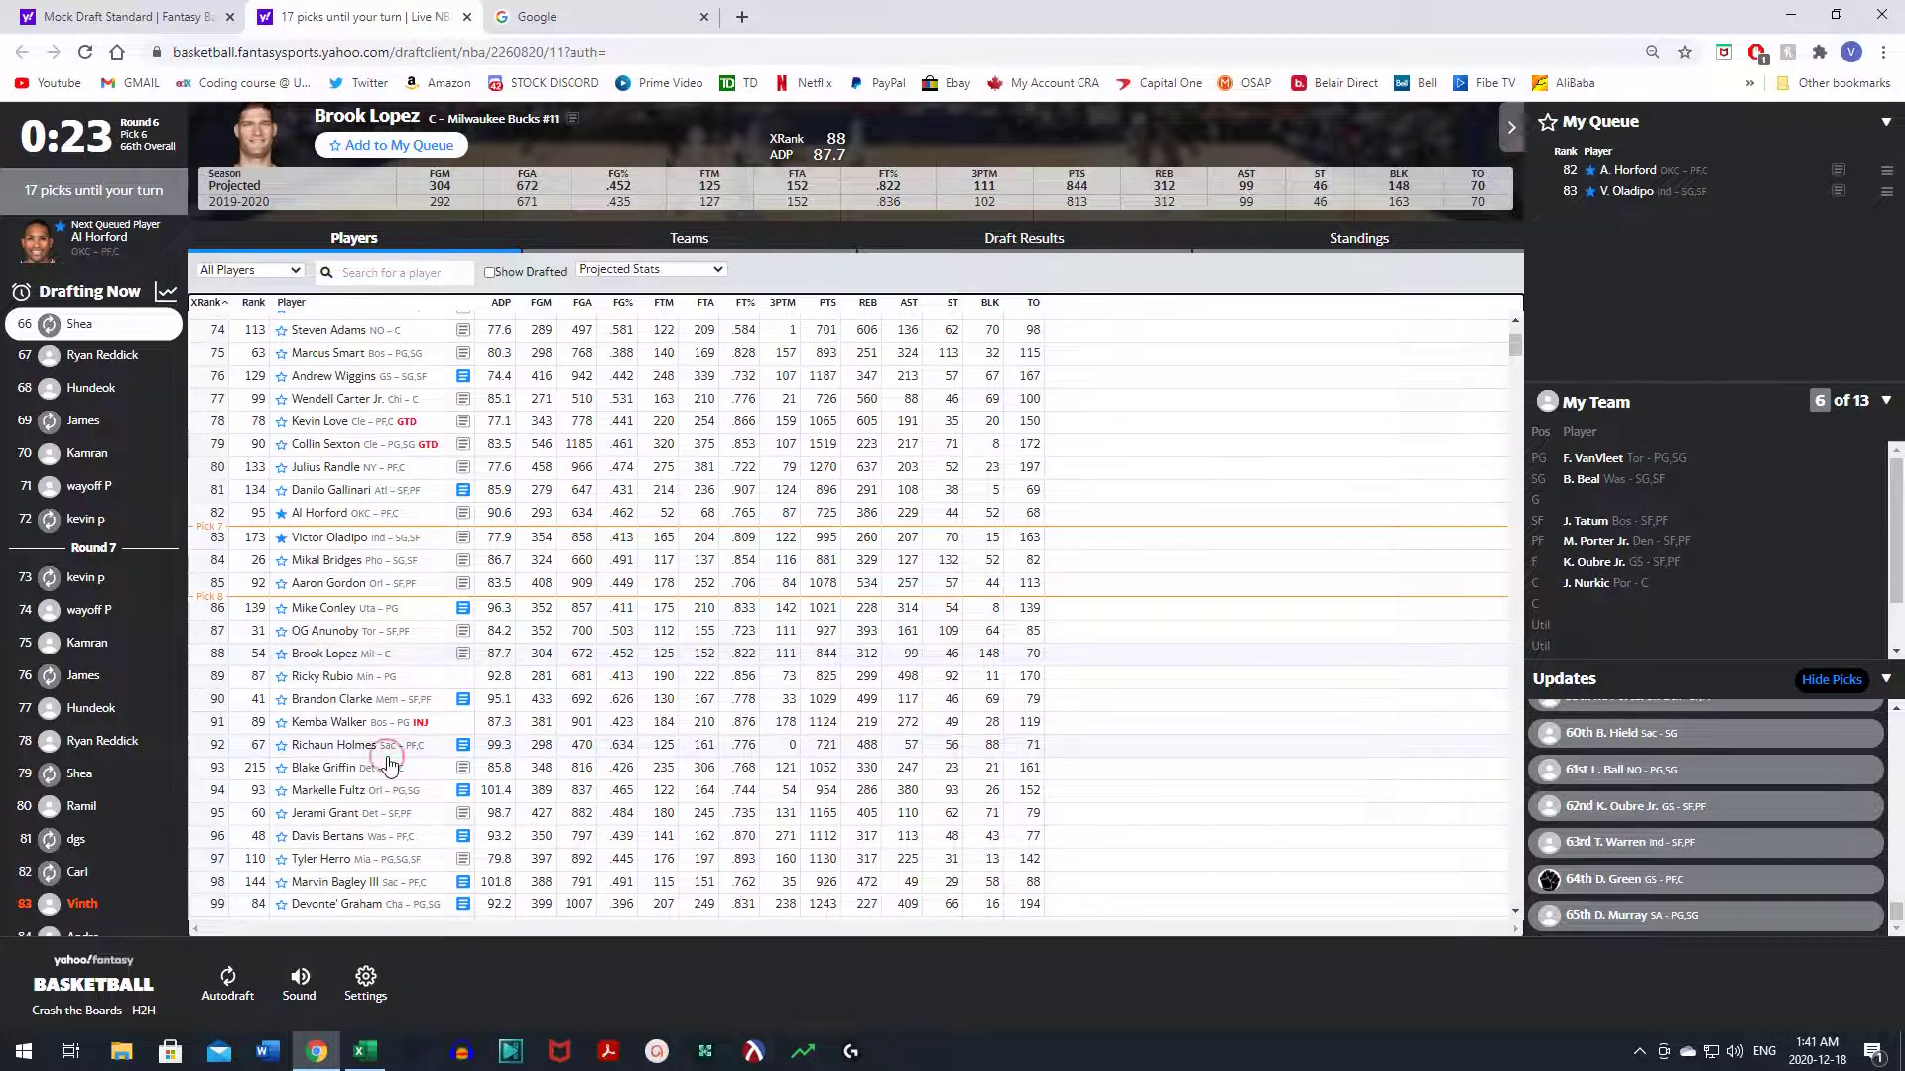
scroll(389, 764, "down", 2)
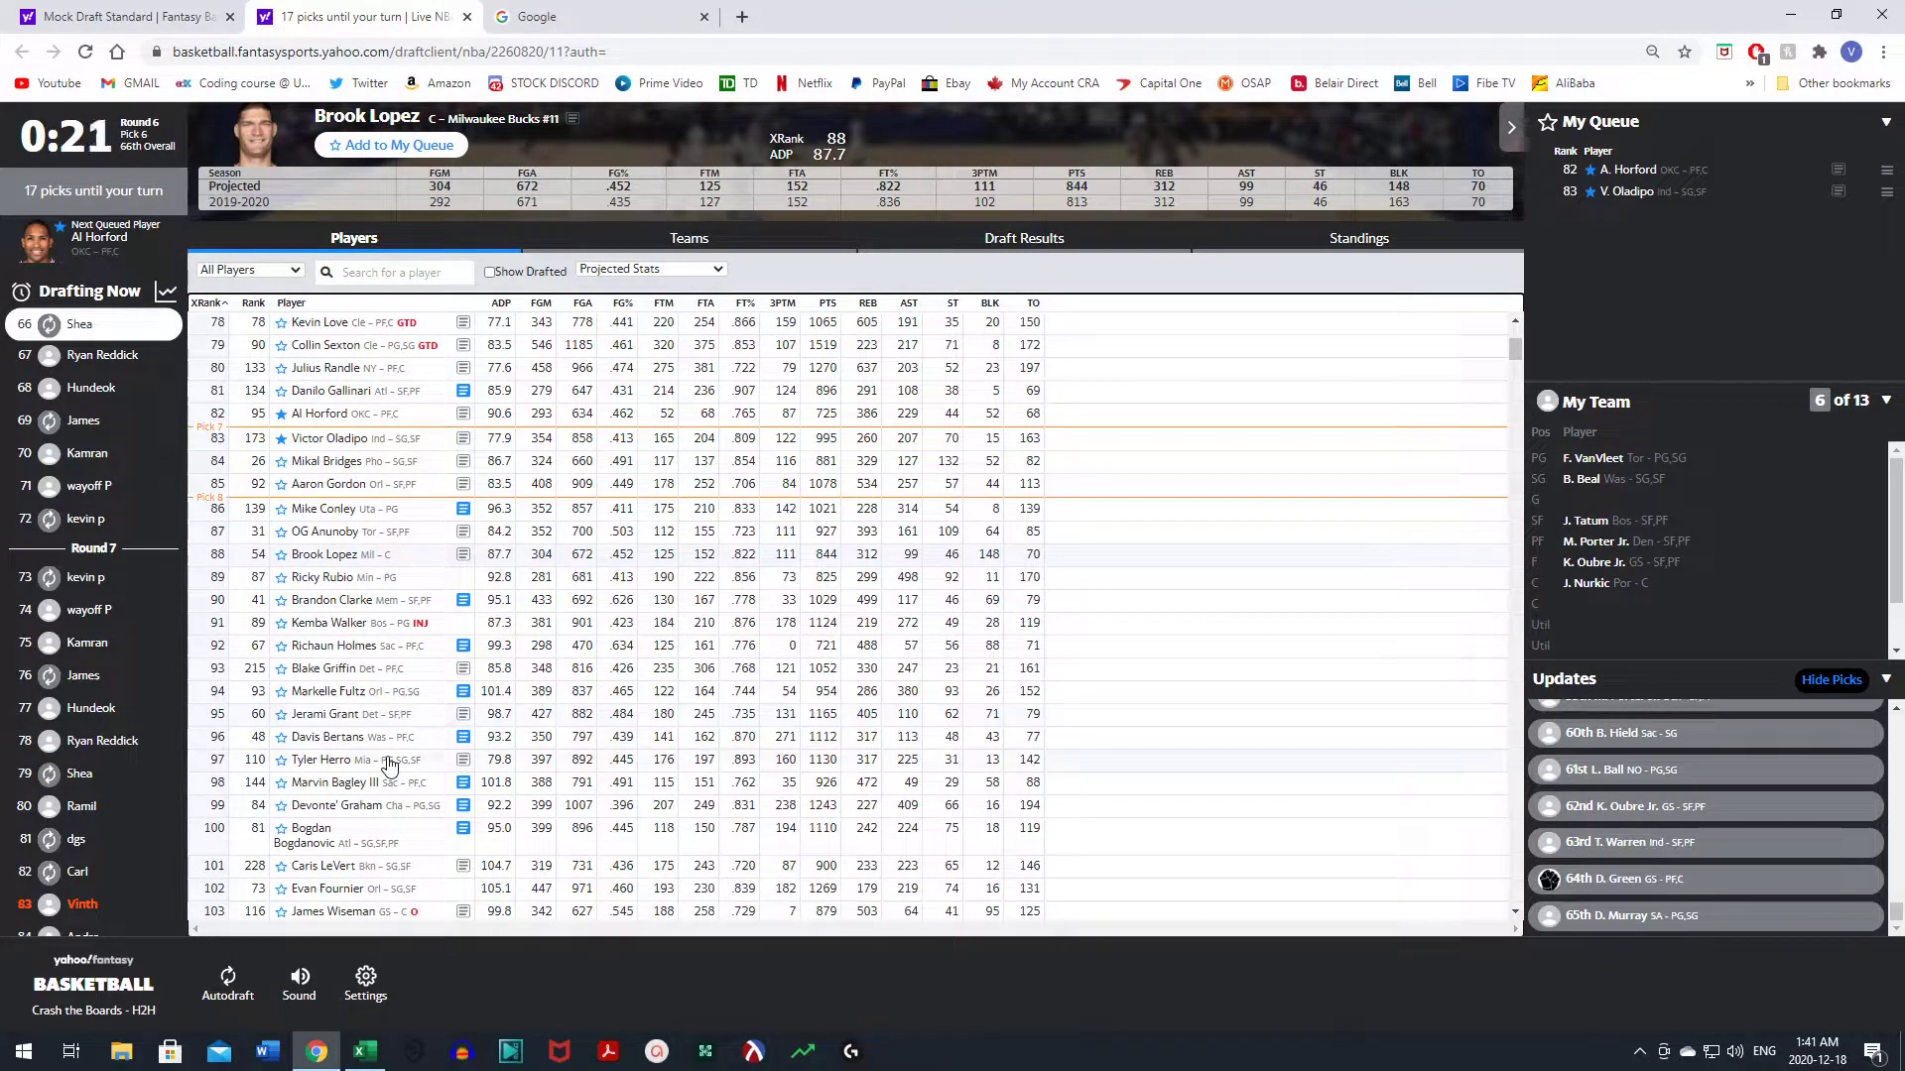
scroll(389, 764, "down", 1)
scroll(389, 764, "down", 3)
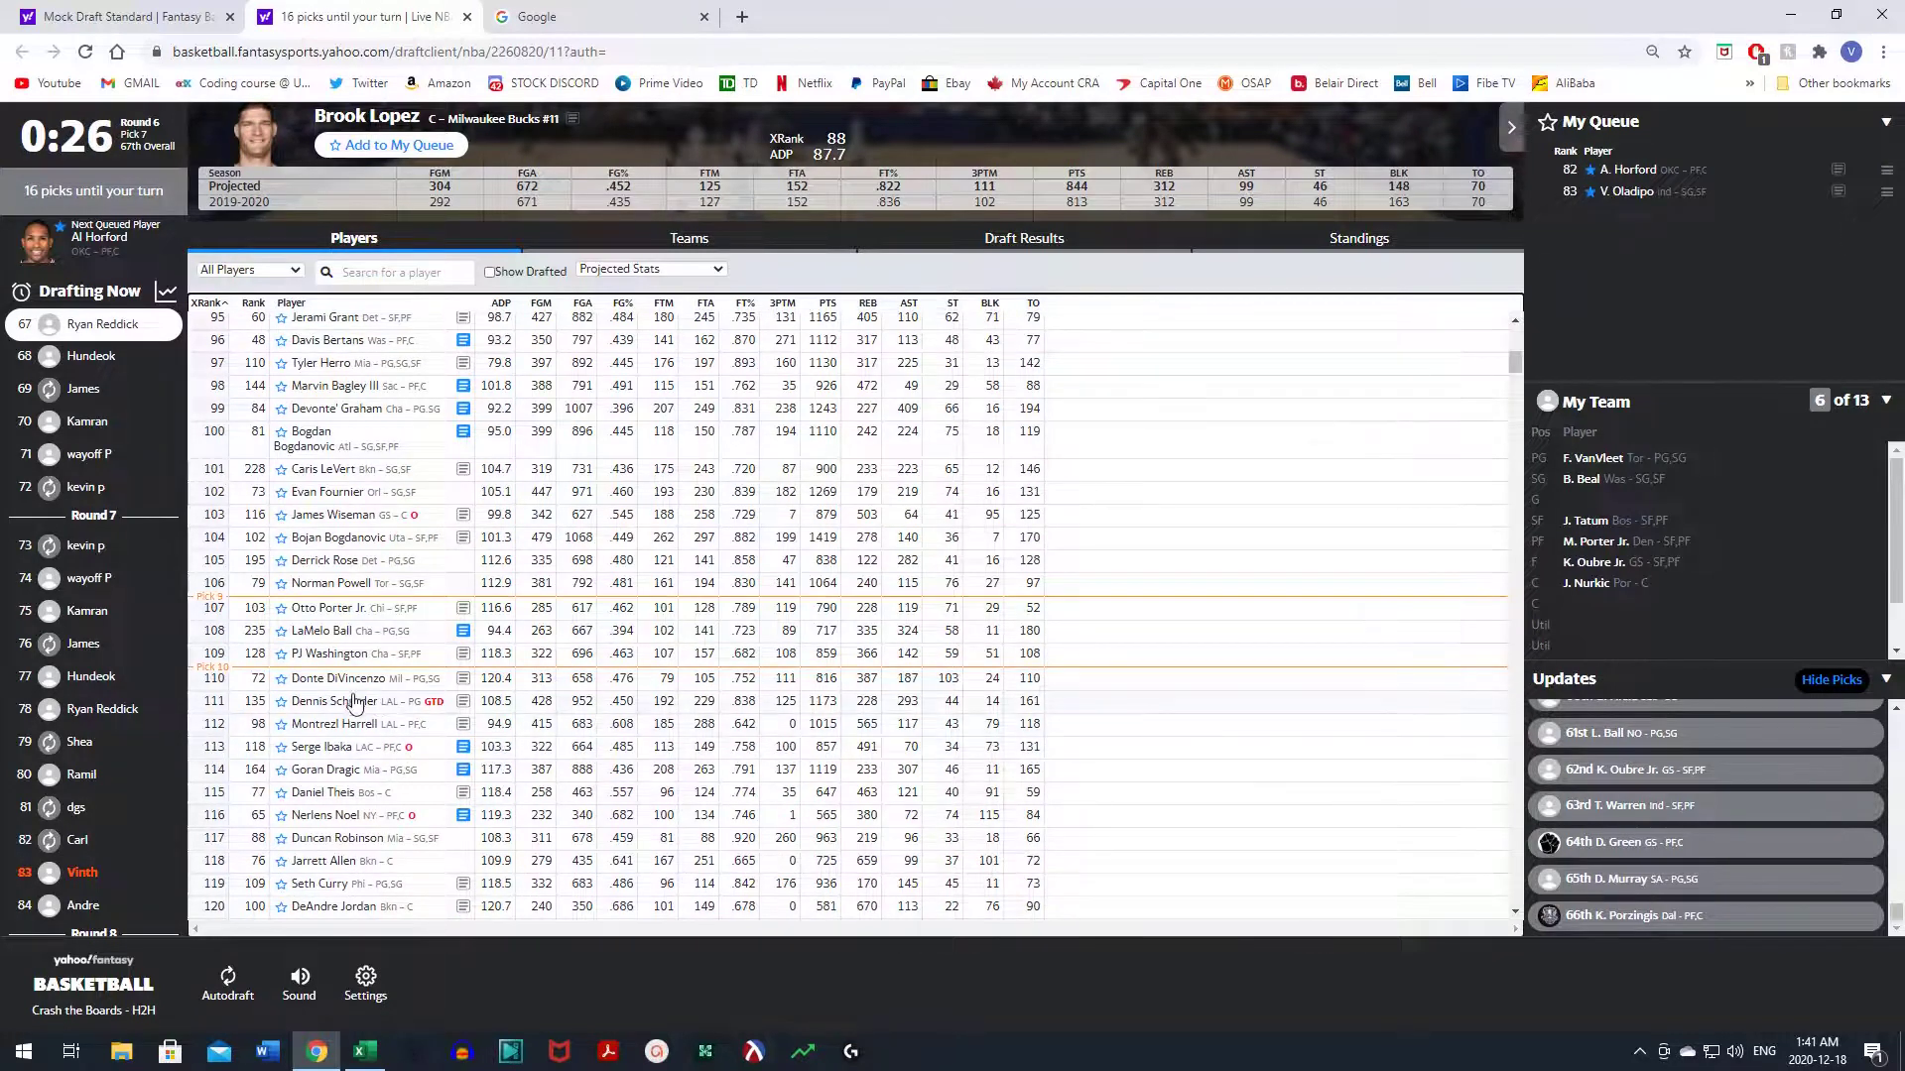
scroll(347, 709, "down", 2)
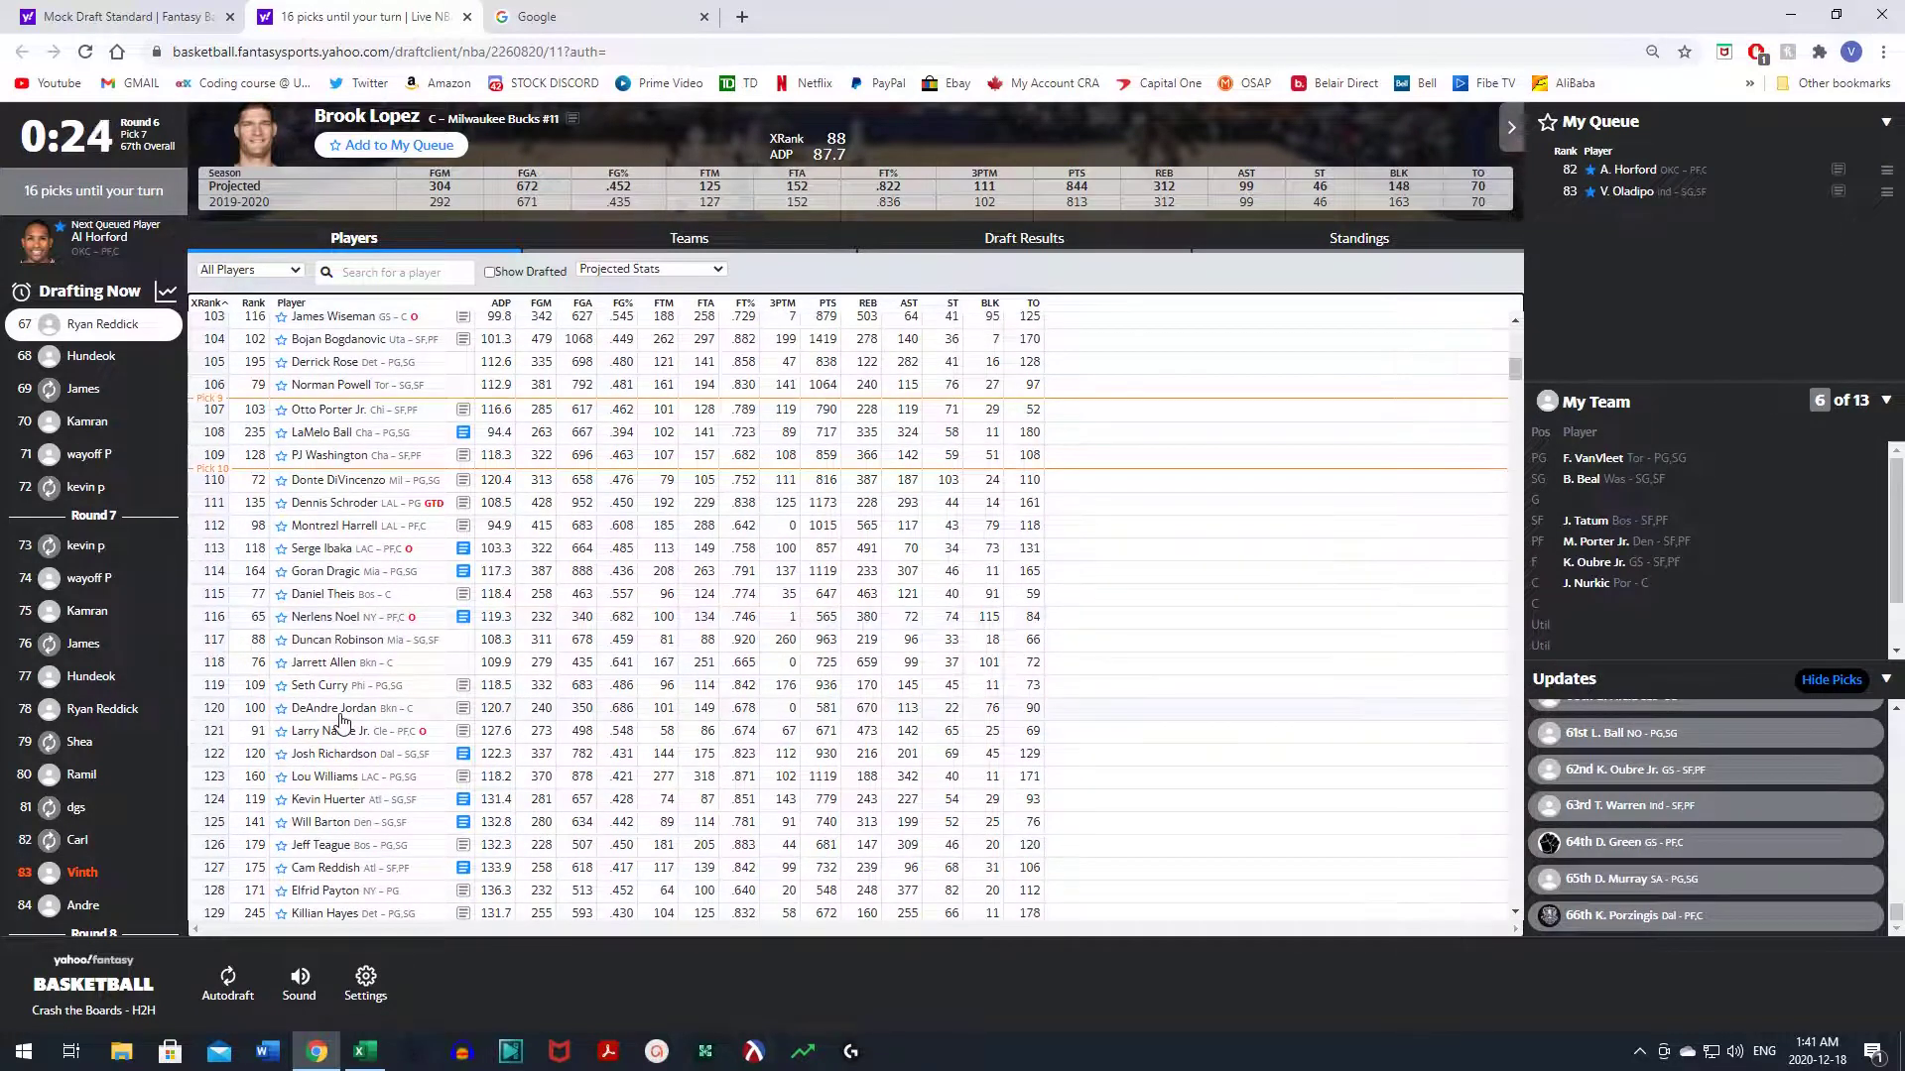
left_click(369, 617)
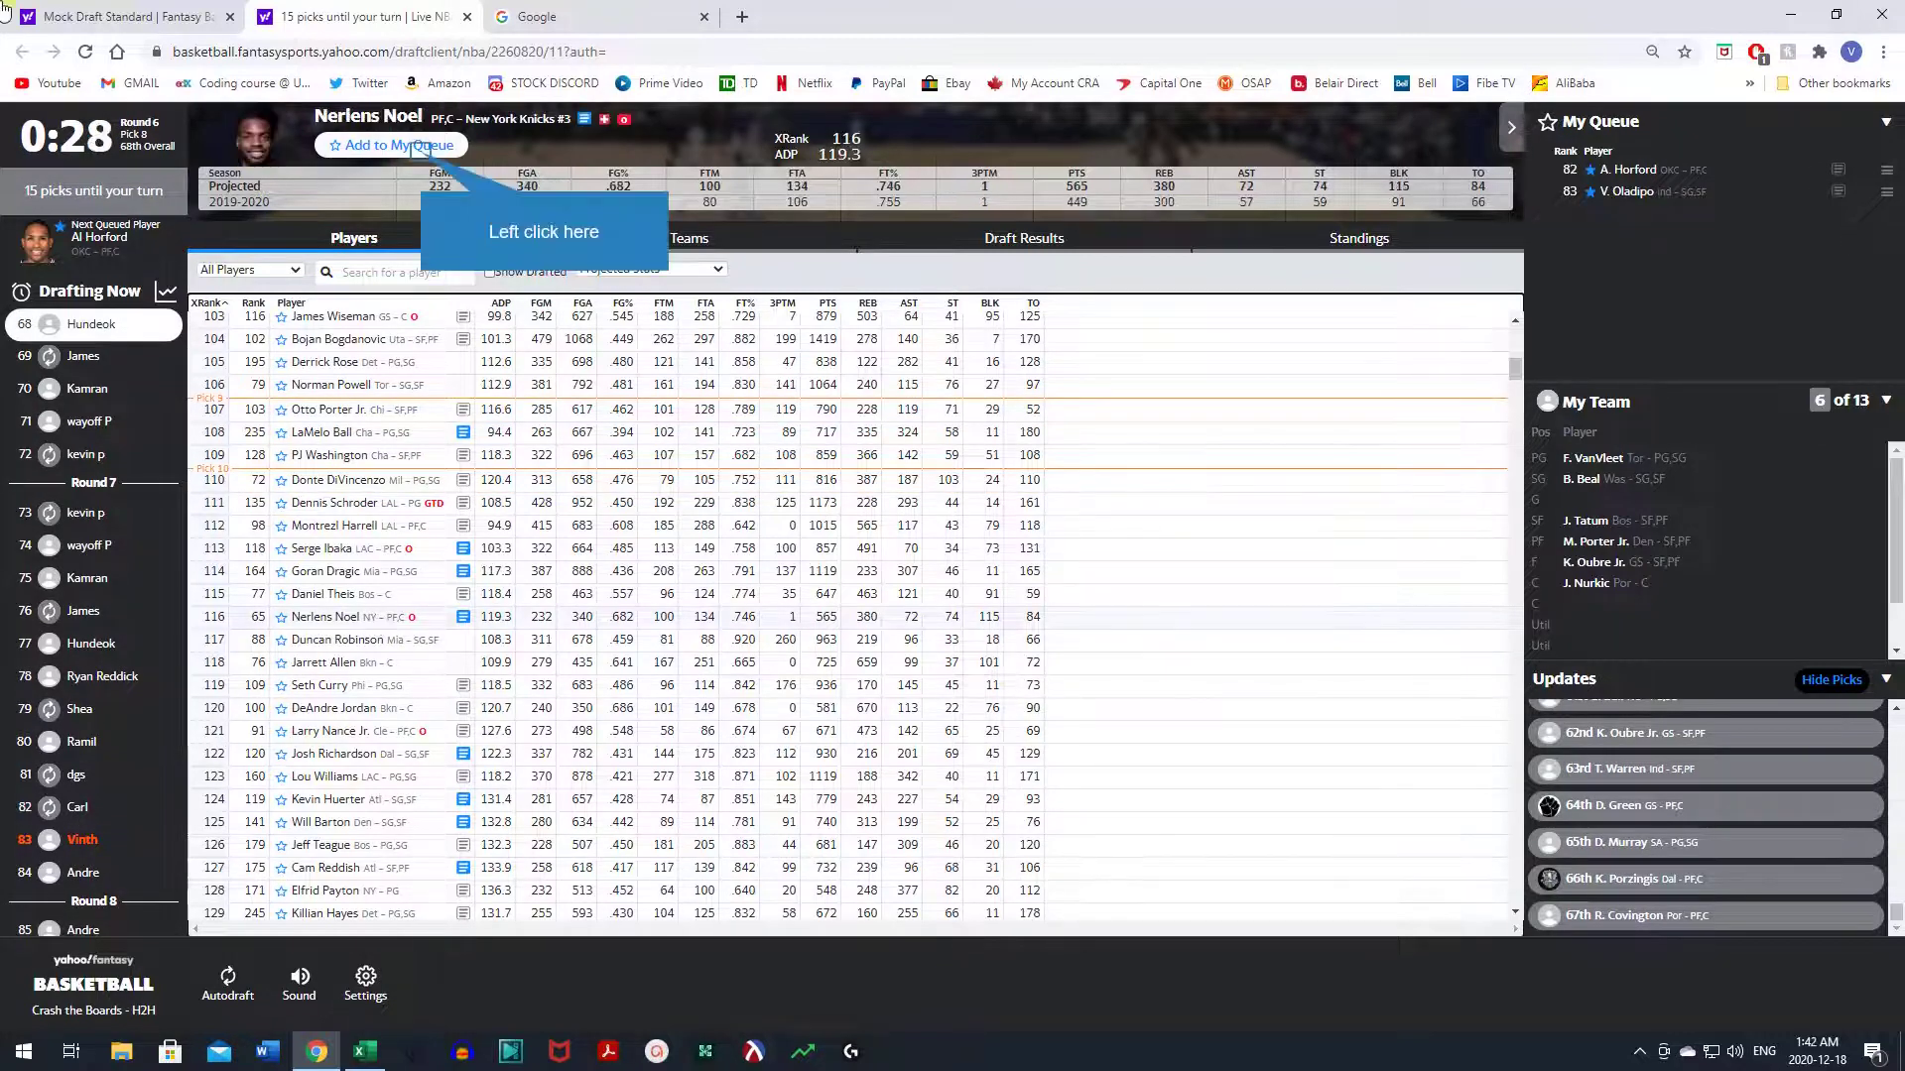
left_click(420, 148)
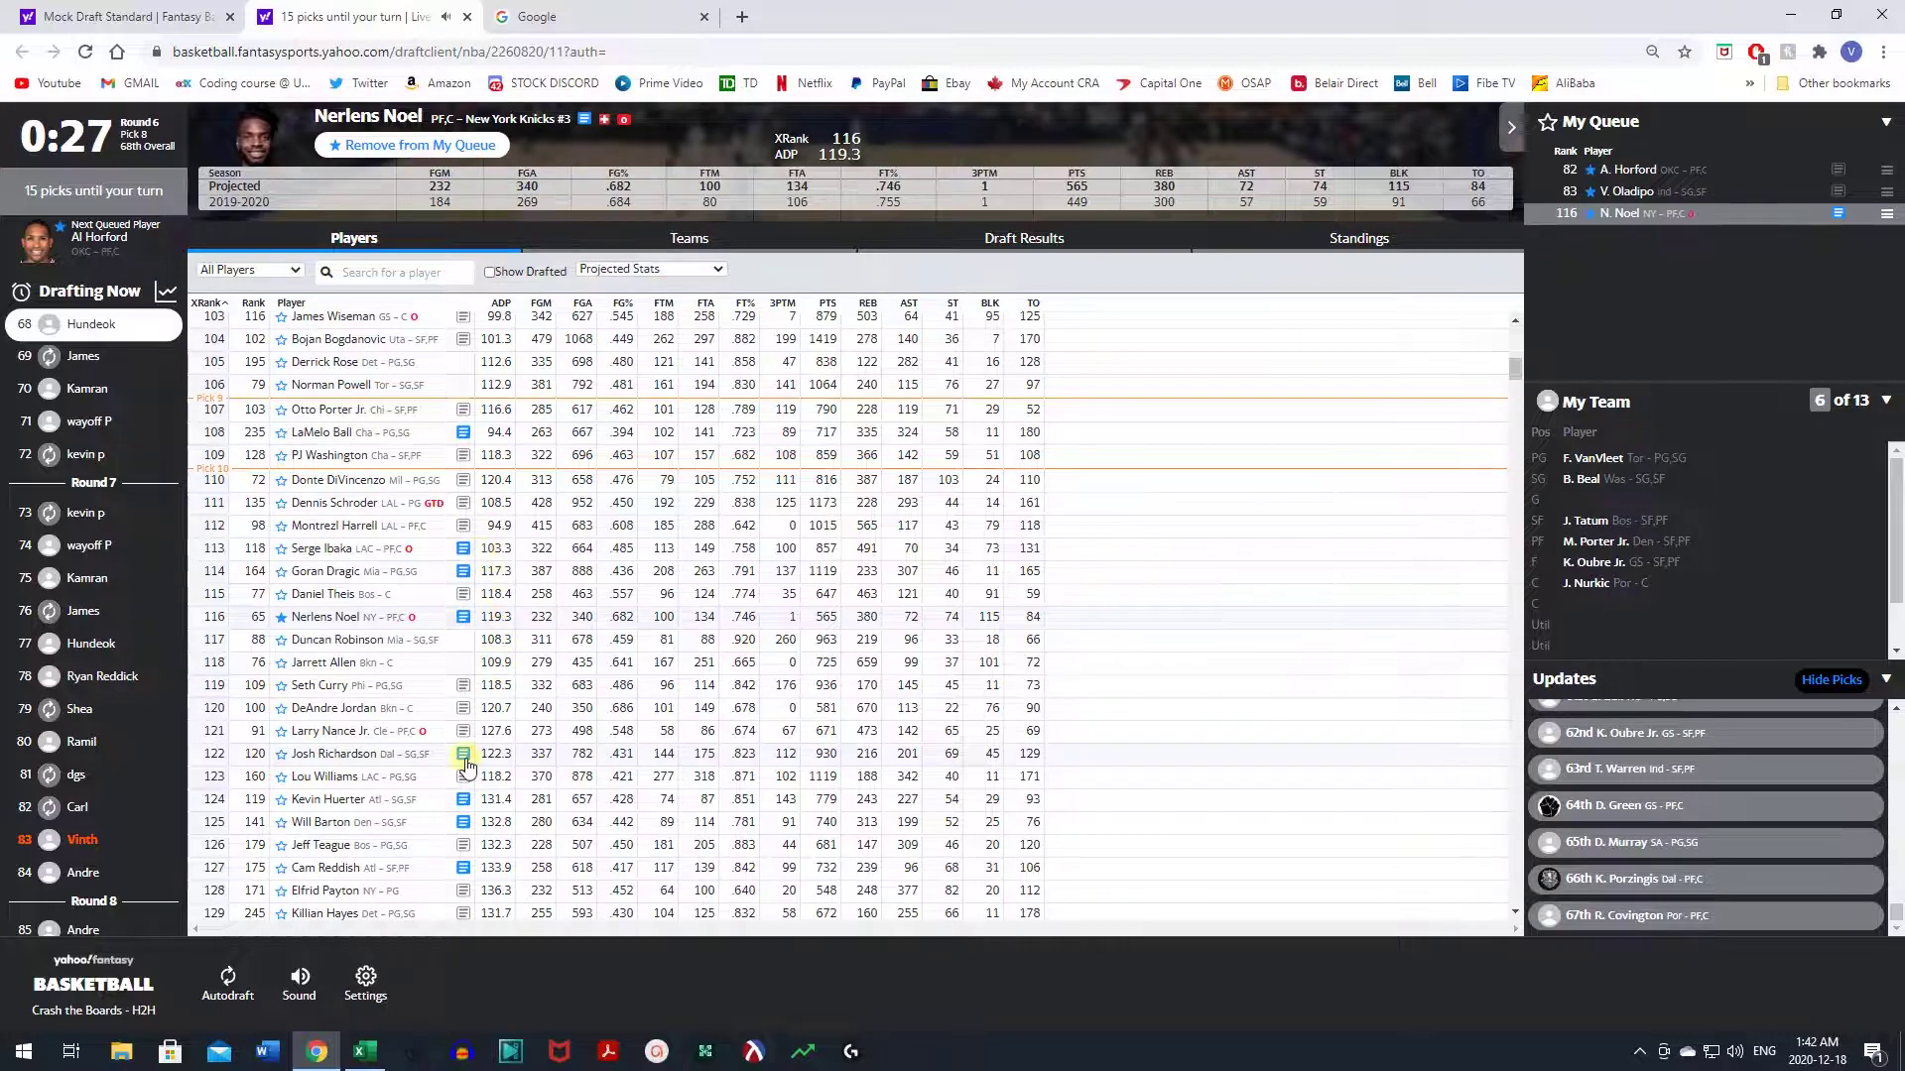
- Find Houston big man DeMarcus Cousins further down the available players and add him to the draft queue
scroll(466, 759, "down", 1)
scroll(496, 635, "down", 5)
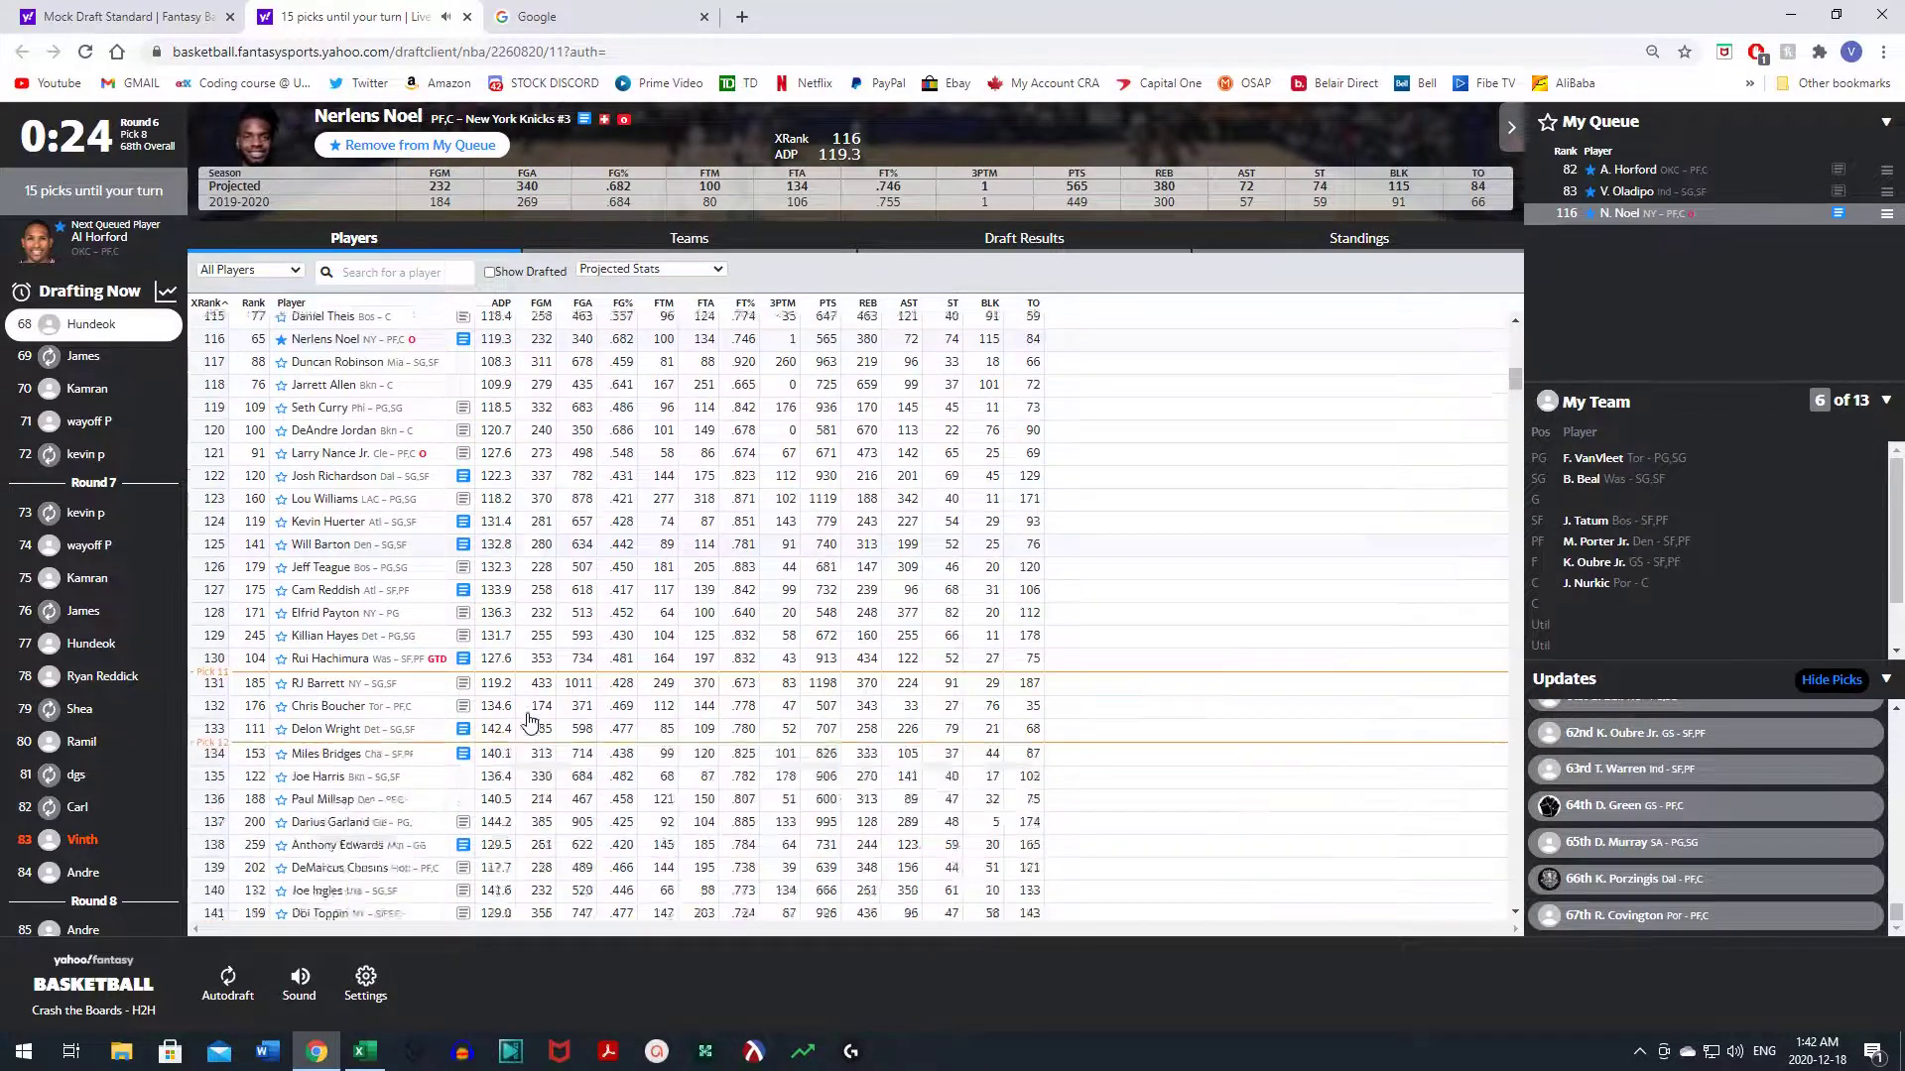
left_click(387, 554)
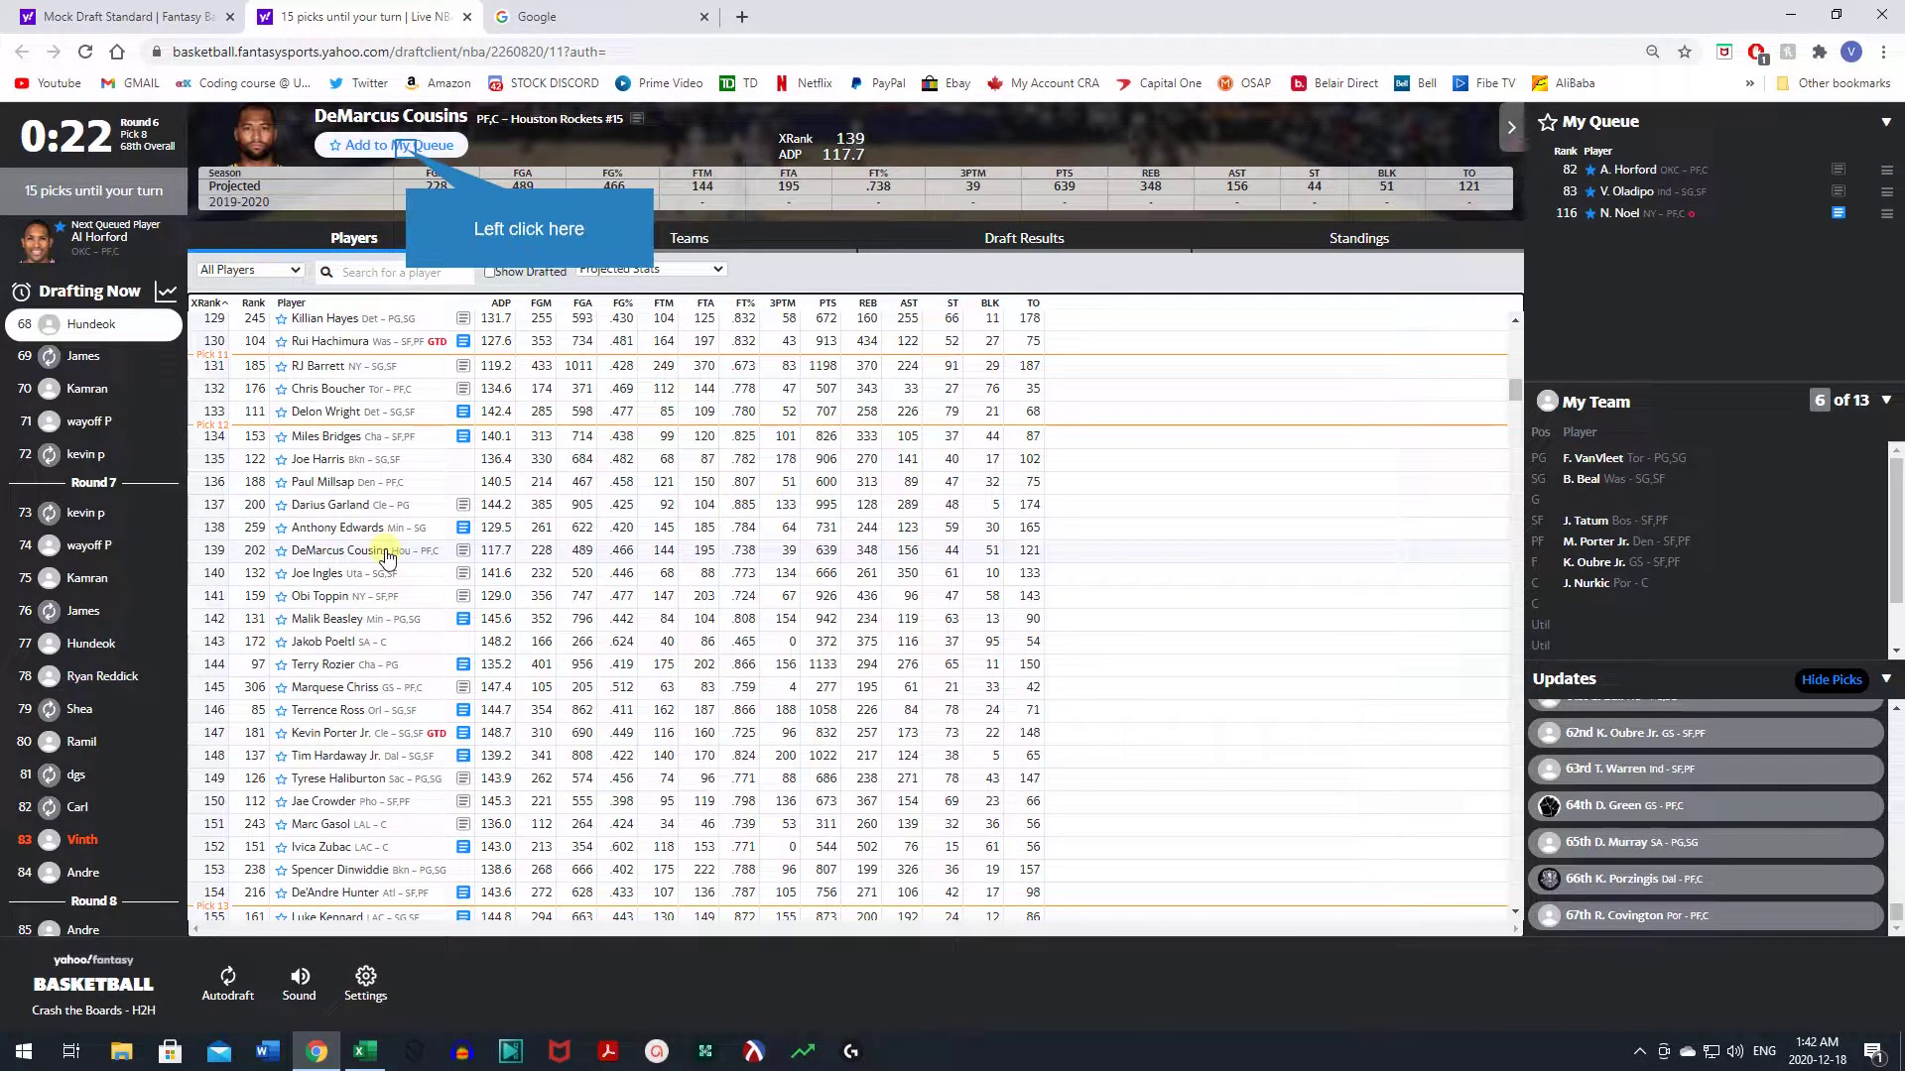
left_click(407, 149)
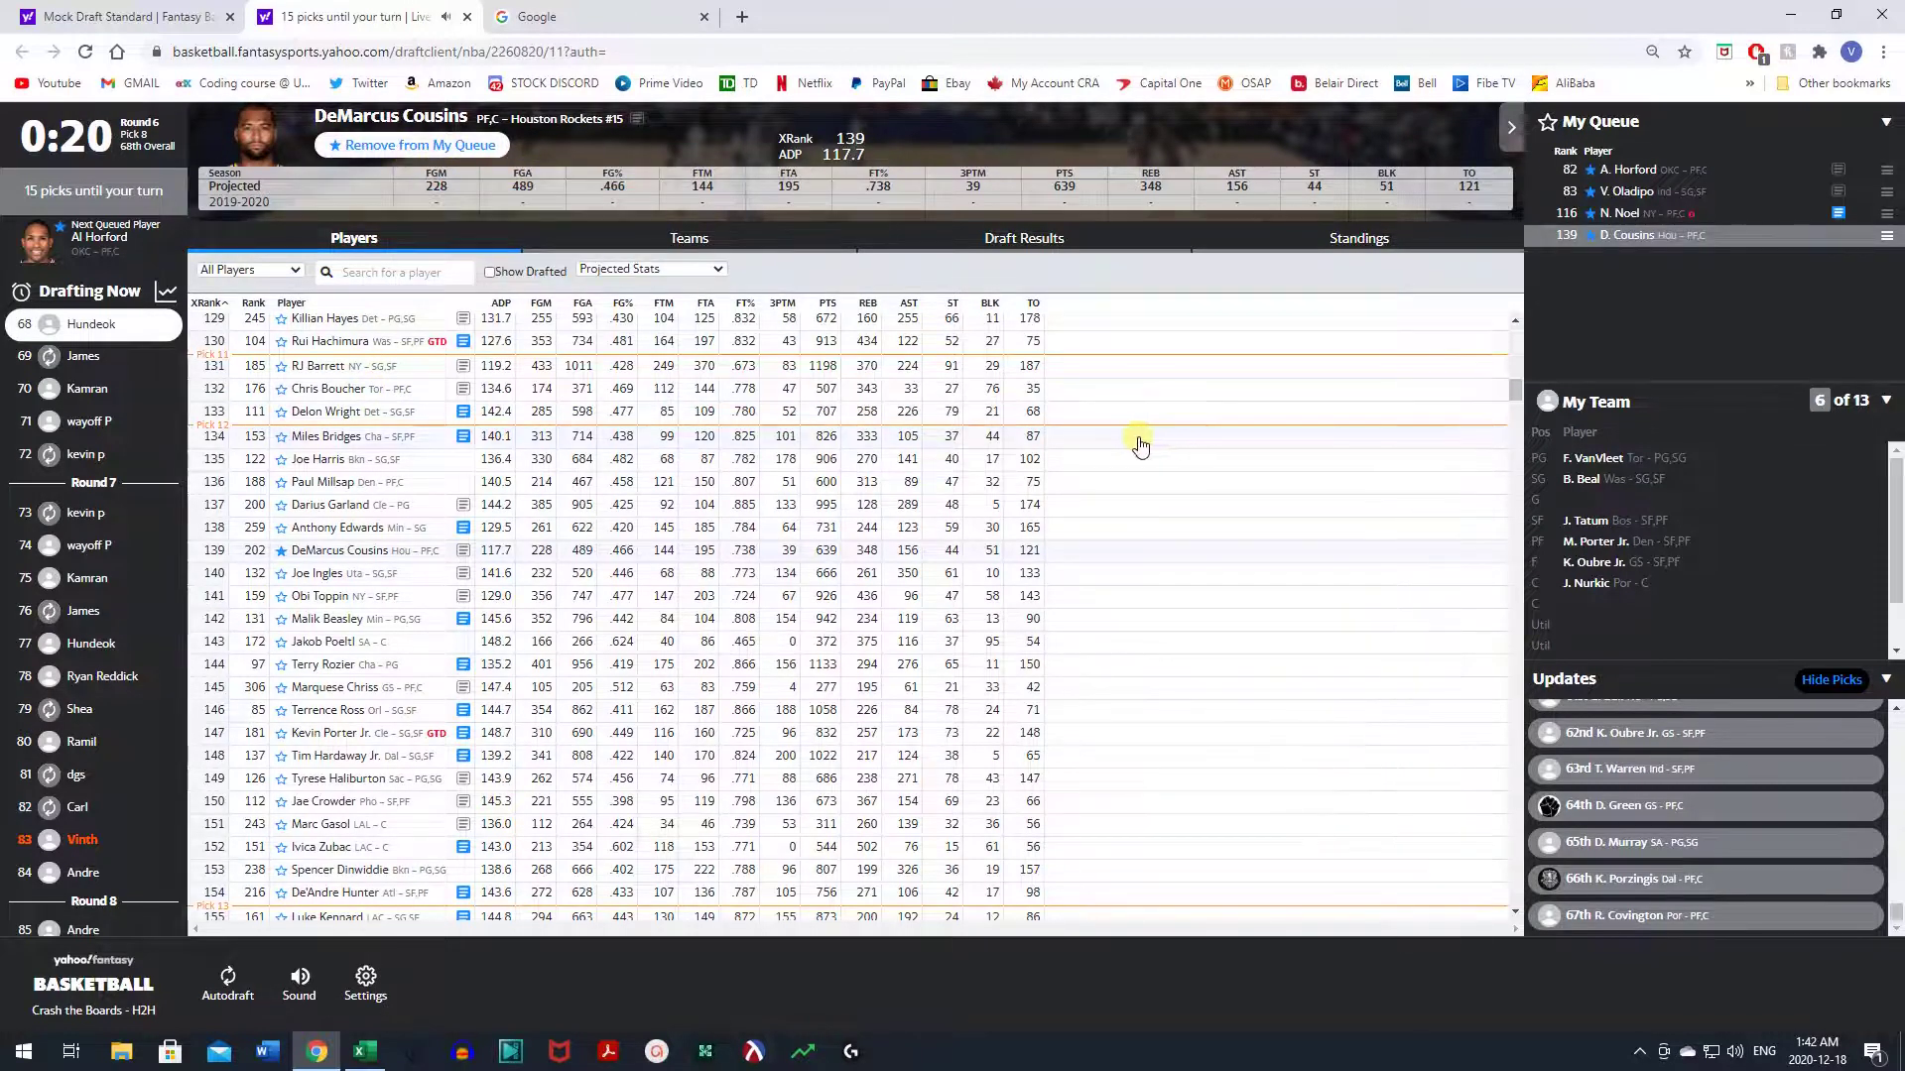
- Add Boston guard Marcus Smart and Toronto forward OG Anunoby to the draft queue, checking Smart's projected free-throw percentage
scroll(1140, 446, "up", 15)
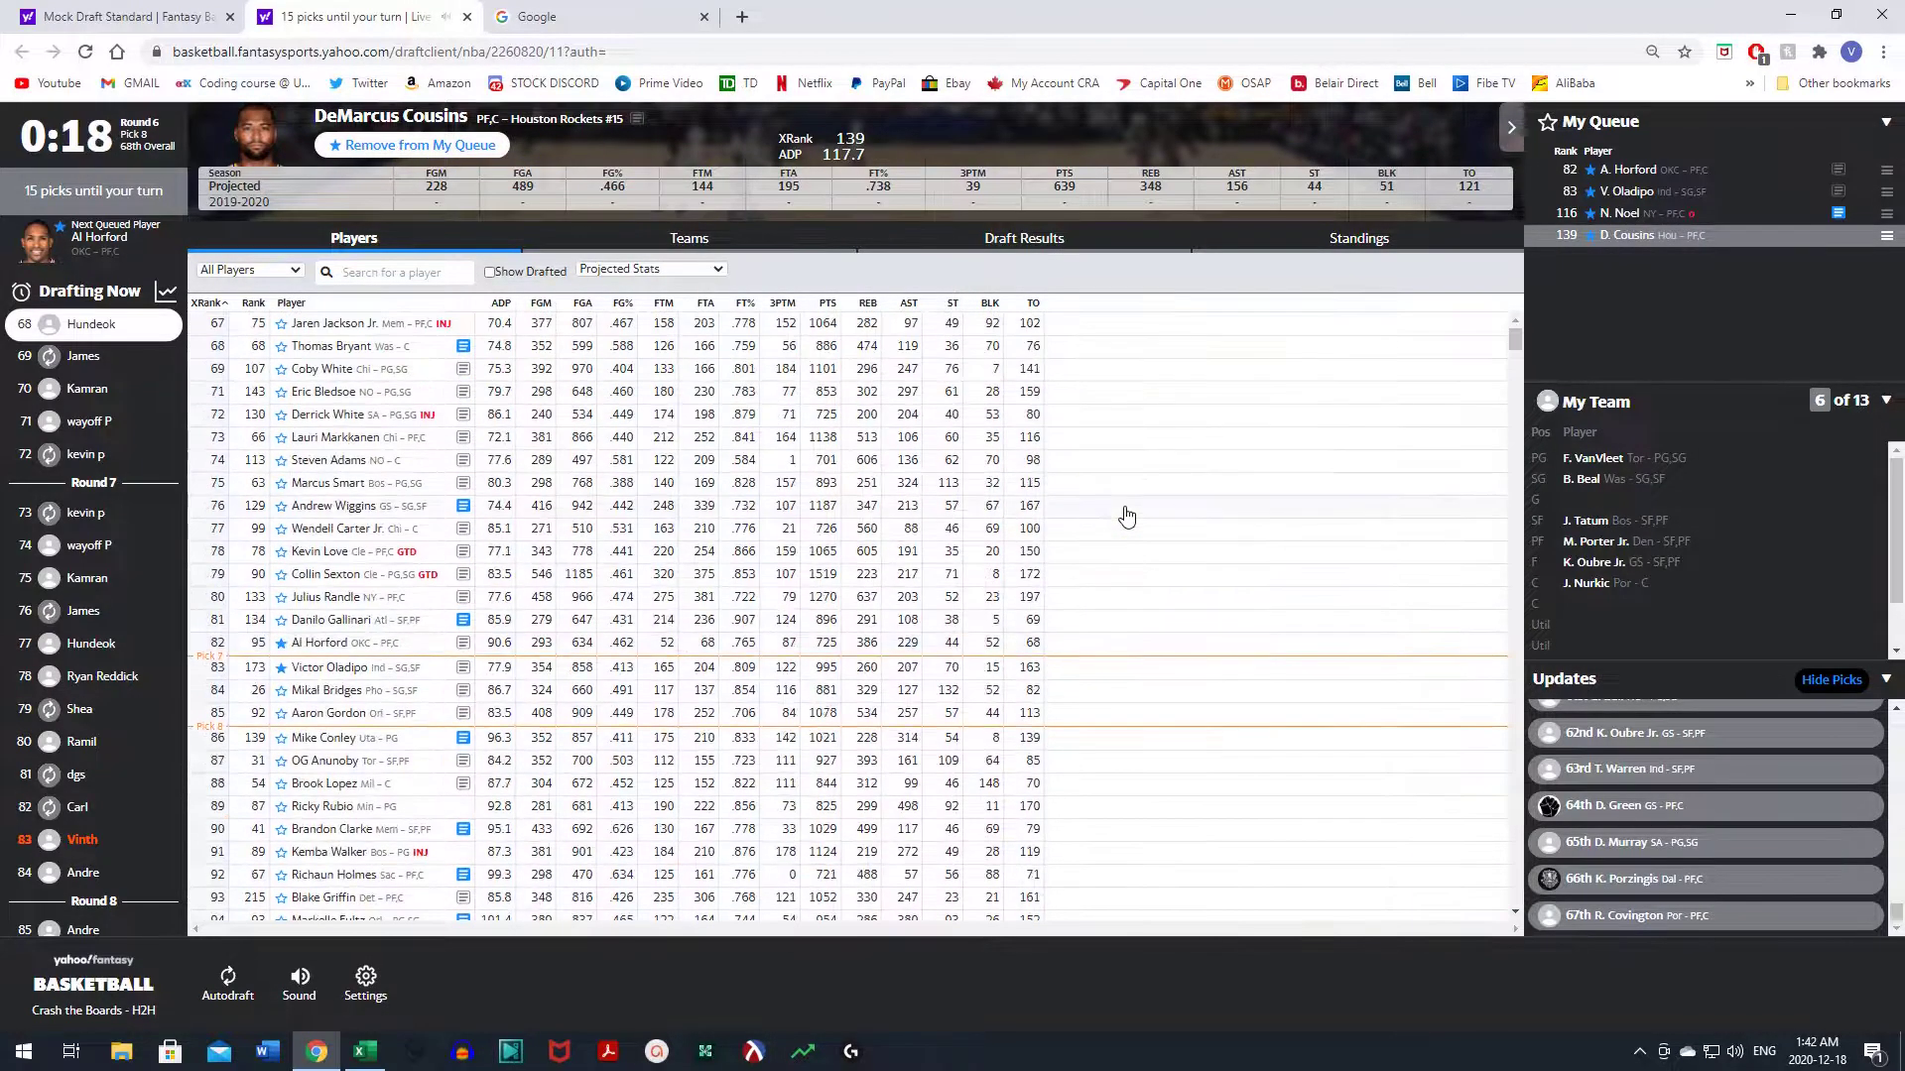
left_click(349, 484)
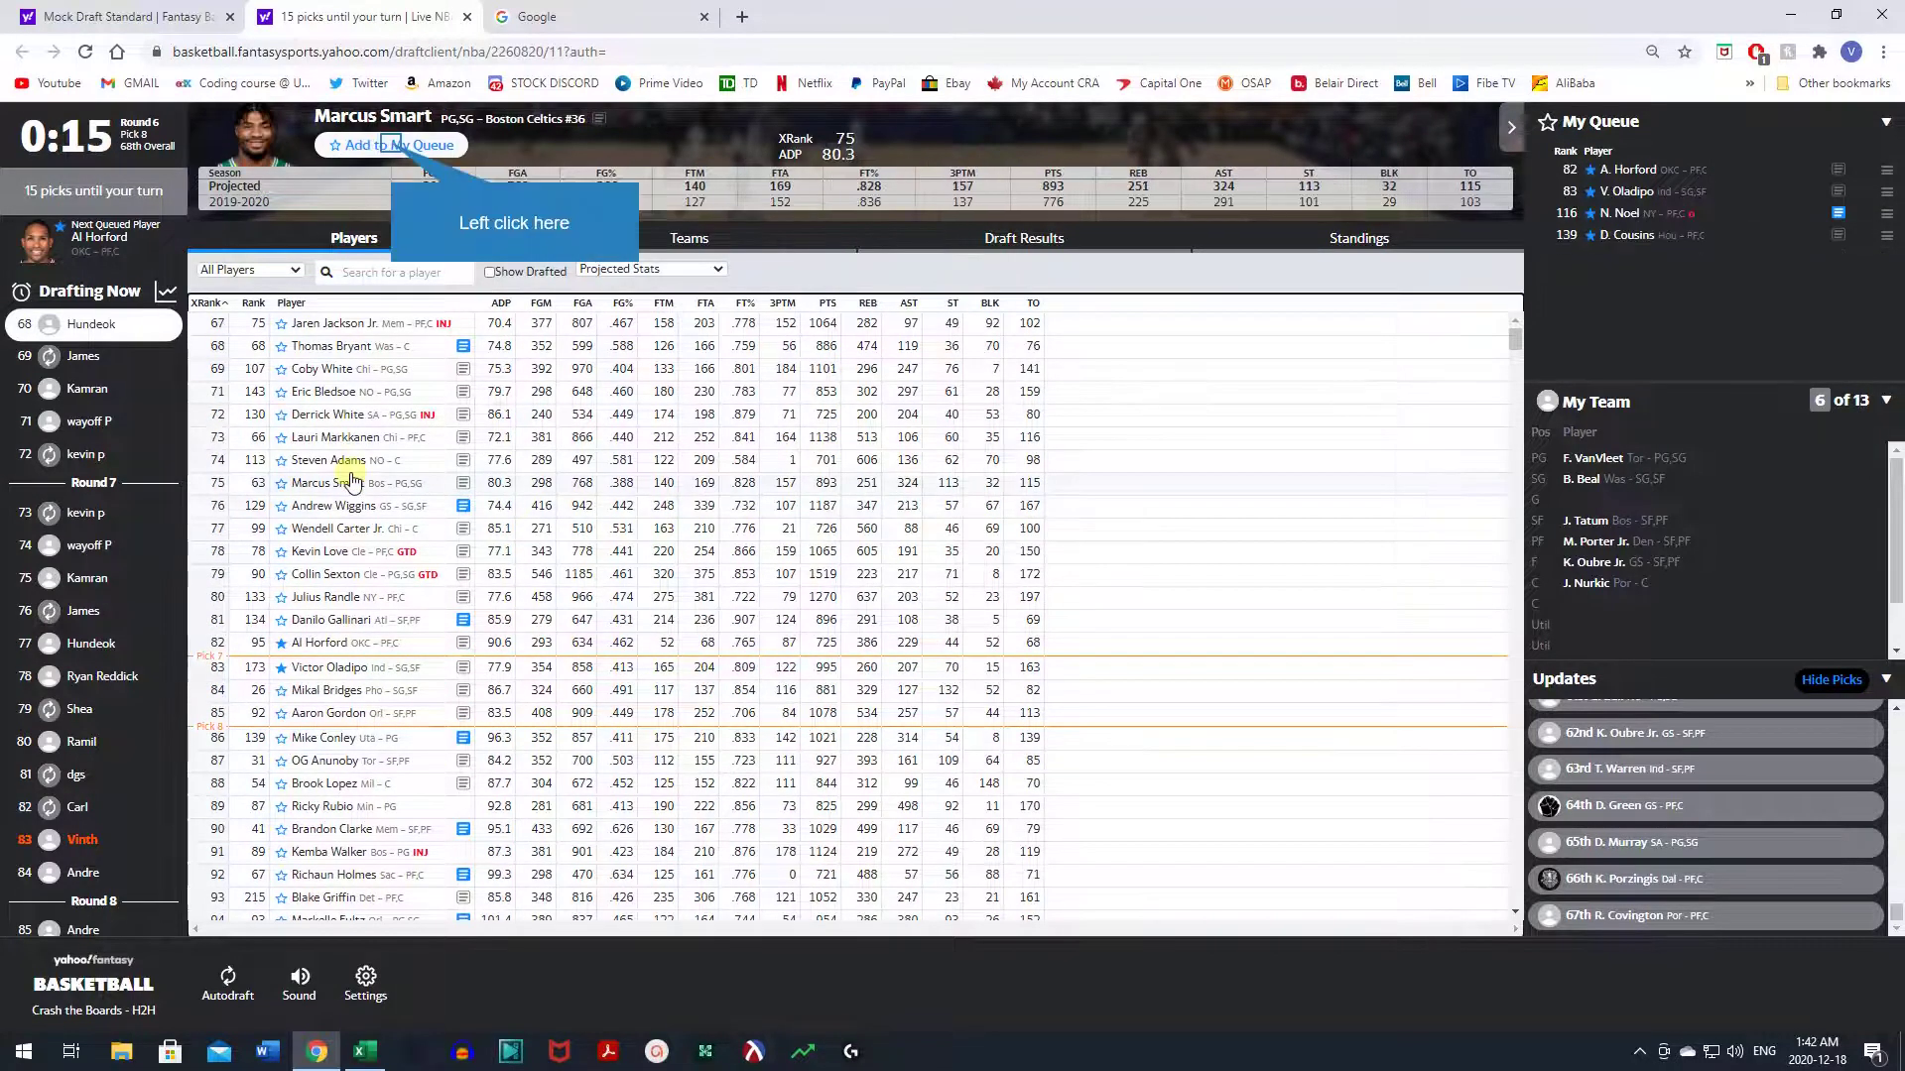
left_click(393, 146)
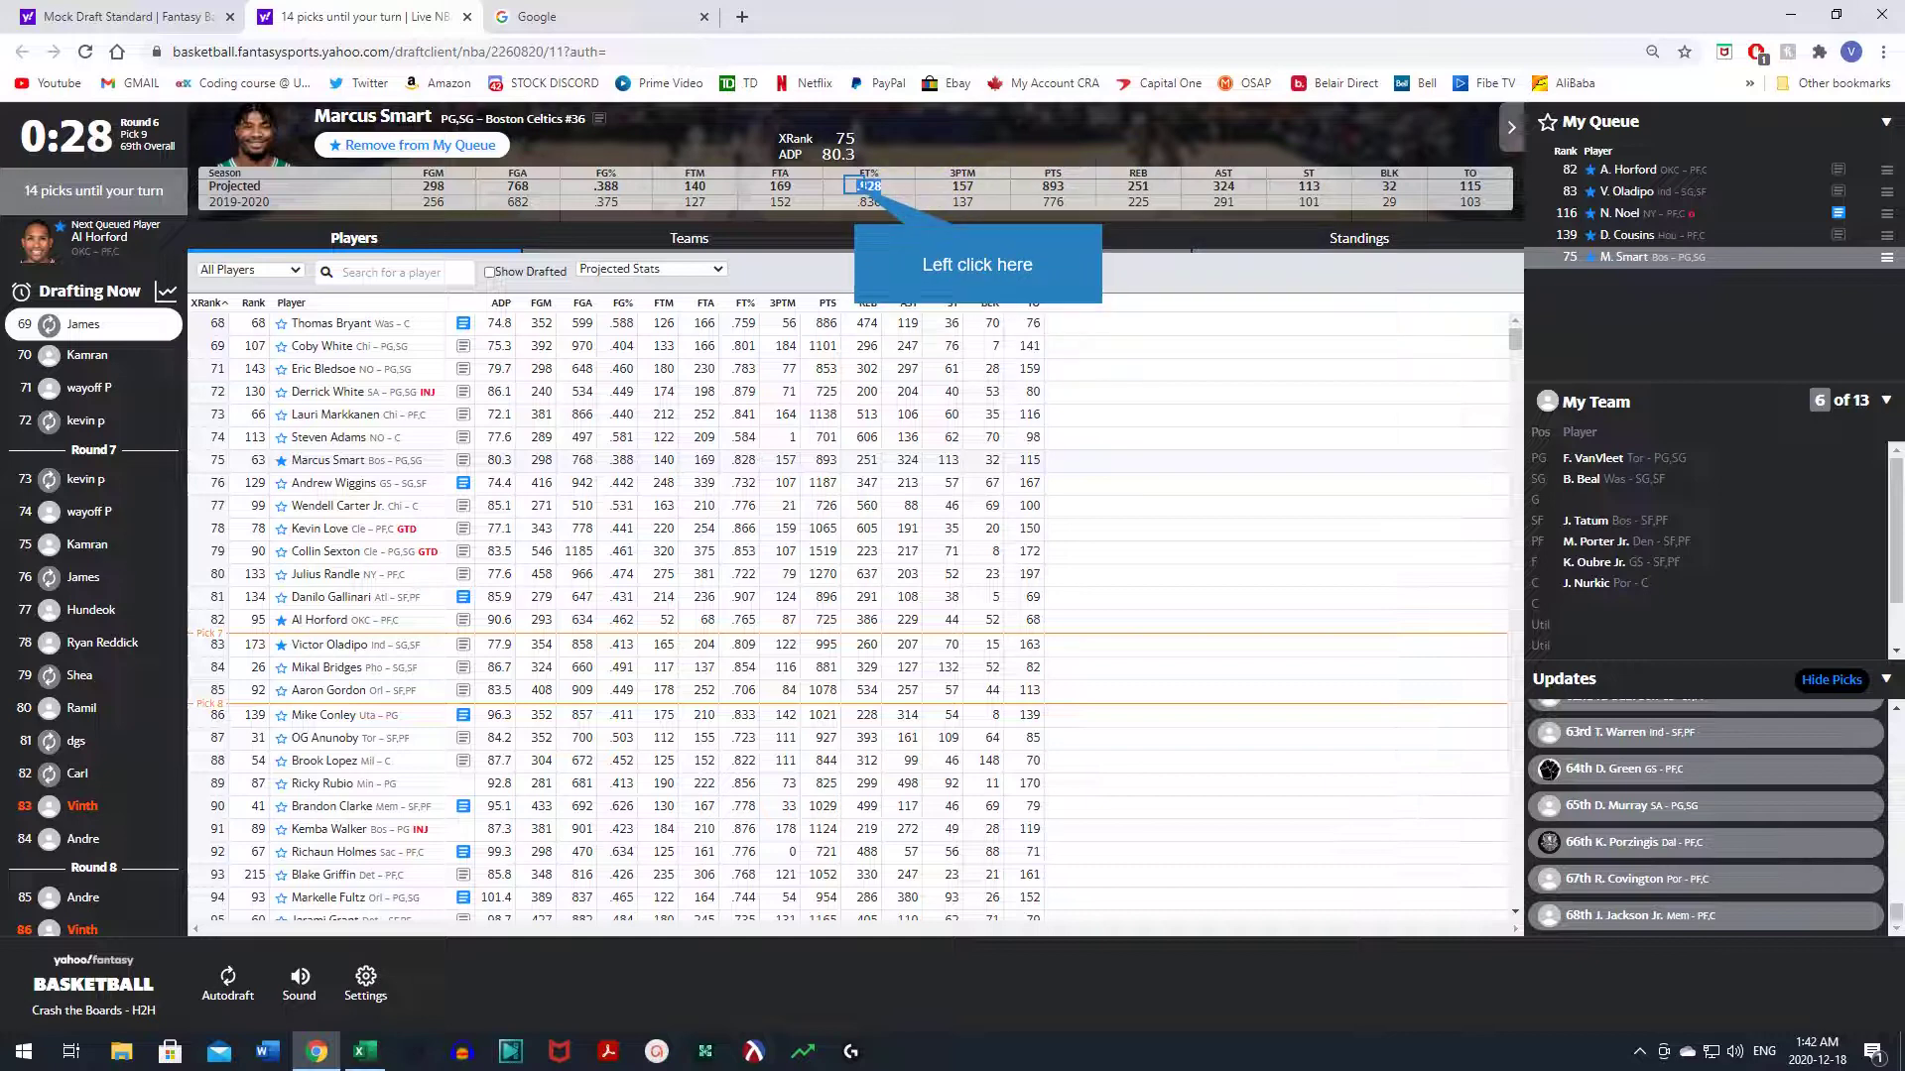
left_click(857, 188)
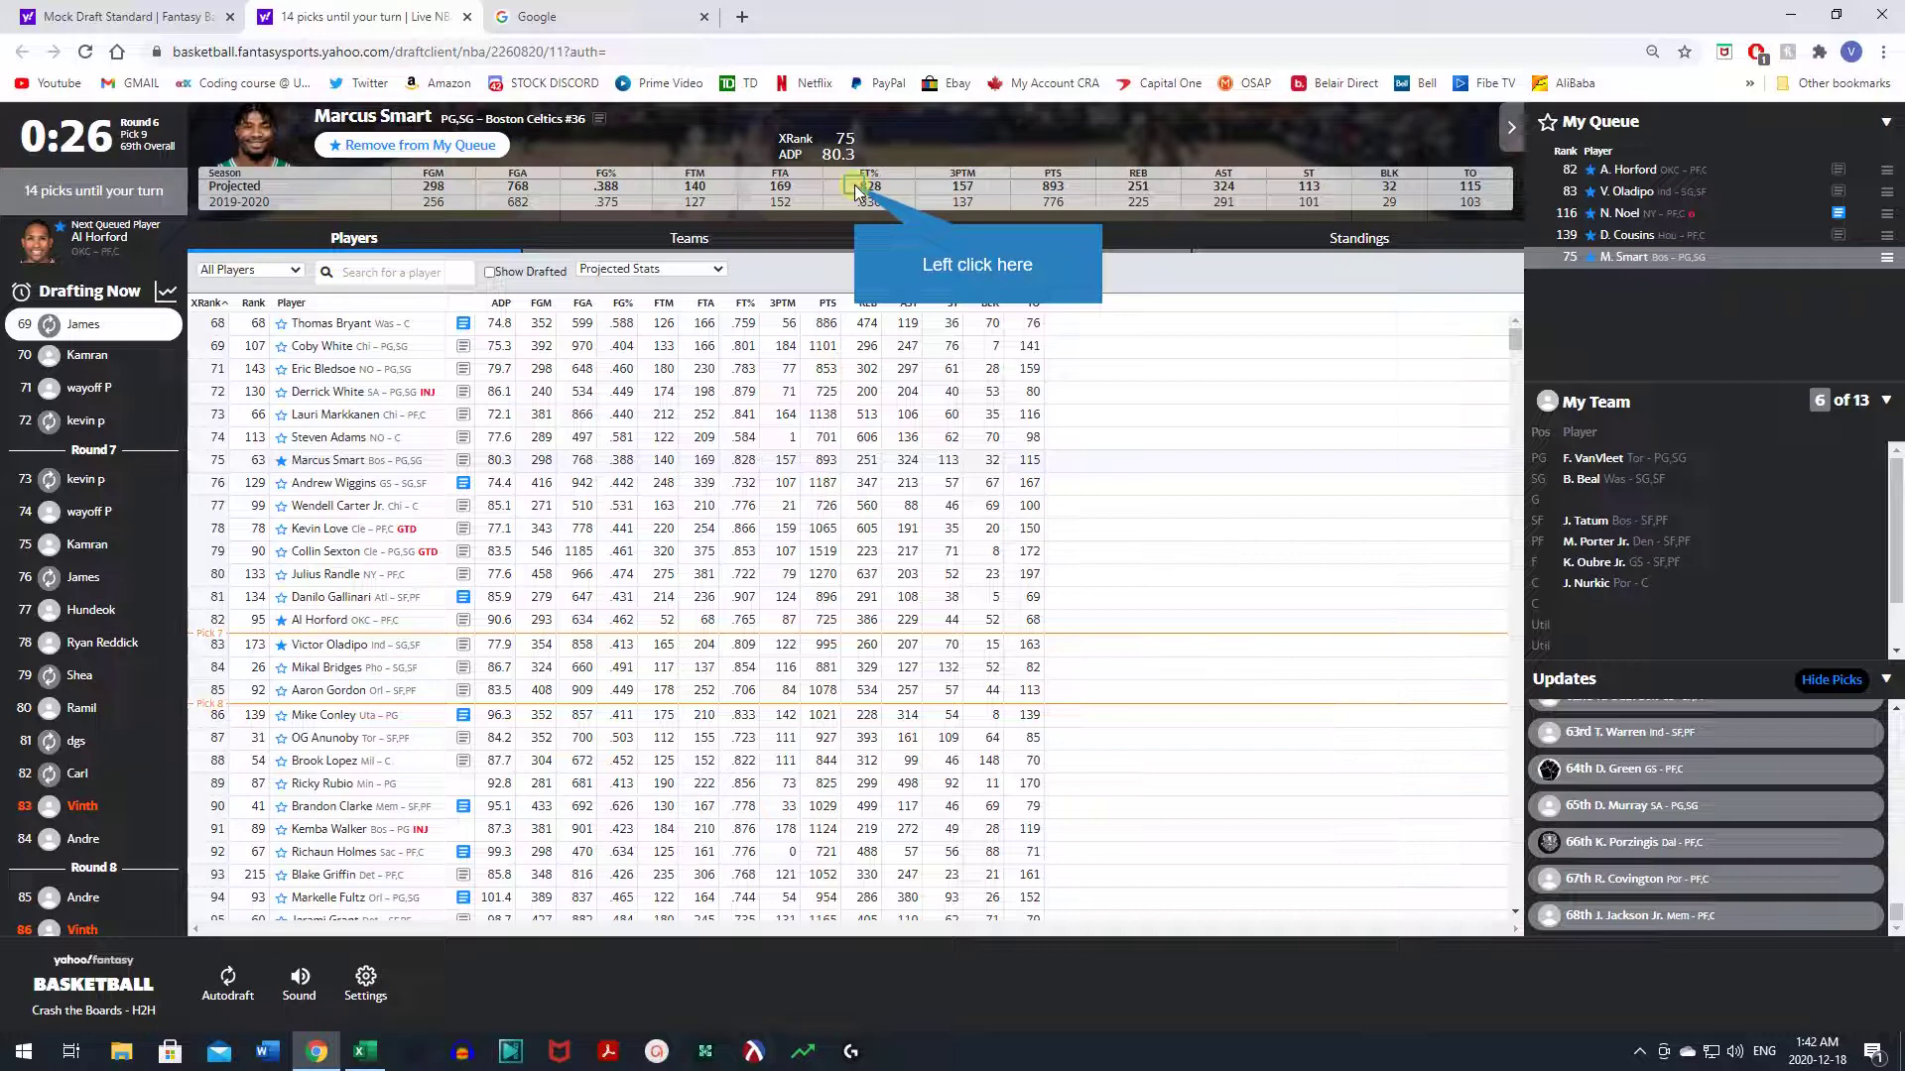
double_click(857, 188)
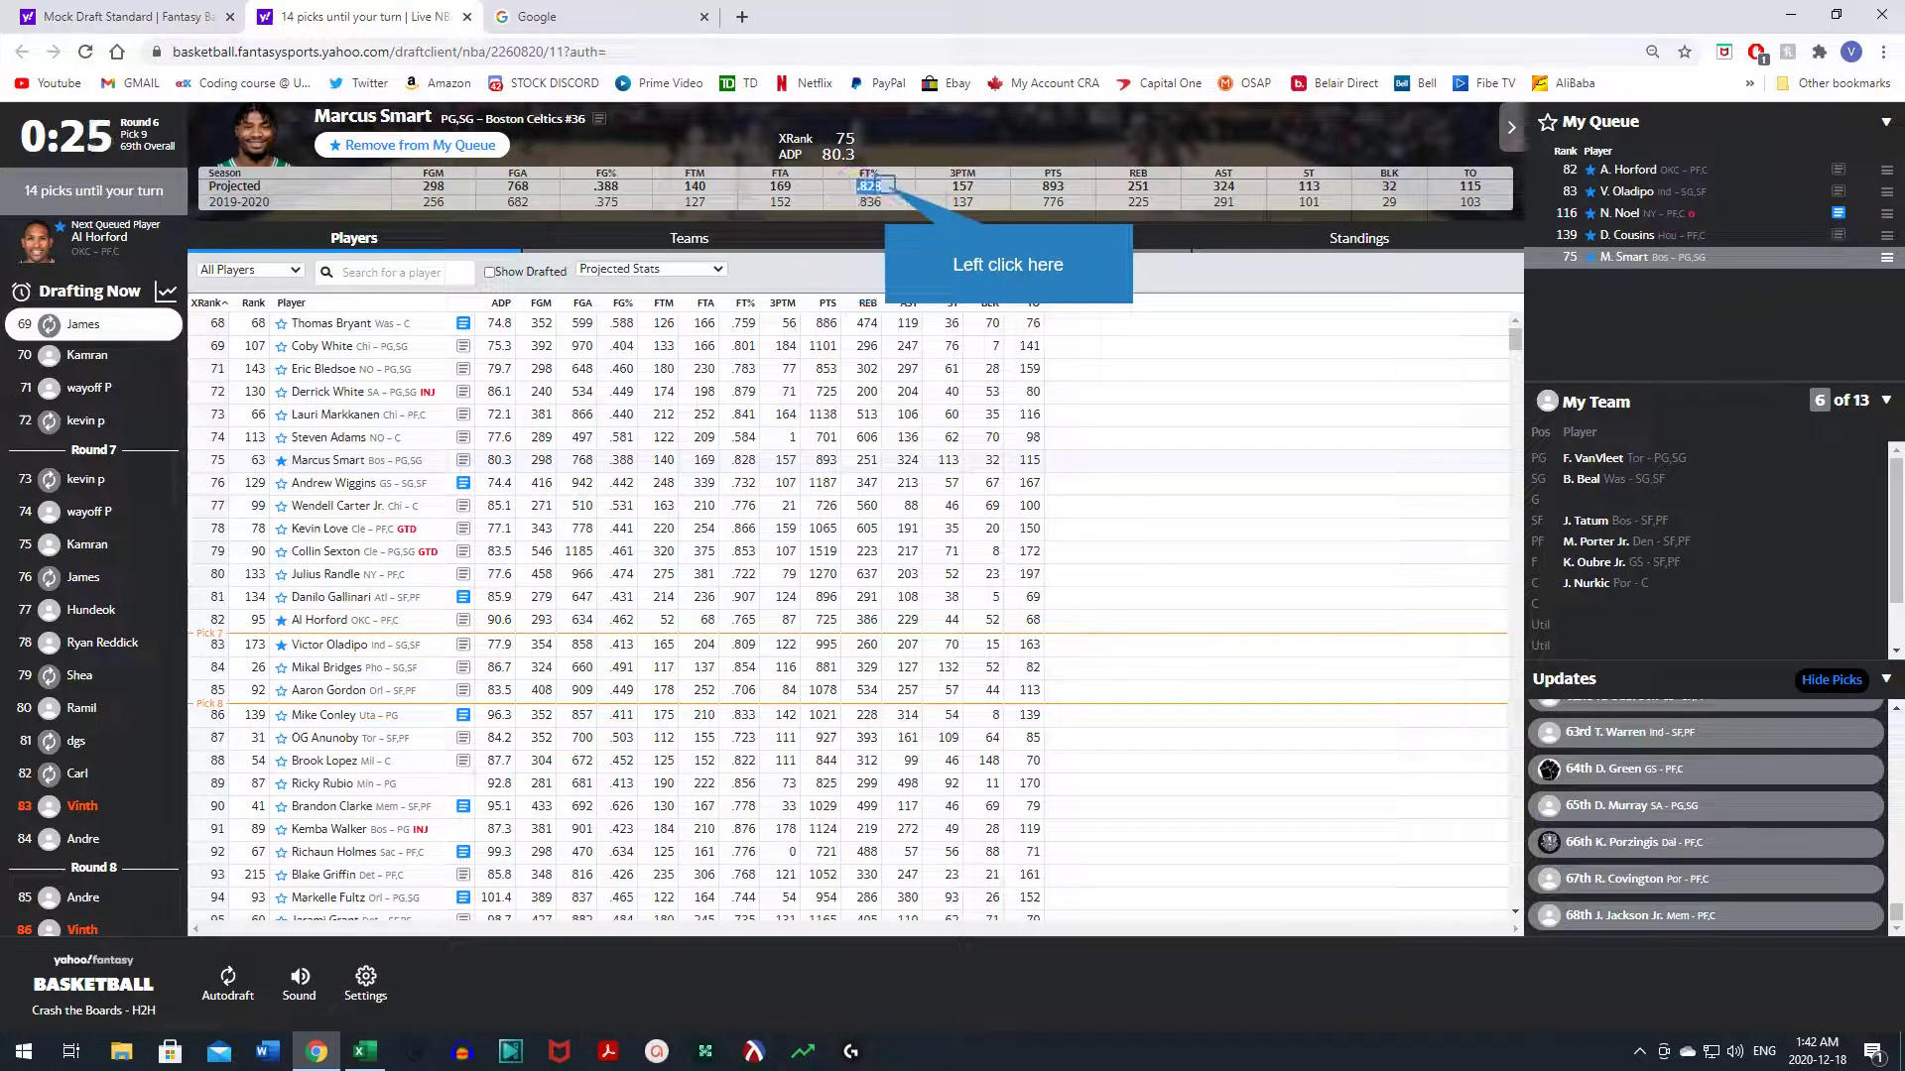
left_click(885, 185)
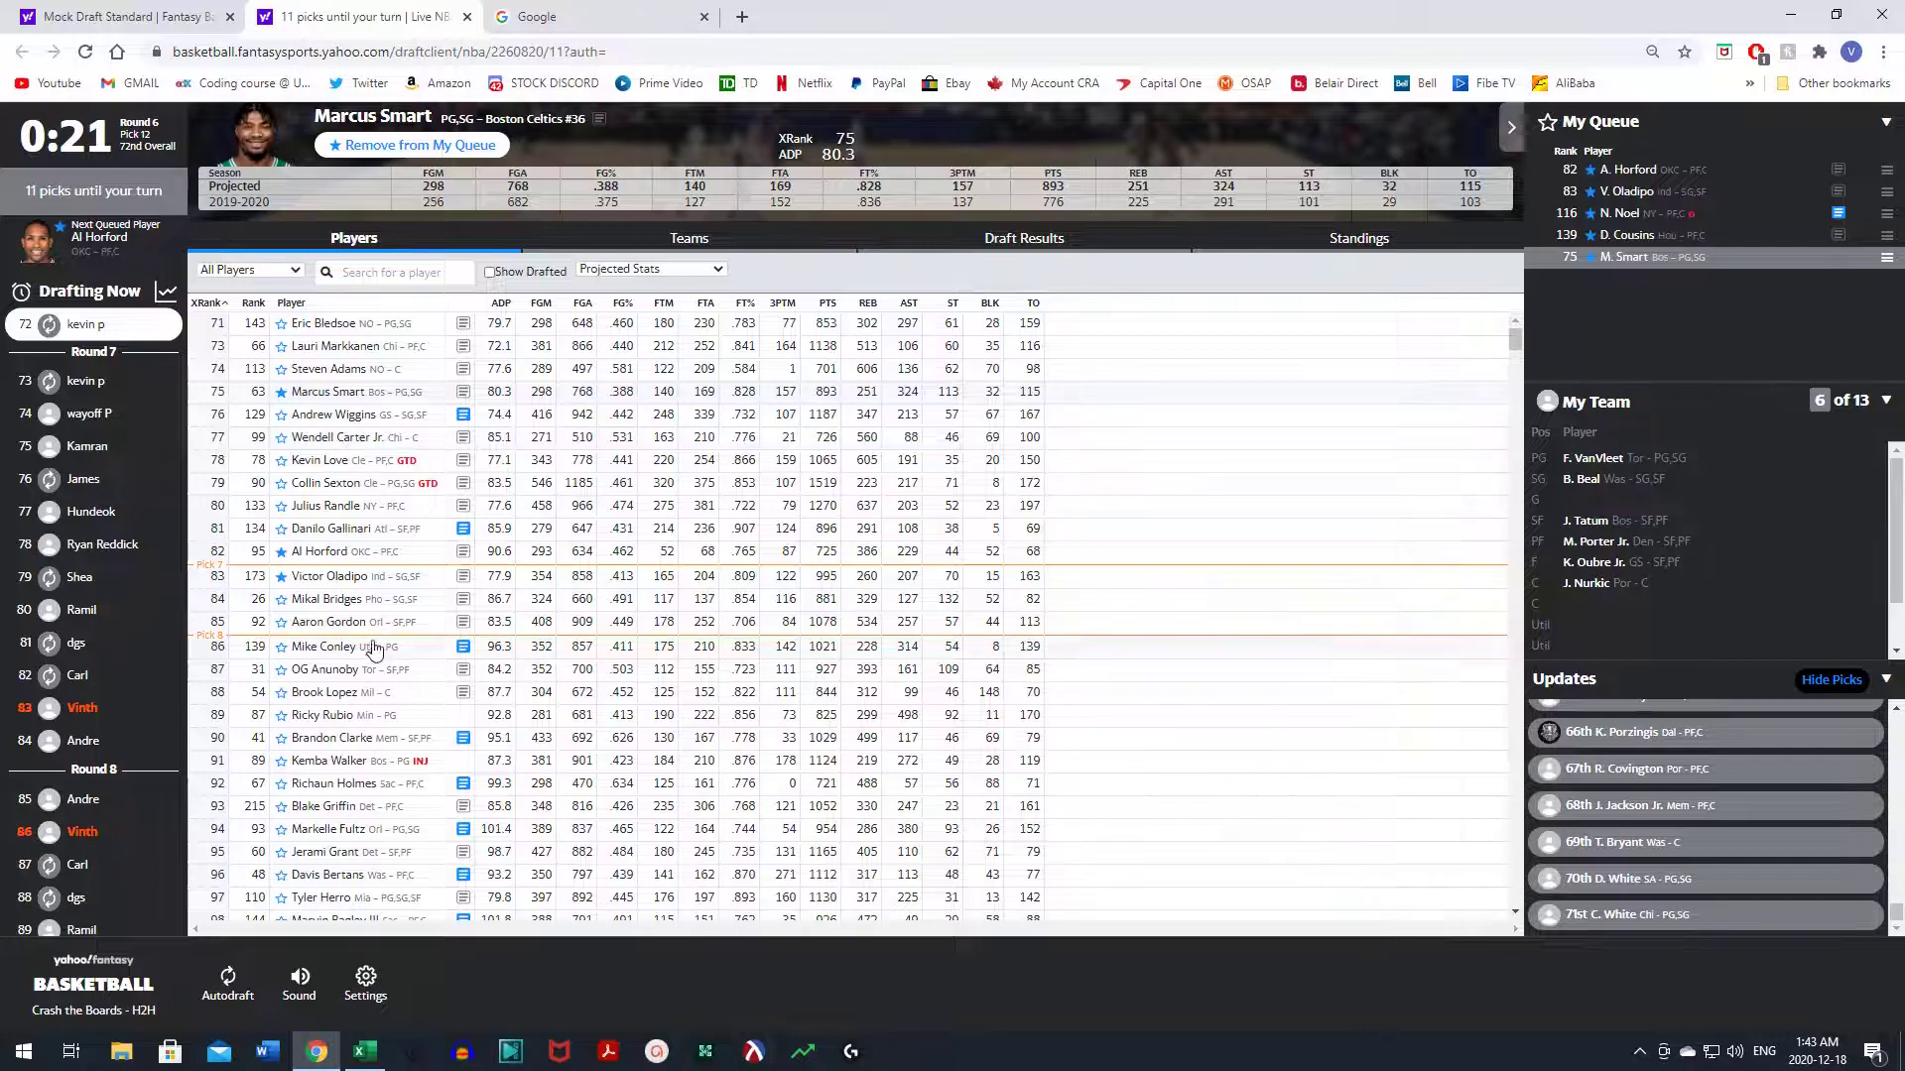
left_click(349, 670)
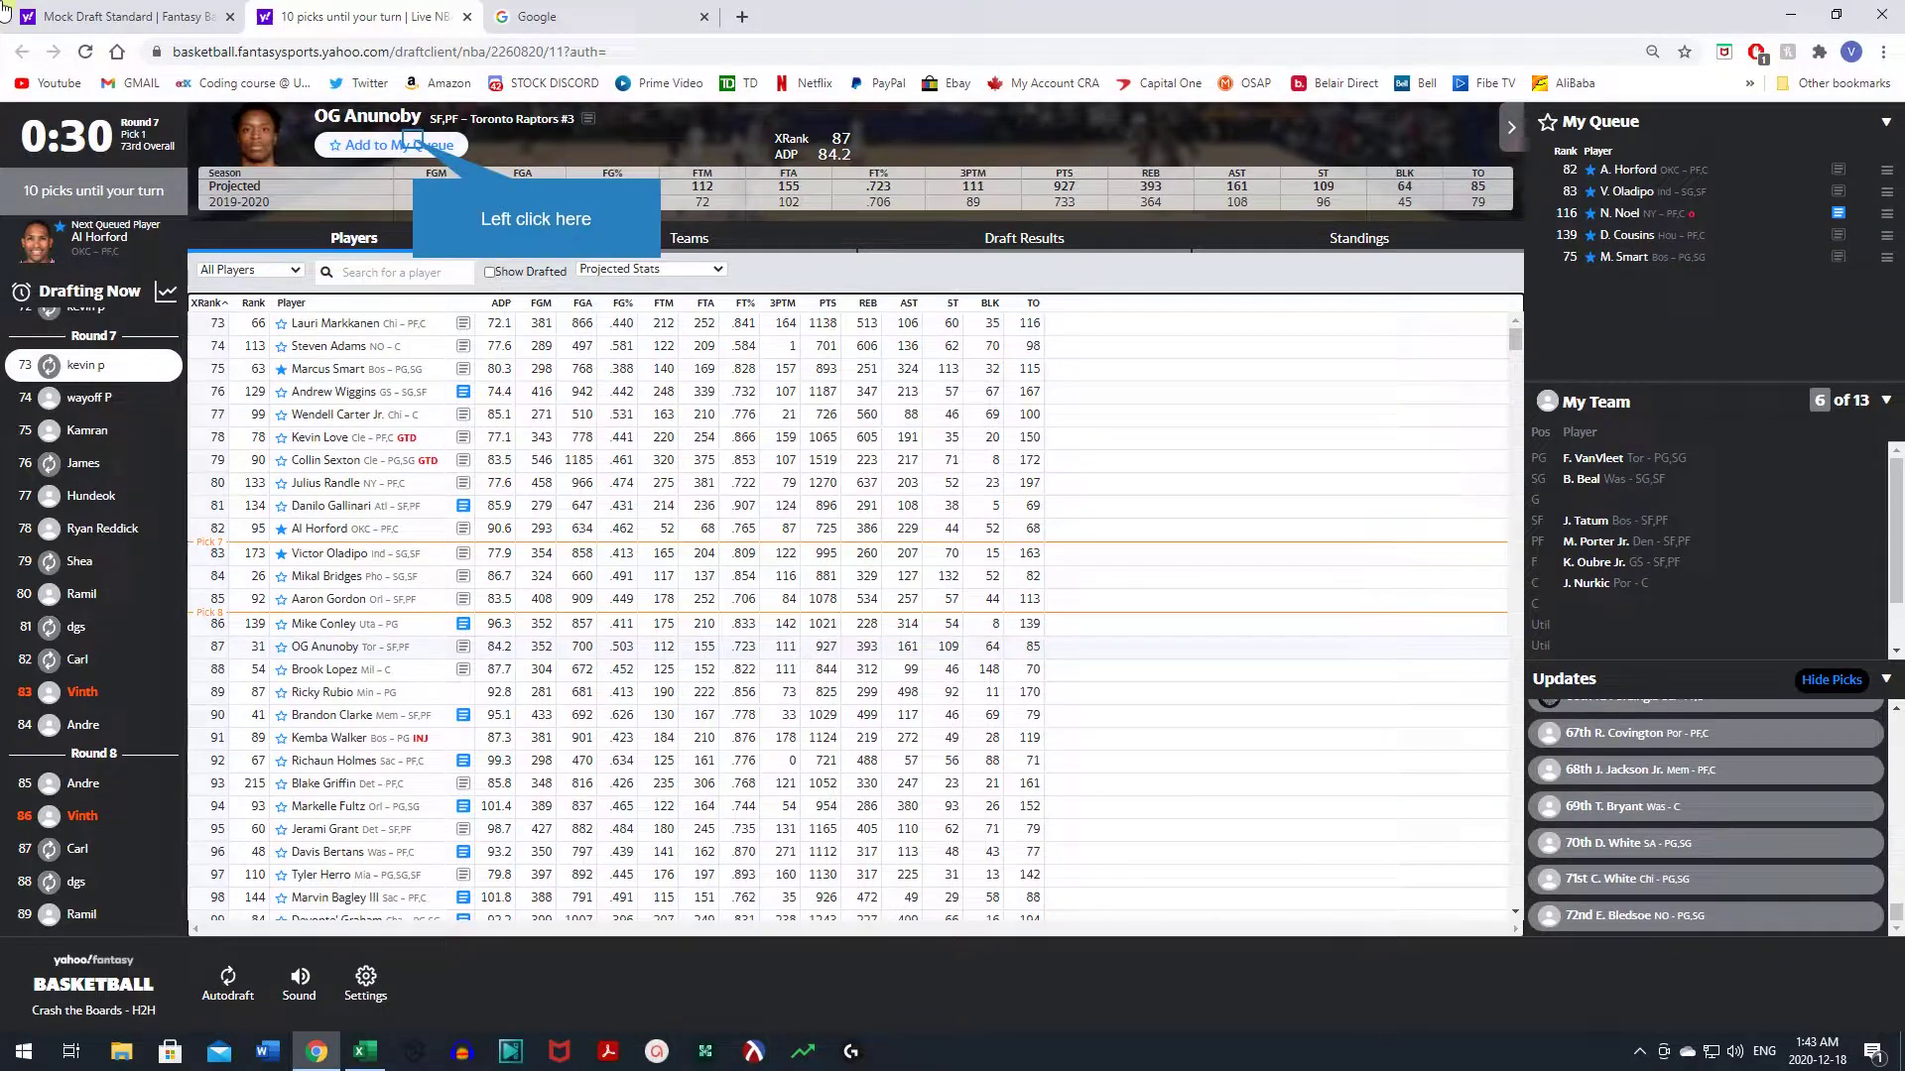
left_click(415, 147)
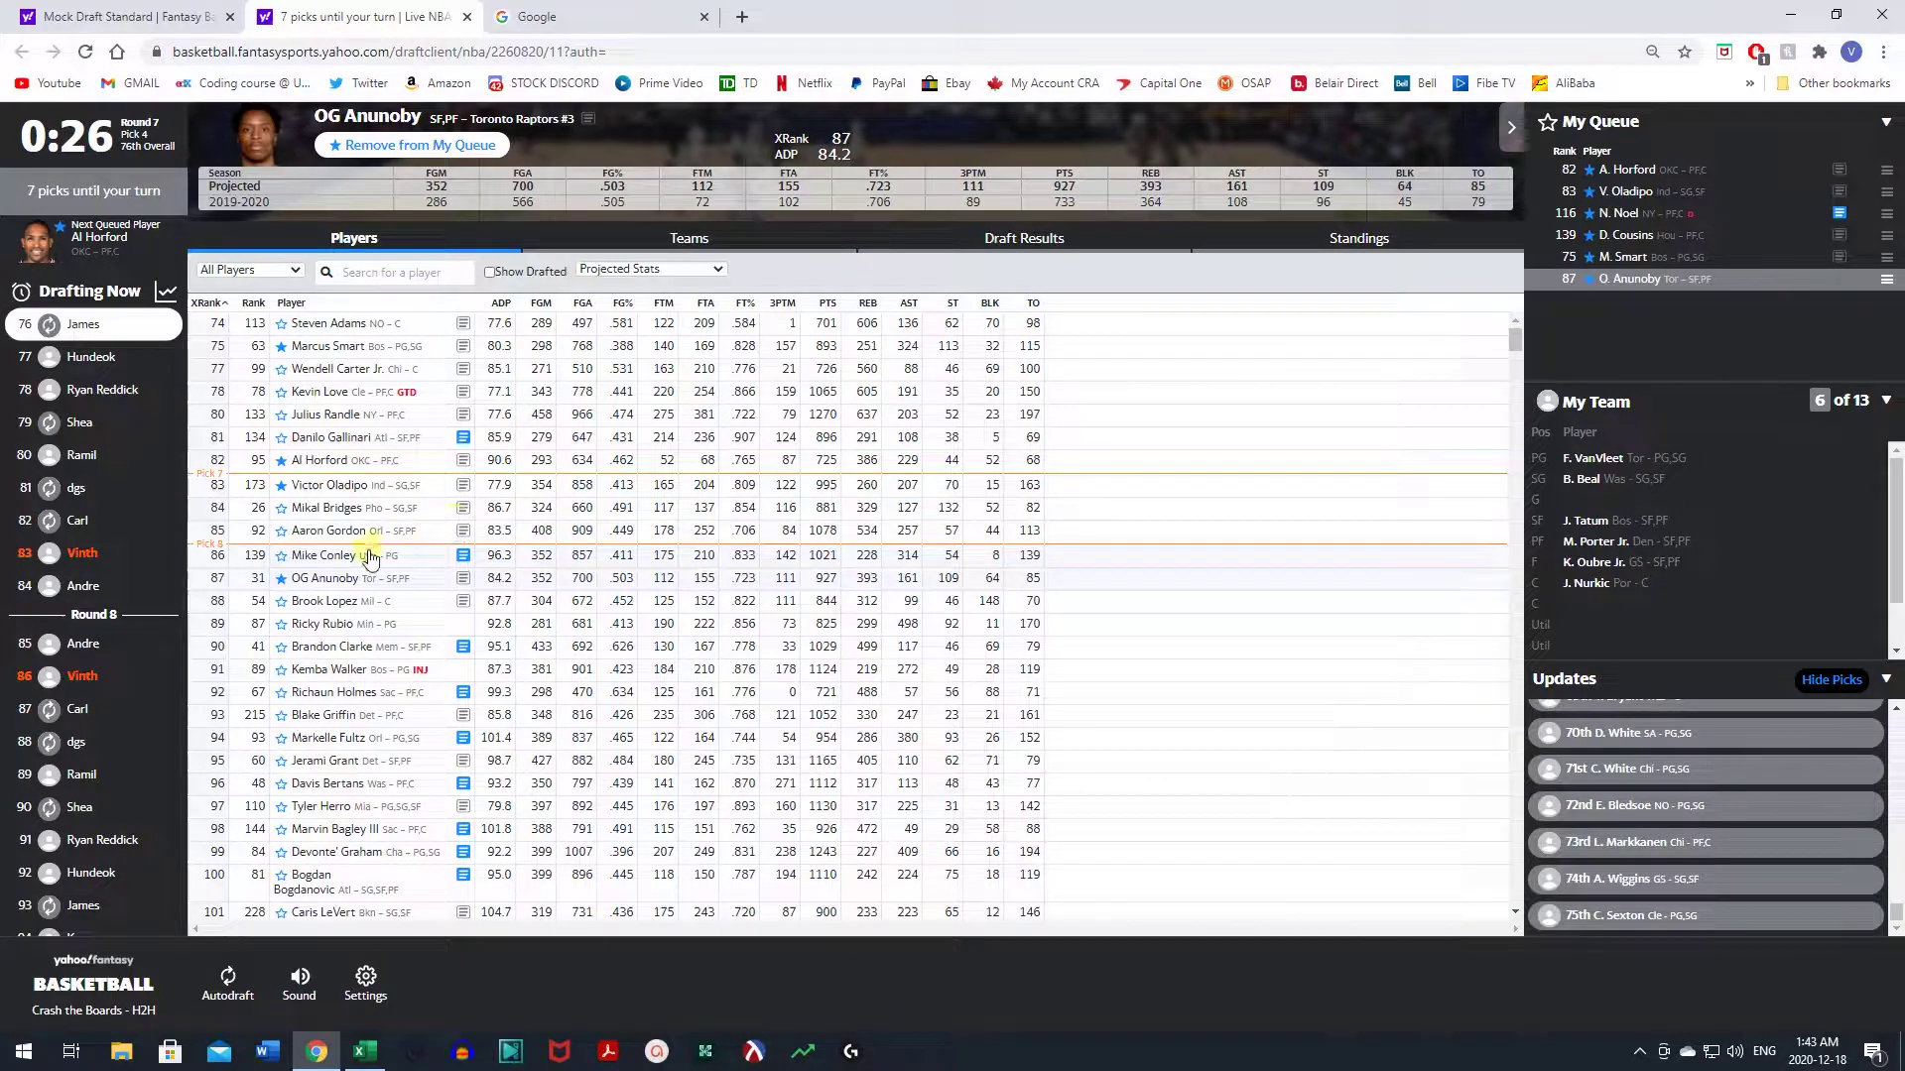
- Scan the available players for the round 7 pick and view the projected stats of Julius Randle and Wendell Carter Jr
scroll(332, 556, "down", 2)
scroll(99, 764, "down", 4)
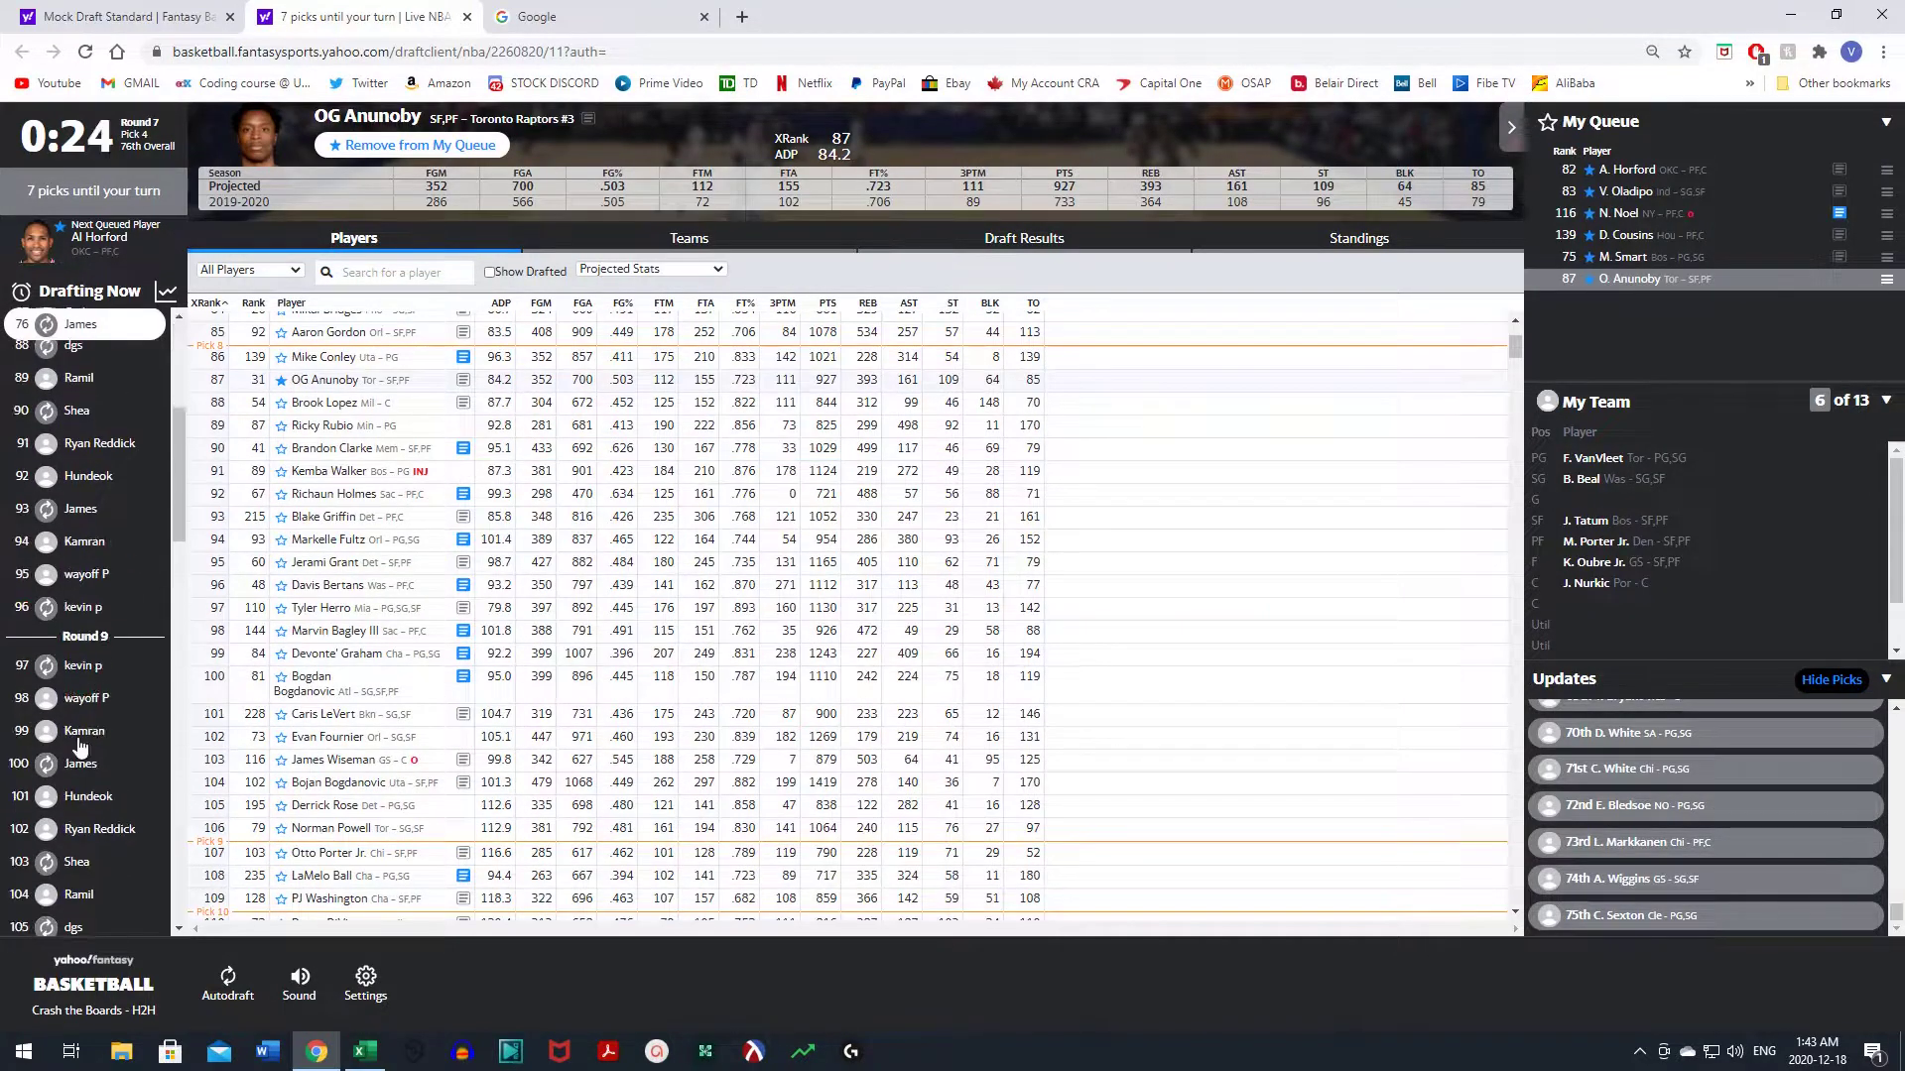
scroll(99, 754, "up", 4)
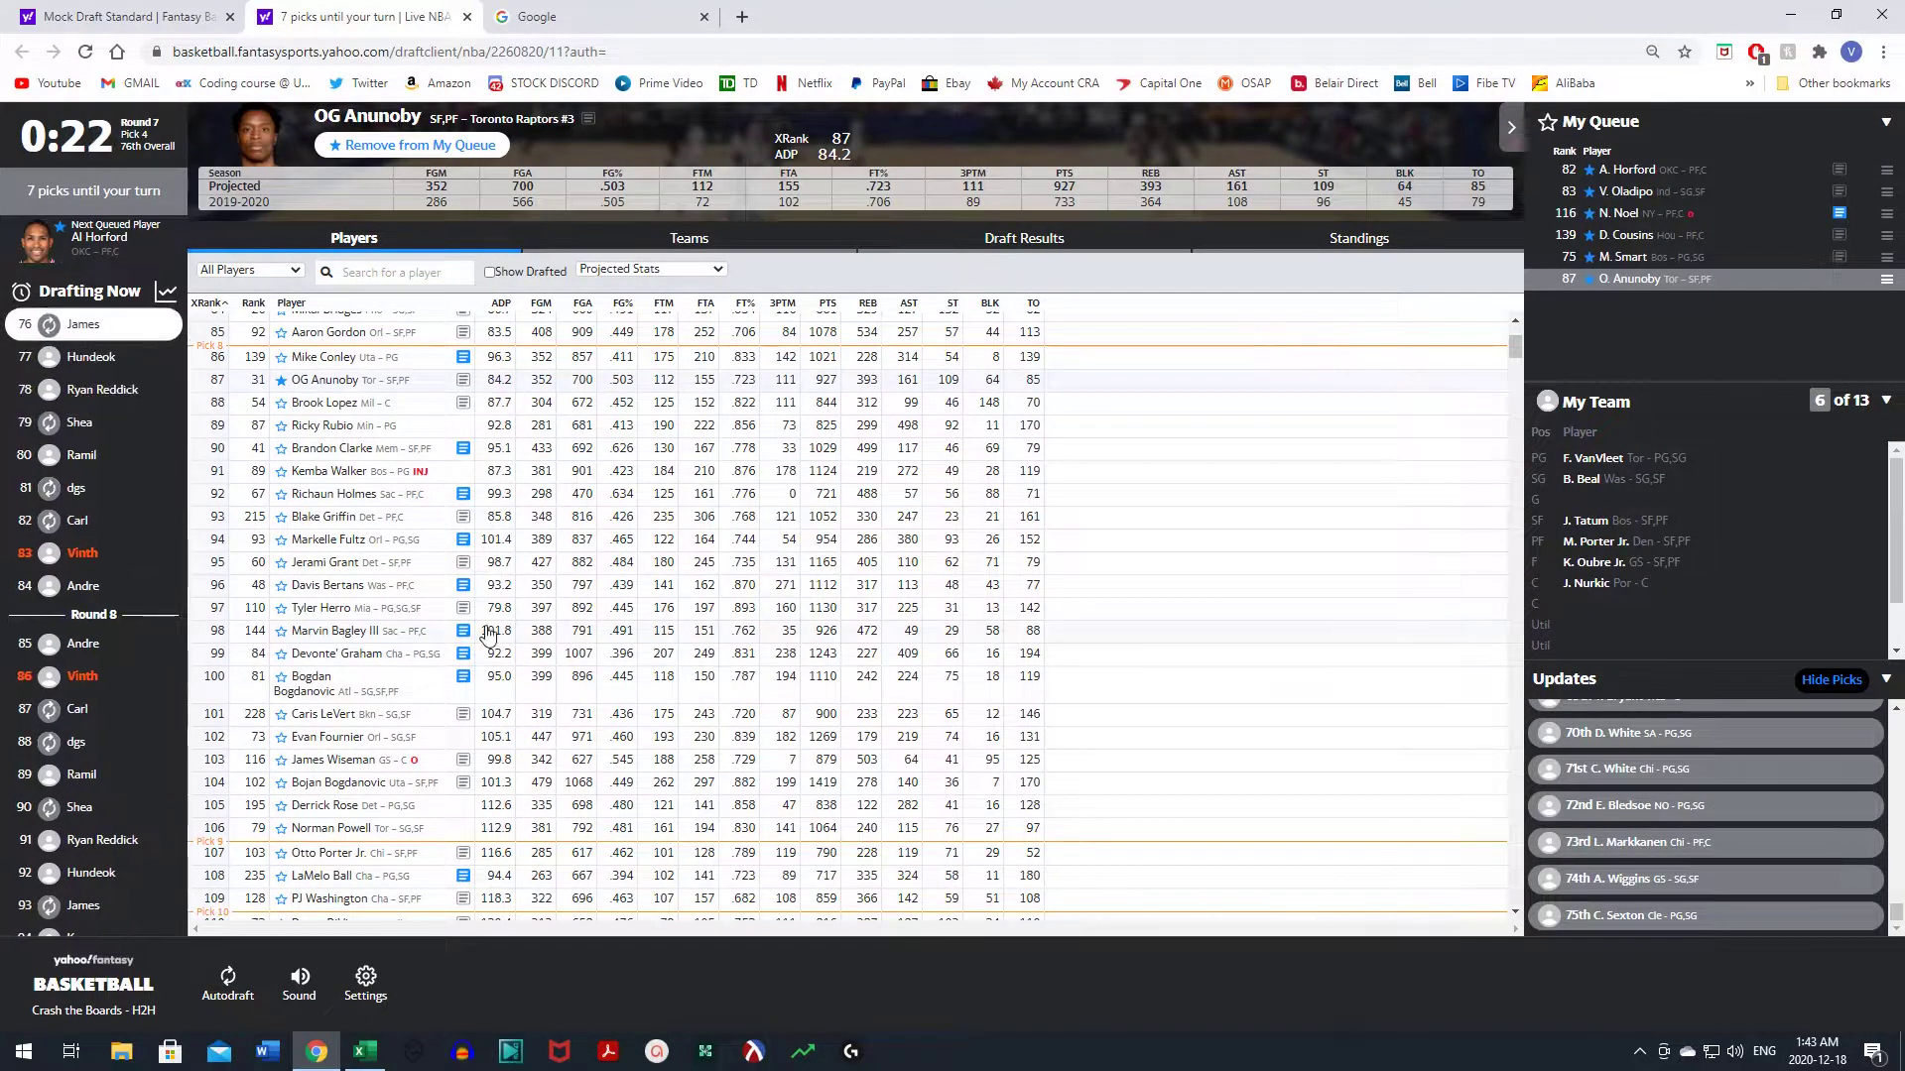
scroll(466, 655, "up", 1)
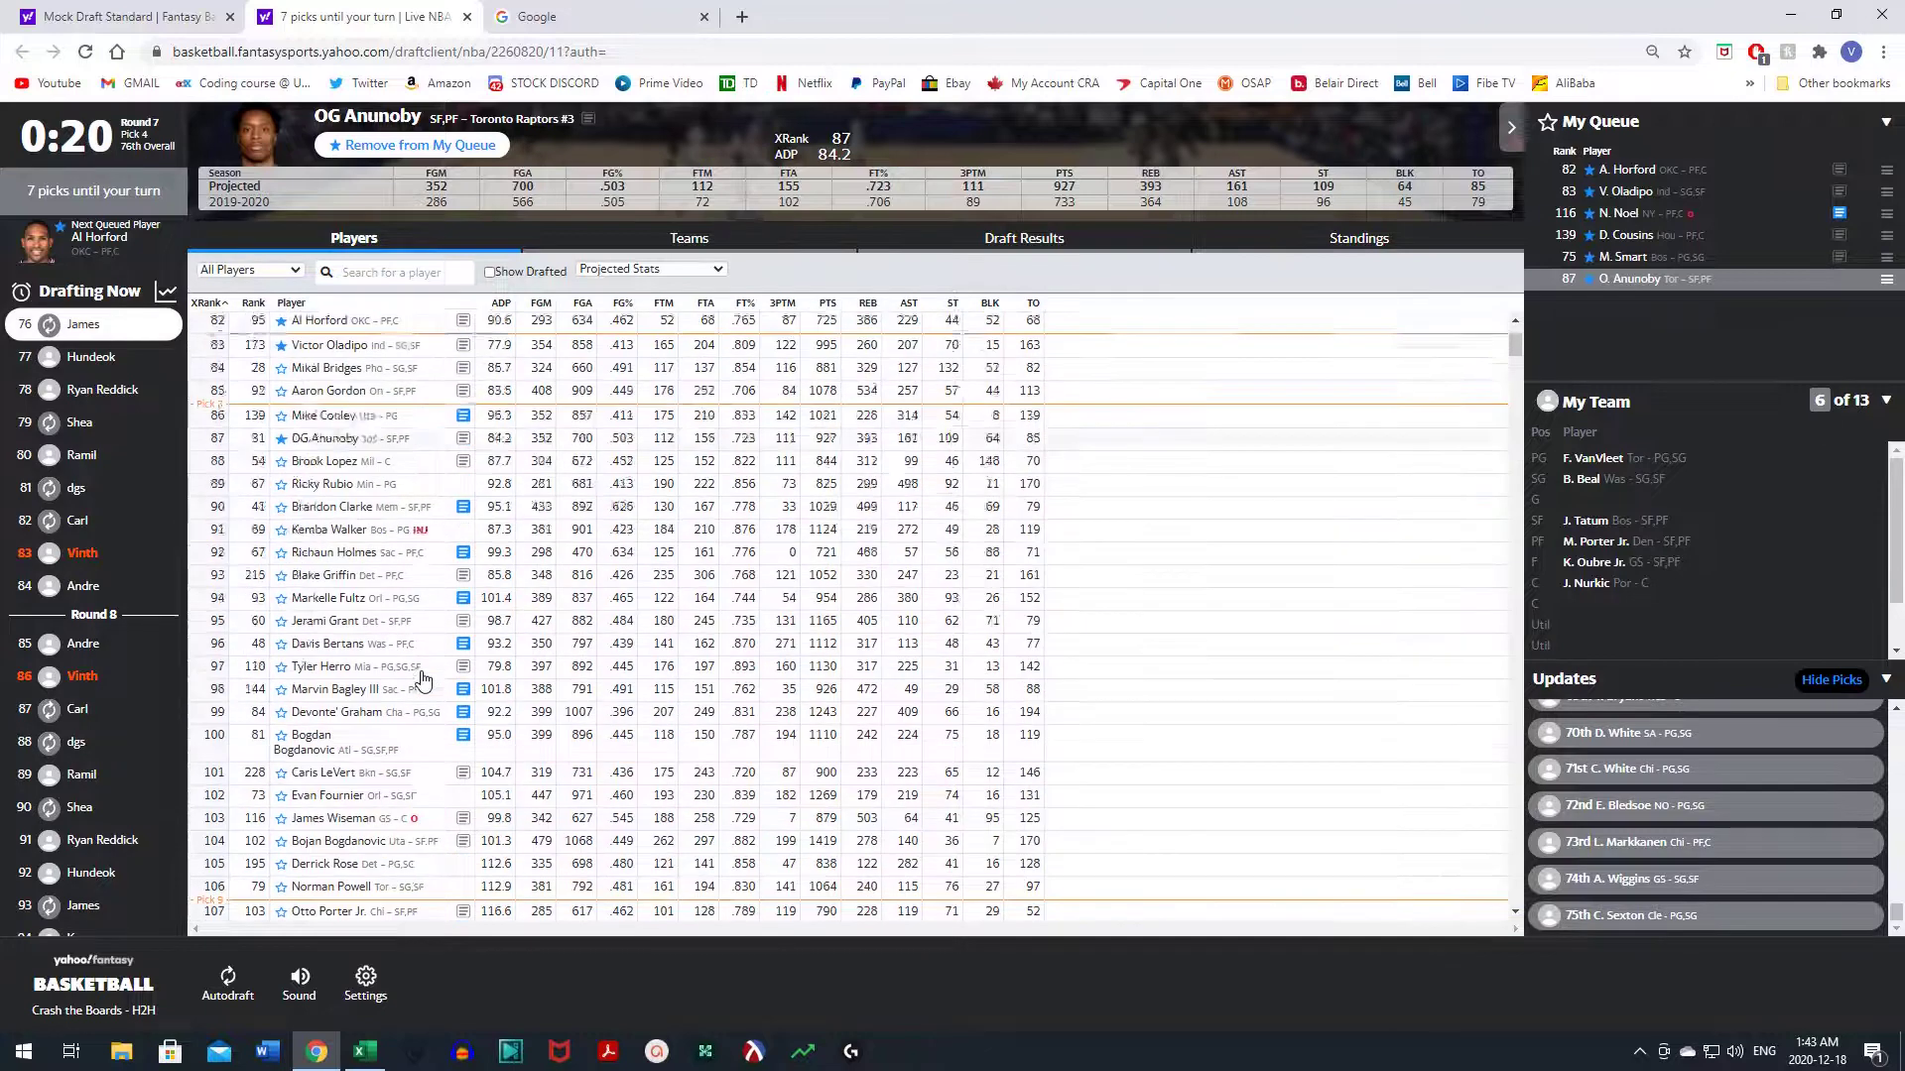
scroll(422, 677, "up", 2)
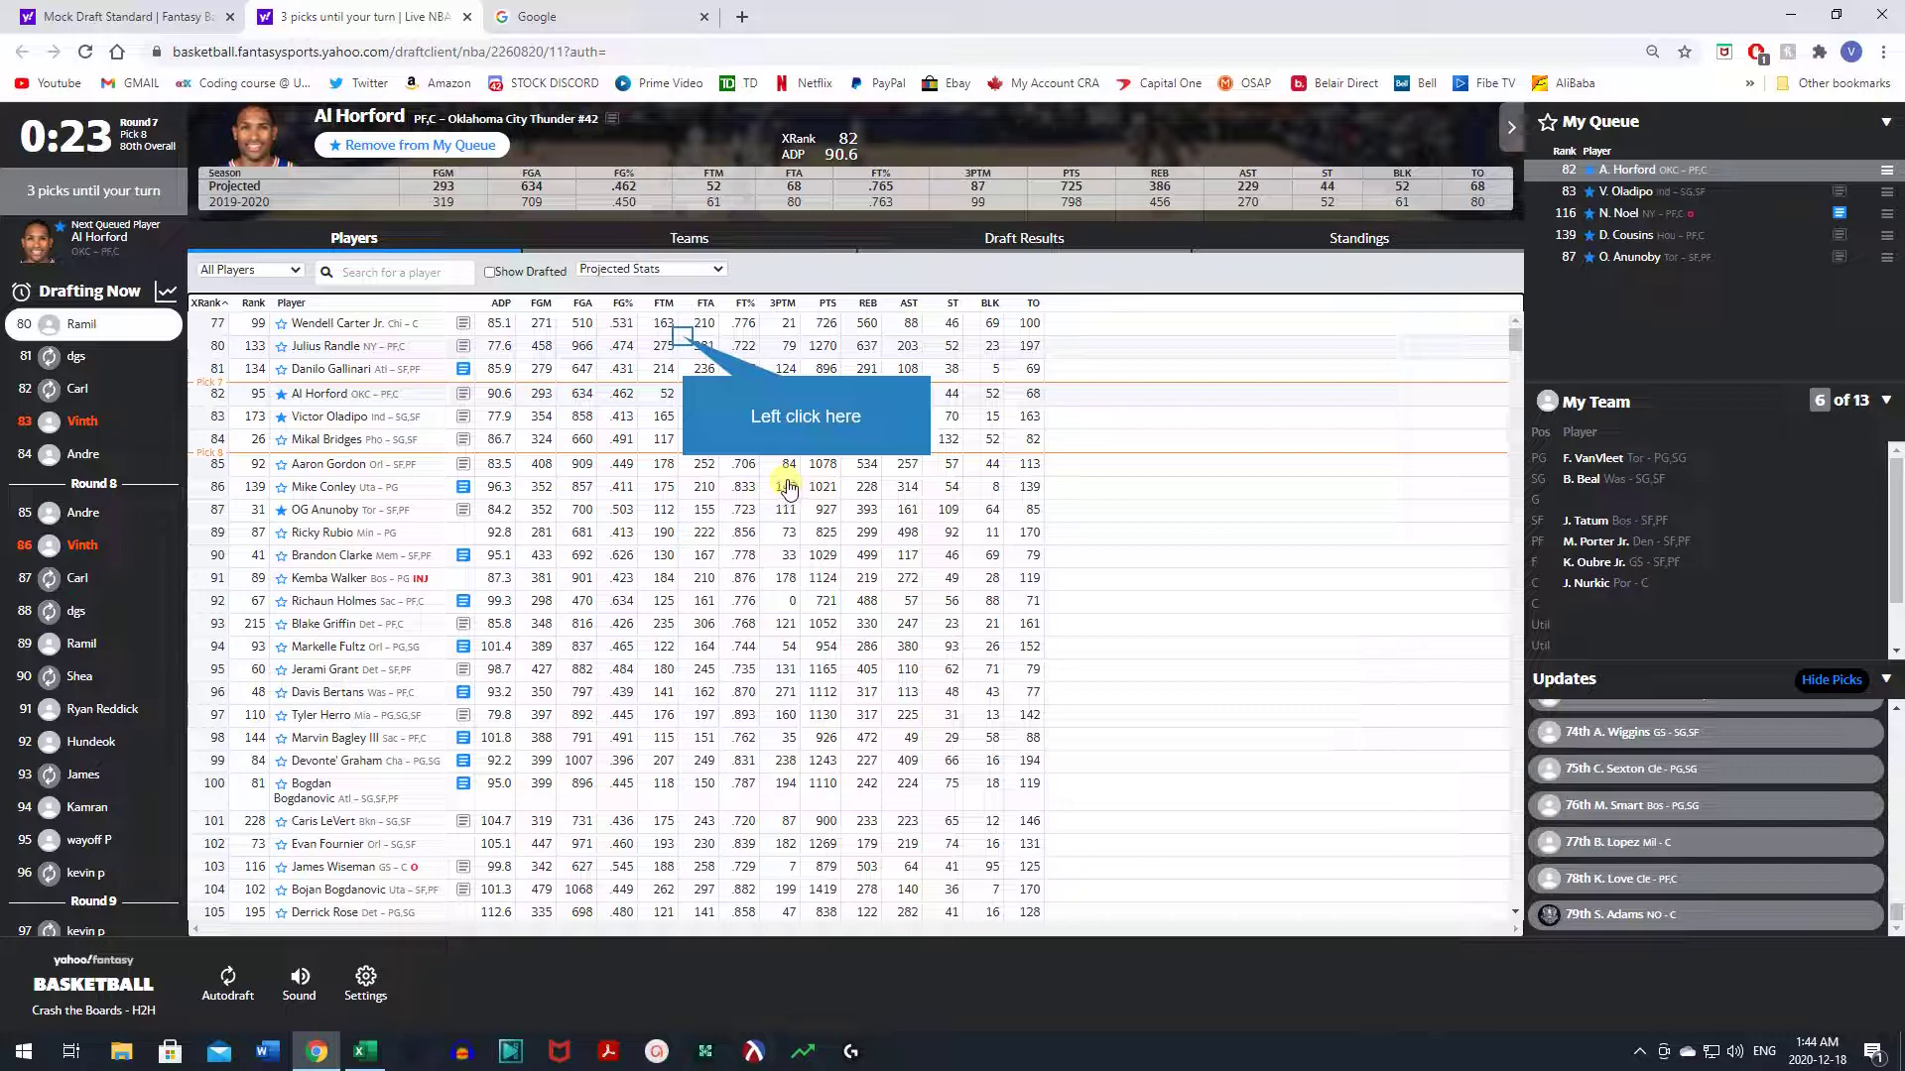
left_click(683, 343)
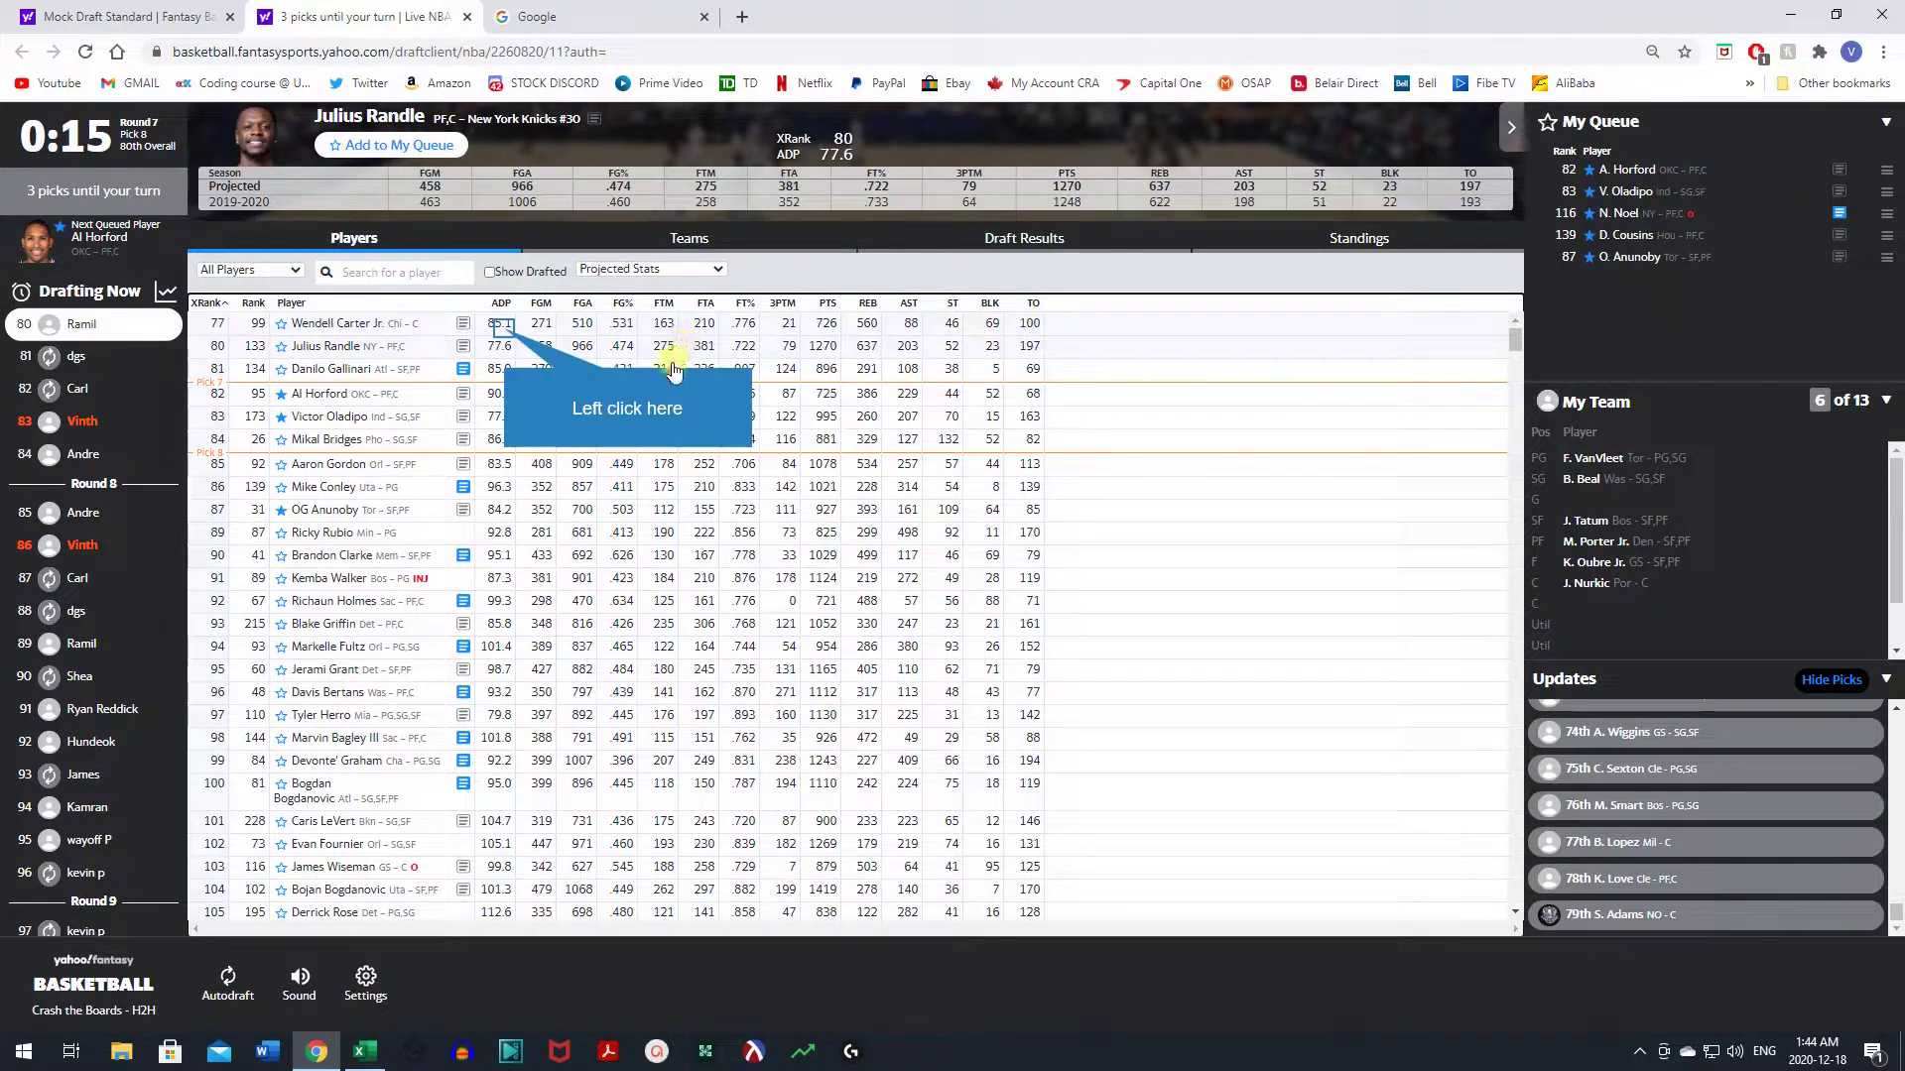
left_click(504, 334)
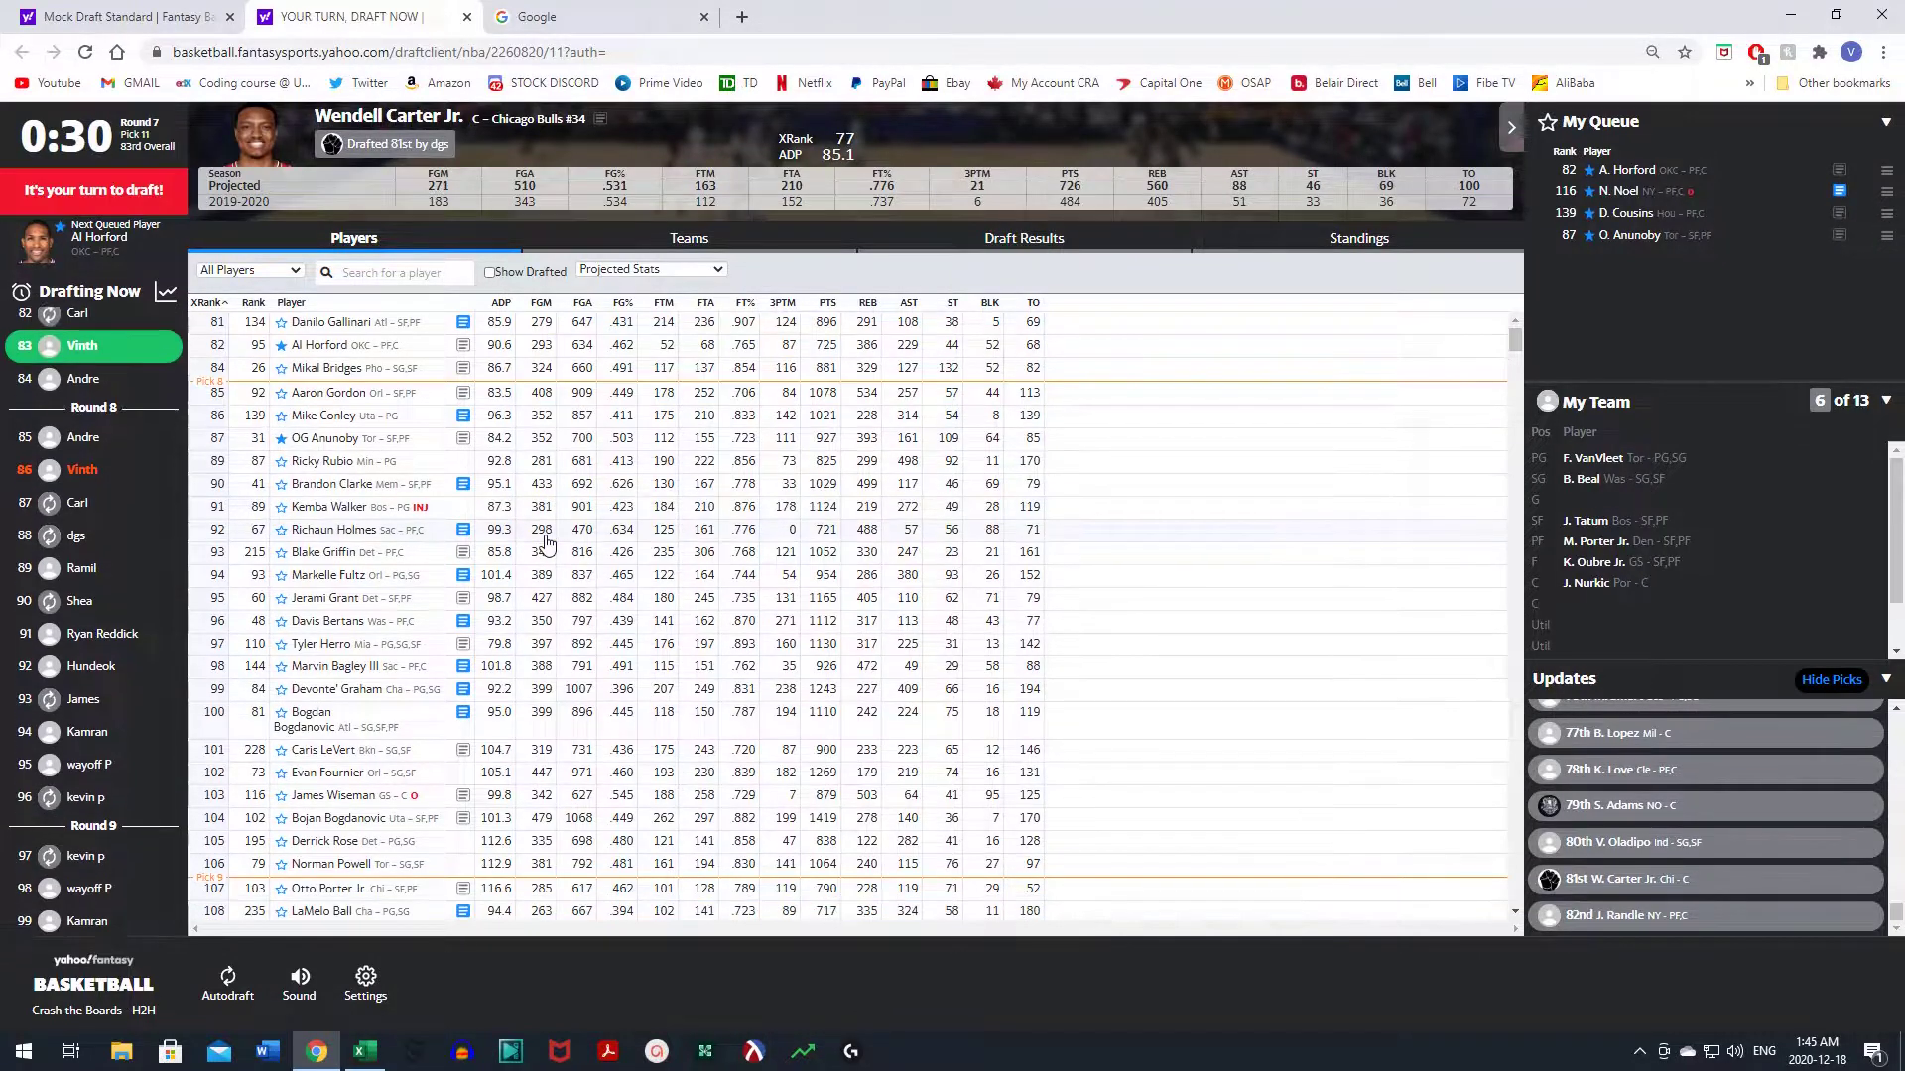
- Compare Al Horford with Nerlens Noel, read Noel's latest injury news, and draft Noel with the round 7 pick
left_click(402, 348)
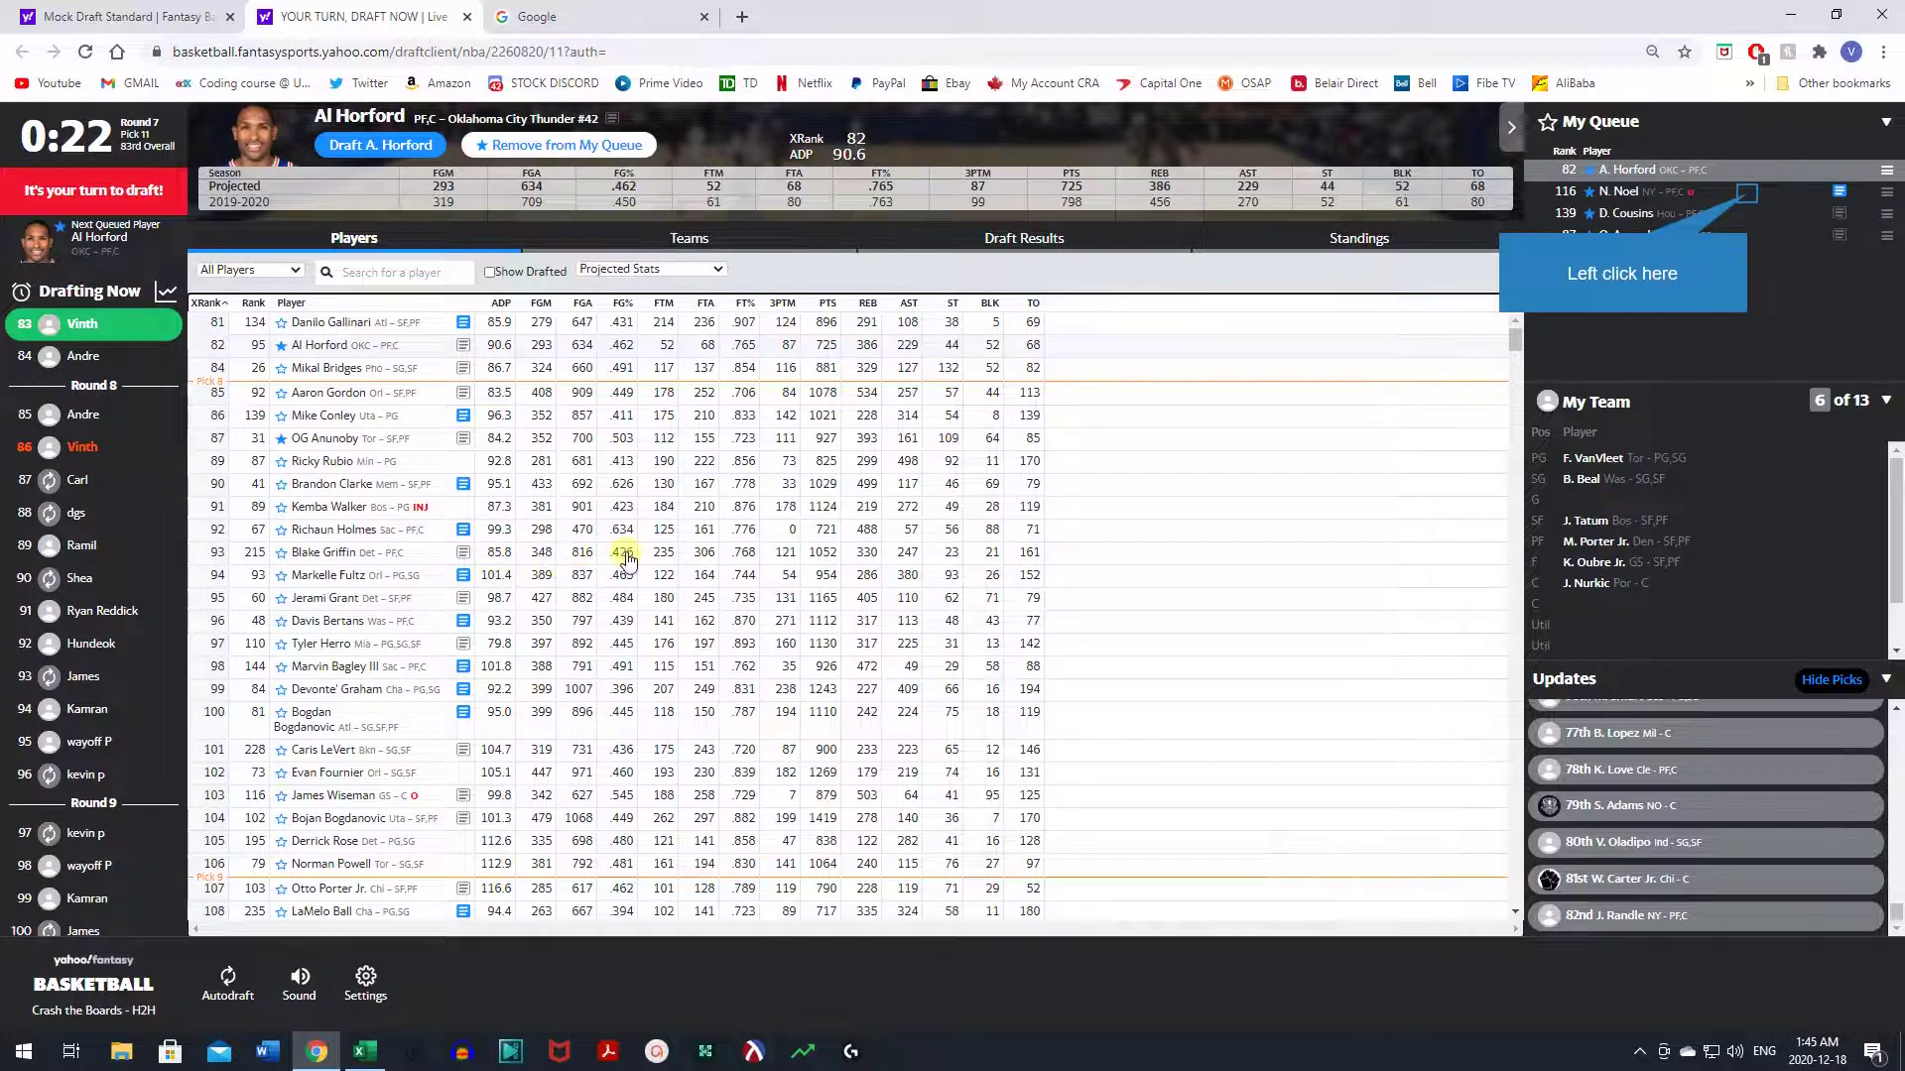
left_click(1749, 201)
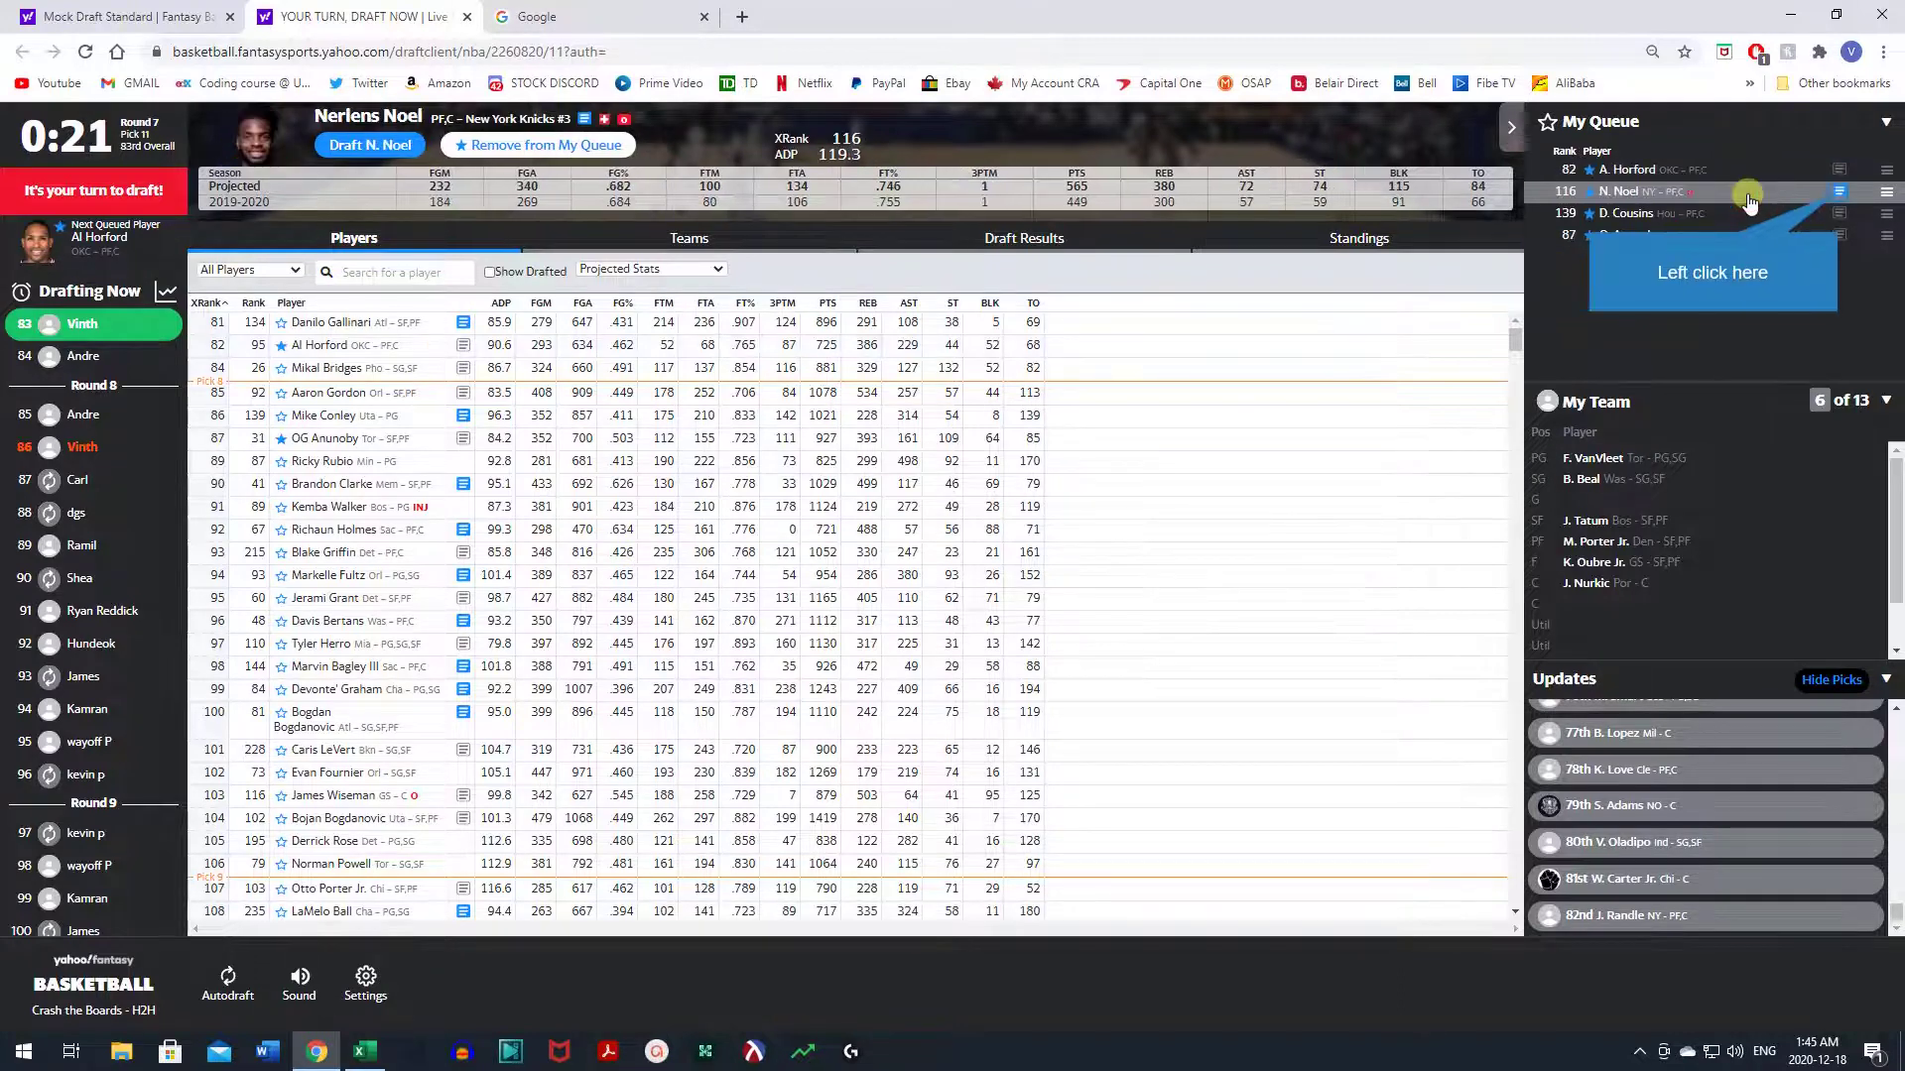
left_click(1840, 194)
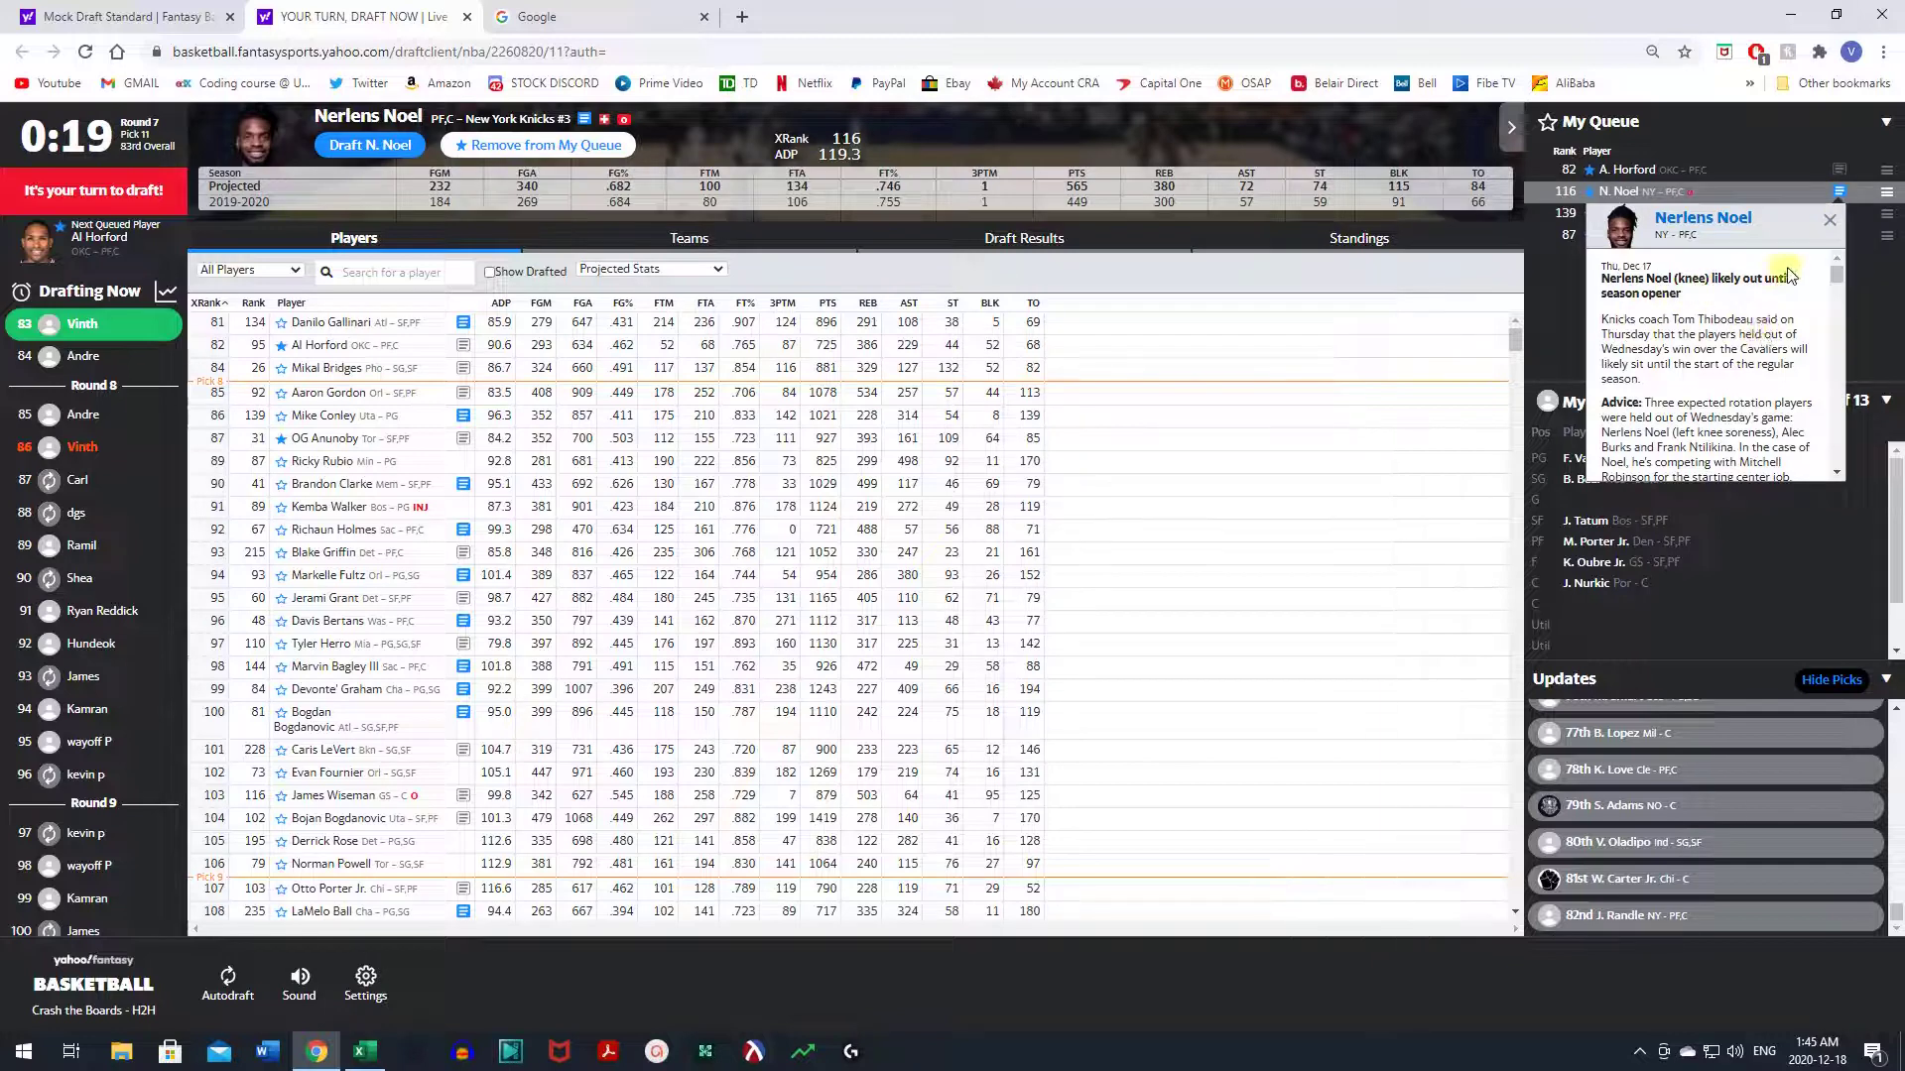
scroll(1721, 410, "down", 1)
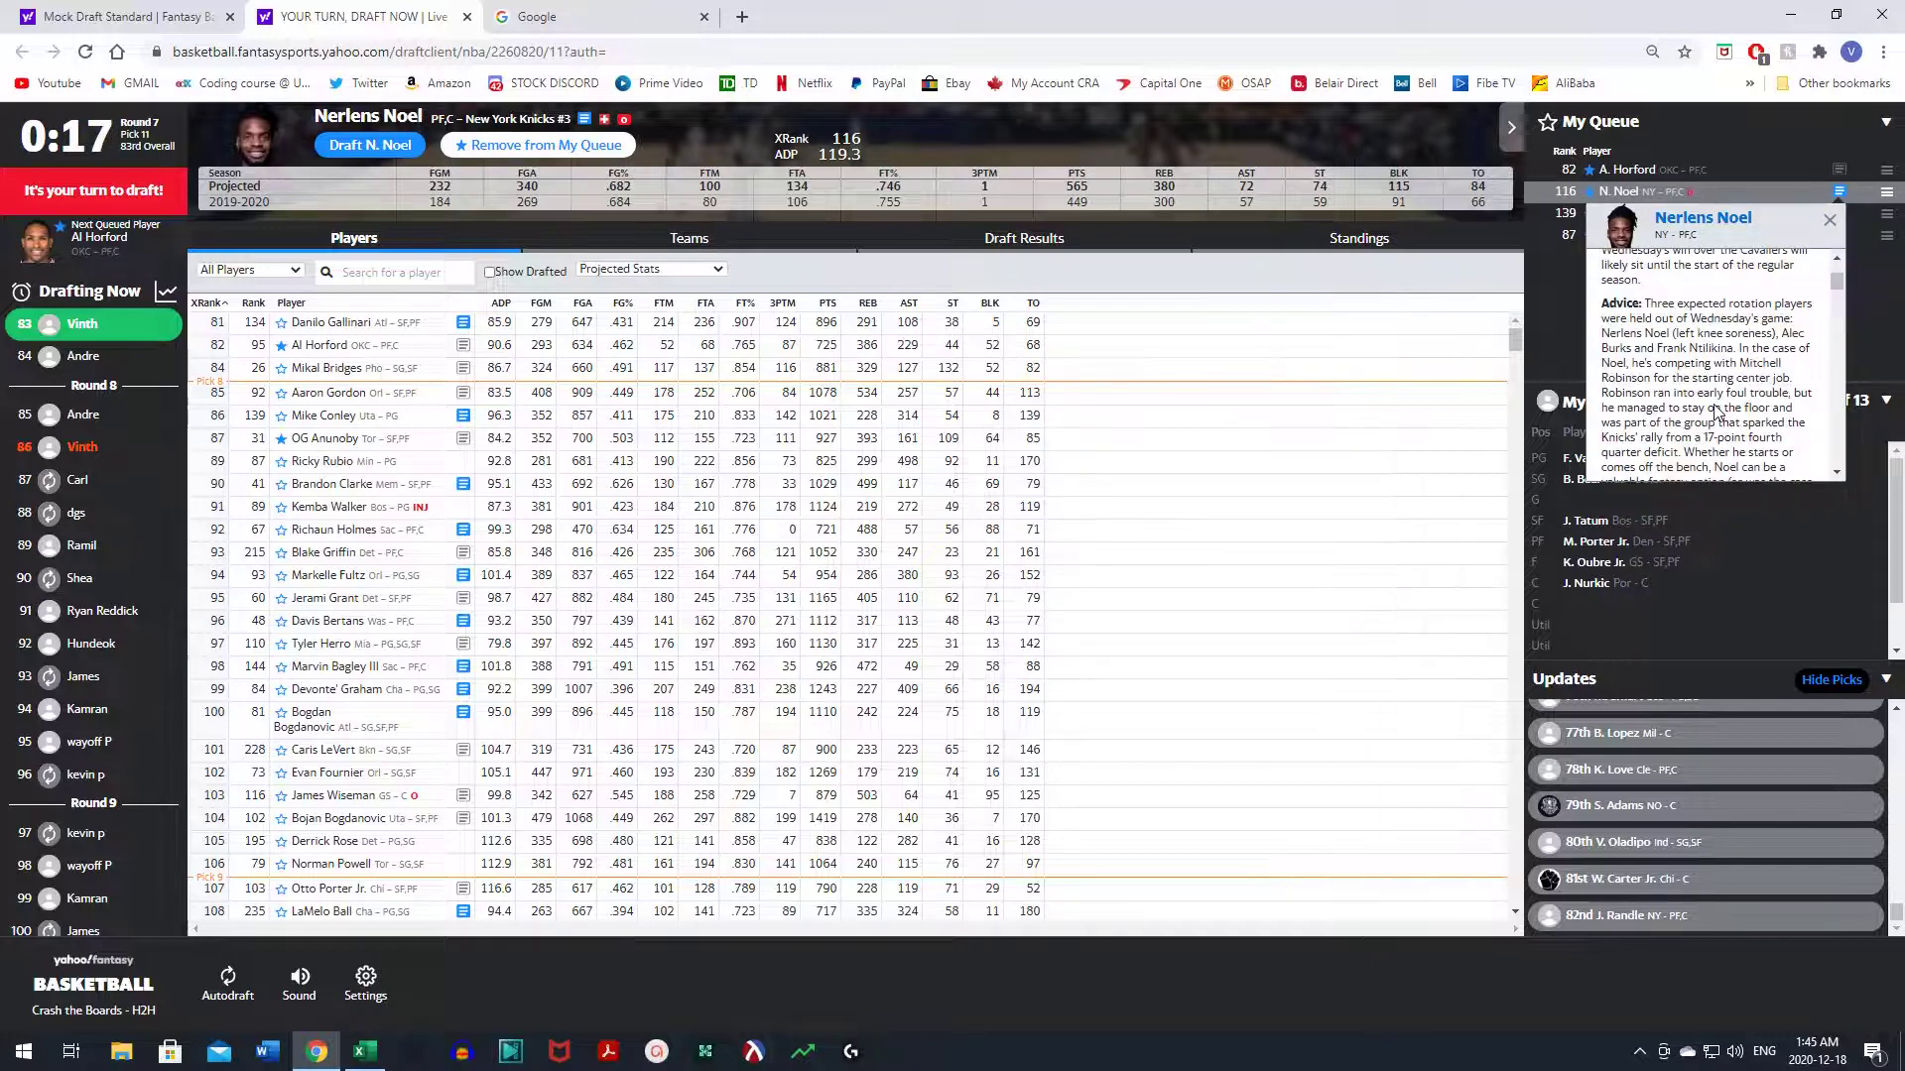
scroll(1711, 409, "down", 1)
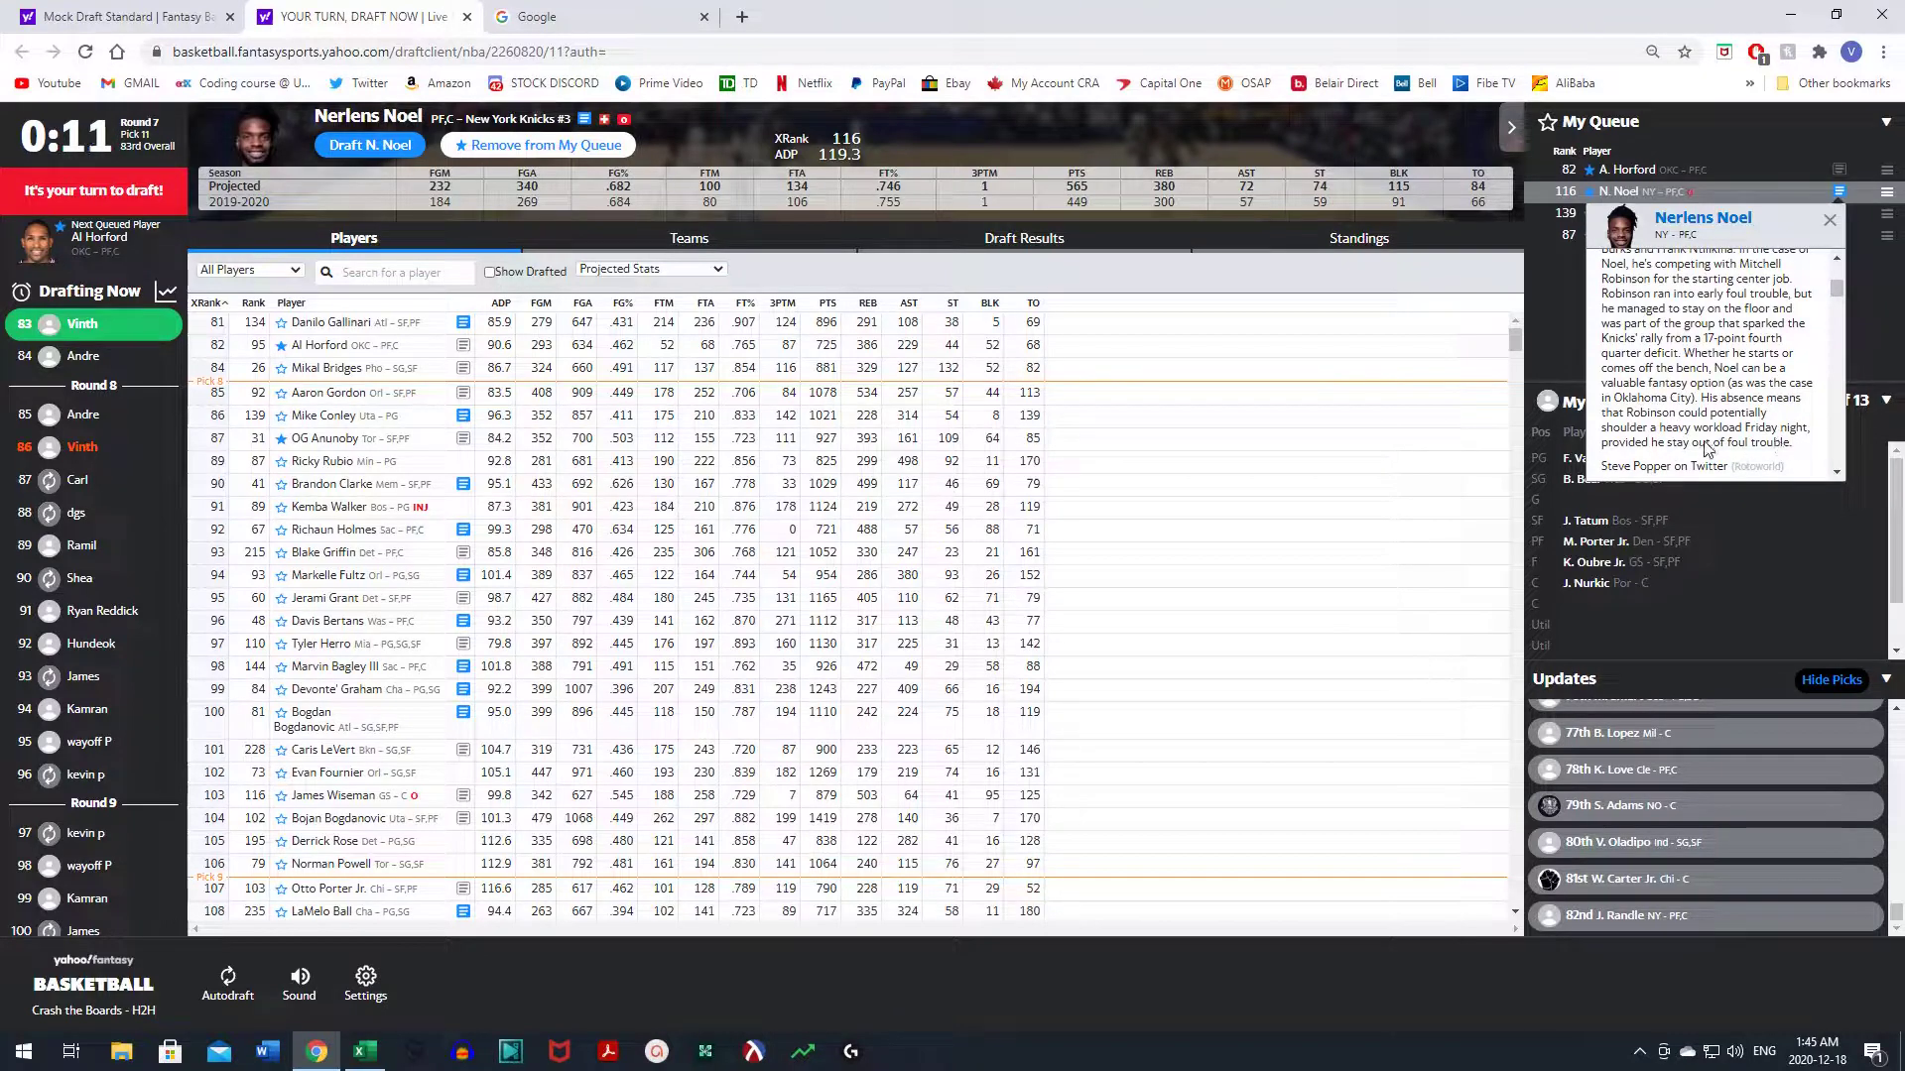
scroll(1677, 446, "up", 3)
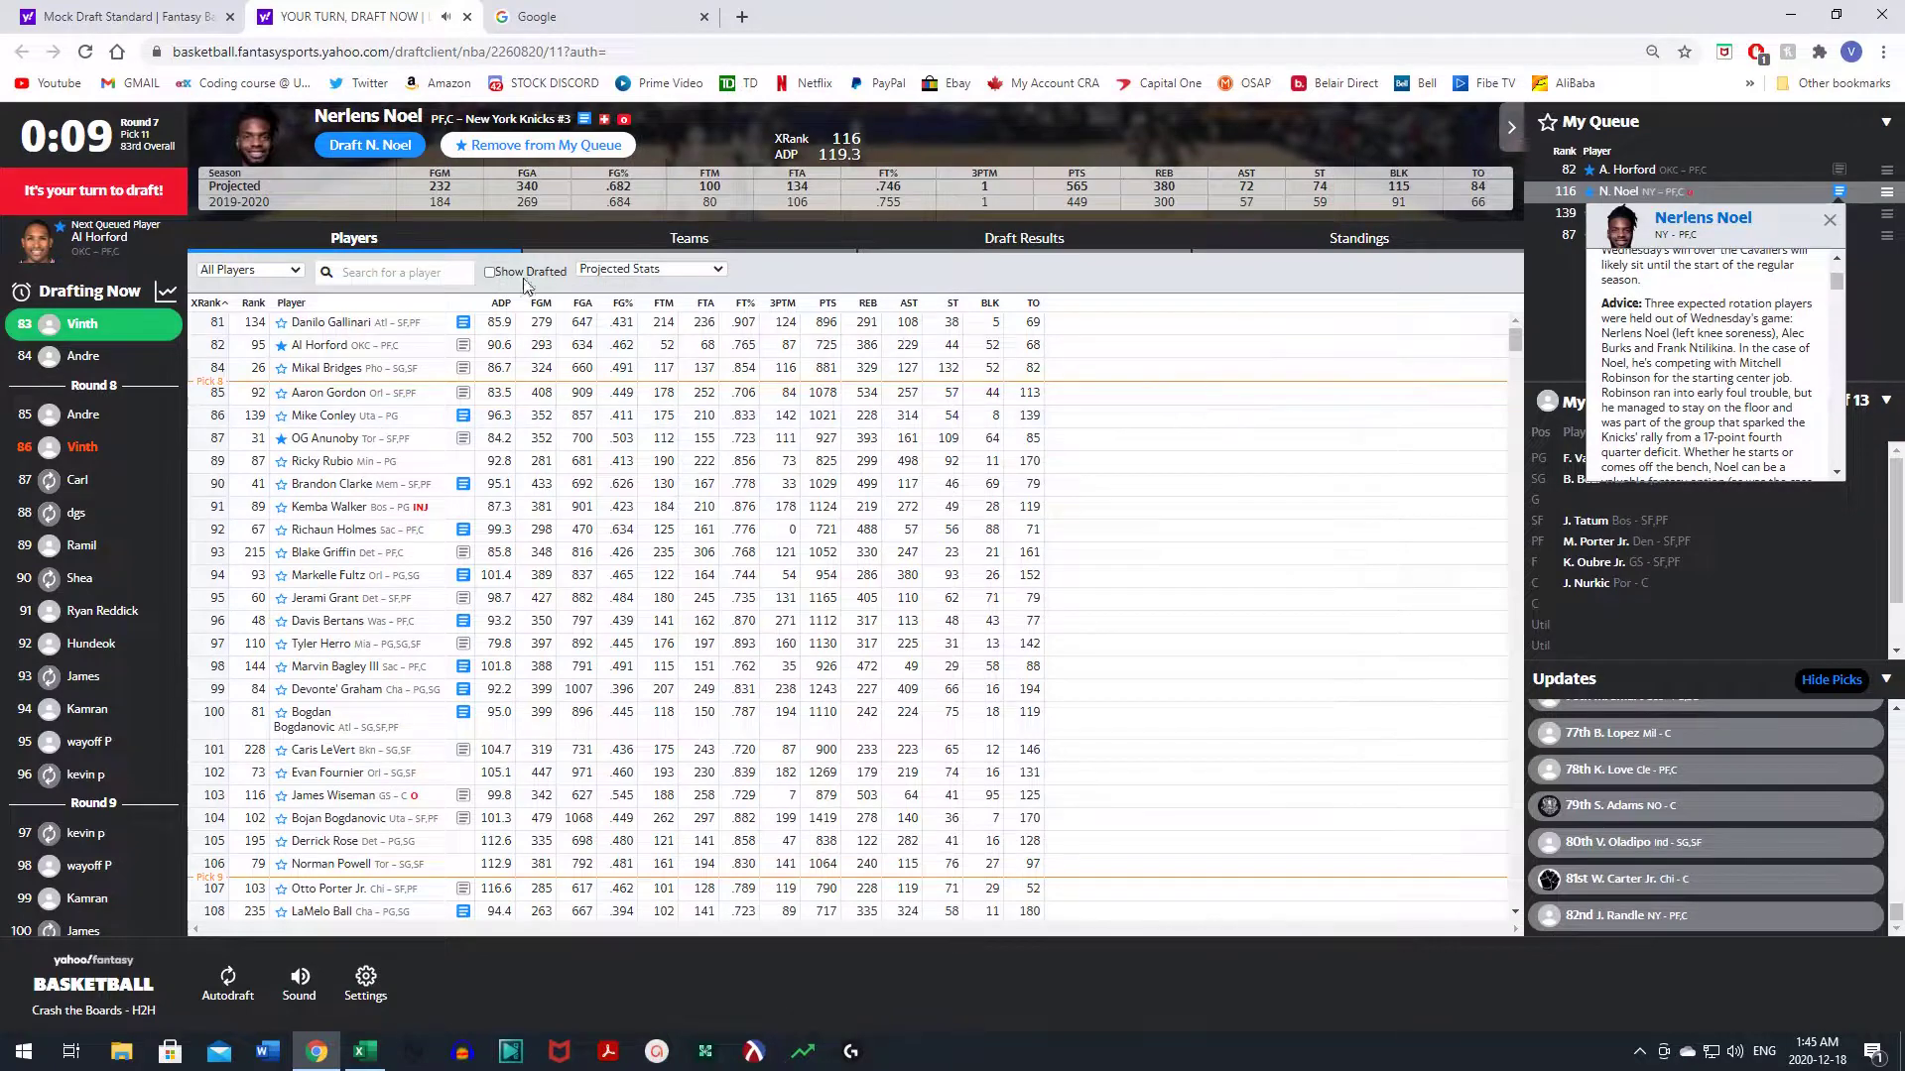
left_click(379, 146)
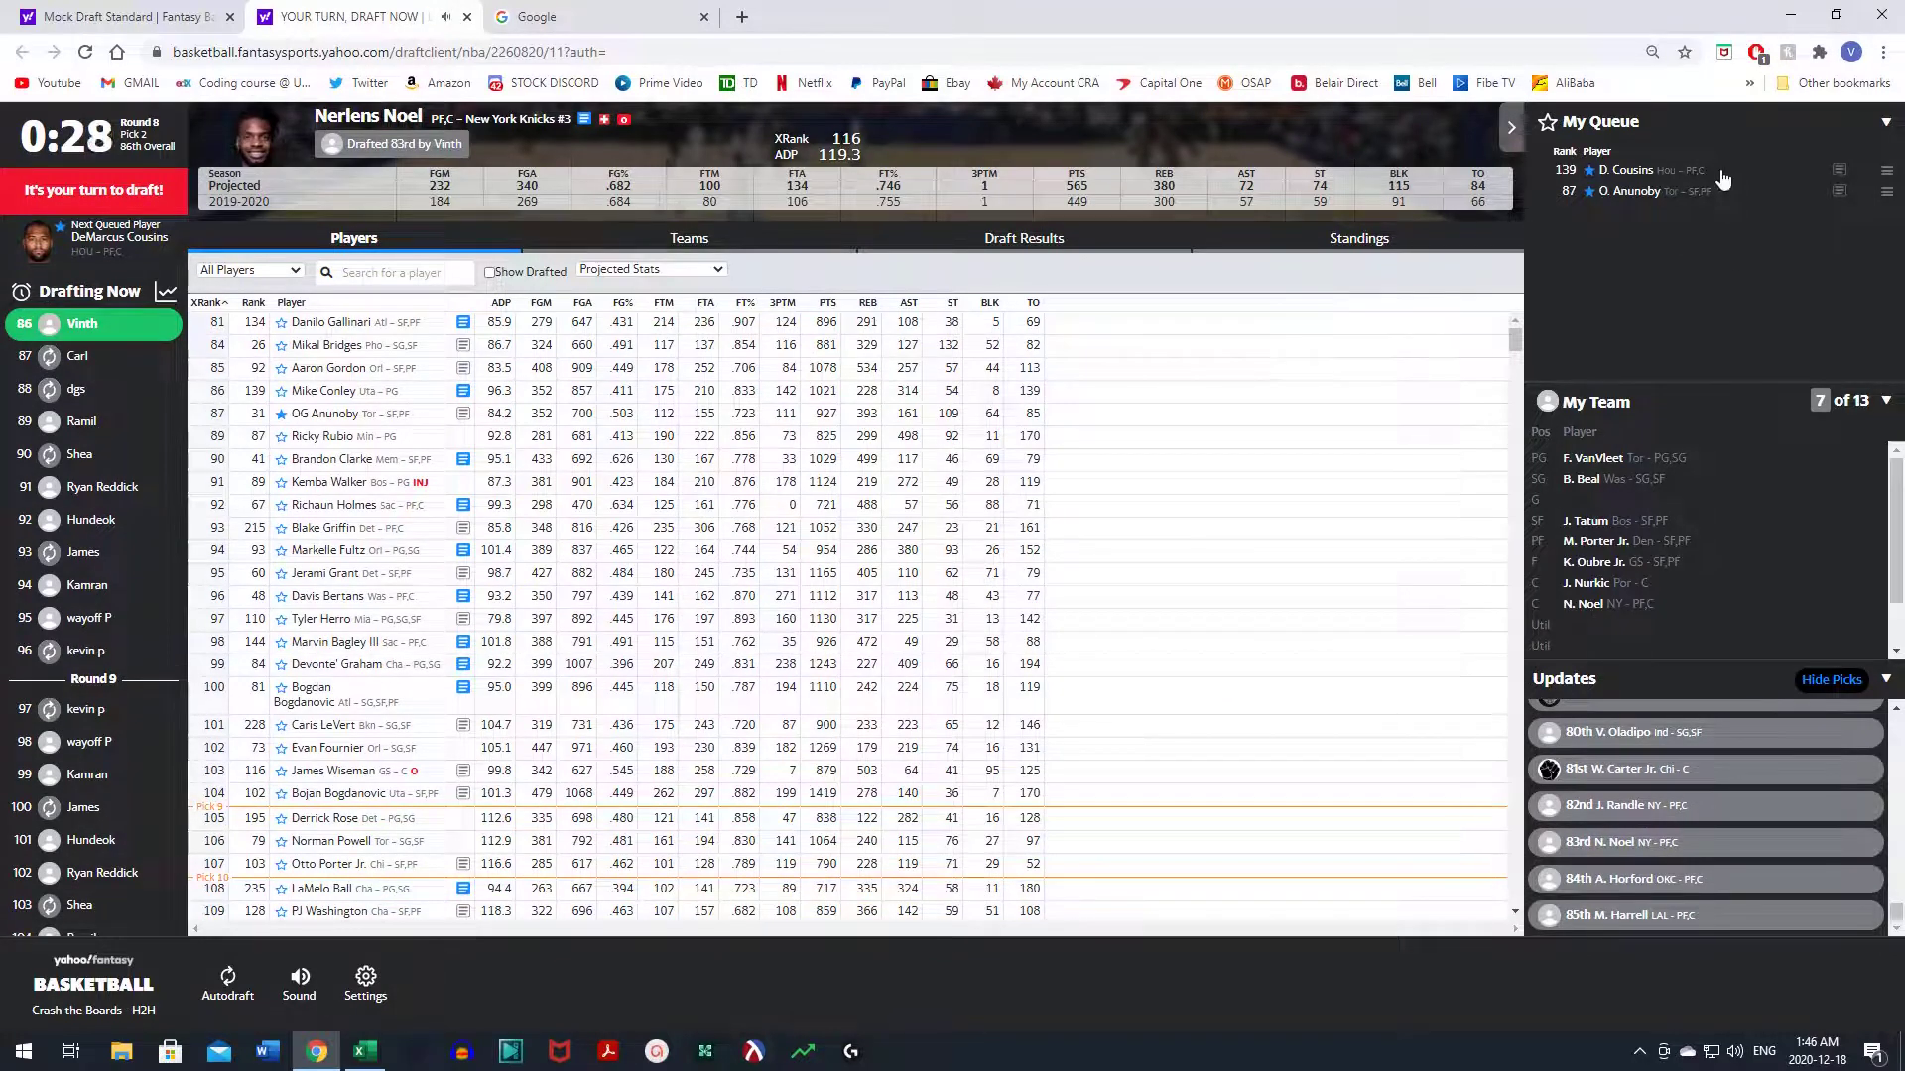
- Draft DeMarcus Cousins from the queue with the round 8 pick, and open the projected league standings
left_click(1687, 171)
left_click(368, 148)
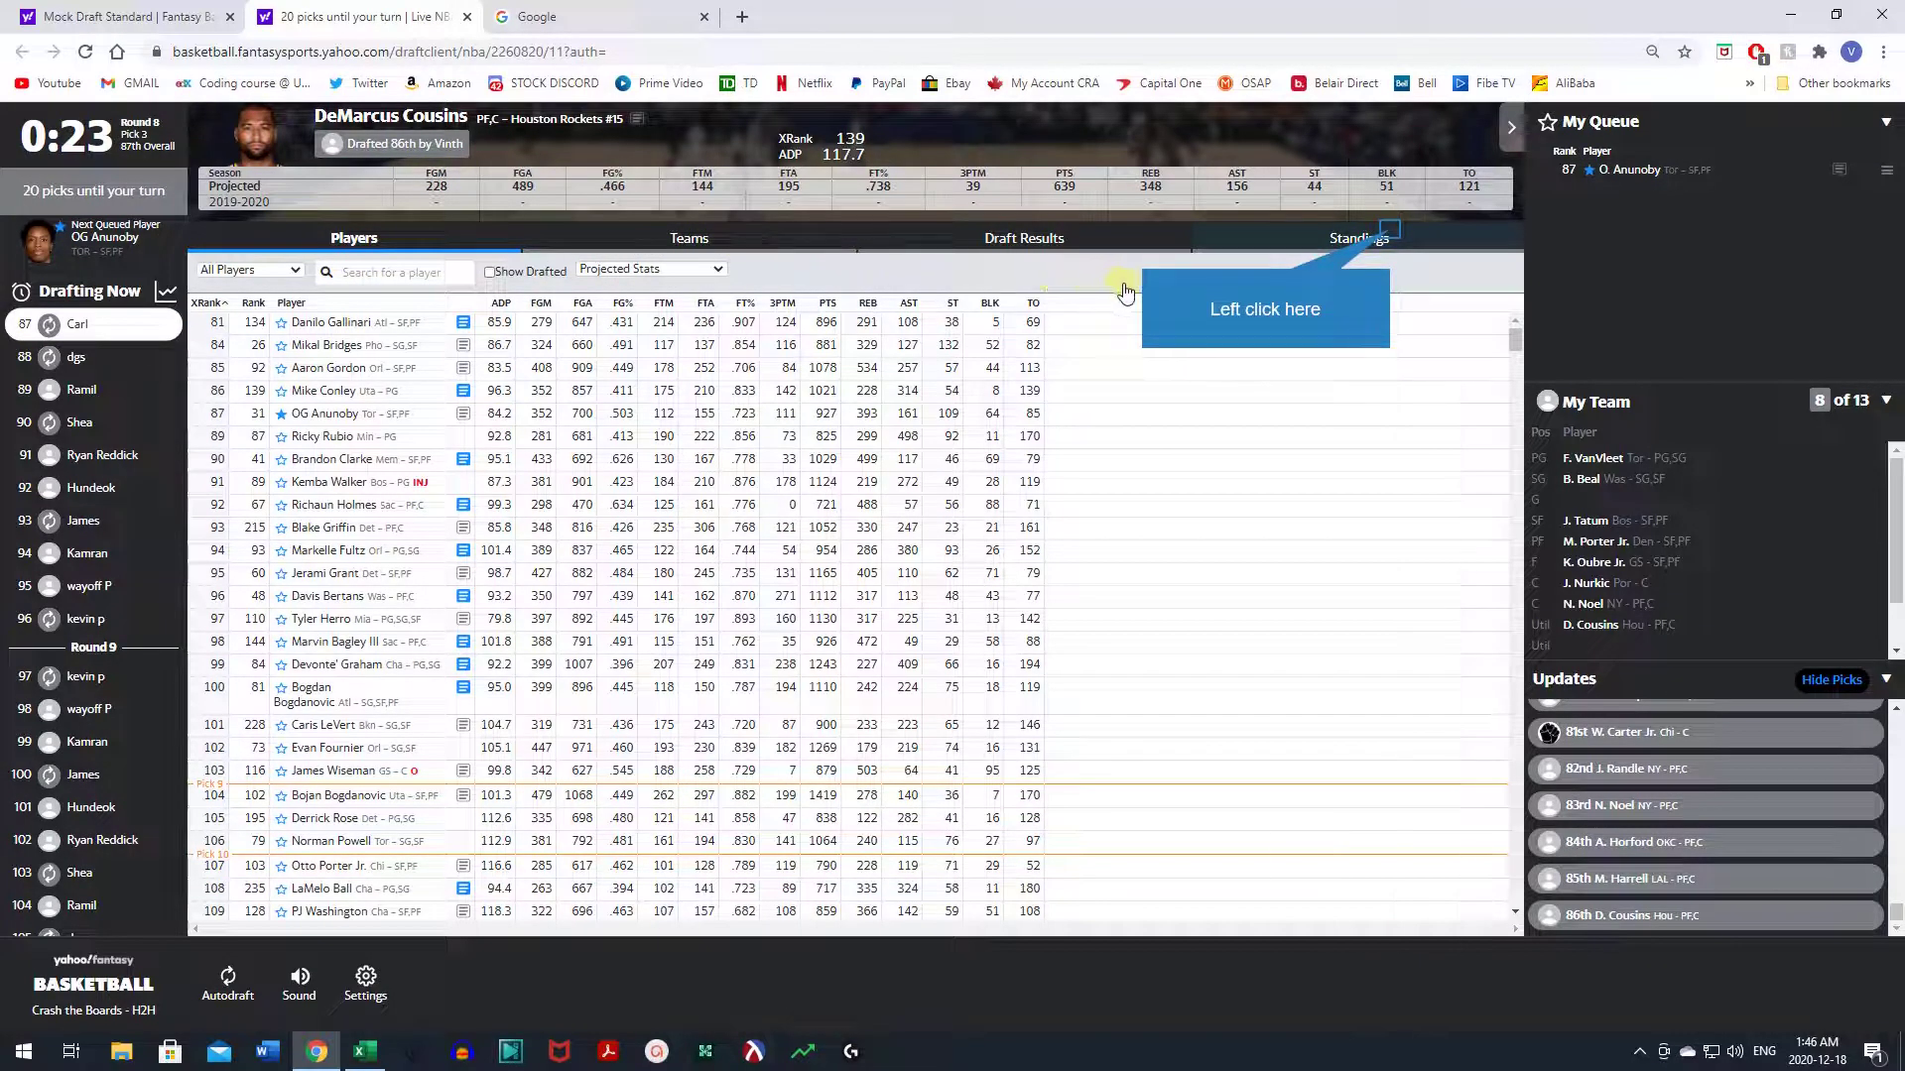
left_click(1180, 296)
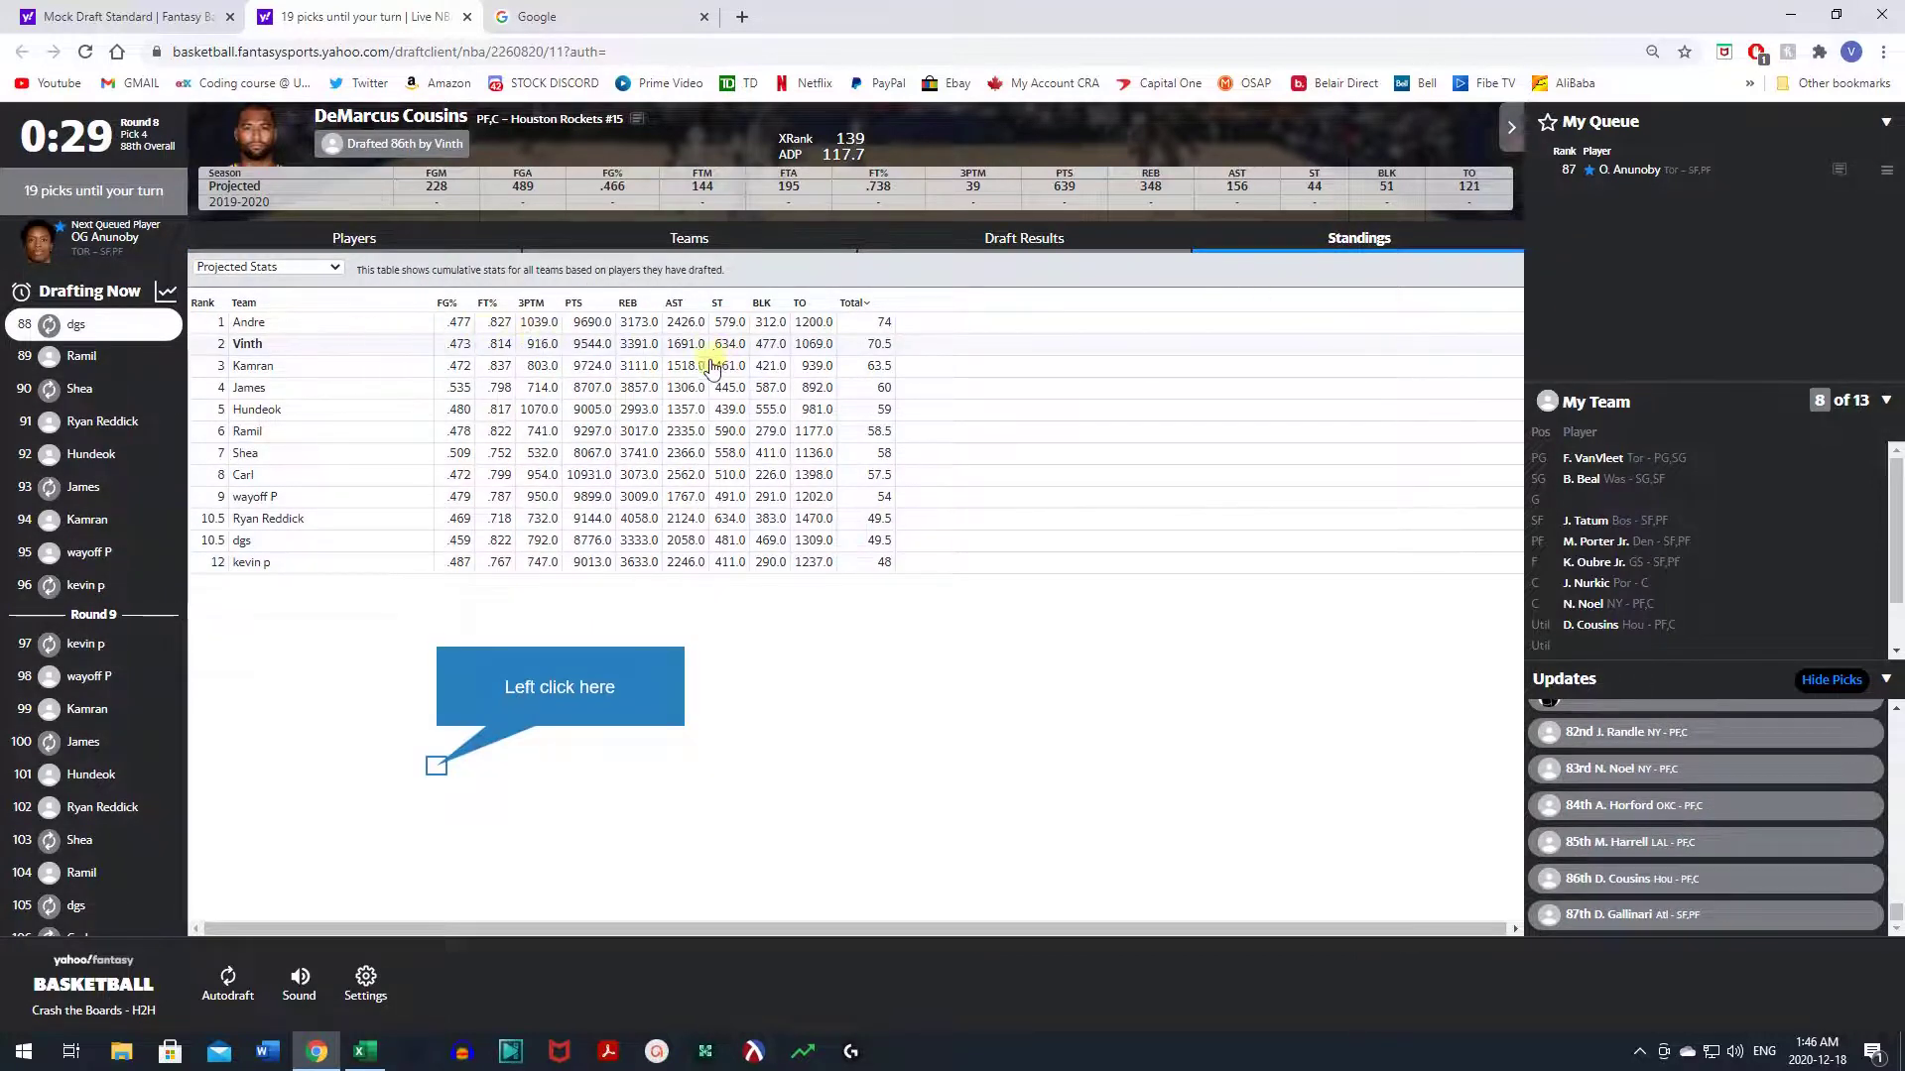
left_click(437, 768)
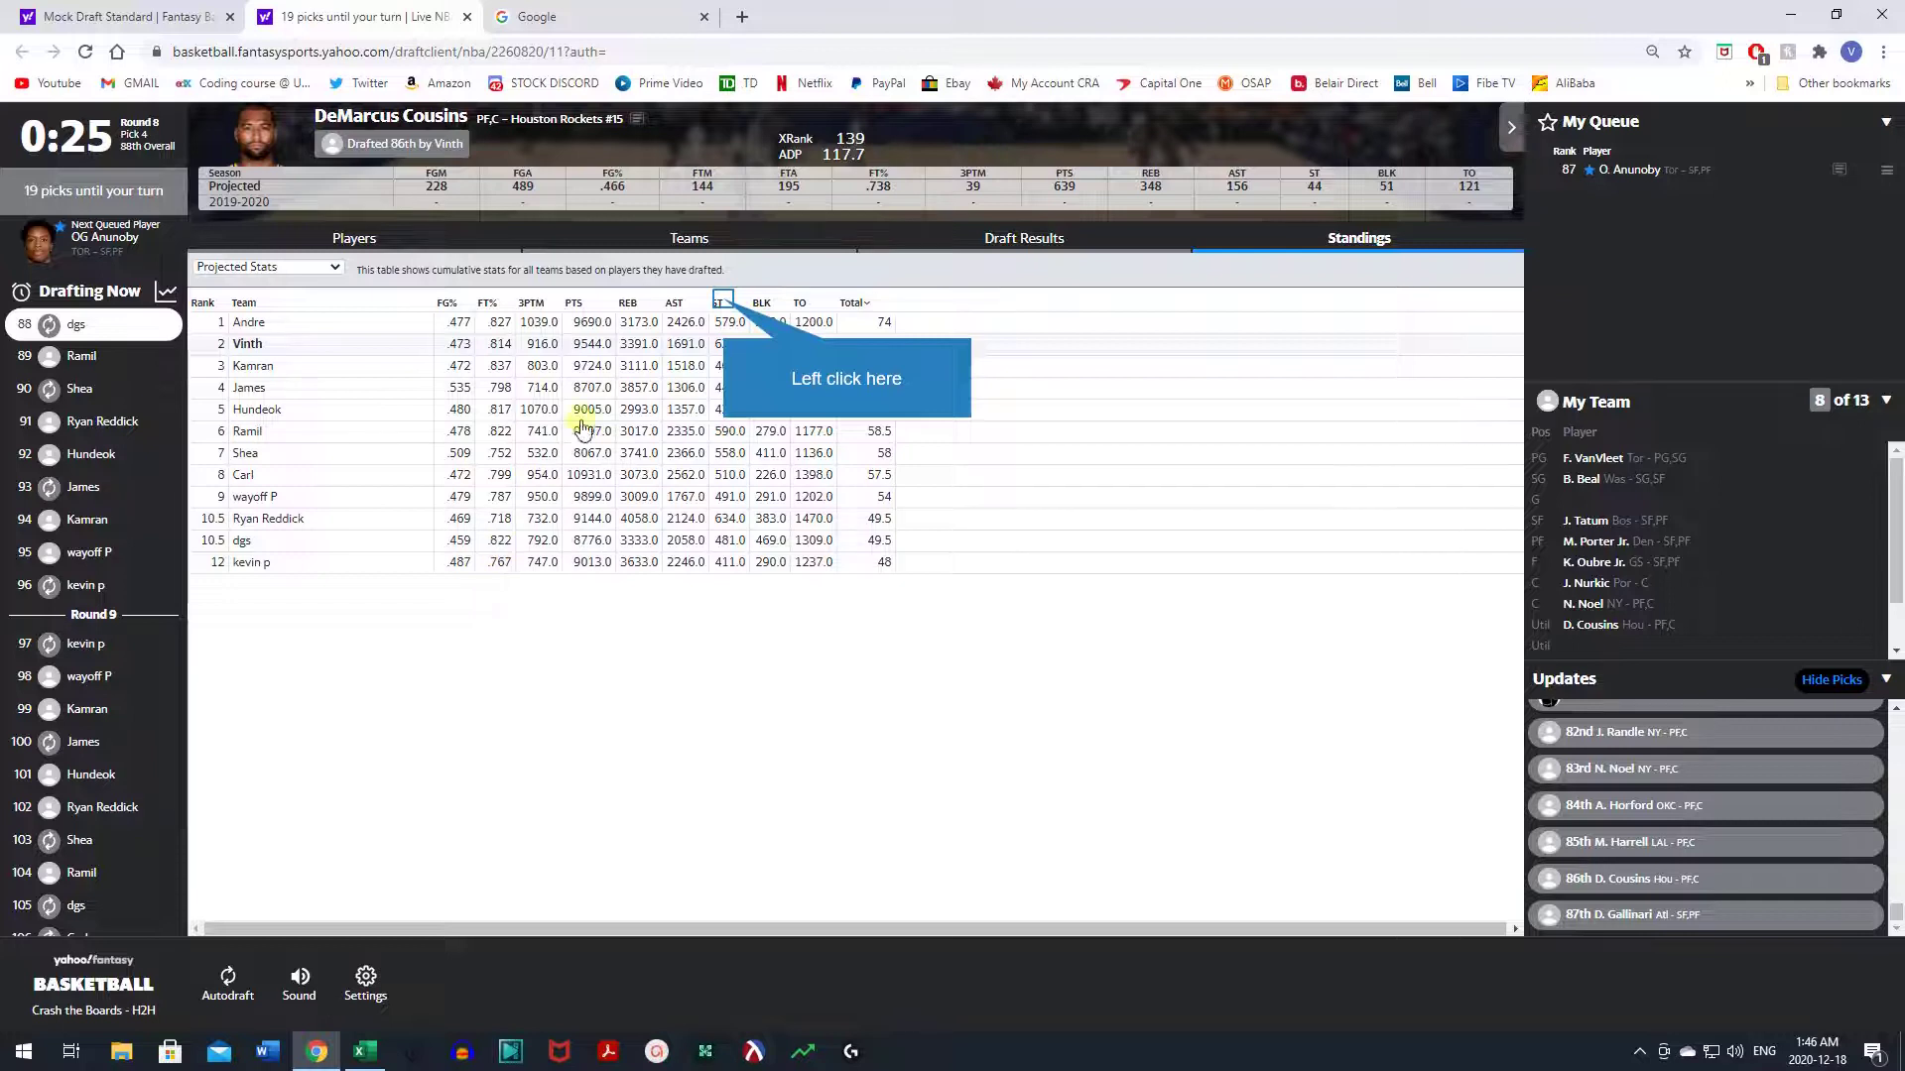
- Sort the projected standings in turn by steals, blocks, assists, rebounds, points, three-pointers and free-throw percentage to compare the team's rank per category
left_click(723, 302)
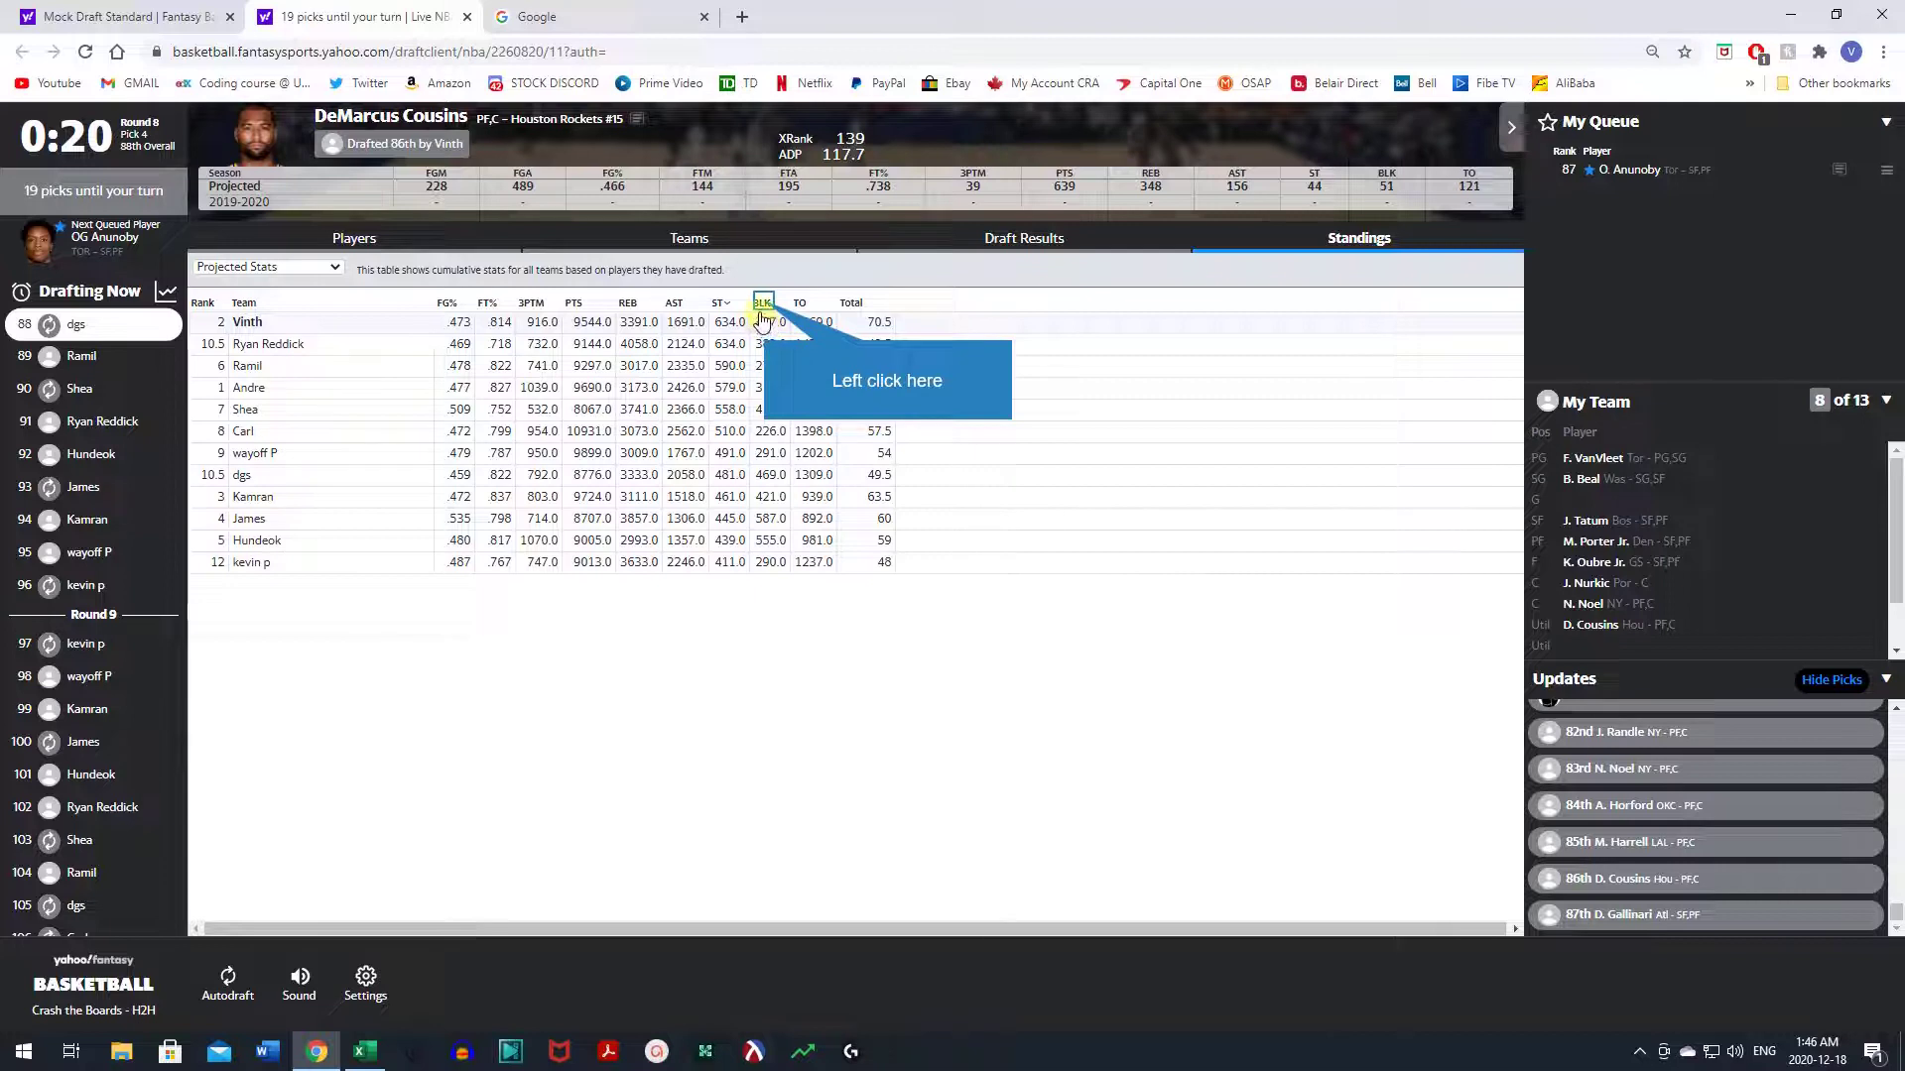
left_click(763, 304)
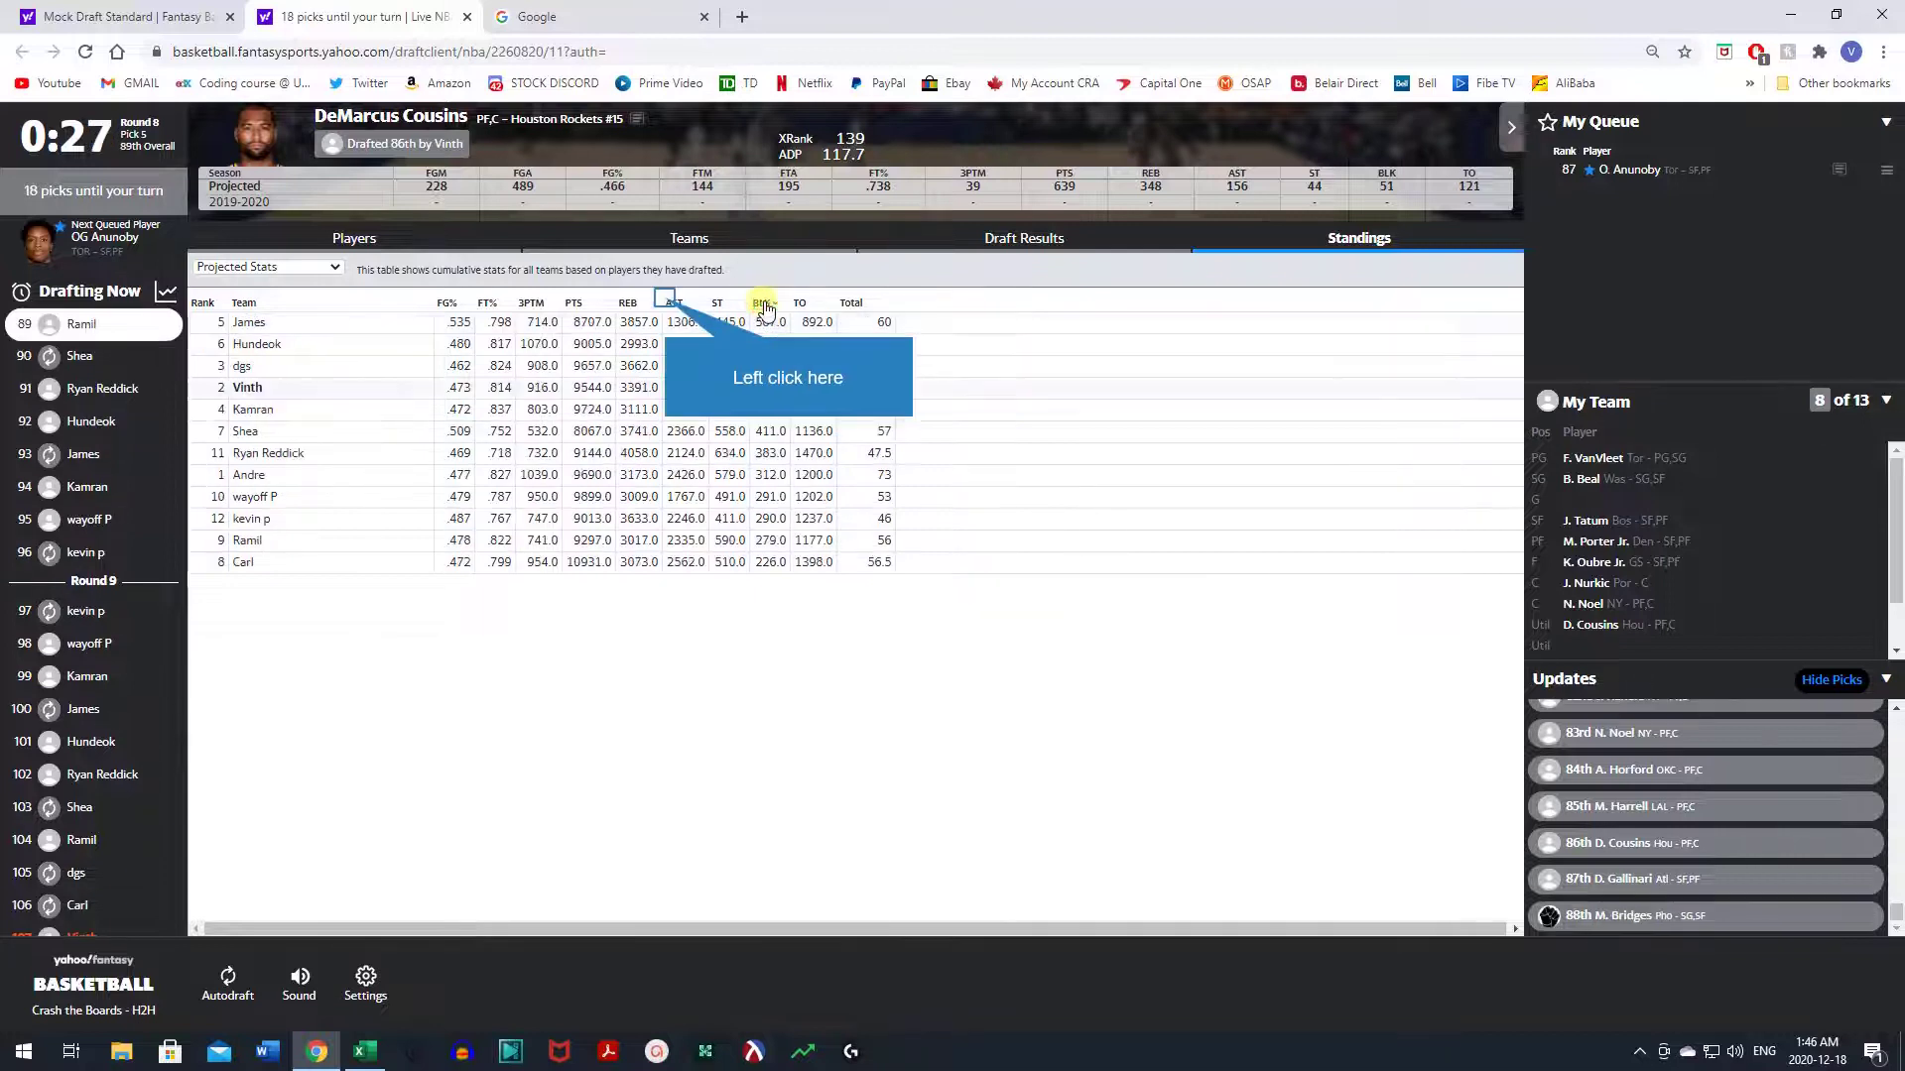
left_click(665, 304)
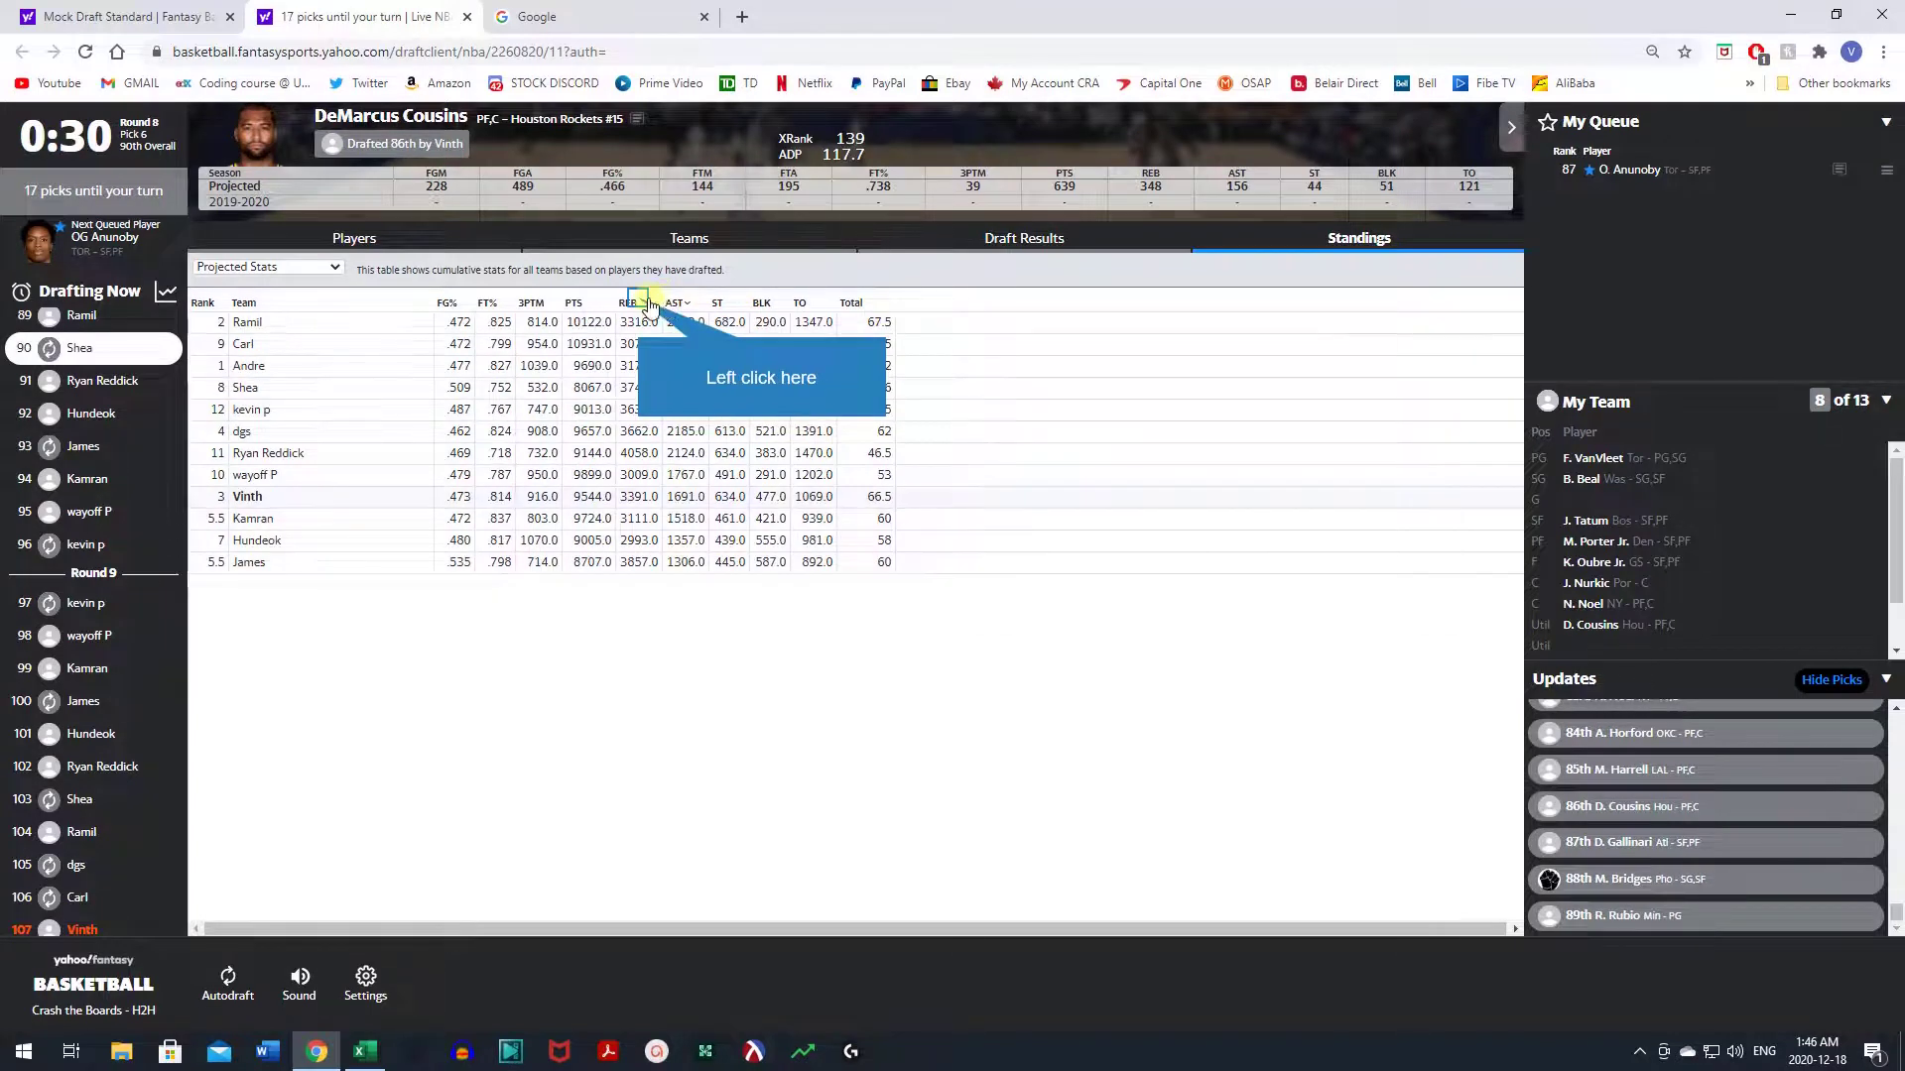
left_click(638, 303)
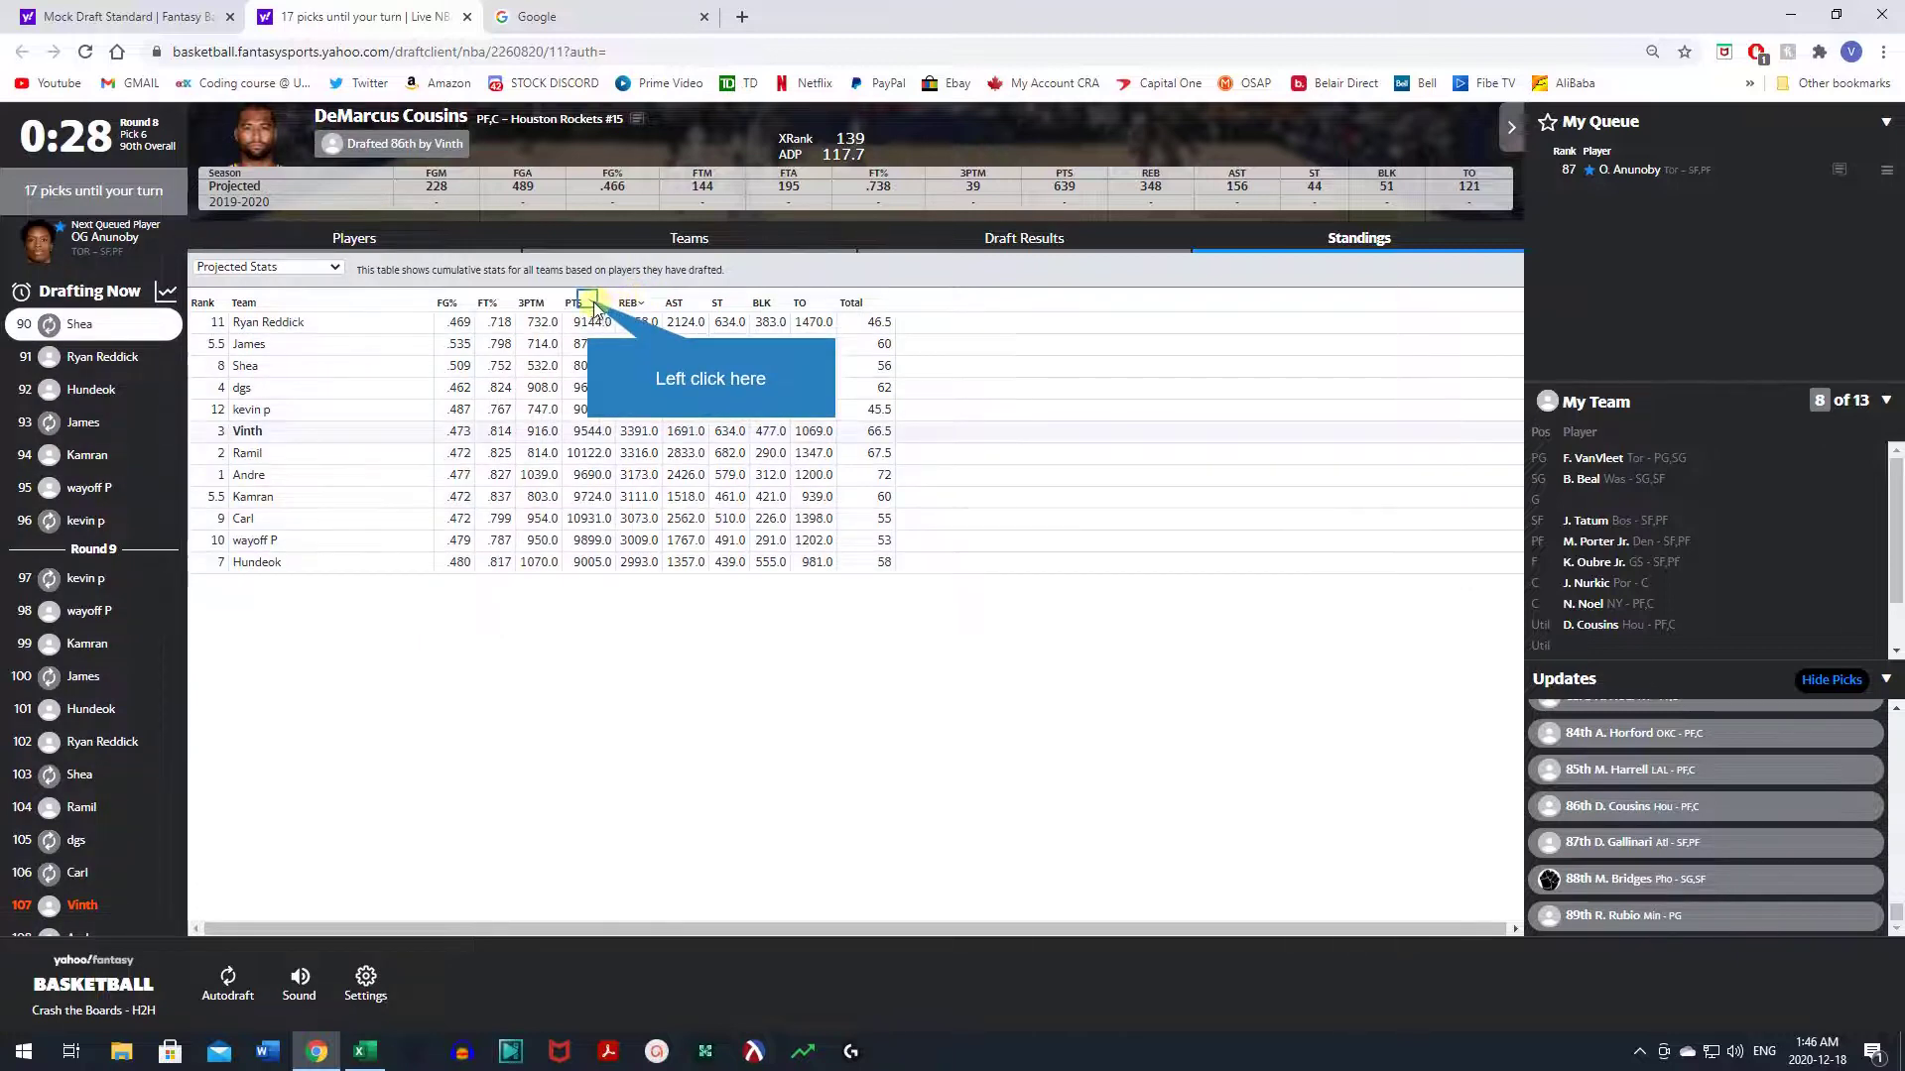
left_click(587, 304)
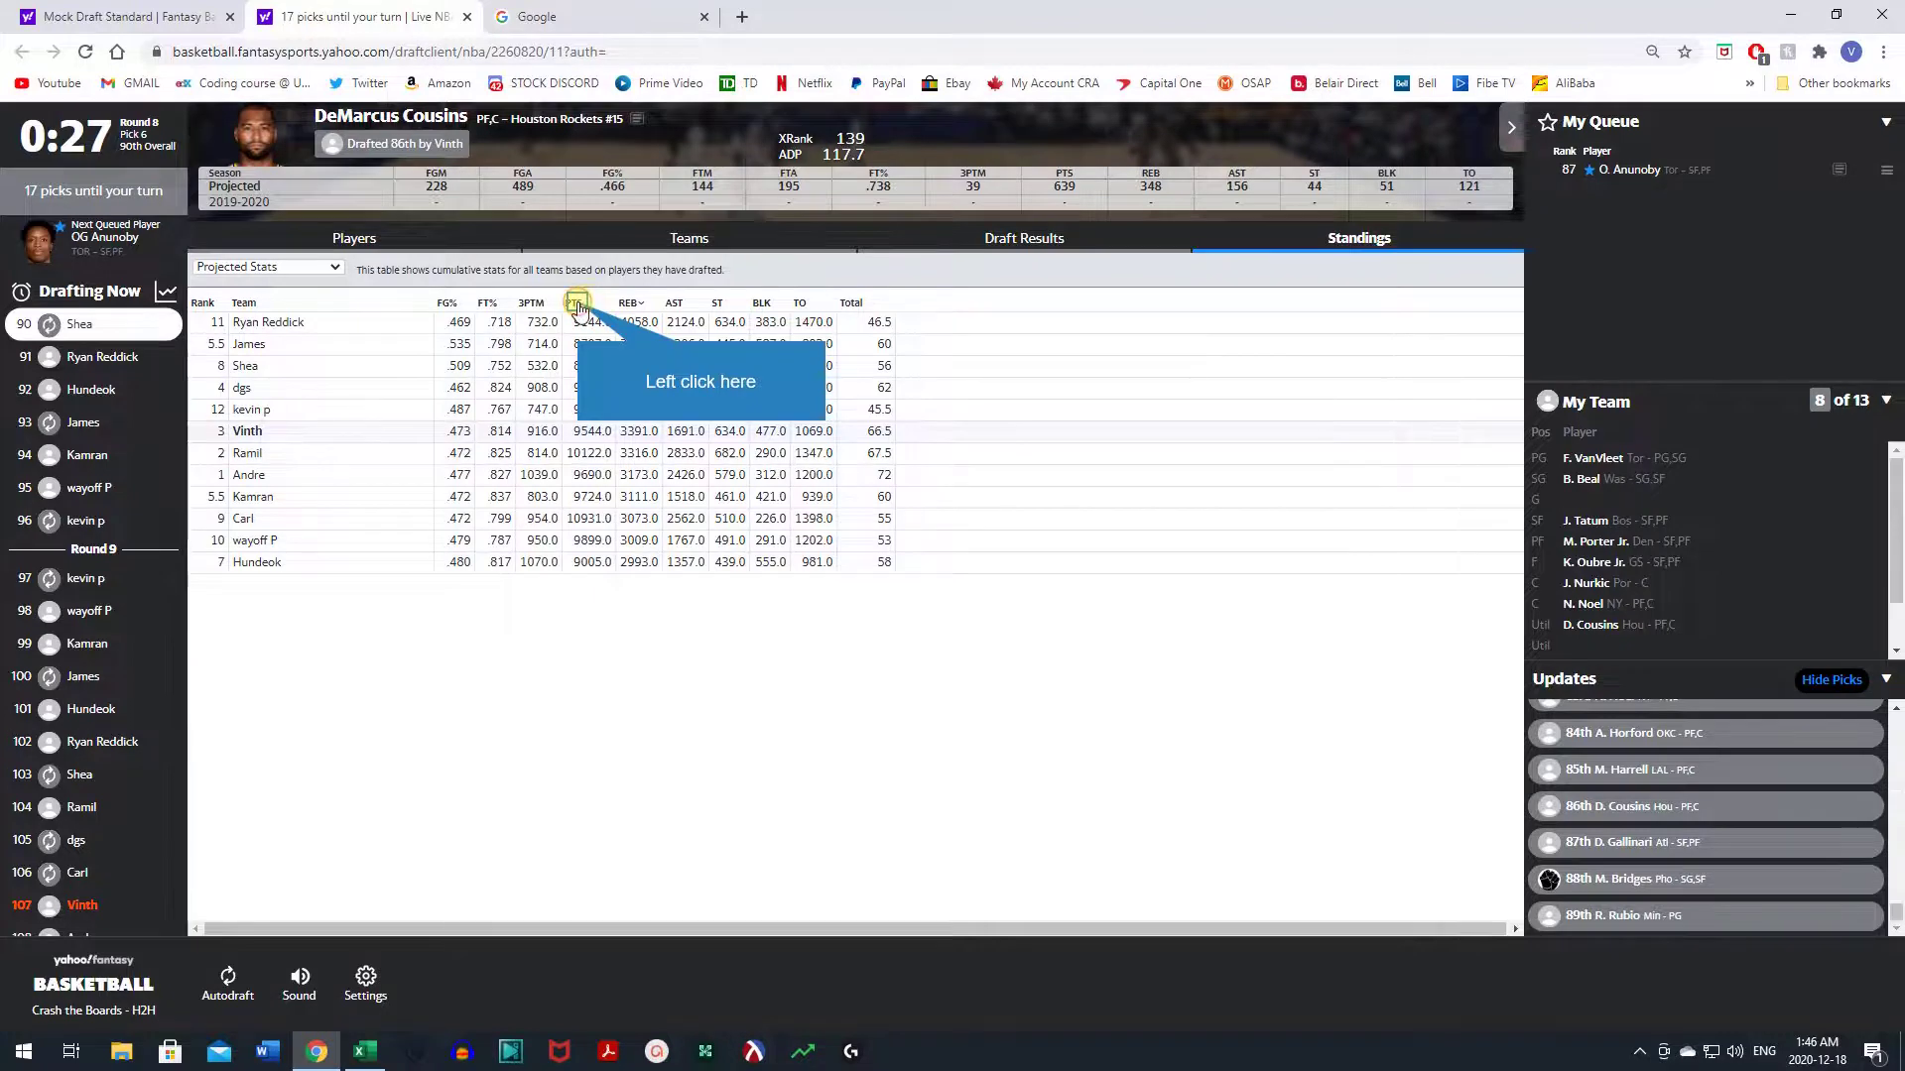
left_click(588, 303)
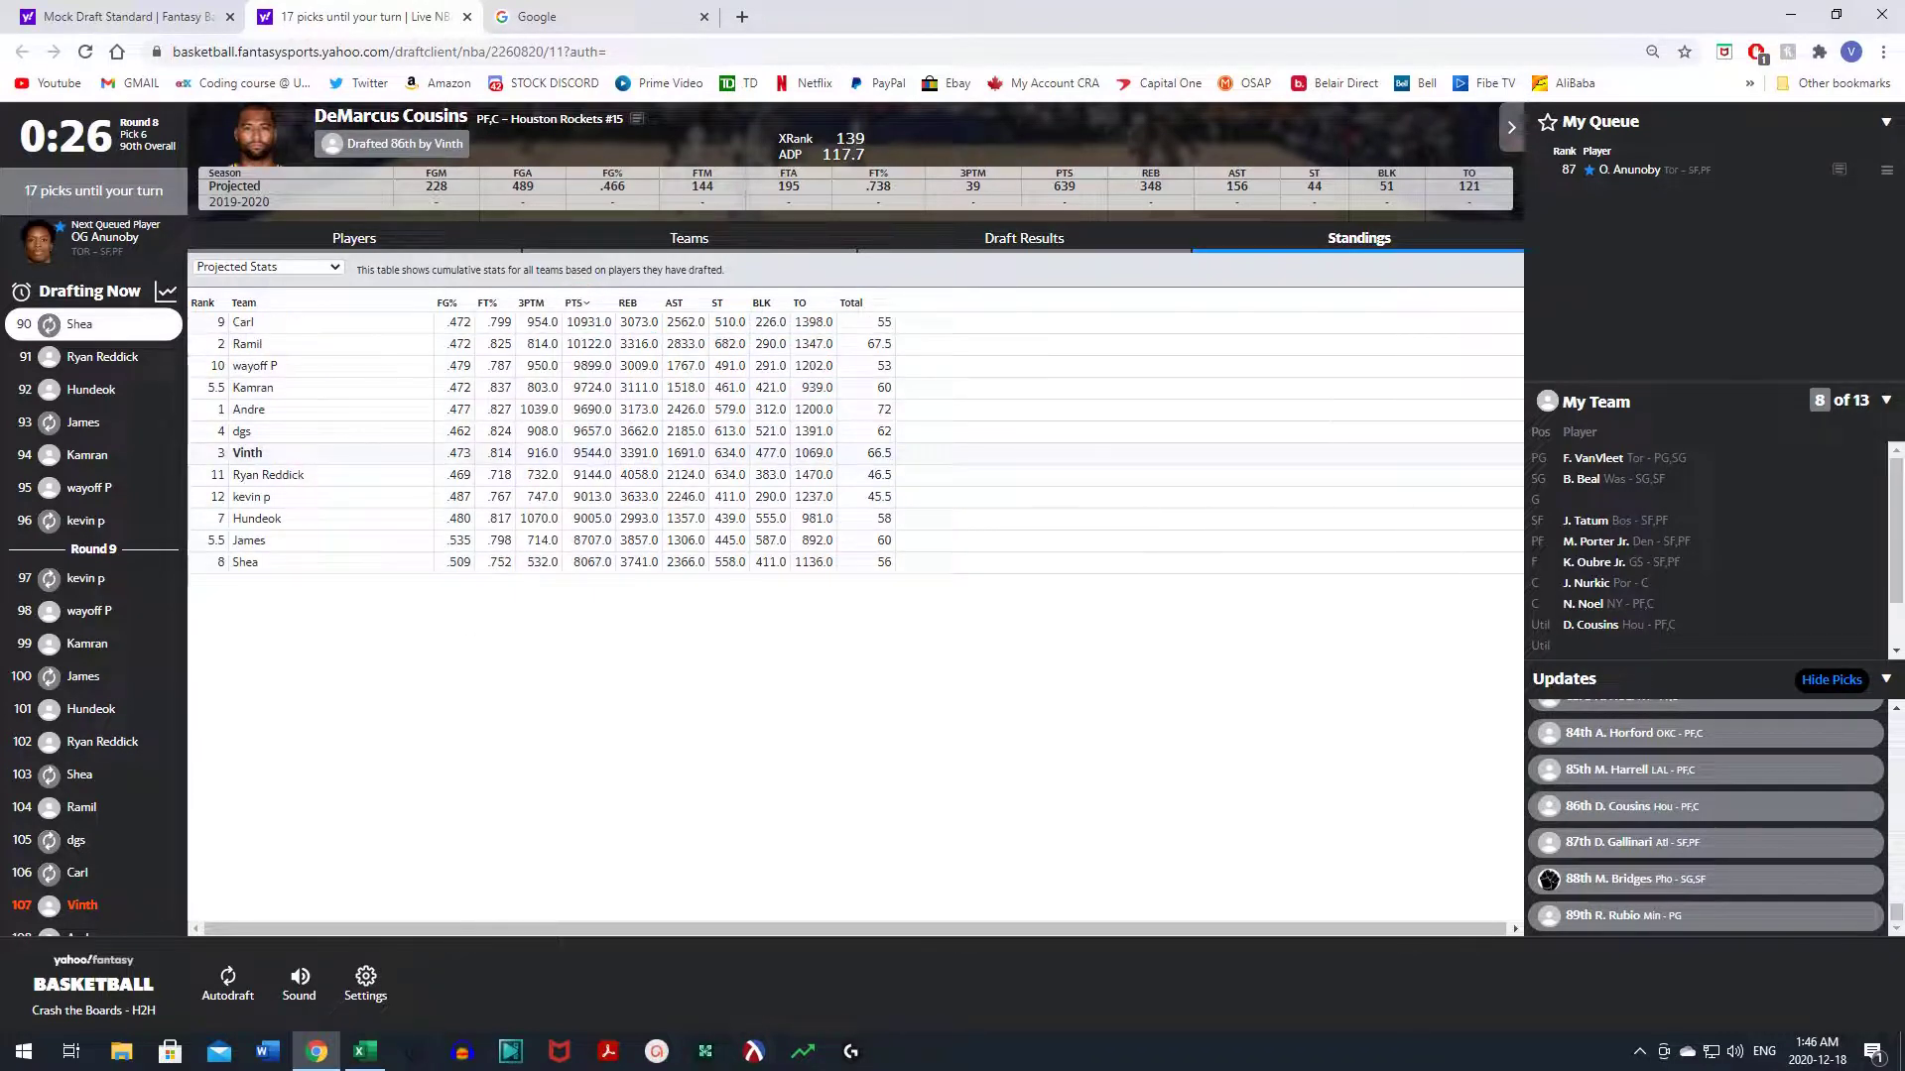
left_click(532, 304)
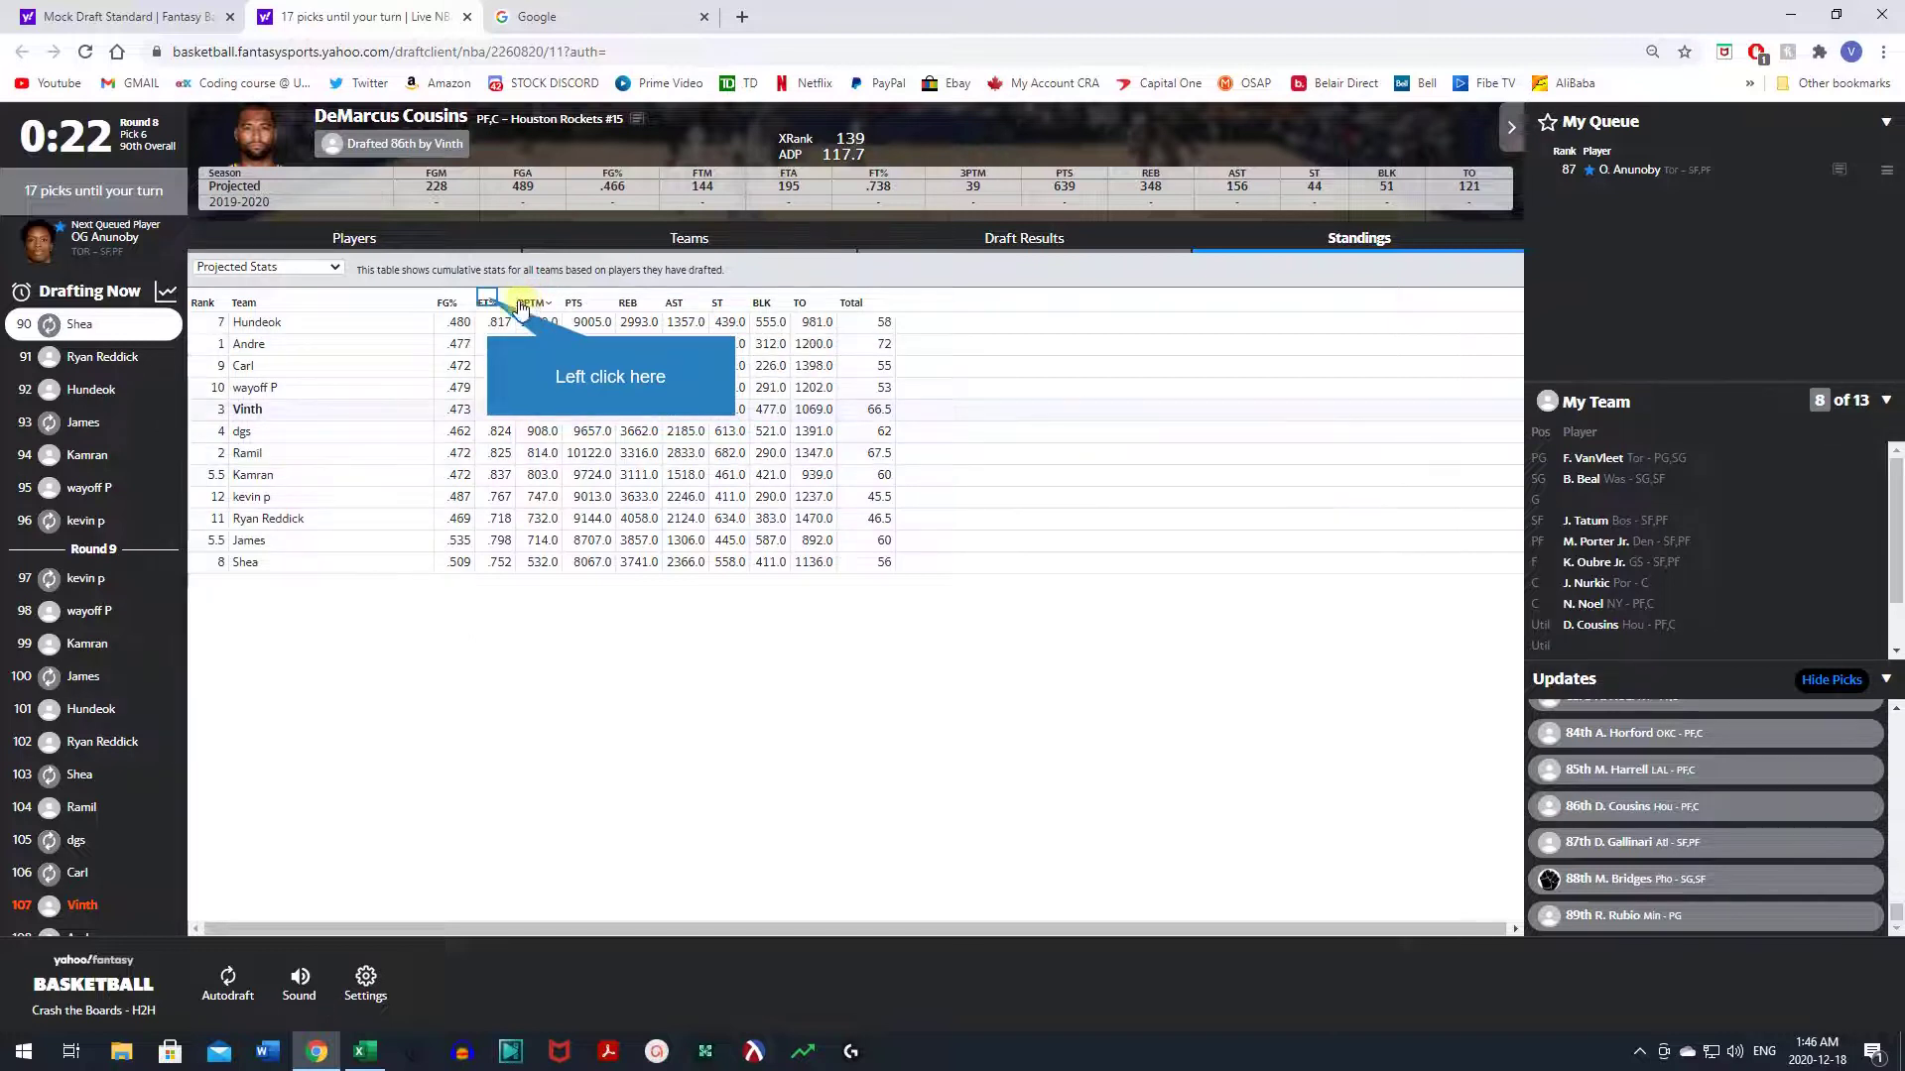
left_click(487, 304)
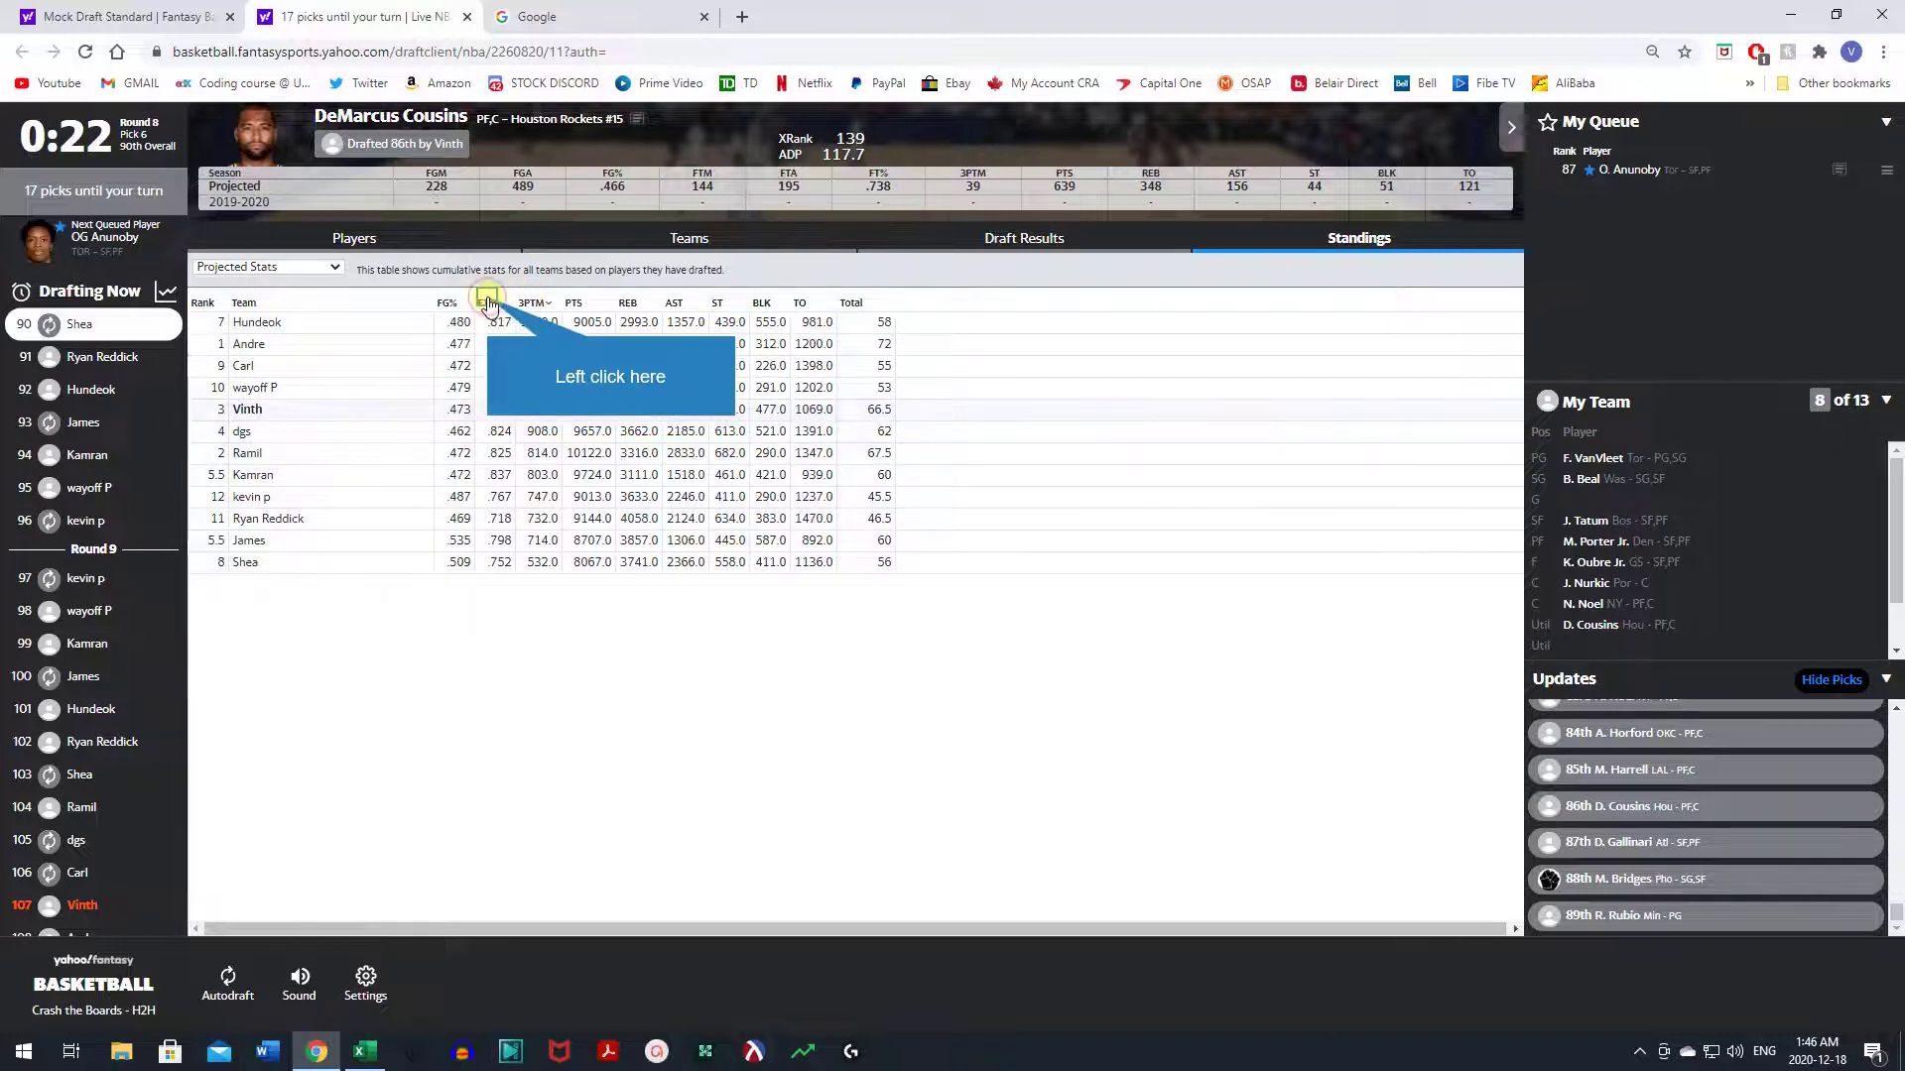
- Scan the available players for the round 9 pick and view the projected stats of Chris Boucher and Derrick Rose
left_click(349, 244)
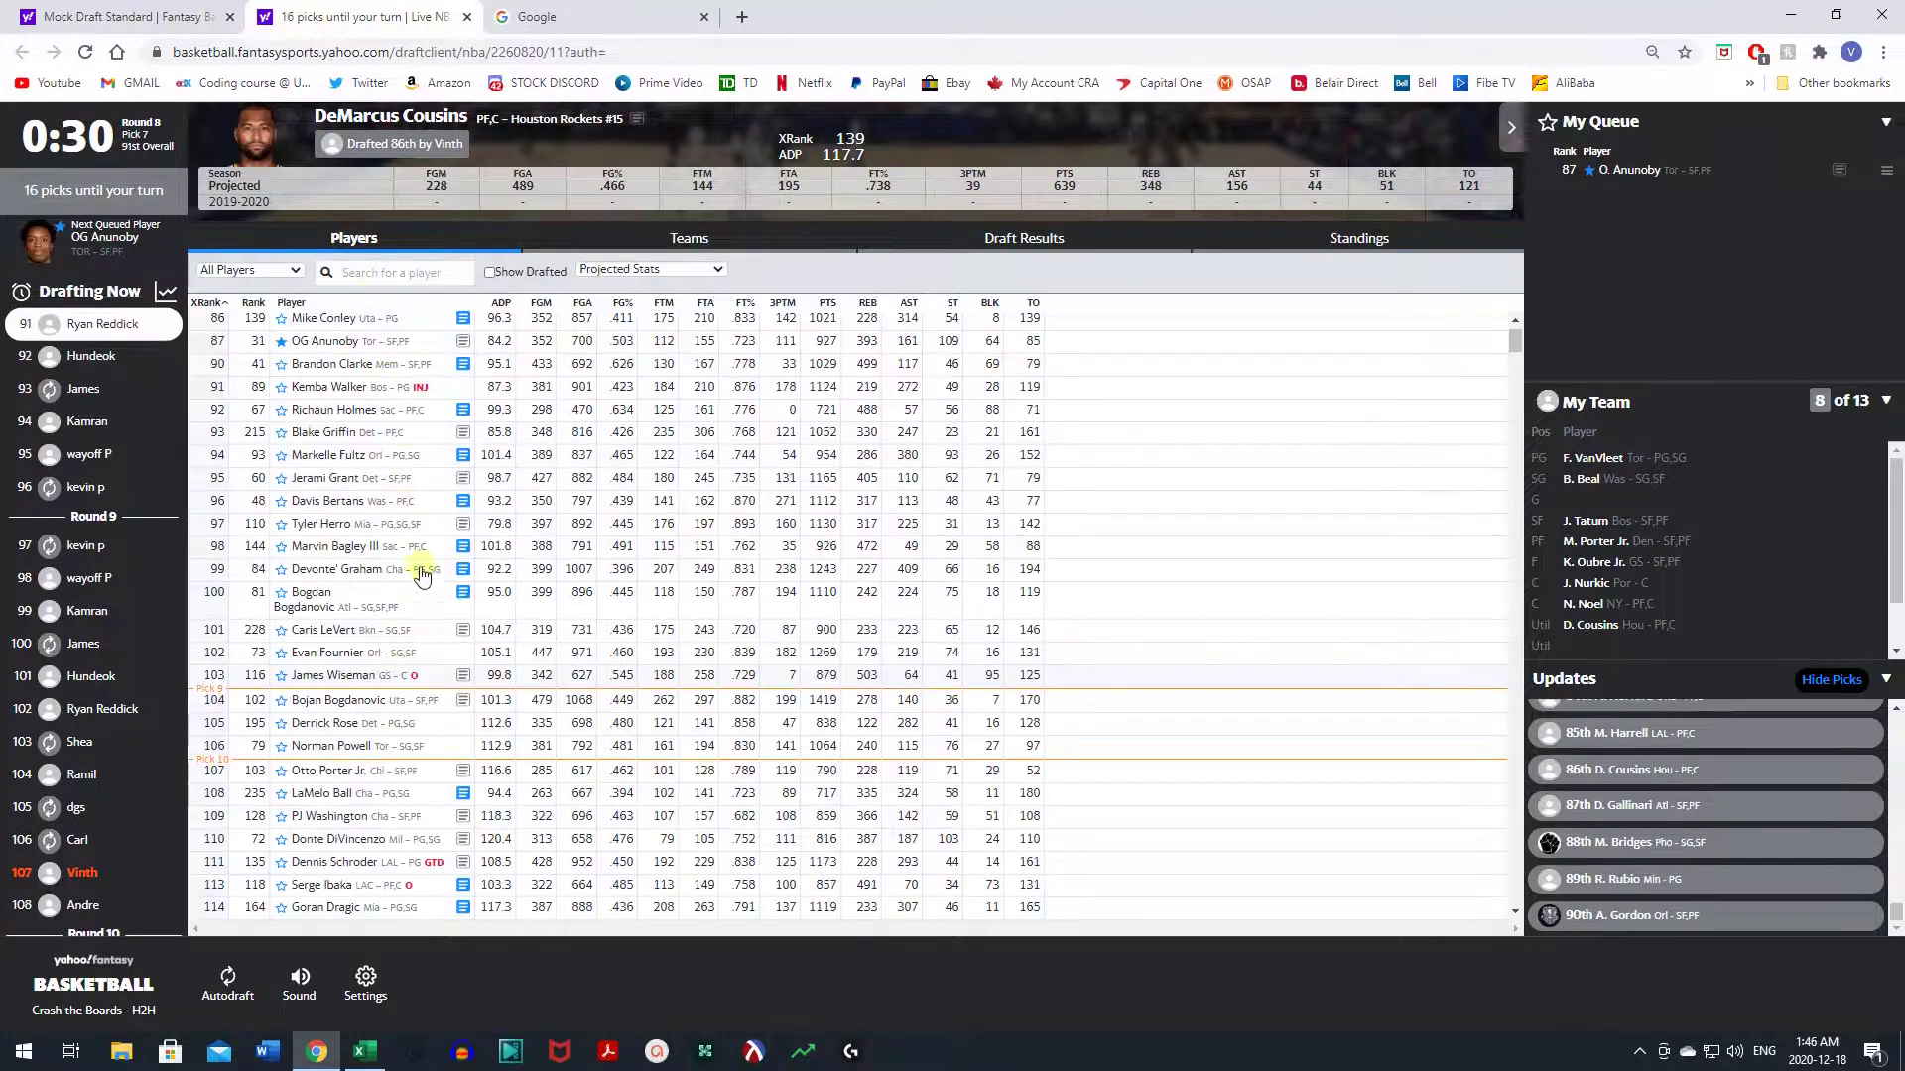
scroll(373, 684, "down", 5)
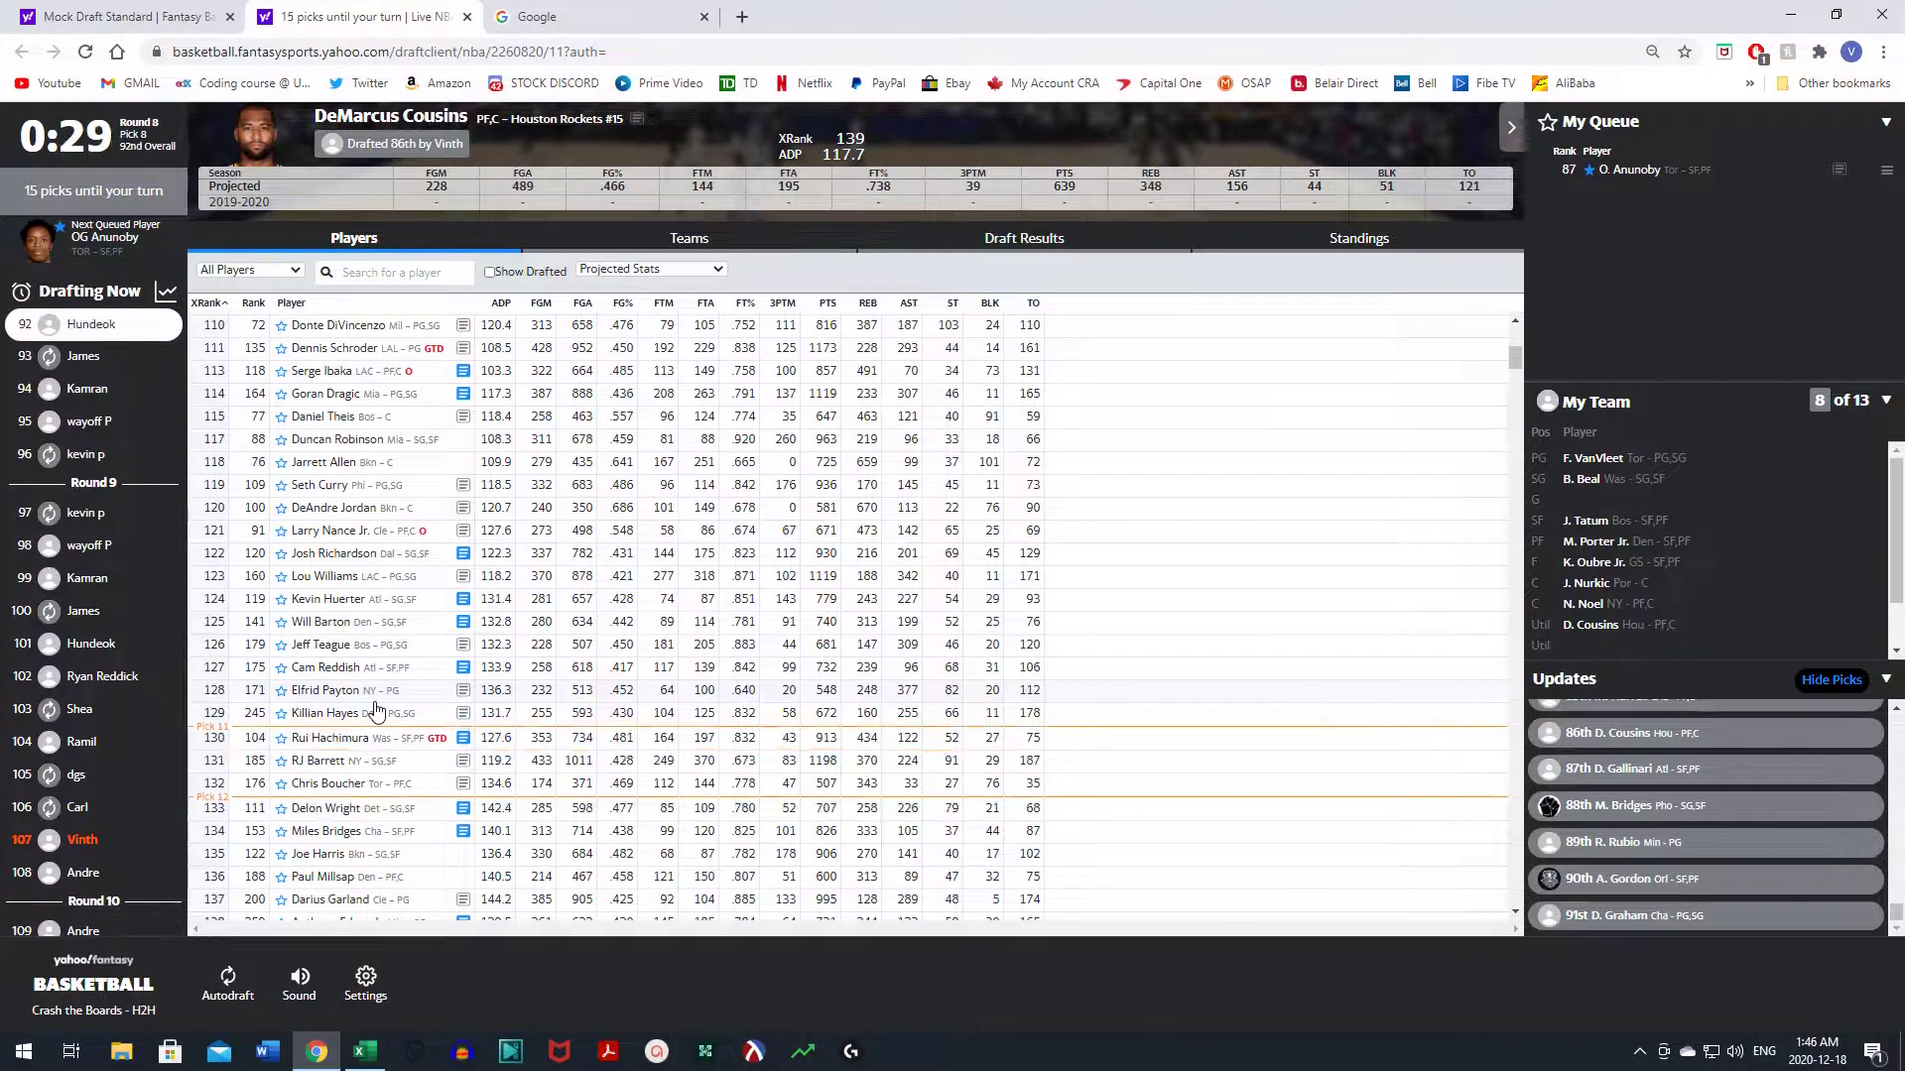
scroll(375, 709, "down", 1)
scroll(376, 709, "down", 1)
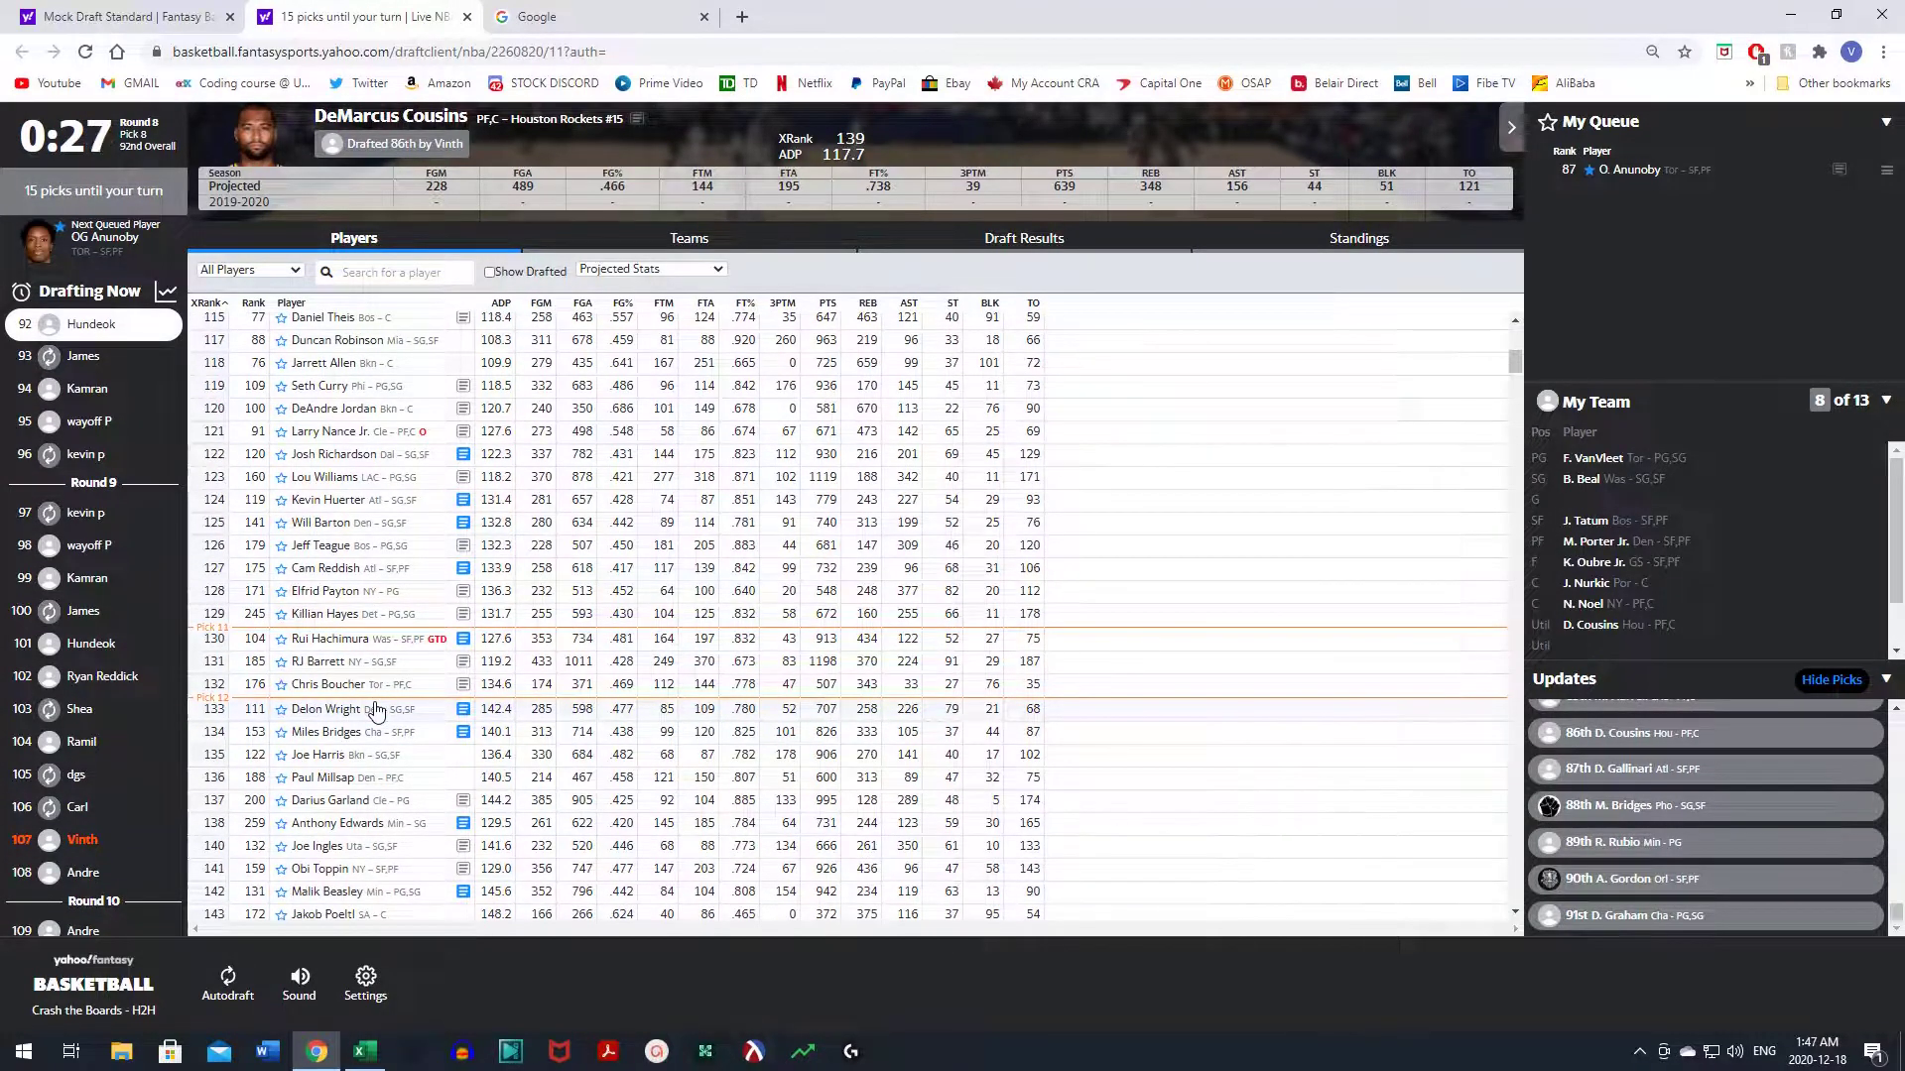
left_click(373, 685)
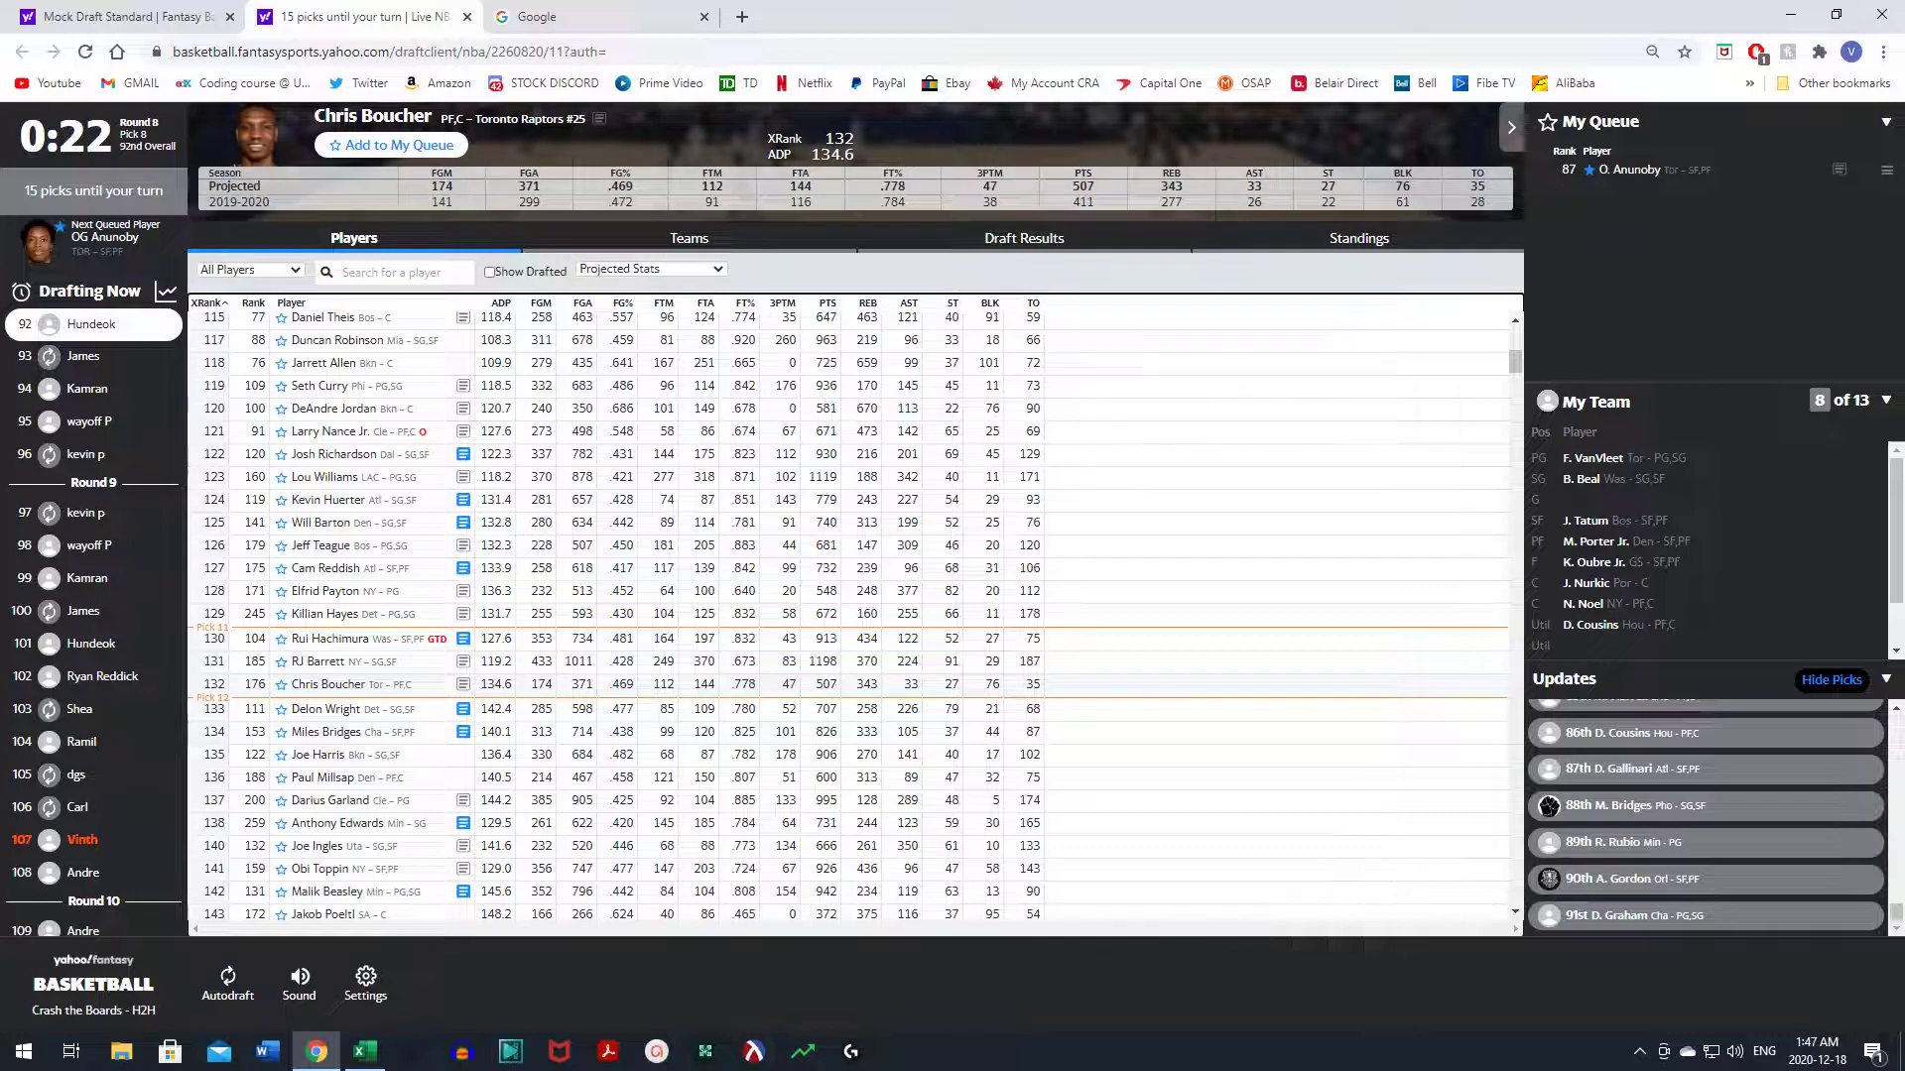
scroll(385, 691, "up", 4)
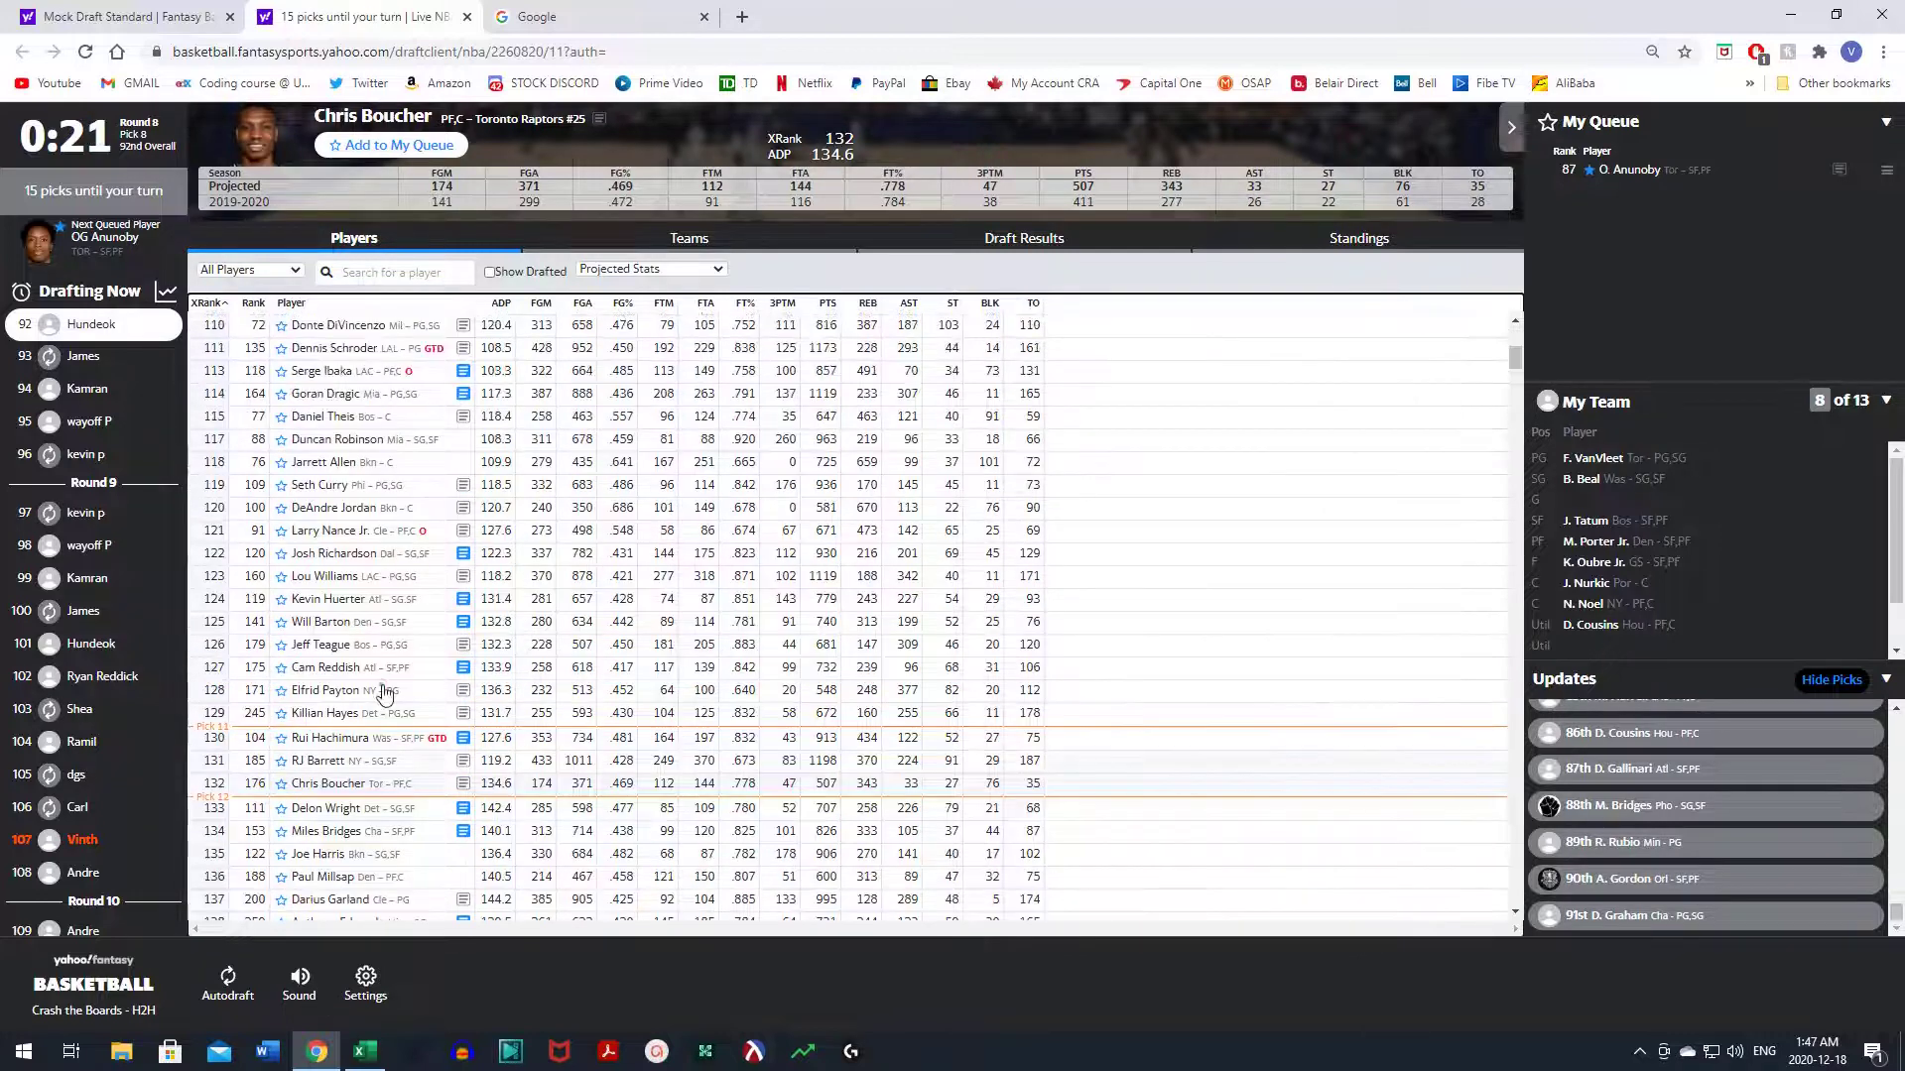
scroll(385, 692, "up", 2)
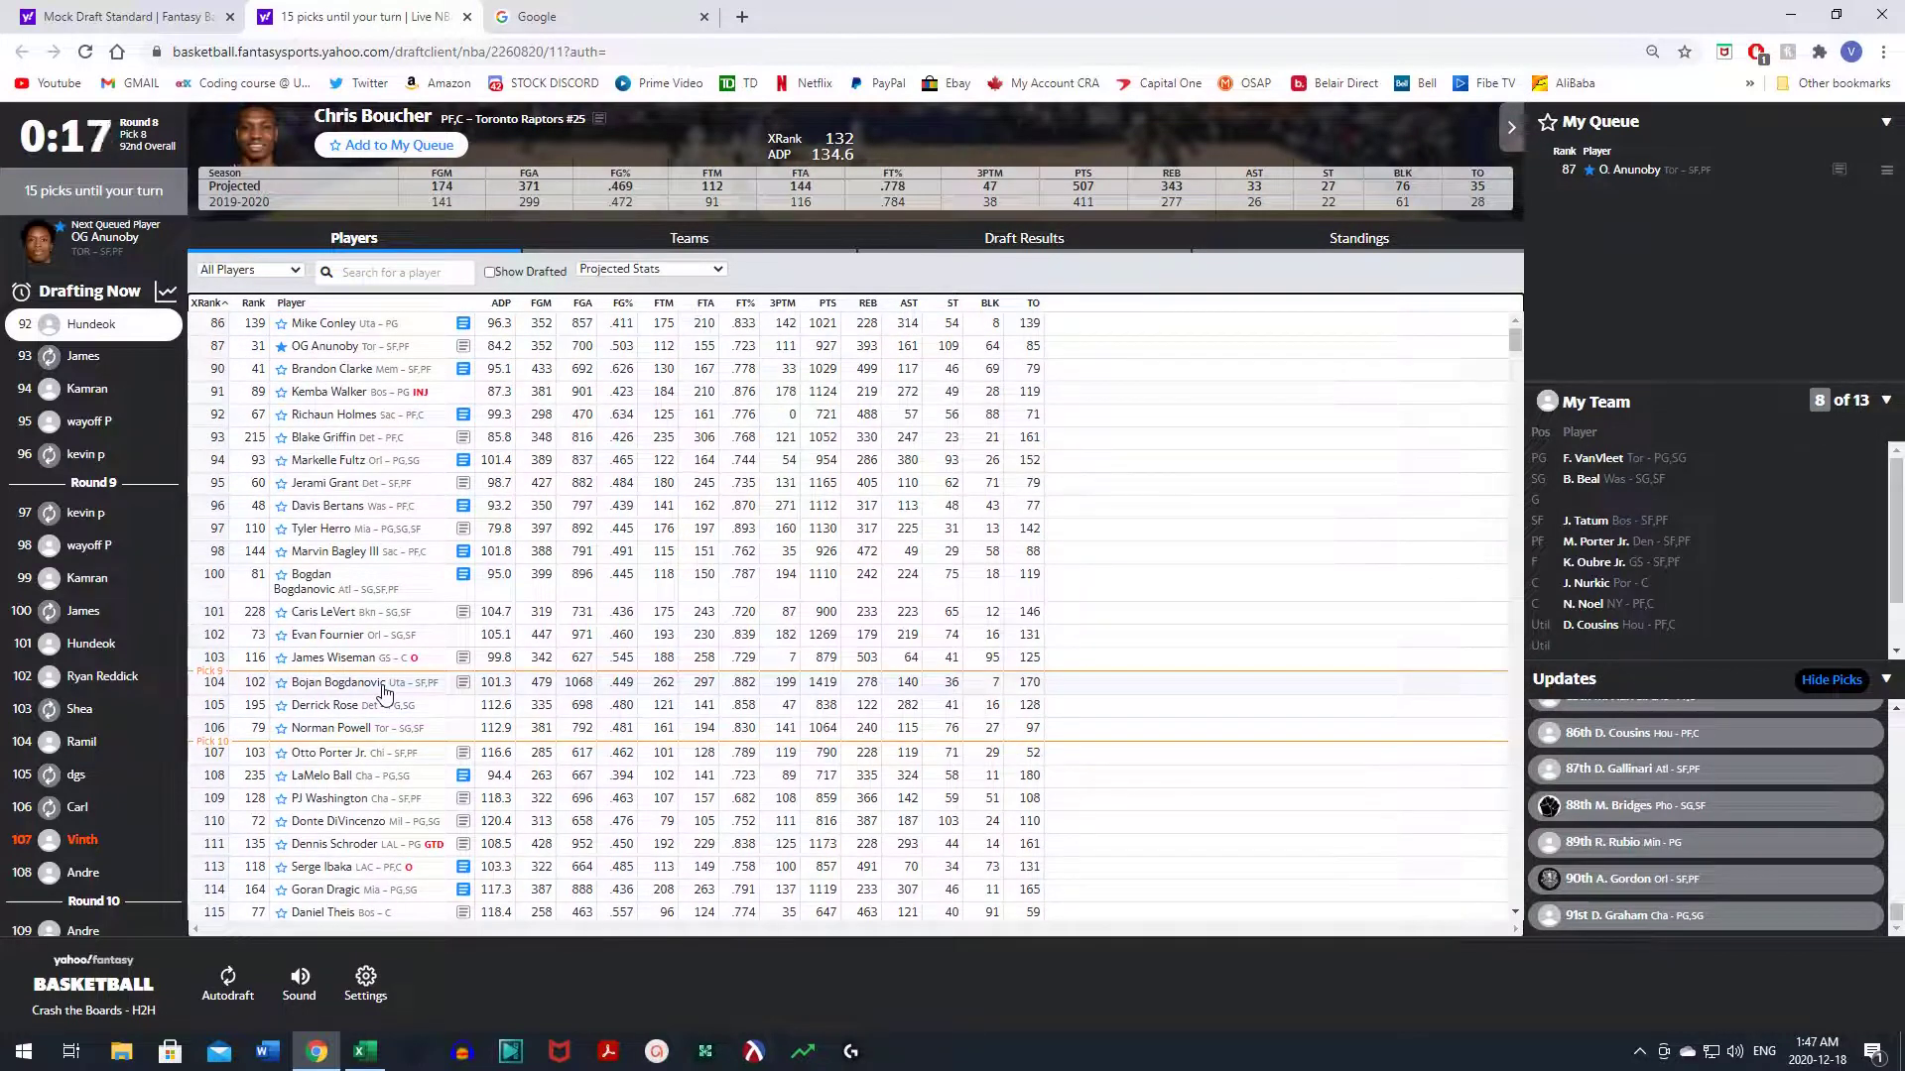
scroll(385, 691, "down", 3)
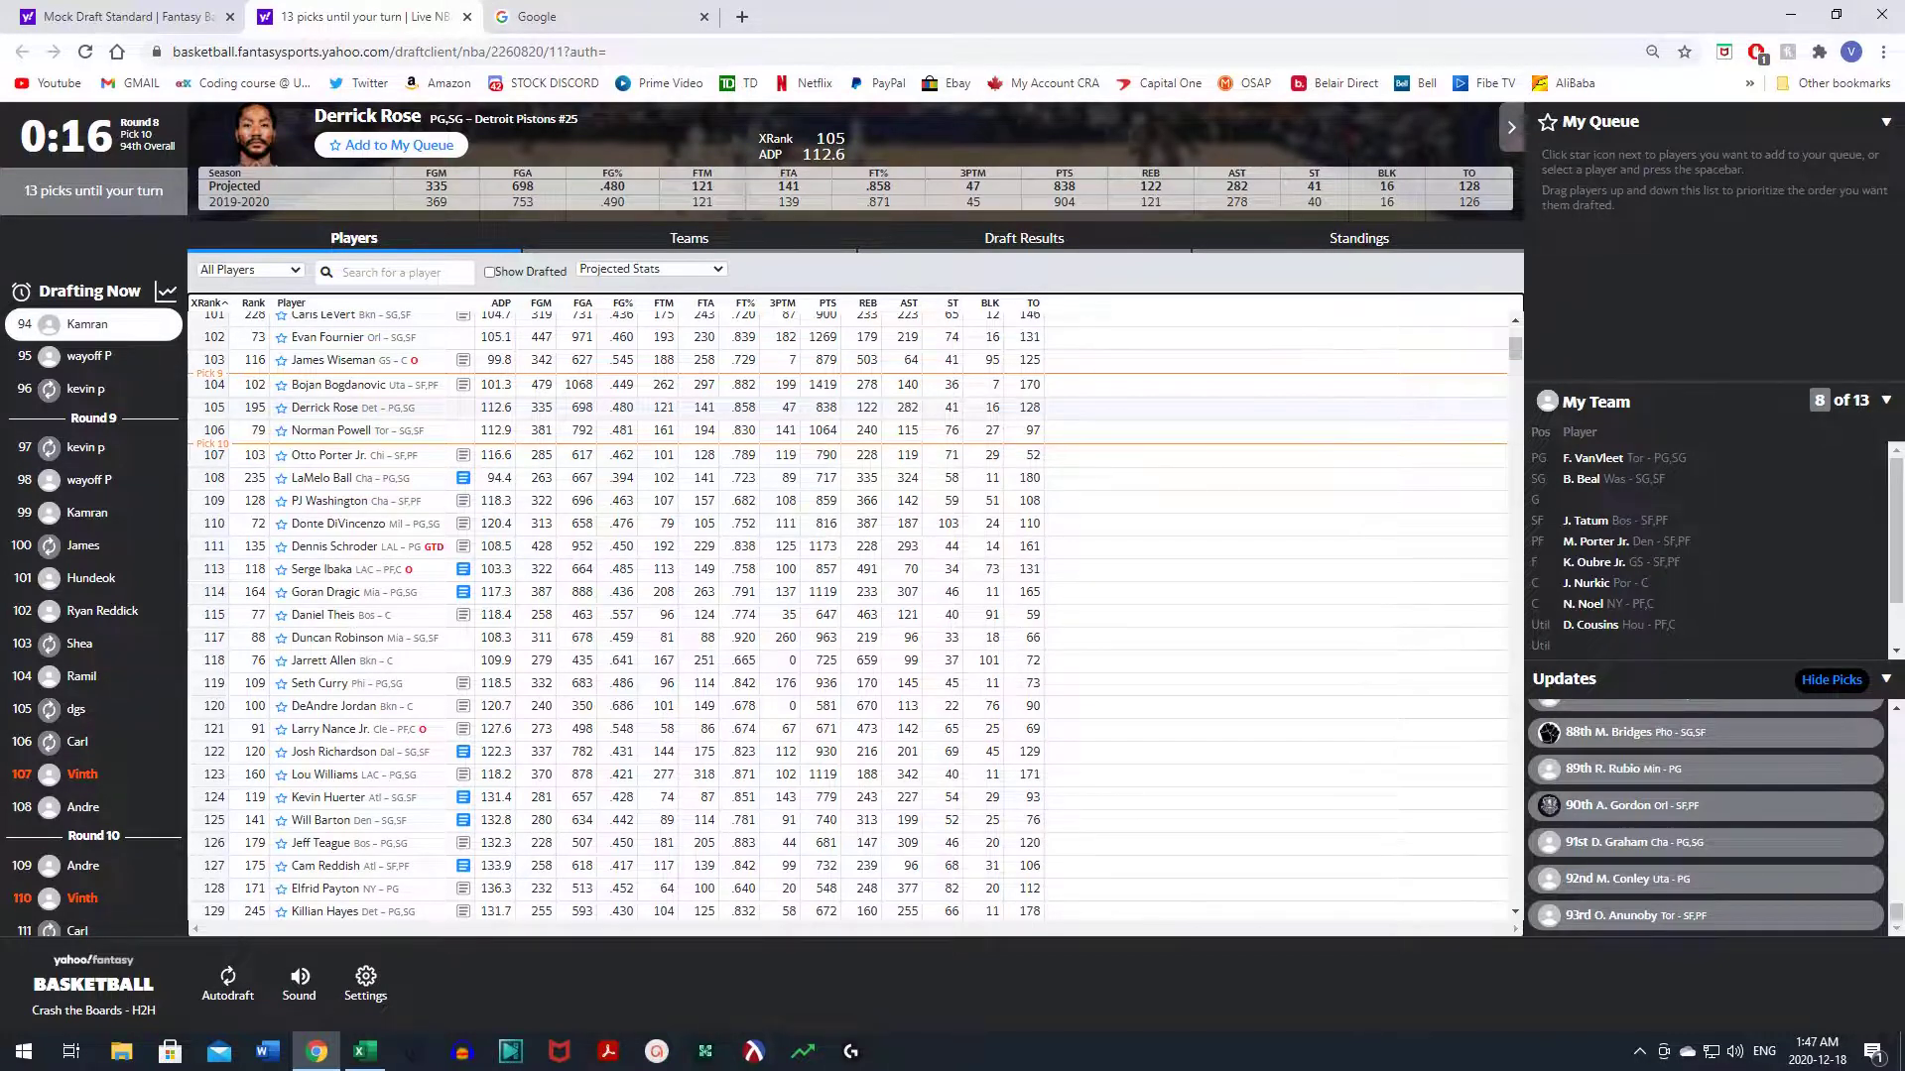
scroll(349, 415, "up", 3)
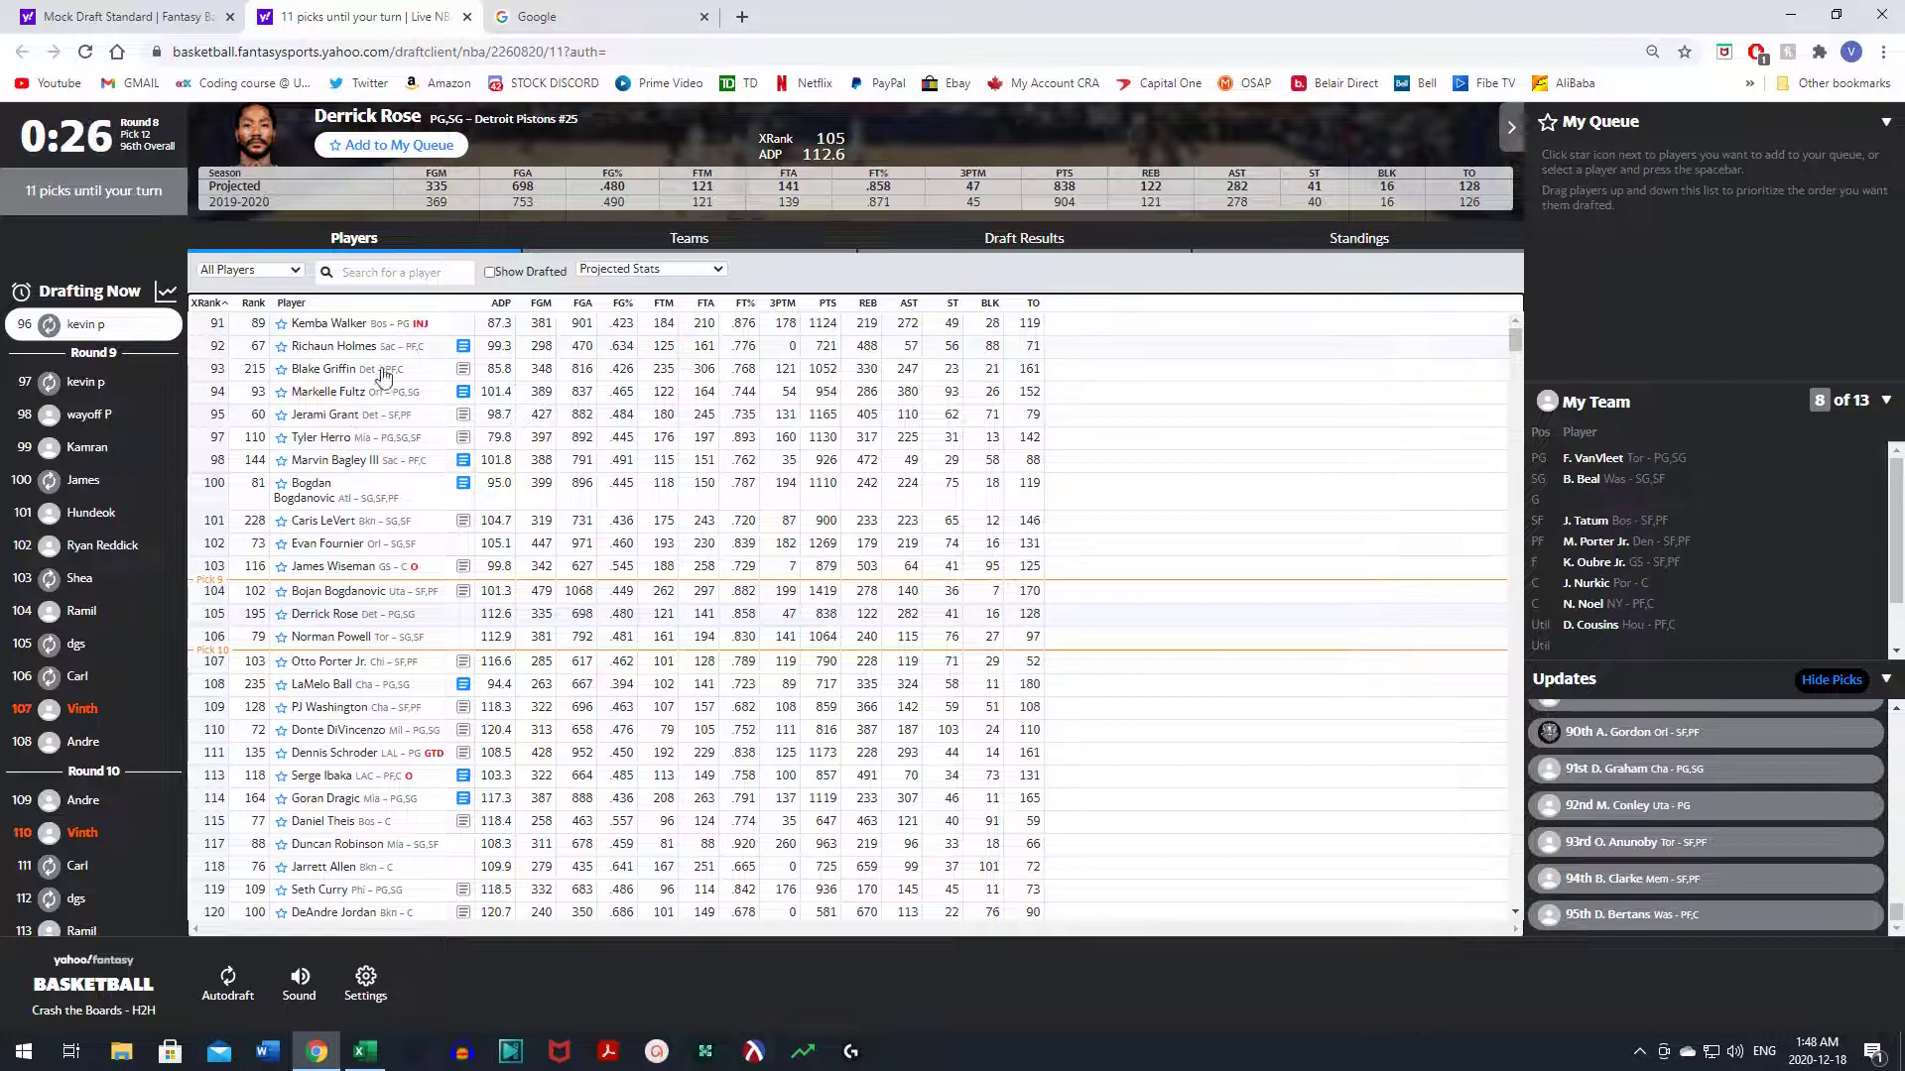
- View Otto Porter Jr.'s projected stats, and add Norman Powell and Donte DiVincenzo to the queue
left_click(322, 662)
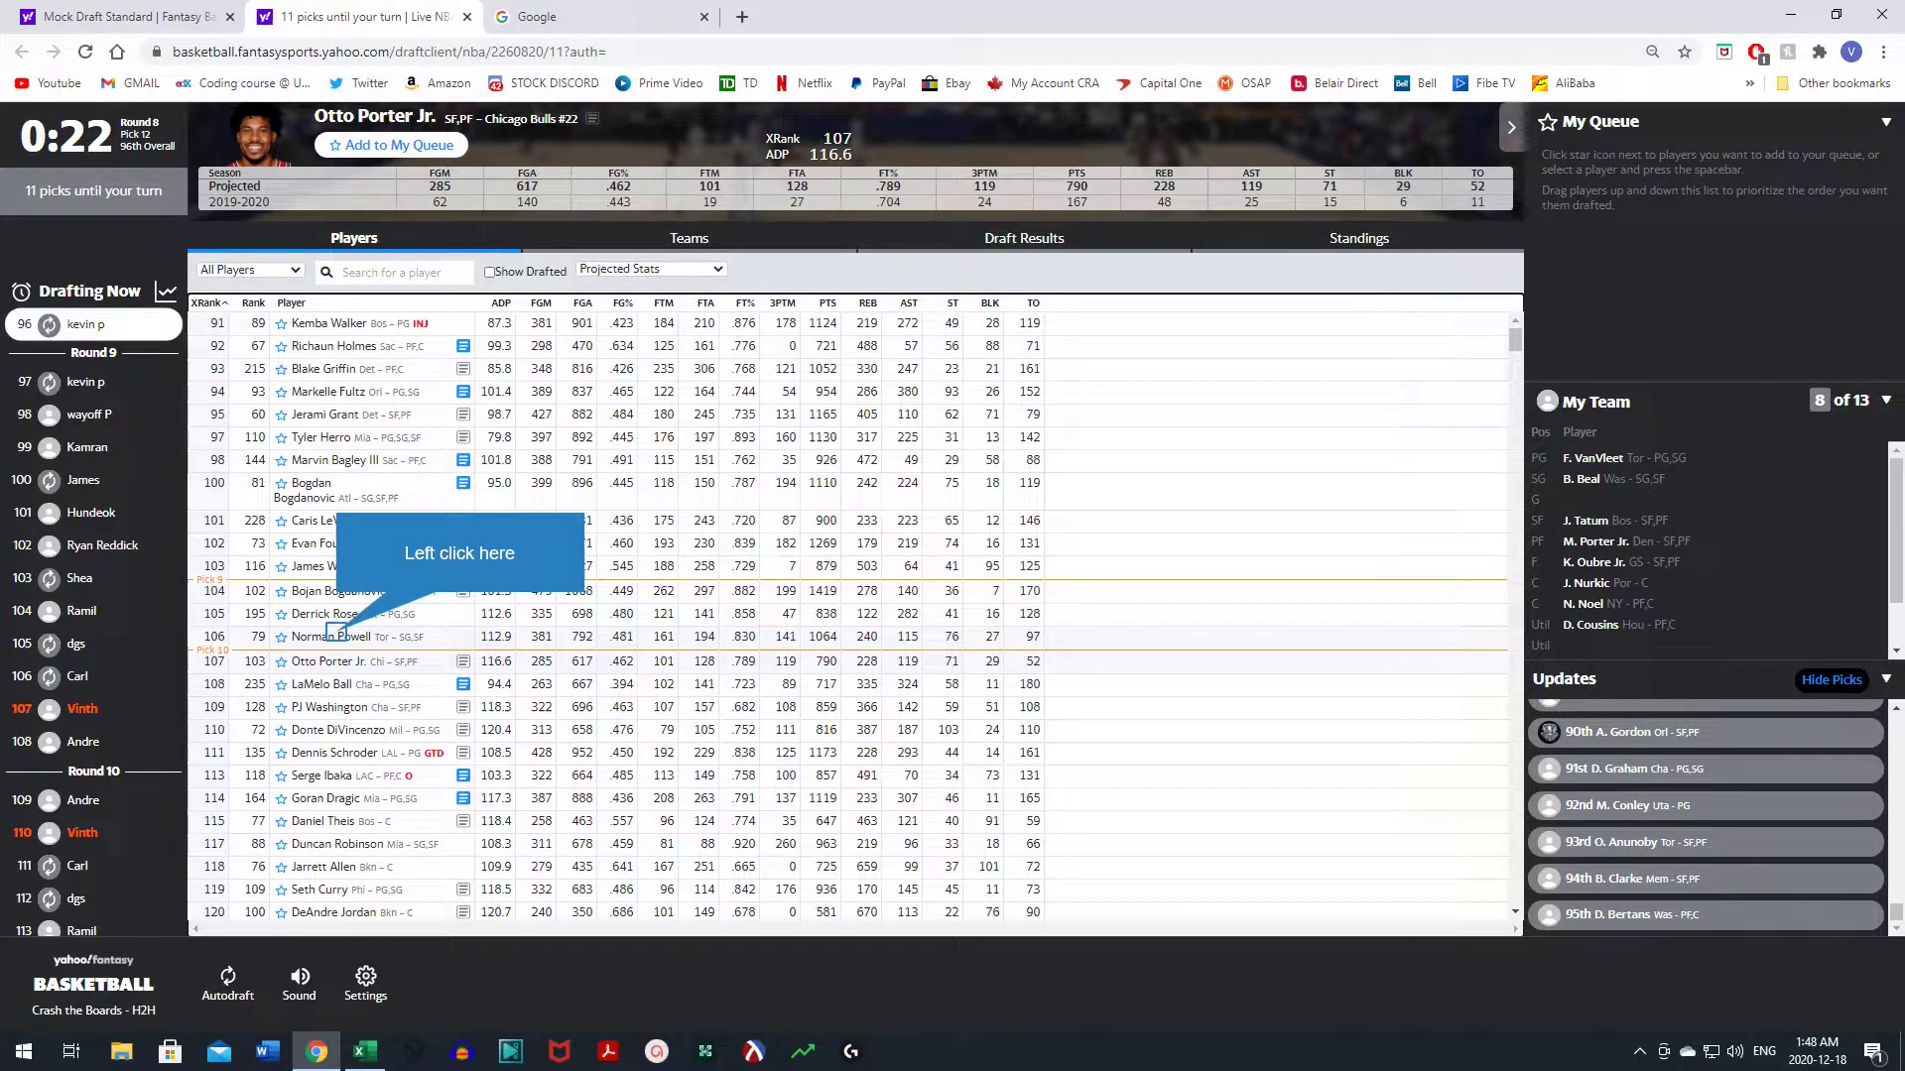
left_click(332, 636)
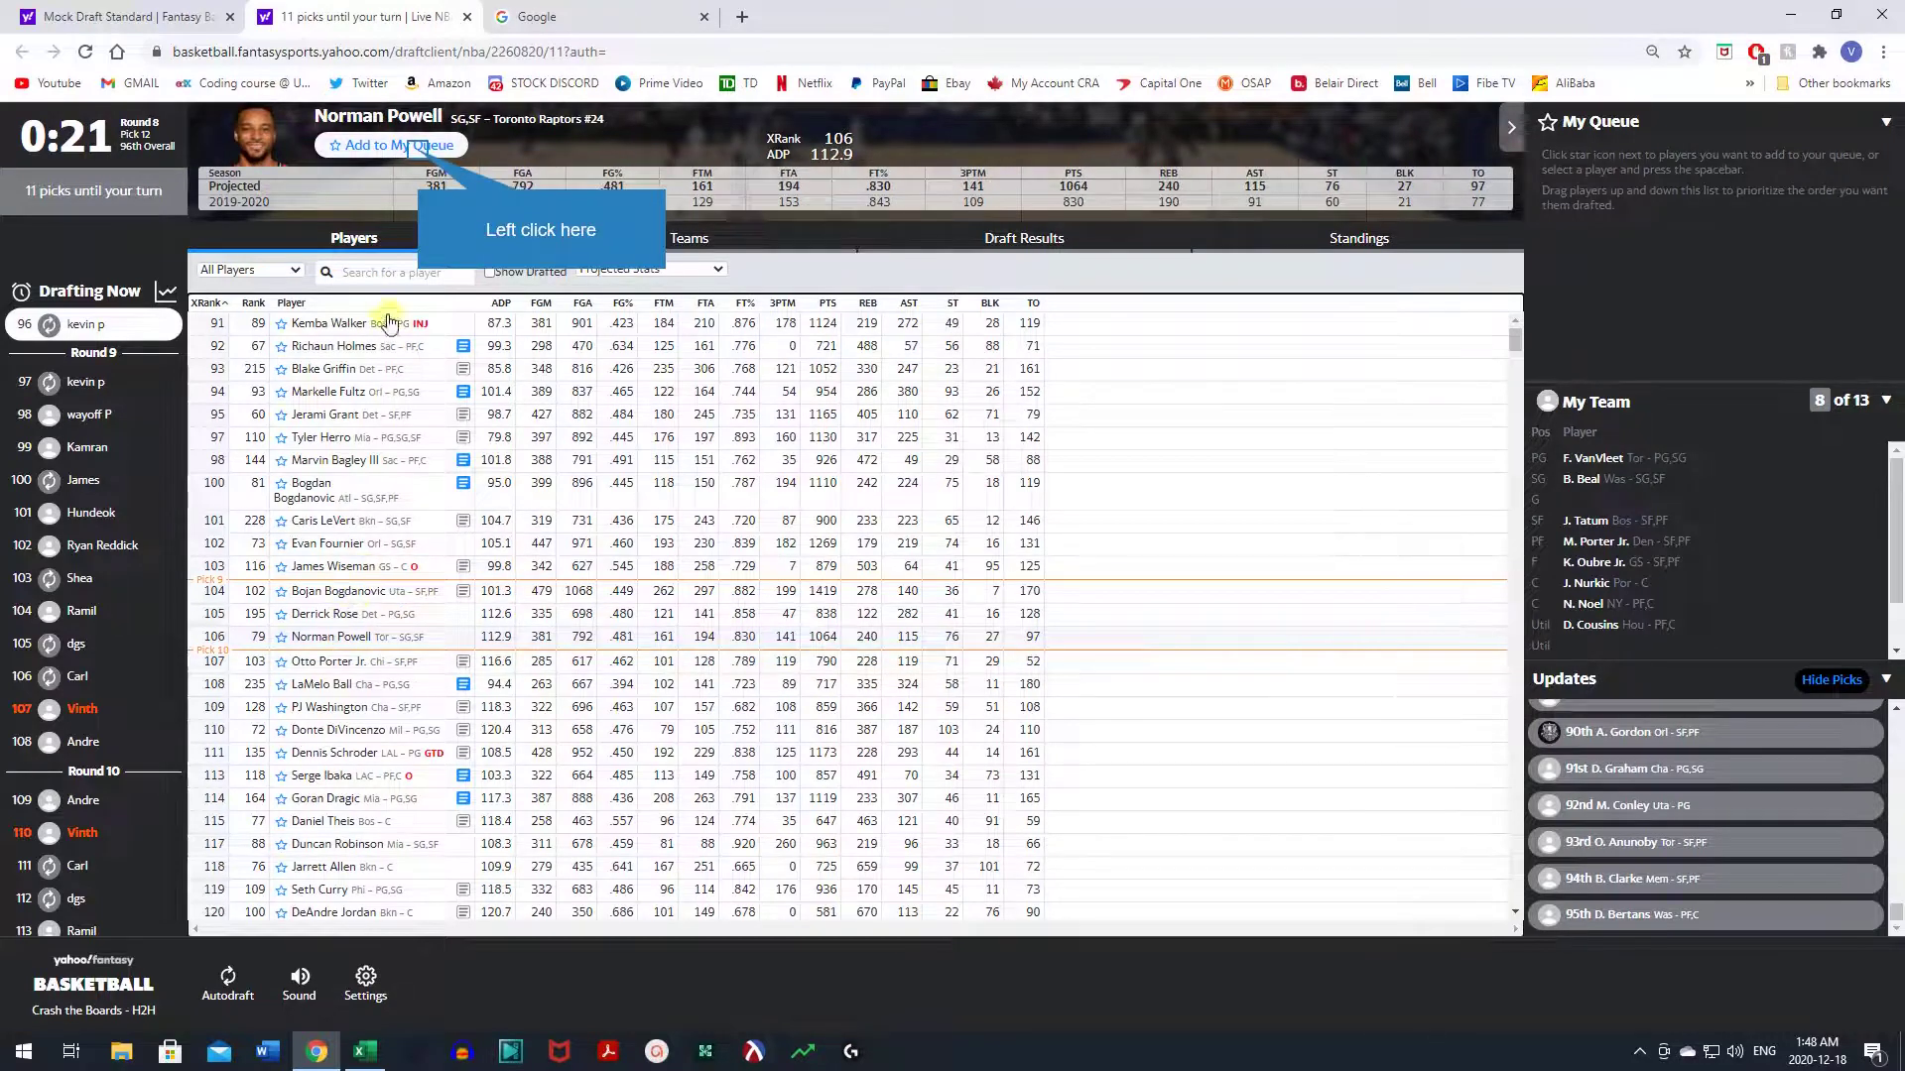
left_click(417, 146)
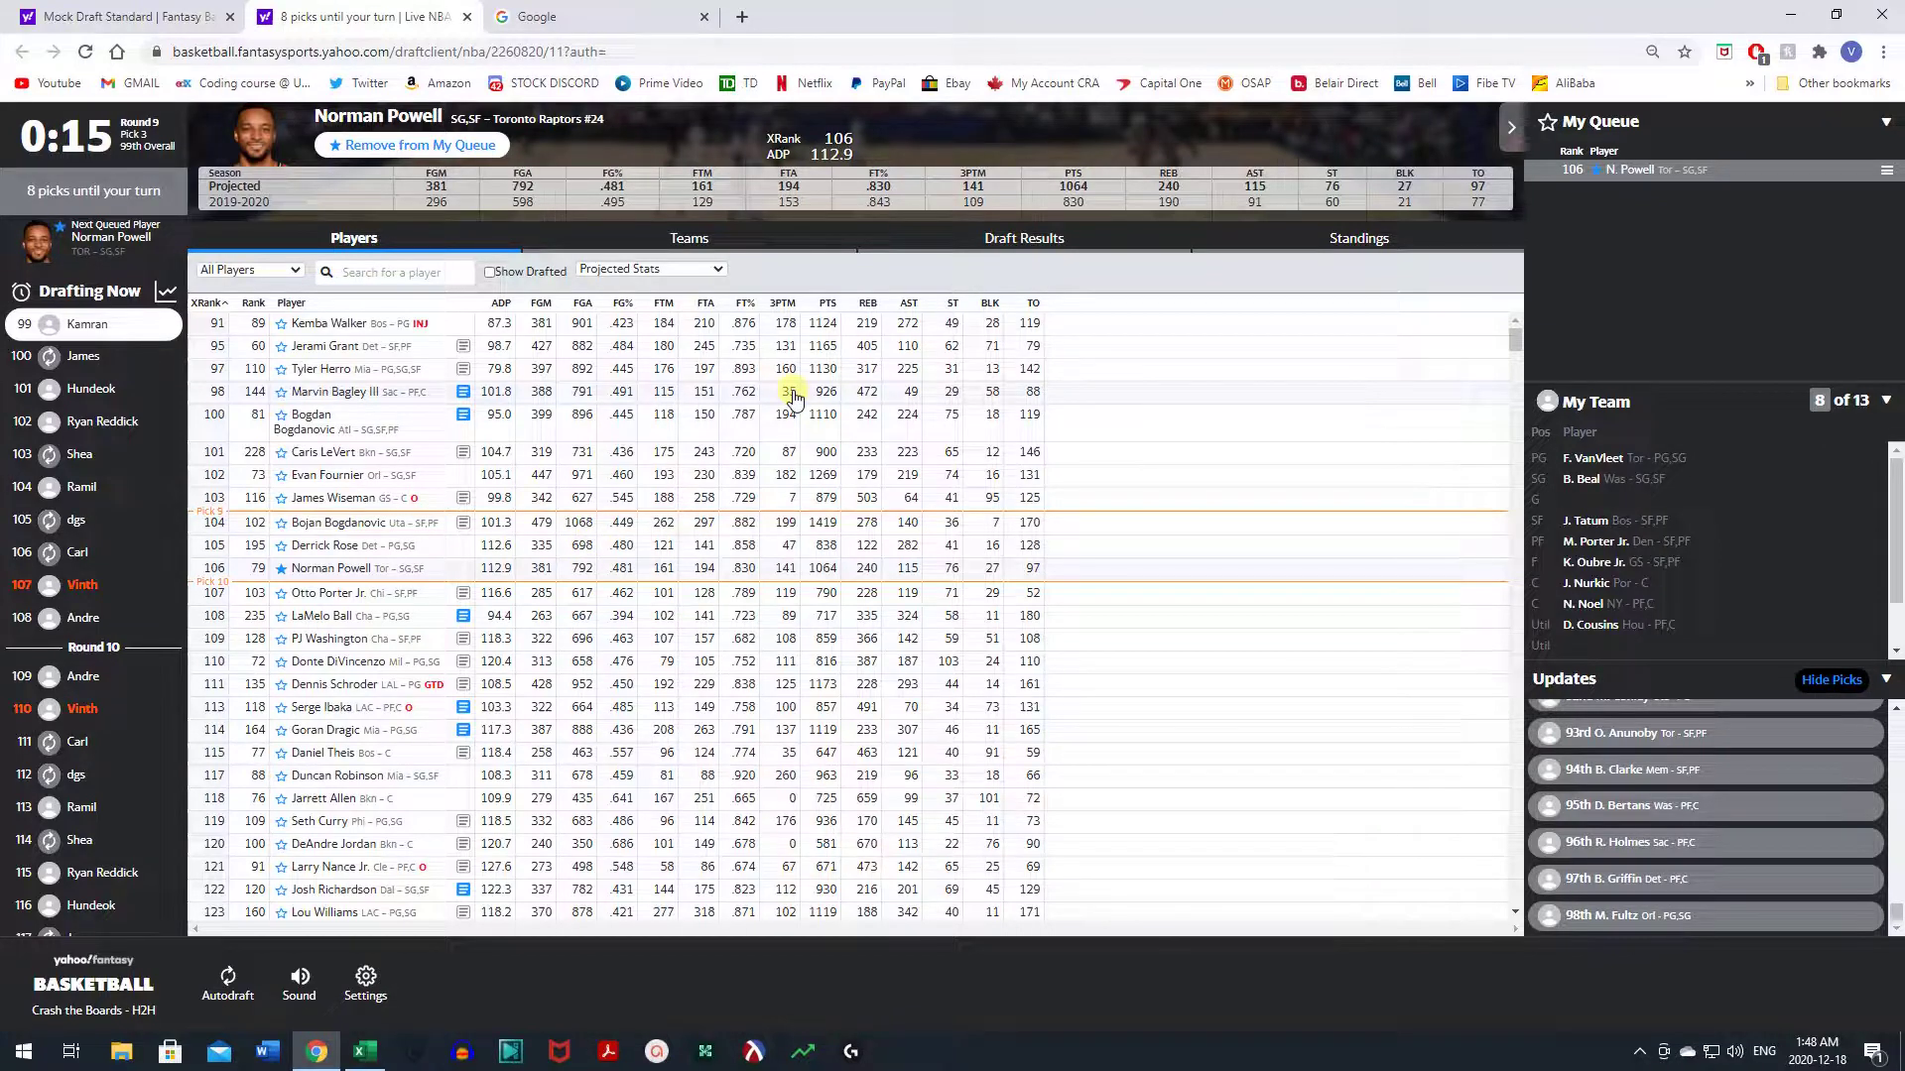
scroll(794, 397, "down", 1)
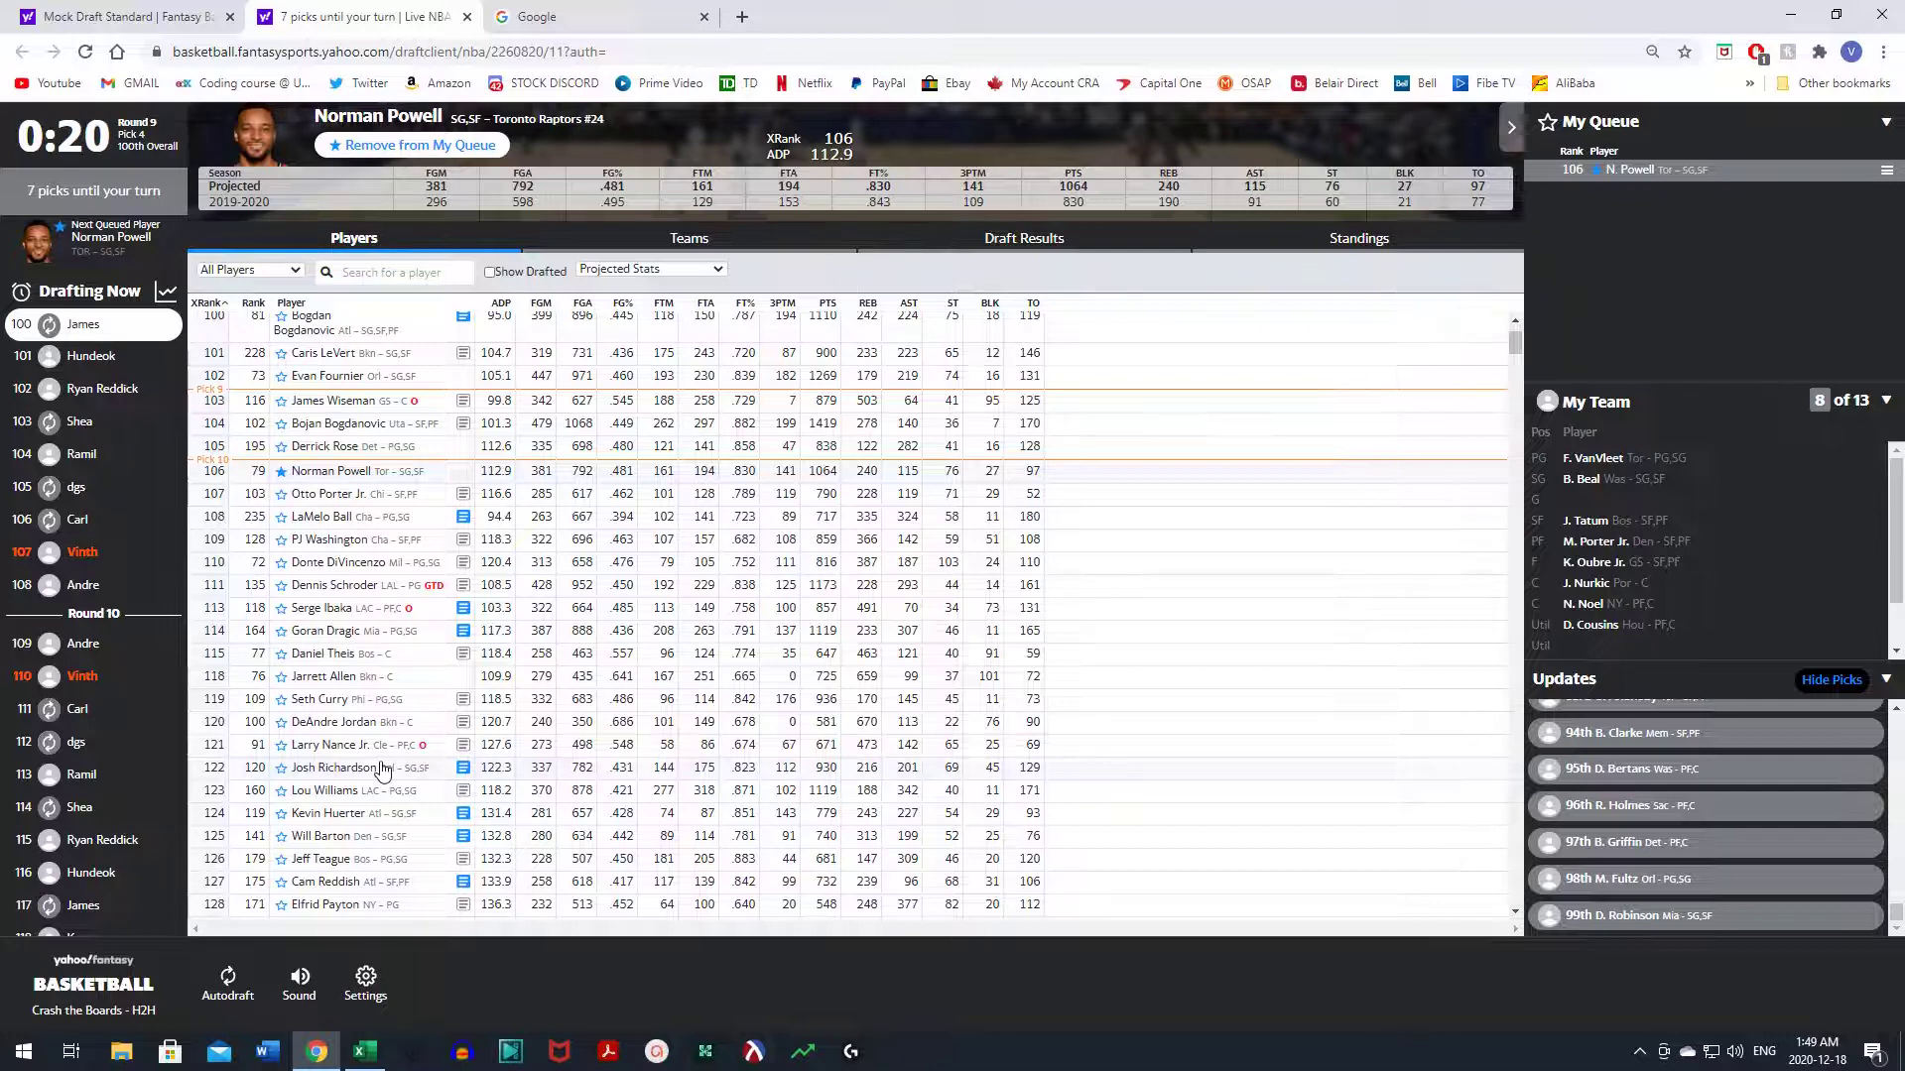
left_click(352, 563)
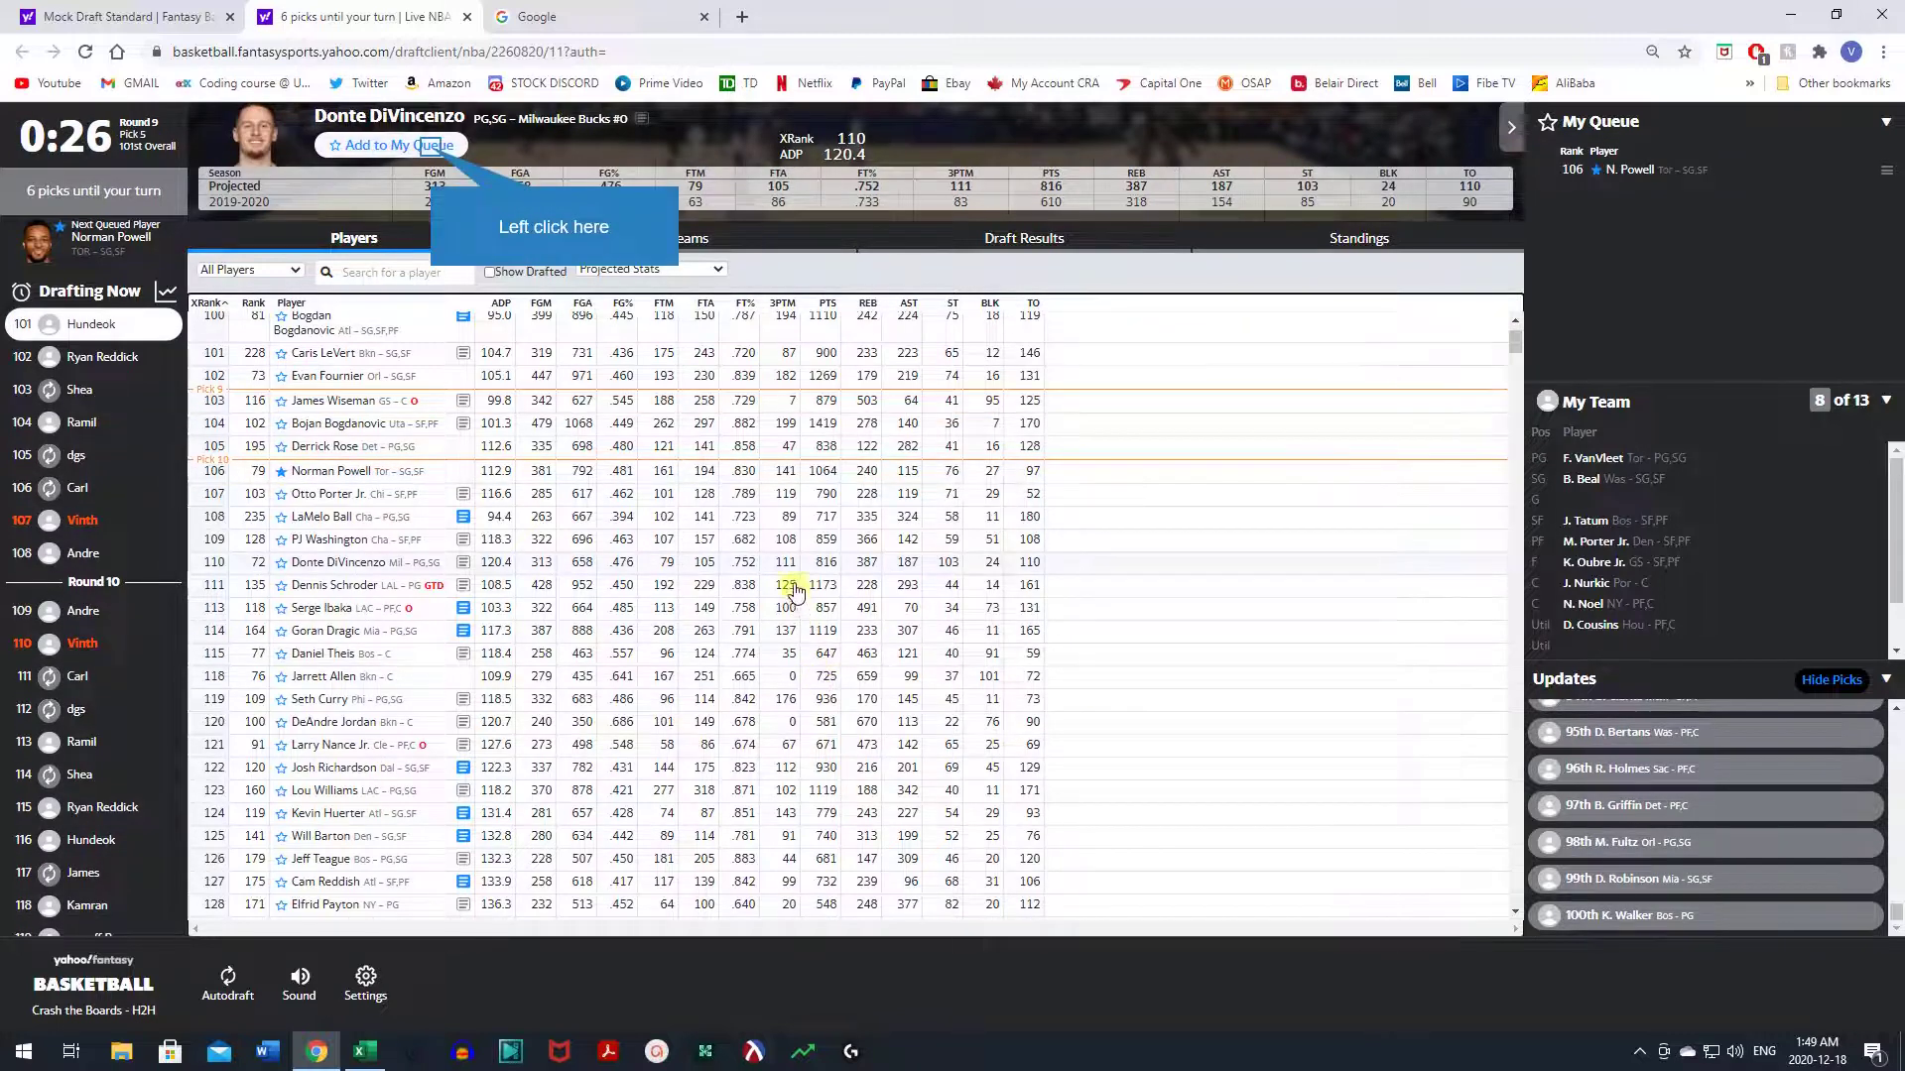
left_click(433, 149)
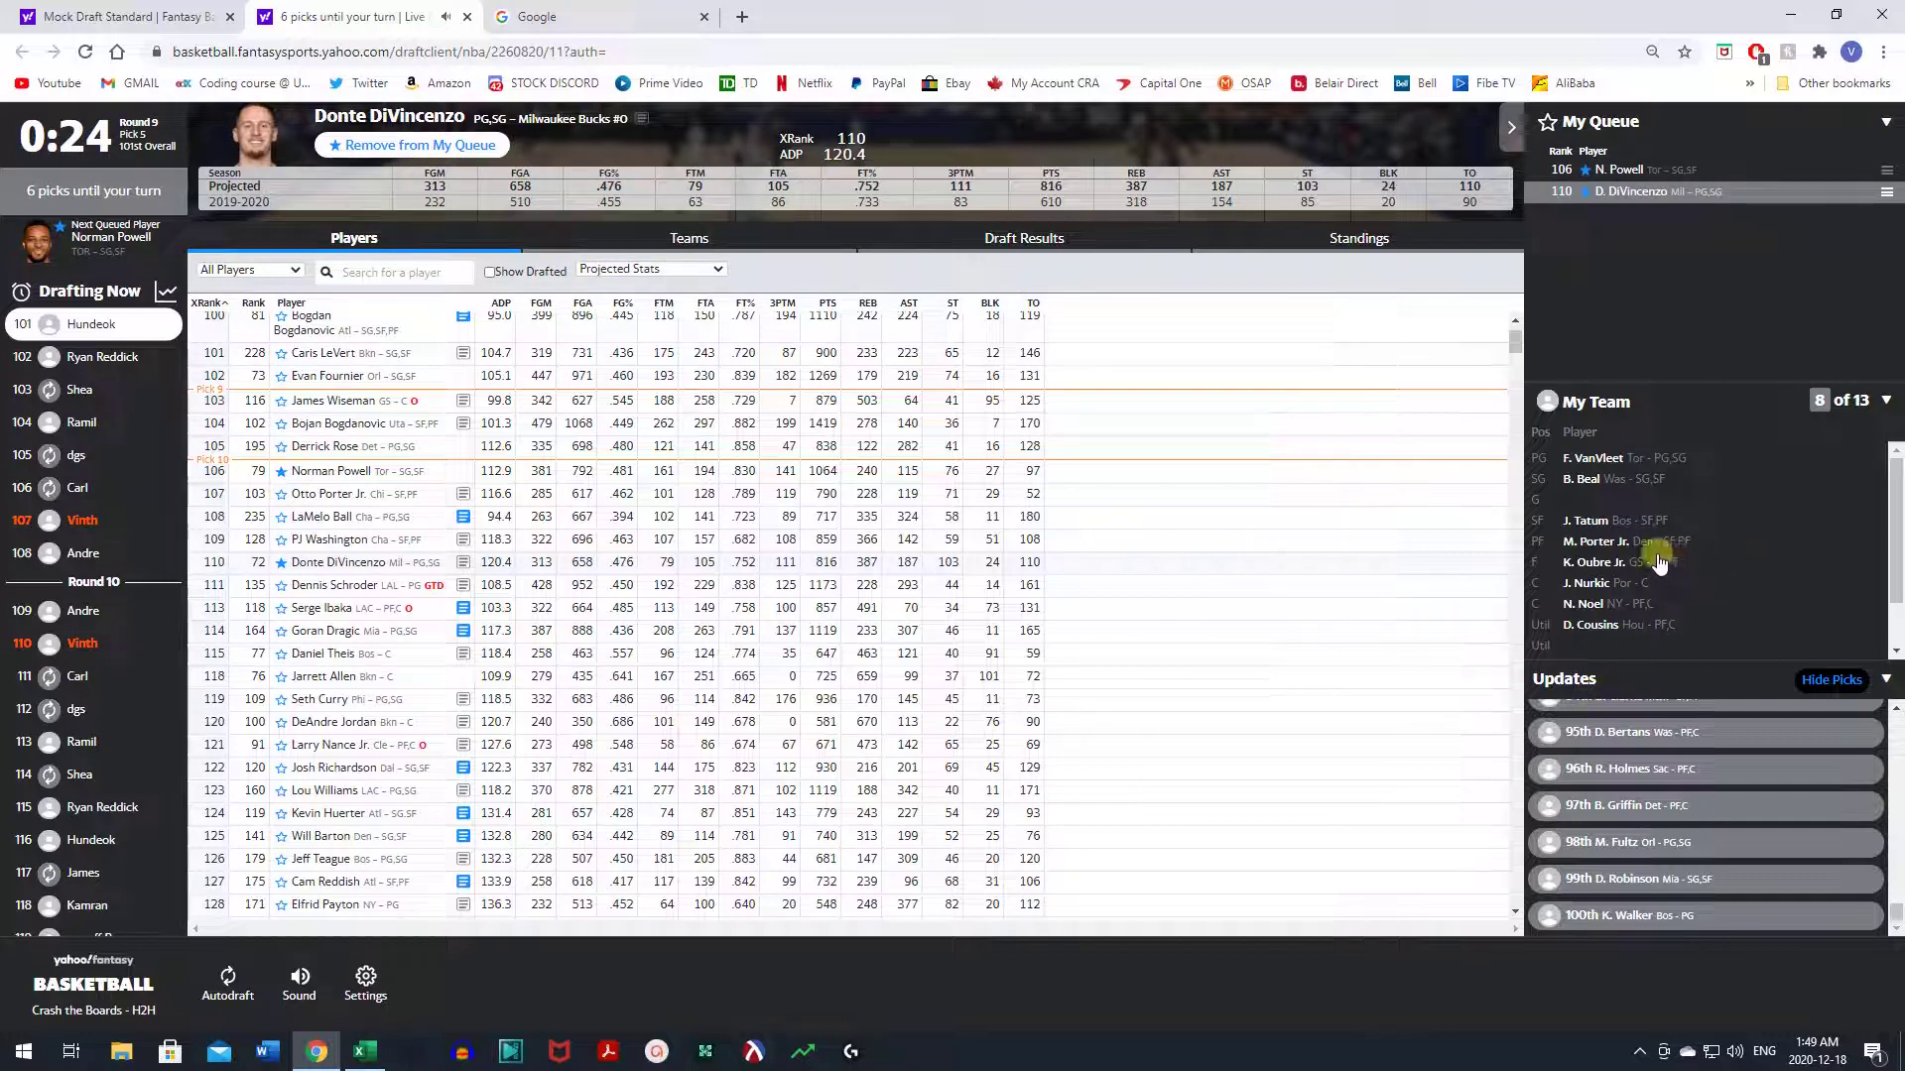
- Check the roster's open slots, view DeAndre Jordan's projected stats, and add Josh Richardson to the queue
scroll(1617, 560, "down", 1)
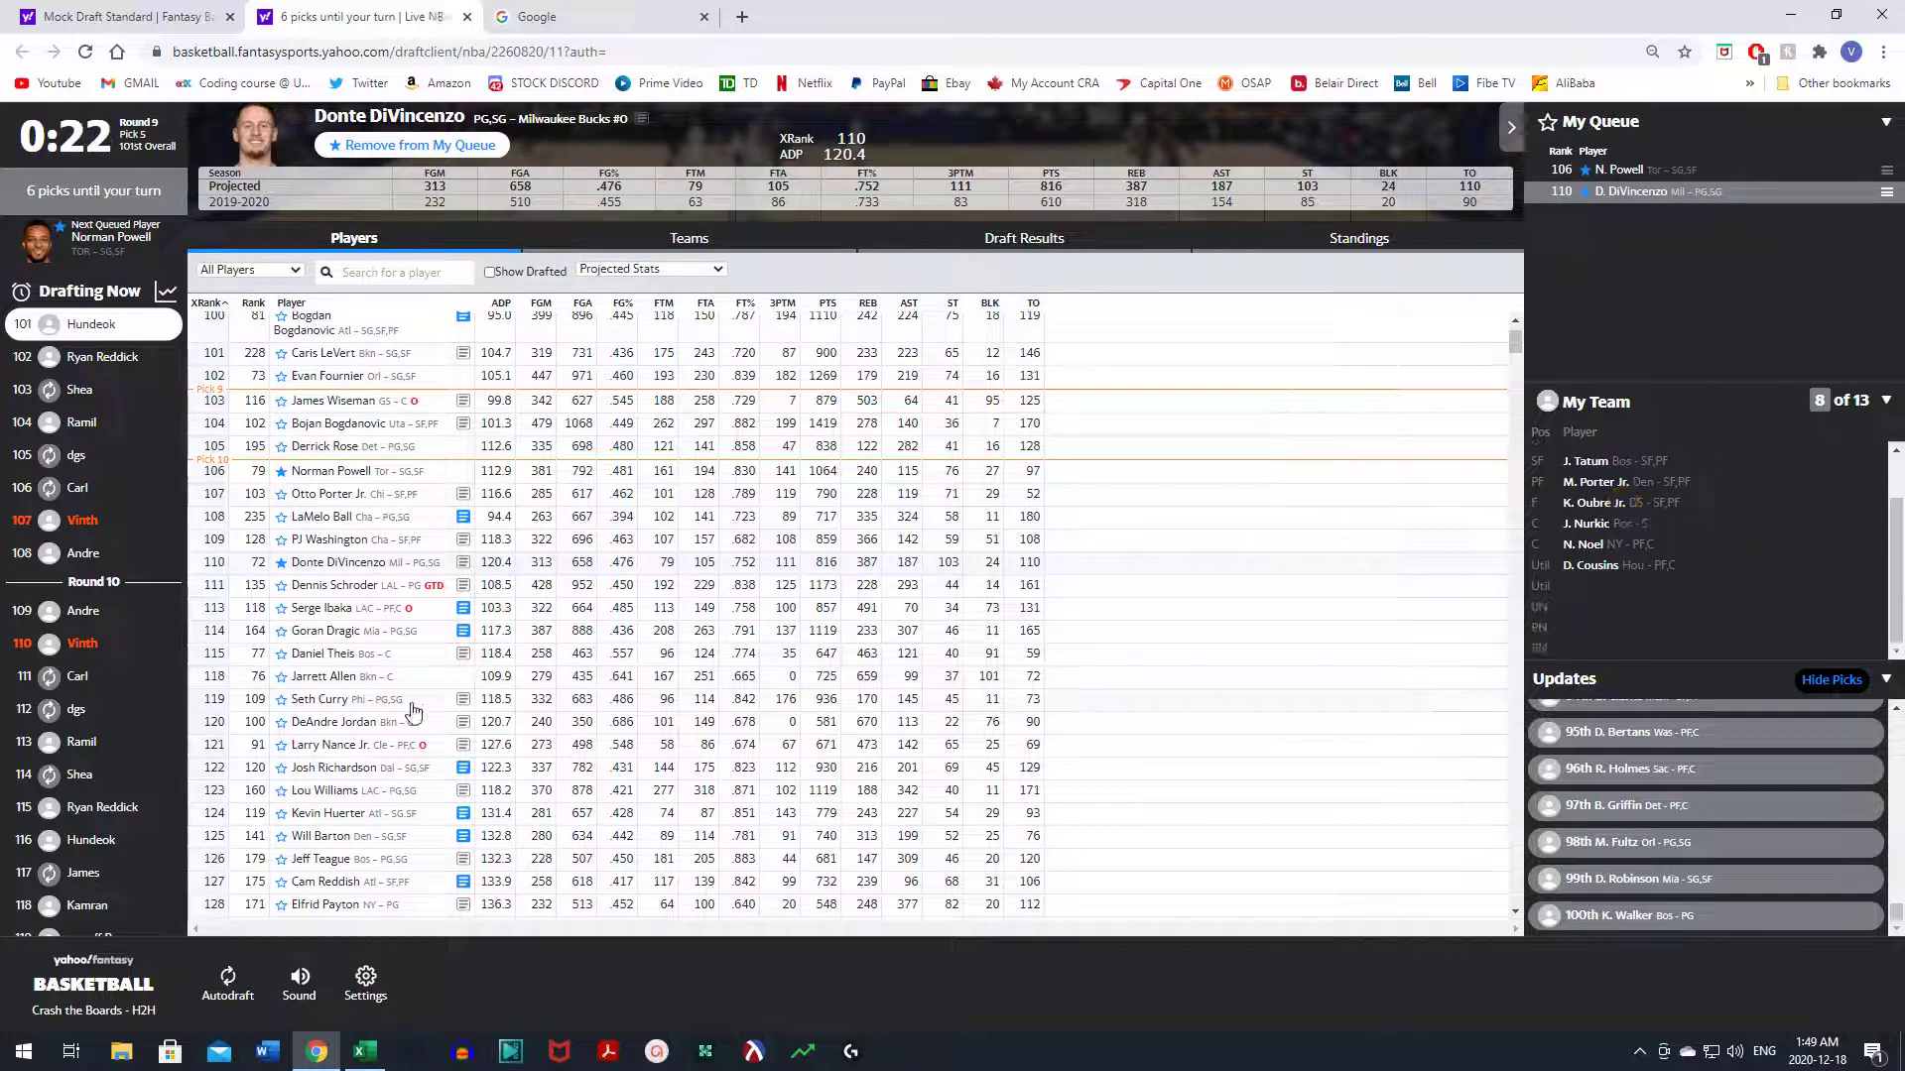
scroll(414, 724, "down", 1)
scroll(413, 724, "down", 1)
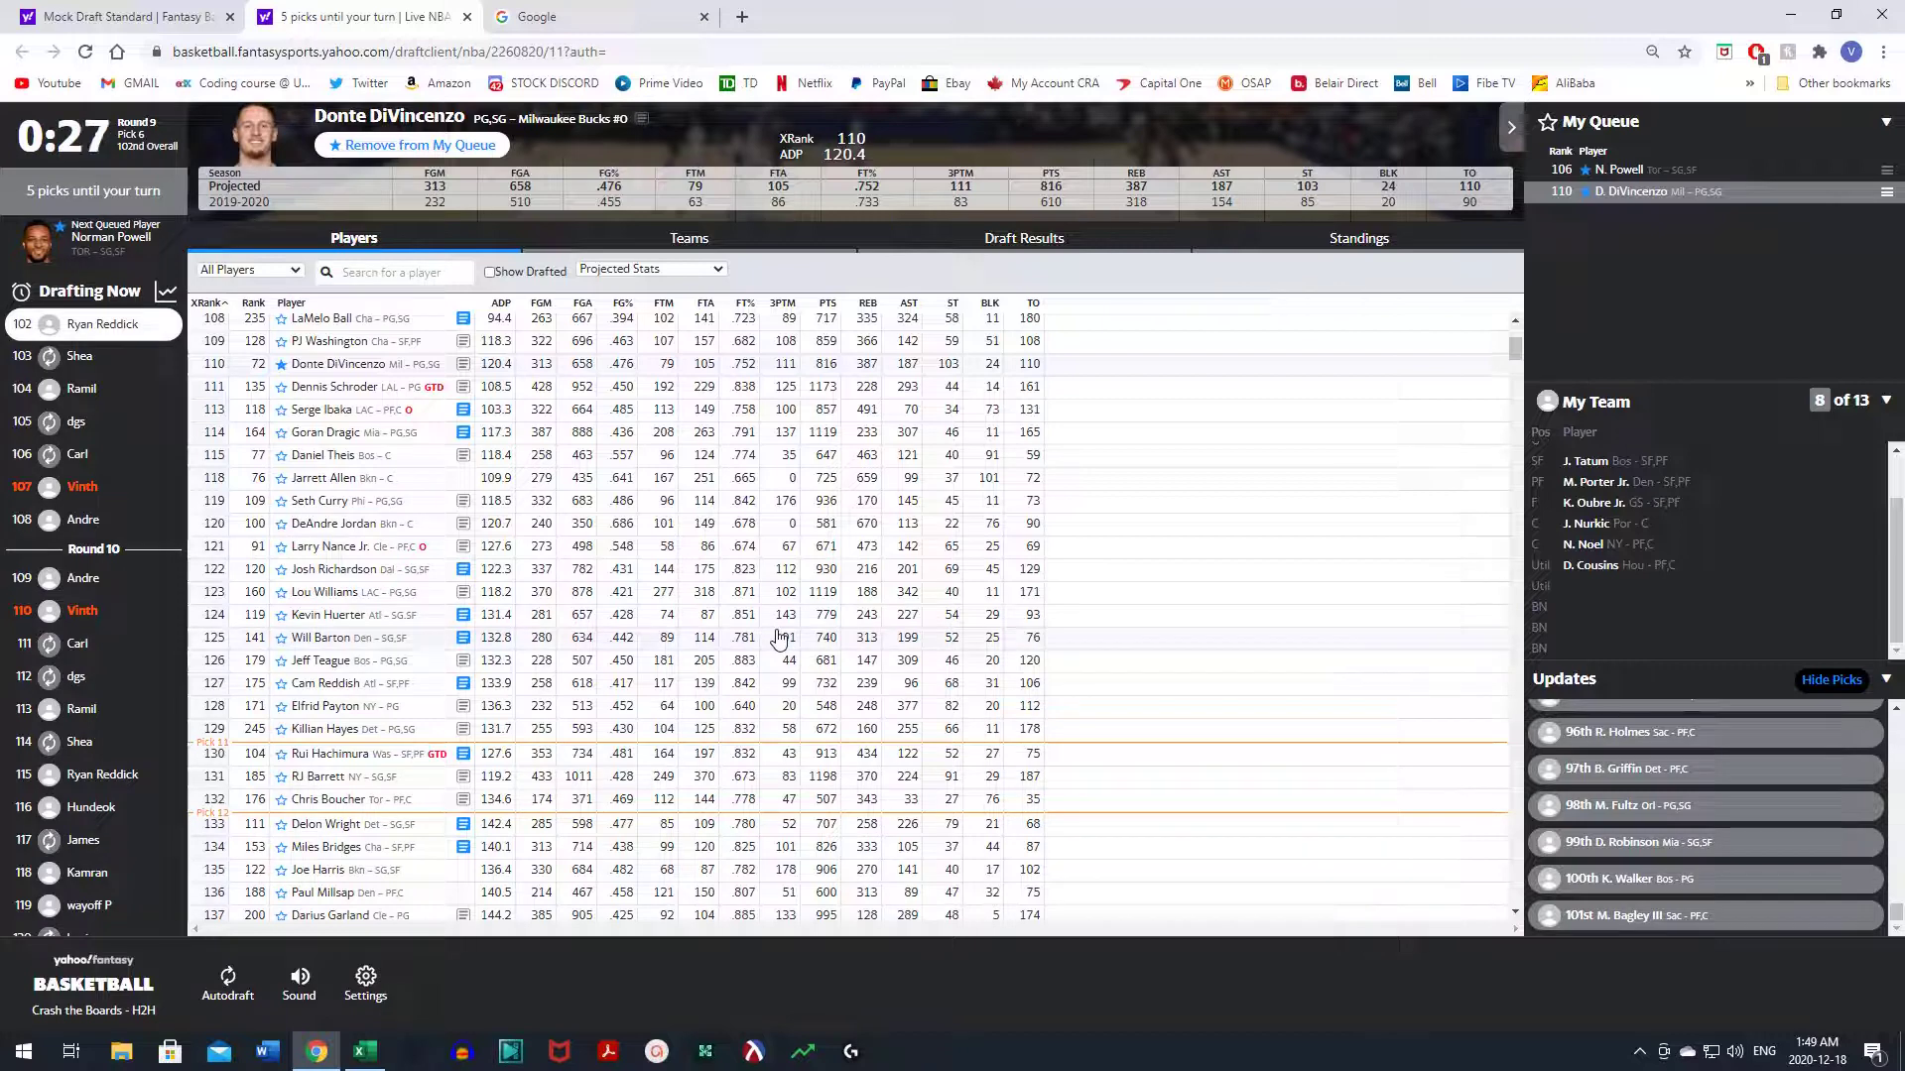
scroll(1590, 536, "up", 2)
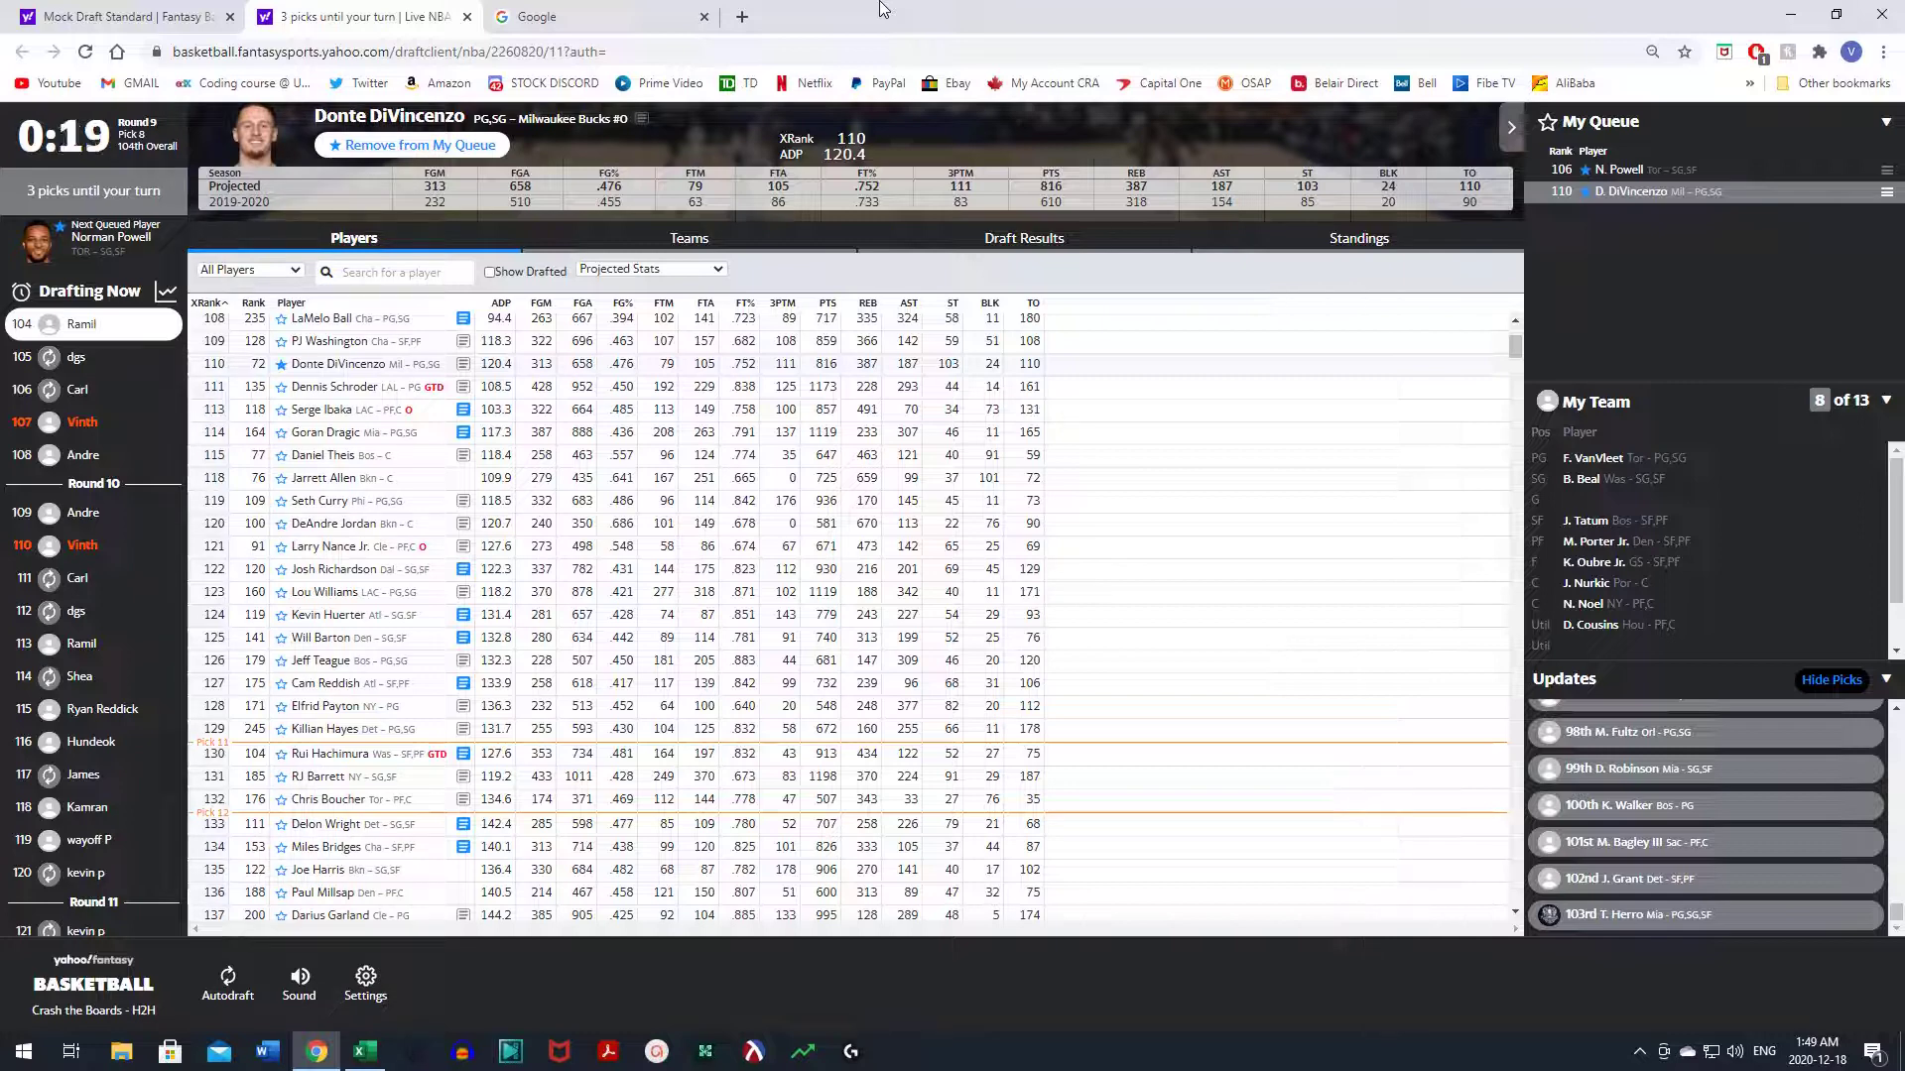
left_click(510, 534)
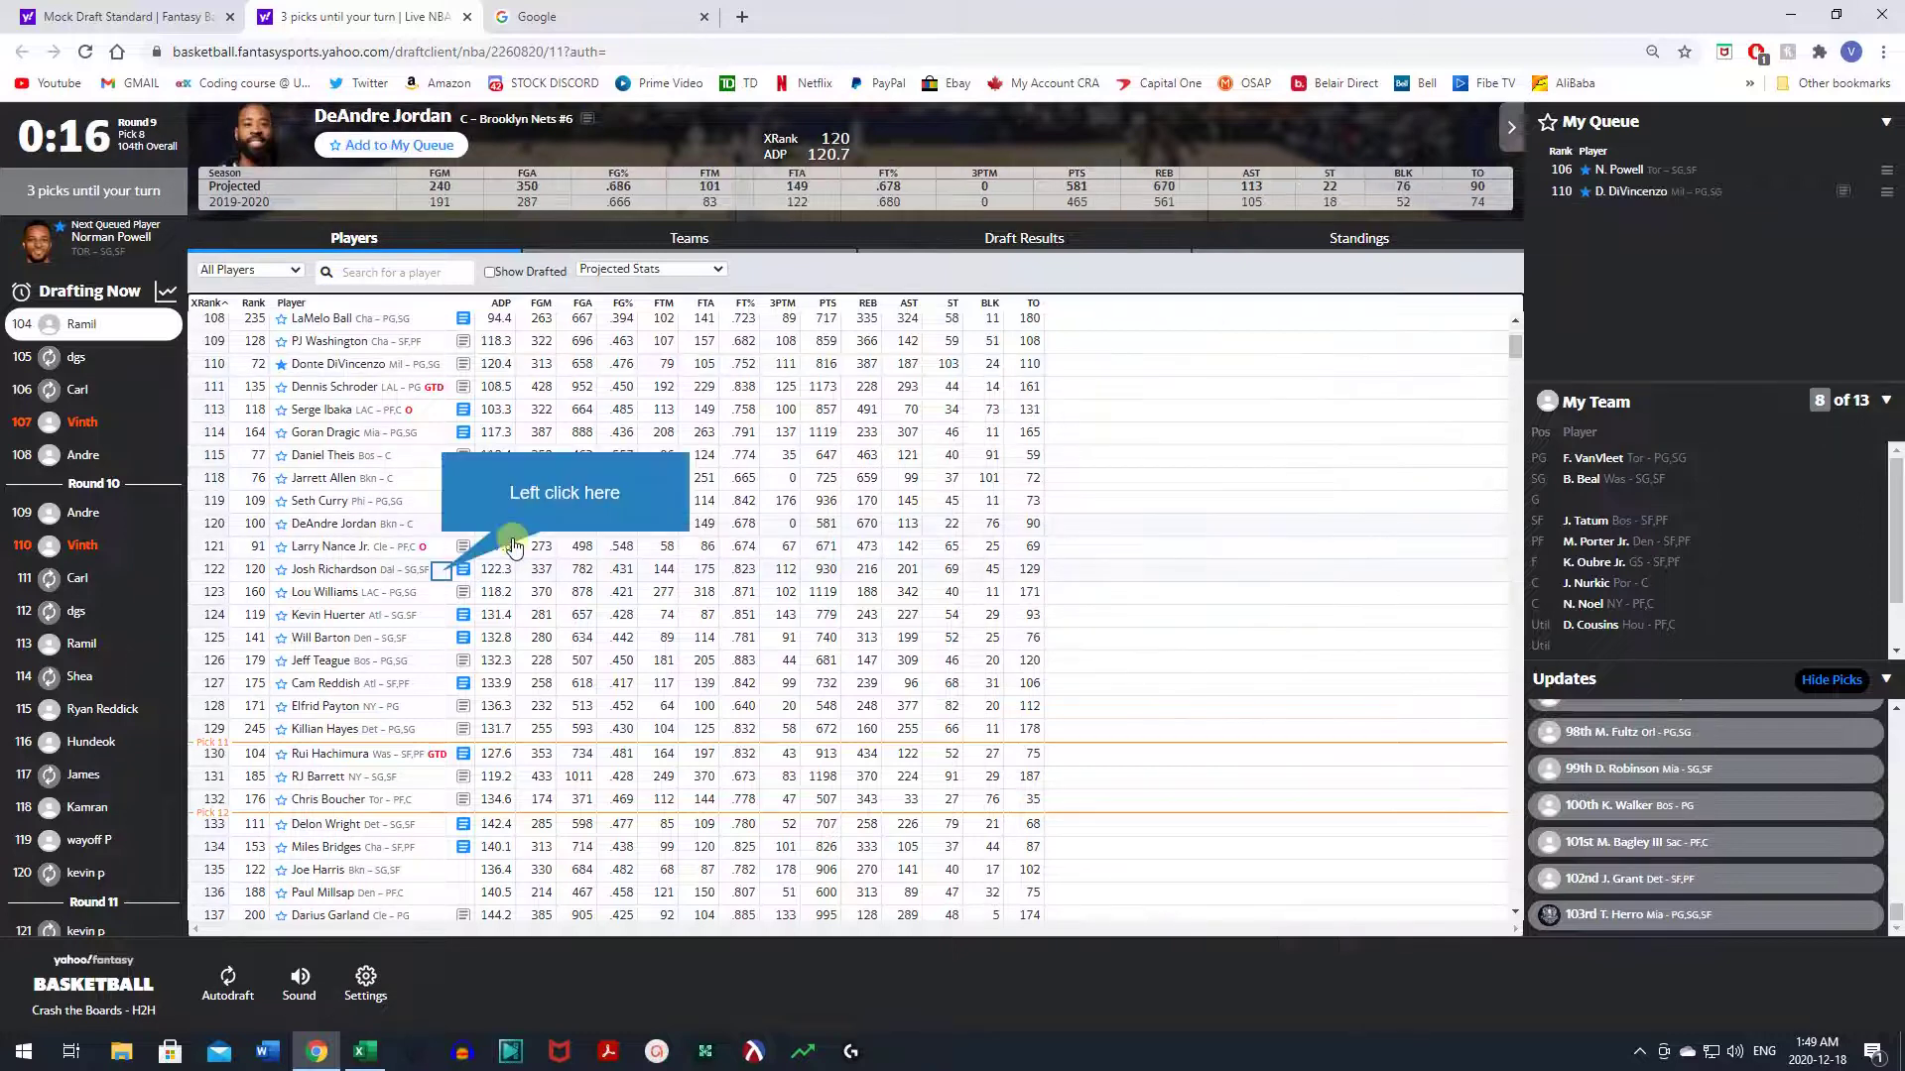
left_click(443, 579)
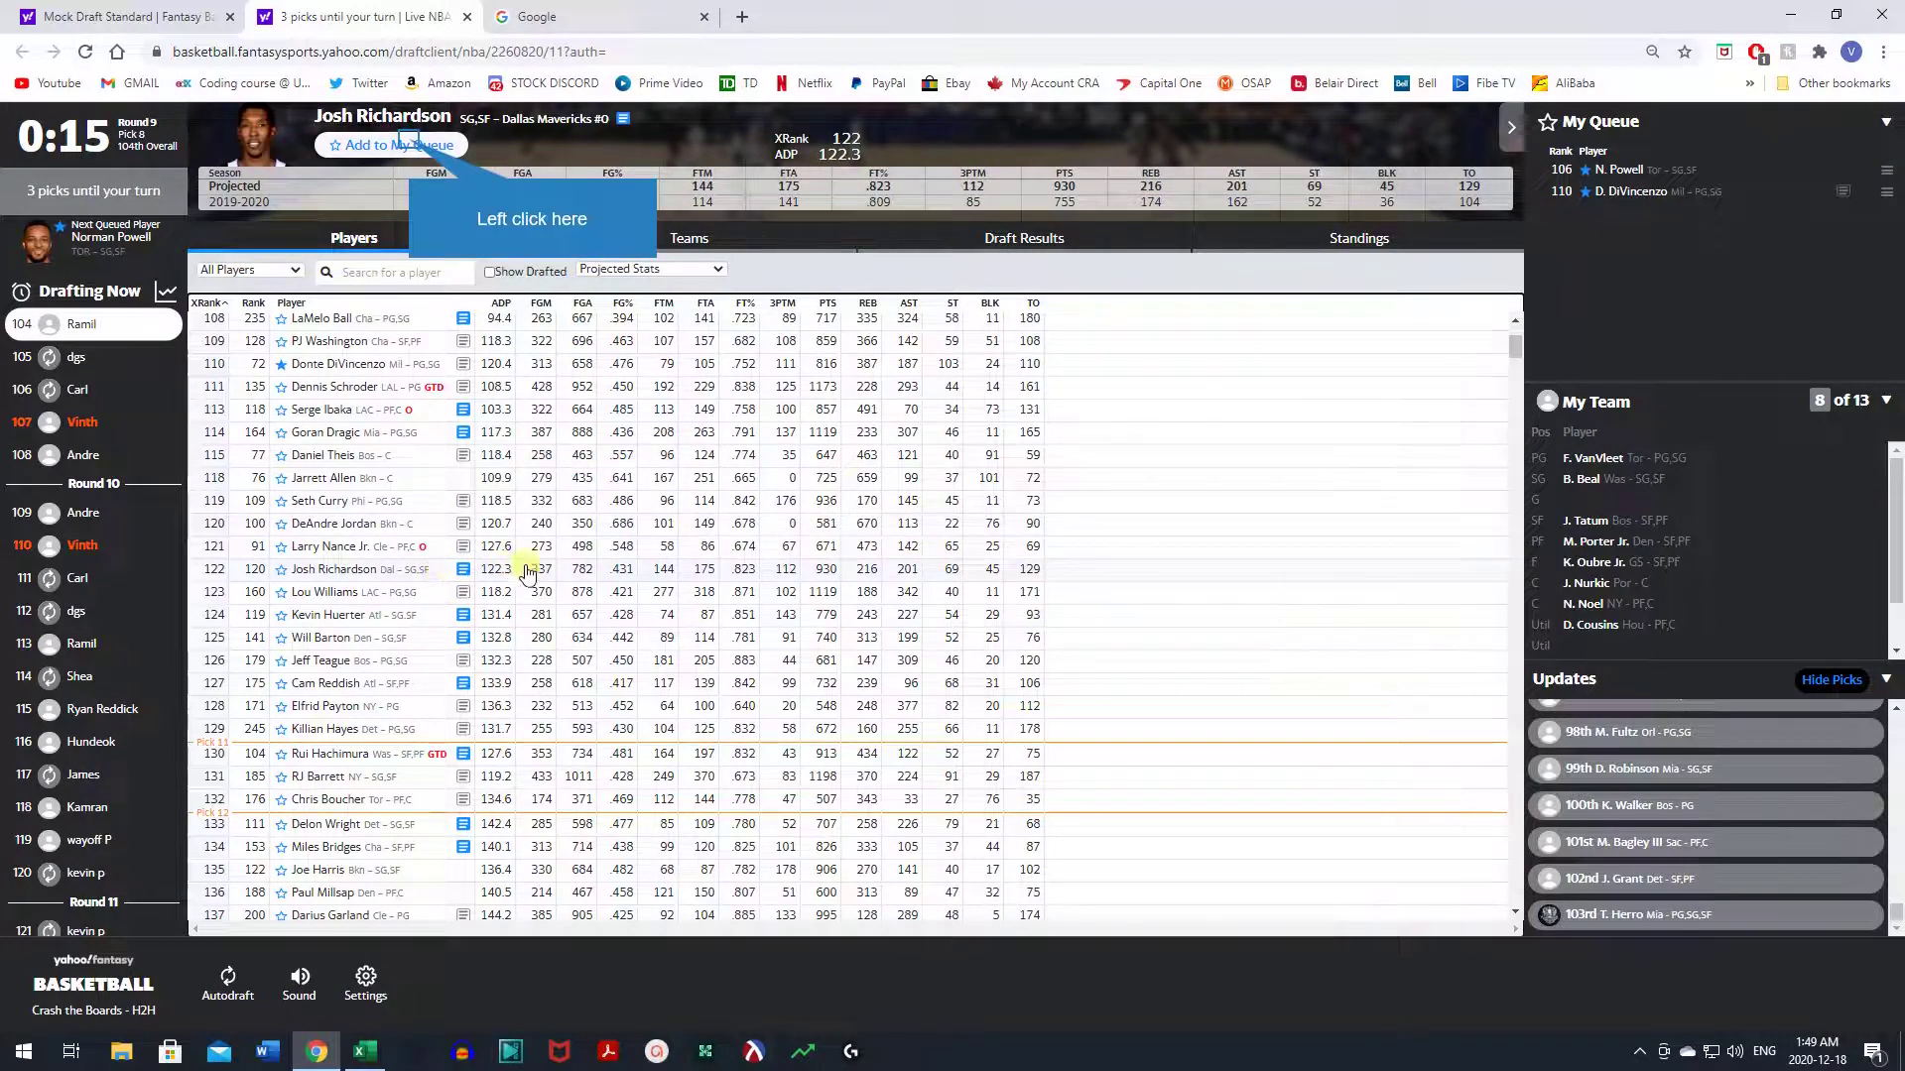
left_click(411, 147)
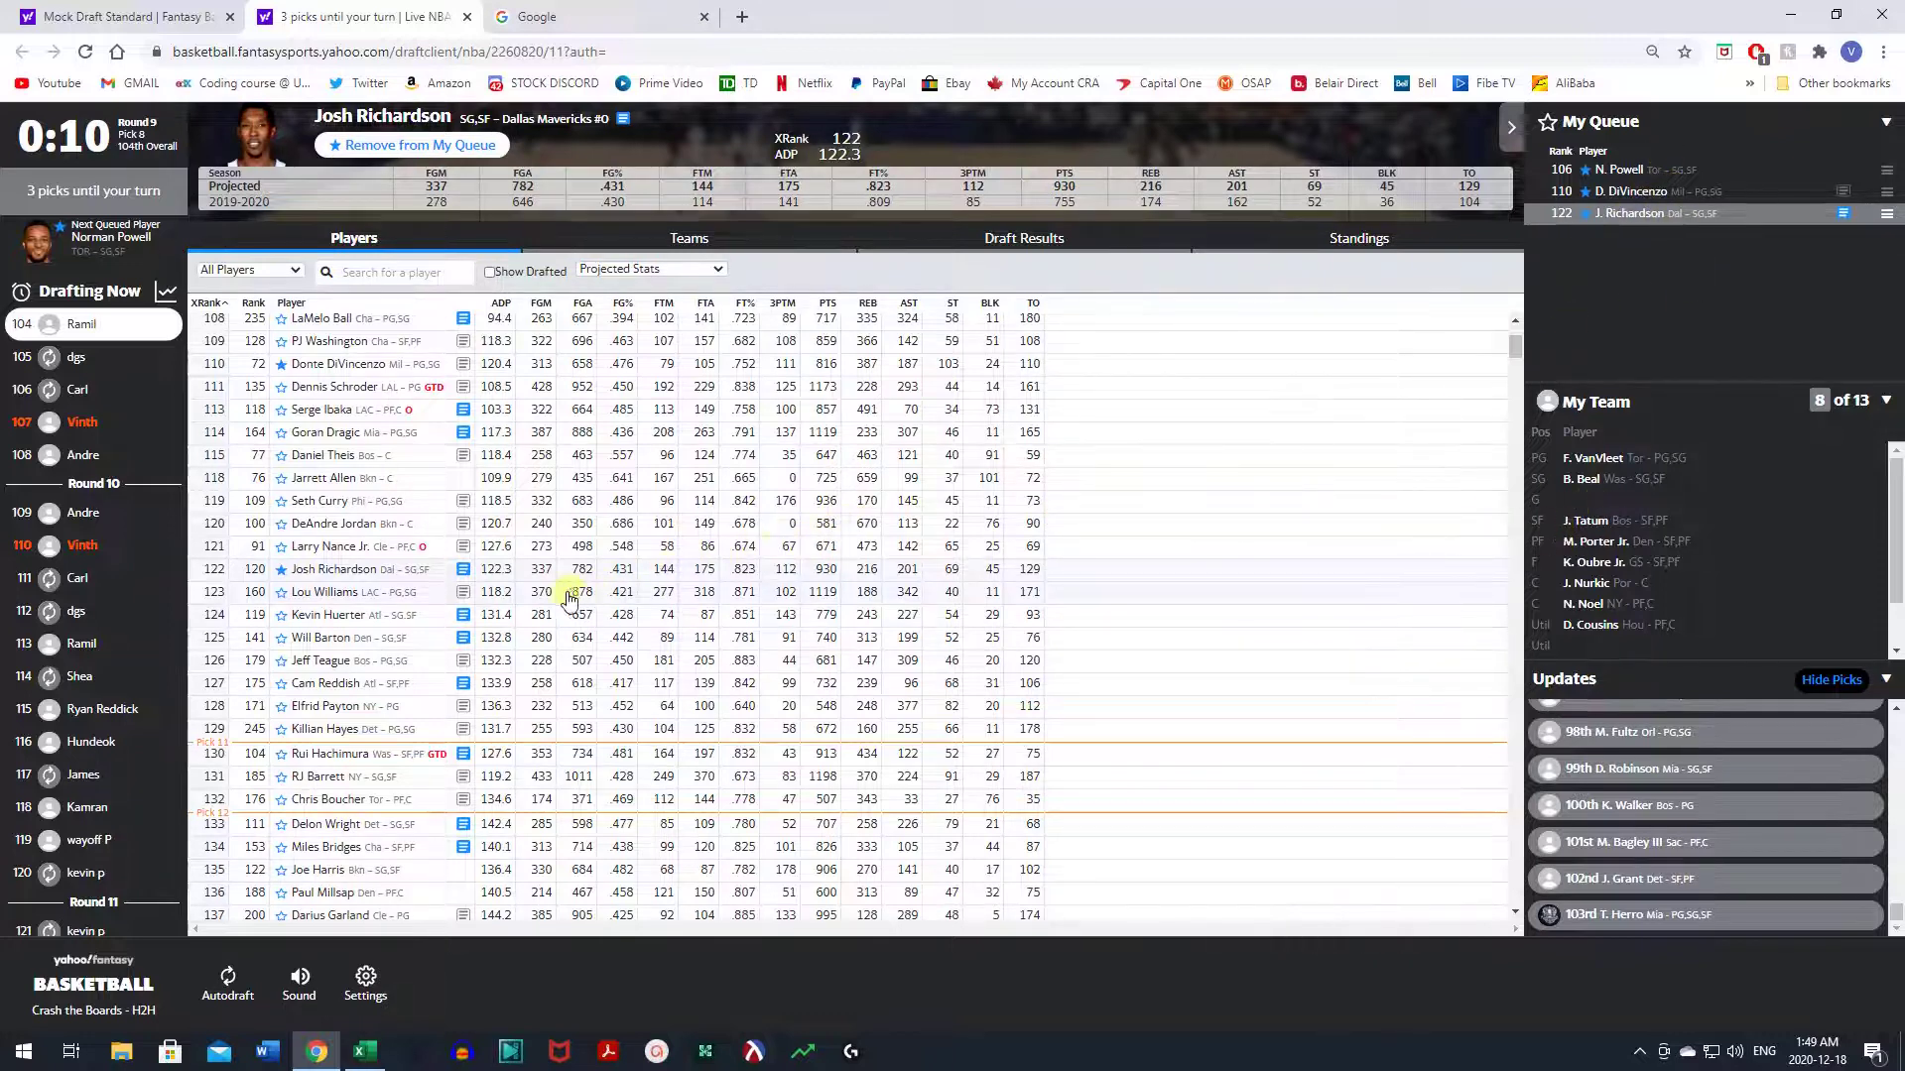
- Search the players for "baynes", add Aron Baynes to the queue, and clear the search
scroll(566, 600, "down", 2)
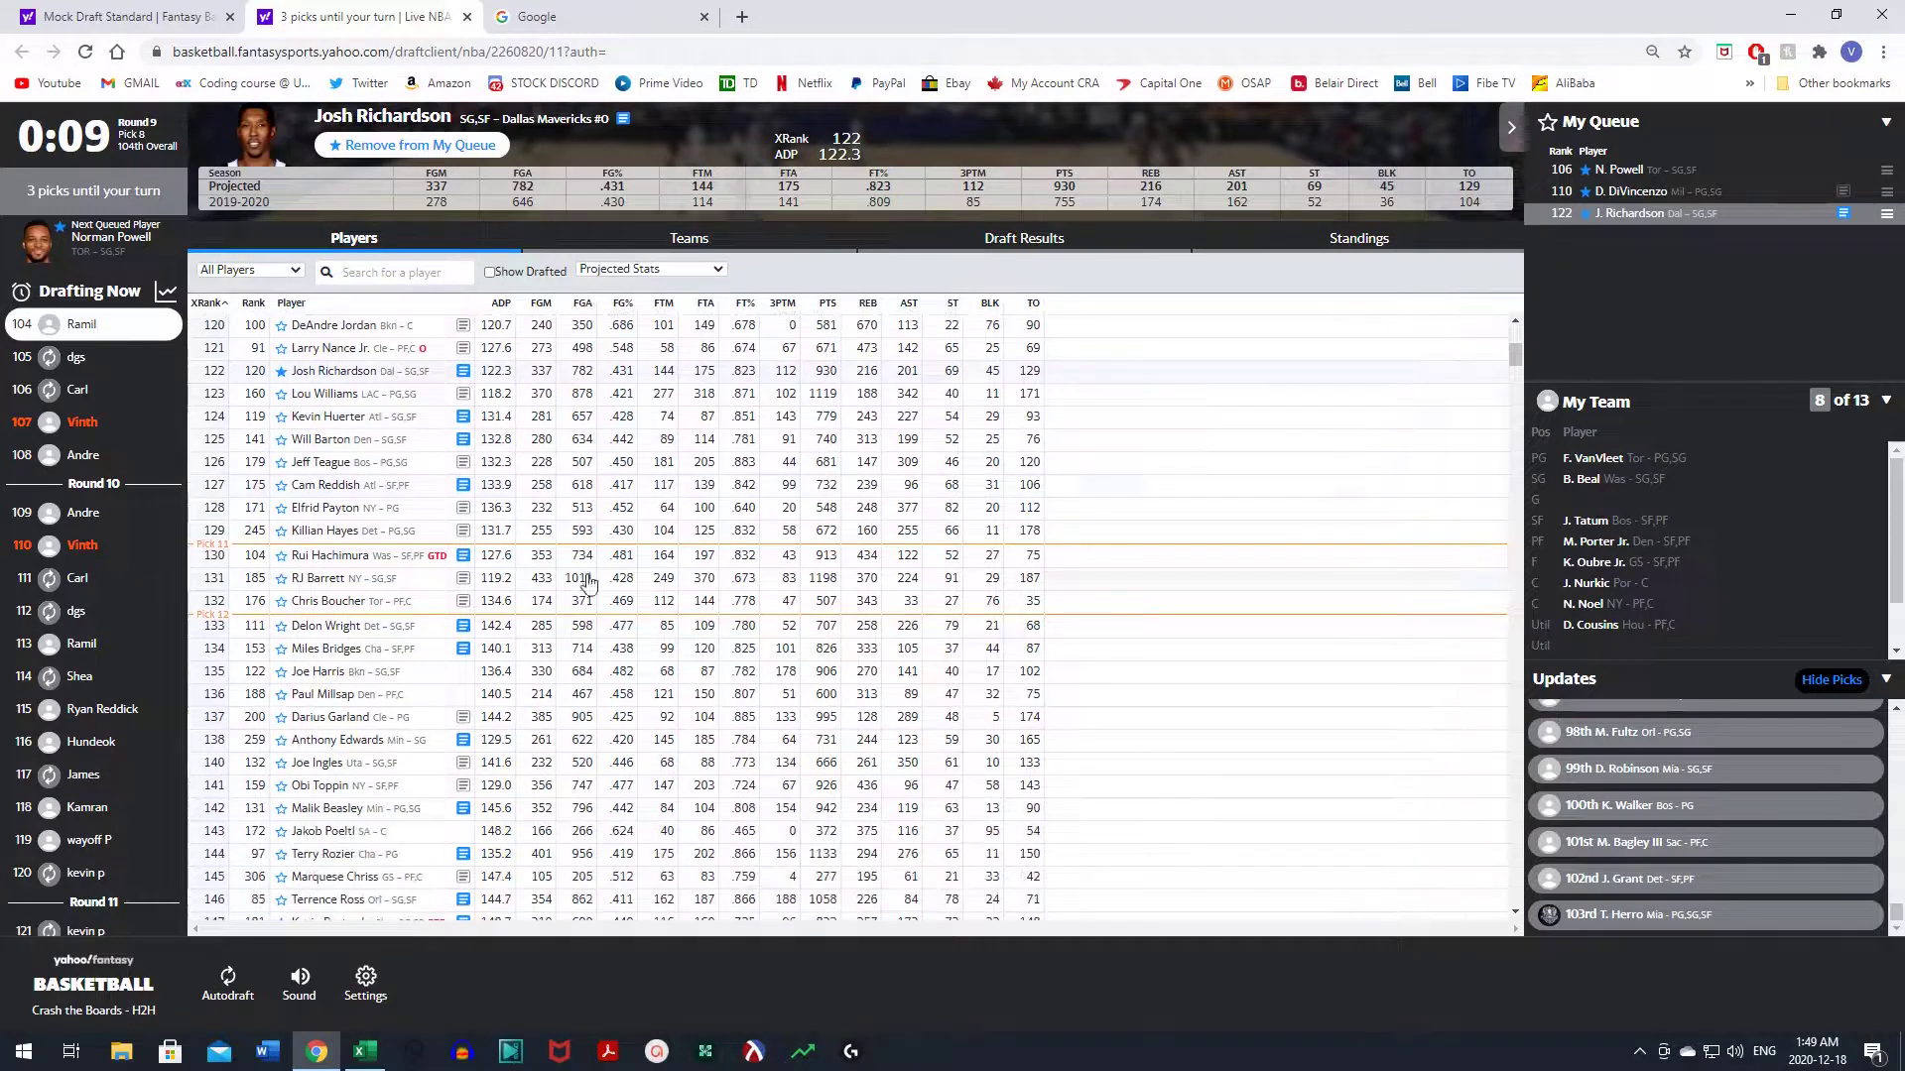
left_click(424, 279)
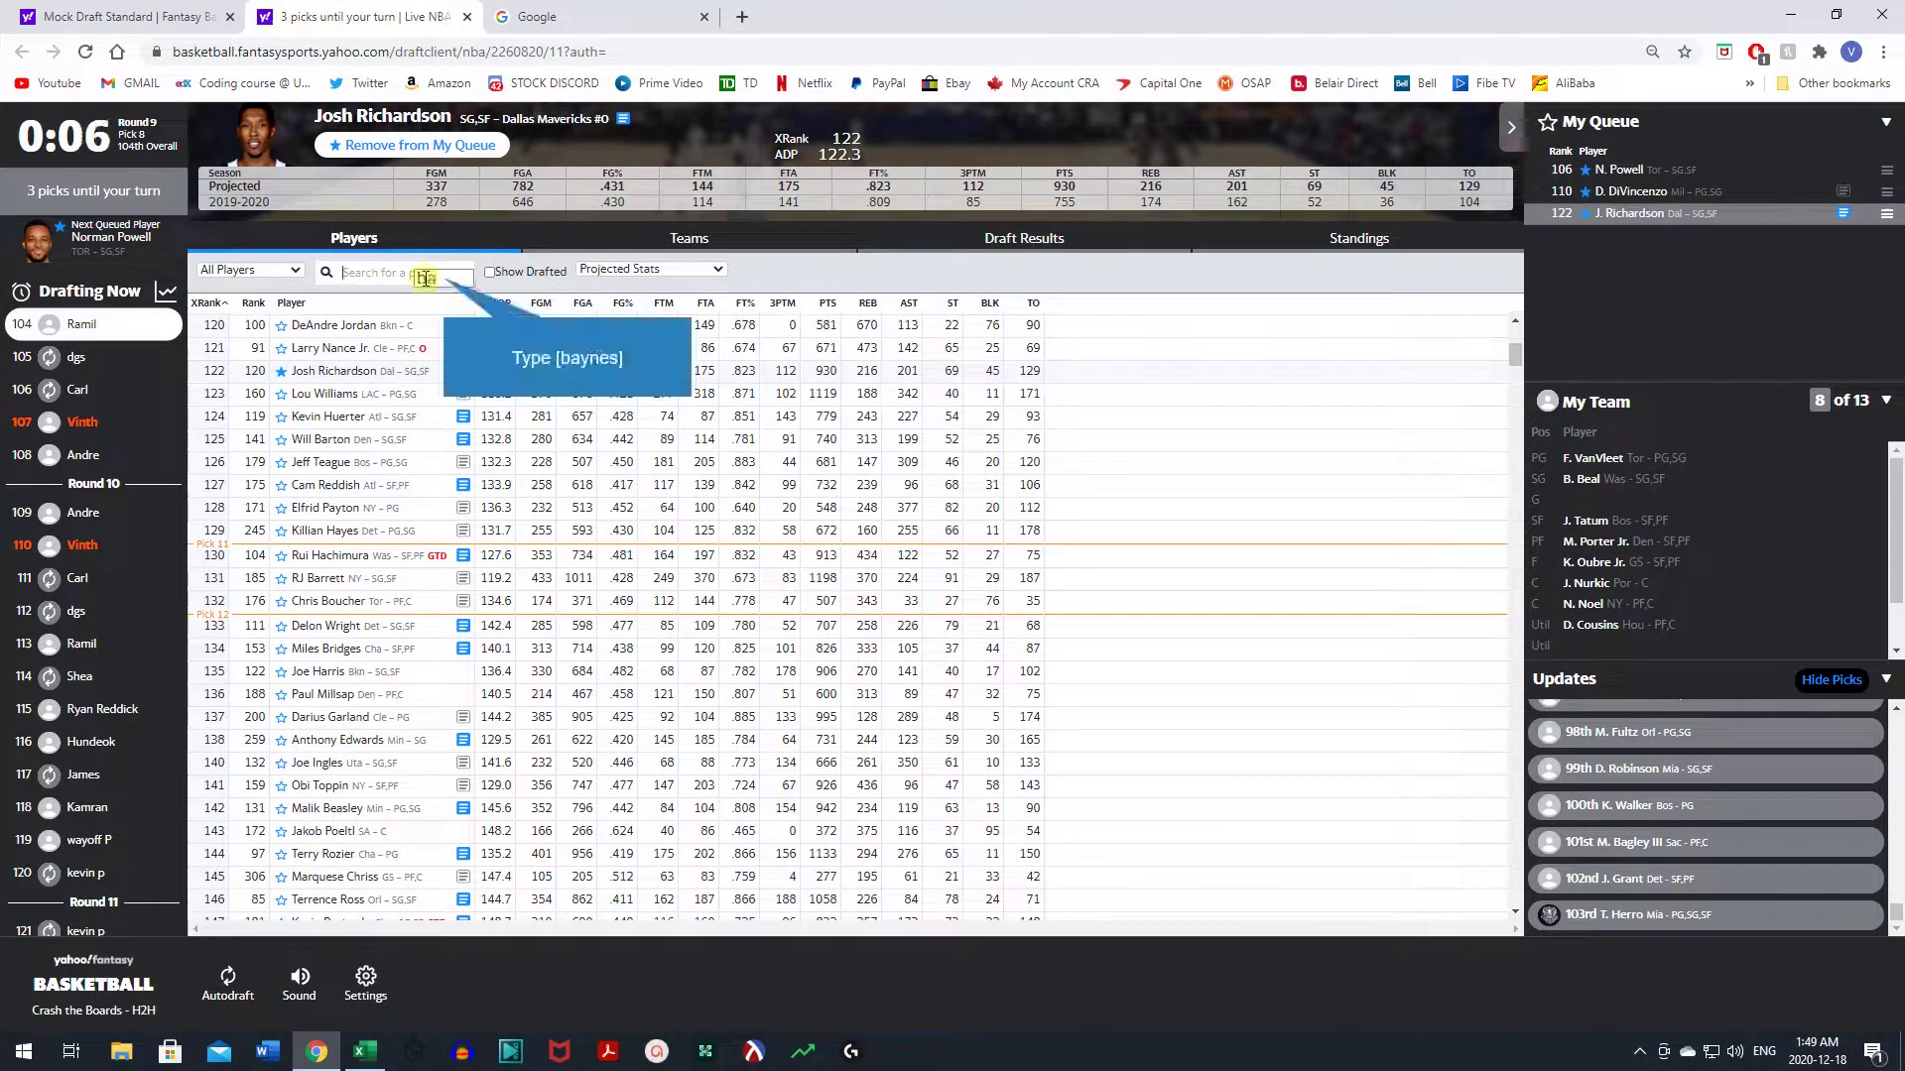
type("baynes")
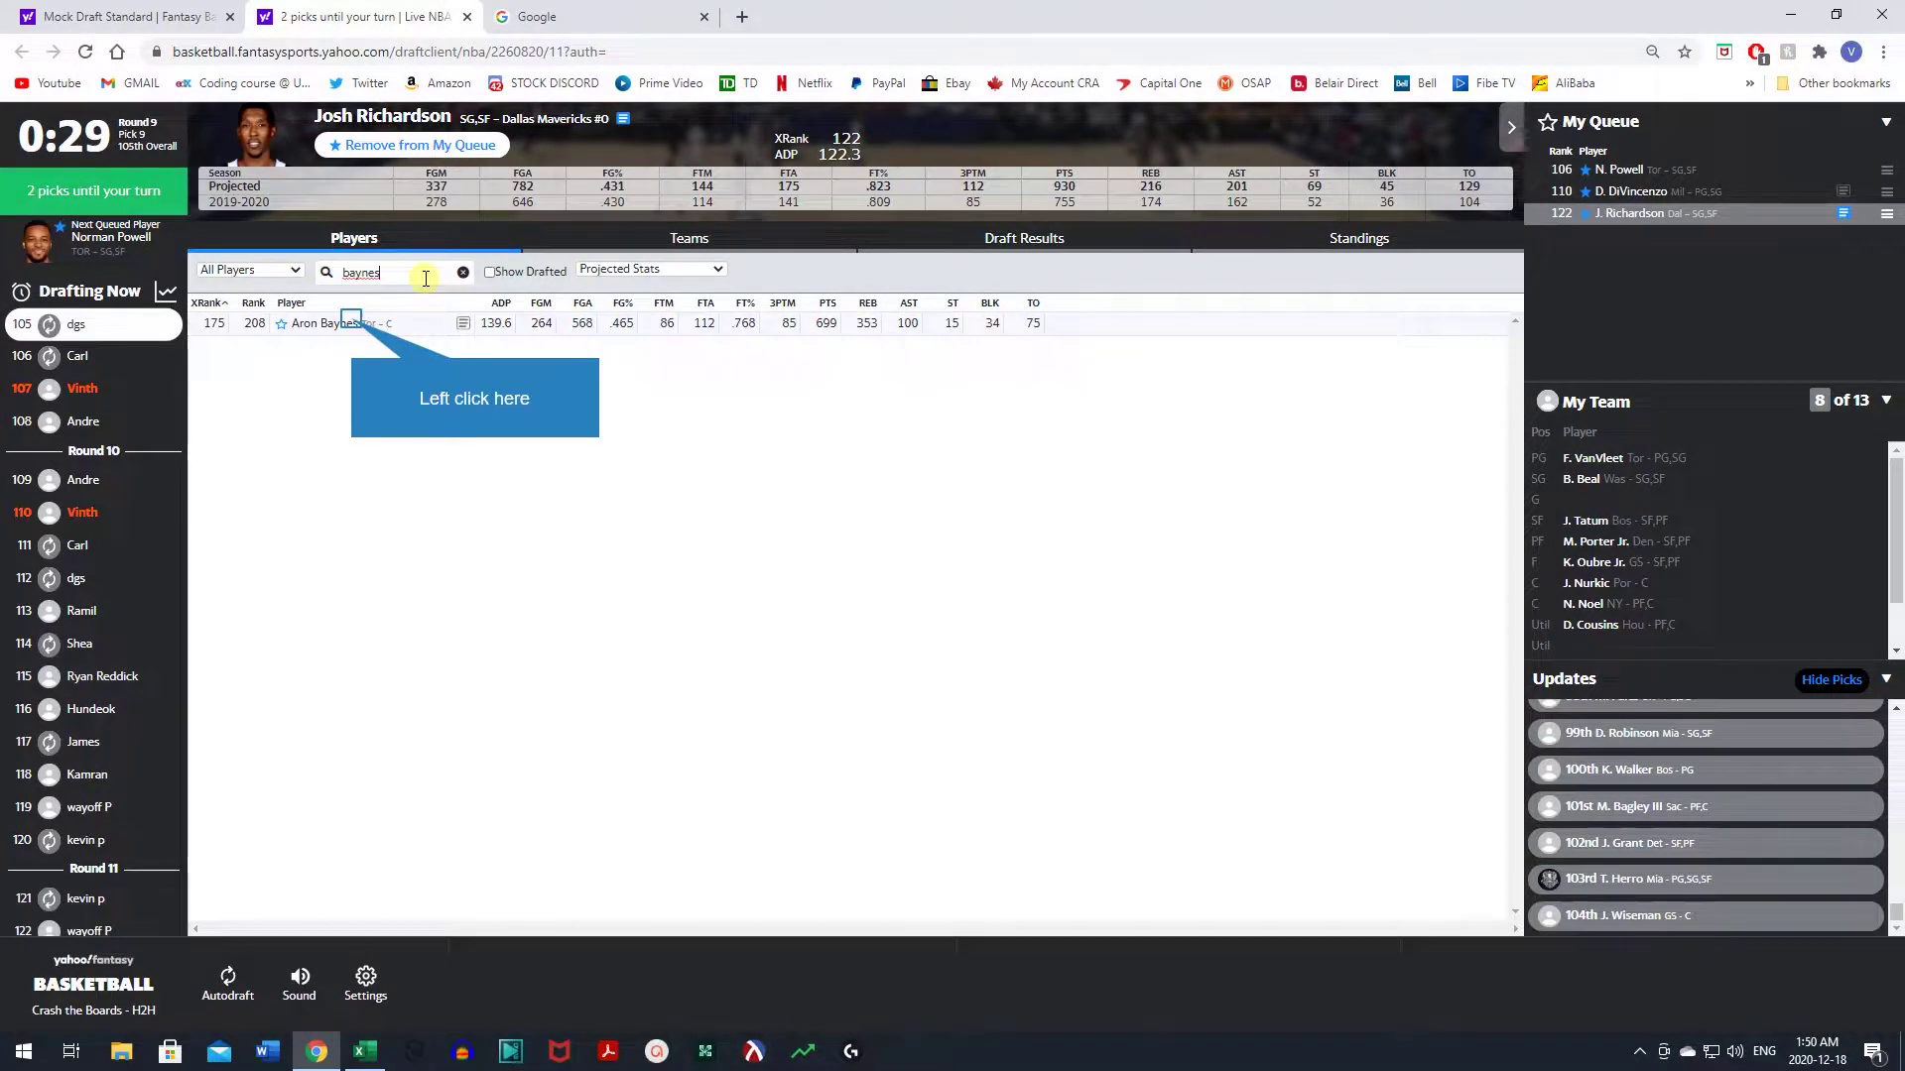
left_click(351, 324)
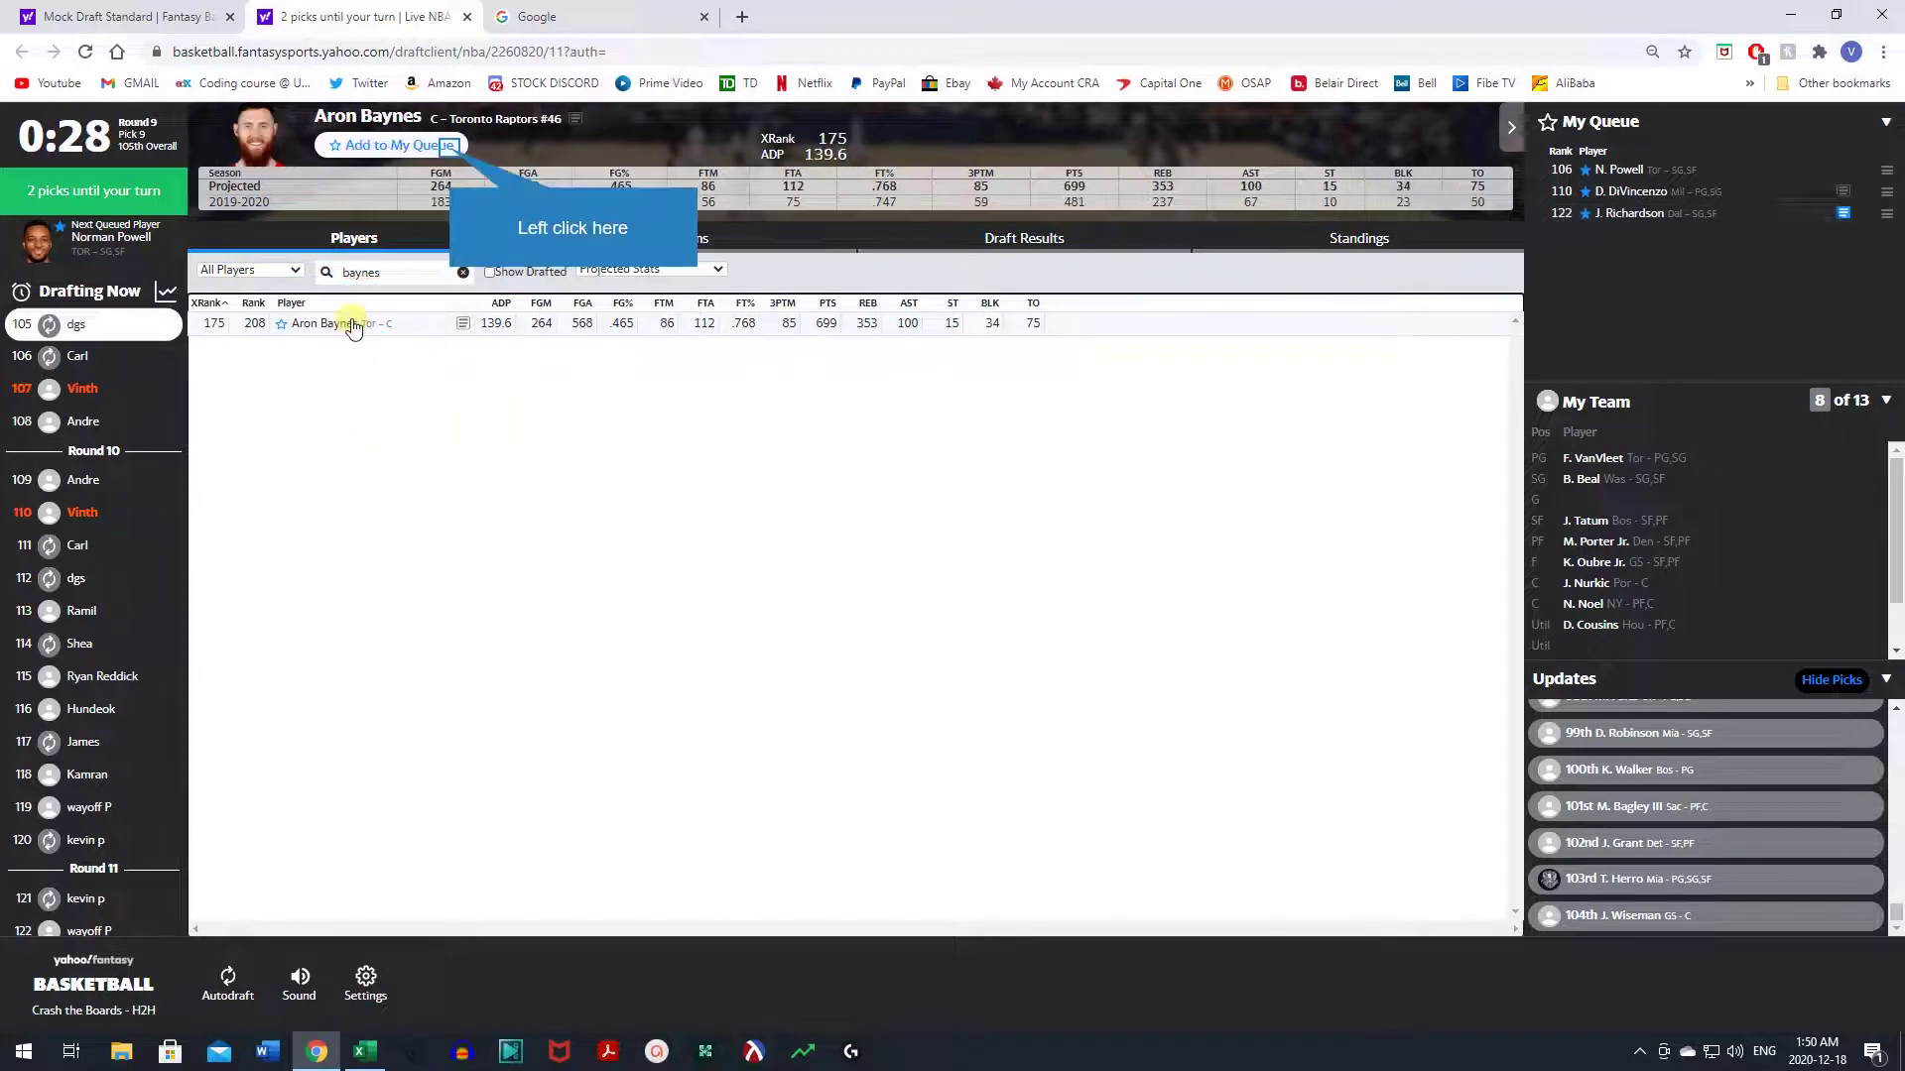
left_click(450, 147)
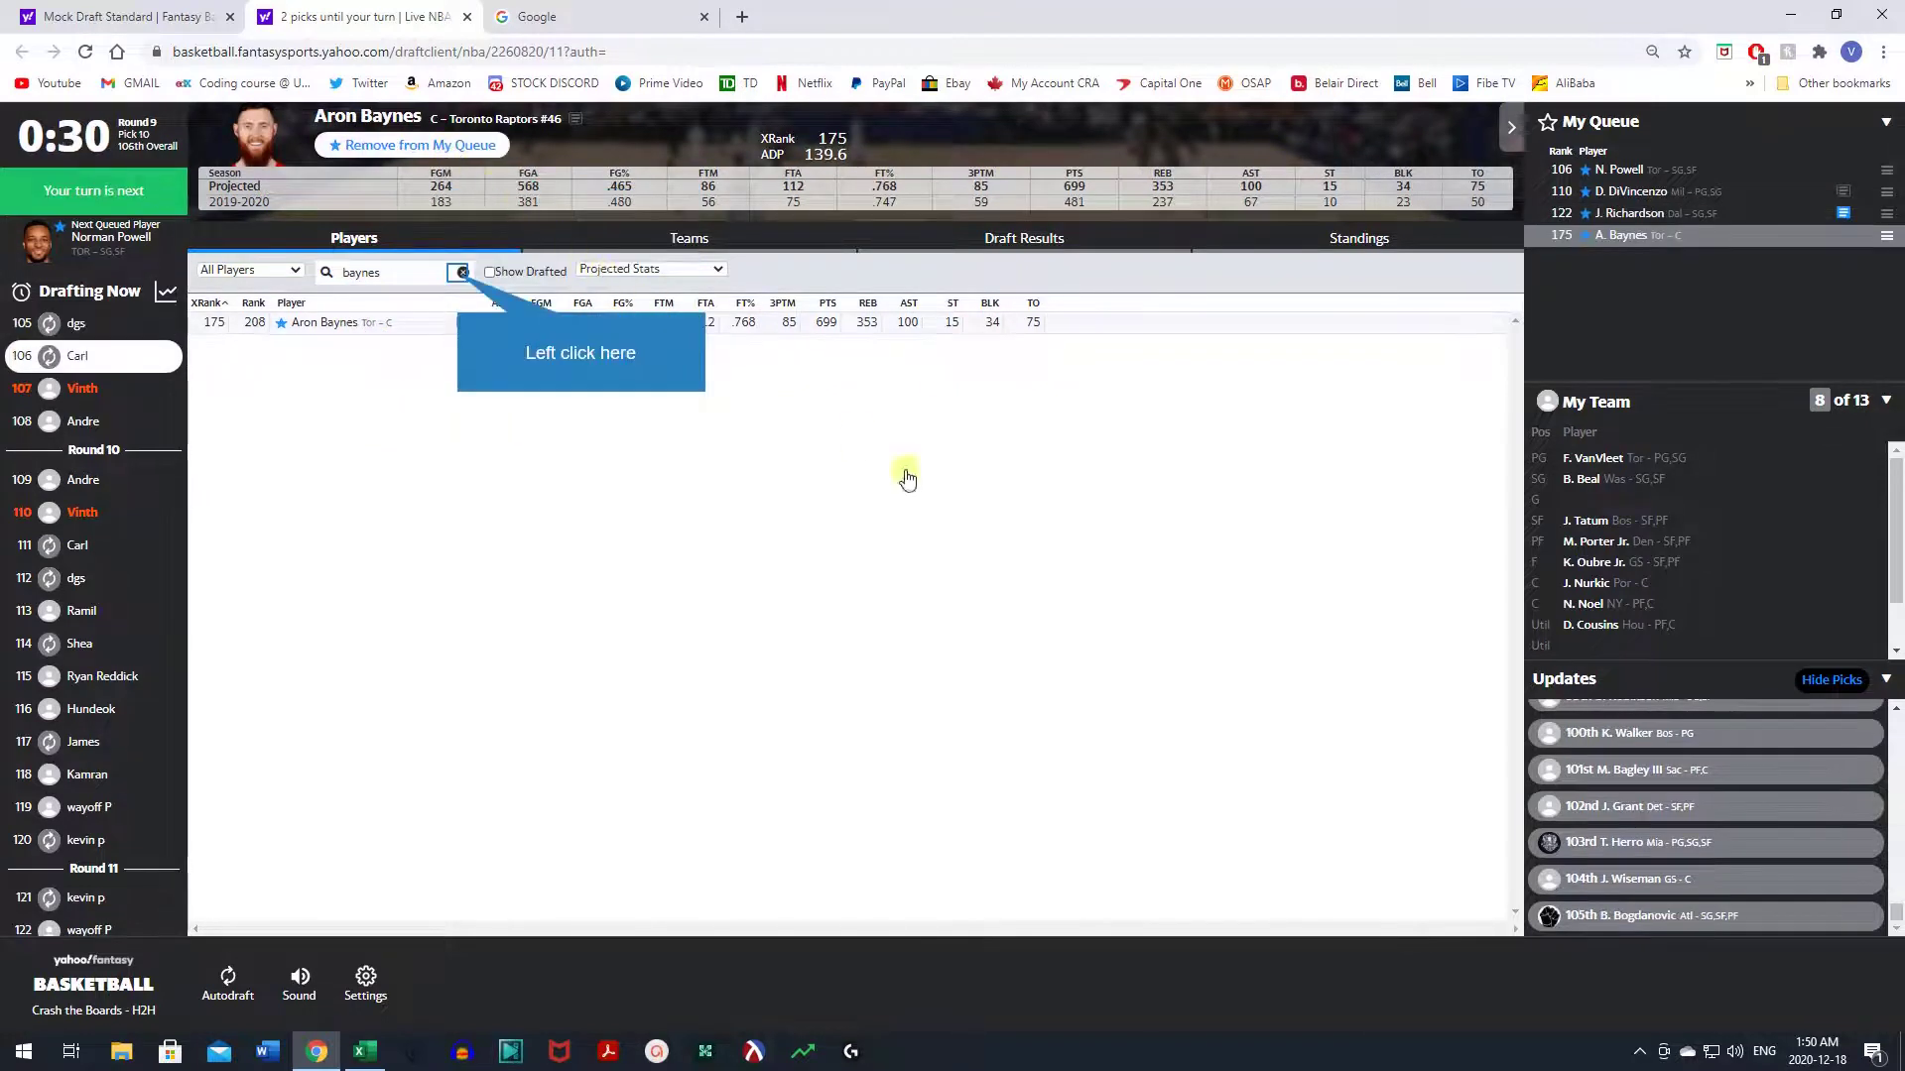
left_click(460, 273)
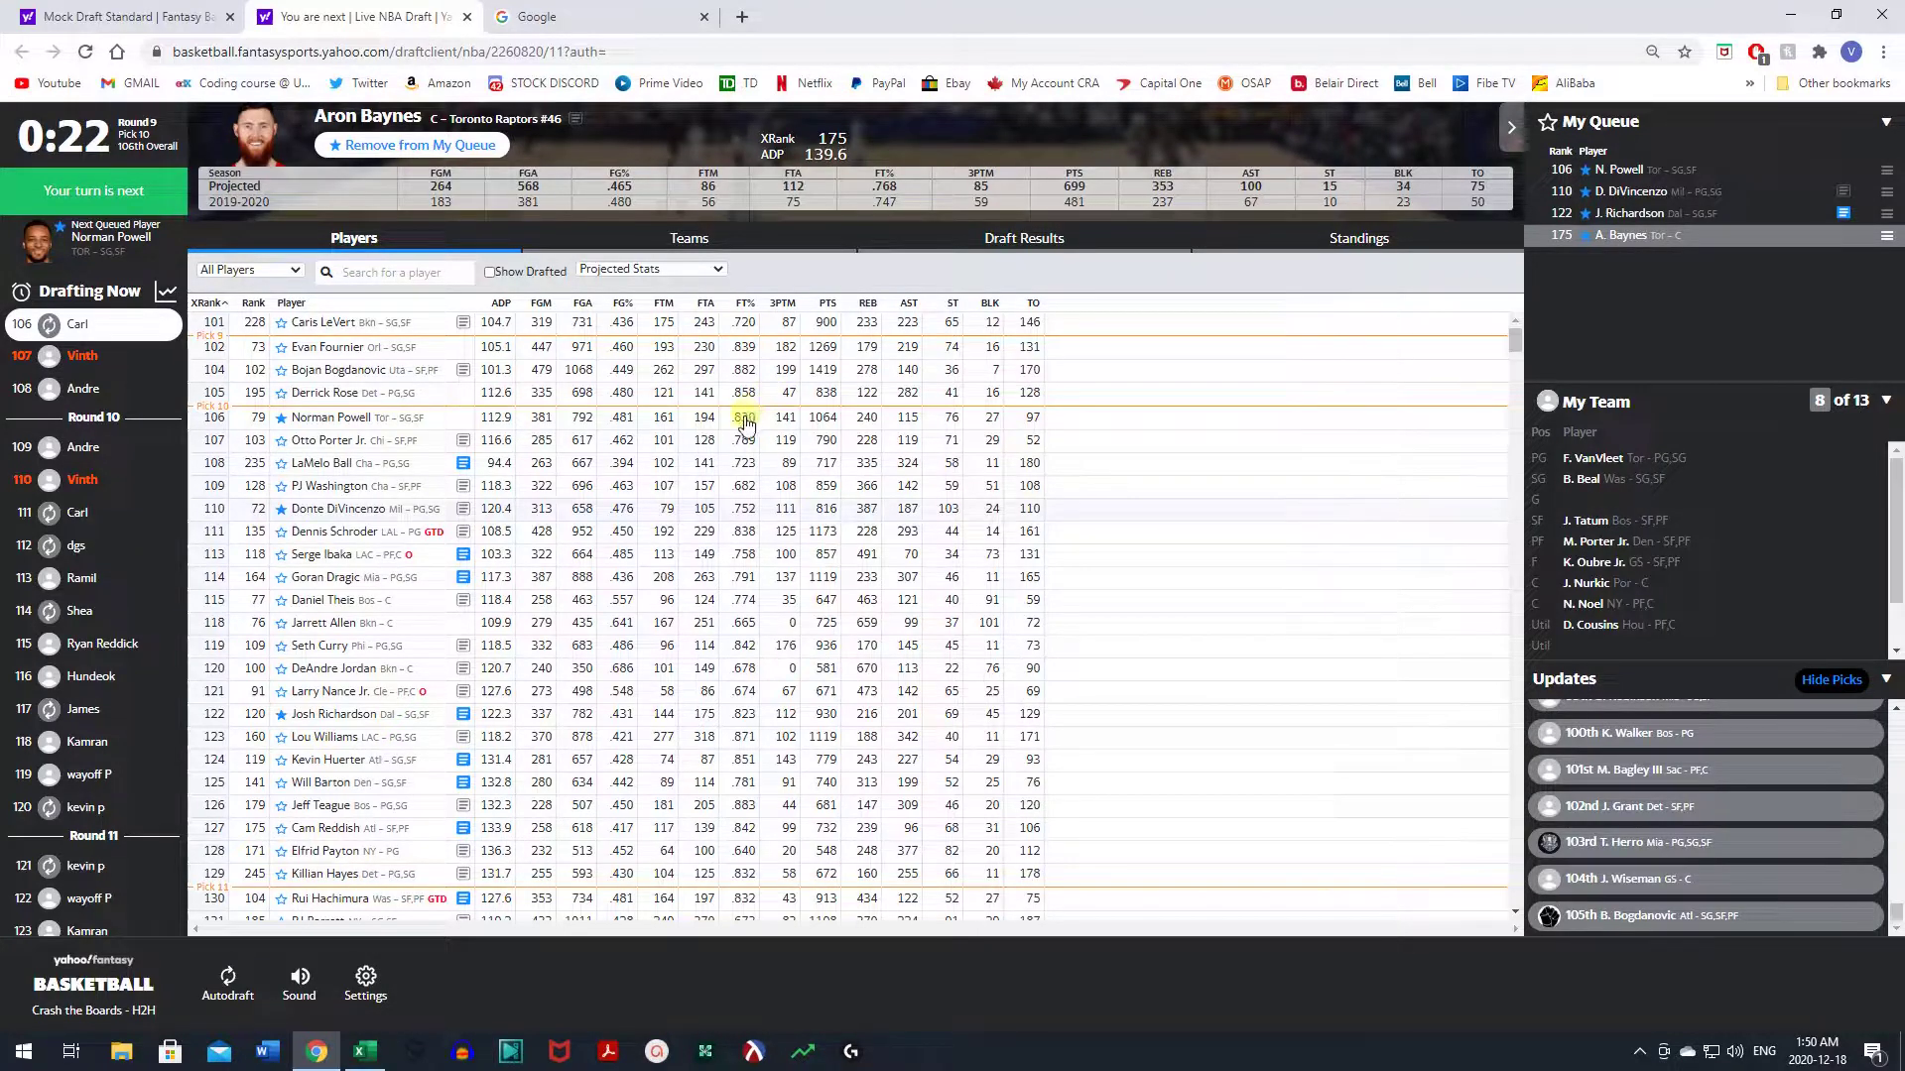
- Compare the remaining players with the queue and draft Norman Powell with the round 9 pick
scroll(684, 506, "down", 2)
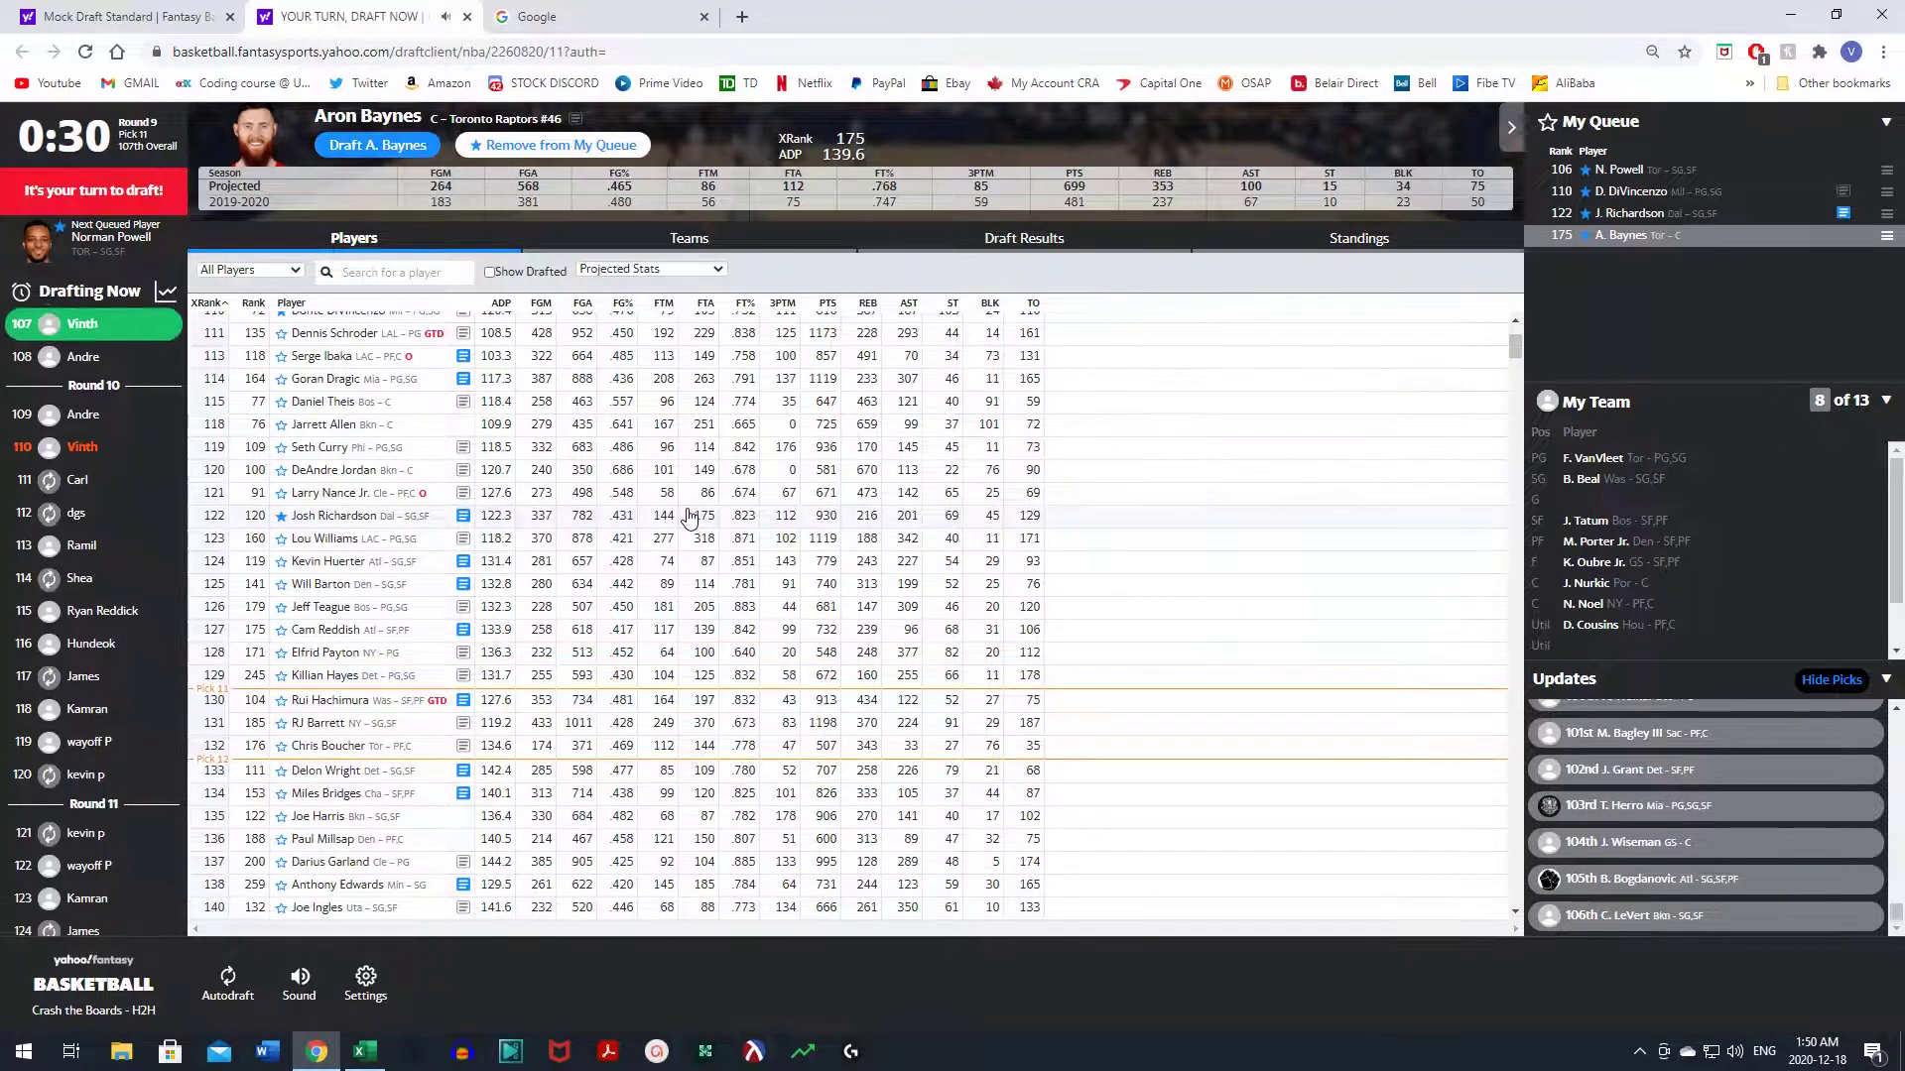
scroll(689, 518, "up", 2)
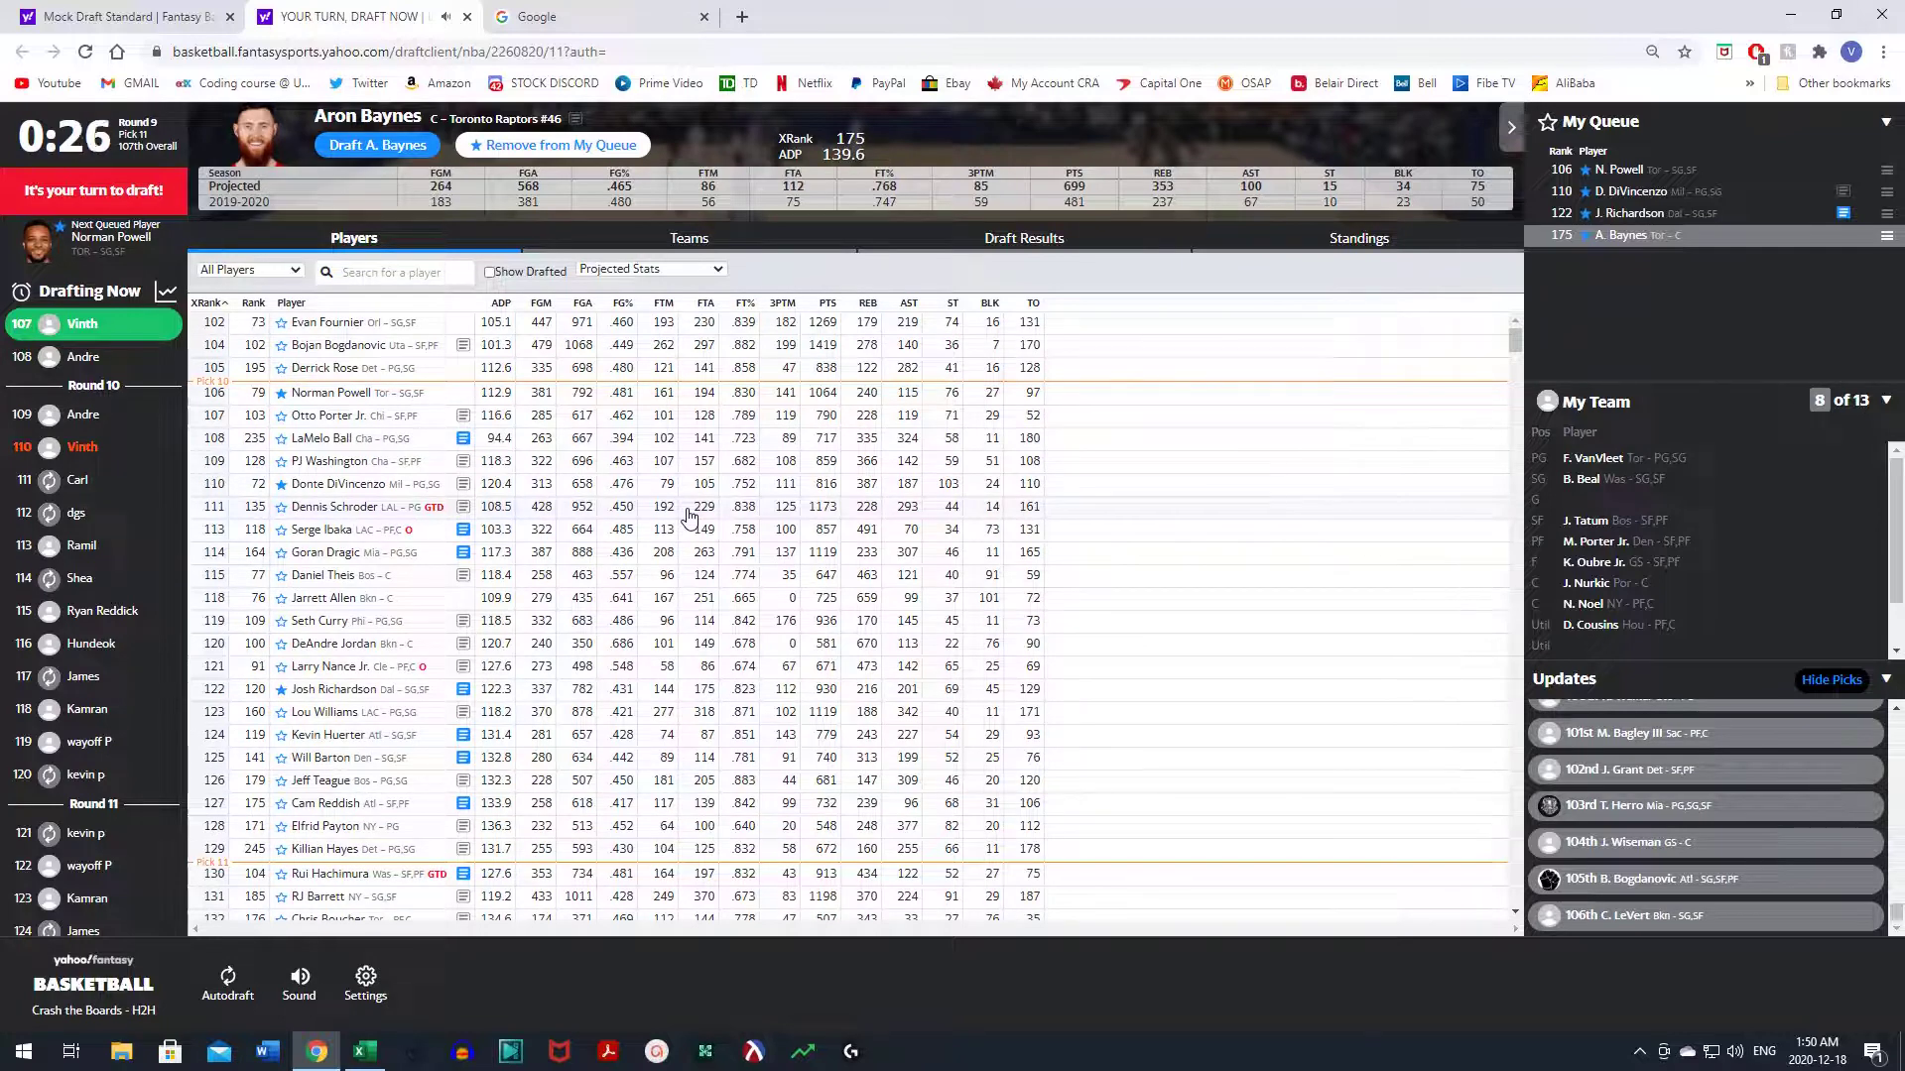
scroll(1634, 787, "up", 2)
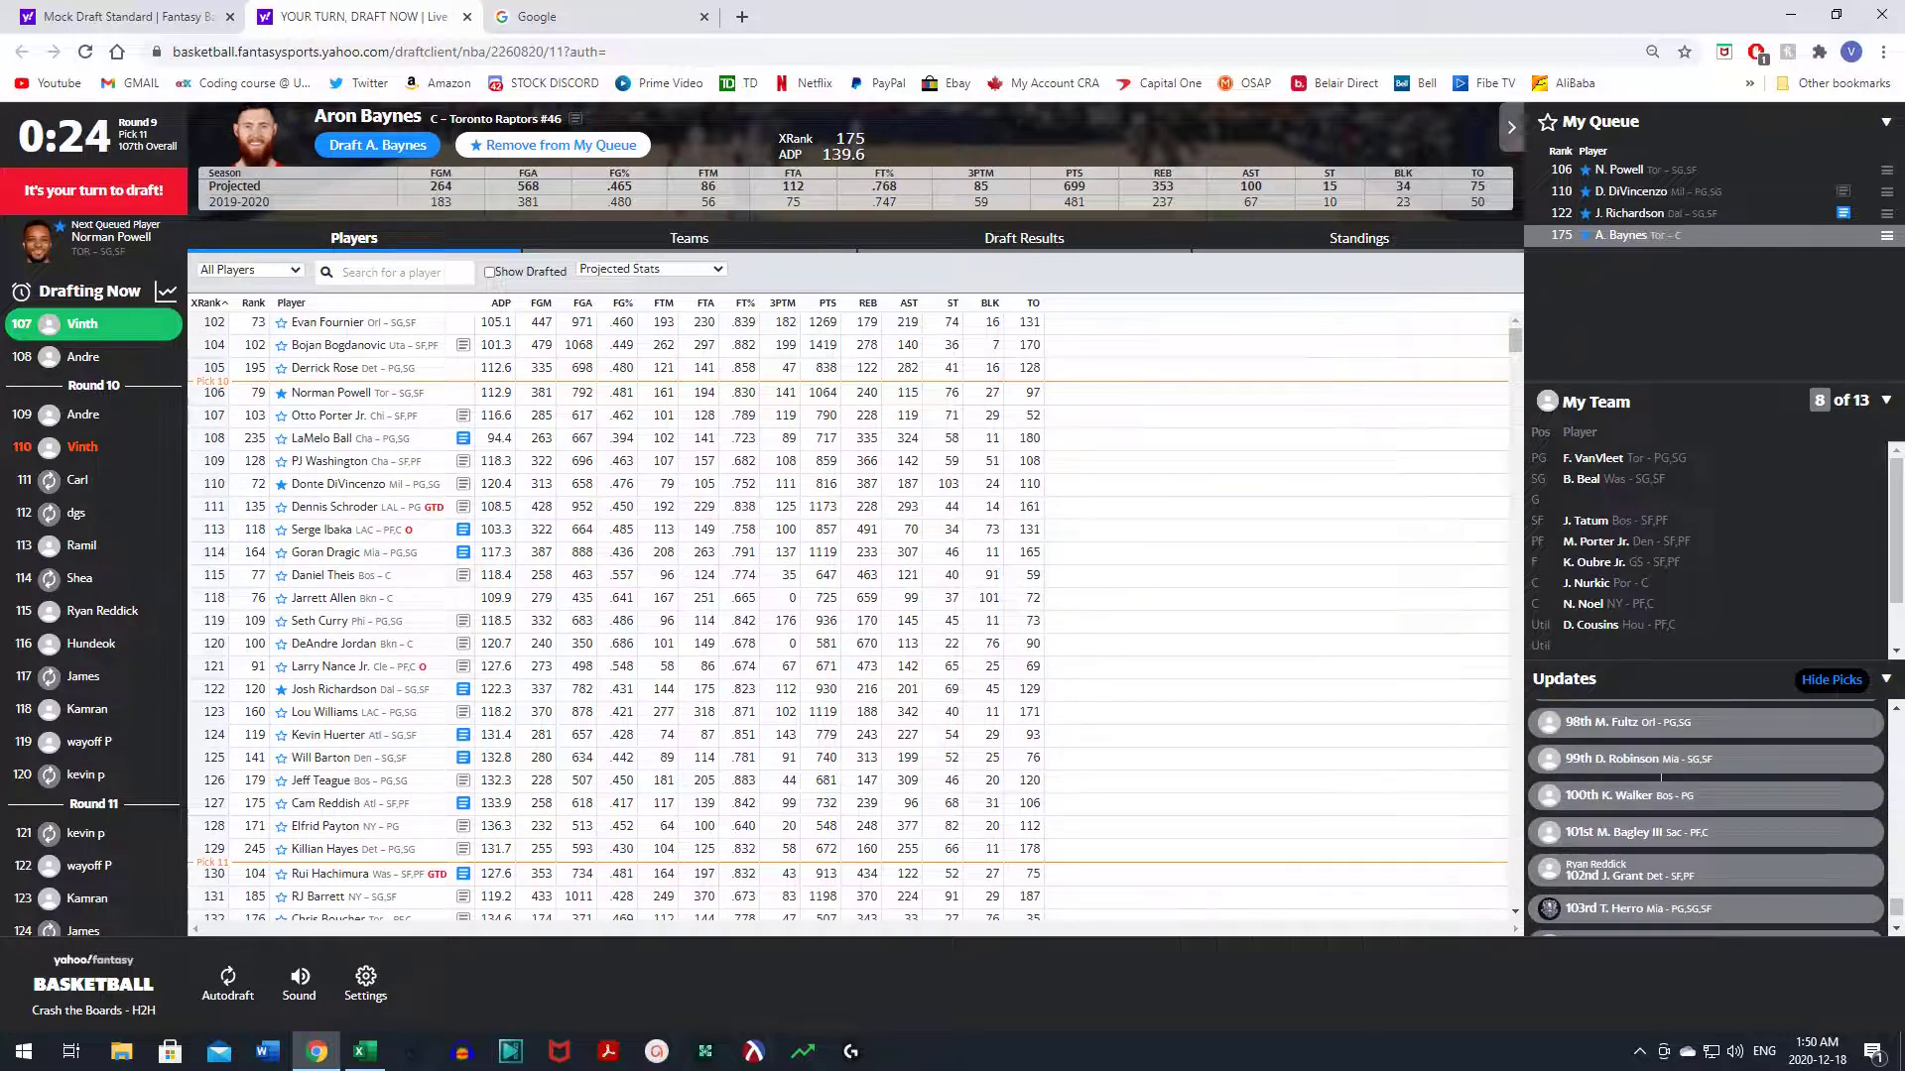
mouse_move(1665, 772)
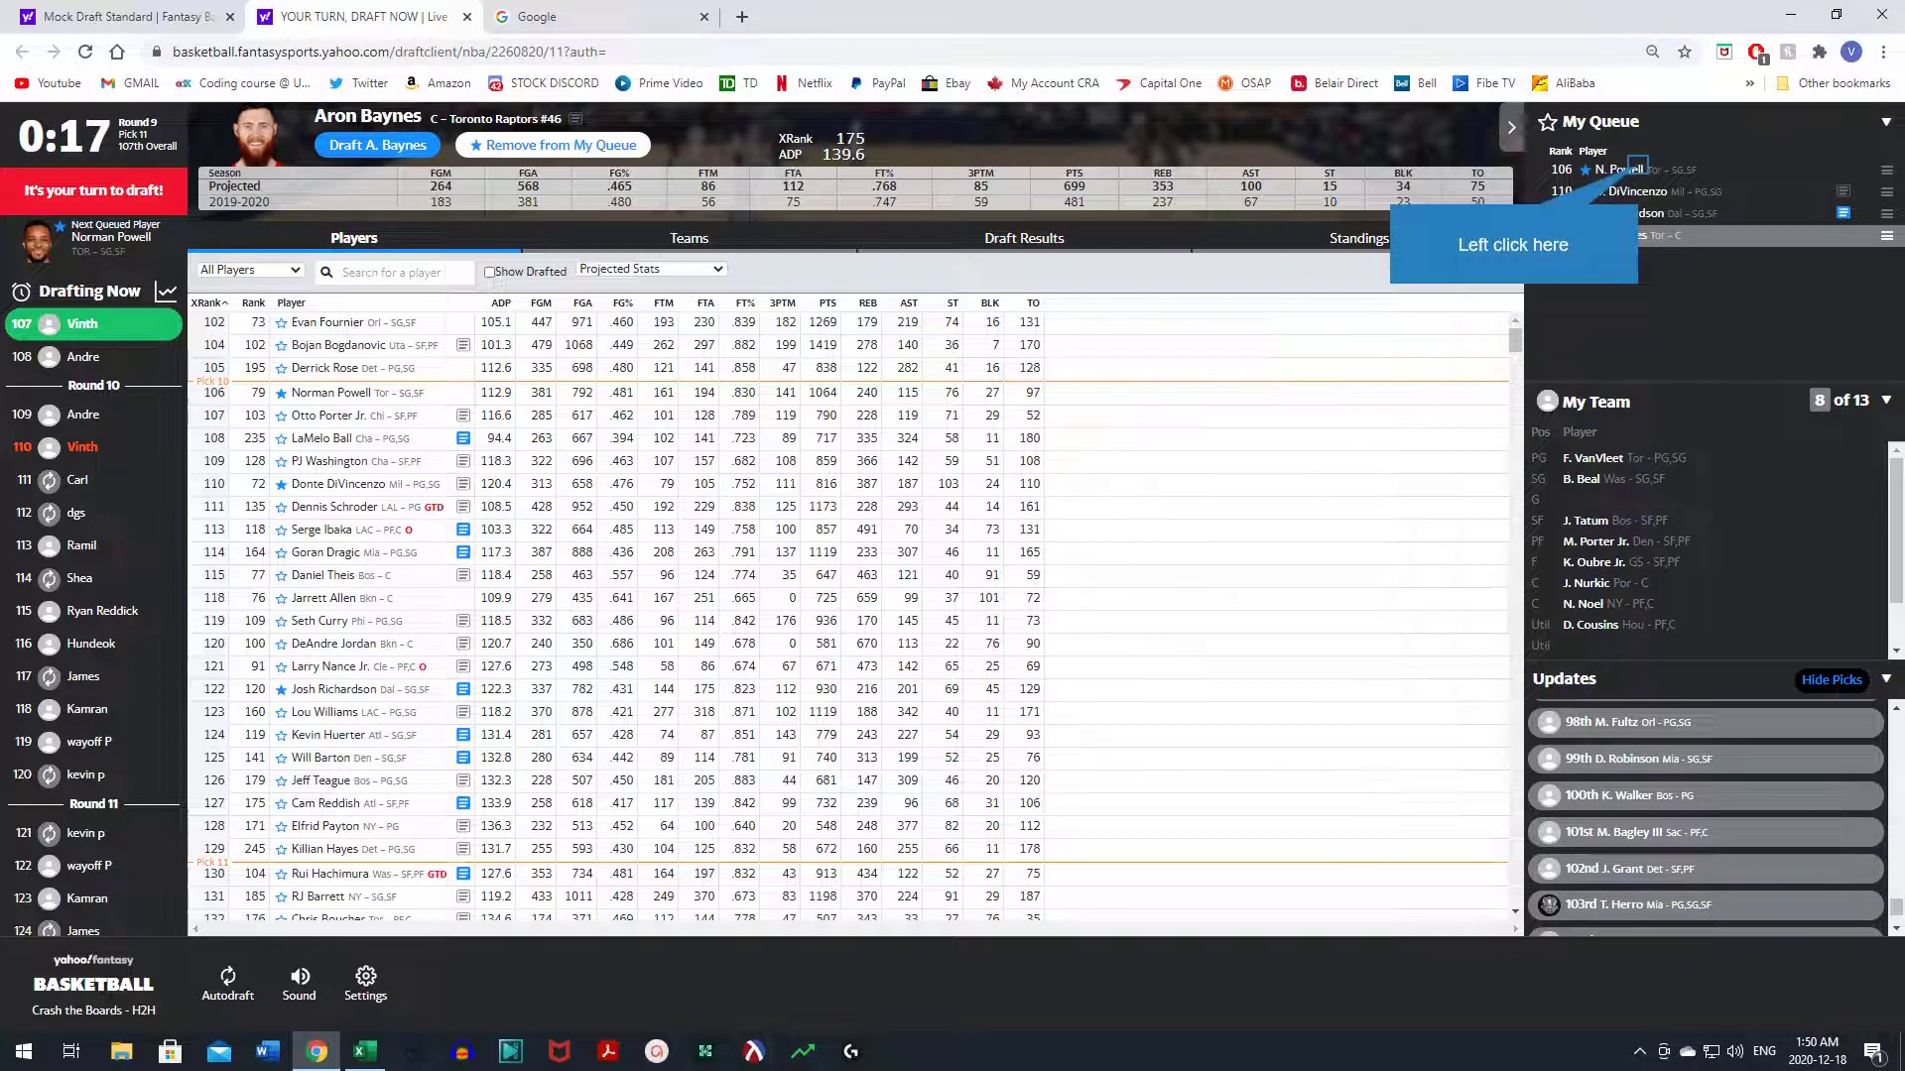
left_click(1635, 168)
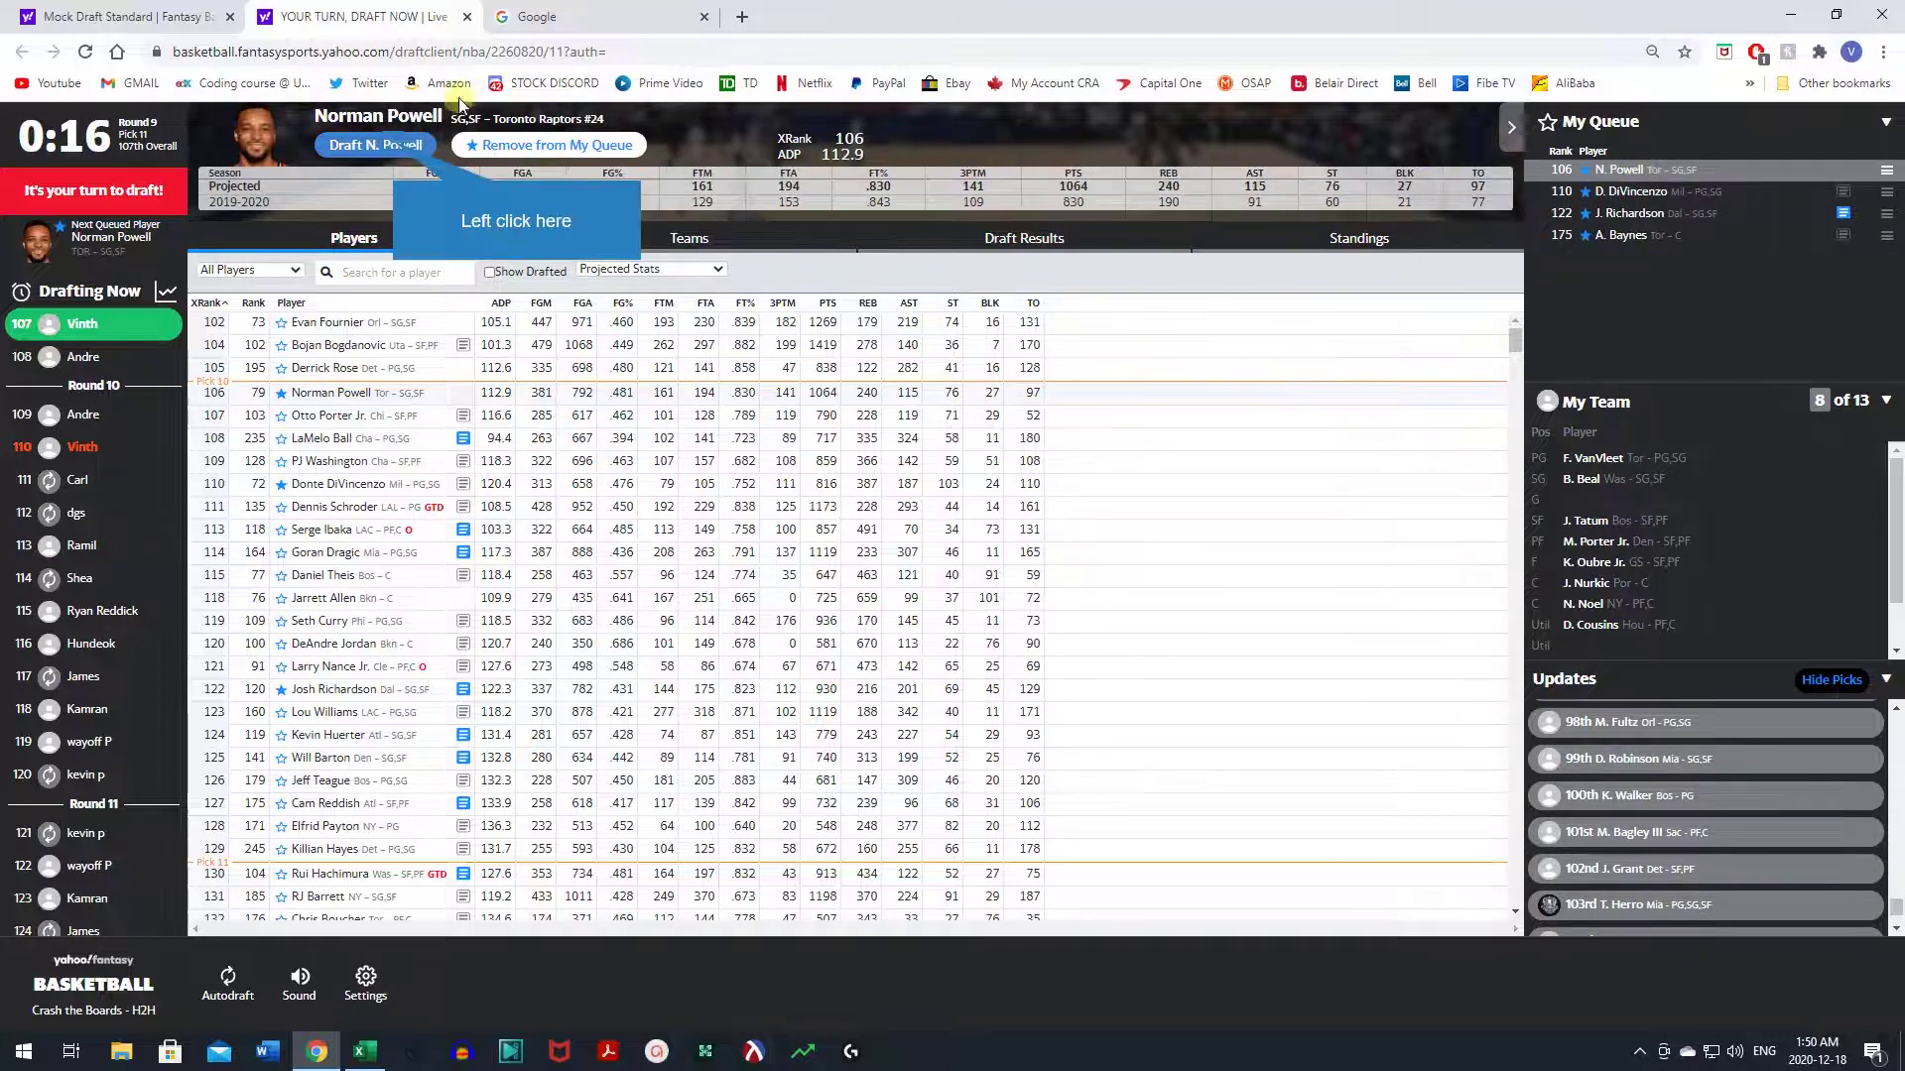
left_click(393, 147)
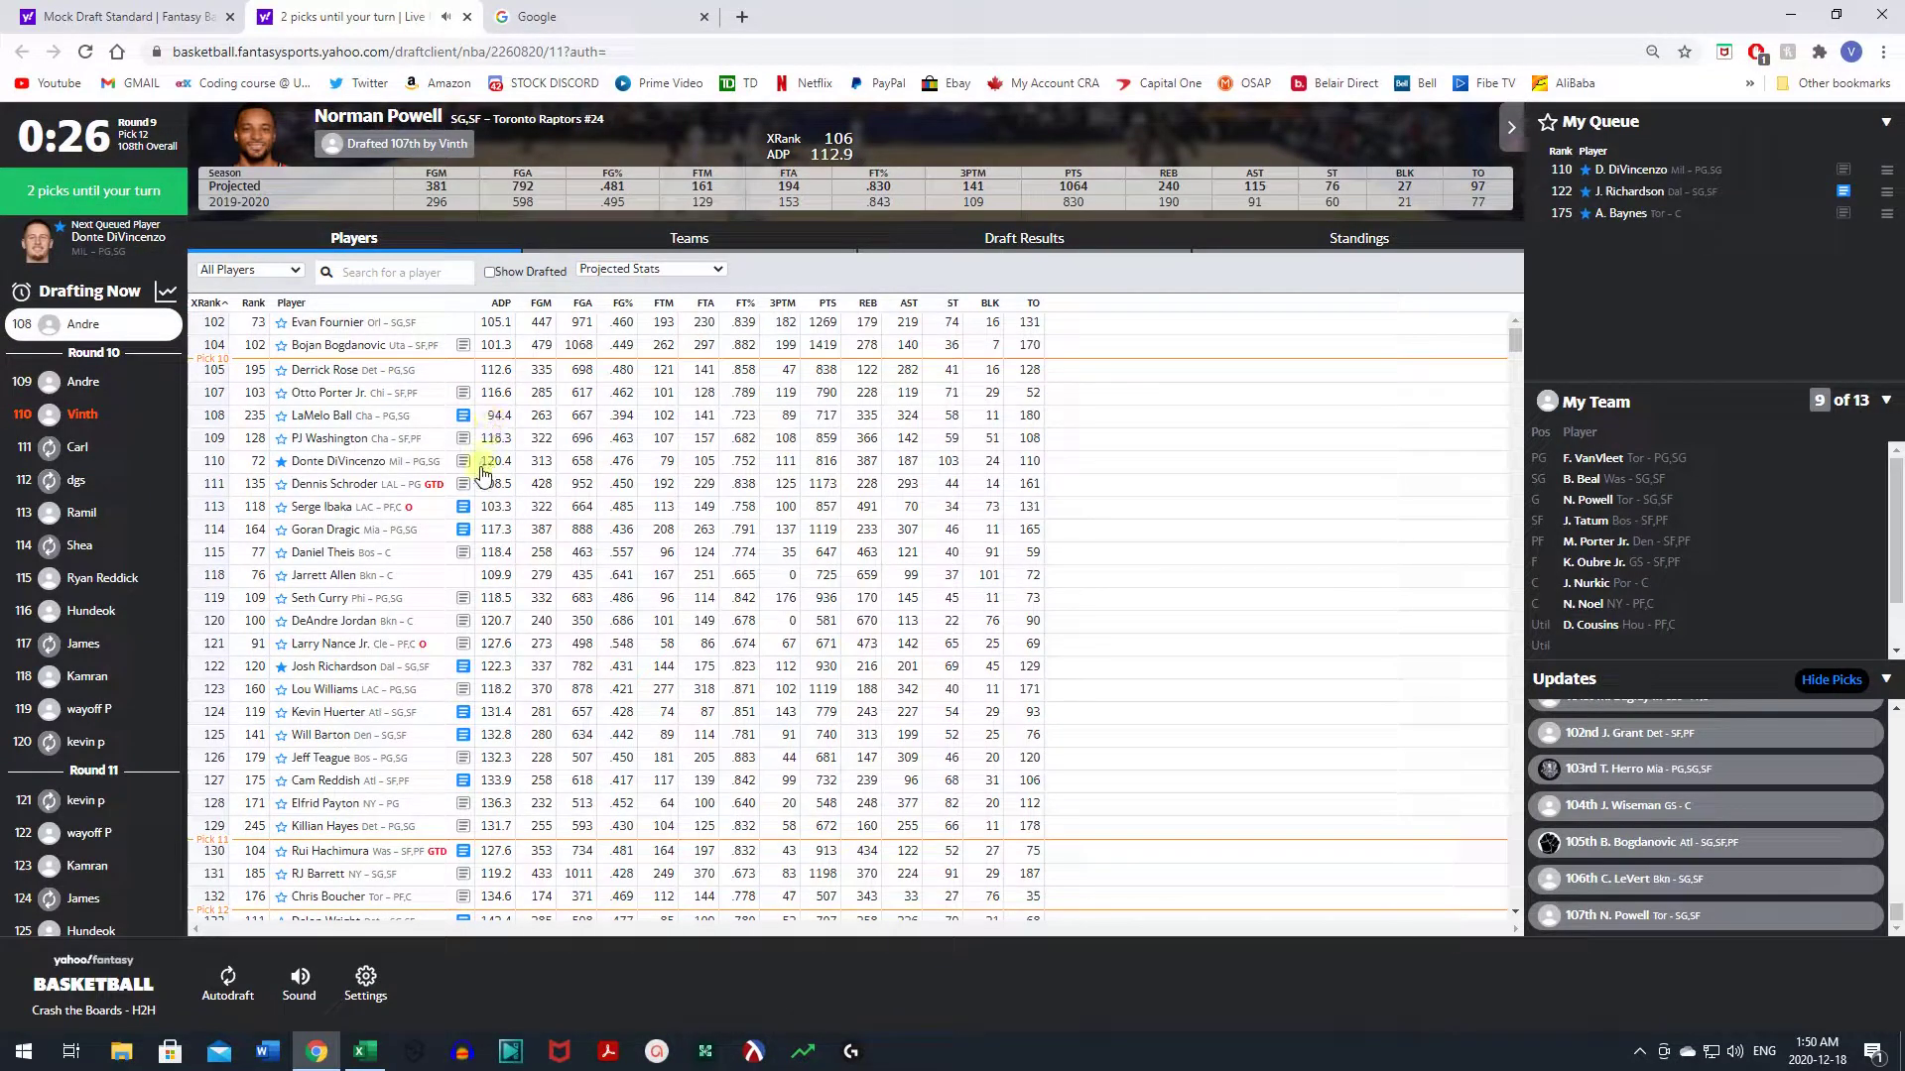
- Review the full drafted roster for filled and open positions ahead of the round 10 pick
scroll(1785, 553, "down", 1)
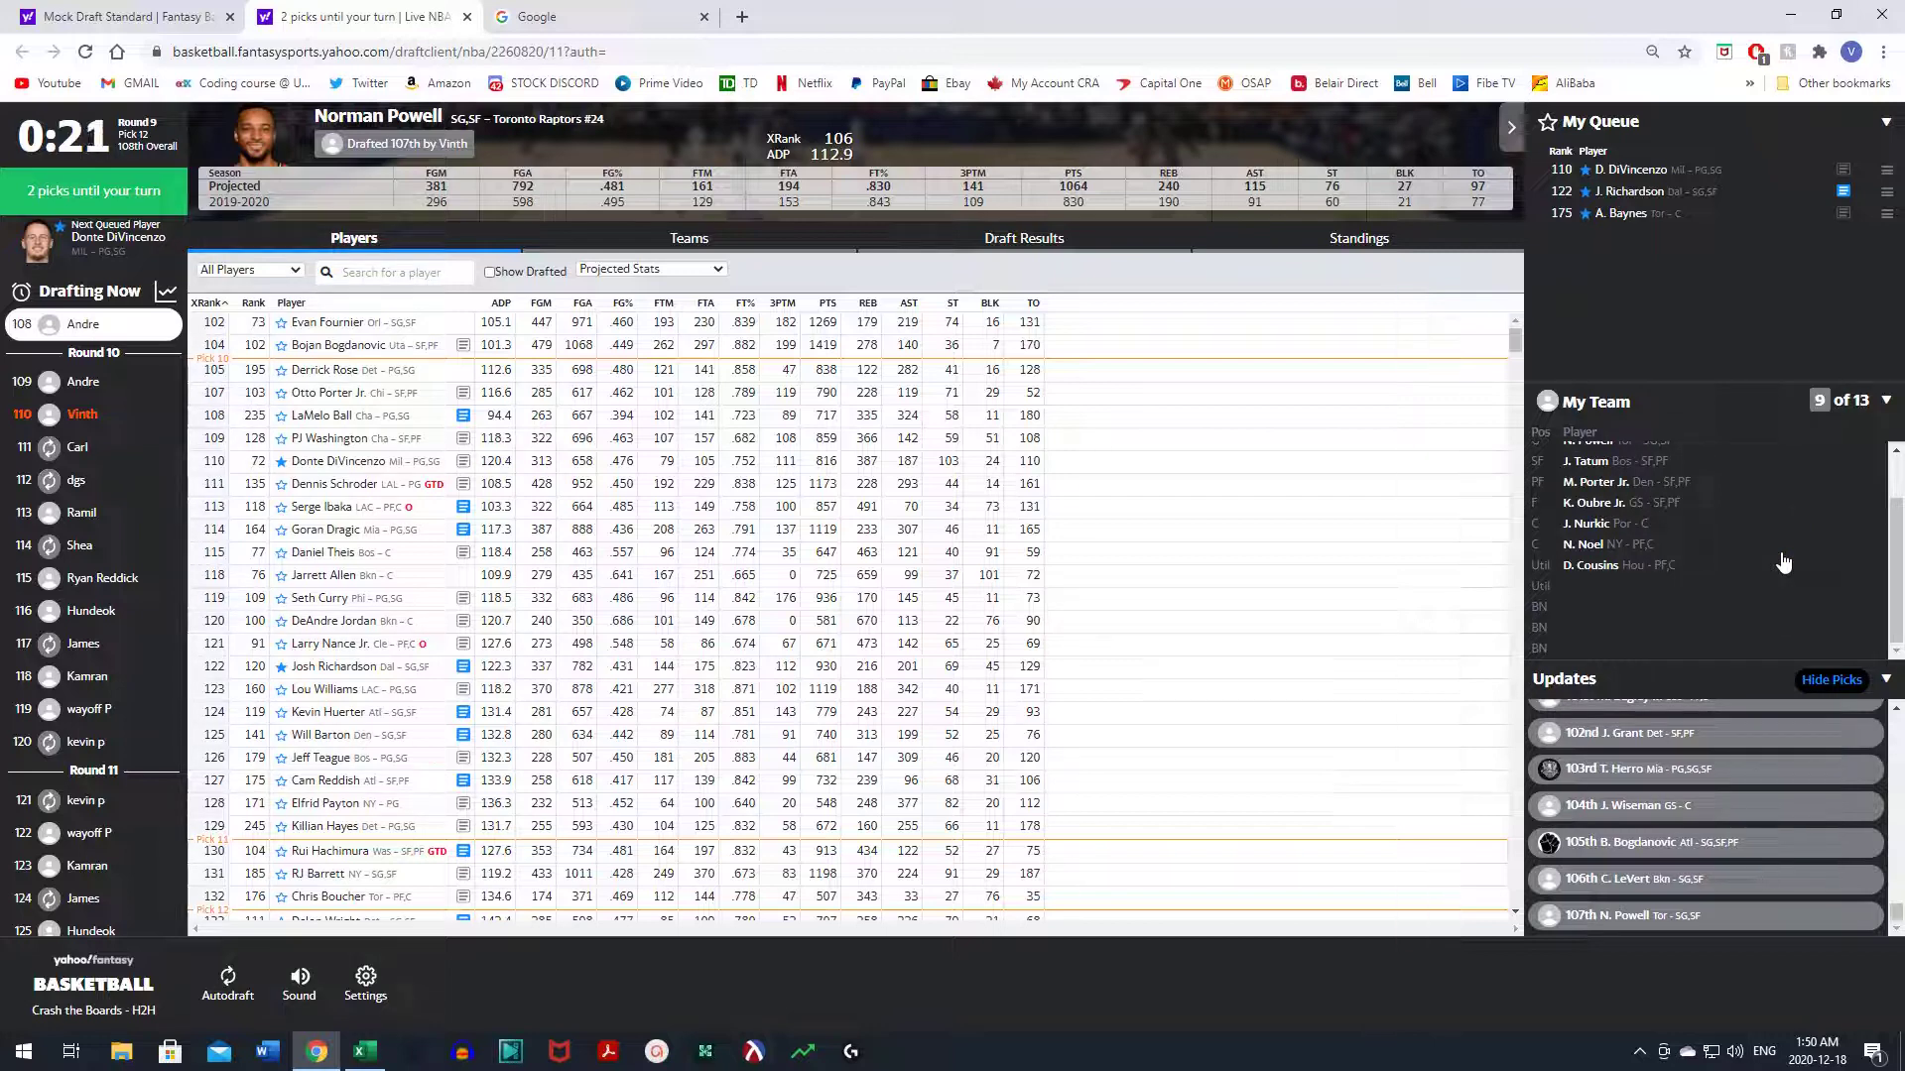
scroll(1733, 510, "up", 1)
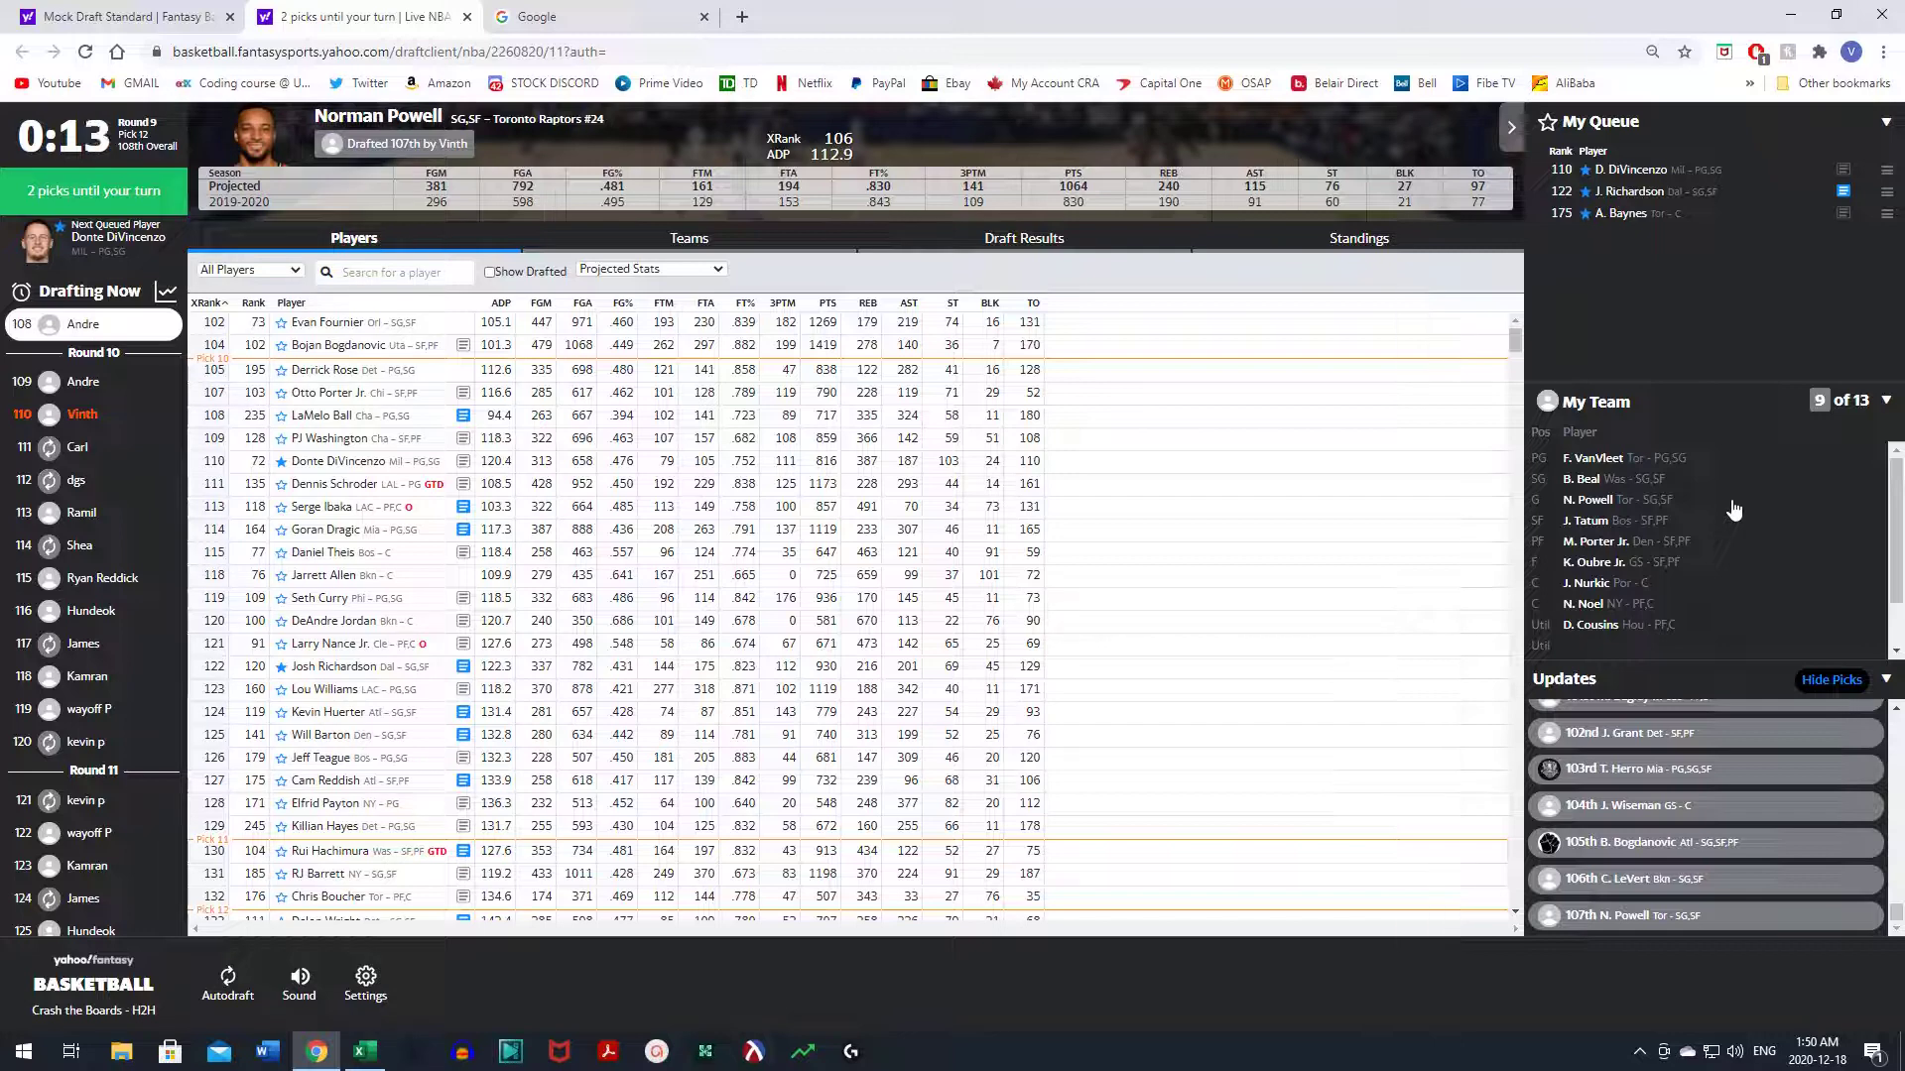
scroll(158, 480, "down", 5)
scroll(154, 476, "up", 5)
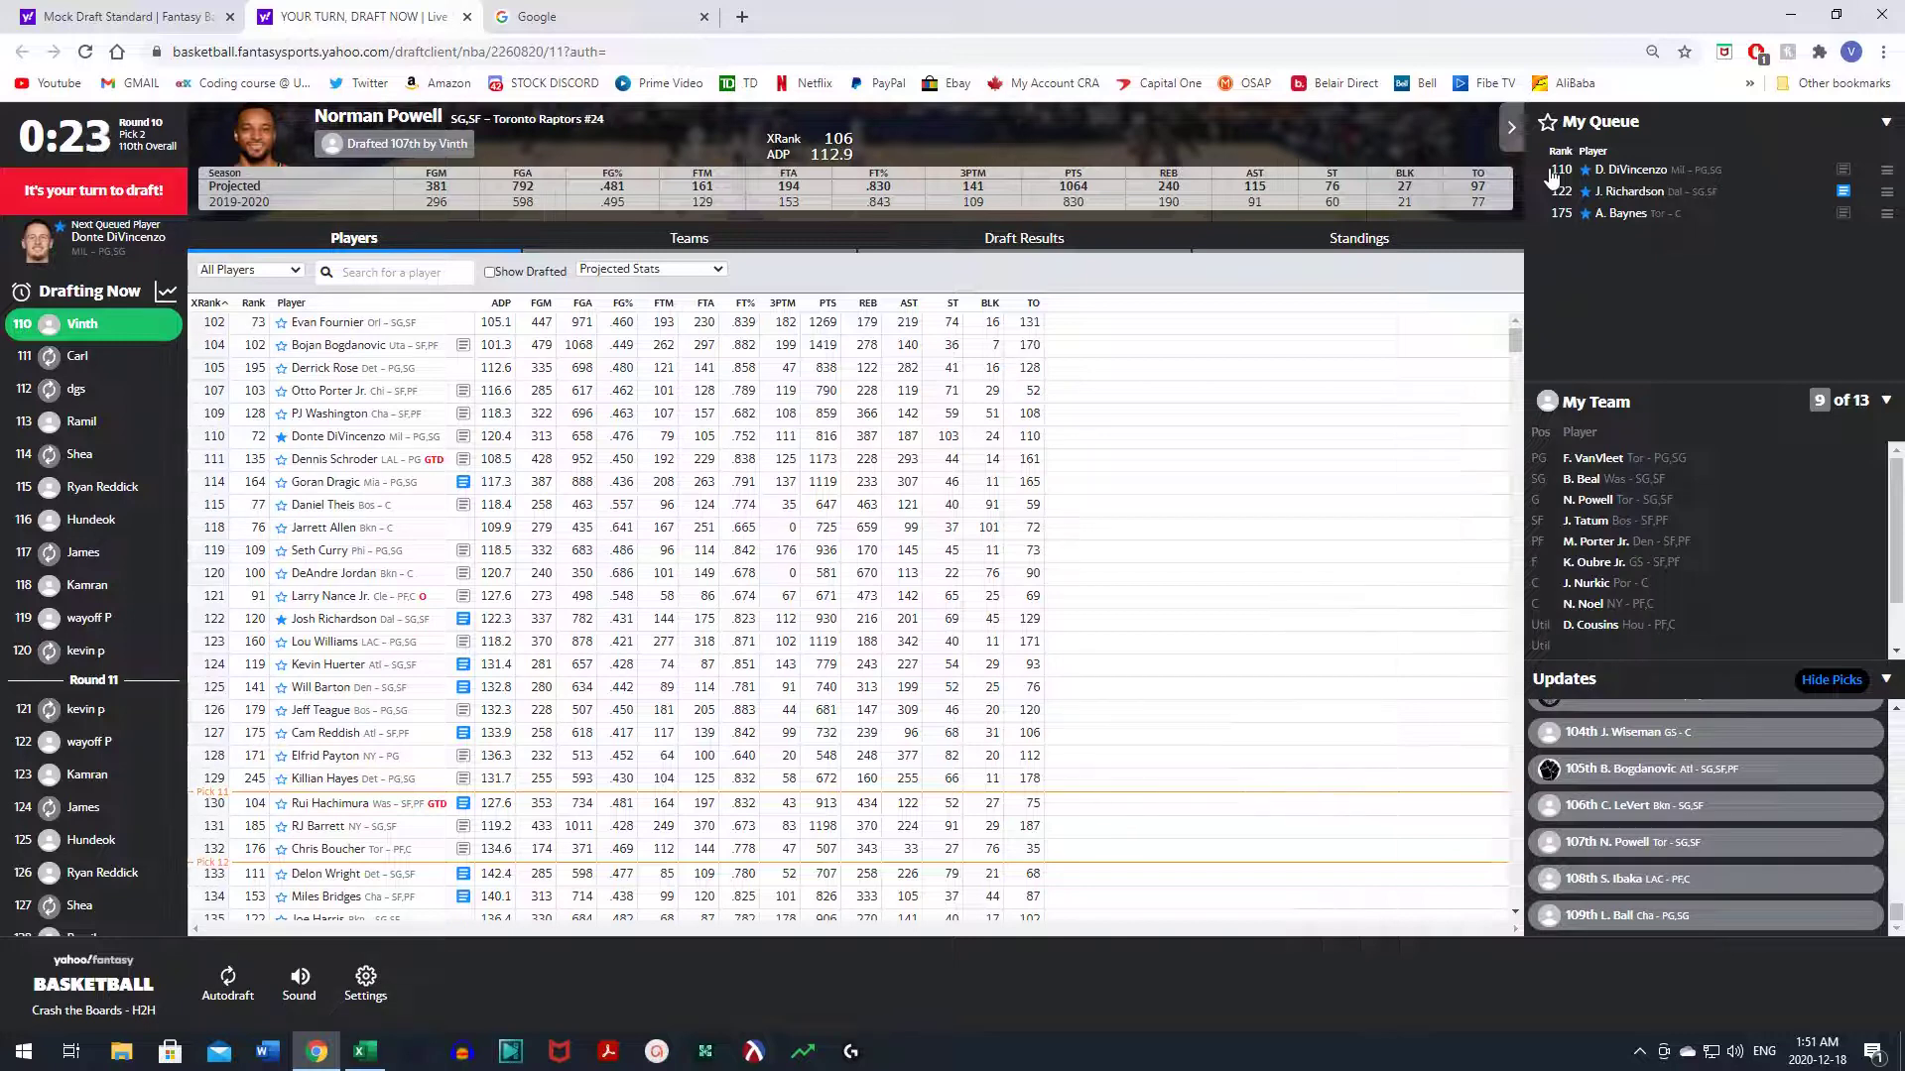
- Draft Josh Richardson with the round 10 pick and check the roster's filled positions and open bench slots
left_click(1627, 194)
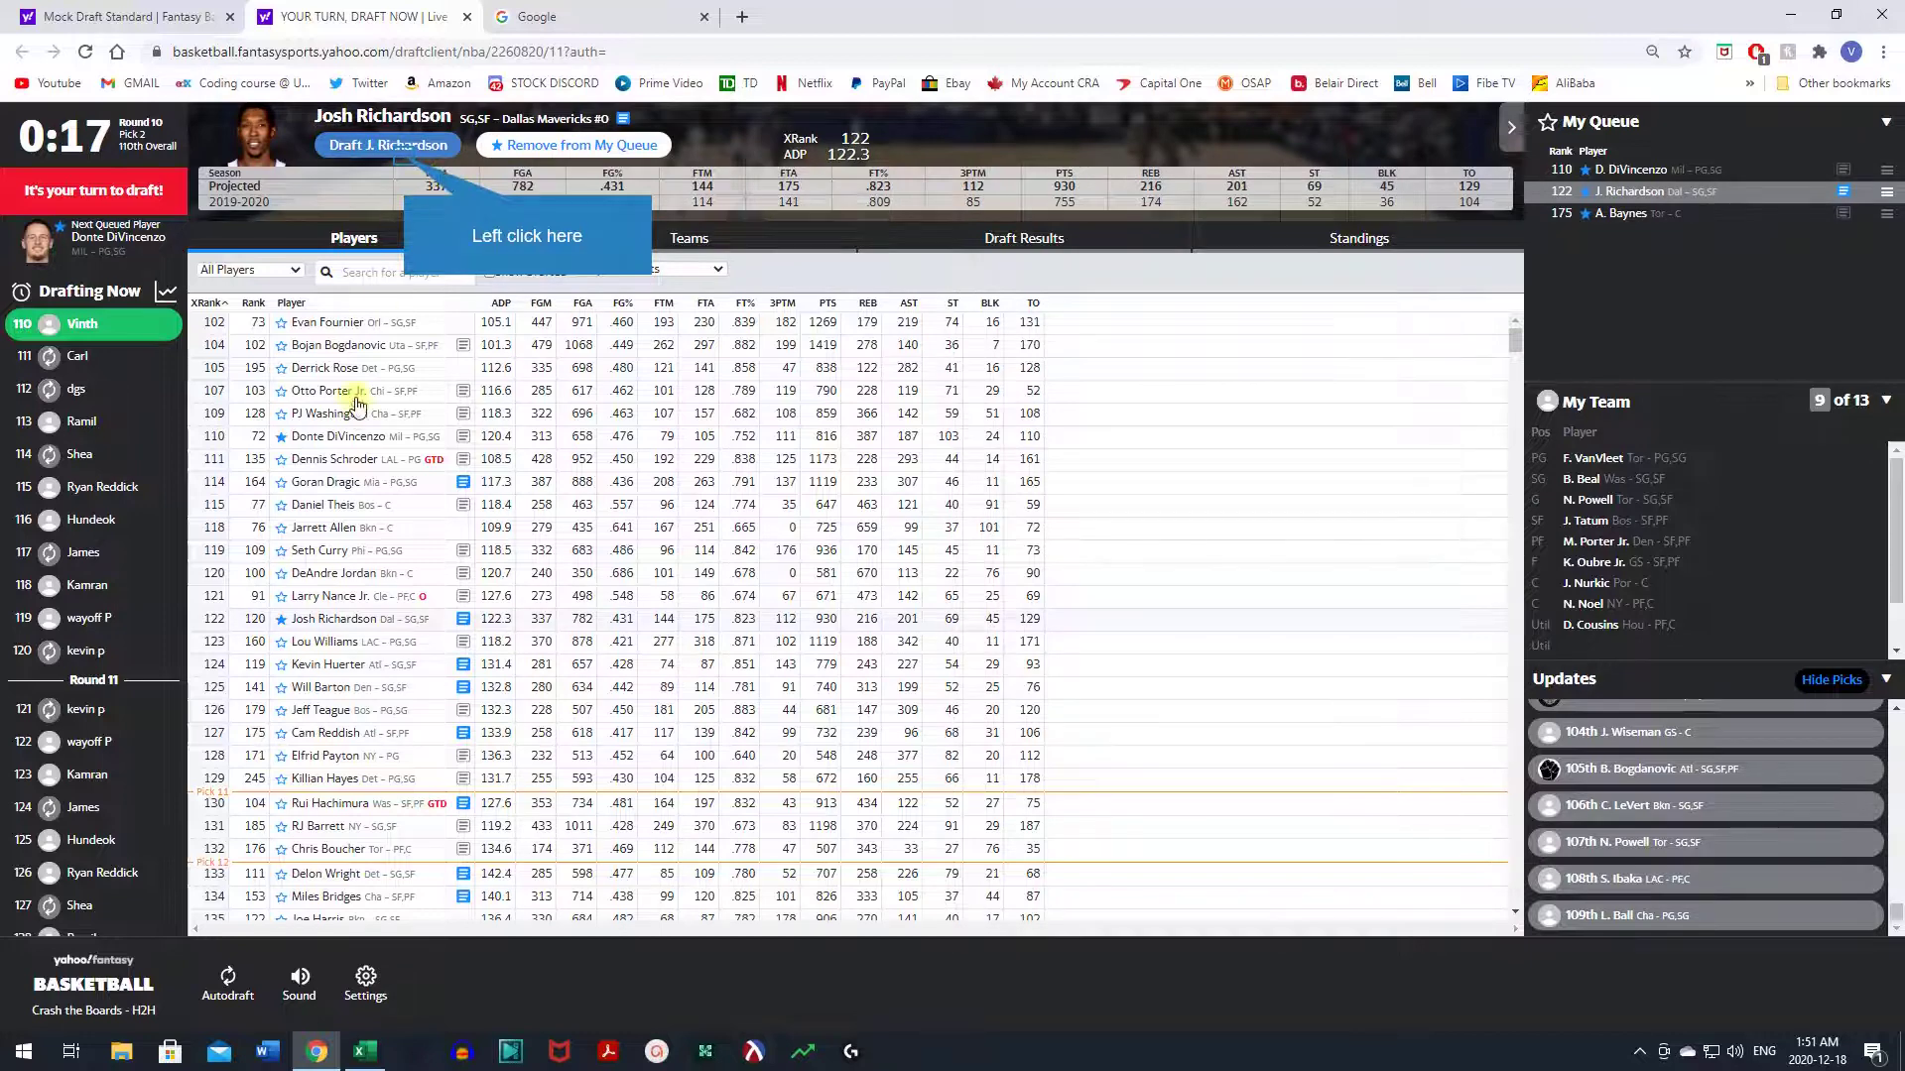
left_click(404, 147)
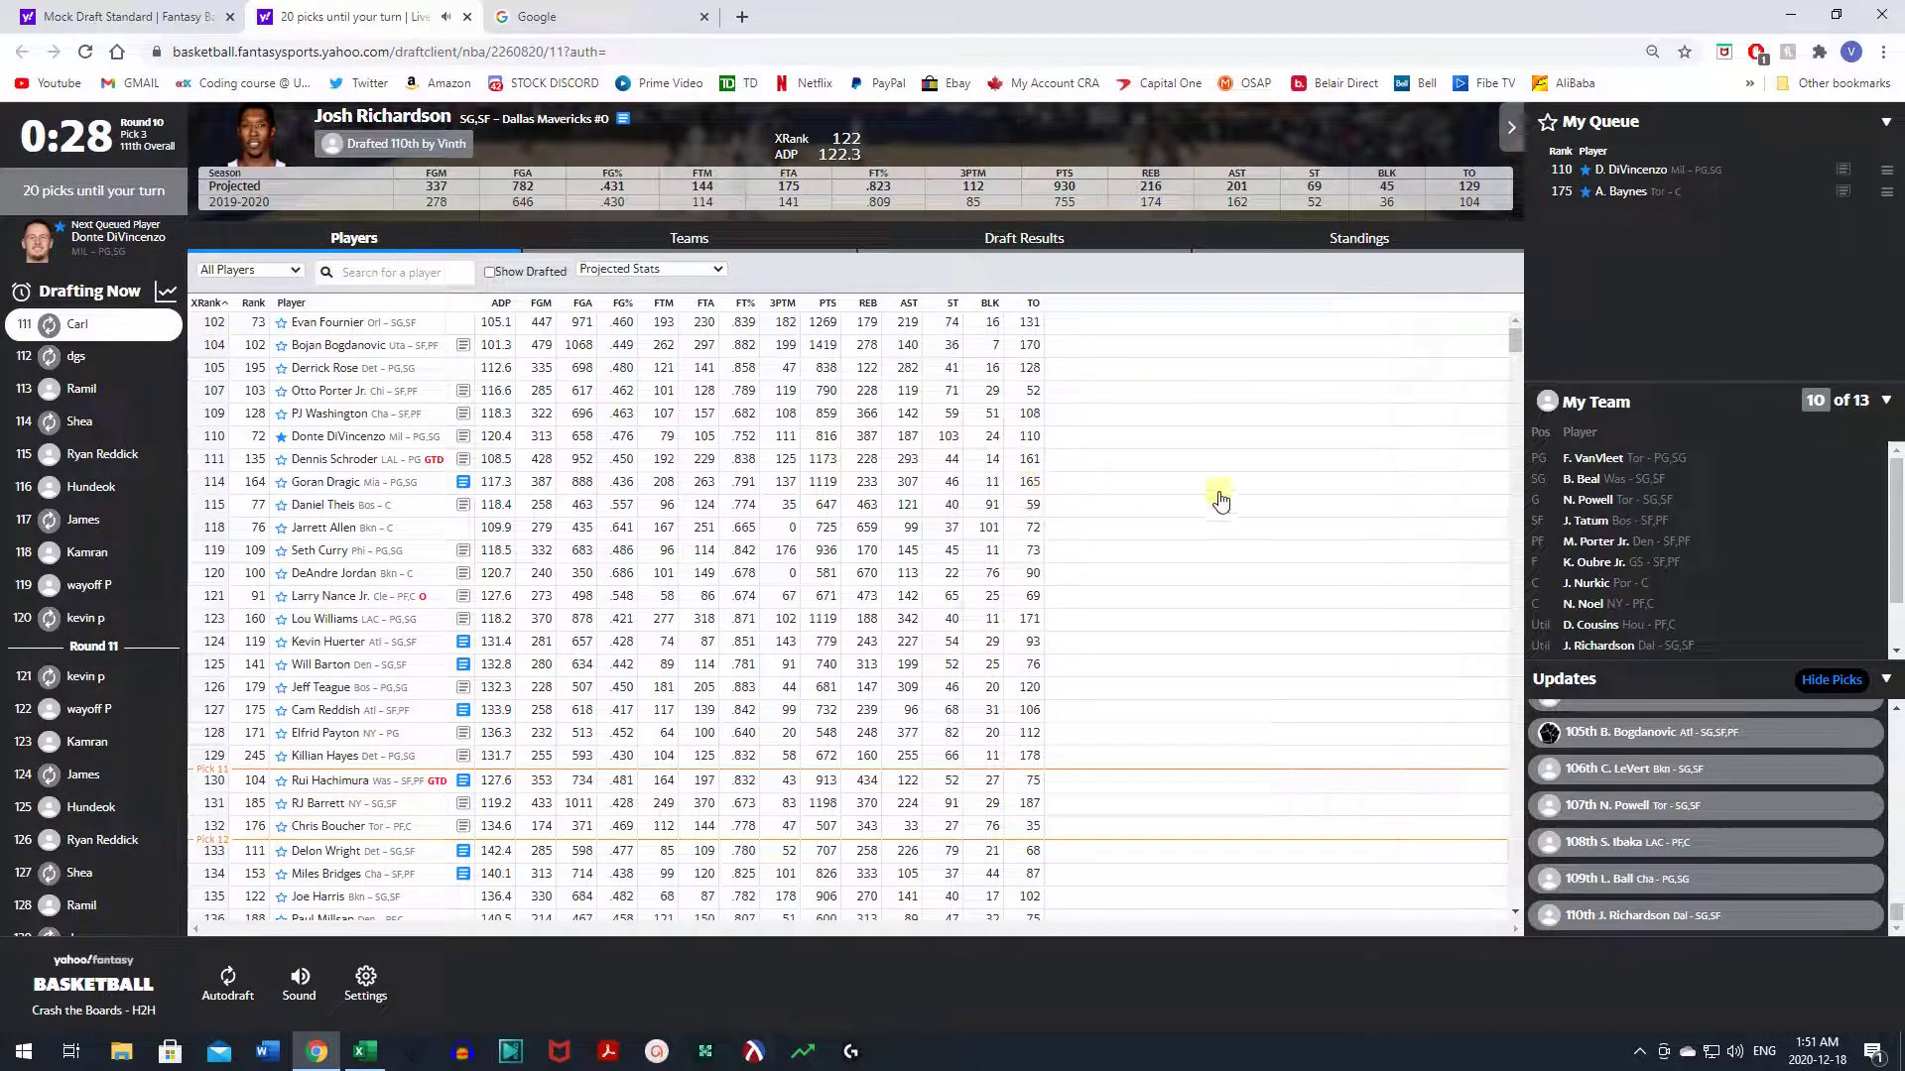
scroll(1612, 551, "down", 1)
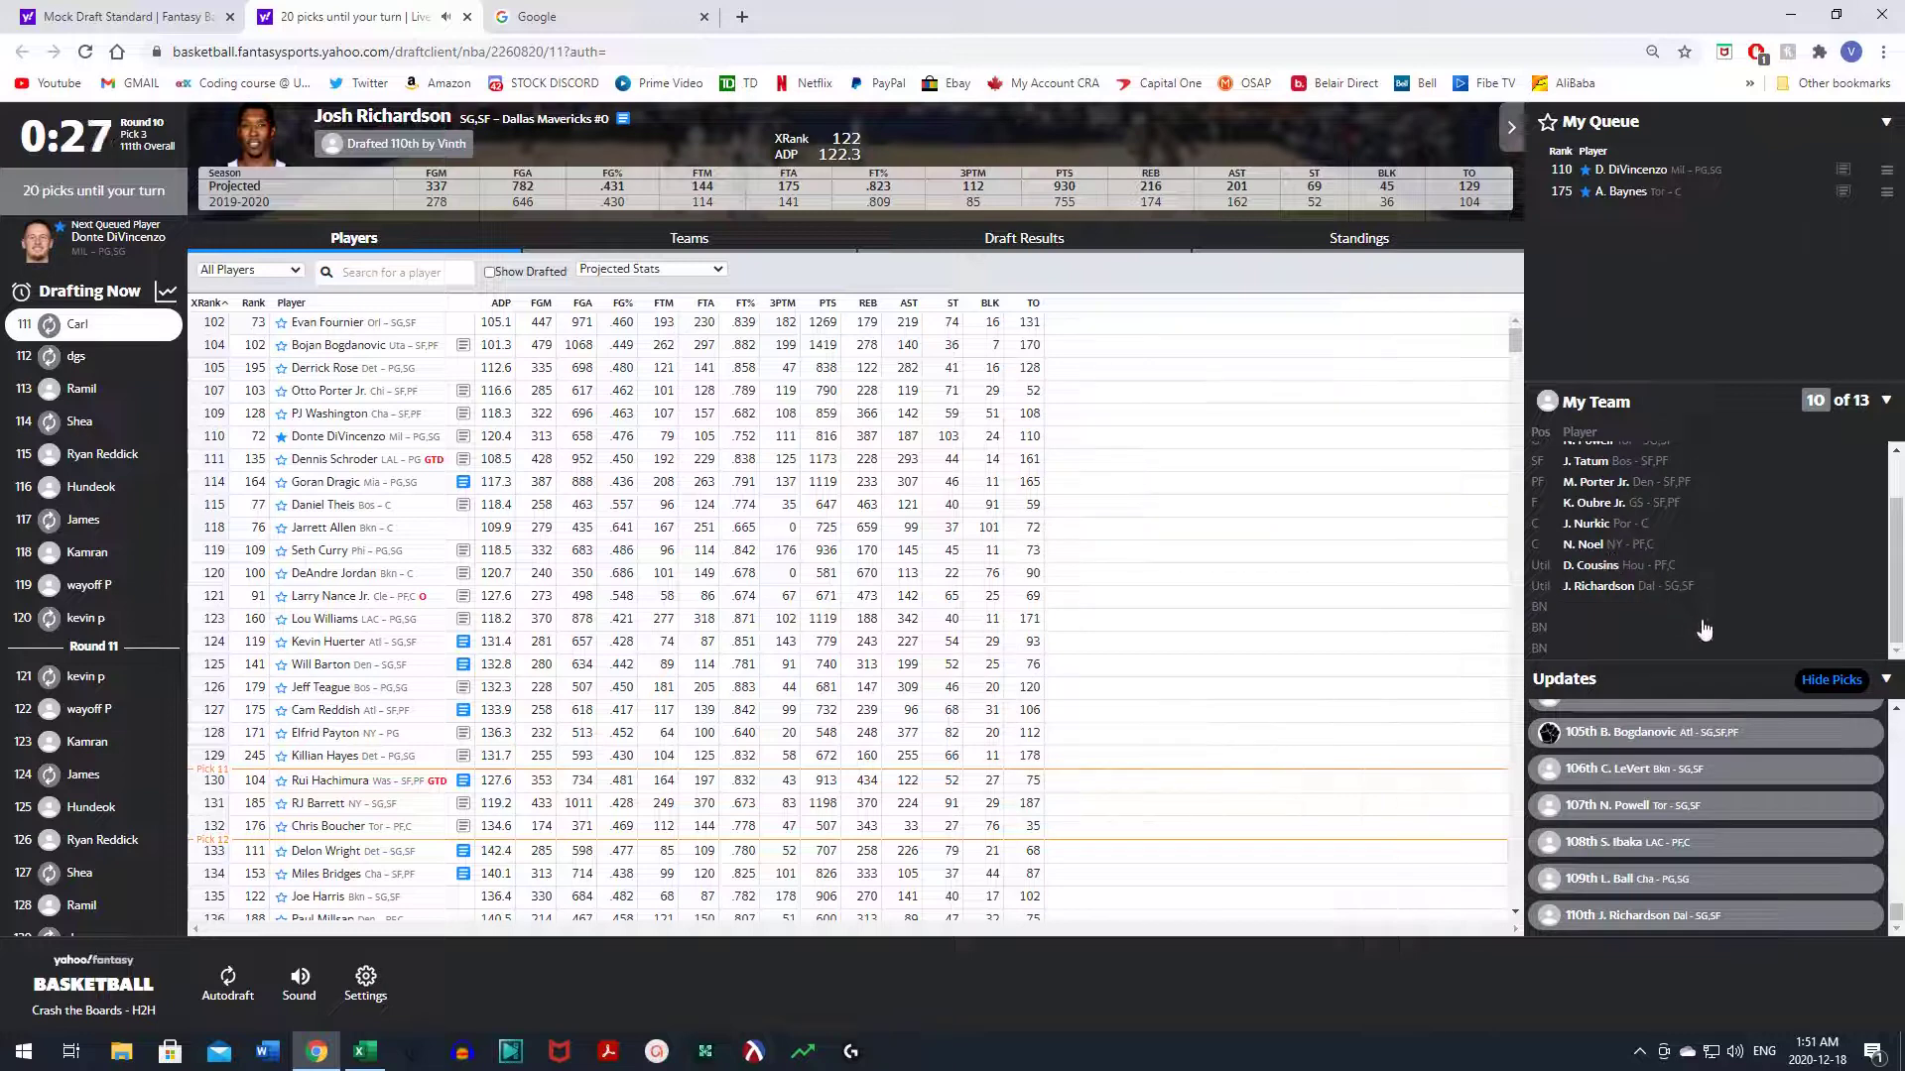
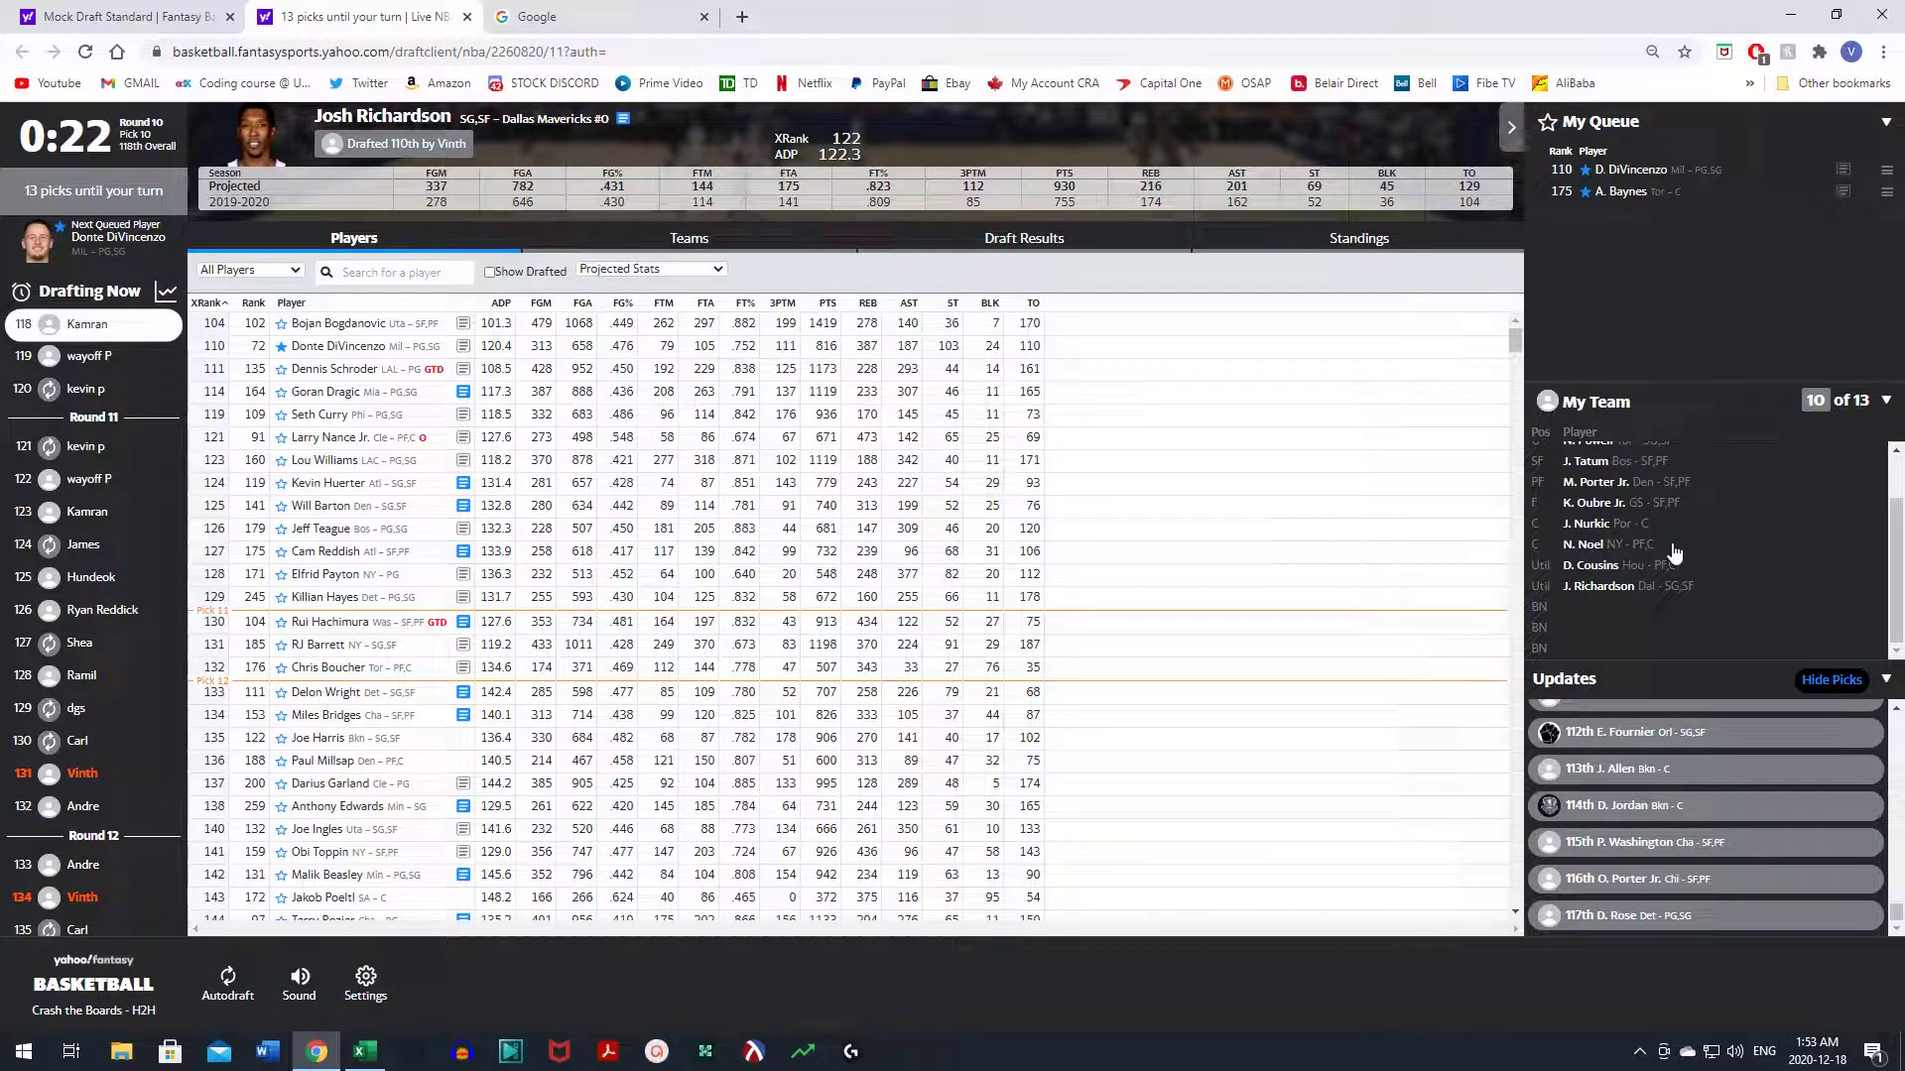
scroll(1674, 552, "up", 2)
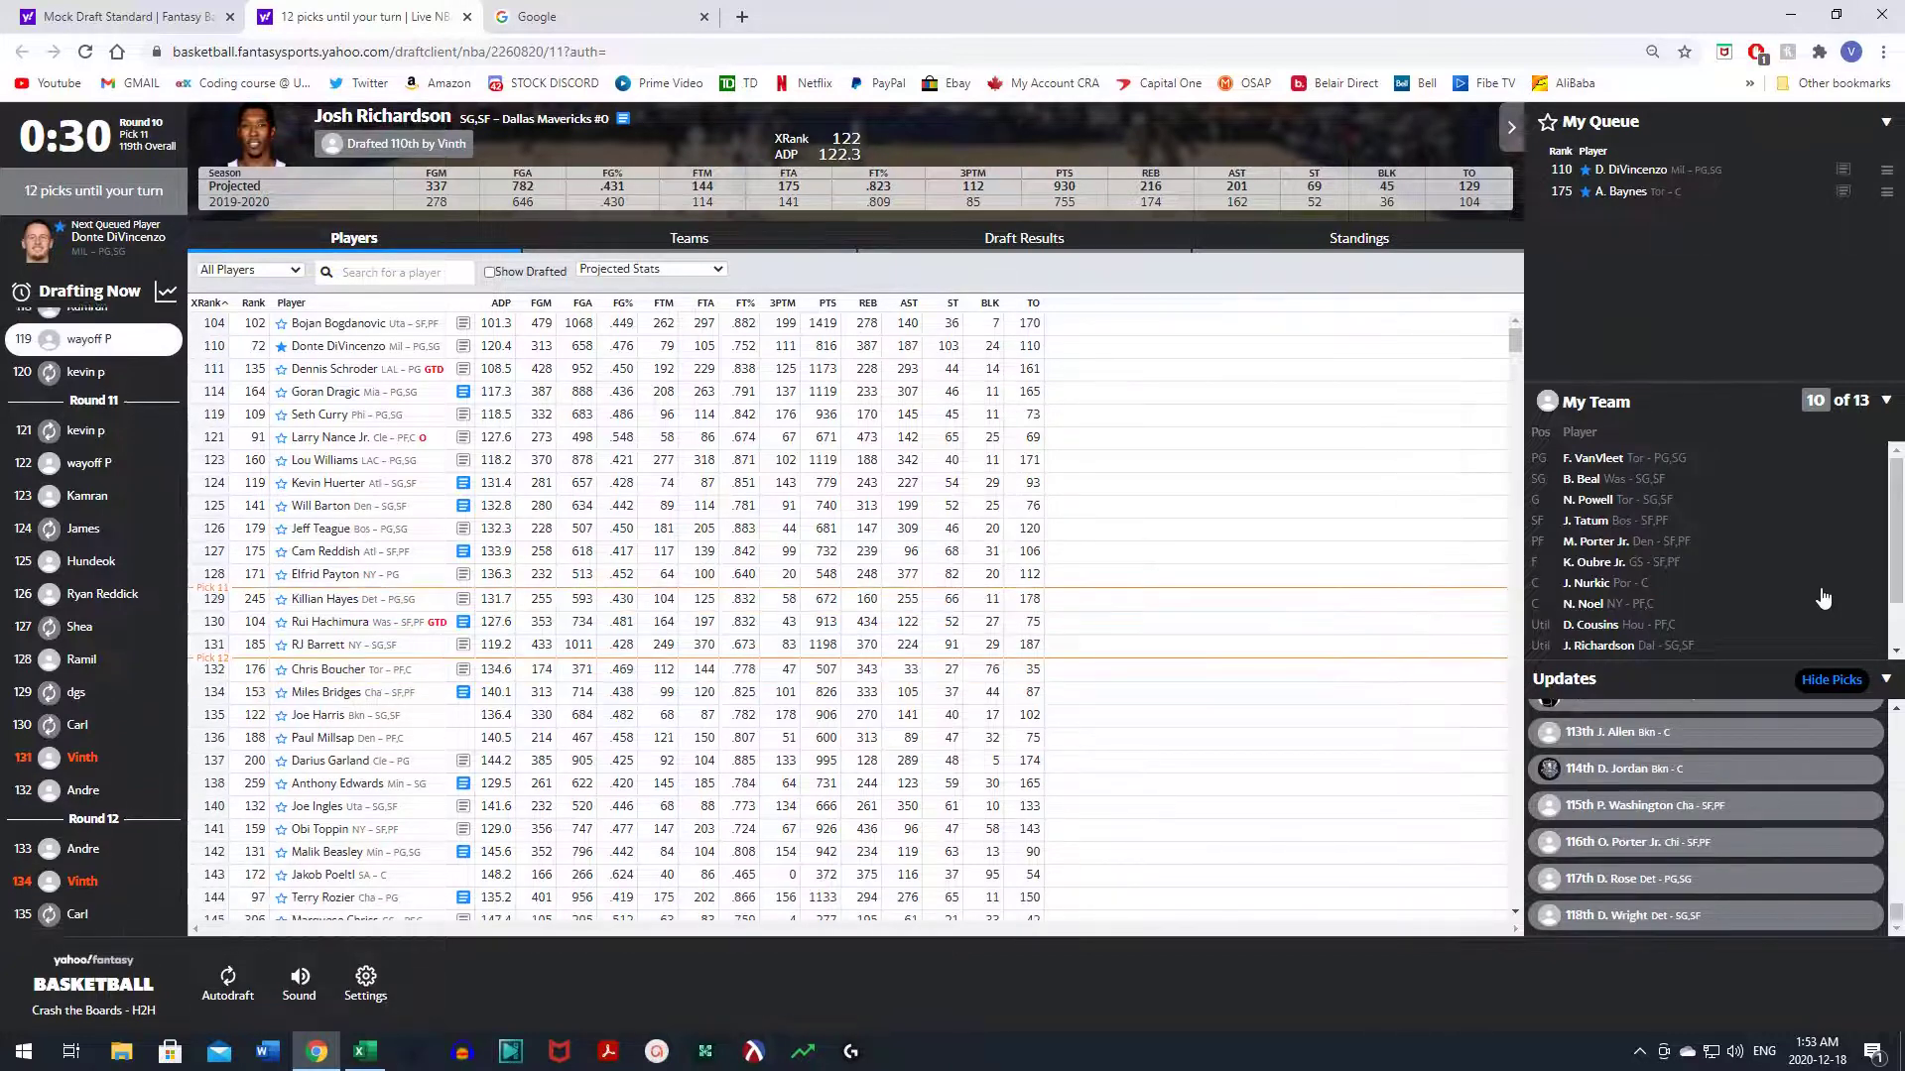
- Examine the remaining ranked players for the round 11 pick, viewing the projected stats of RJ Barrett and Chris Boucher
scroll(808, 714, "down", 1)
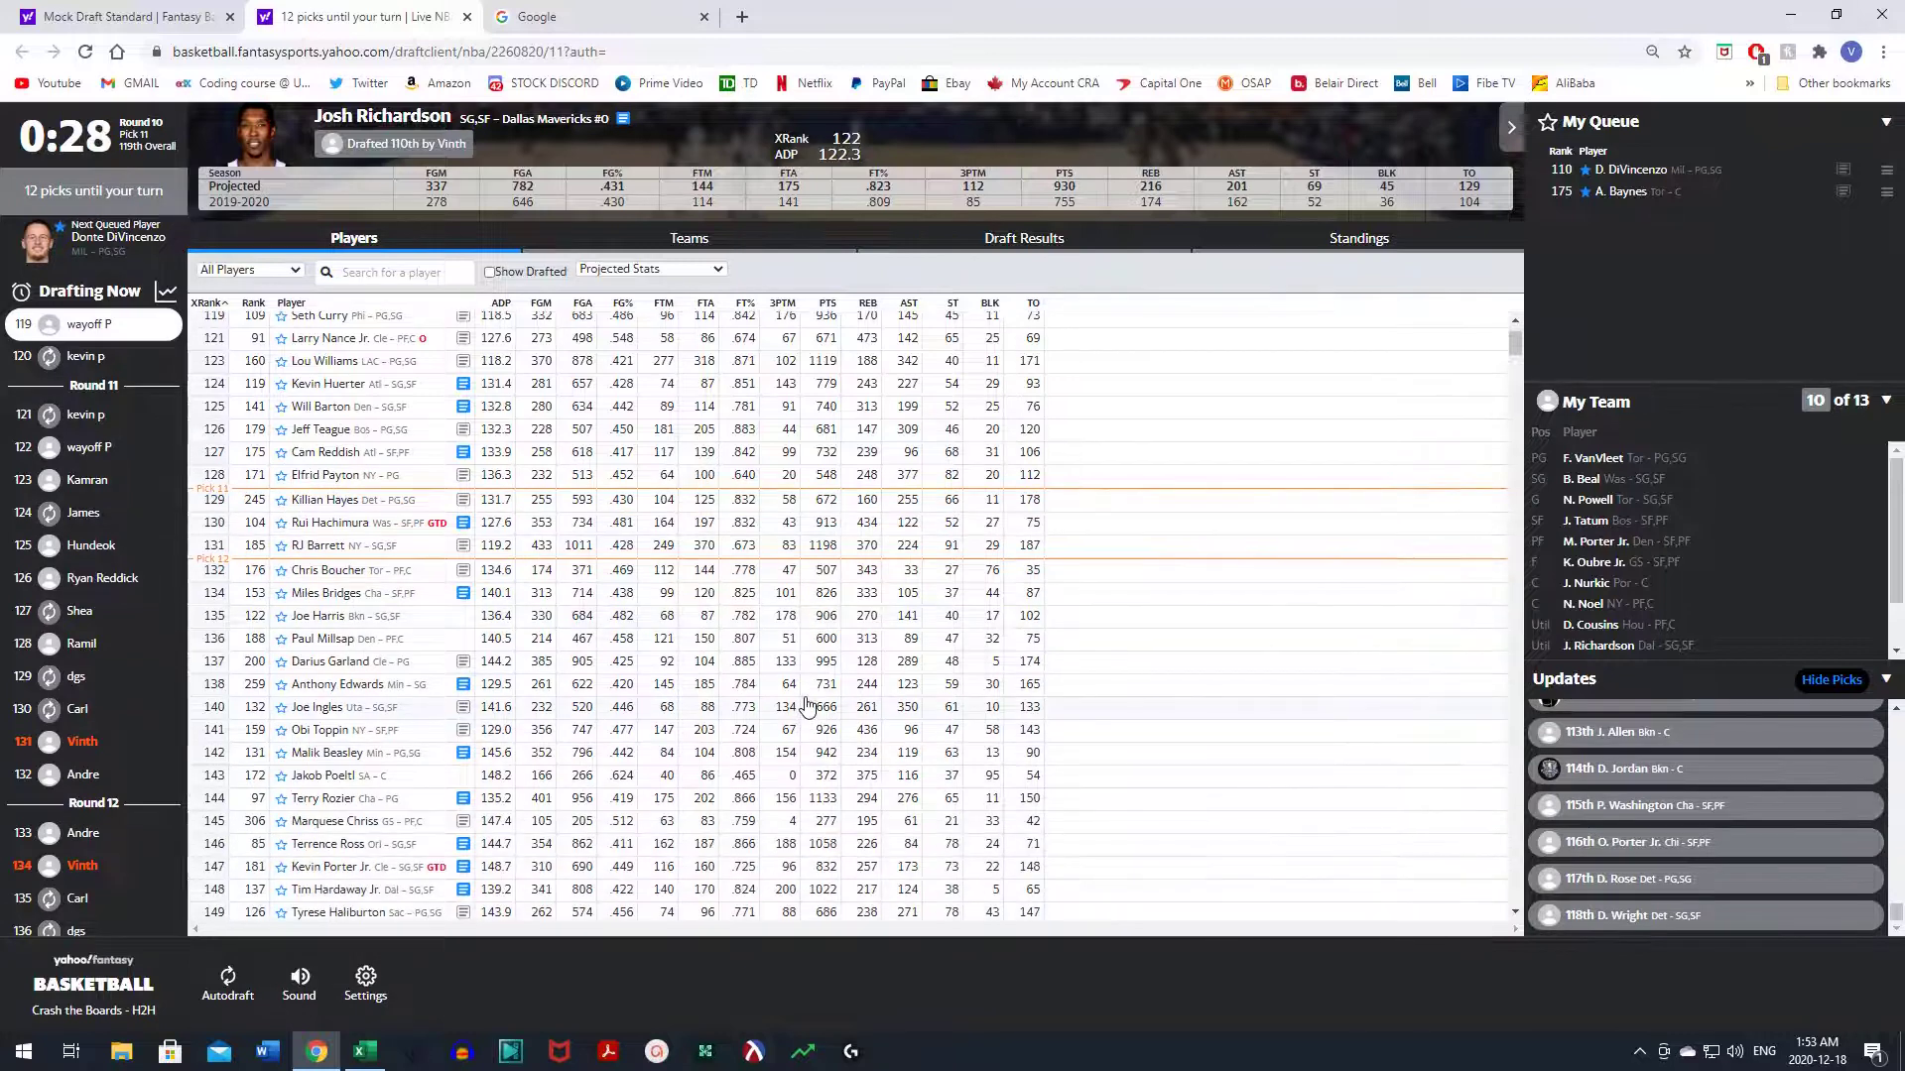
scroll(805, 707, "down", 1)
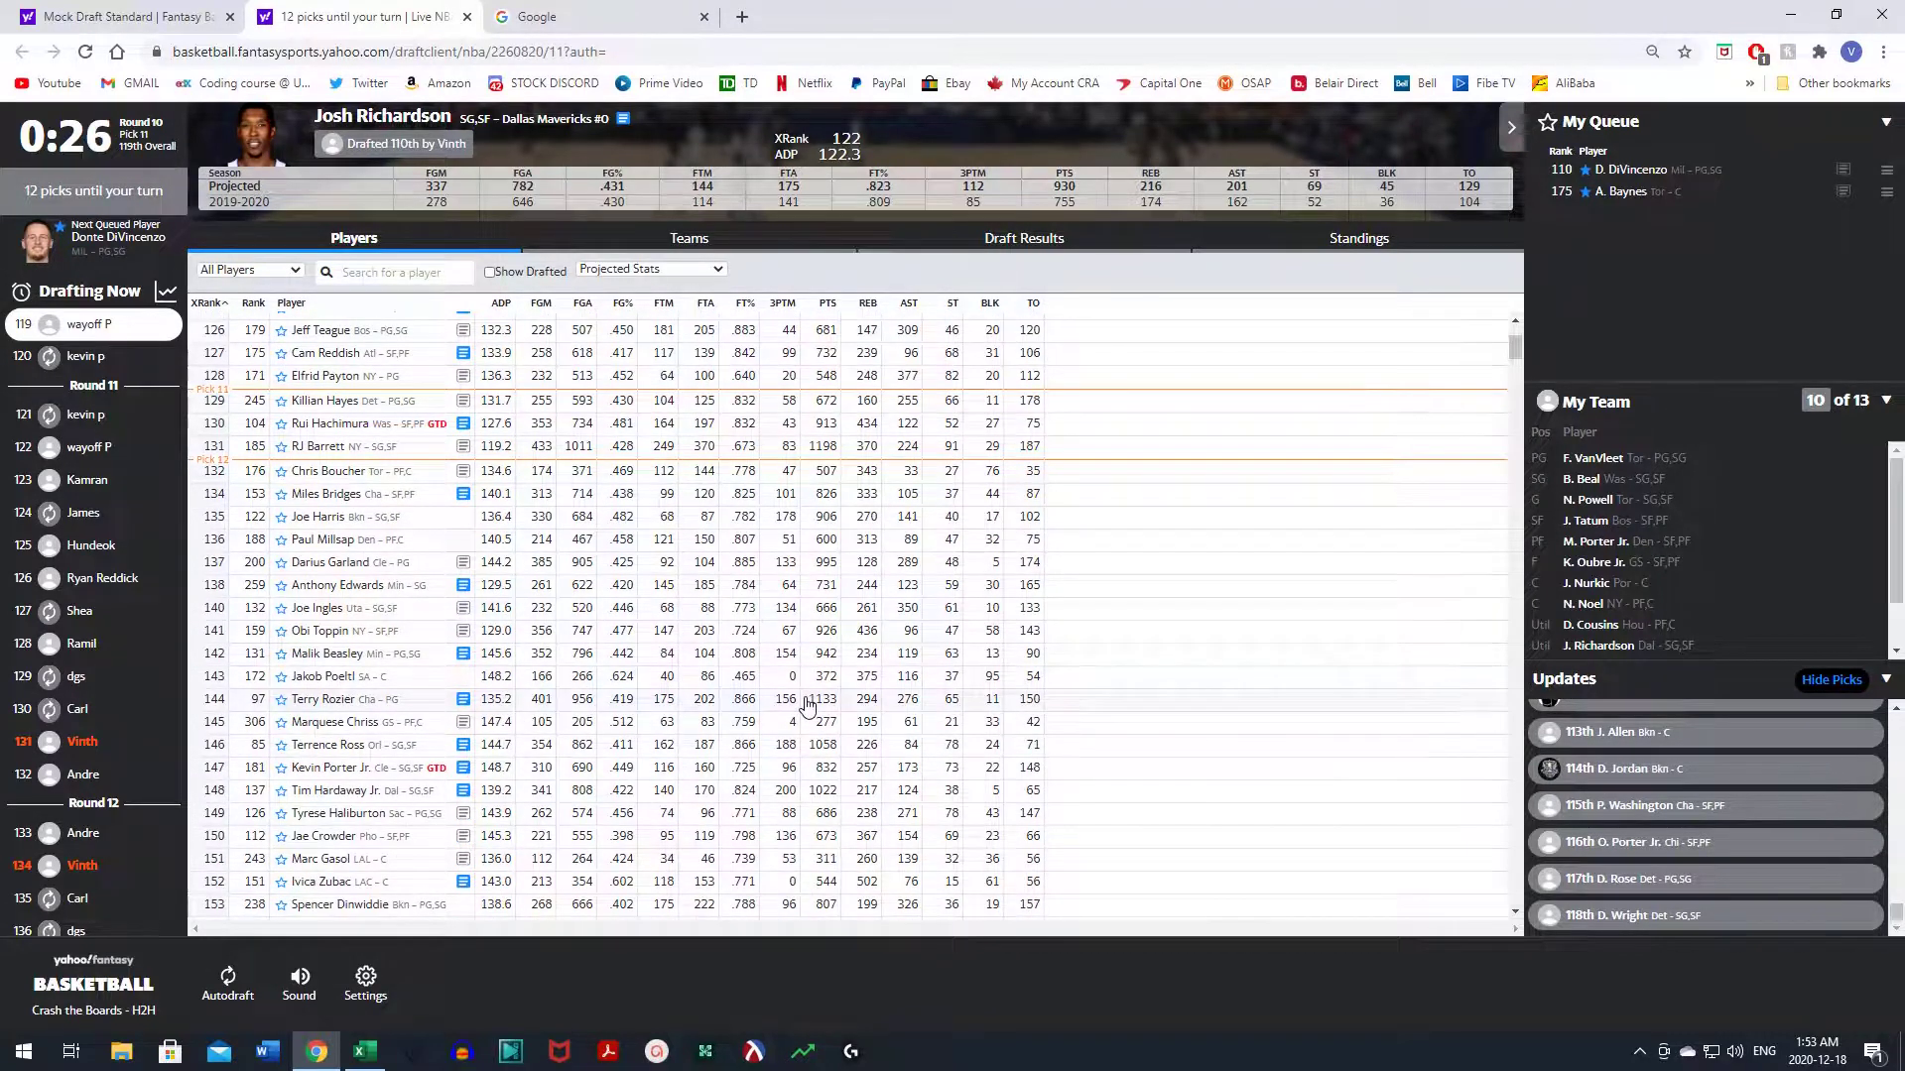
scroll(806, 705, "down", 1)
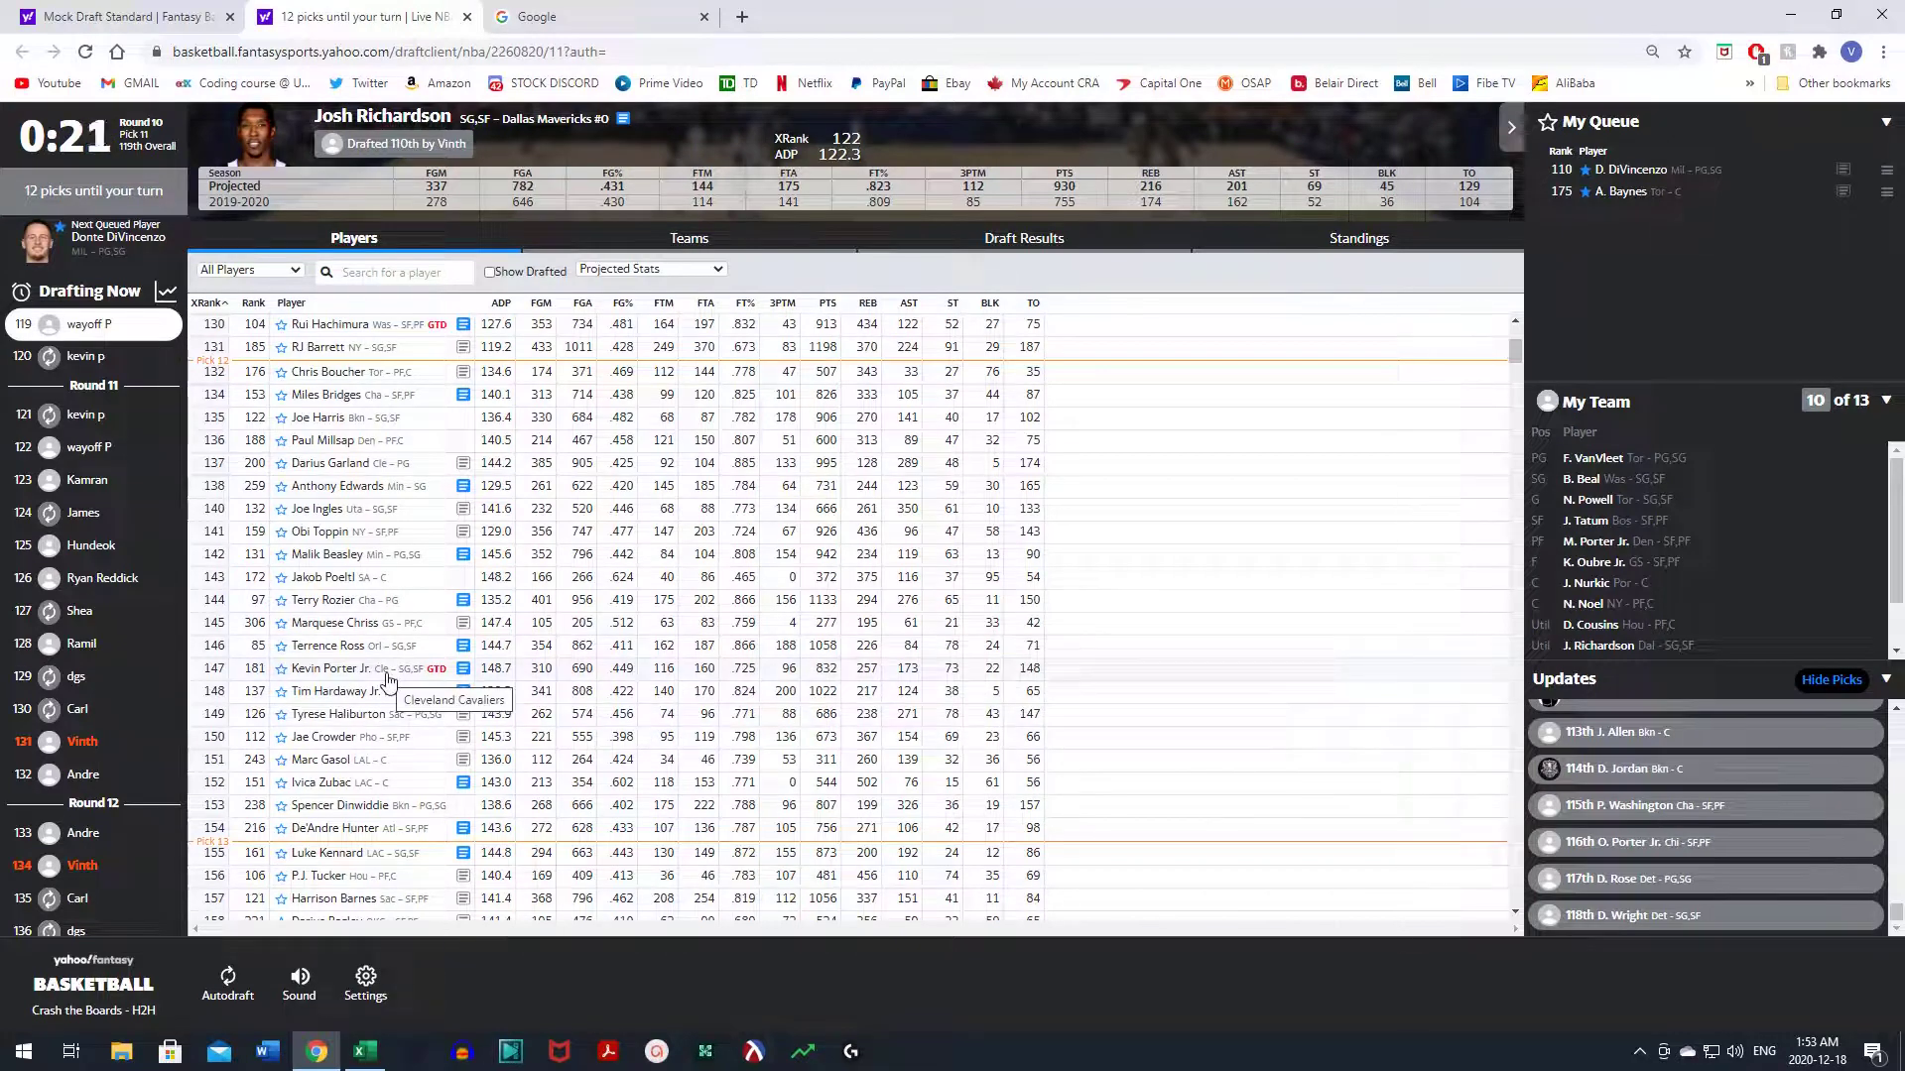
scroll(387, 681, "down", 2)
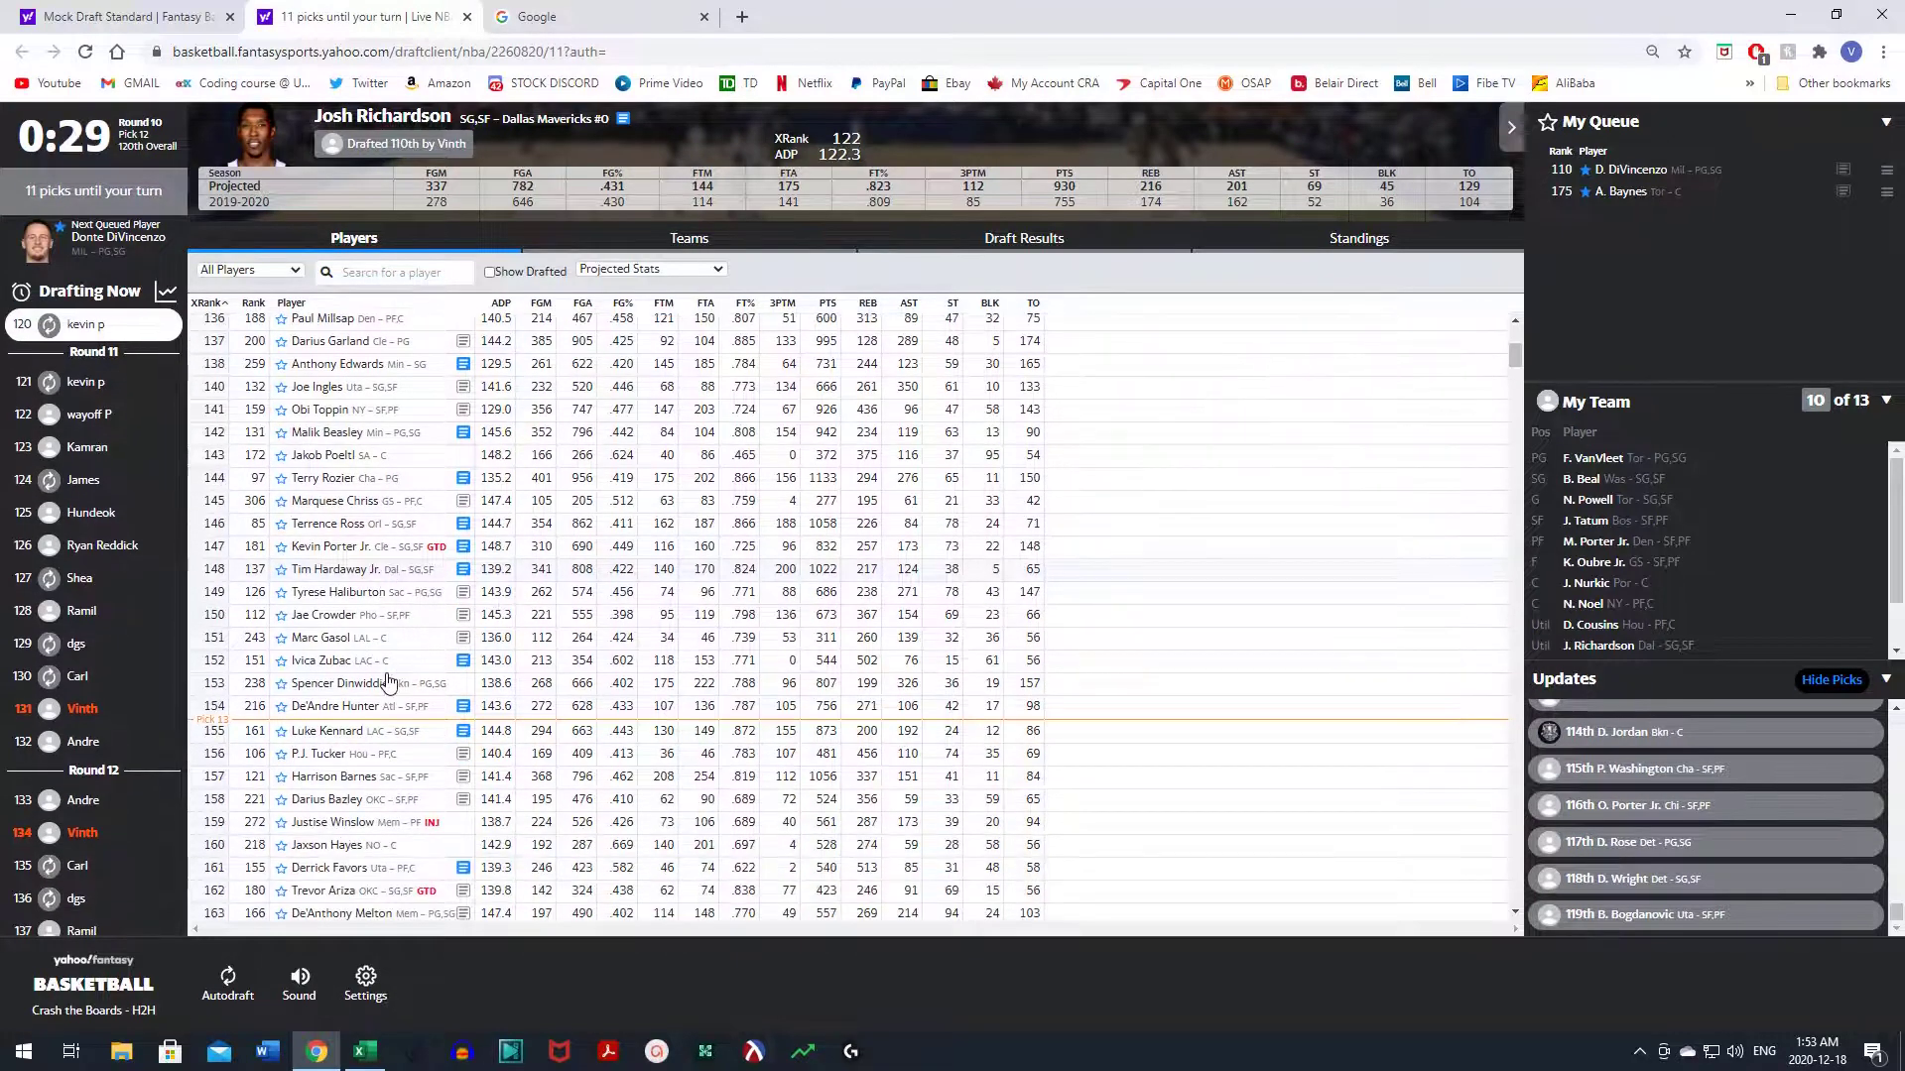
scroll(387, 680, "down", 1)
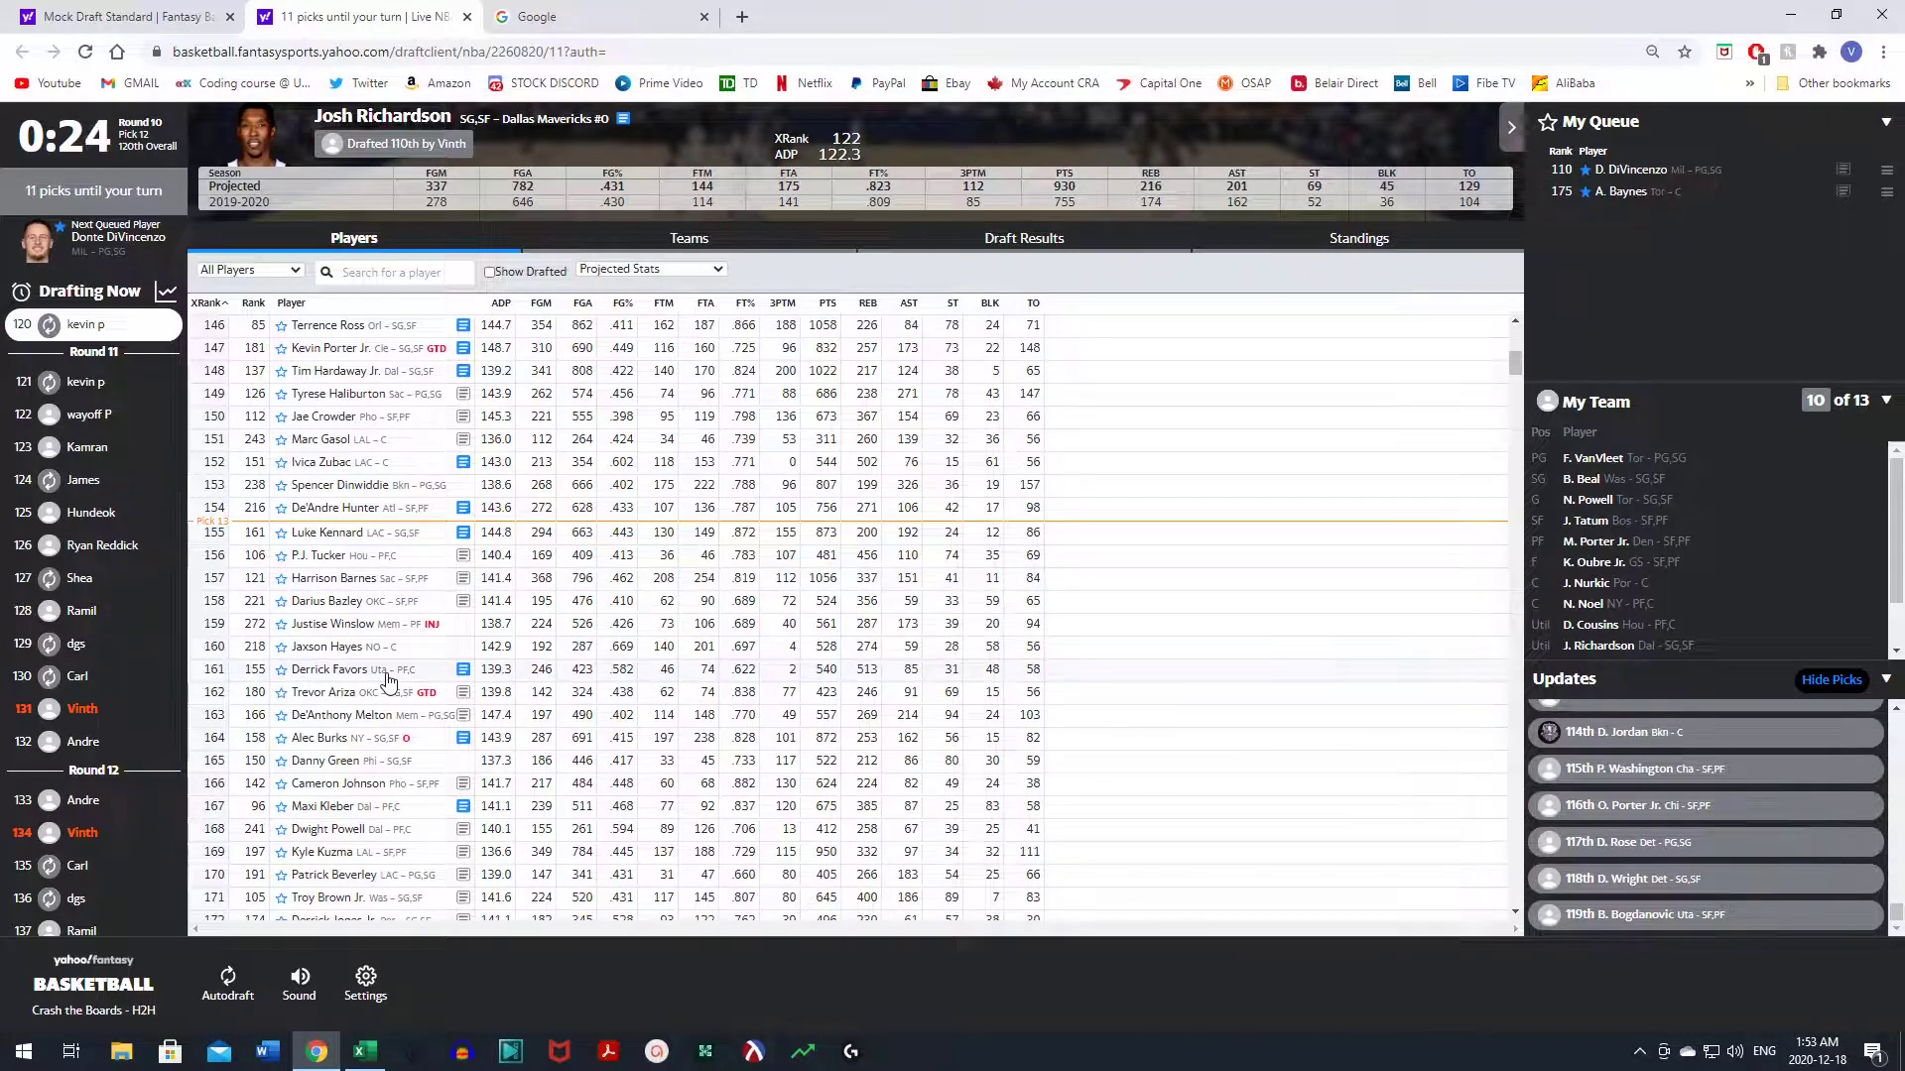
scroll(387, 680, "up", 2)
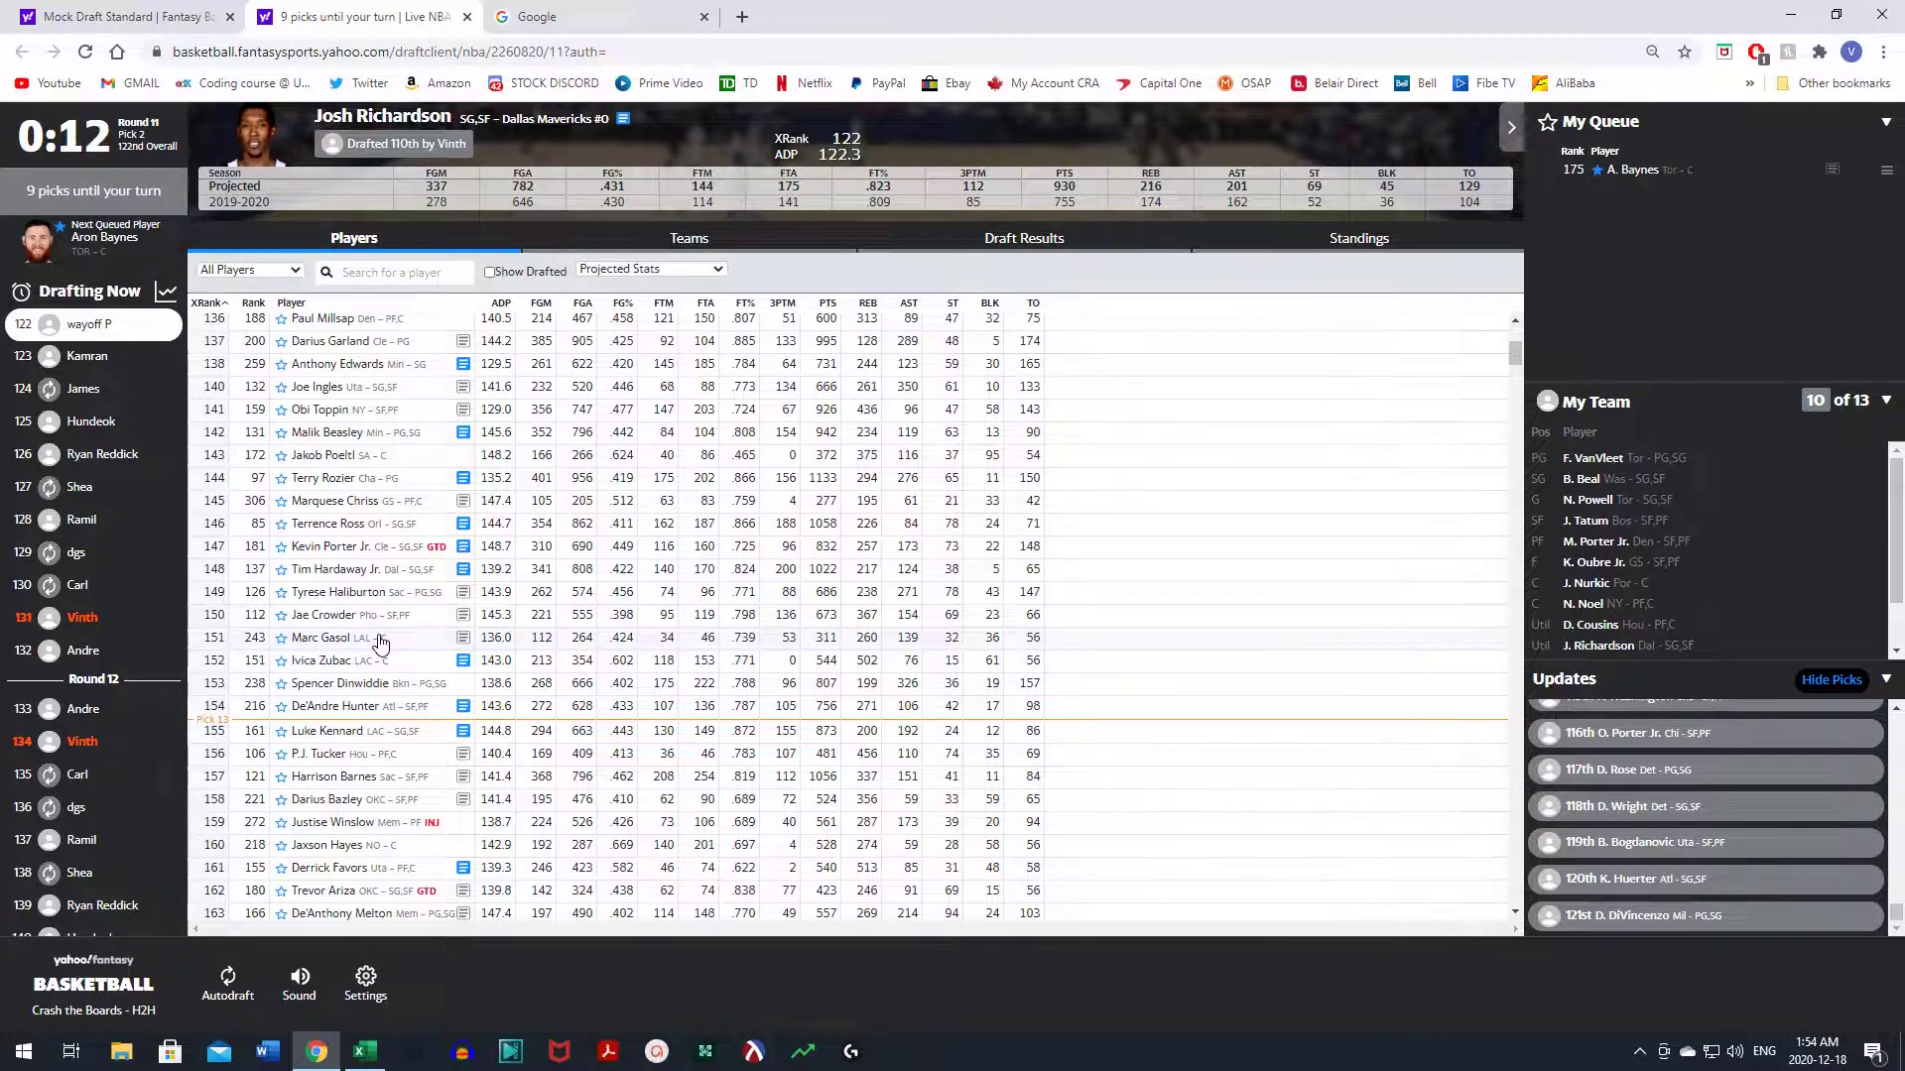
scroll(380, 643, "up", 1)
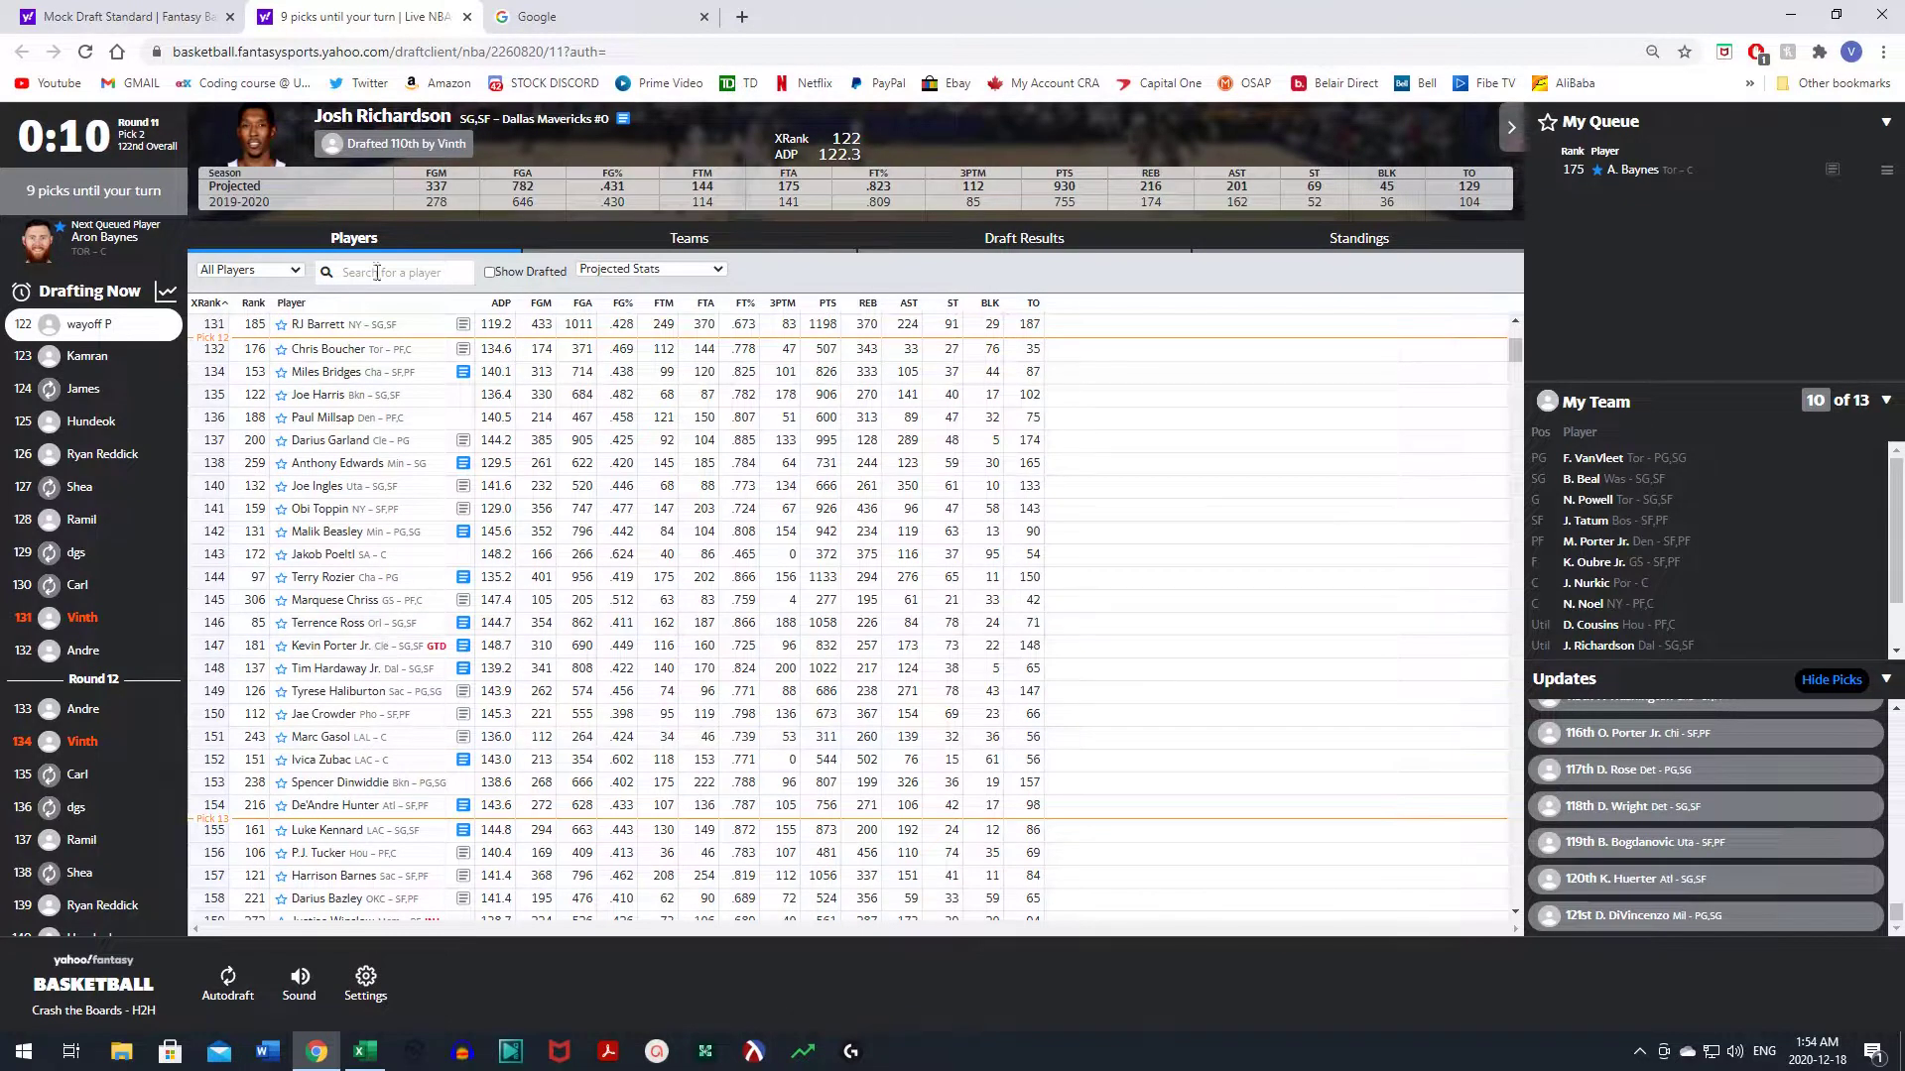
left_click(387, 336)
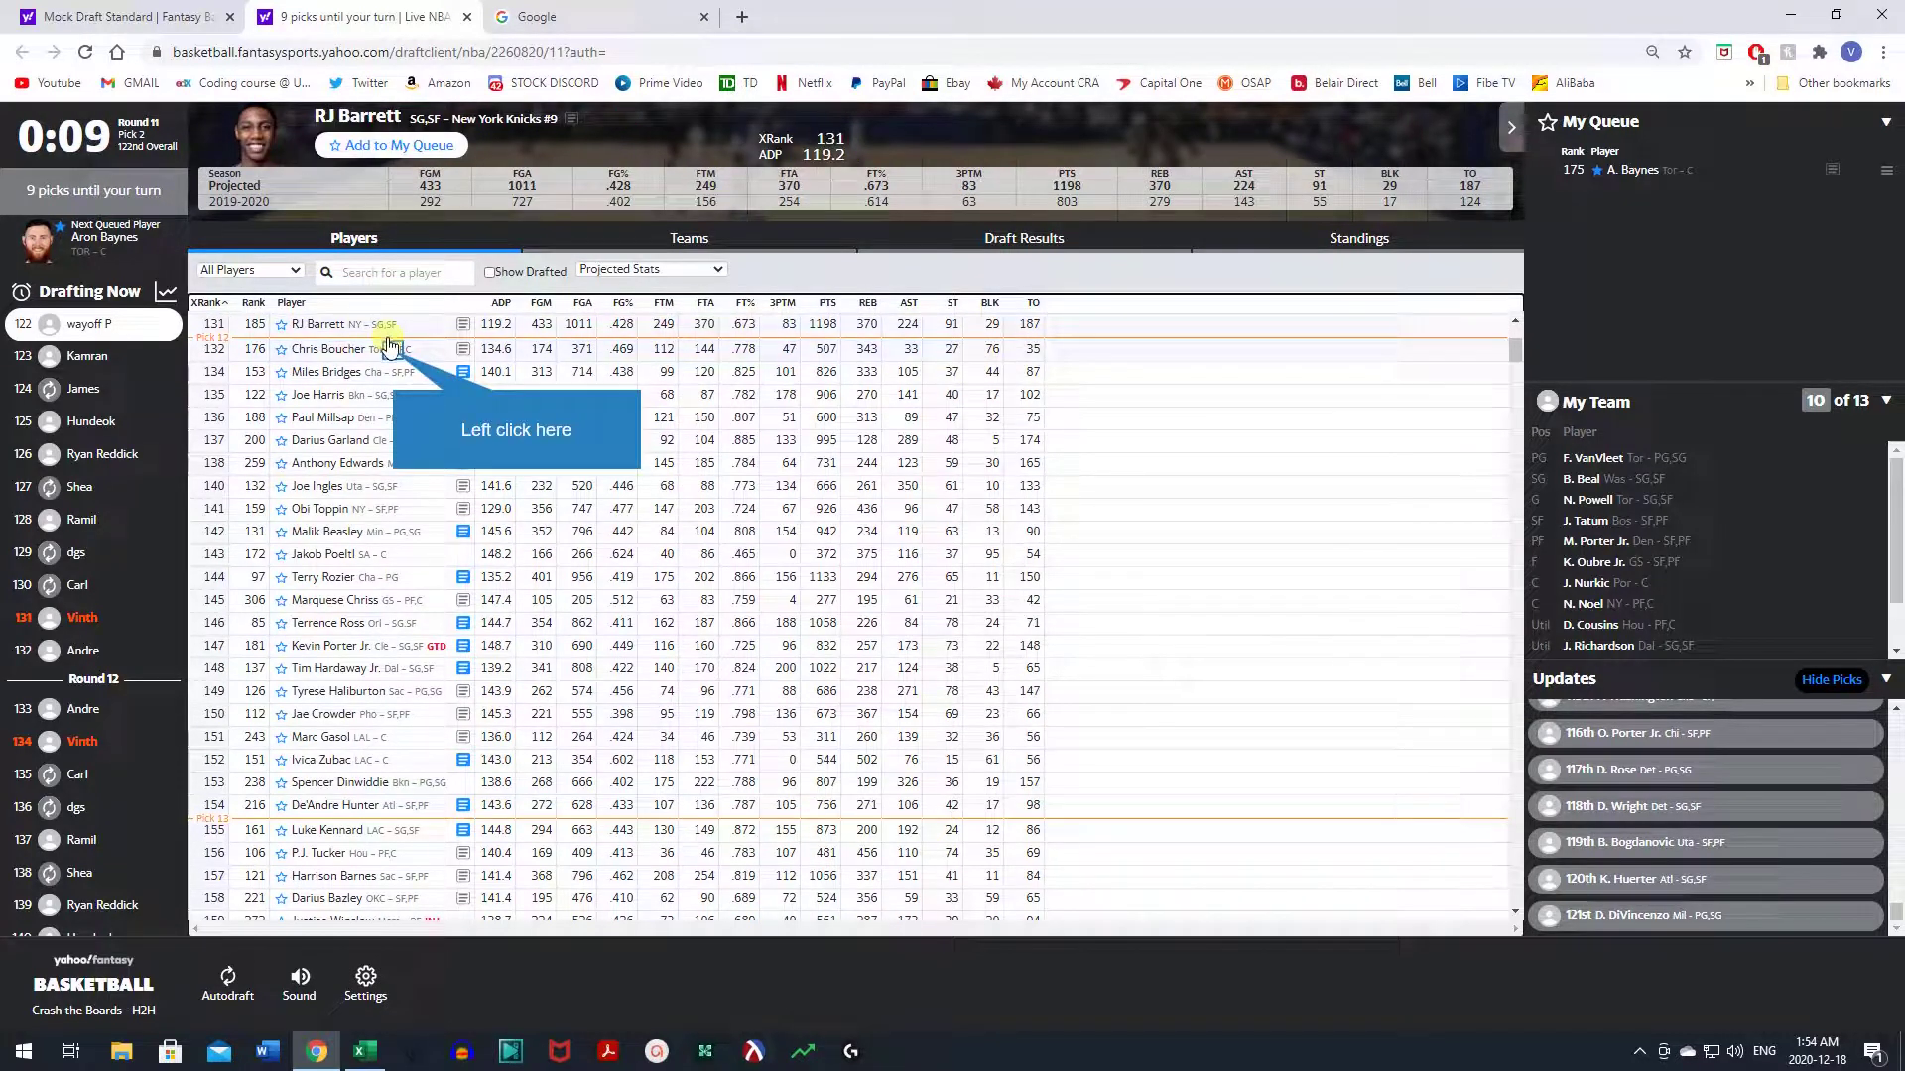
left_click(393, 355)
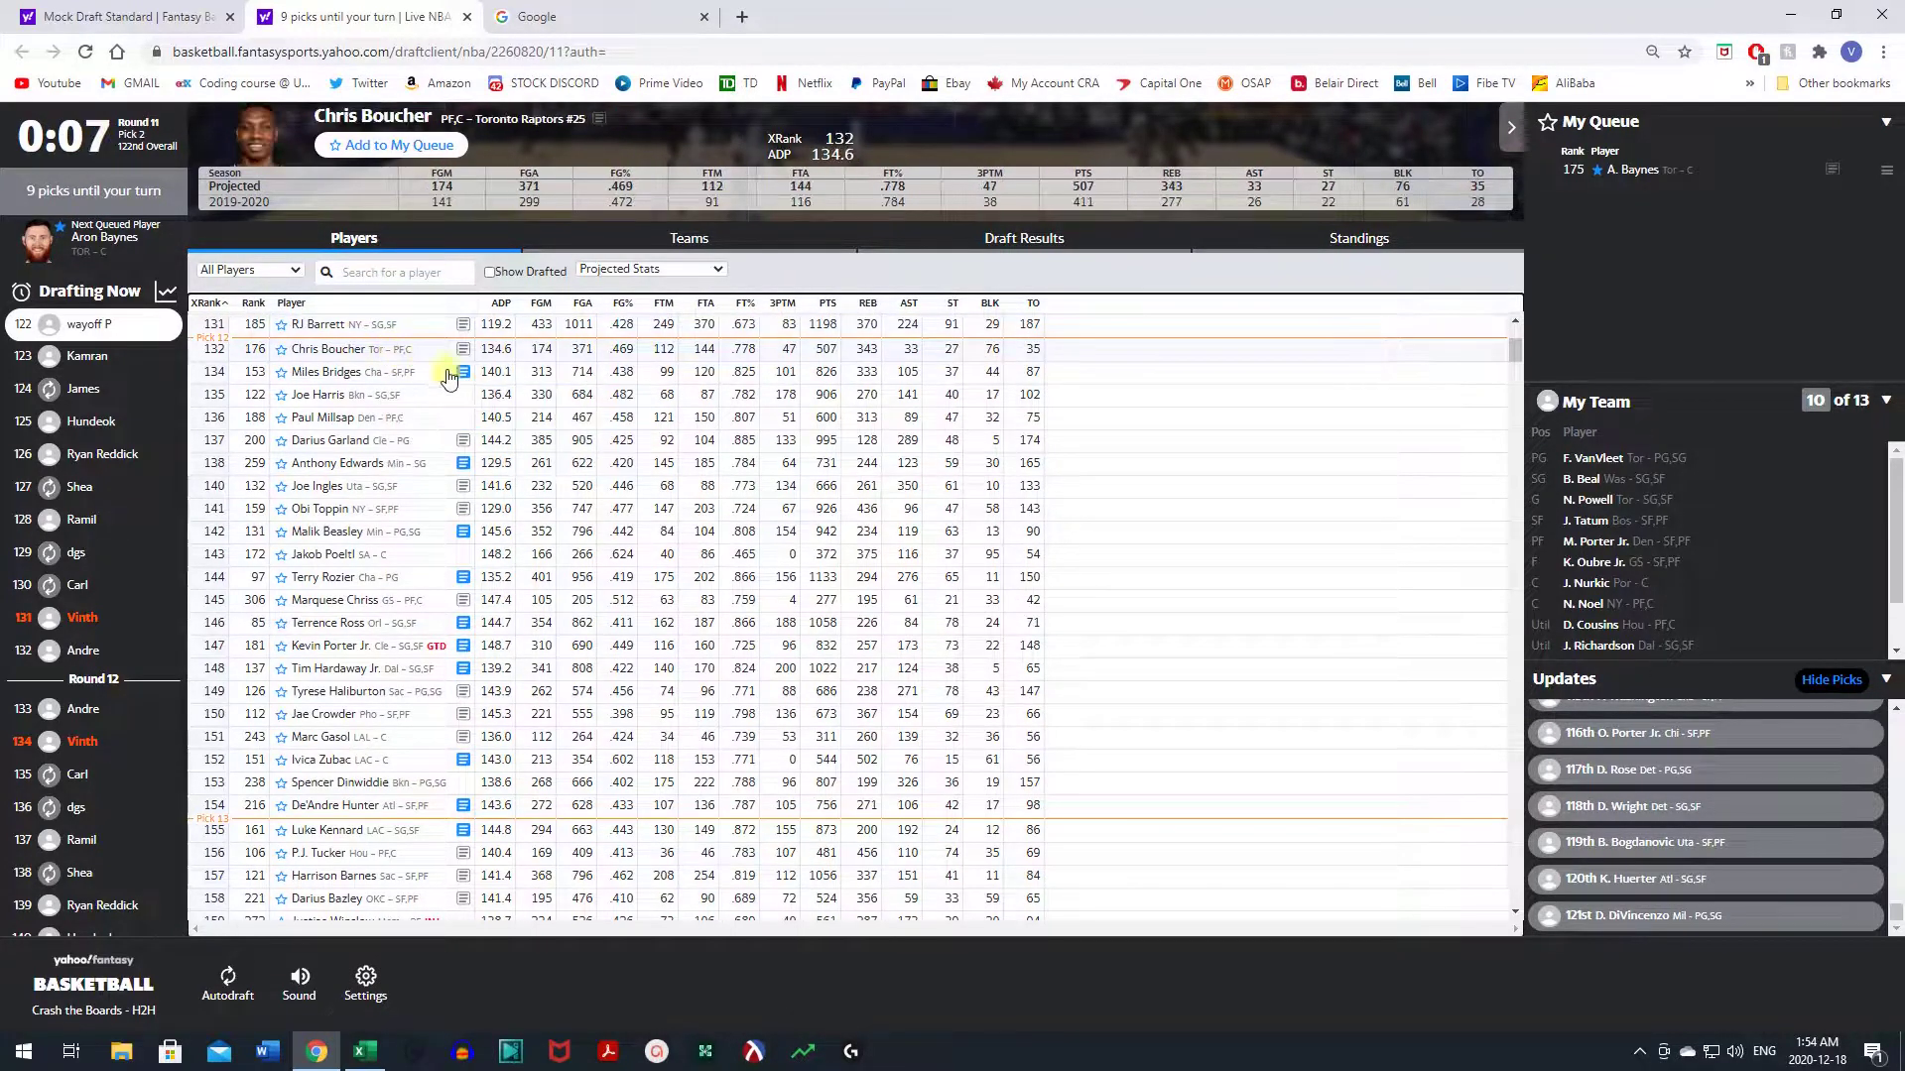
- Compare the drafted roster's positions and bench slots with the top remaining players
scroll(1703, 593, "down", 2)
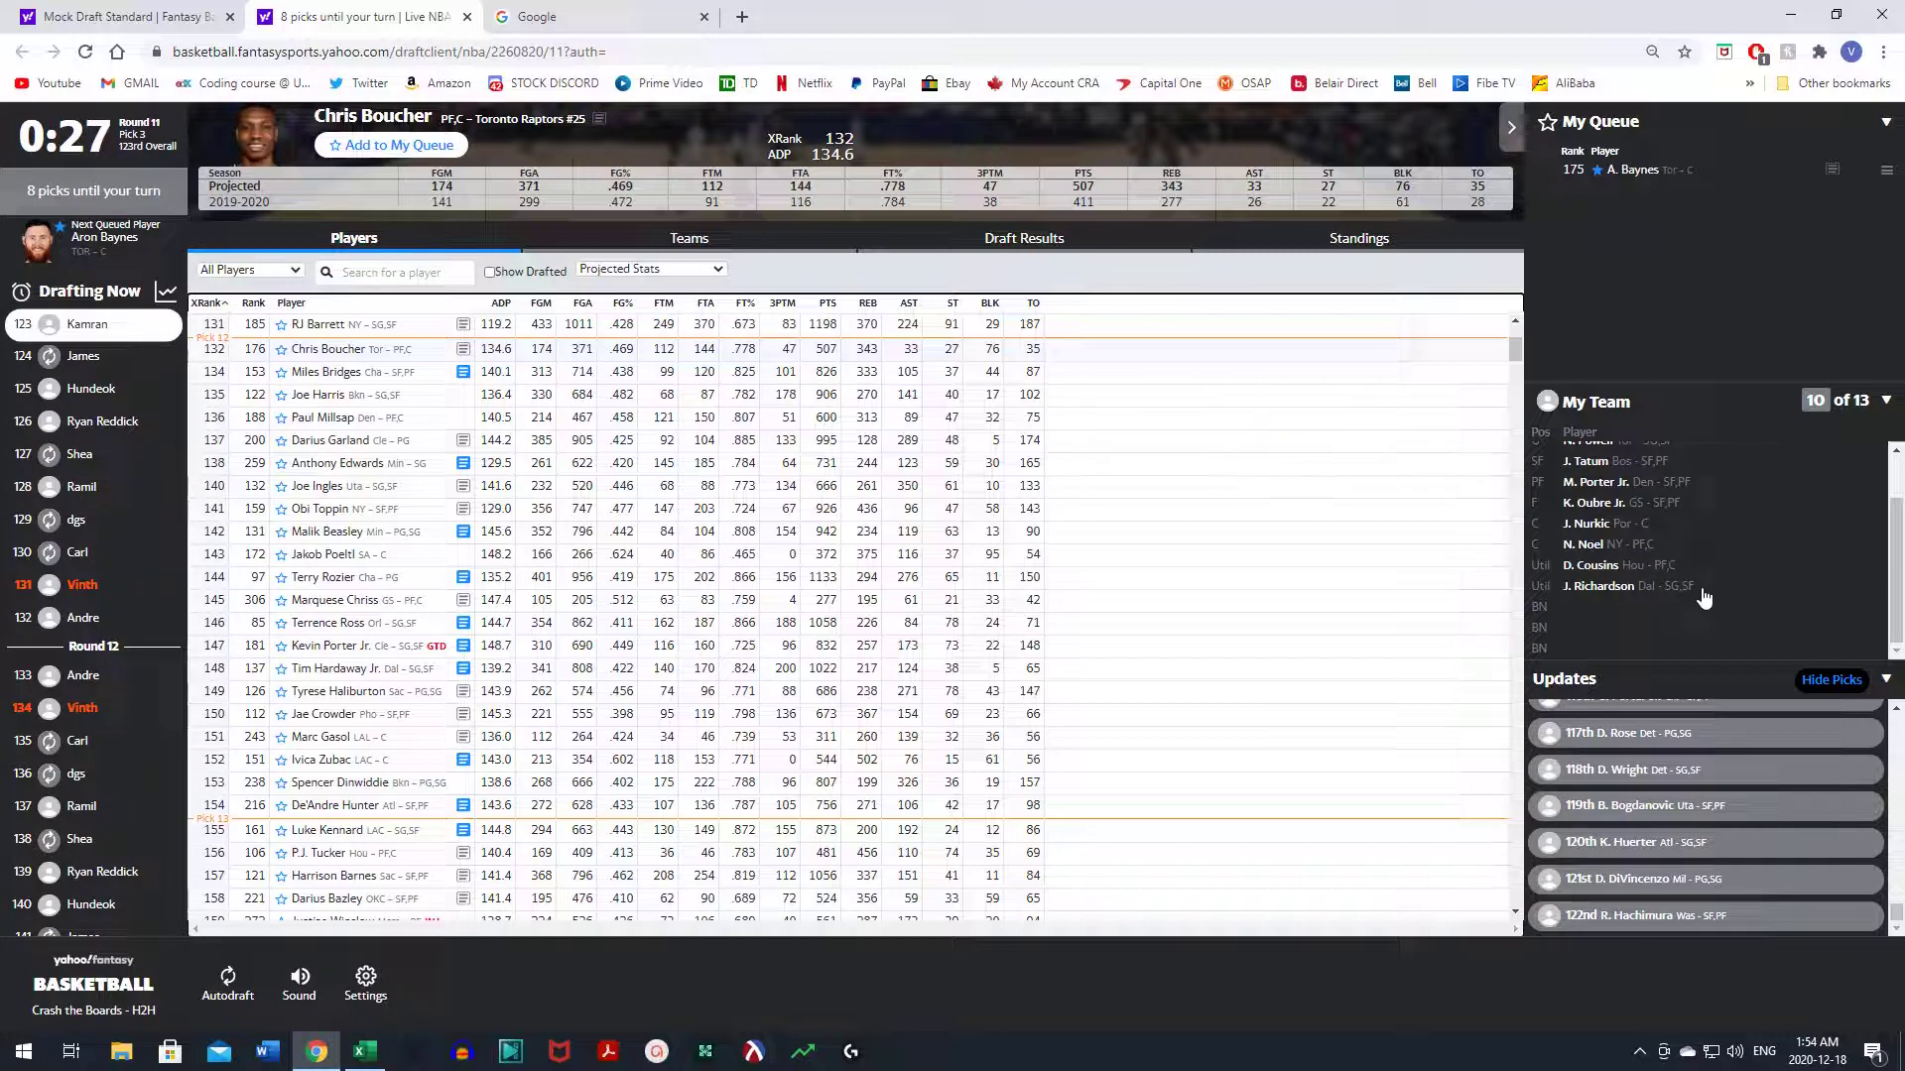
scroll(1703, 596, "up", 2)
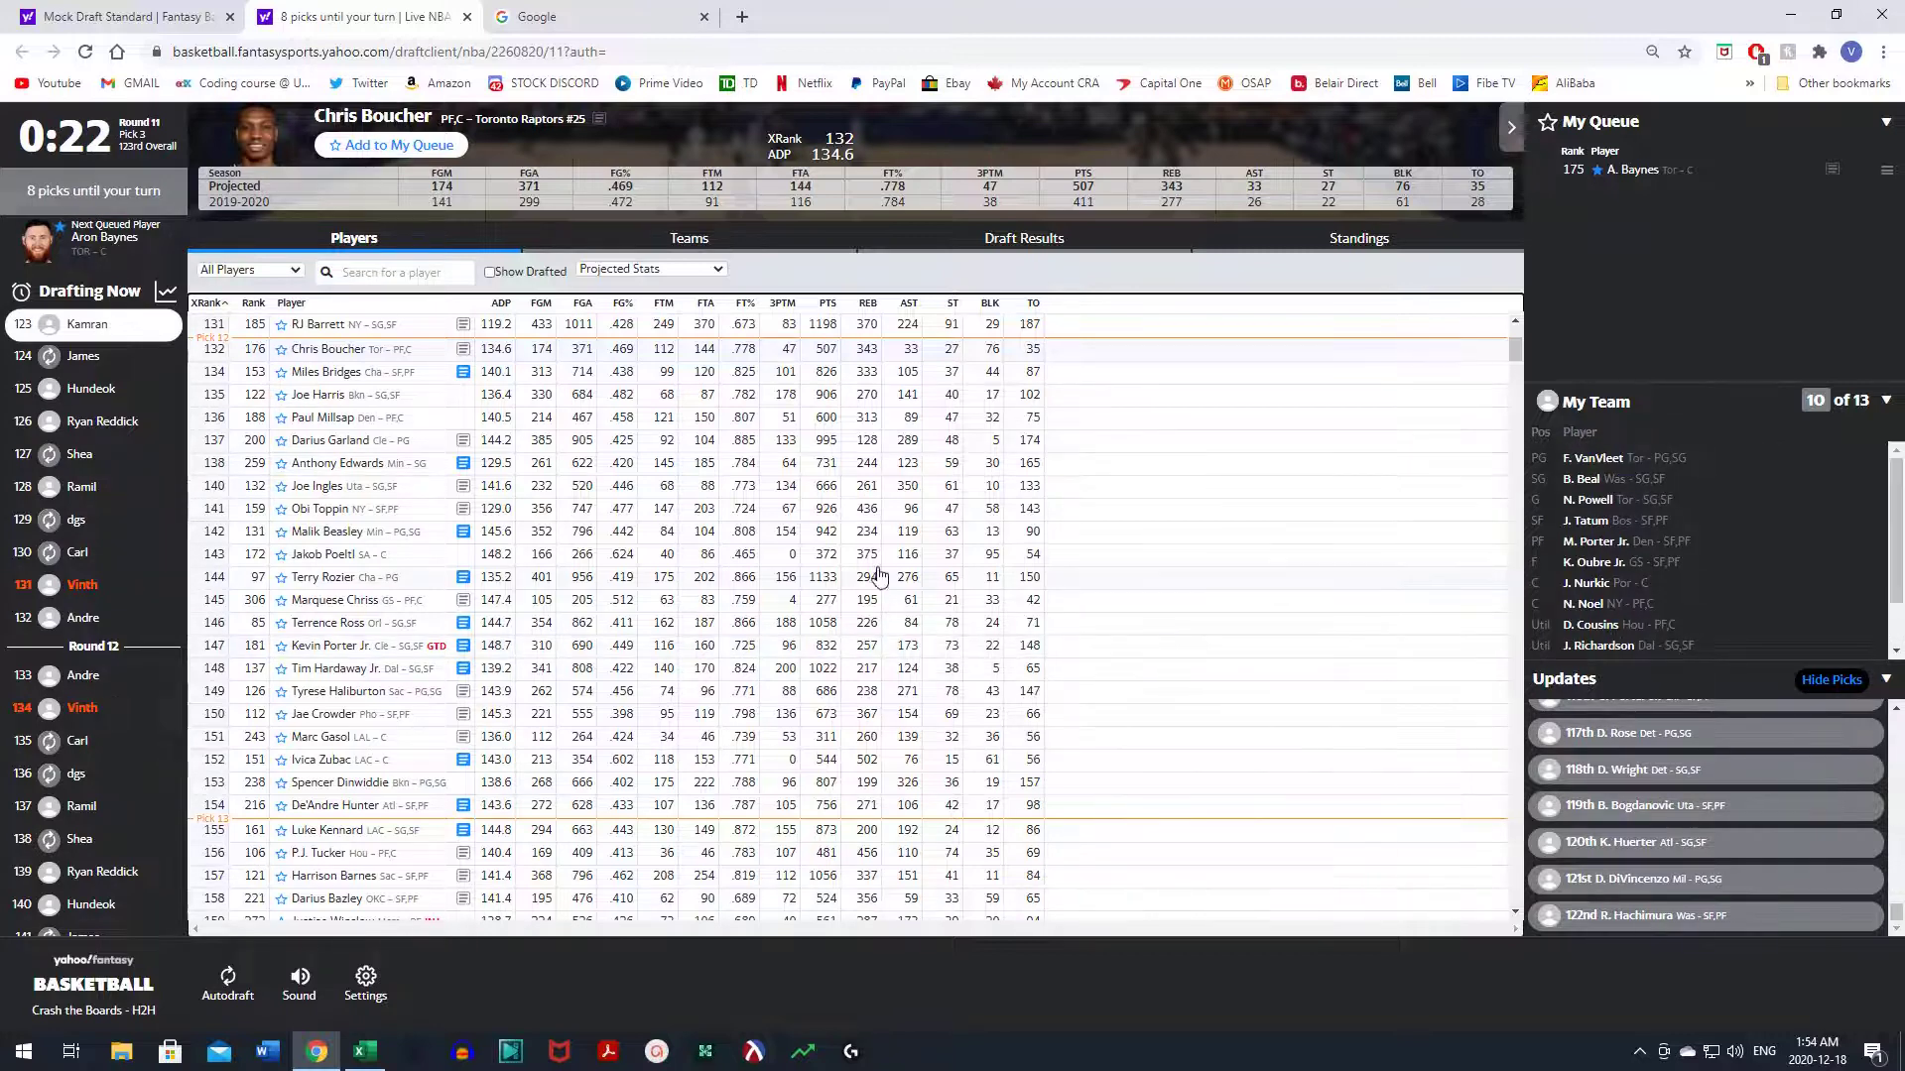
scroll(886, 575, "up", 2)
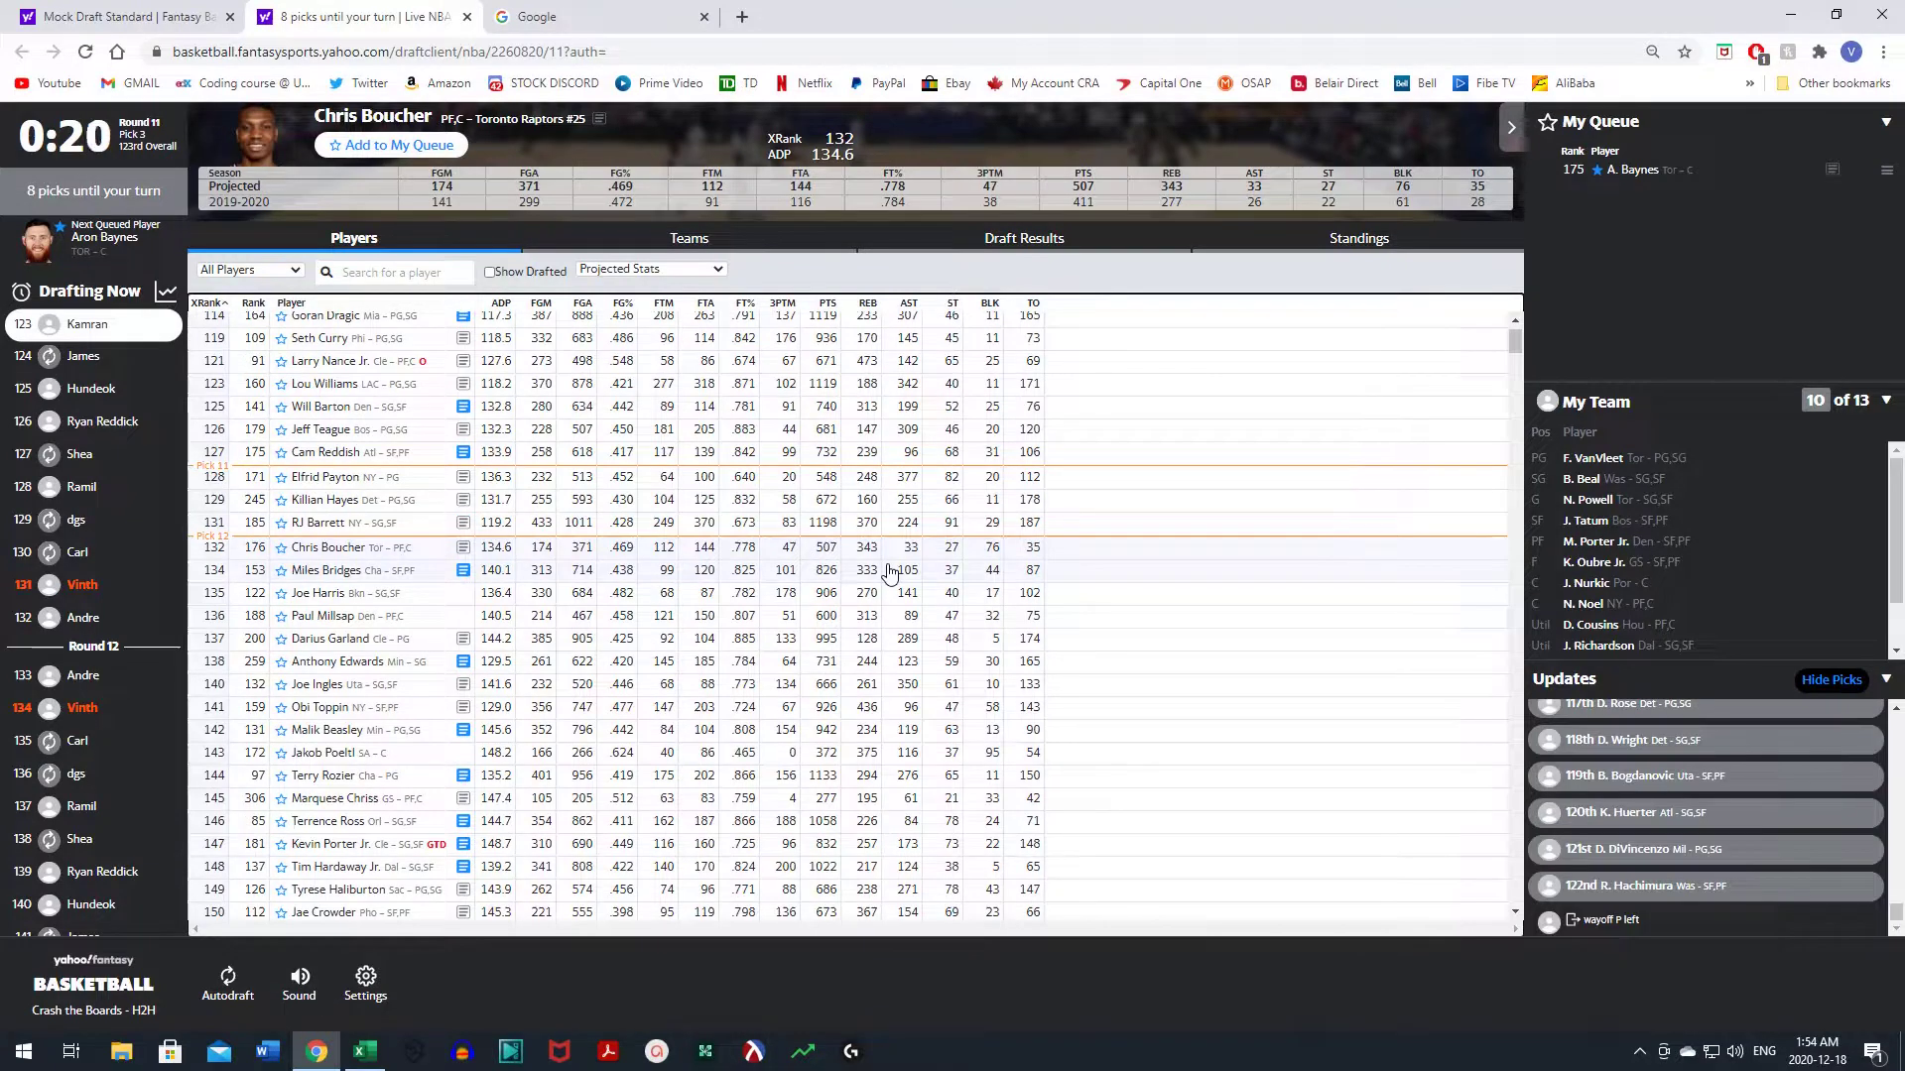
left_click(1692, 478)
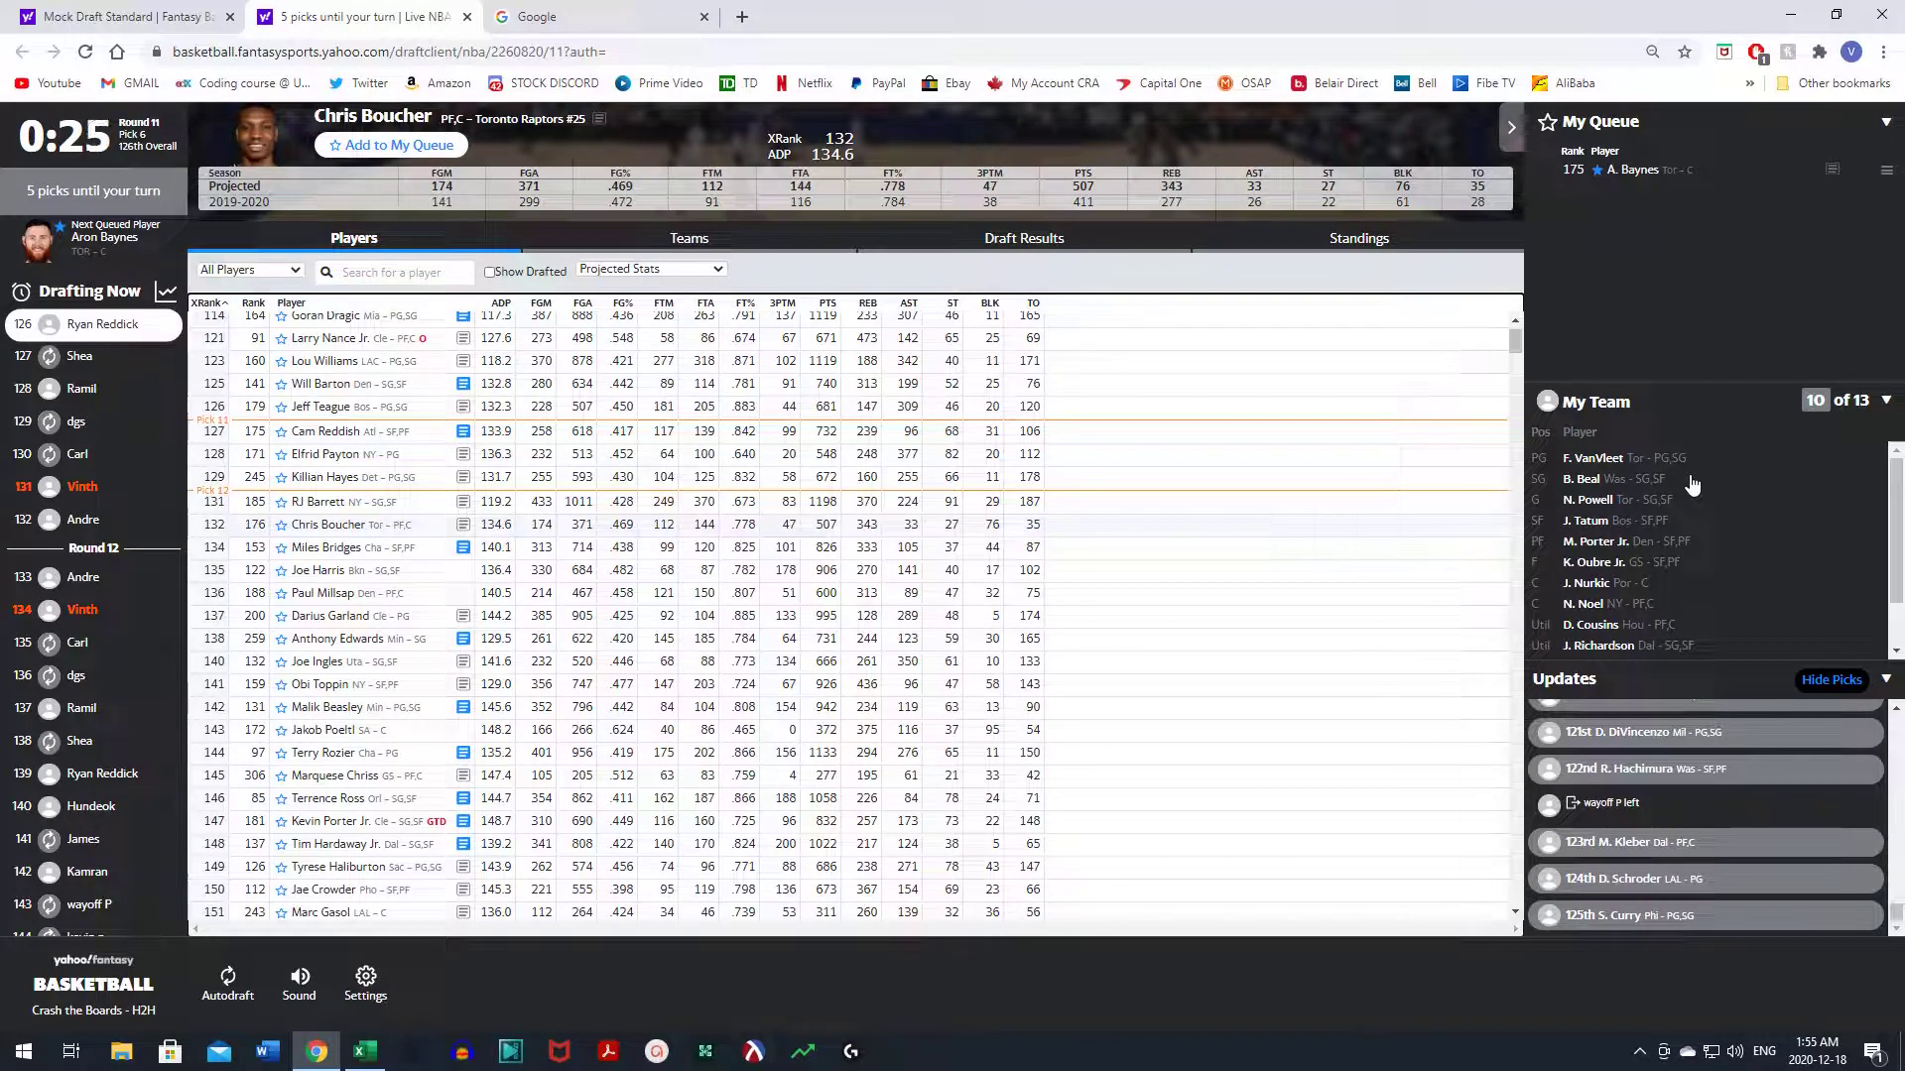
scroll(1684, 535, "down", 2)
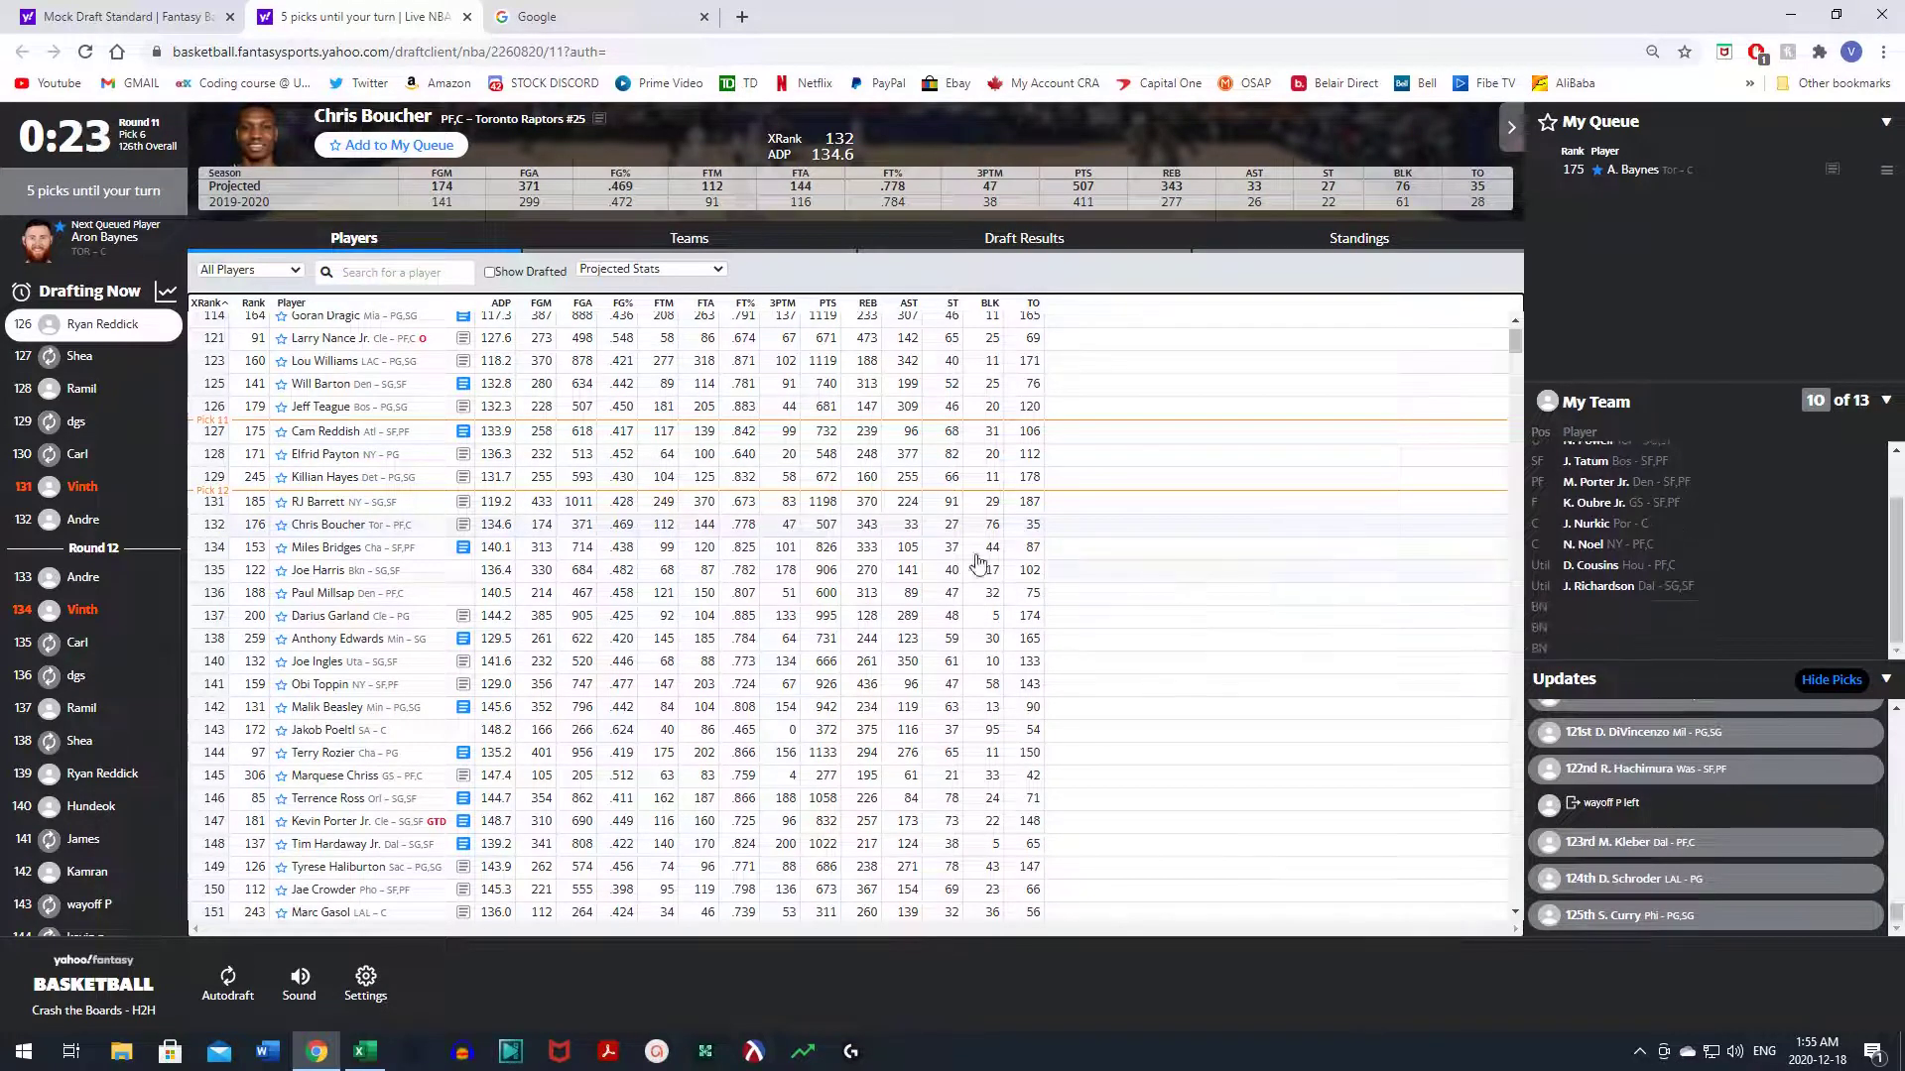
- Go through the remaining ranked players and add Darius Bazley to the queue
scroll(794, 541, "down", 1)
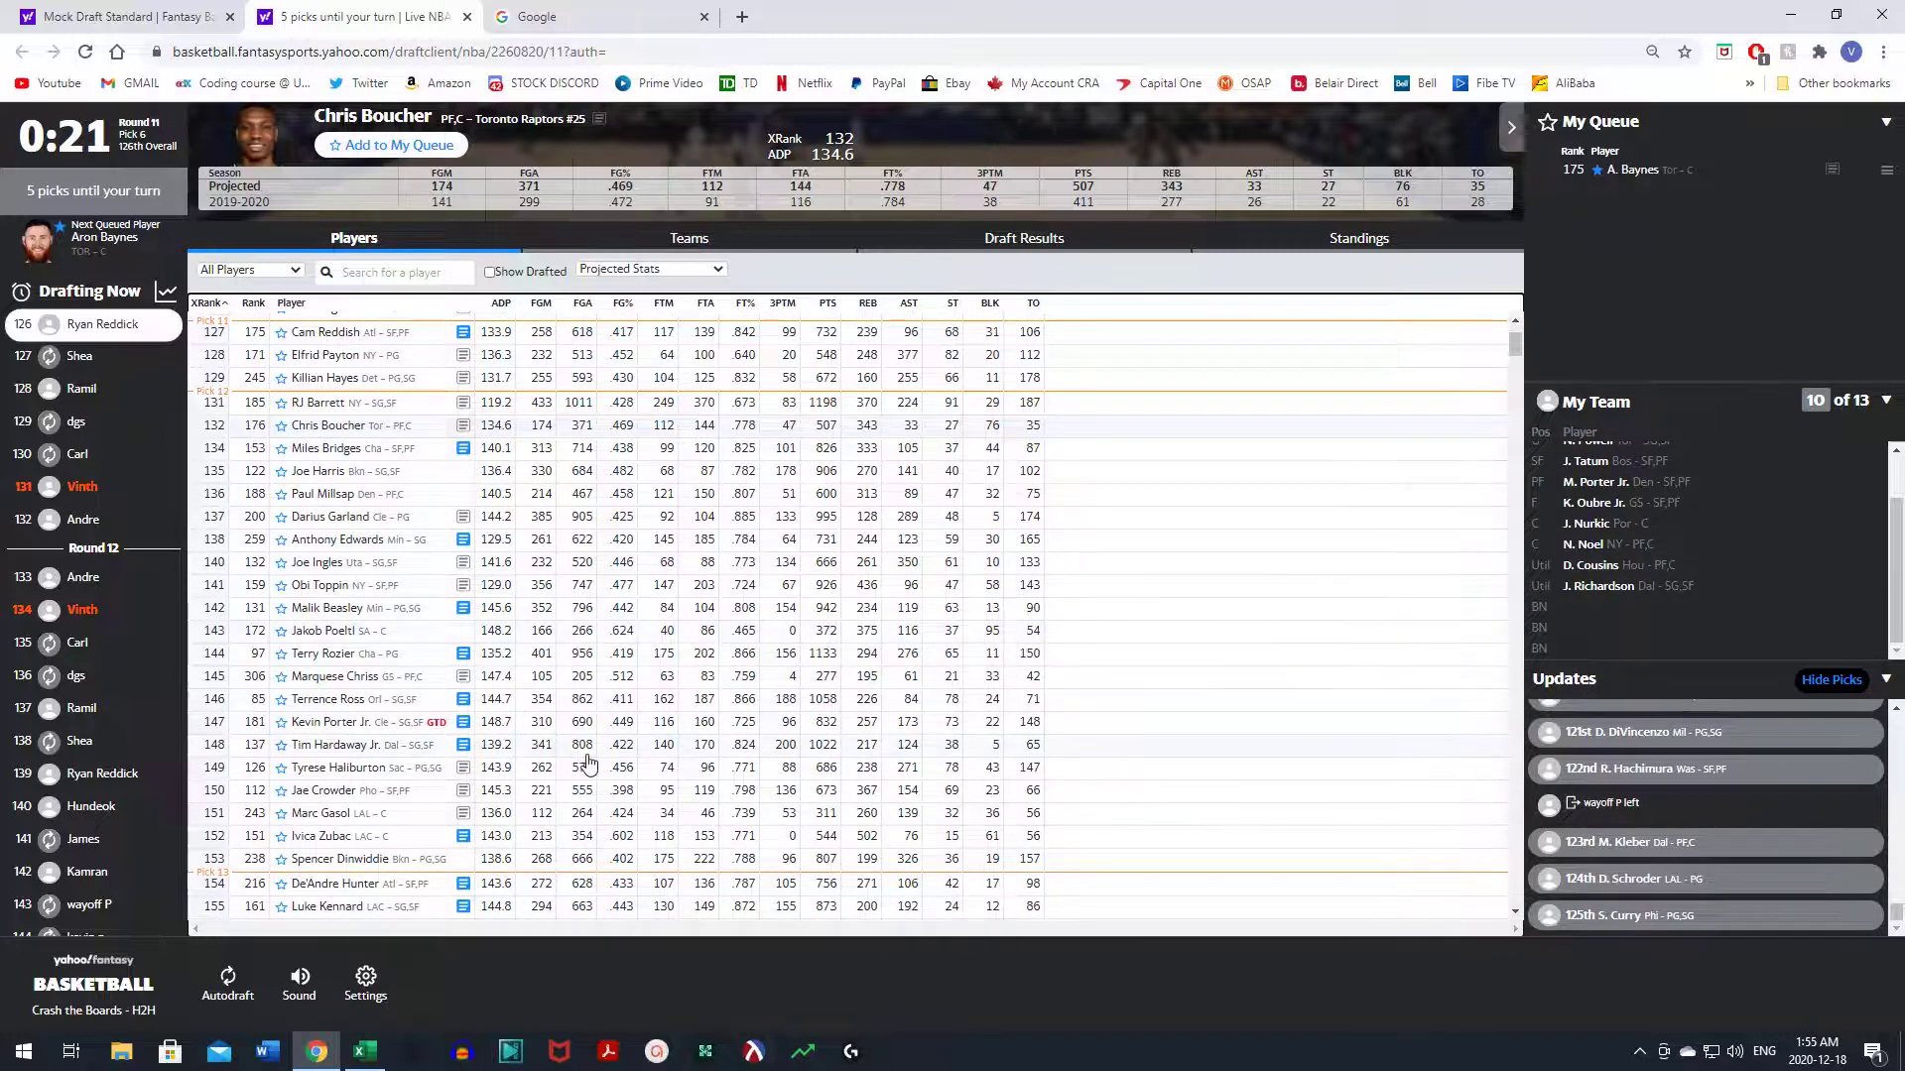
scroll(584, 695, "down", 2)
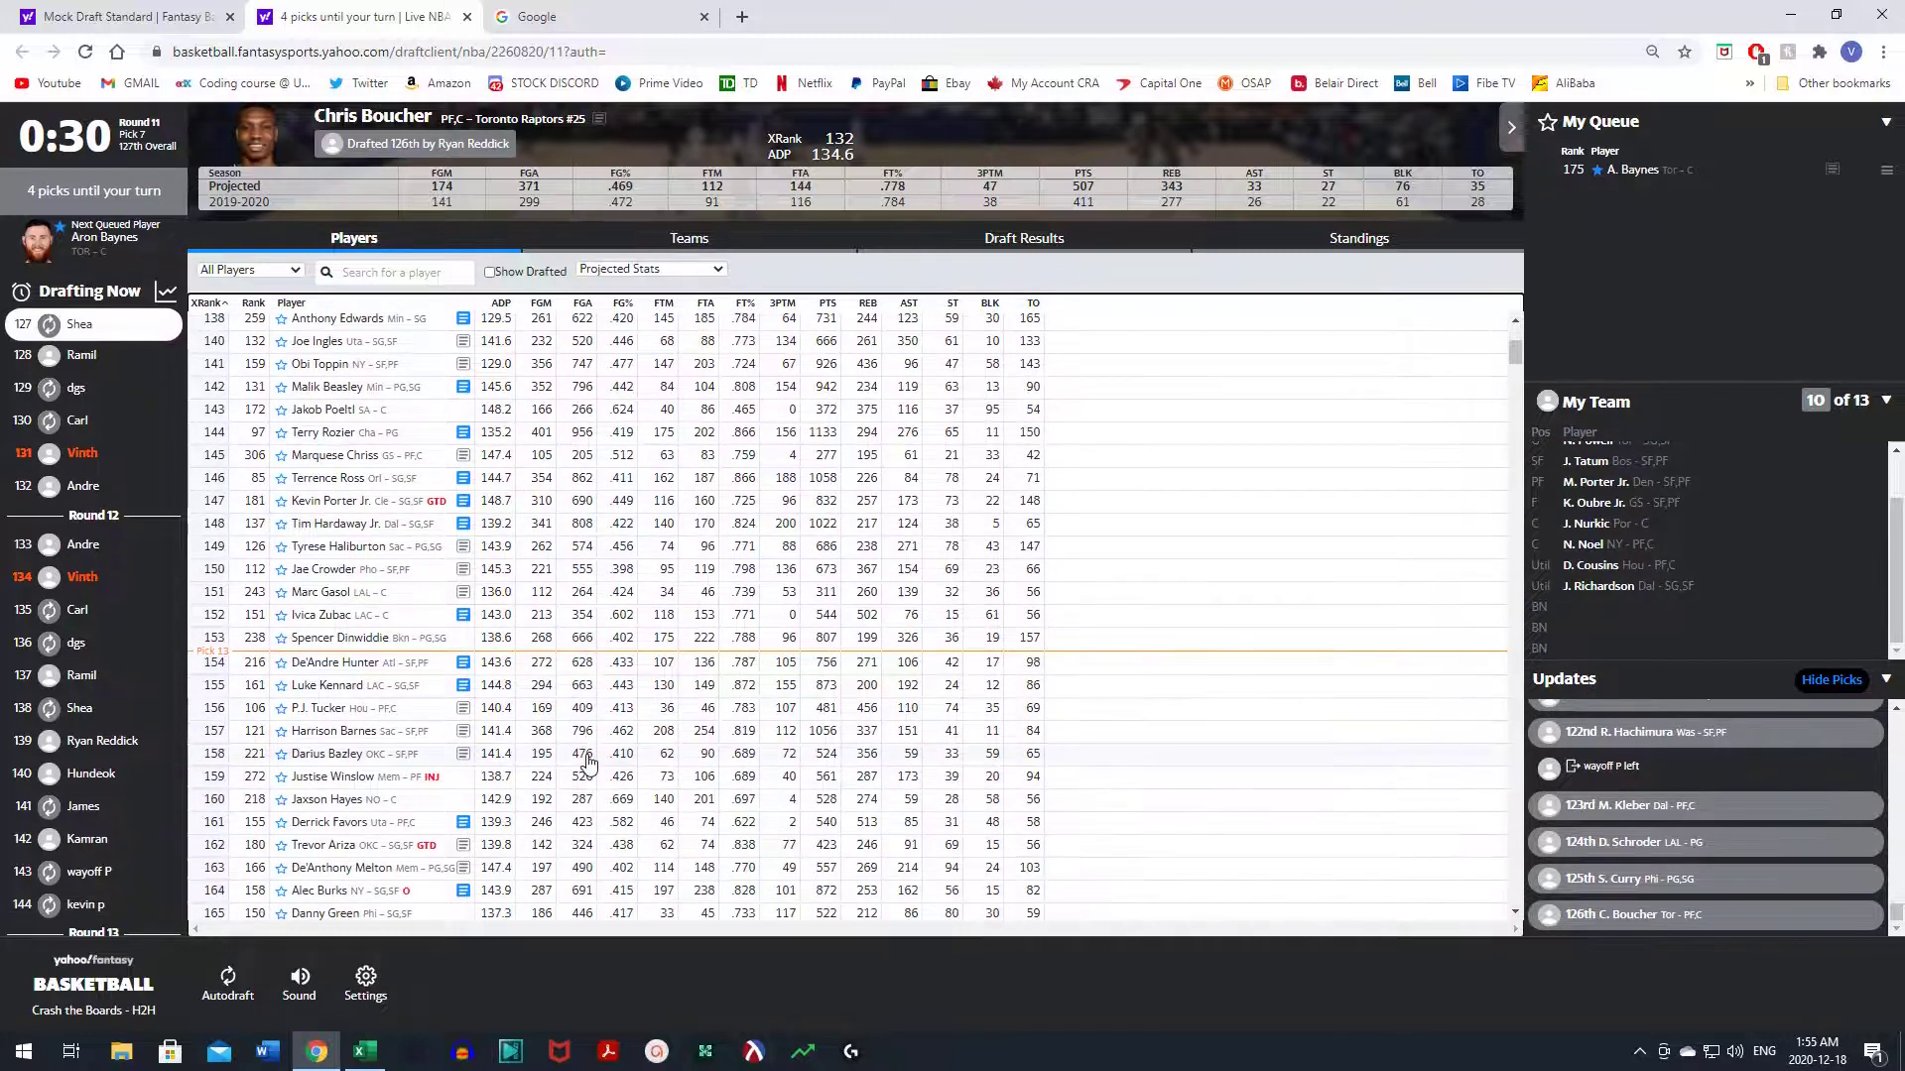
scroll(588, 762, "up", 3)
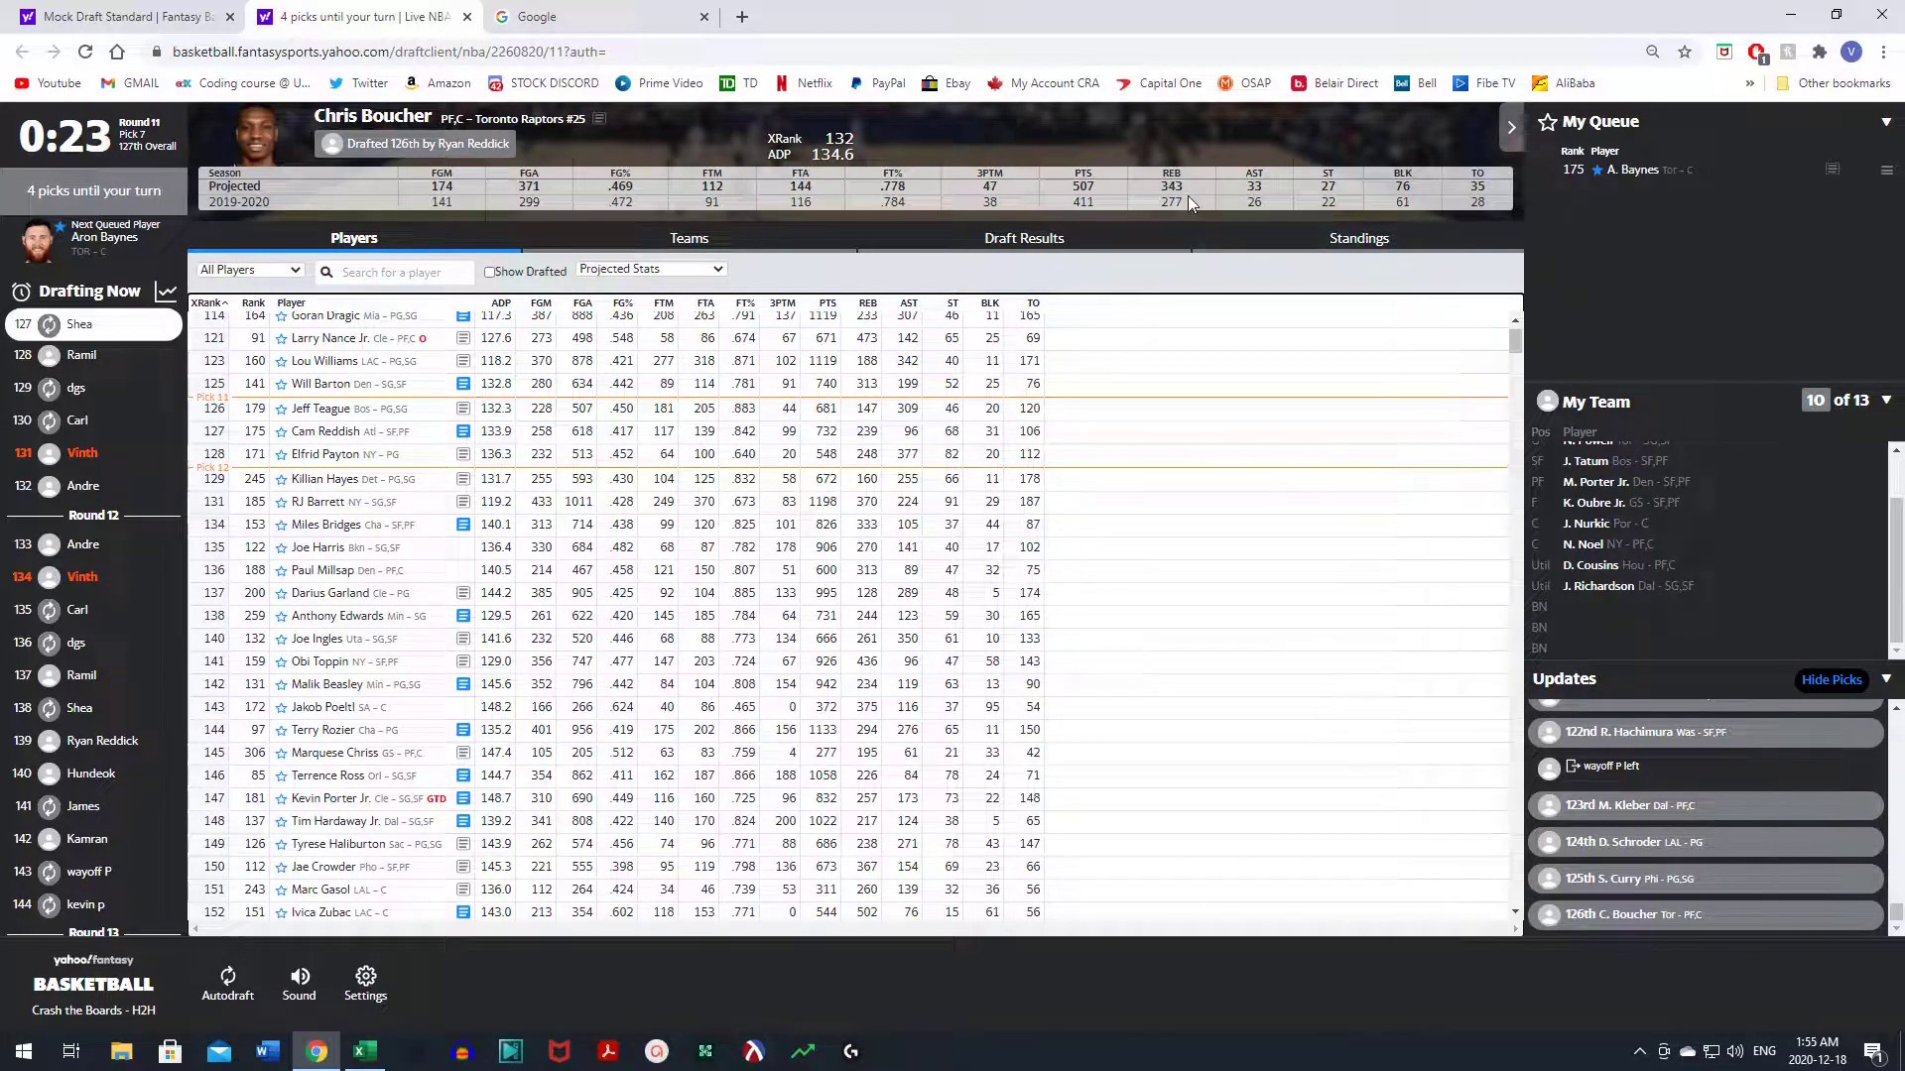
scroll(1721, 544, "up", 1)
scroll(1722, 545, "down", 1)
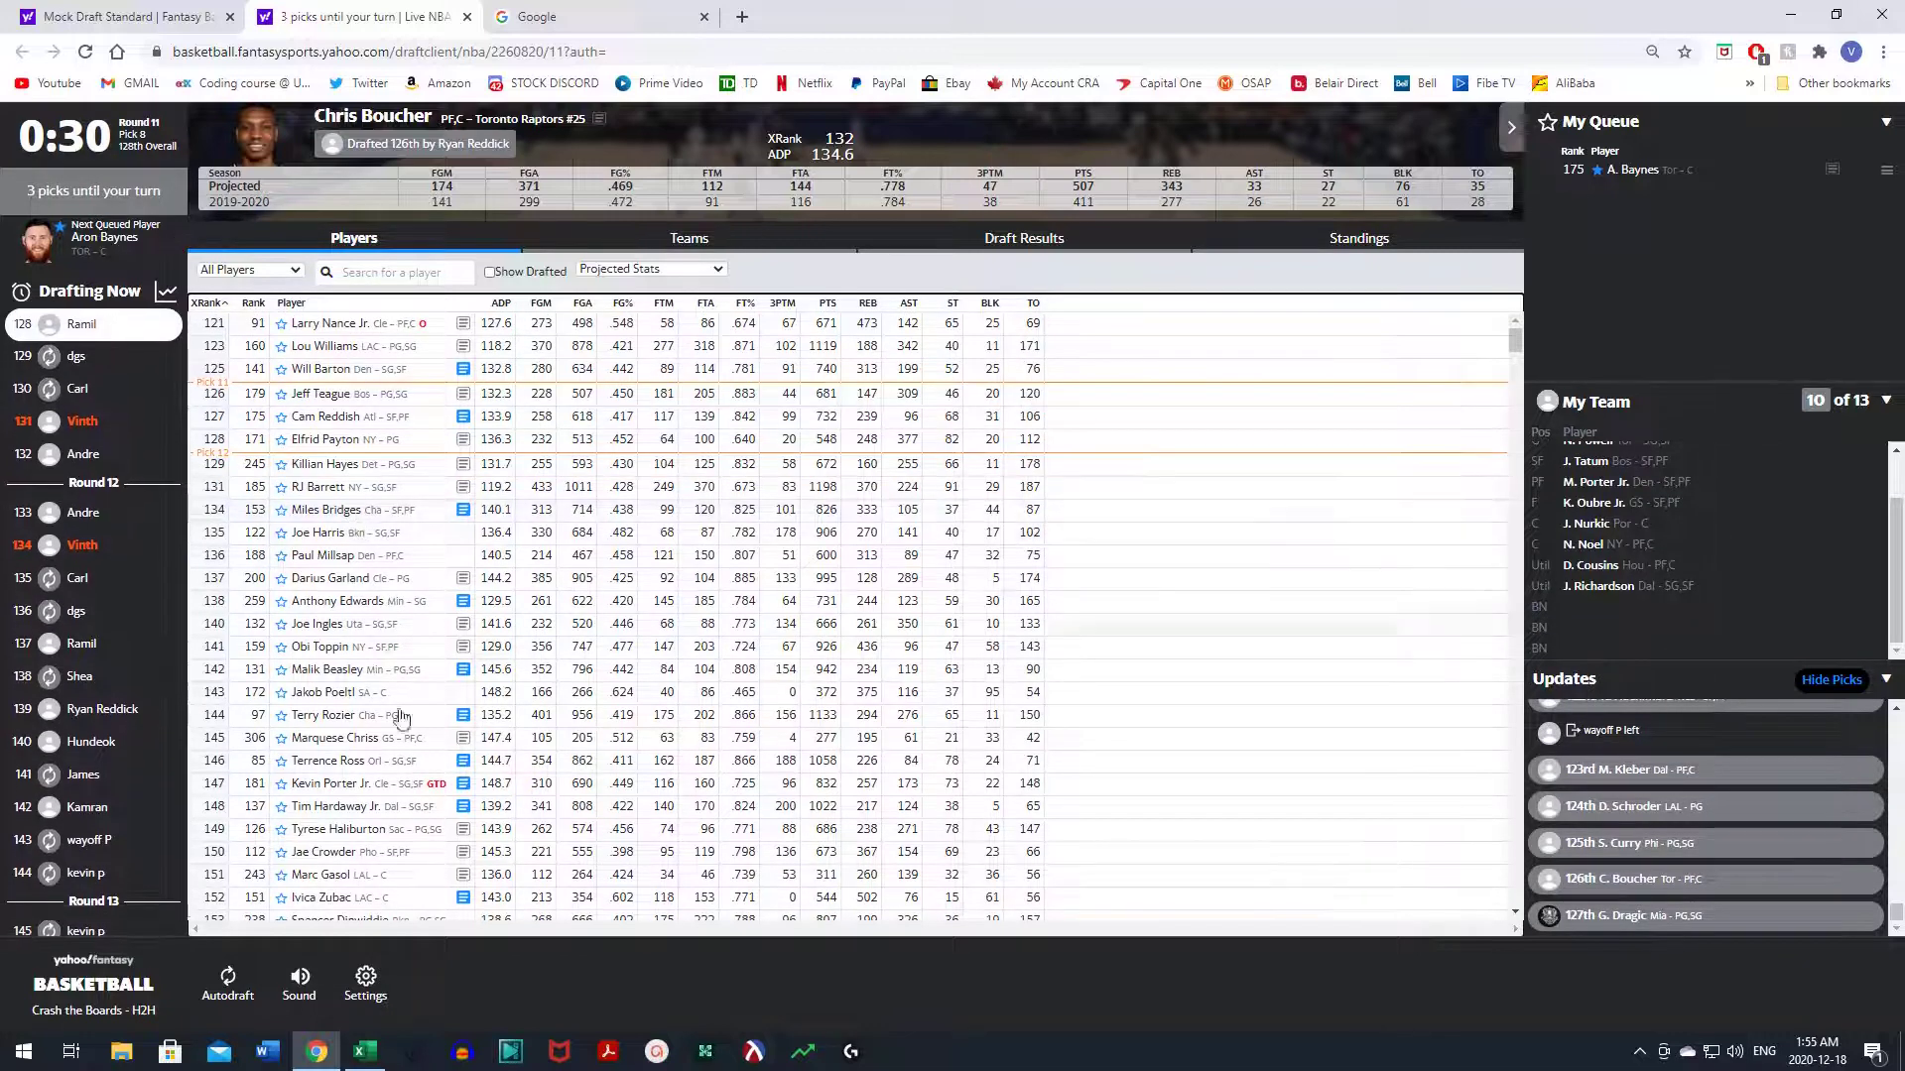
scroll(436, 684, "down", 1)
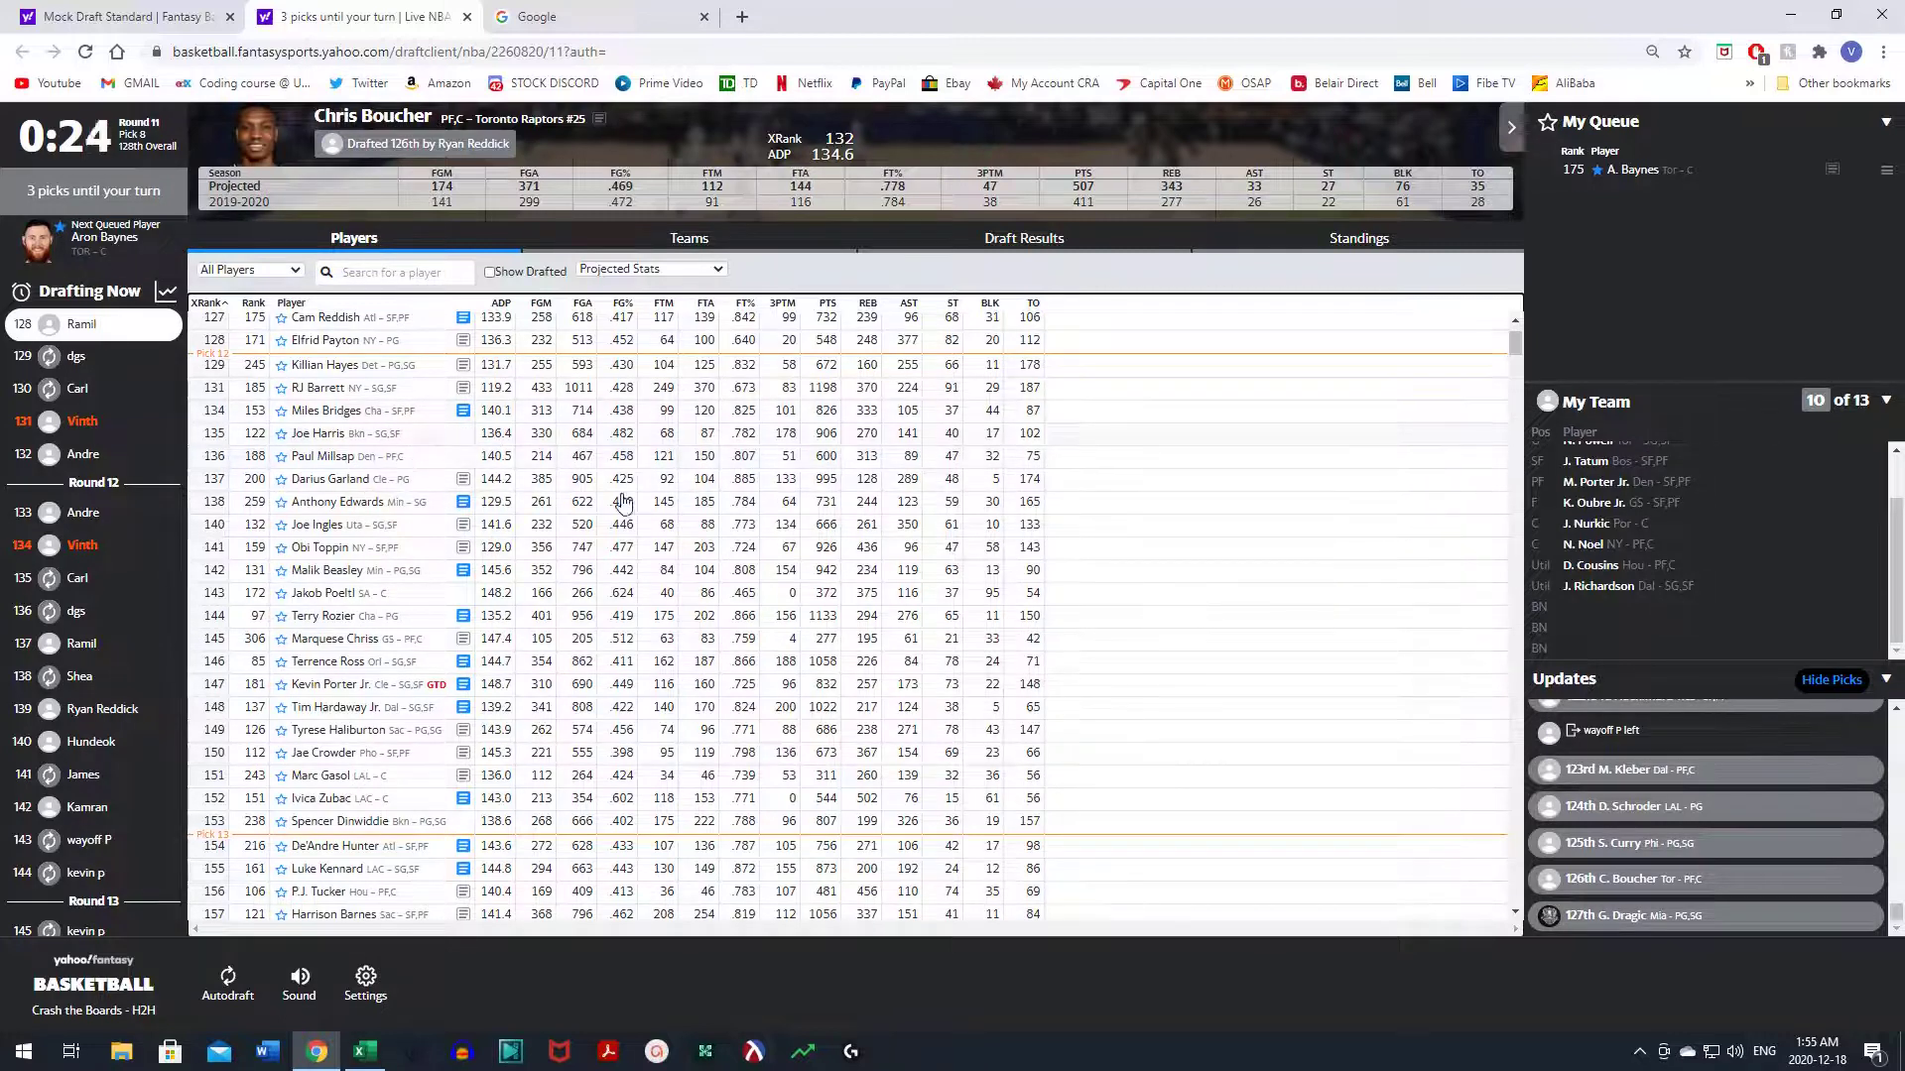
scroll(529, 623, "down", 2)
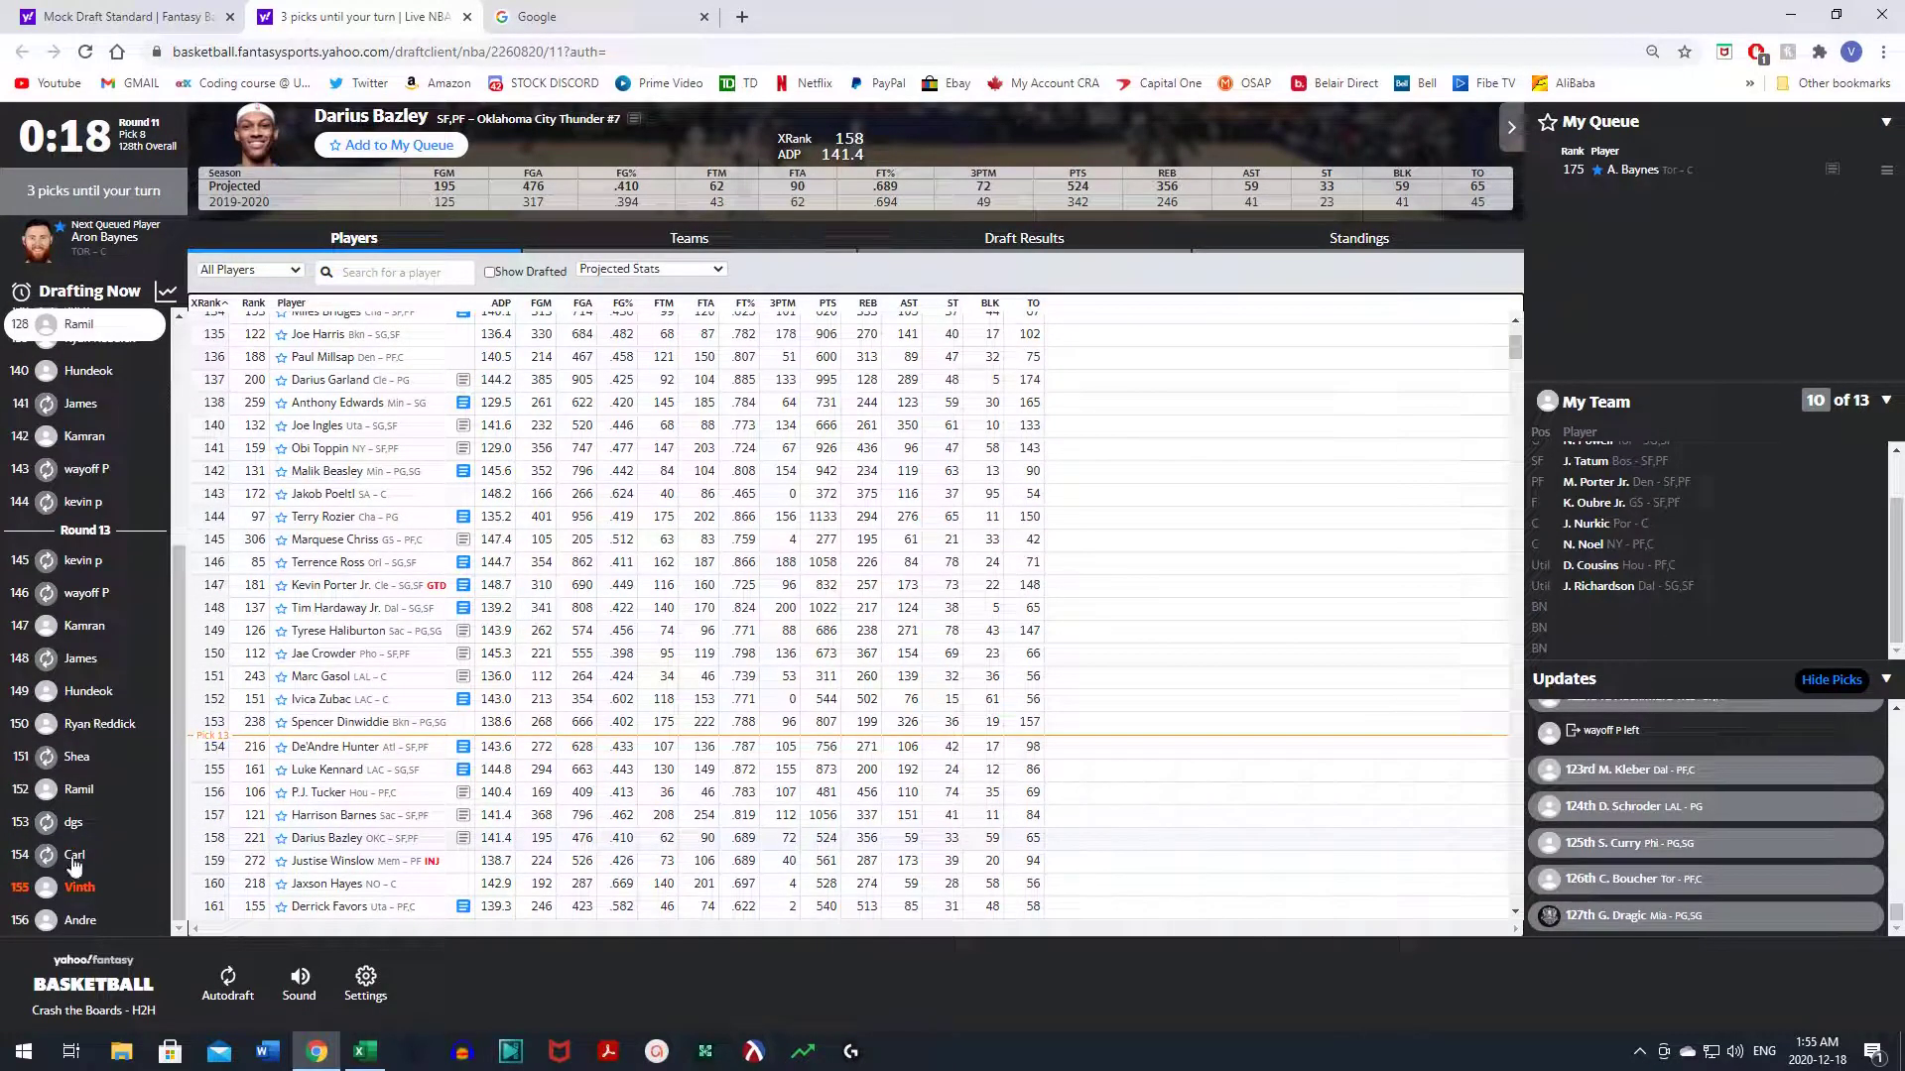
left_click(397, 148)
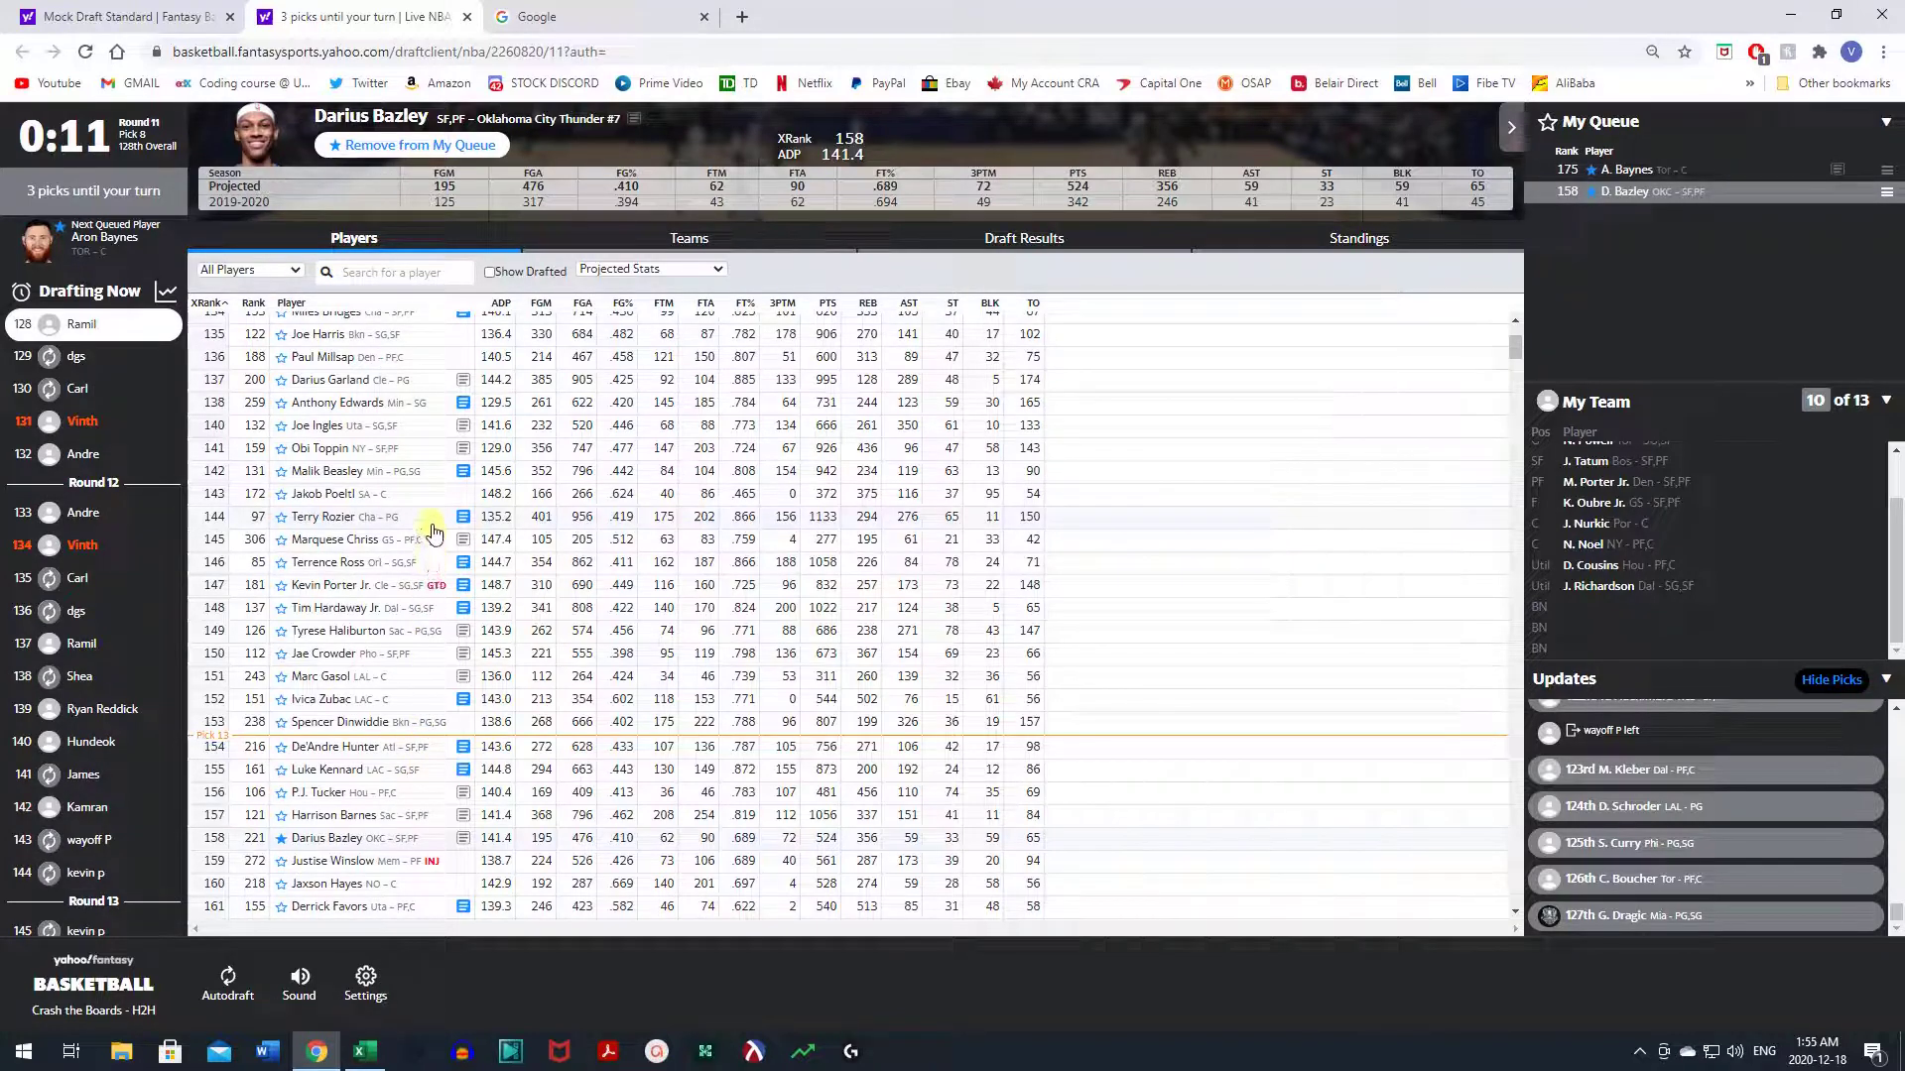
- Check Joe Harris's projected stats against the other remaining players and draft Aron Baynes with the round 11 pick
scroll(433, 533, "up", 2)
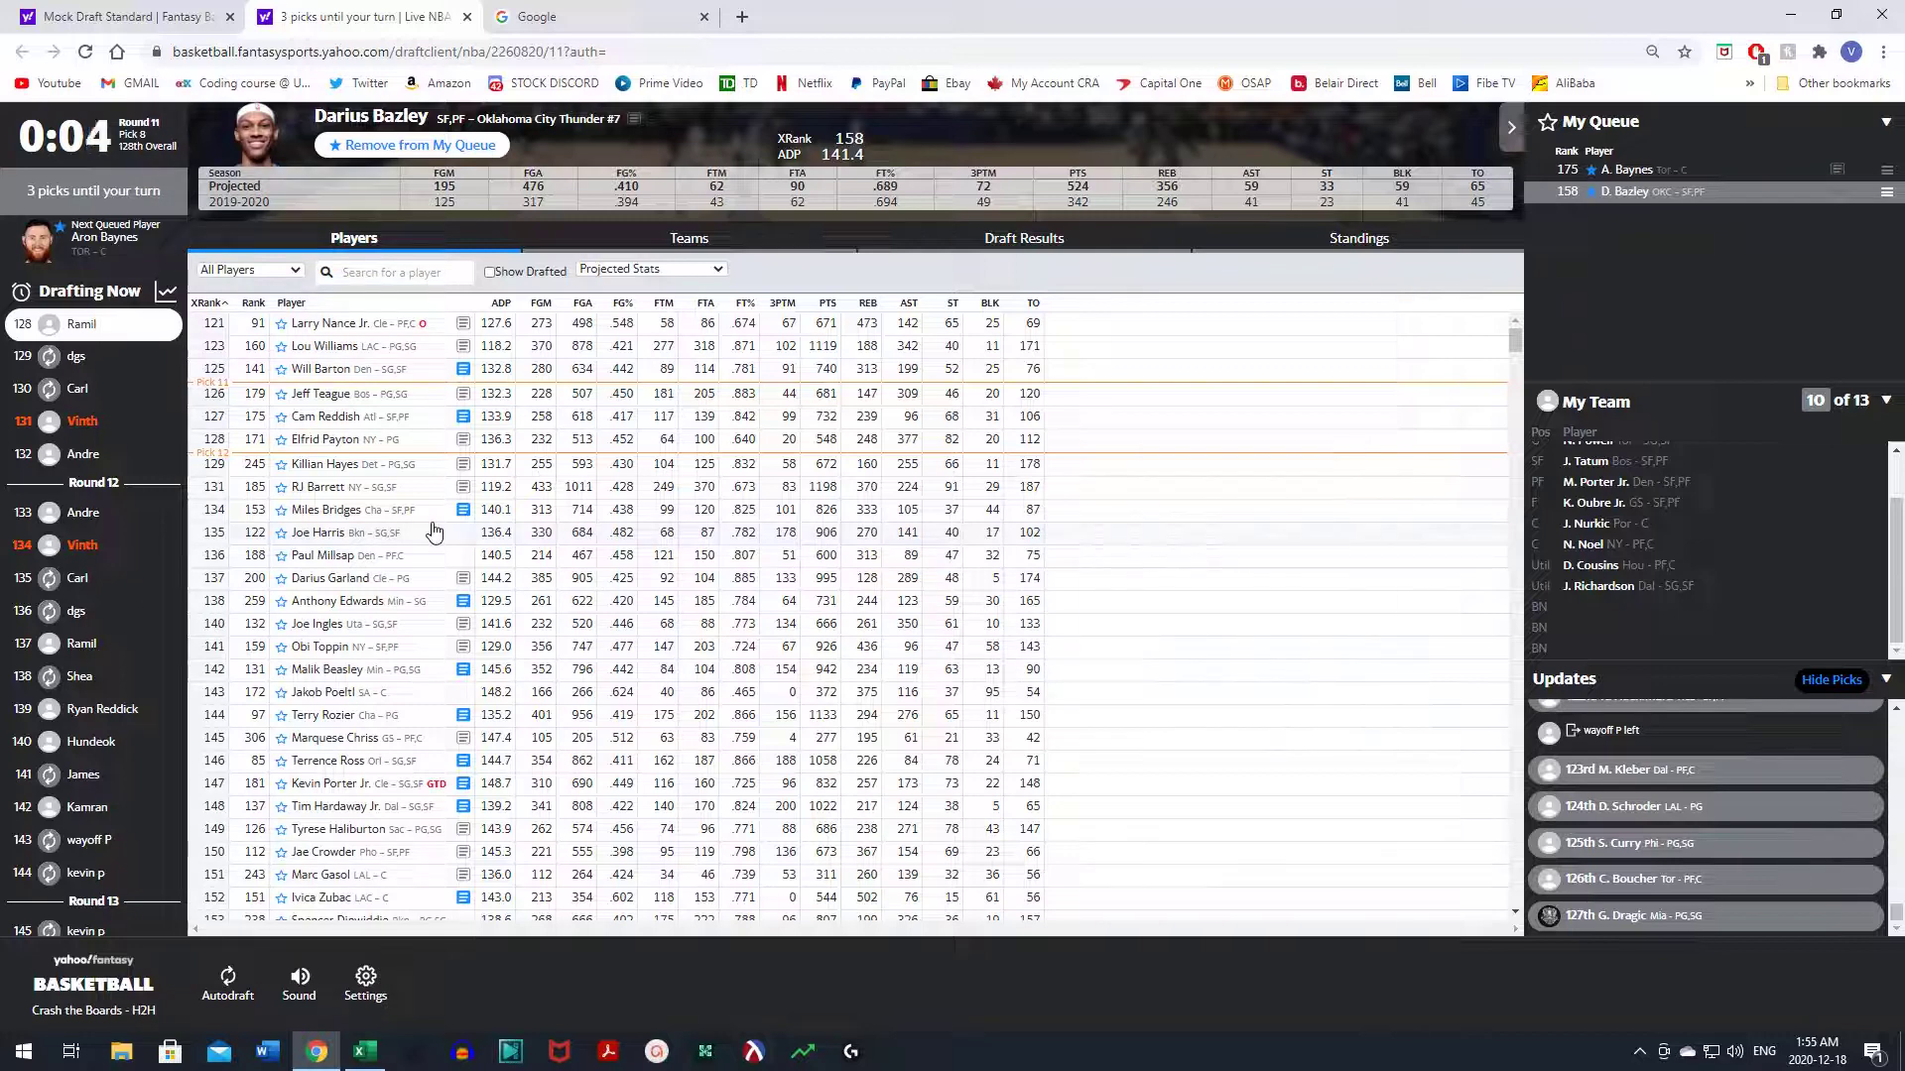
left_click(402, 533)
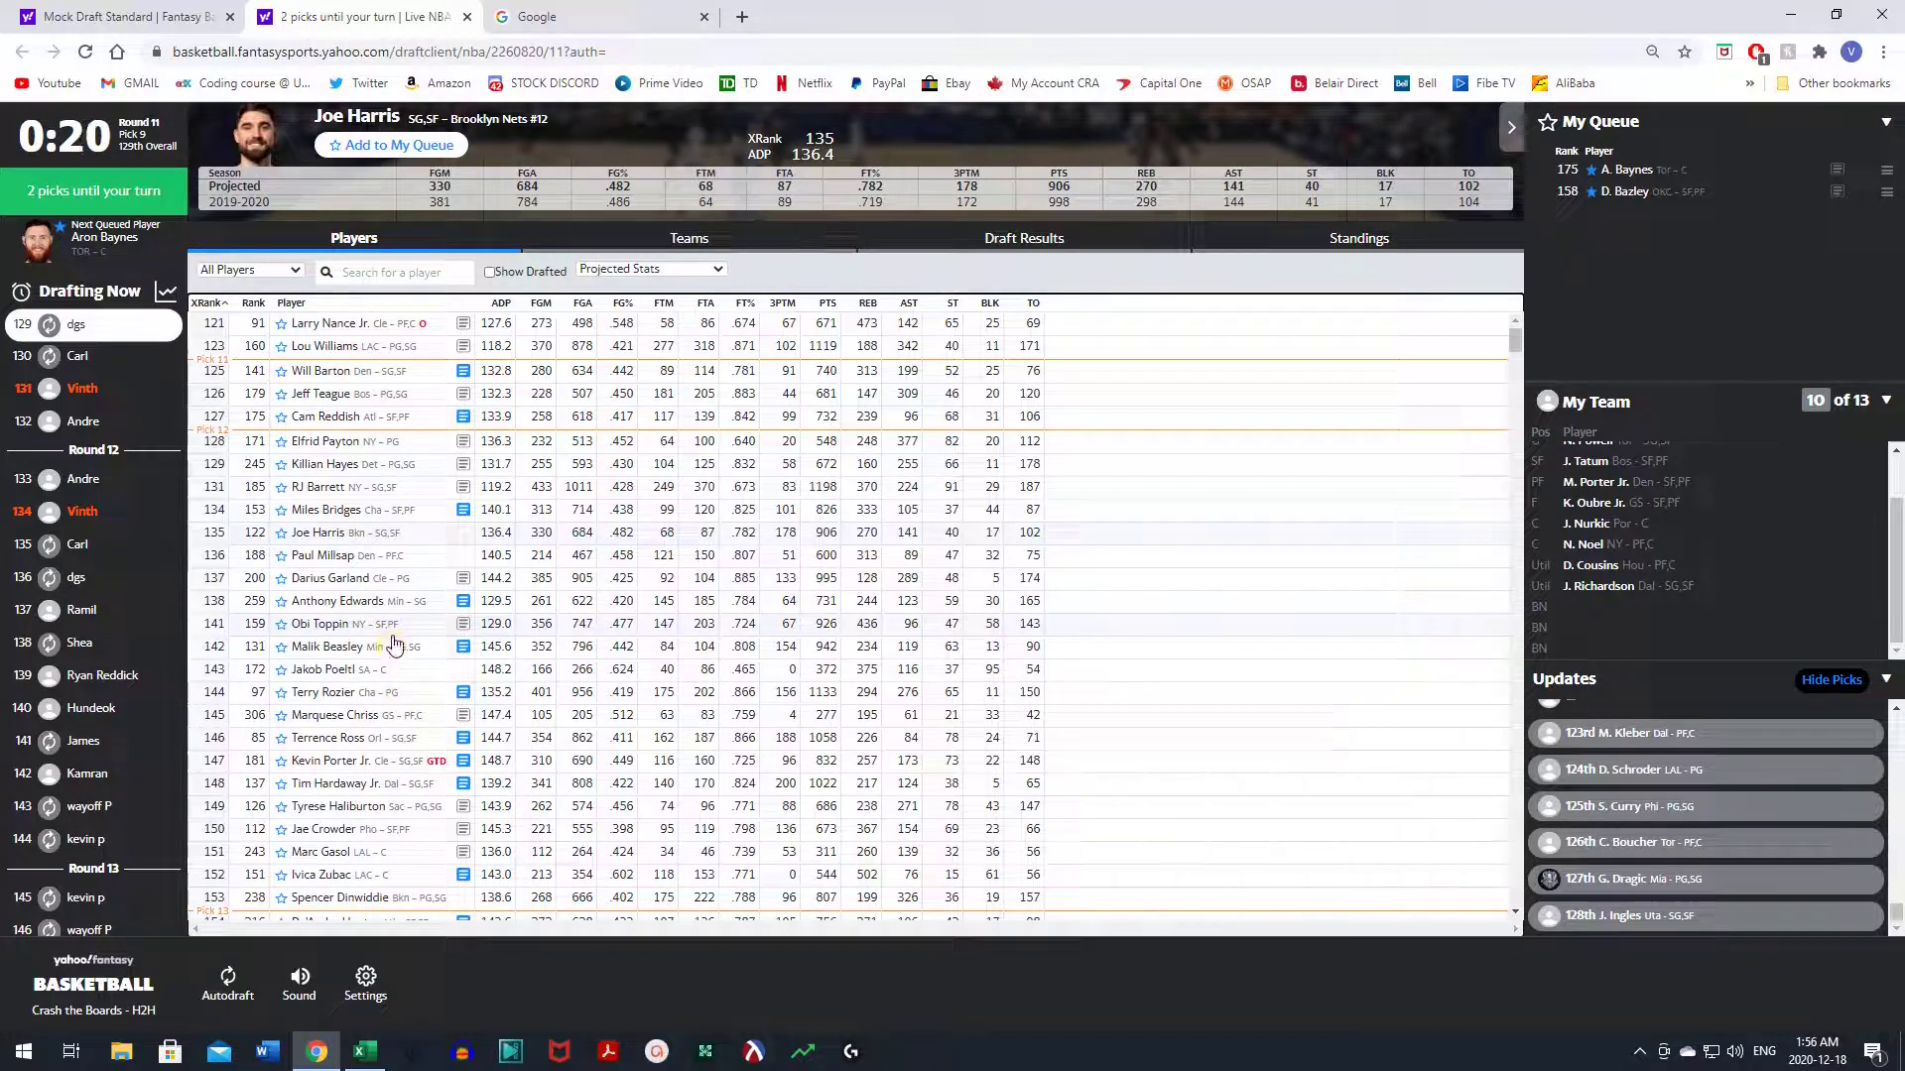
scroll(395, 644, "down", 3)
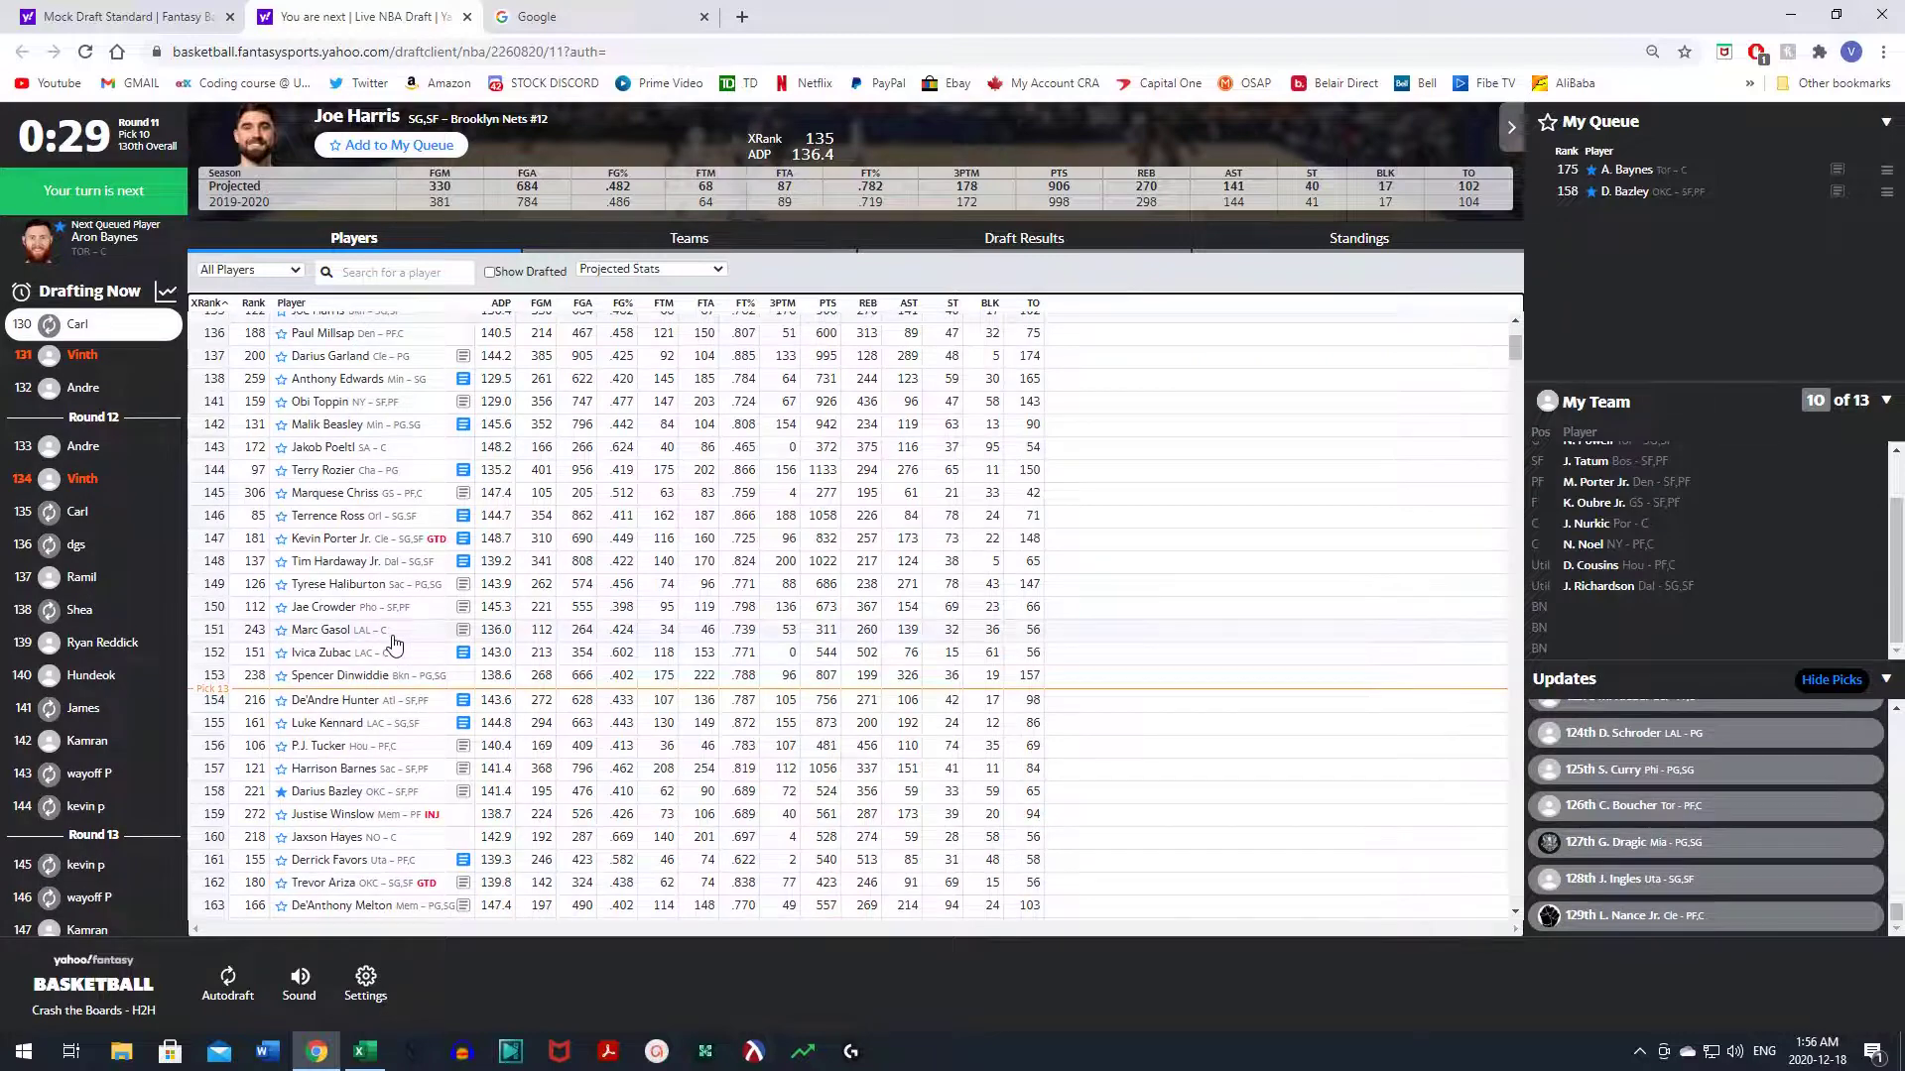
scroll(395, 645, "down", 1)
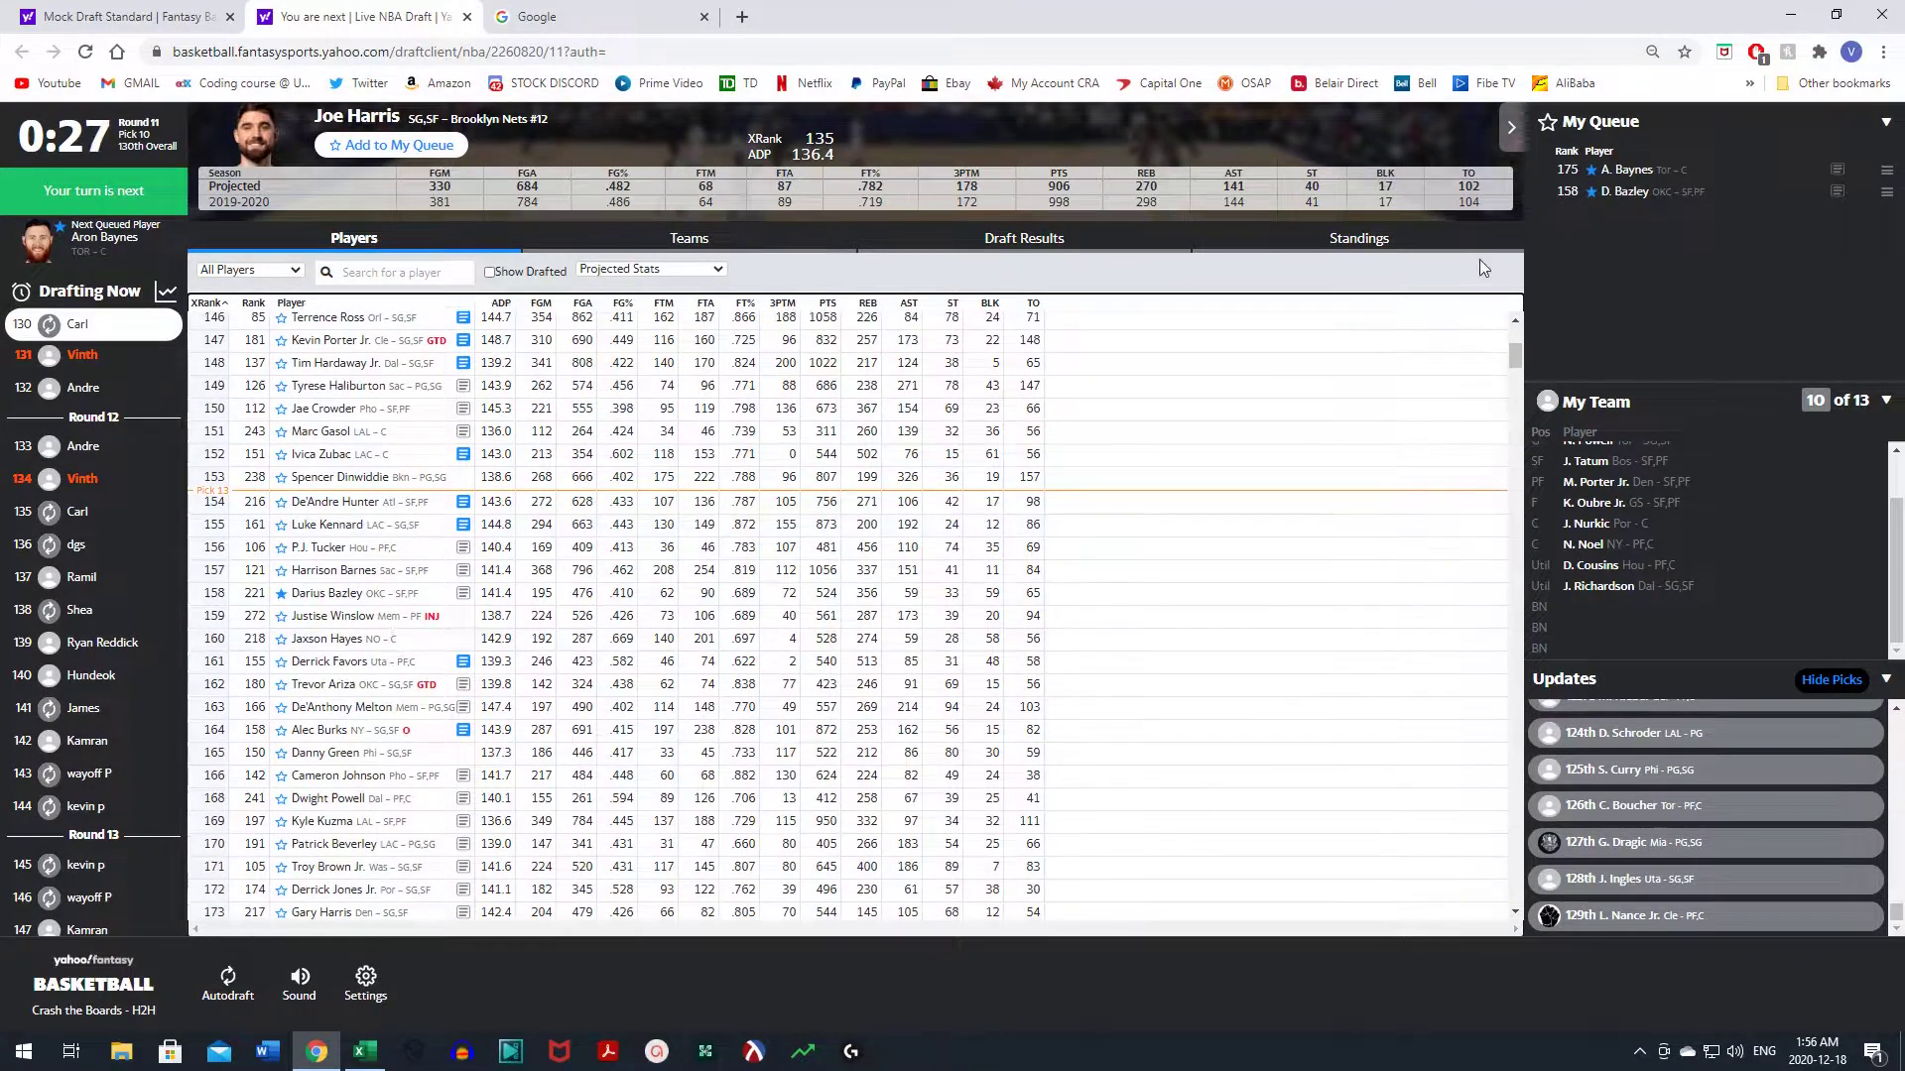
scroll(459, 808, "up", 4)
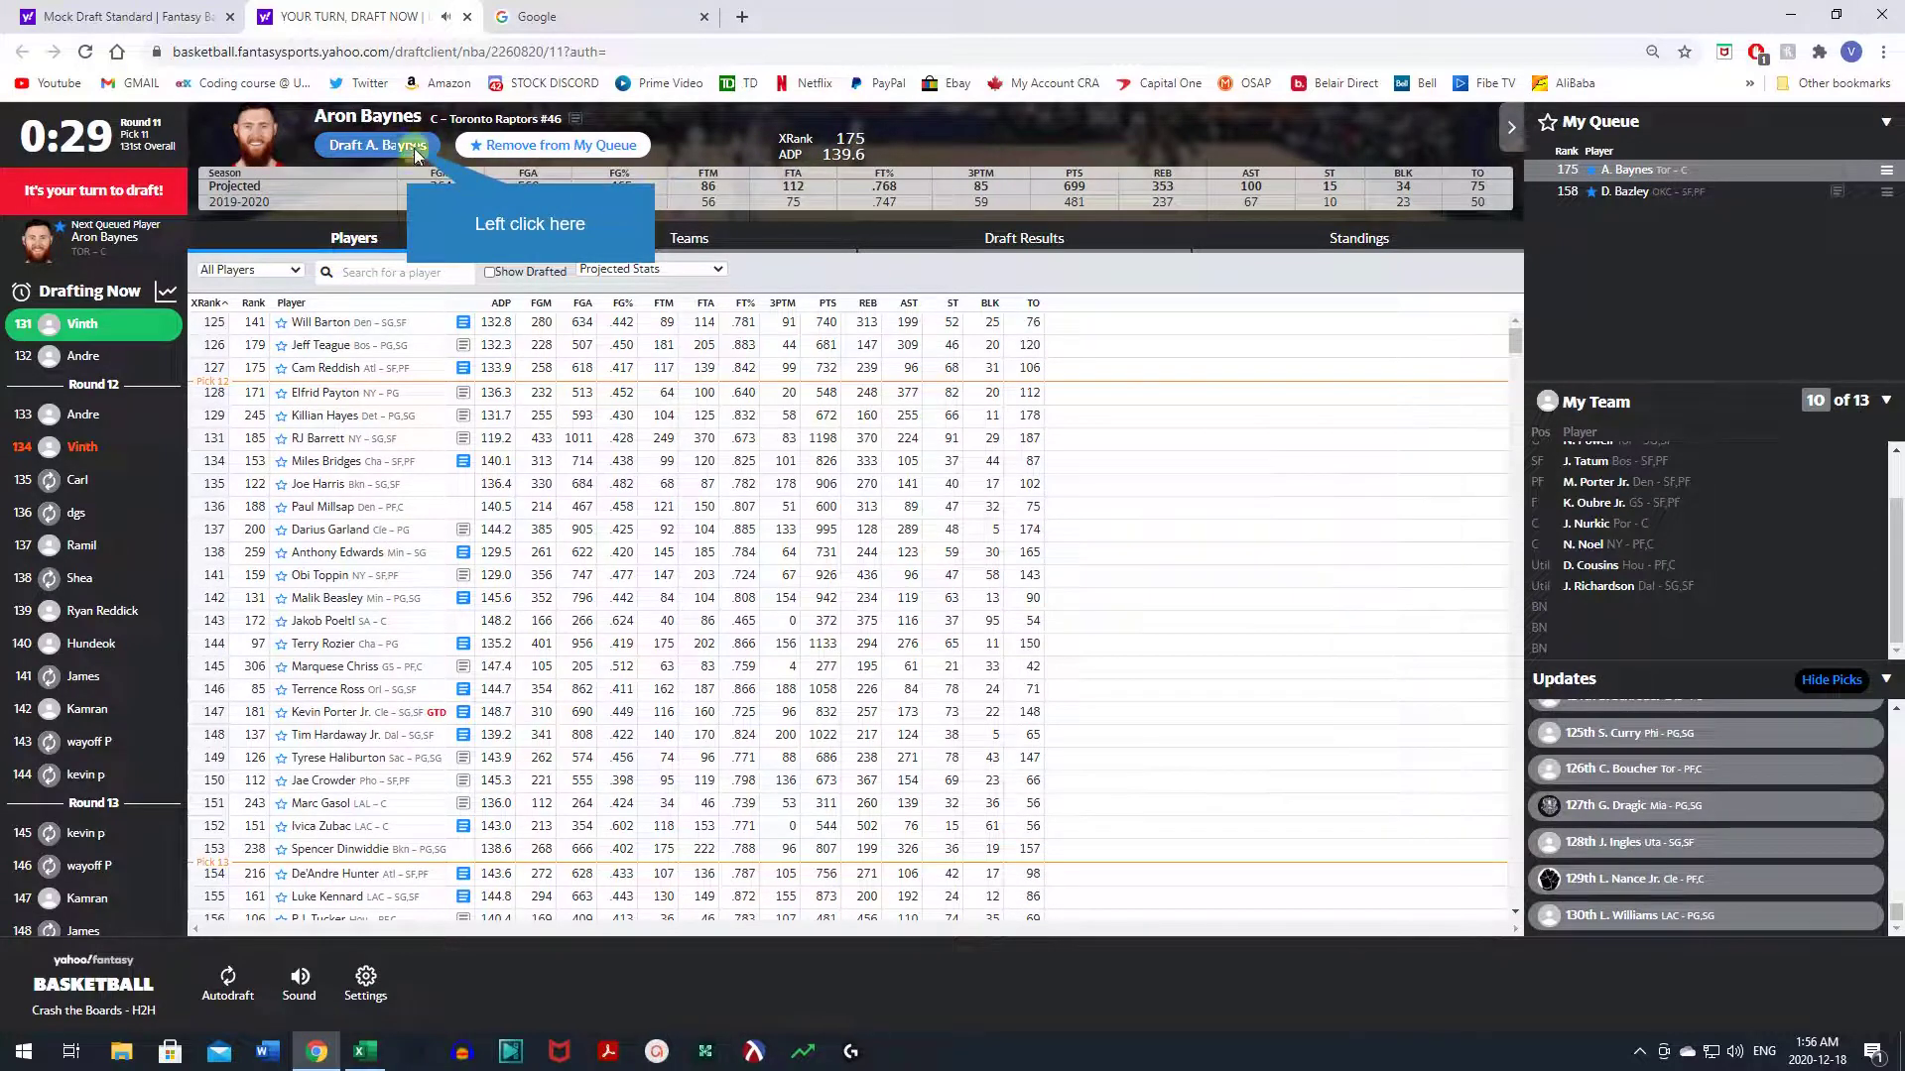
left_click(408, 147)
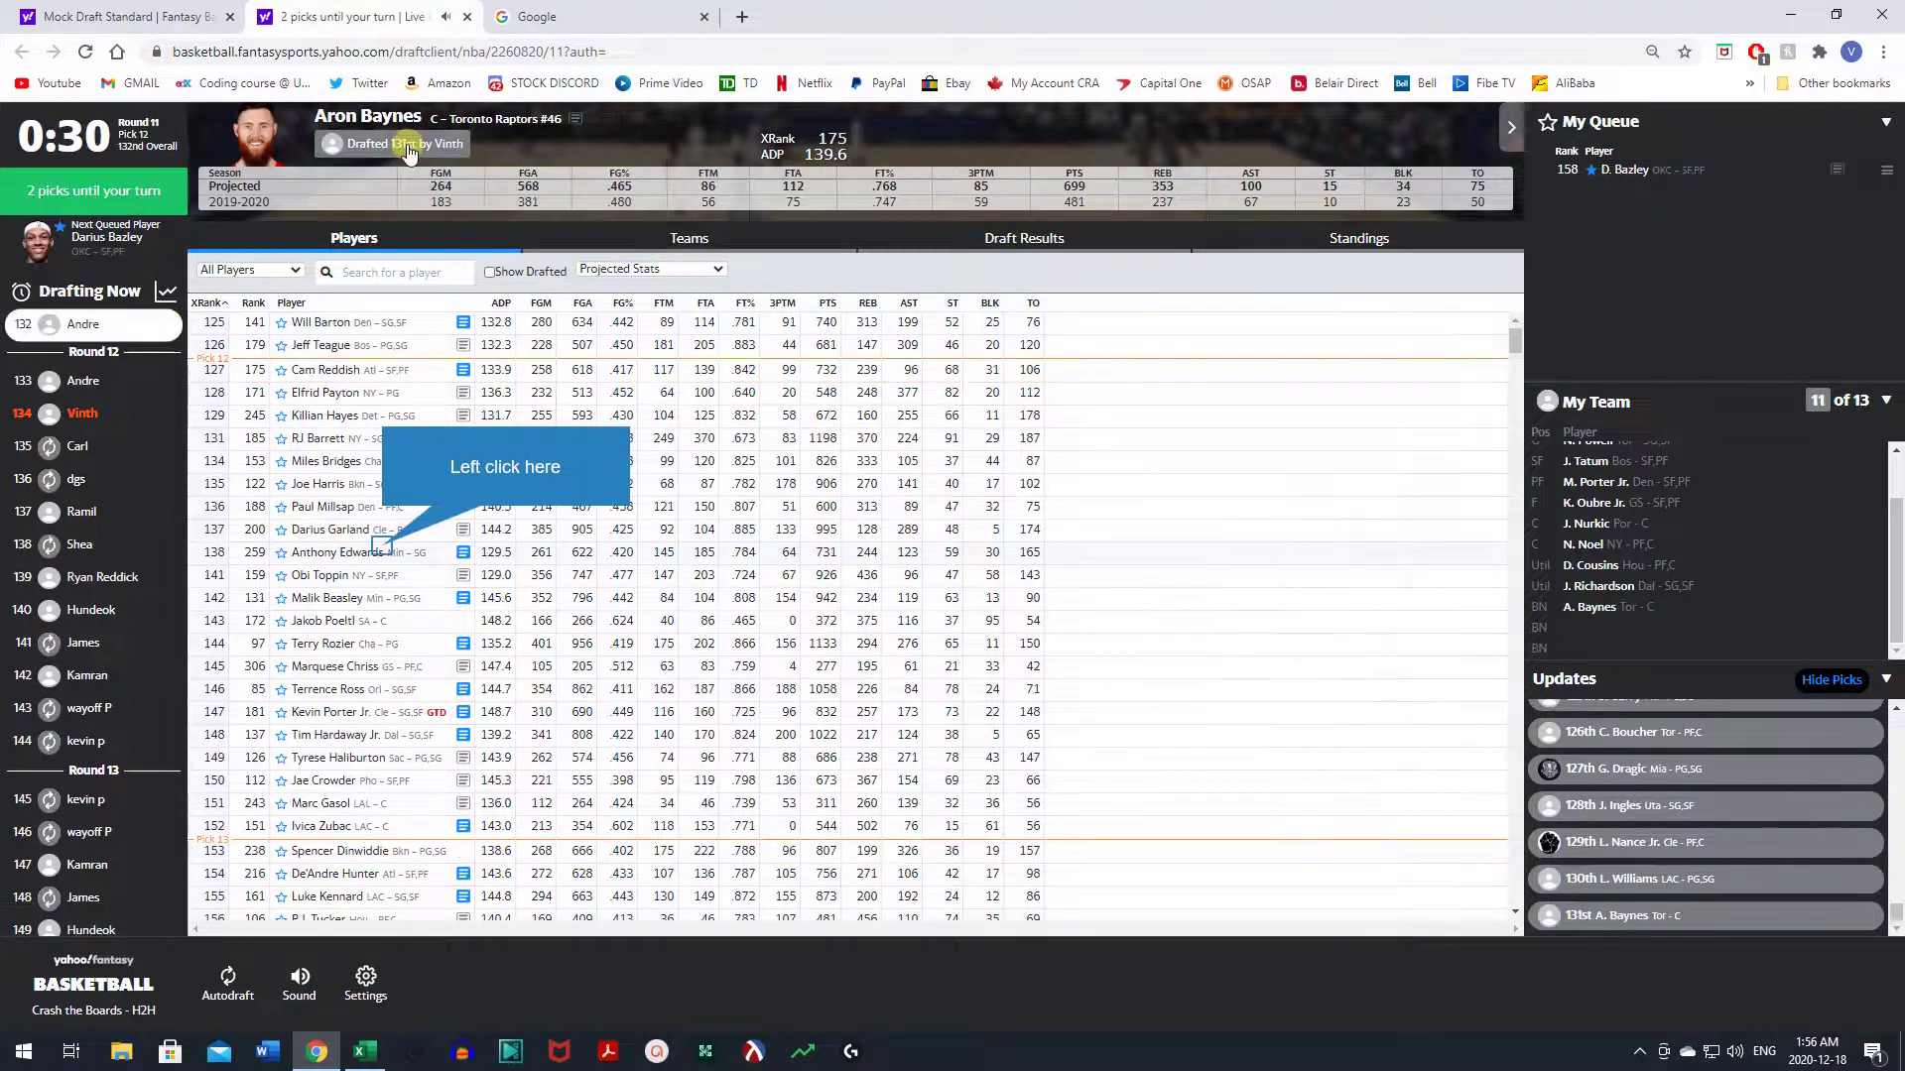
- View Anthony Edwards's projected stats, go through the remaining ranked players and add Malik Beasley to the queue
left_click(384, 552)
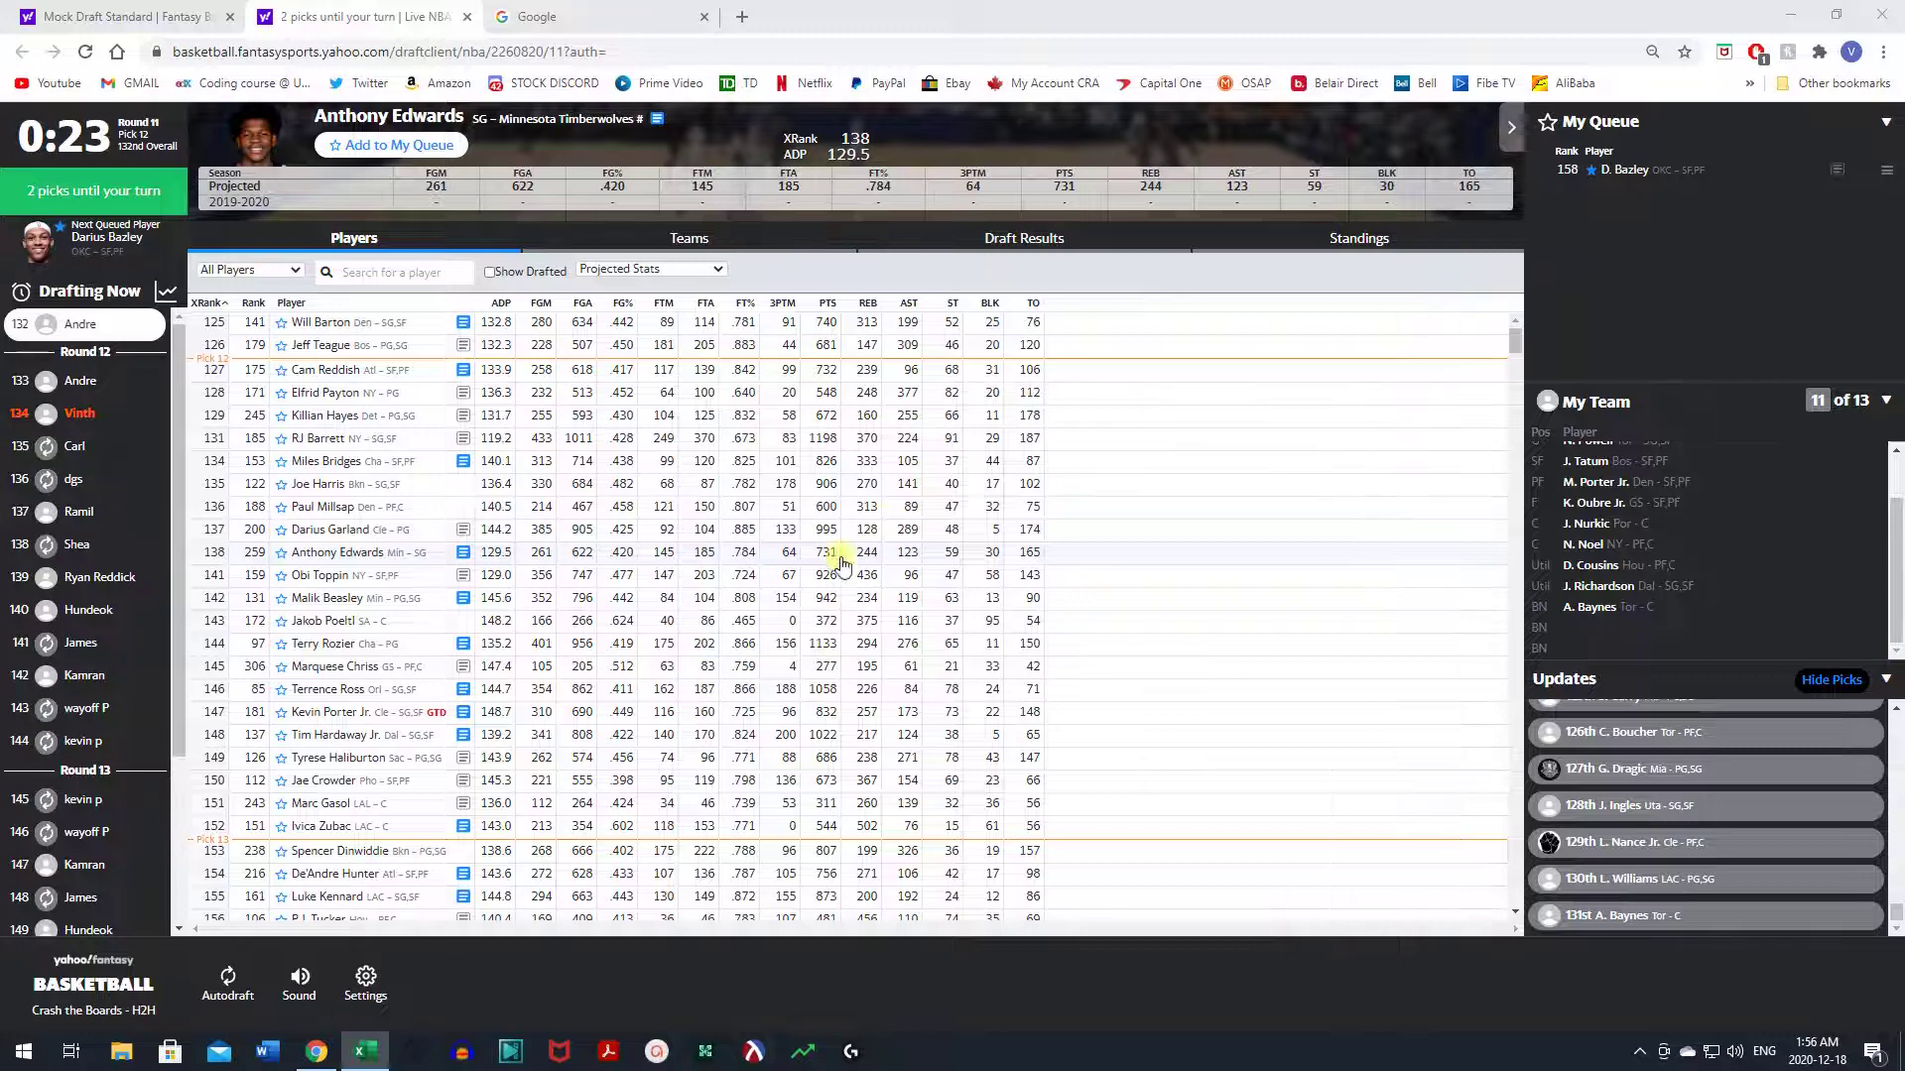
scroll(60, 644, "down", 3)
scroll(60, 645, "up", 3)
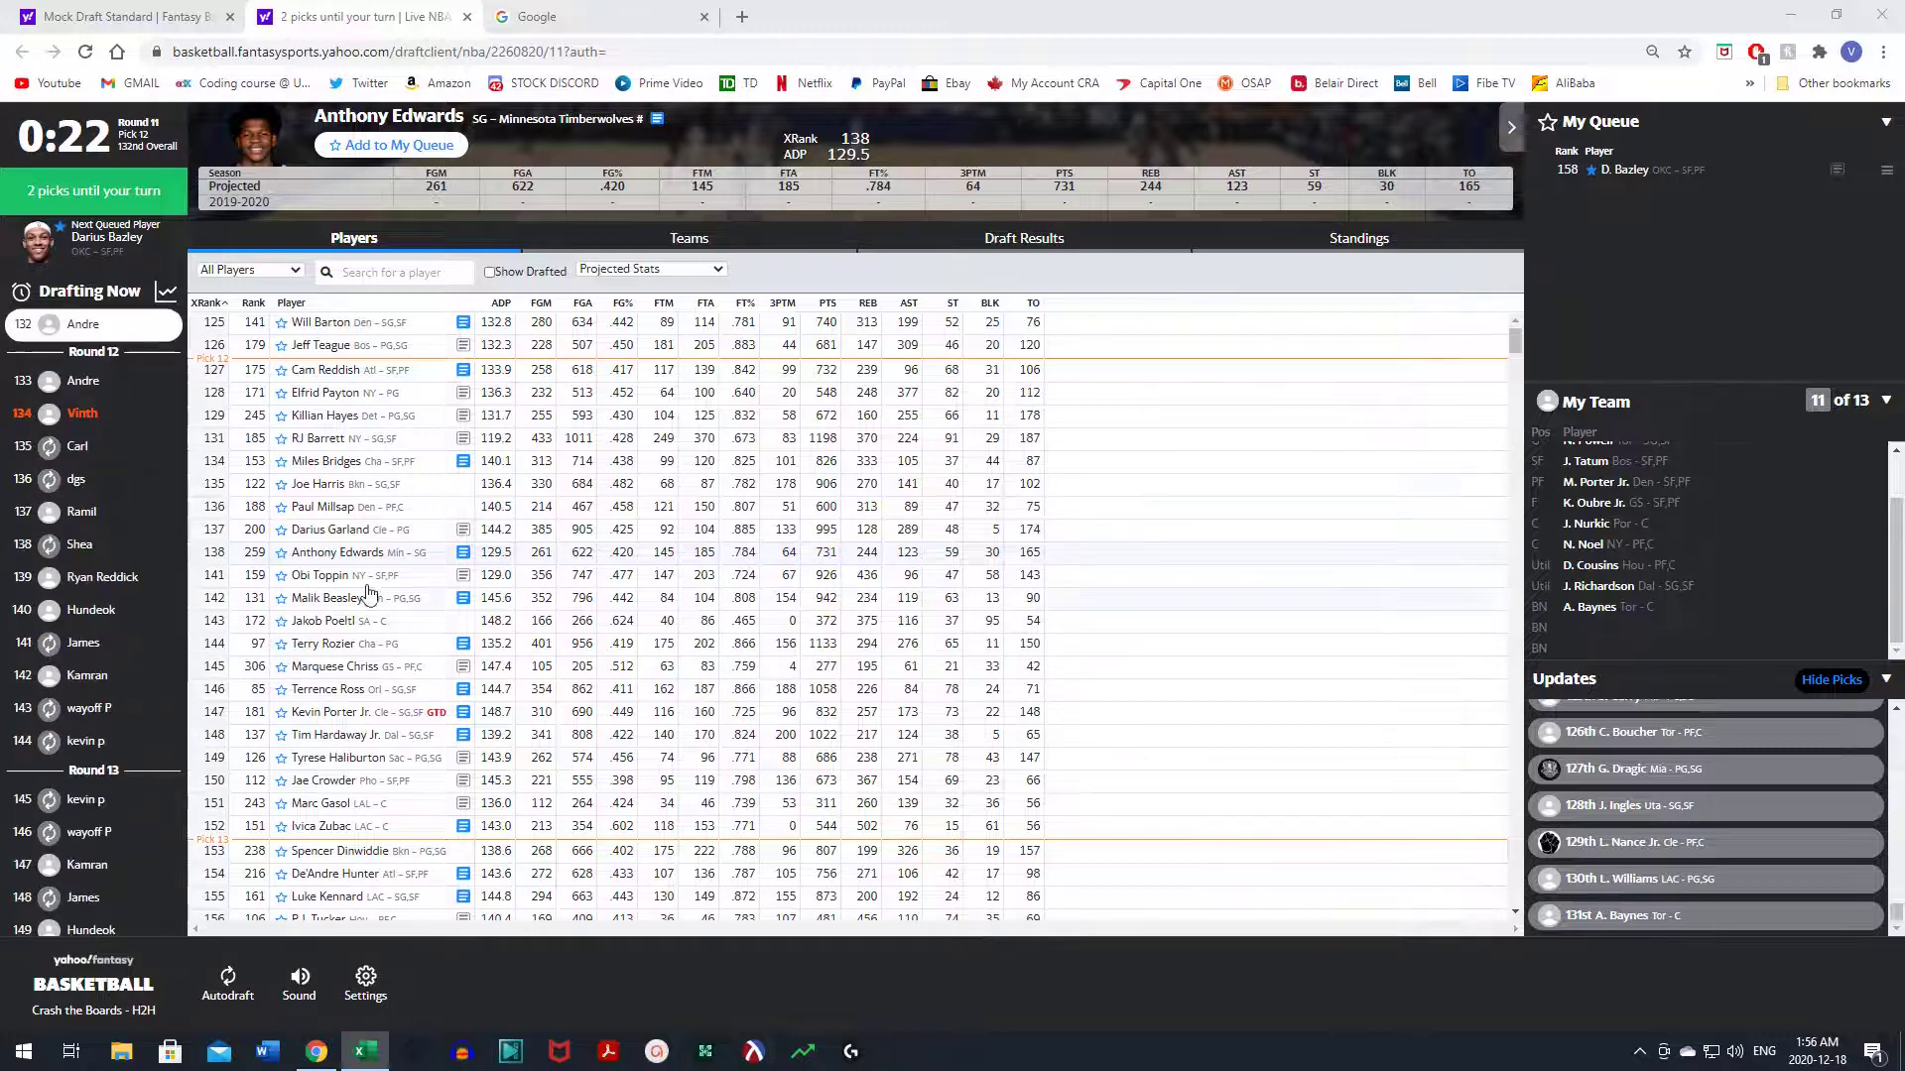
scroll(406, 496, "down", 2)
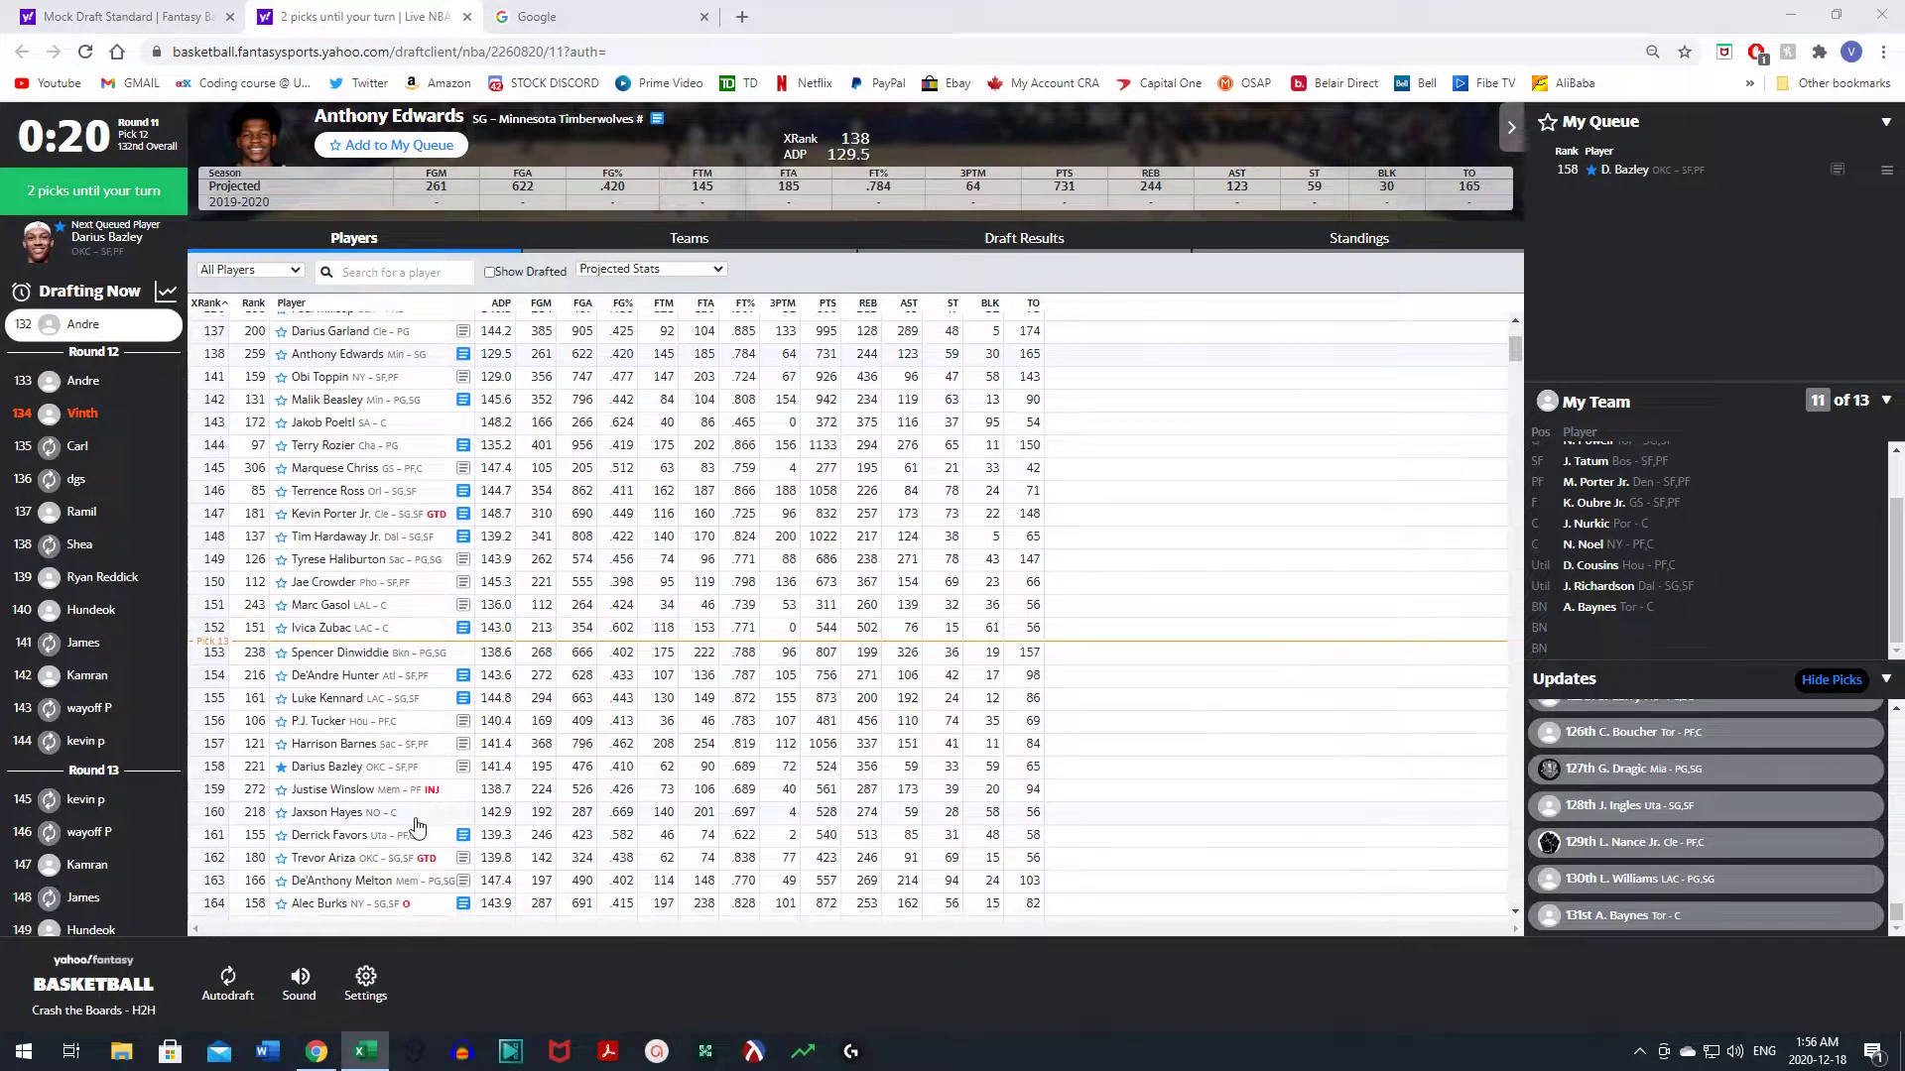
scroll(418, 826, "down", 2)
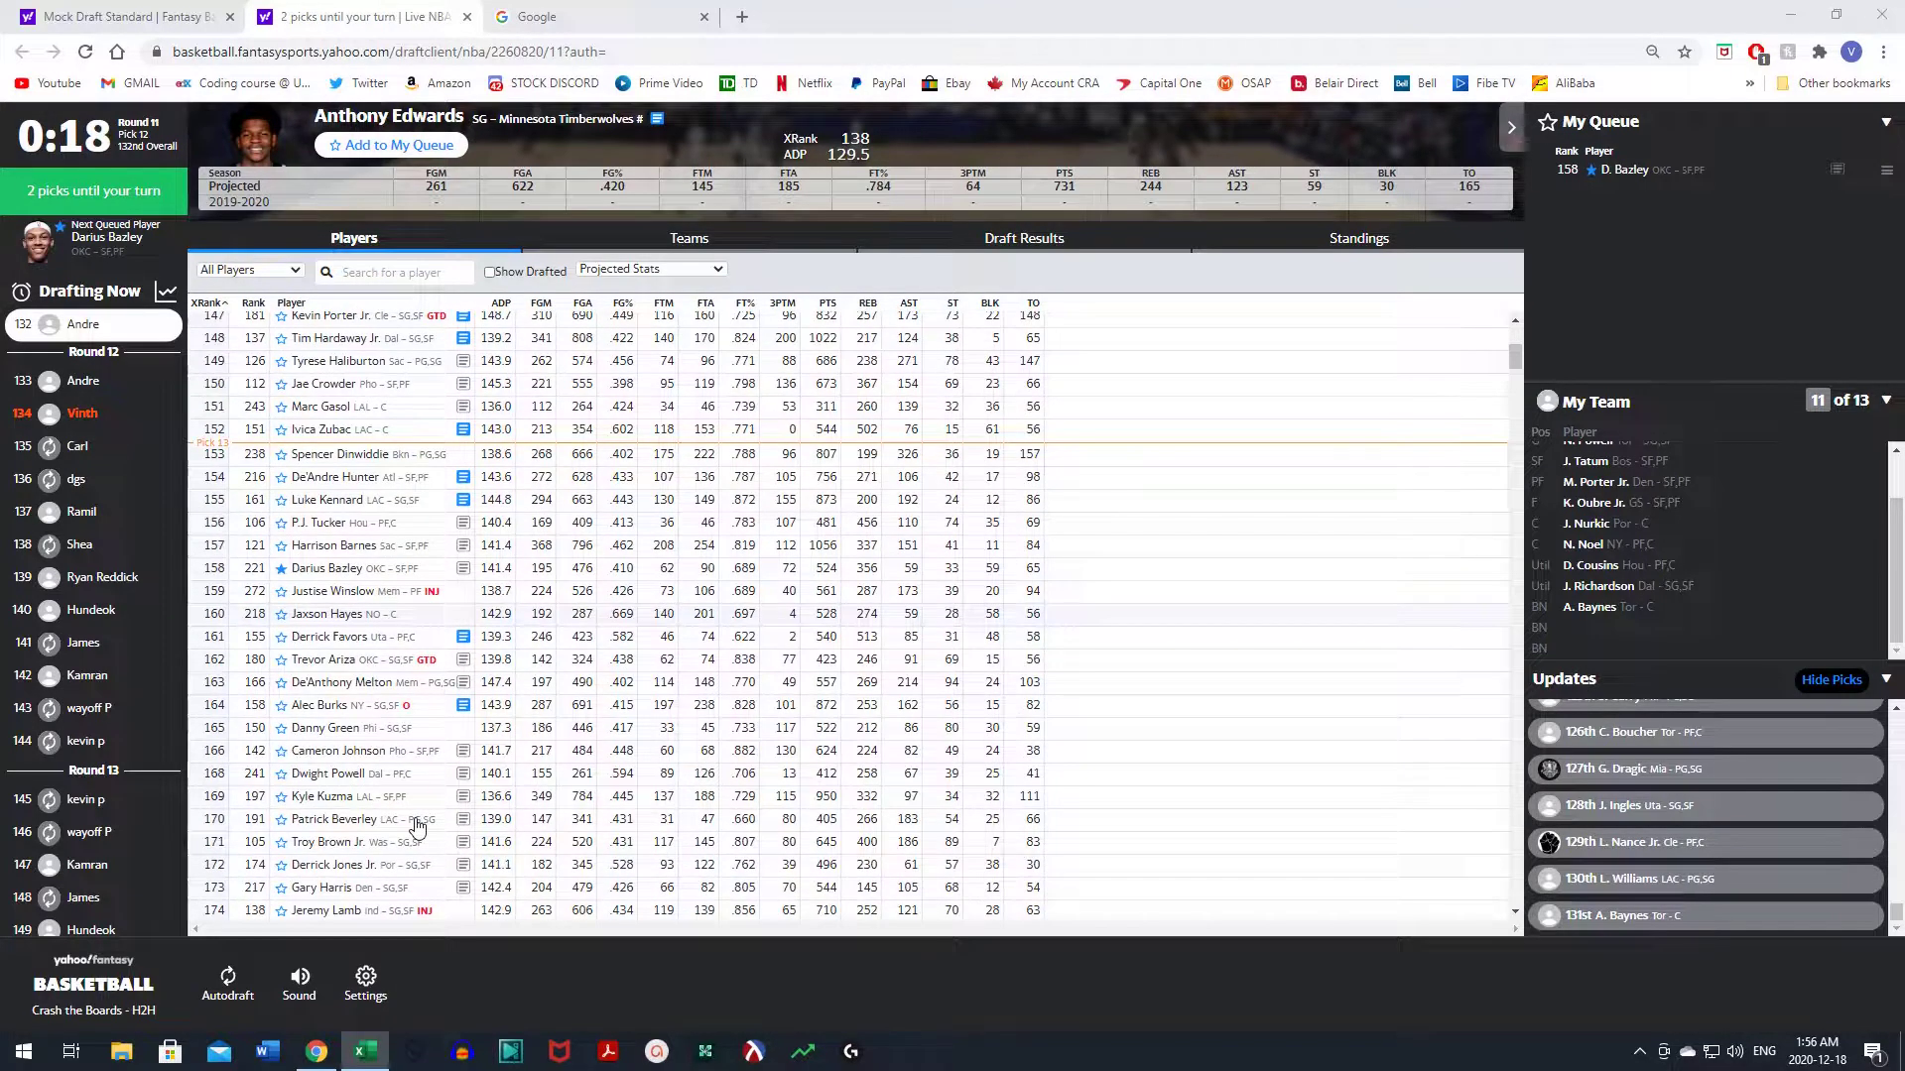
scroll(418, 826, "down", 1)
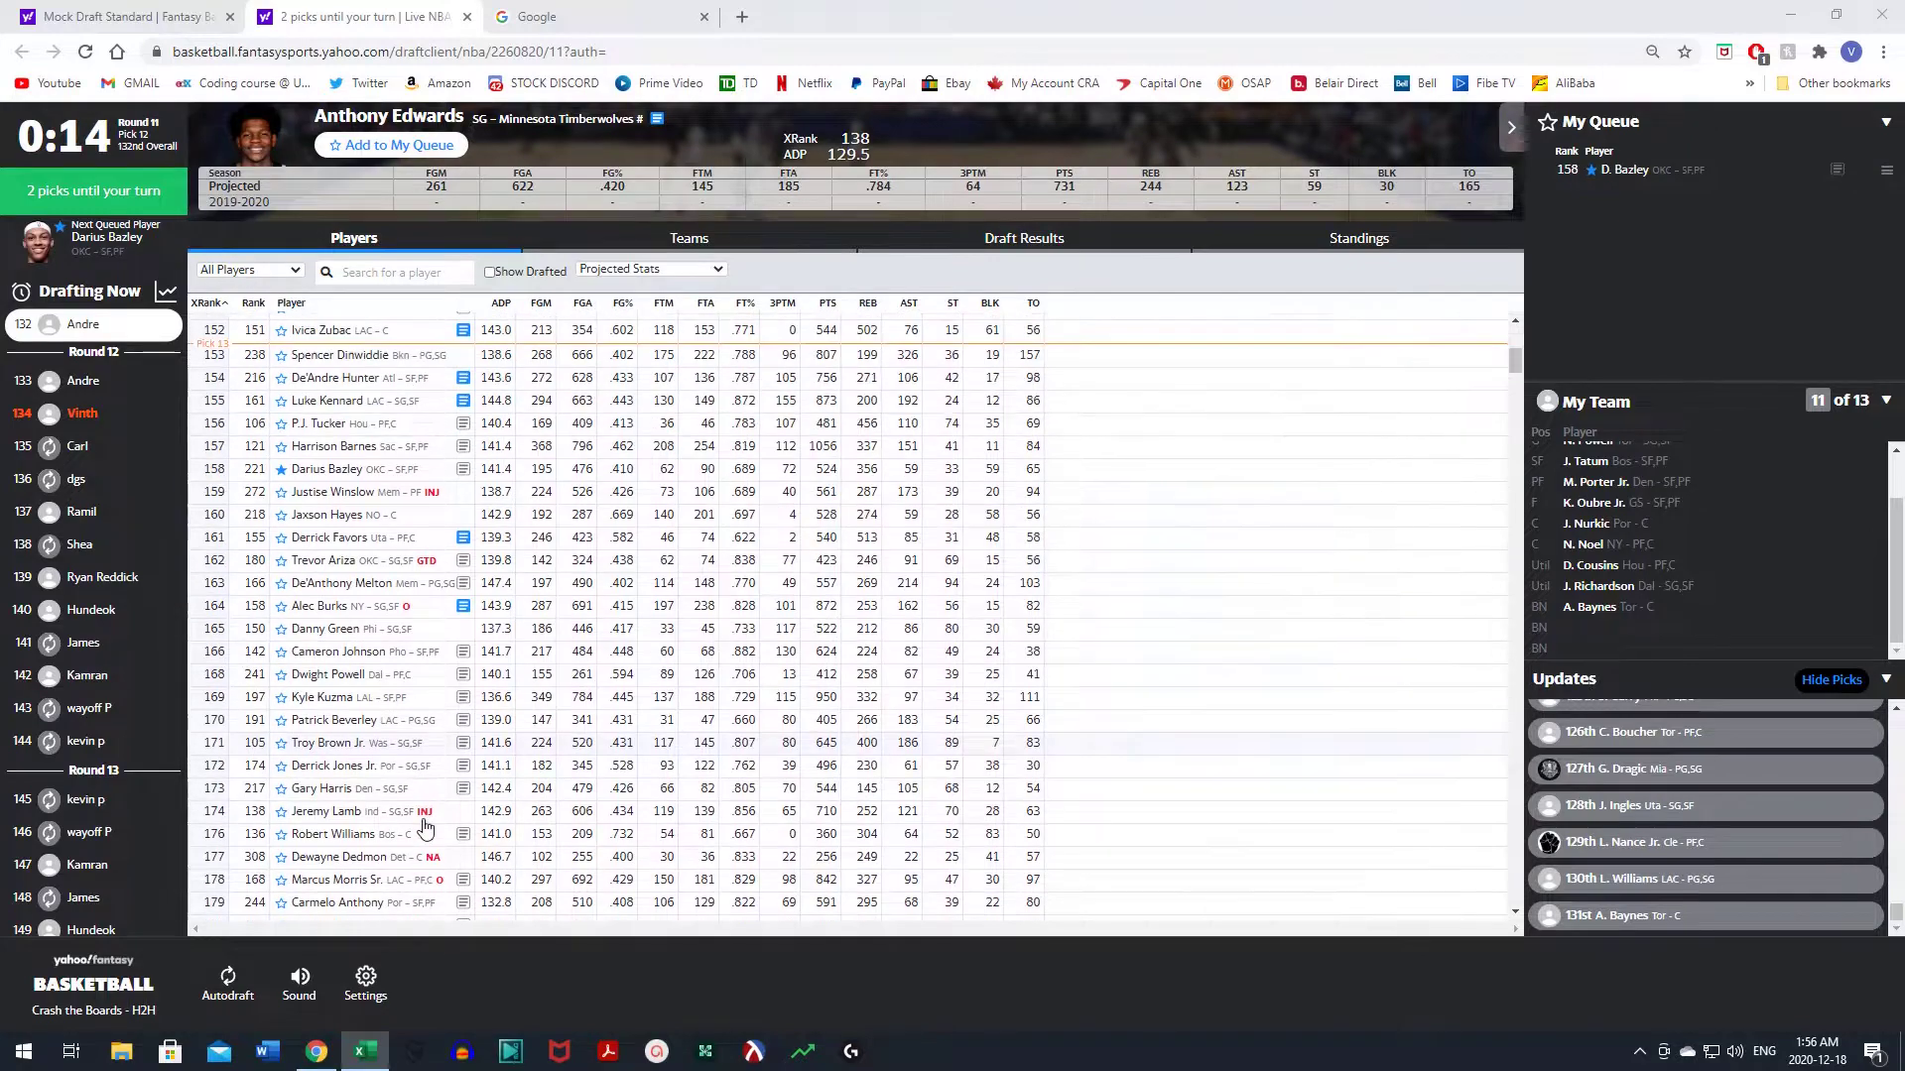
scroll(424, 827, "down", 2)
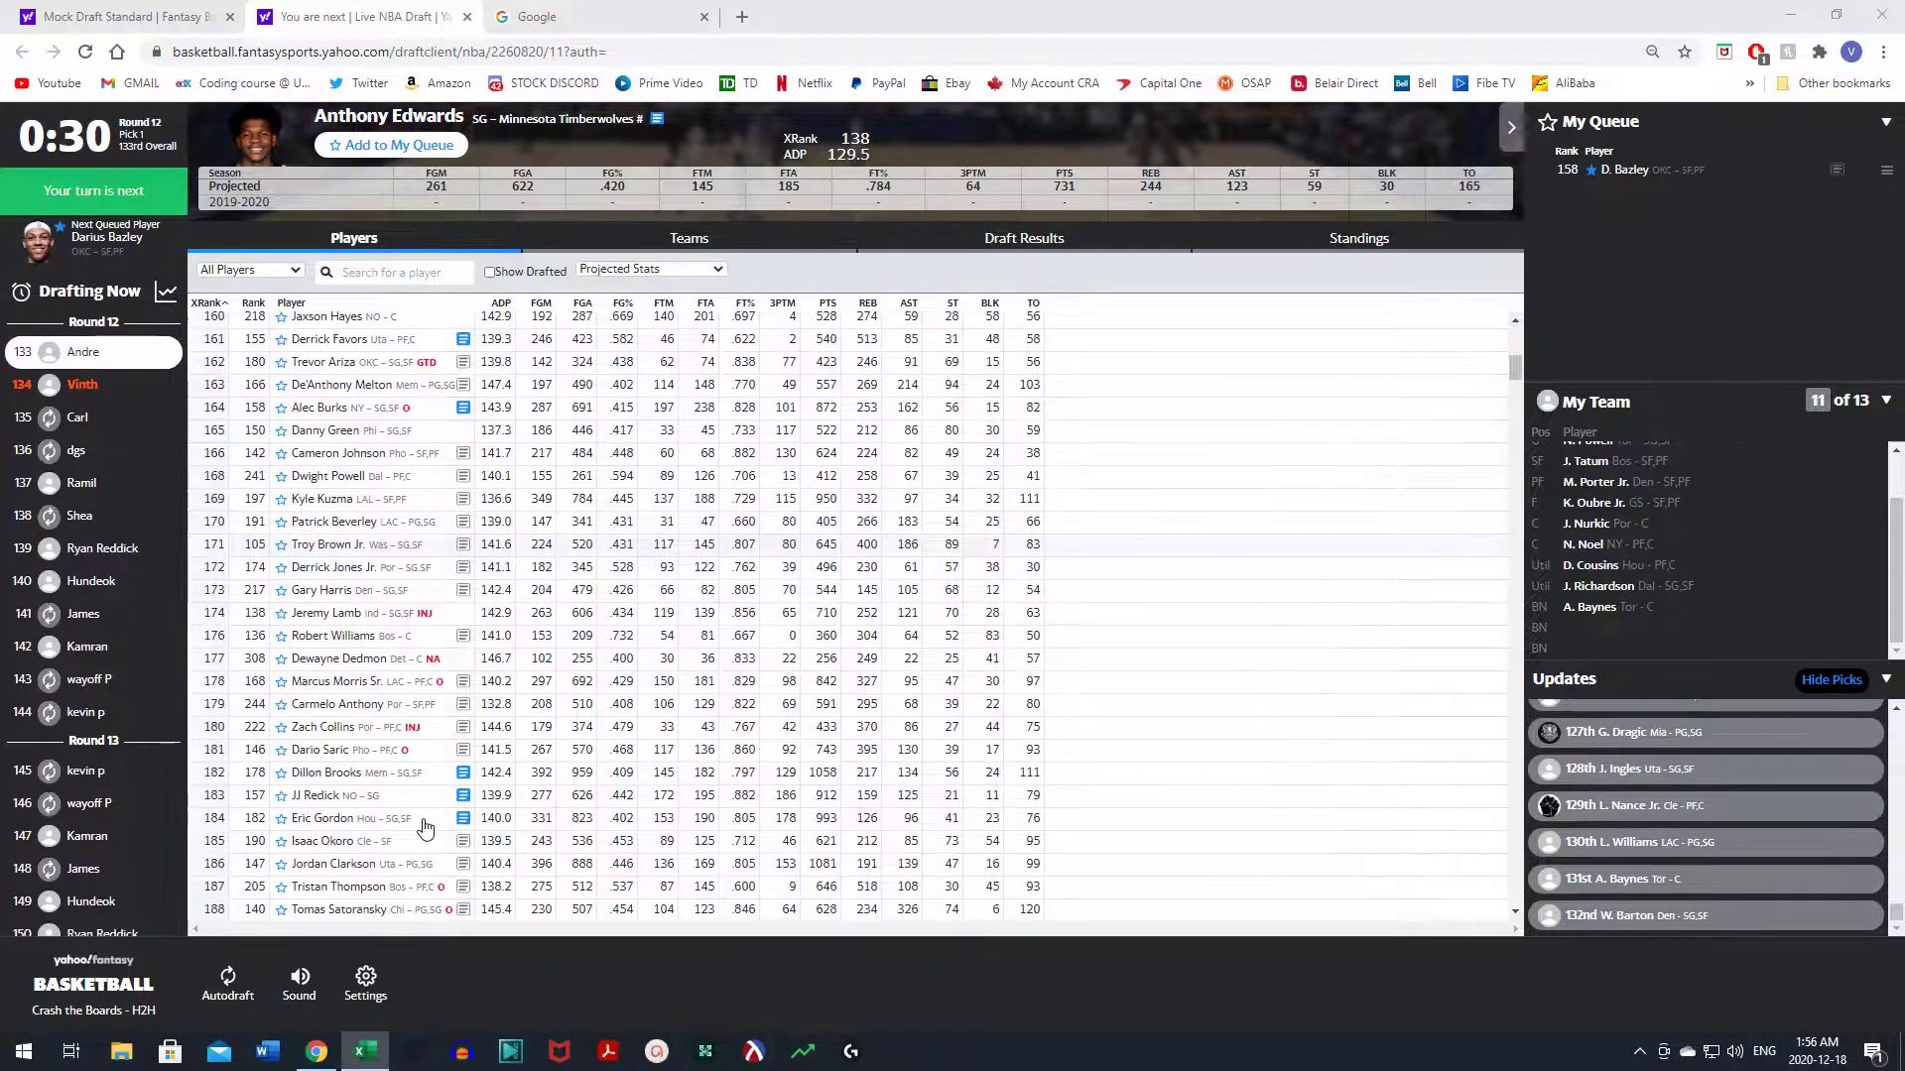
scroll(424, 826, "up", 7)
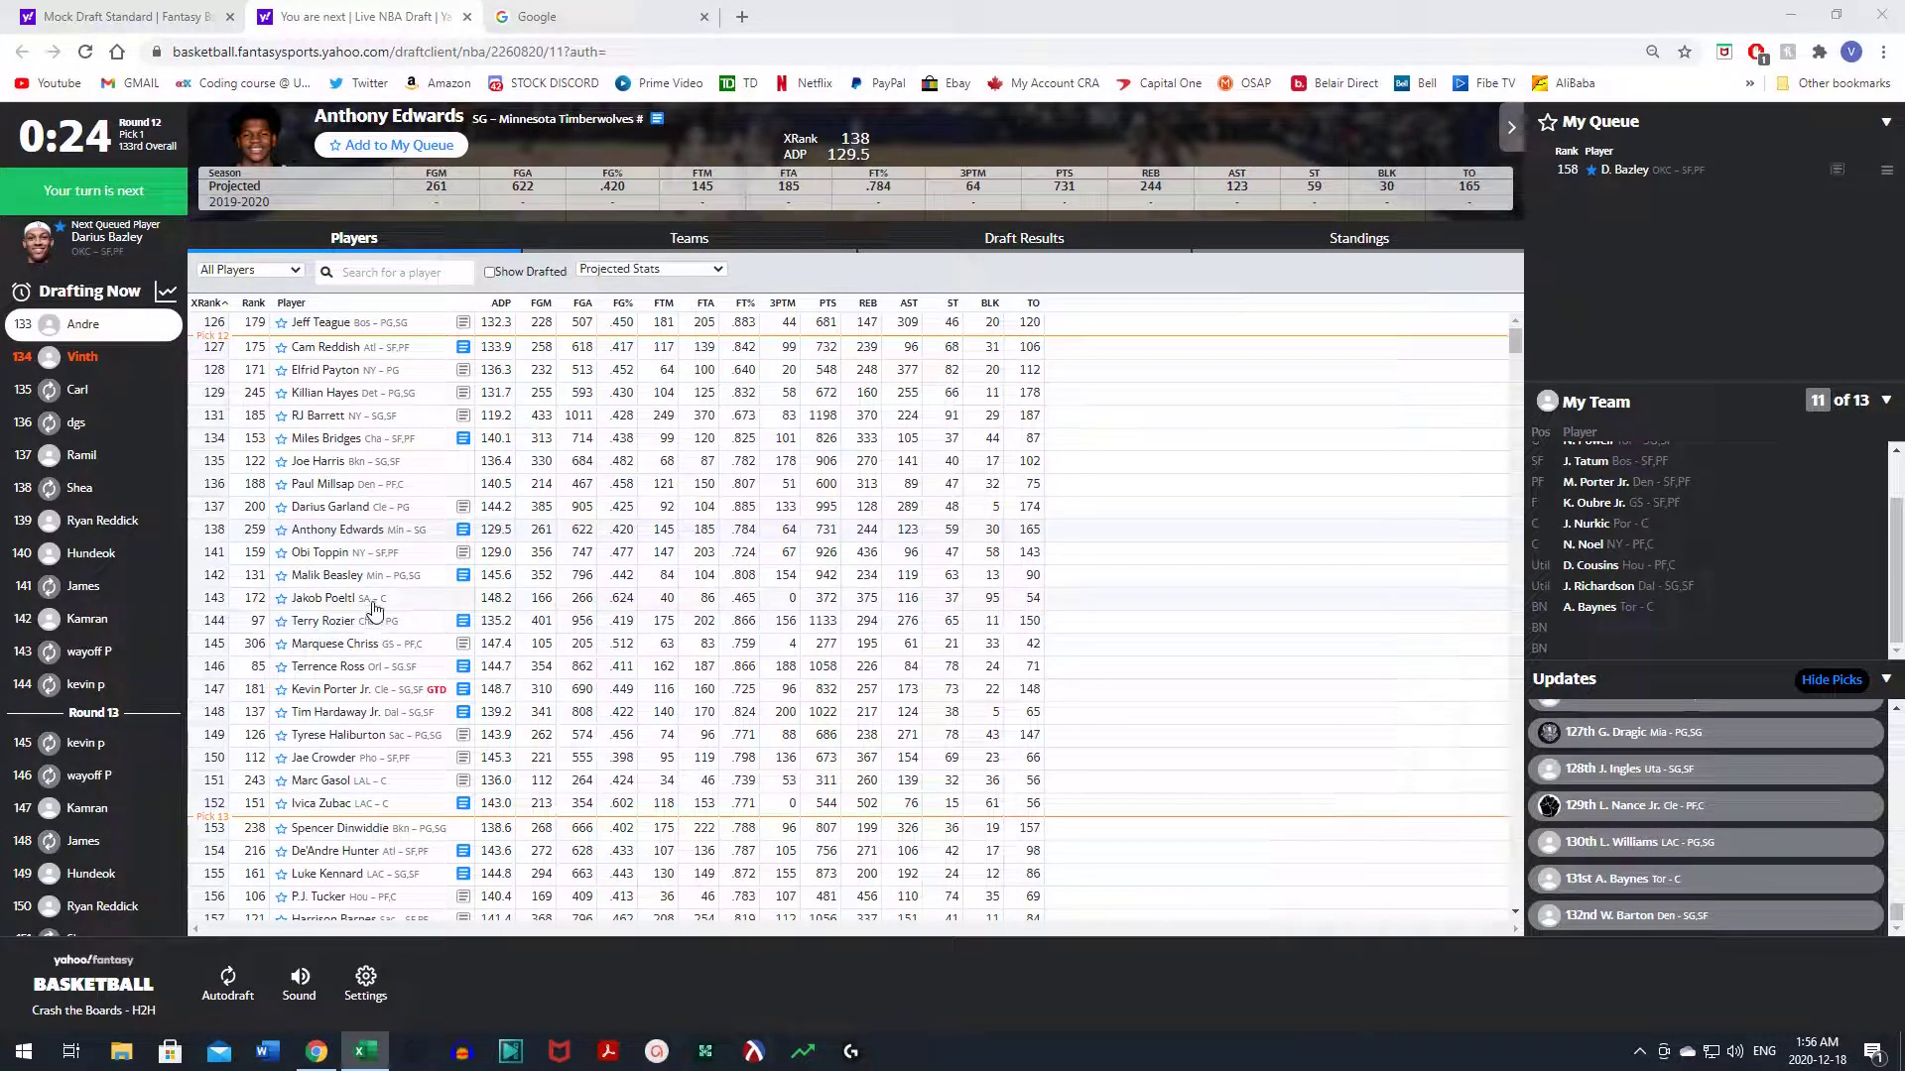
left_click(379, 575)
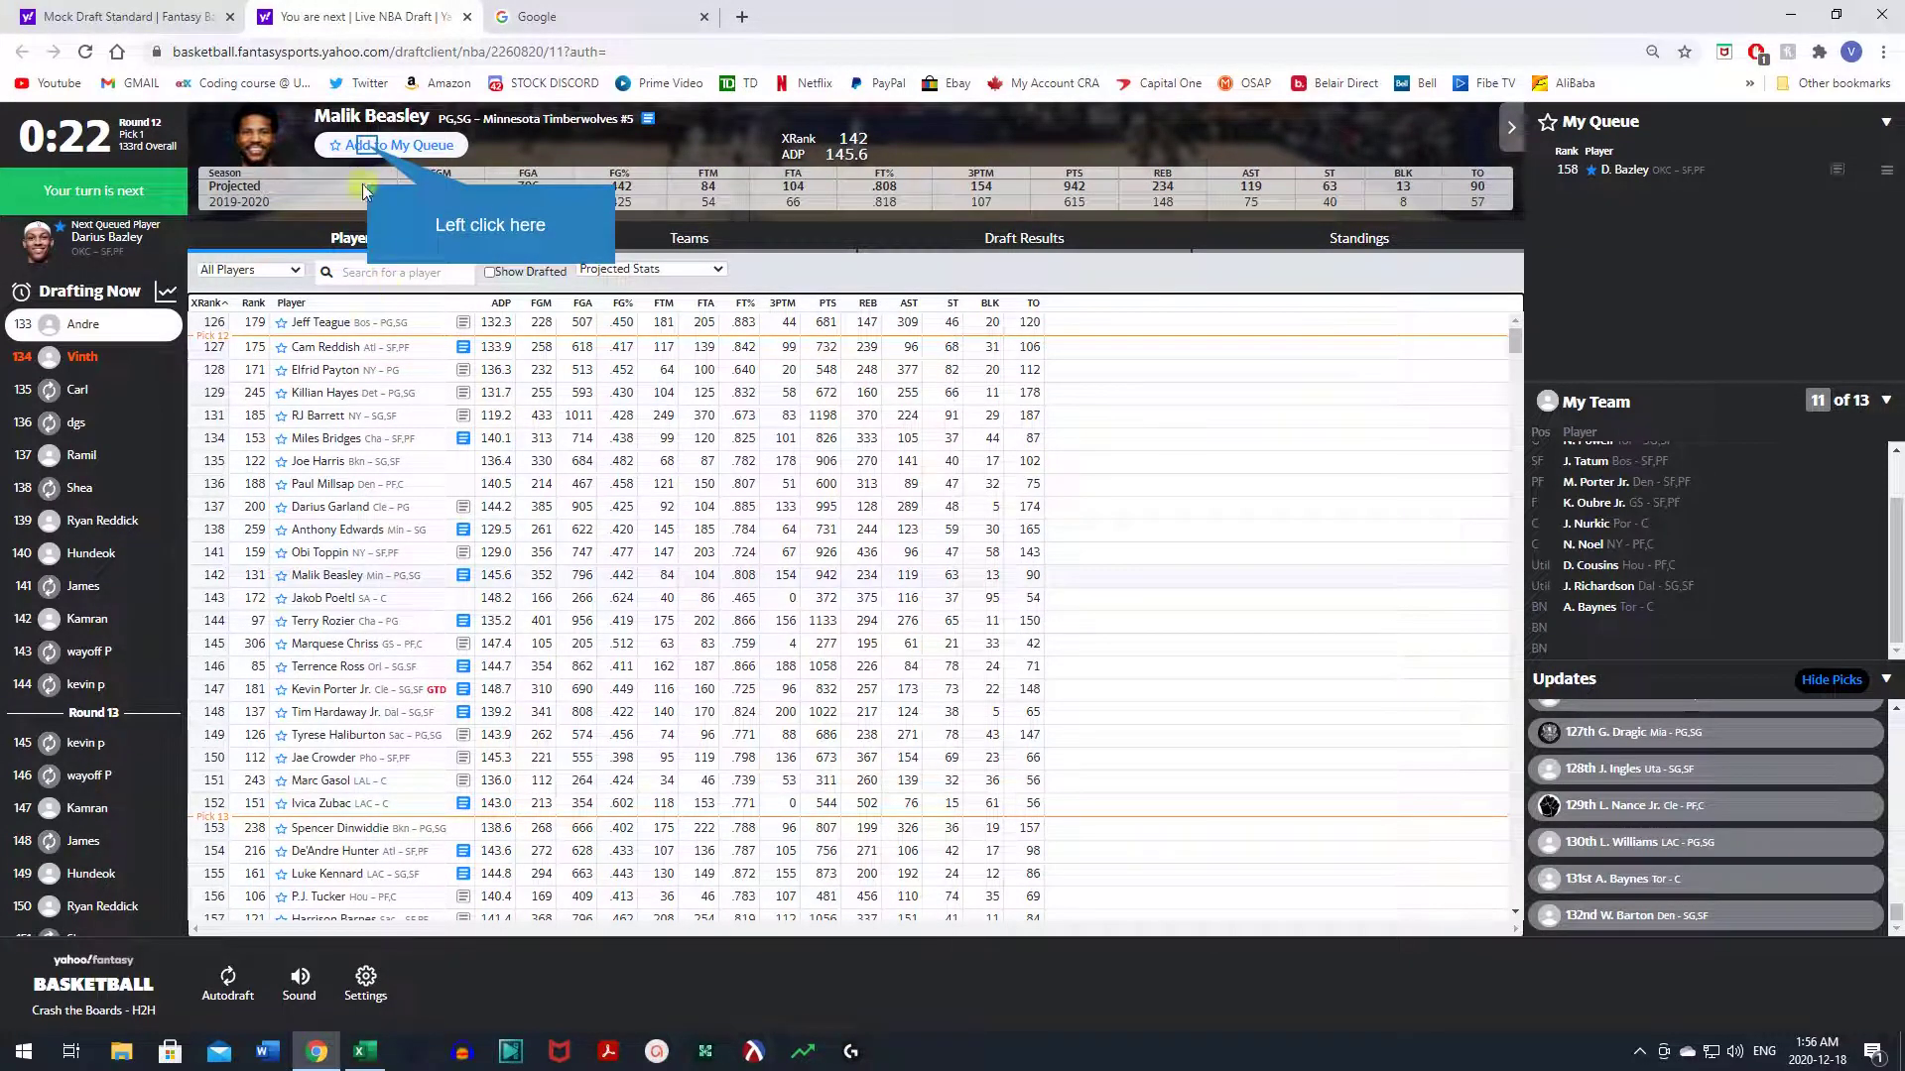
left_click(370, 146)
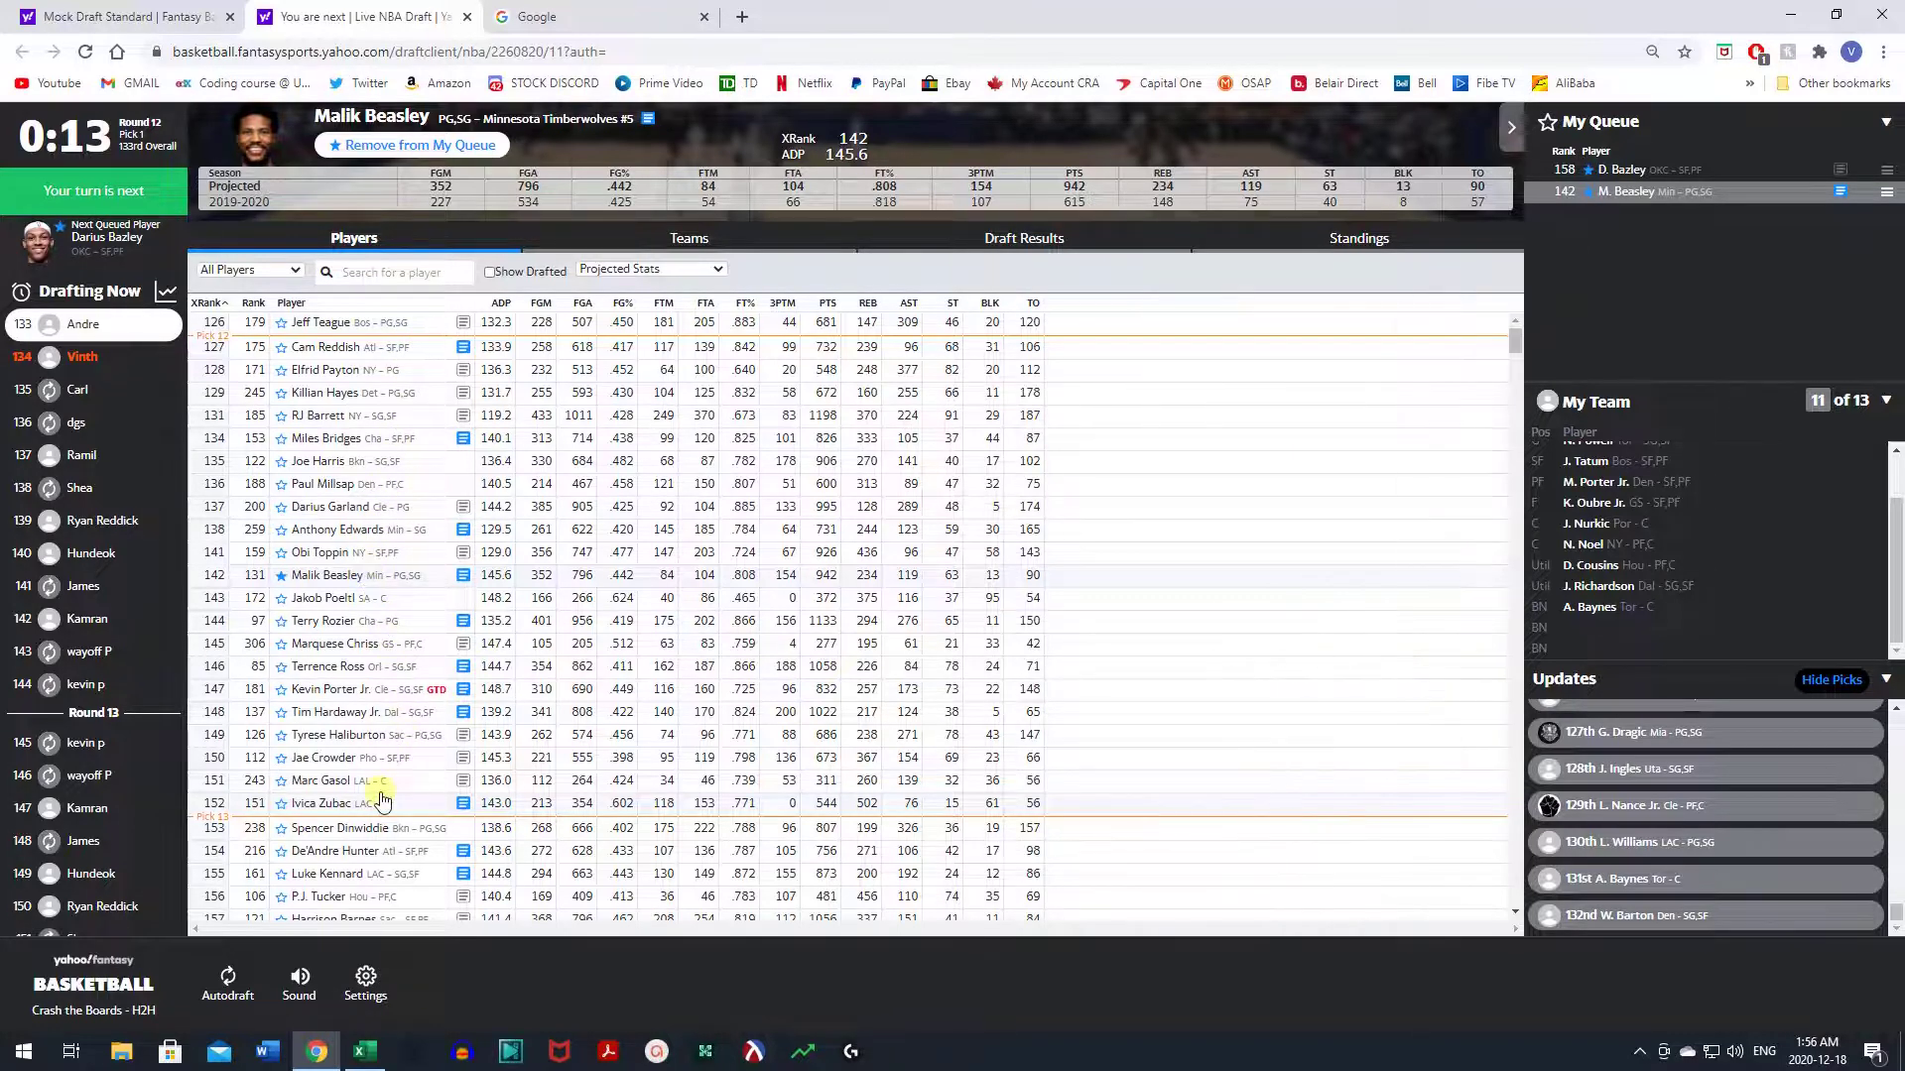
- Go further through the remaining ranked players and add Alec Burks to the queue
scroll(383, 799, "down", 1)
scroll(383, 799, "down", 1)
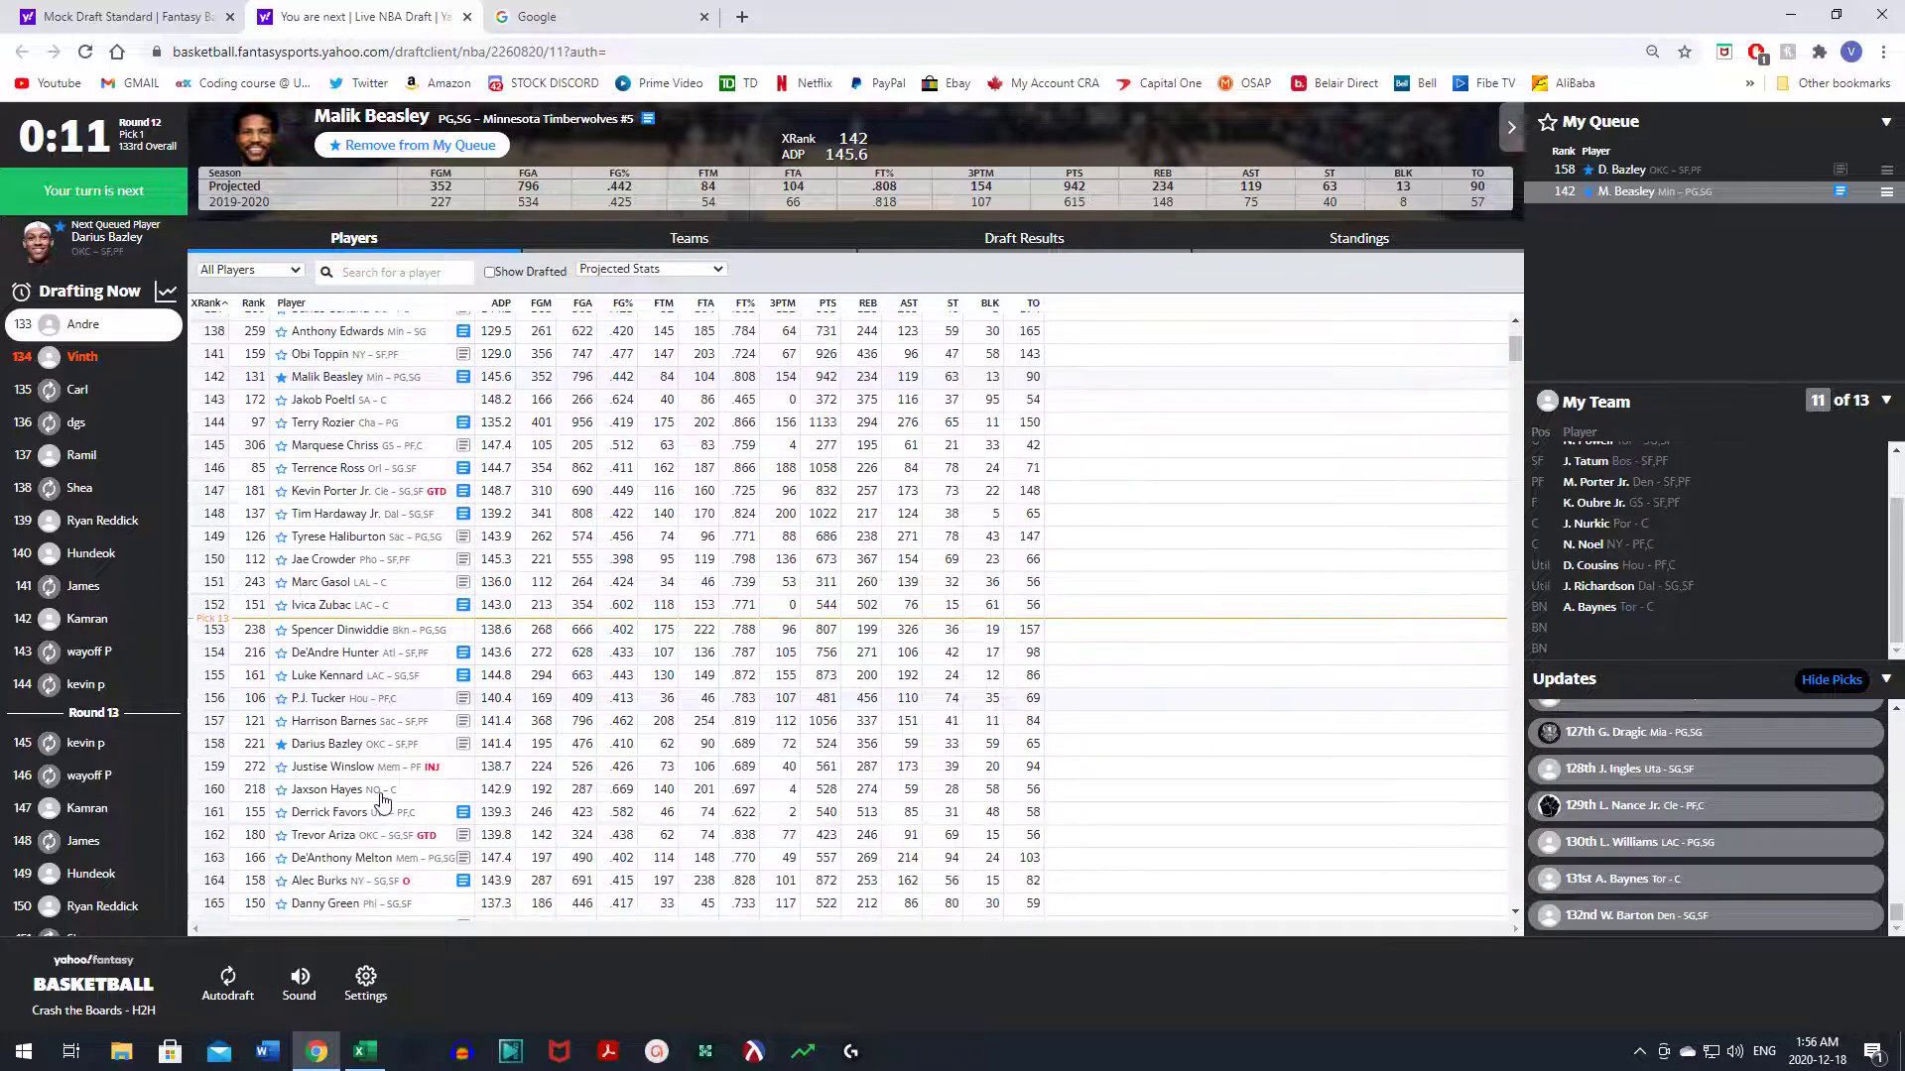
scroll(383, 800, "down", 1)
scroll(383, 799, "down", 1)
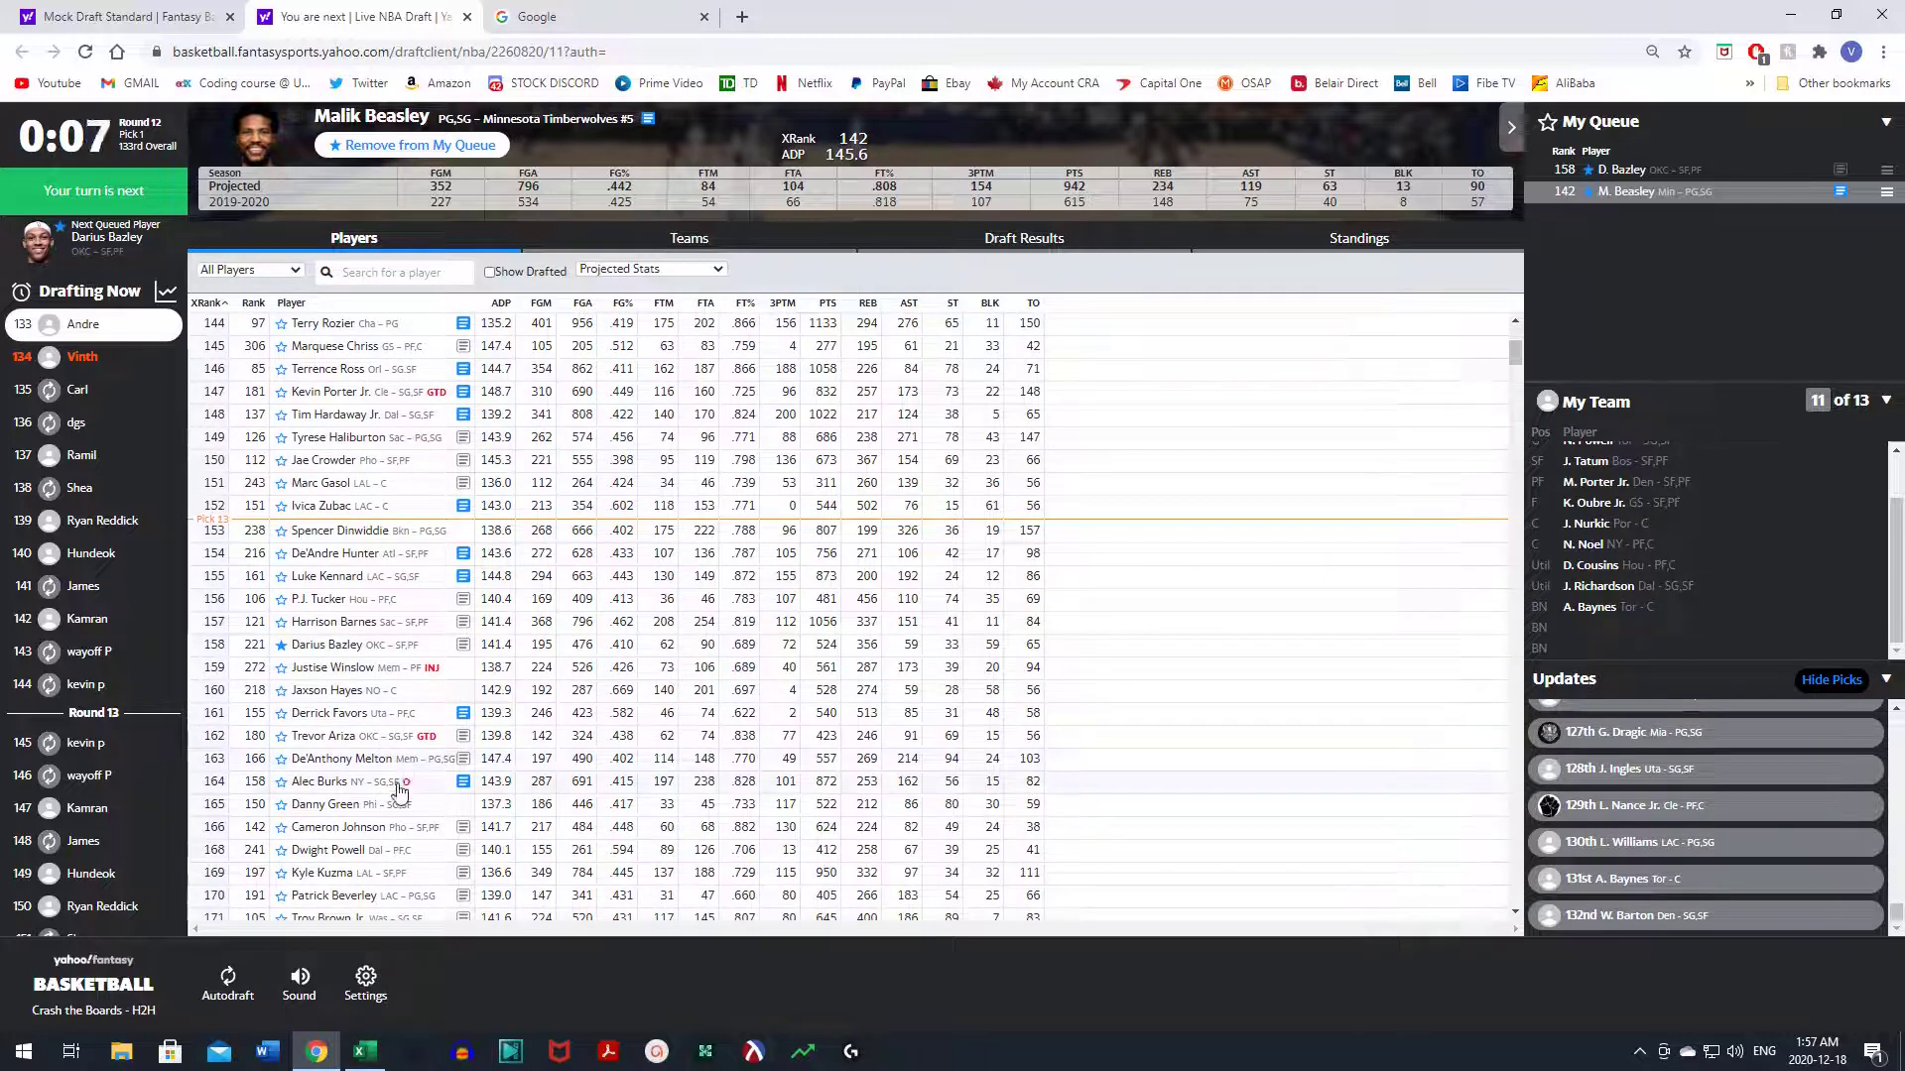
scroll(417, 805, "down", 3)
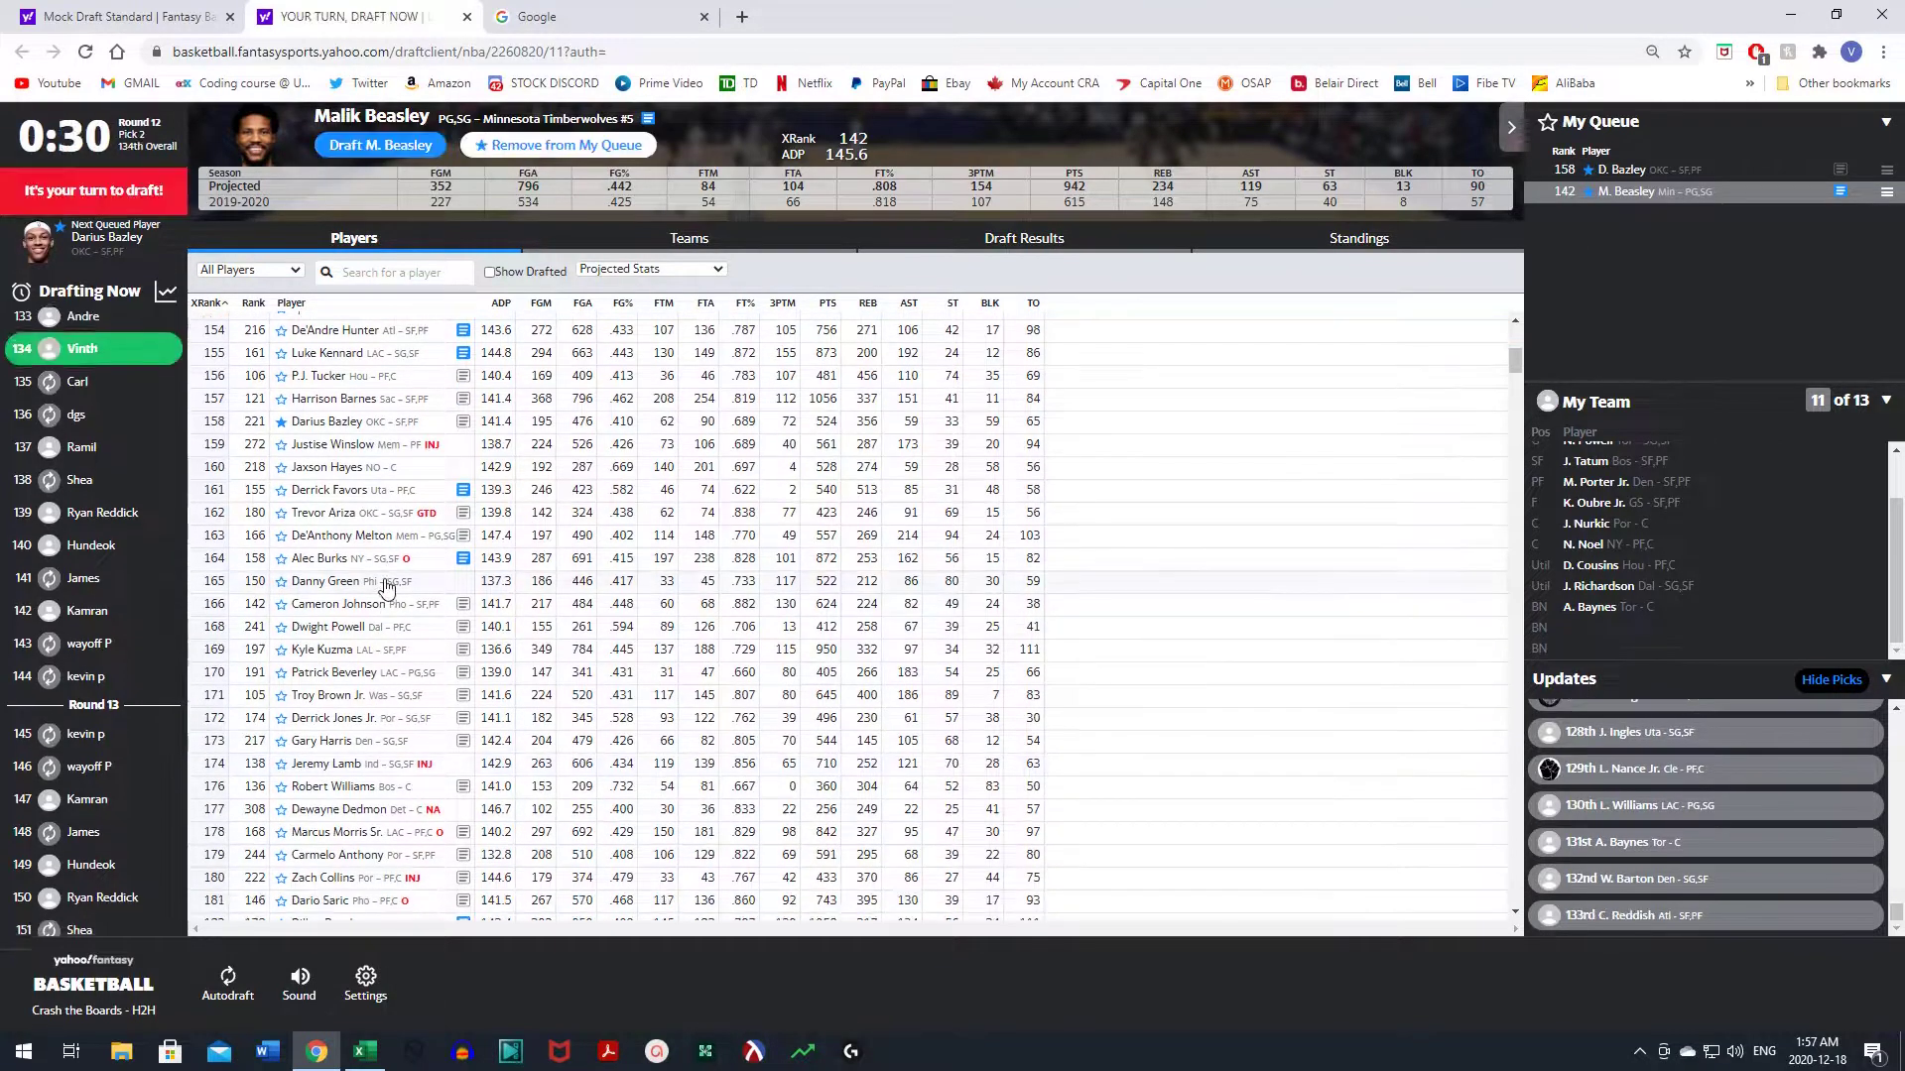
left_click(382, 558)
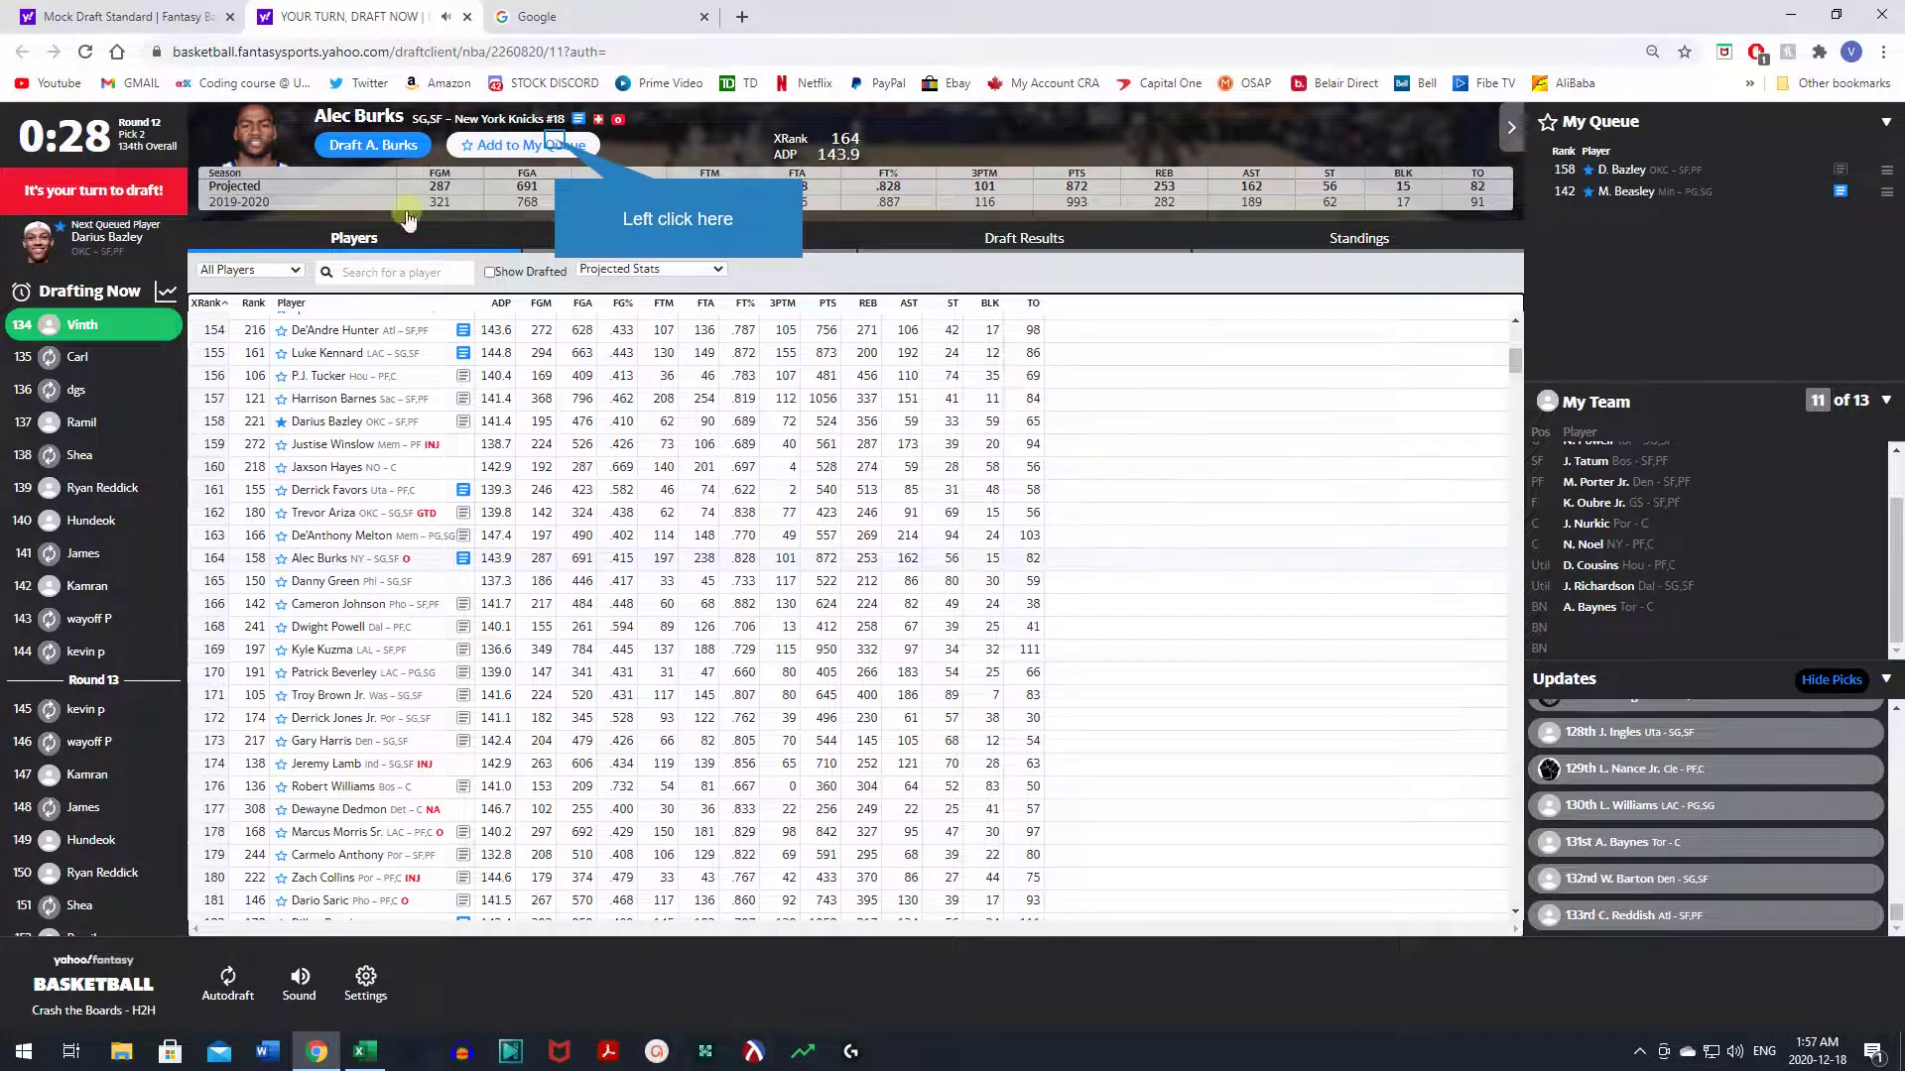
left_click(556, 148)
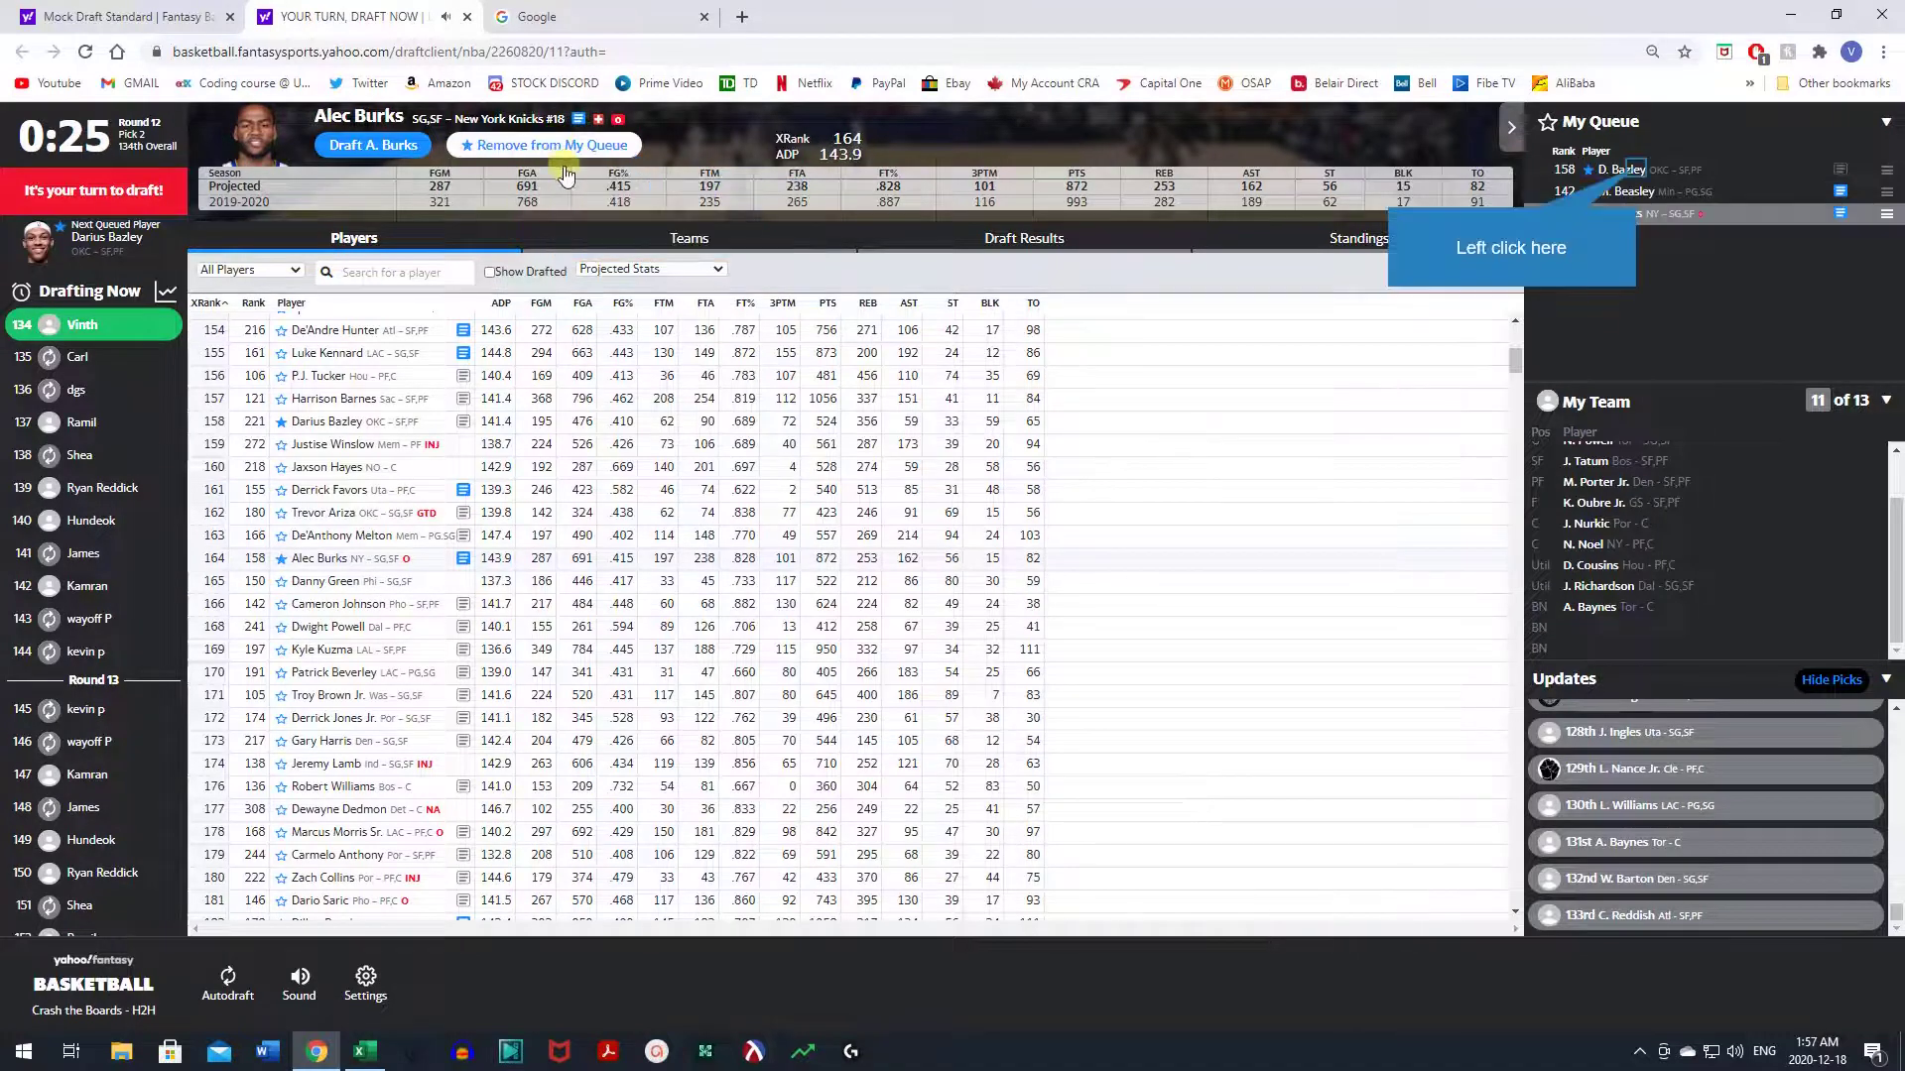
- Draft the queued Darius Bazley with the round 12 pick
left_click(1636, 172)
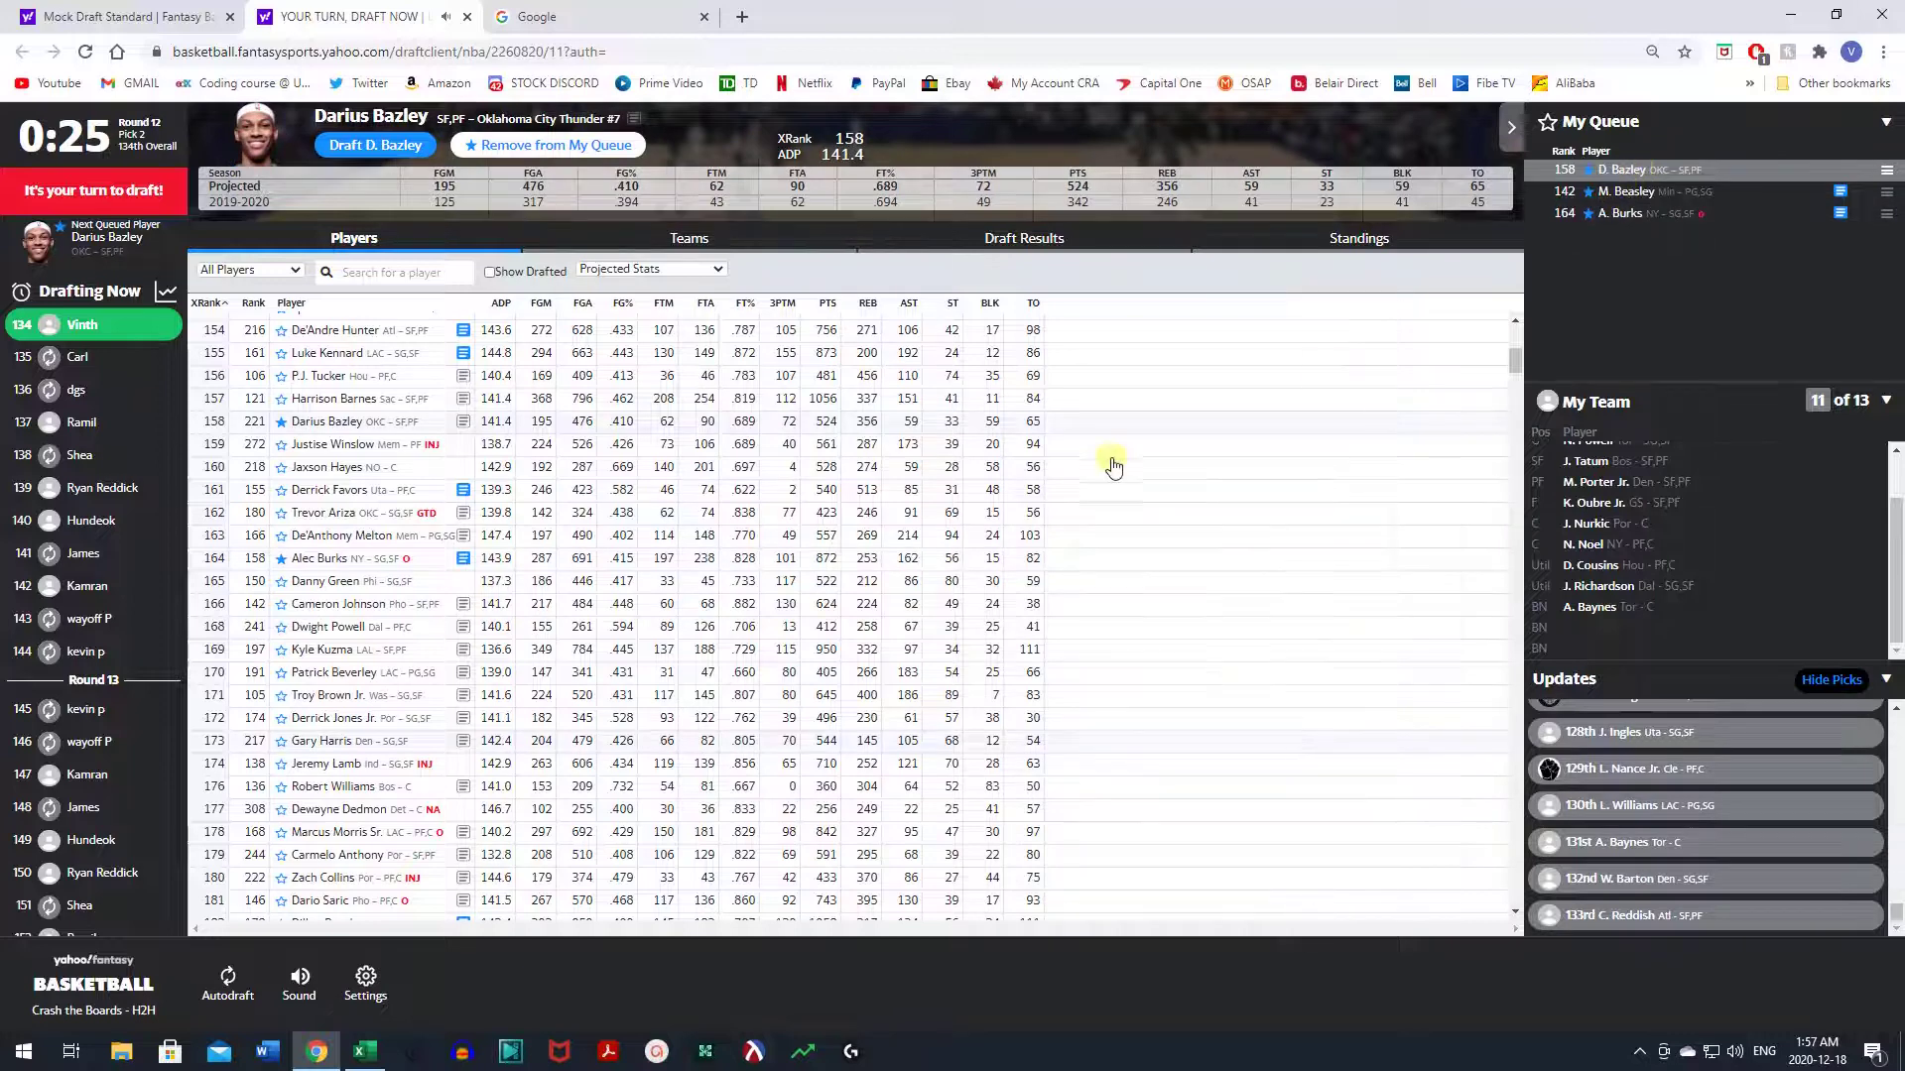
scroll(573, 767, "down", 1)
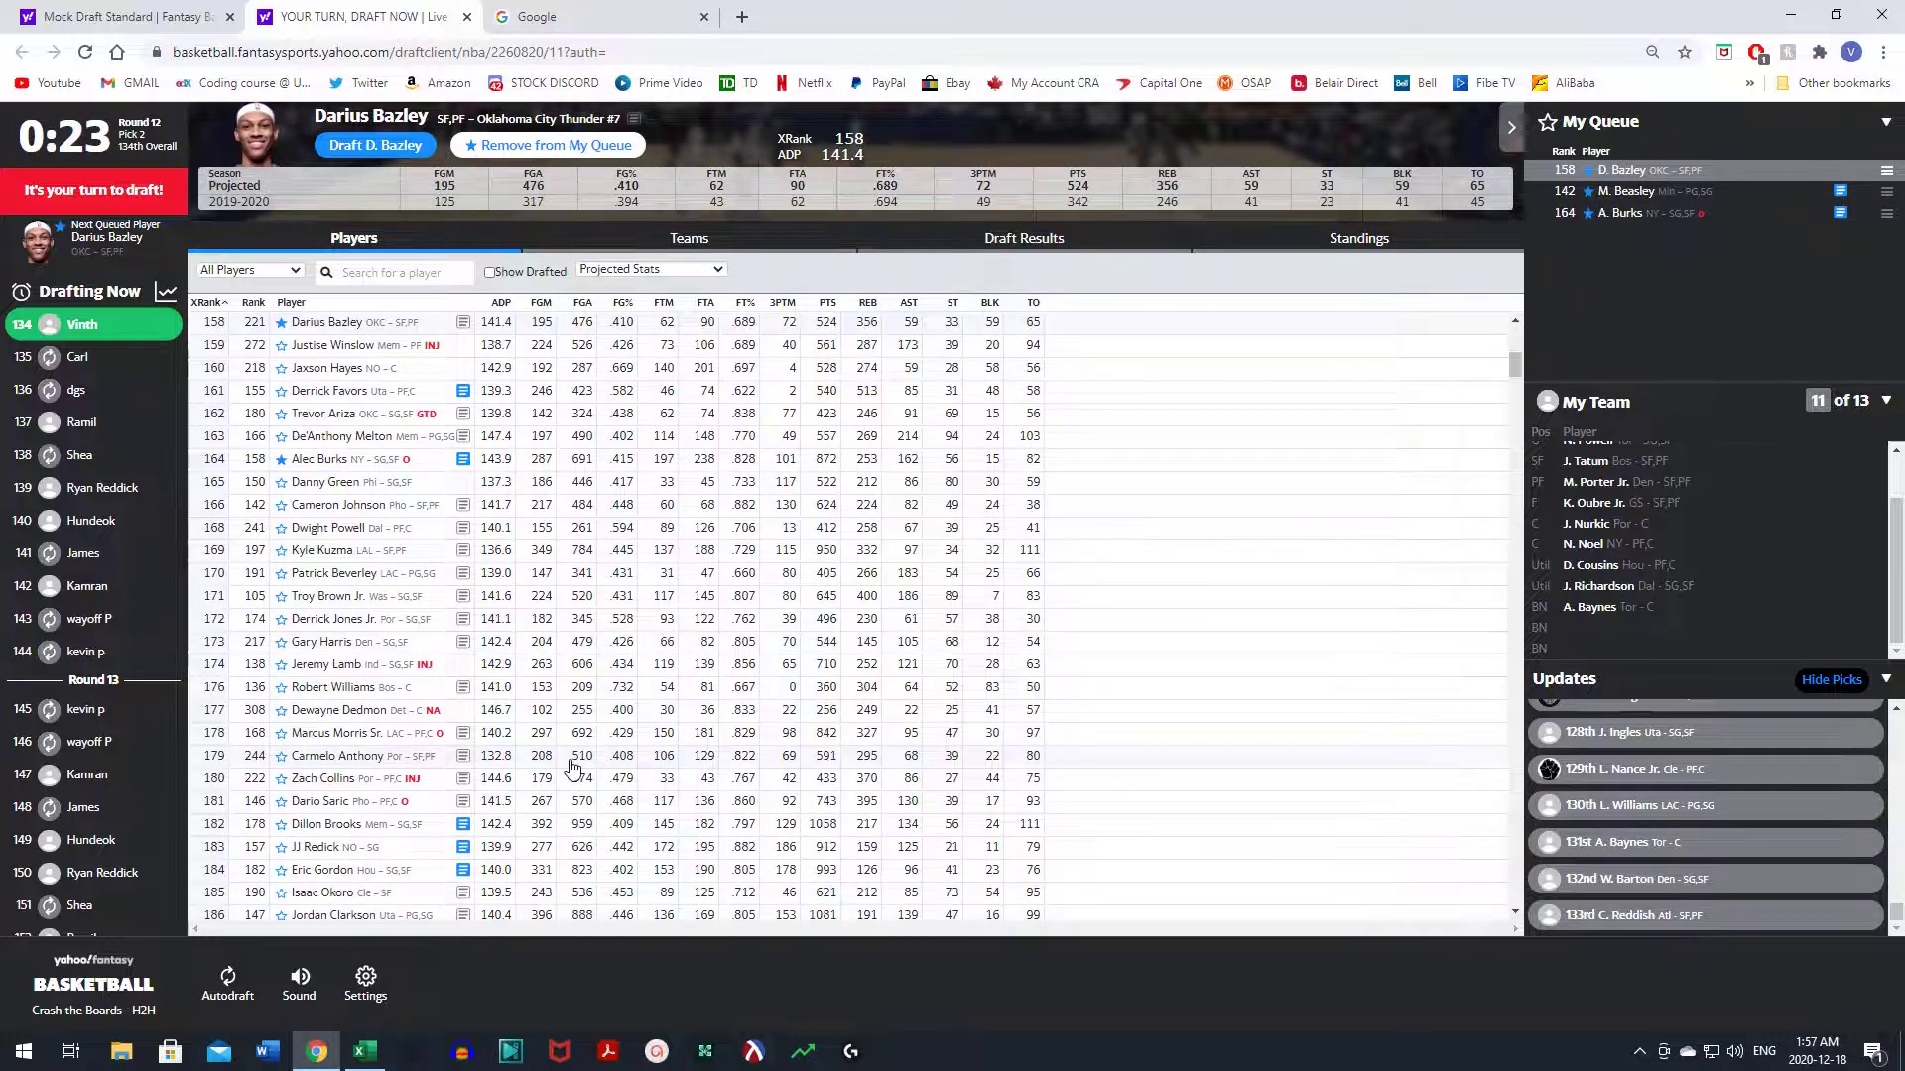
left_click(381, 145)
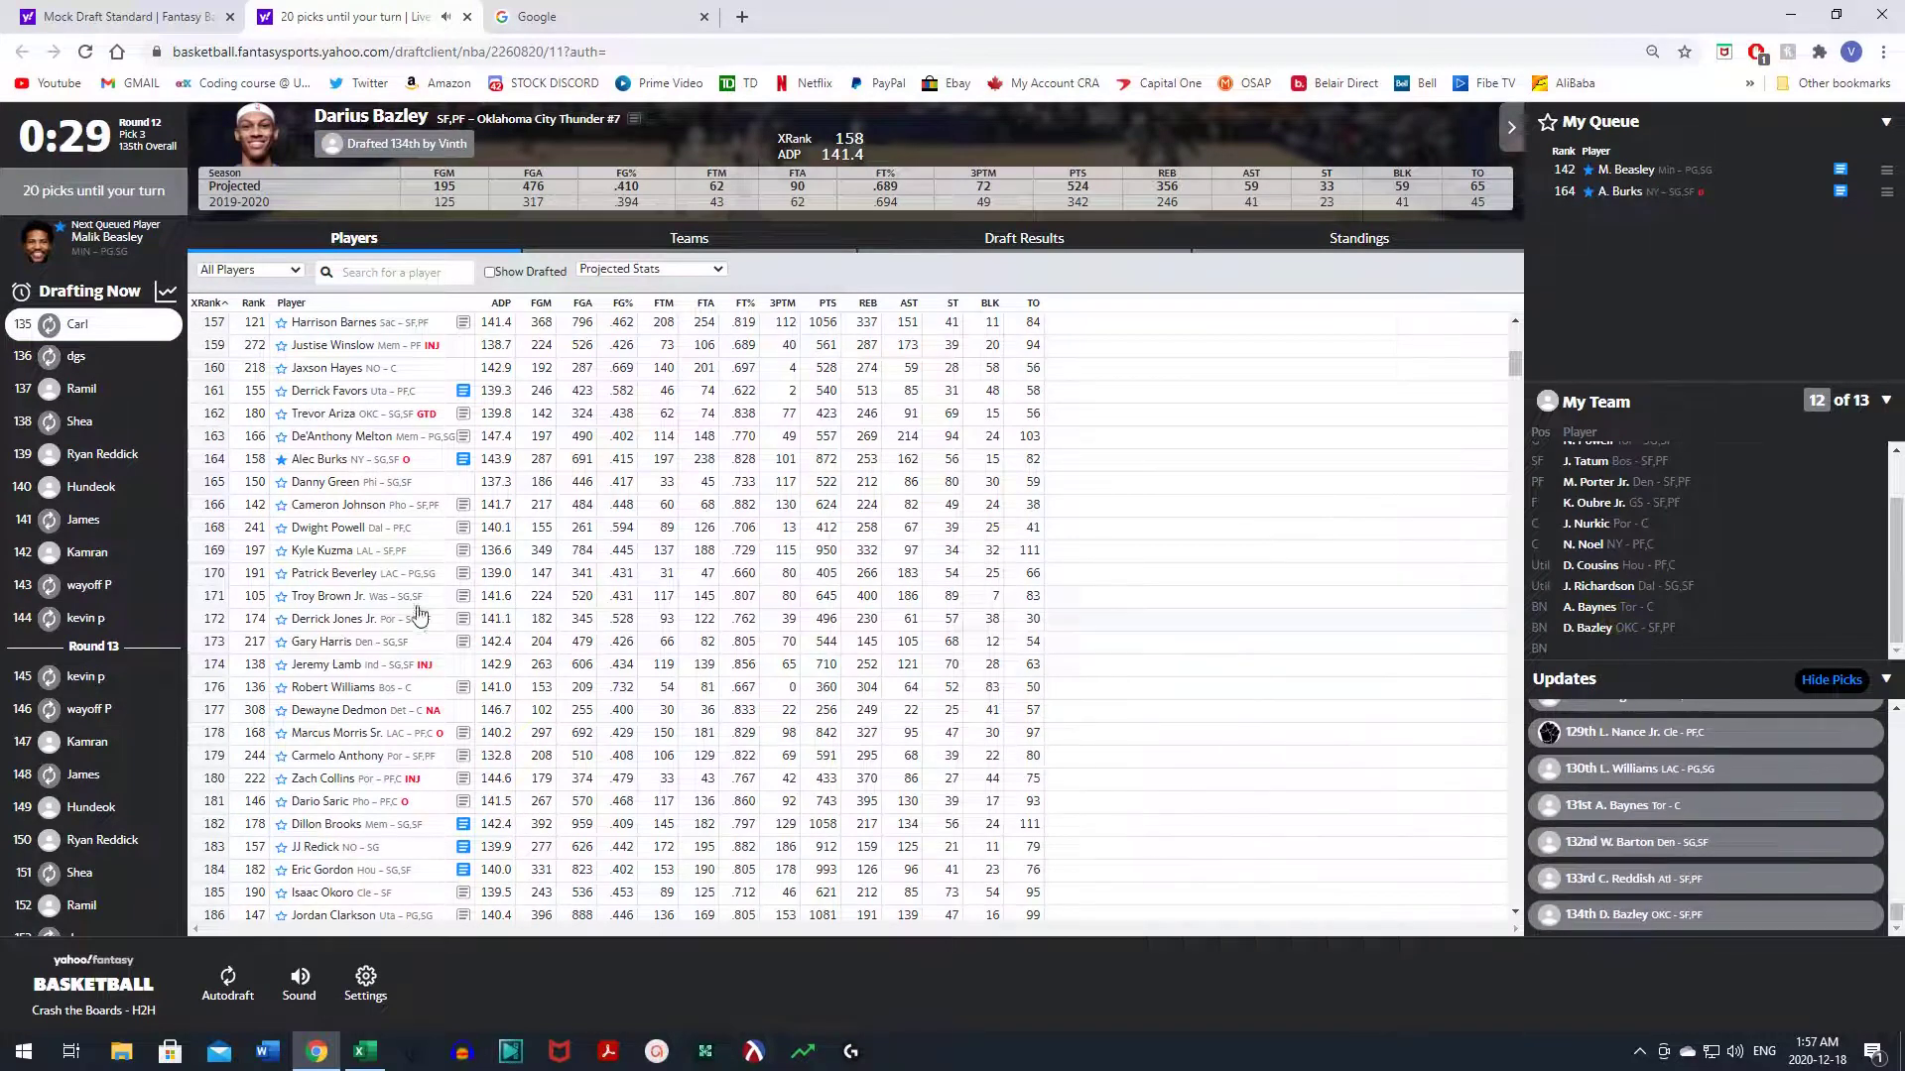
- Examine the remaining ranked players and the round 13 draft order to find candidates for the last pick
scroll(392, 566, "down", 3)
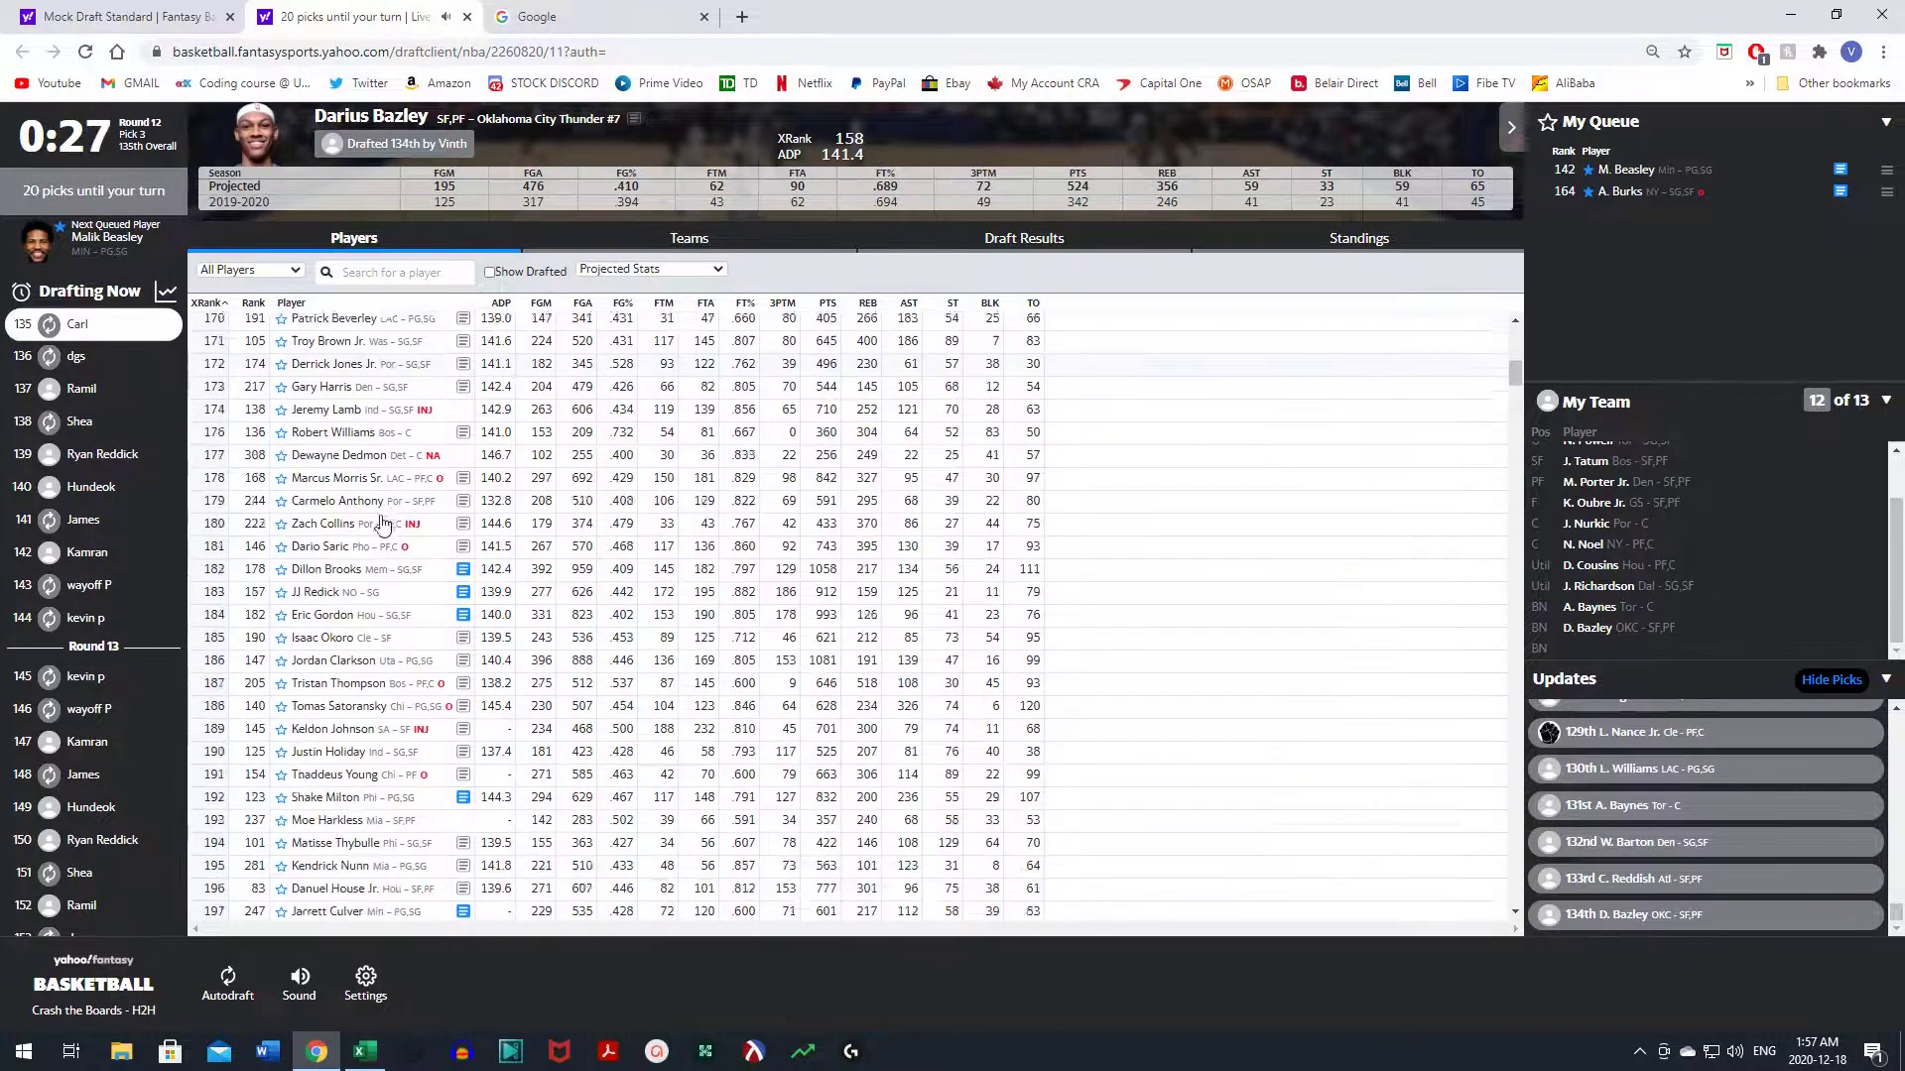
scroll(382, 523, "down", 1)
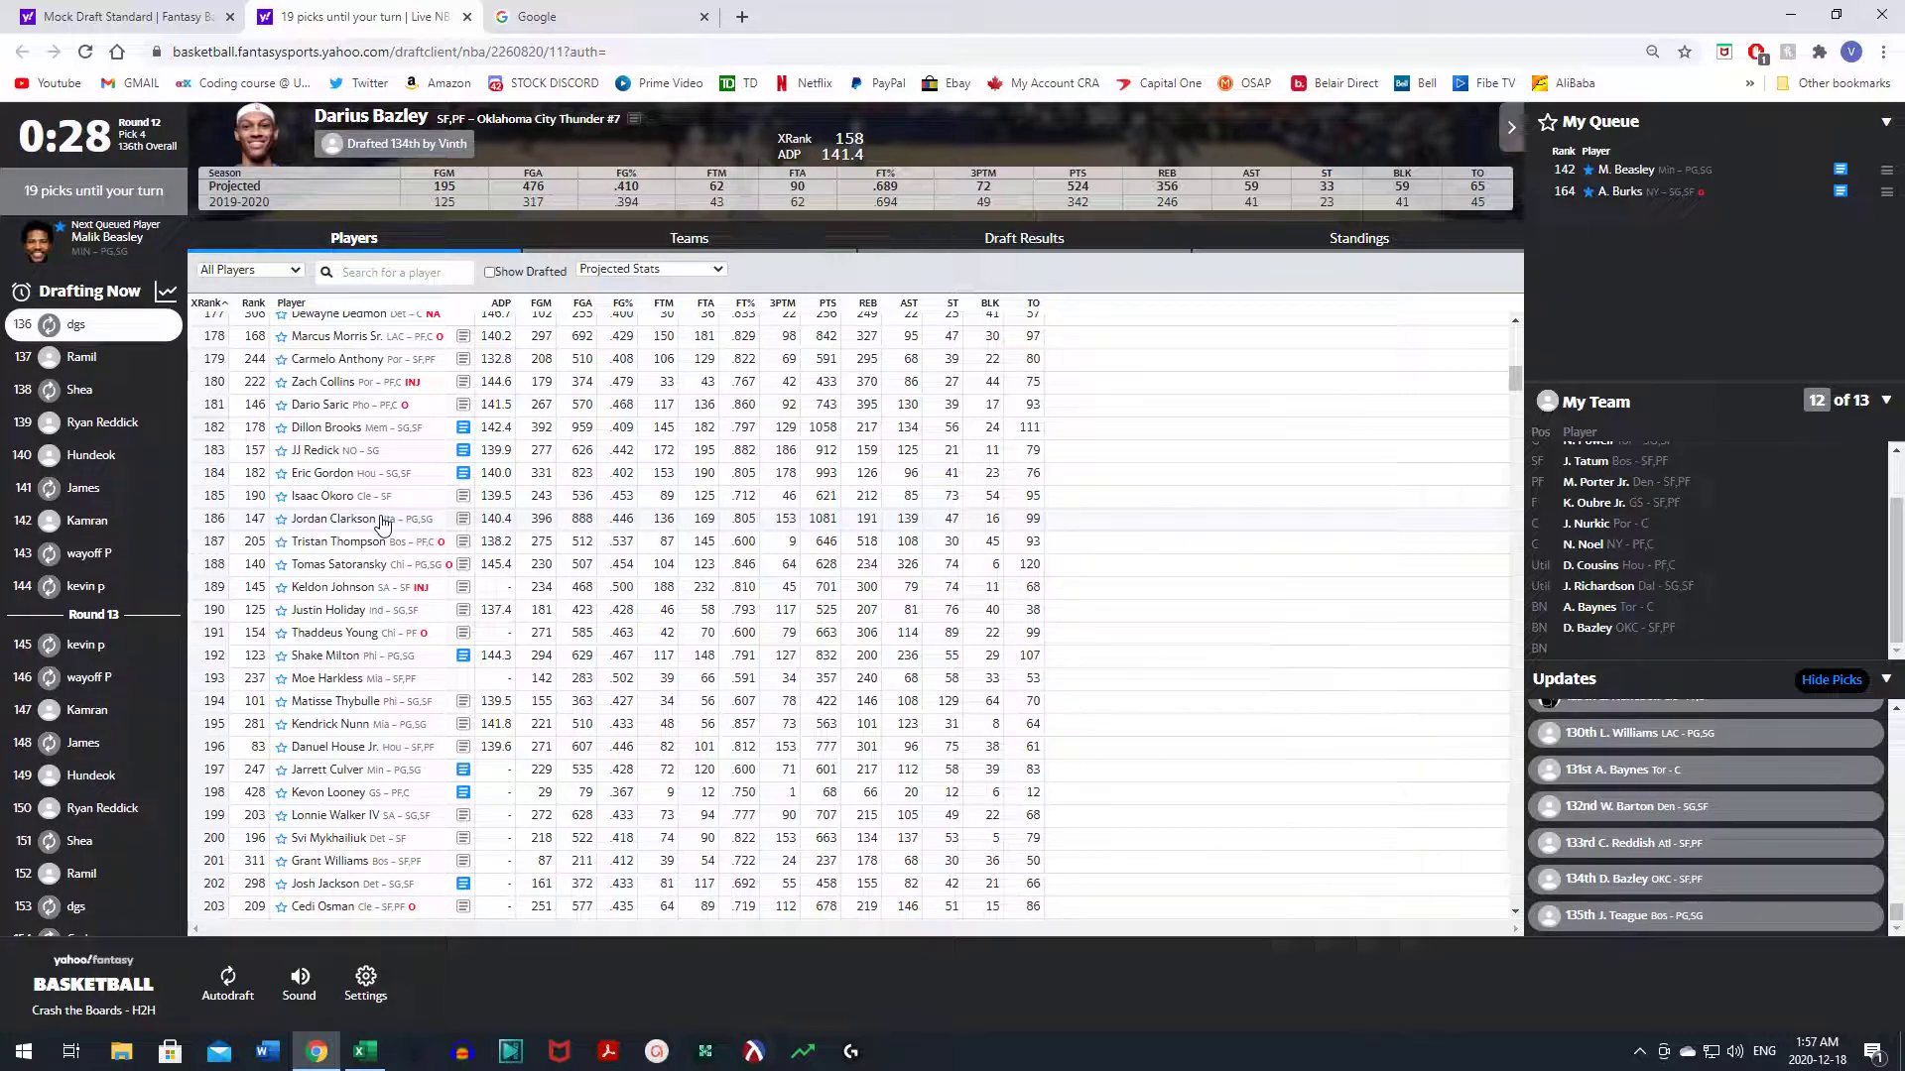
scroll(103, 550, "down", 1)
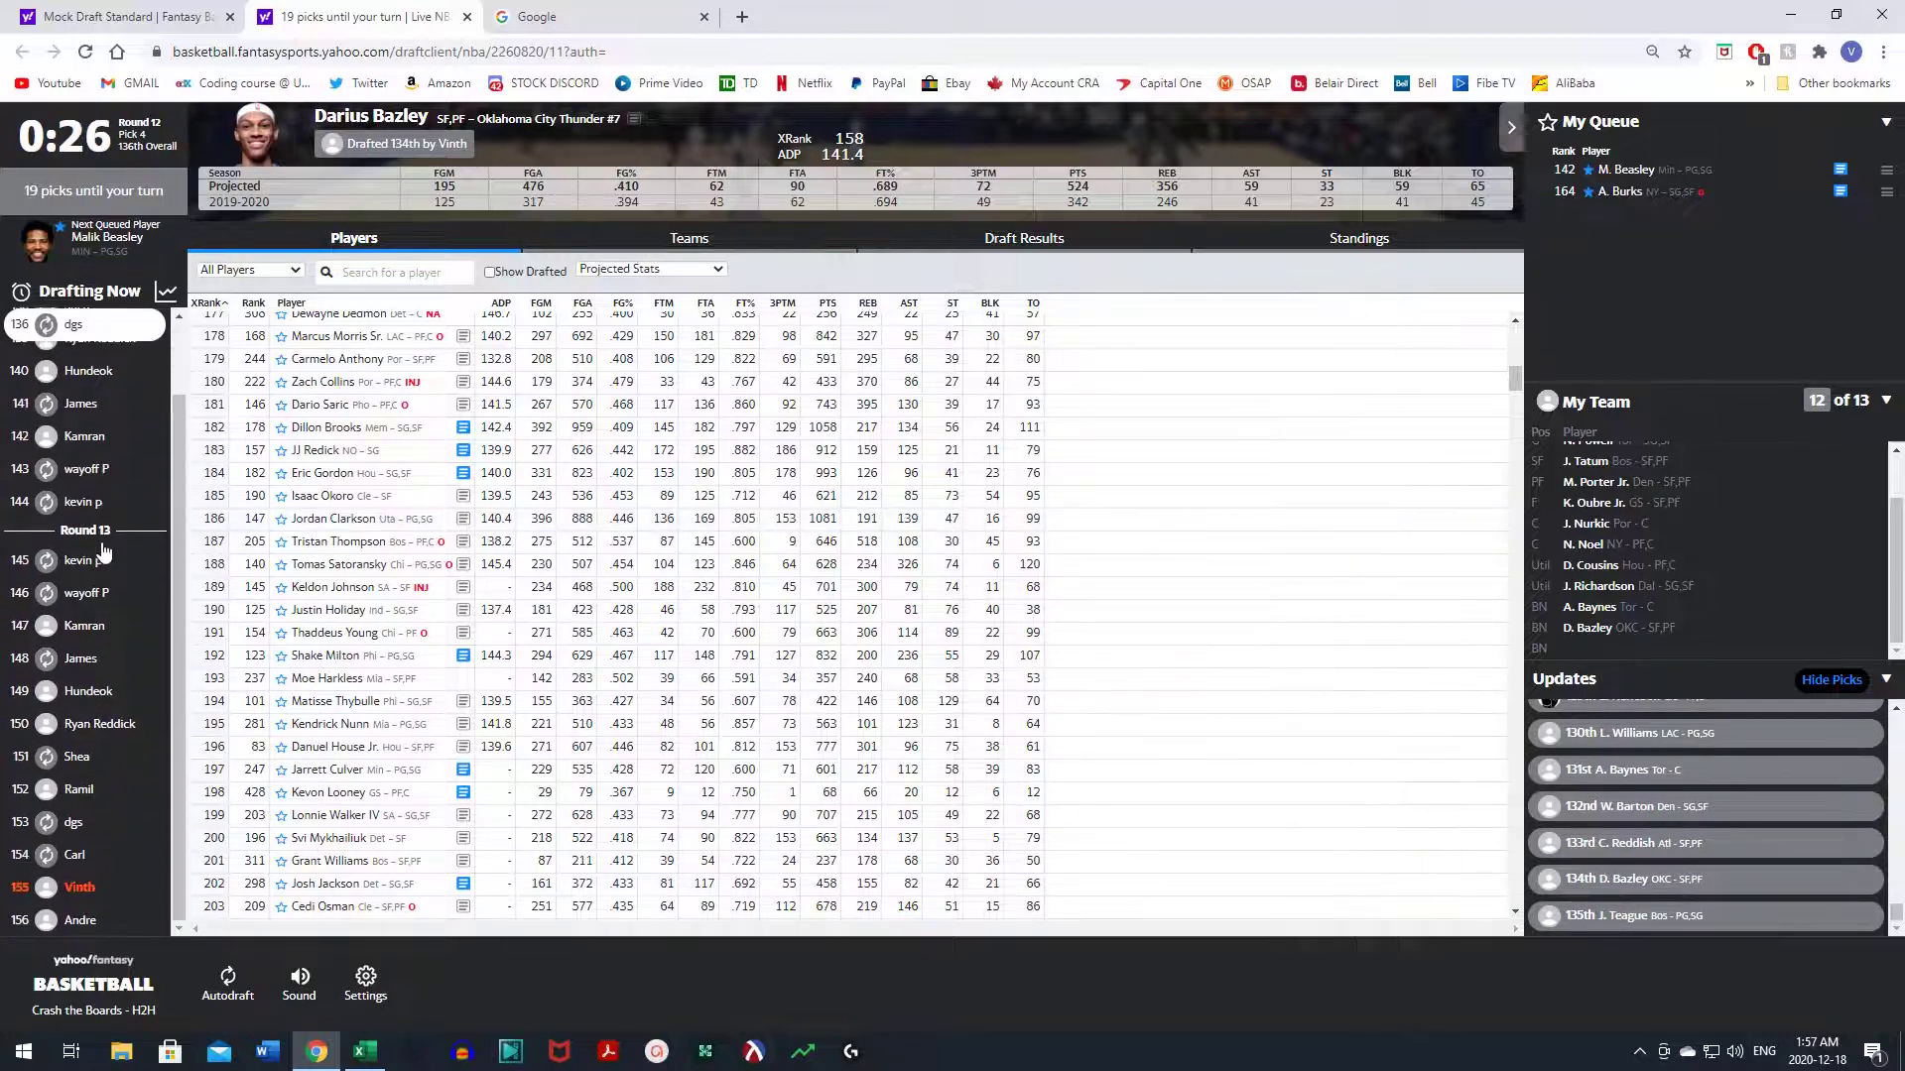
scroll(103, 551, "up", 1)
scroll(339, 607, "up", 5)
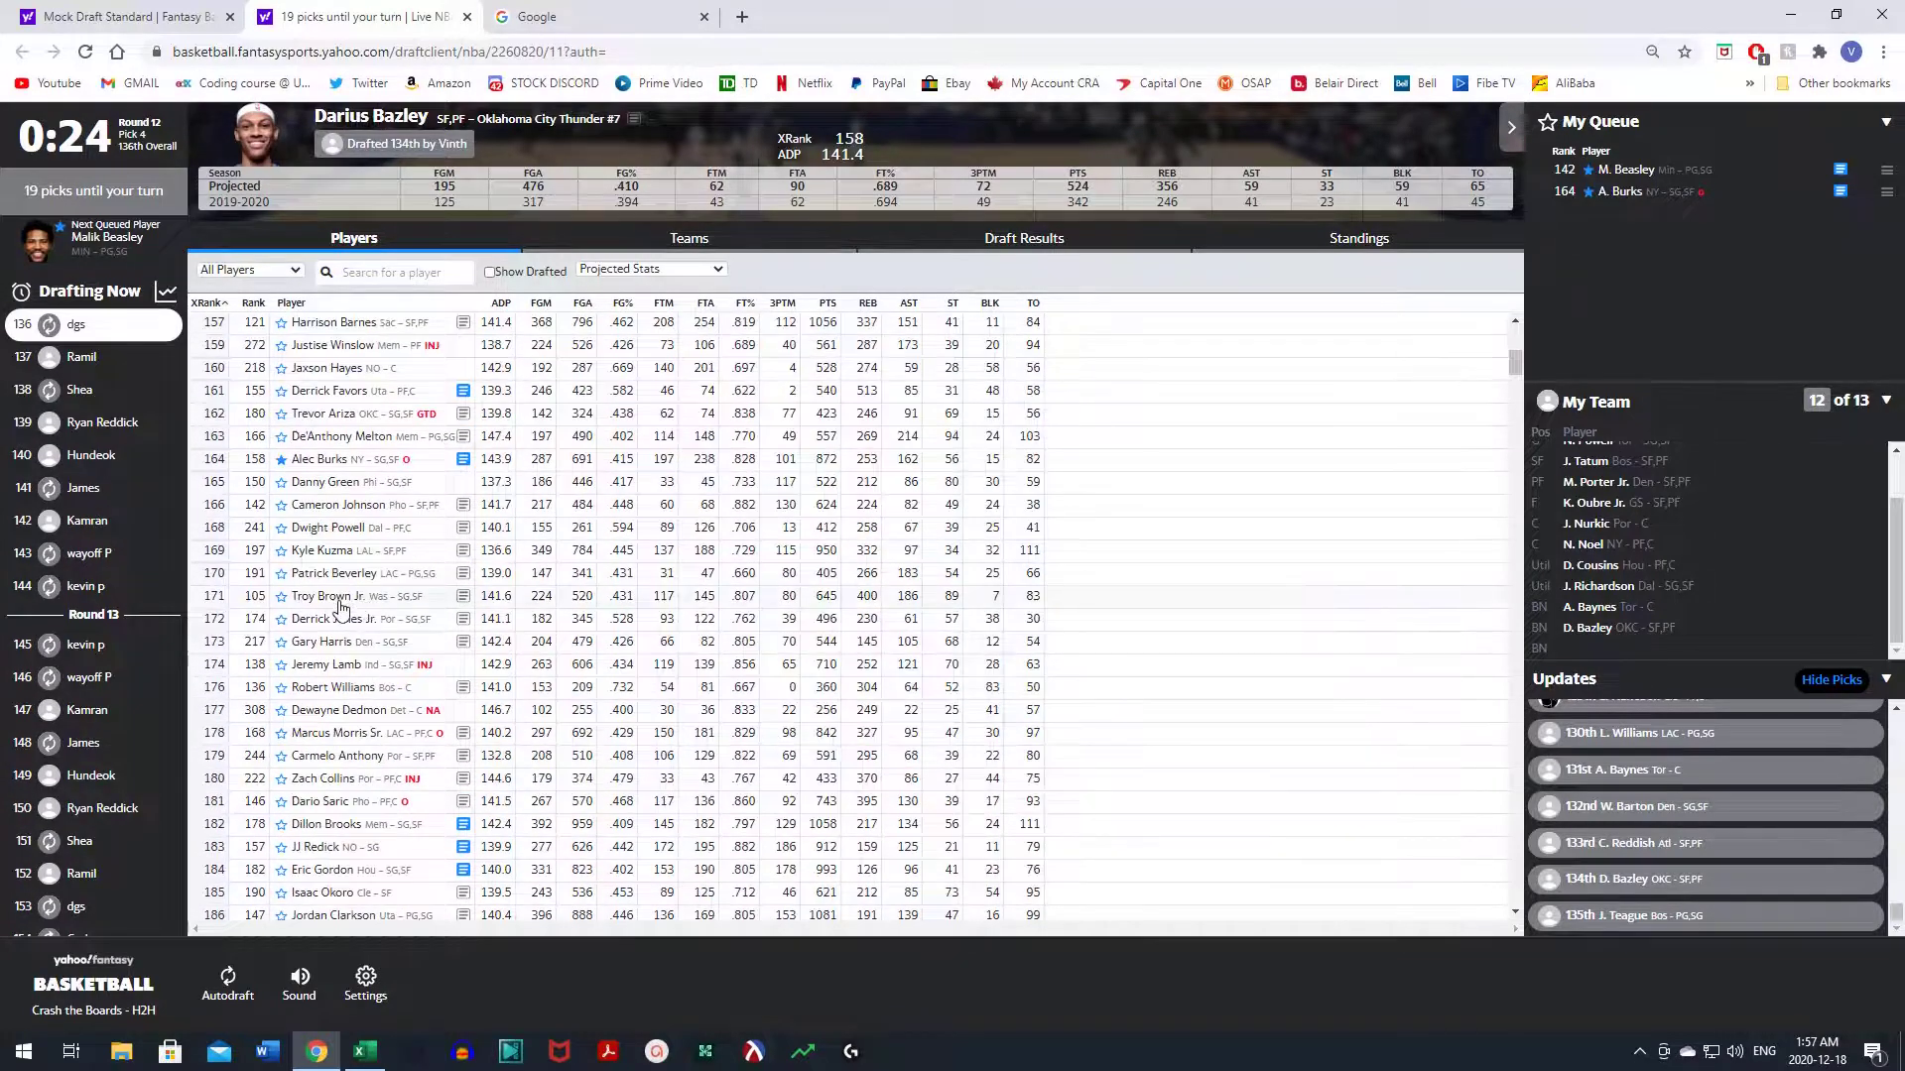
scroll(339, 607, "up", 7)
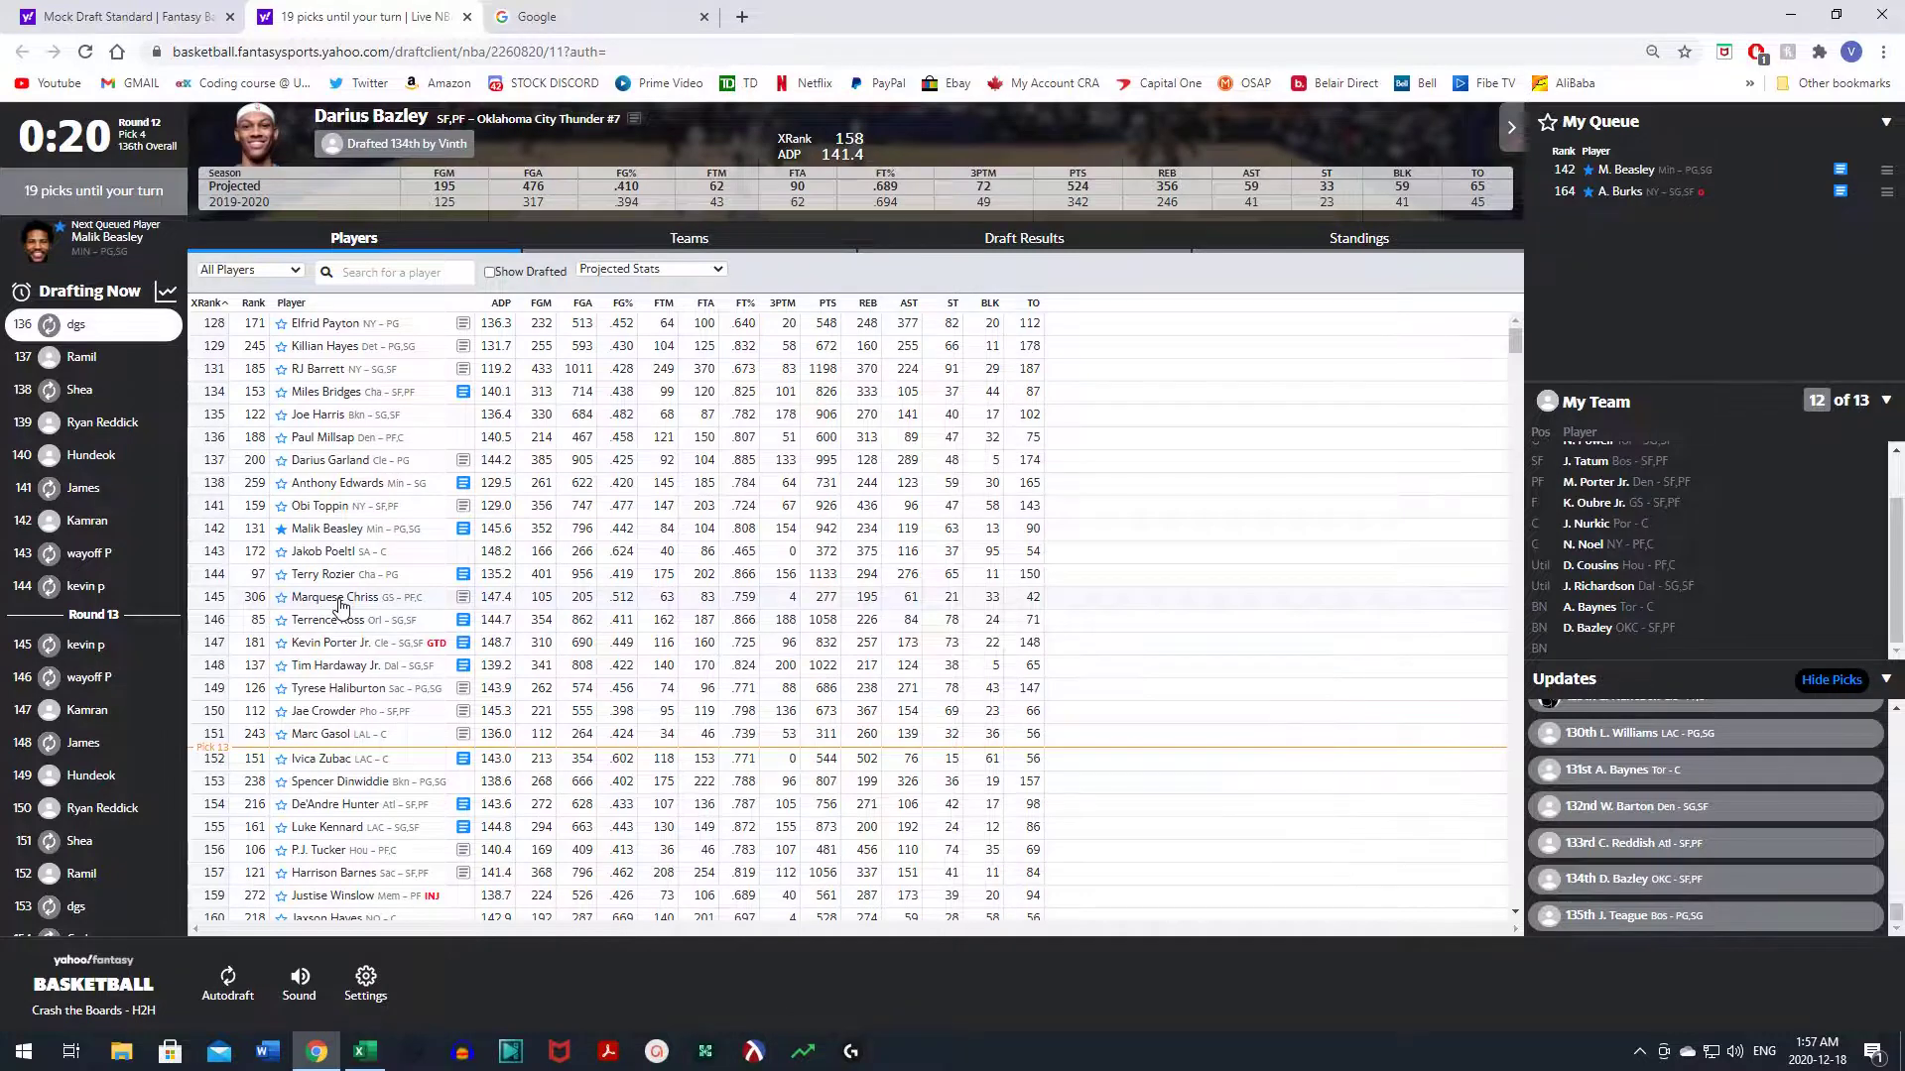
scroll(339, 607, "down", 7)
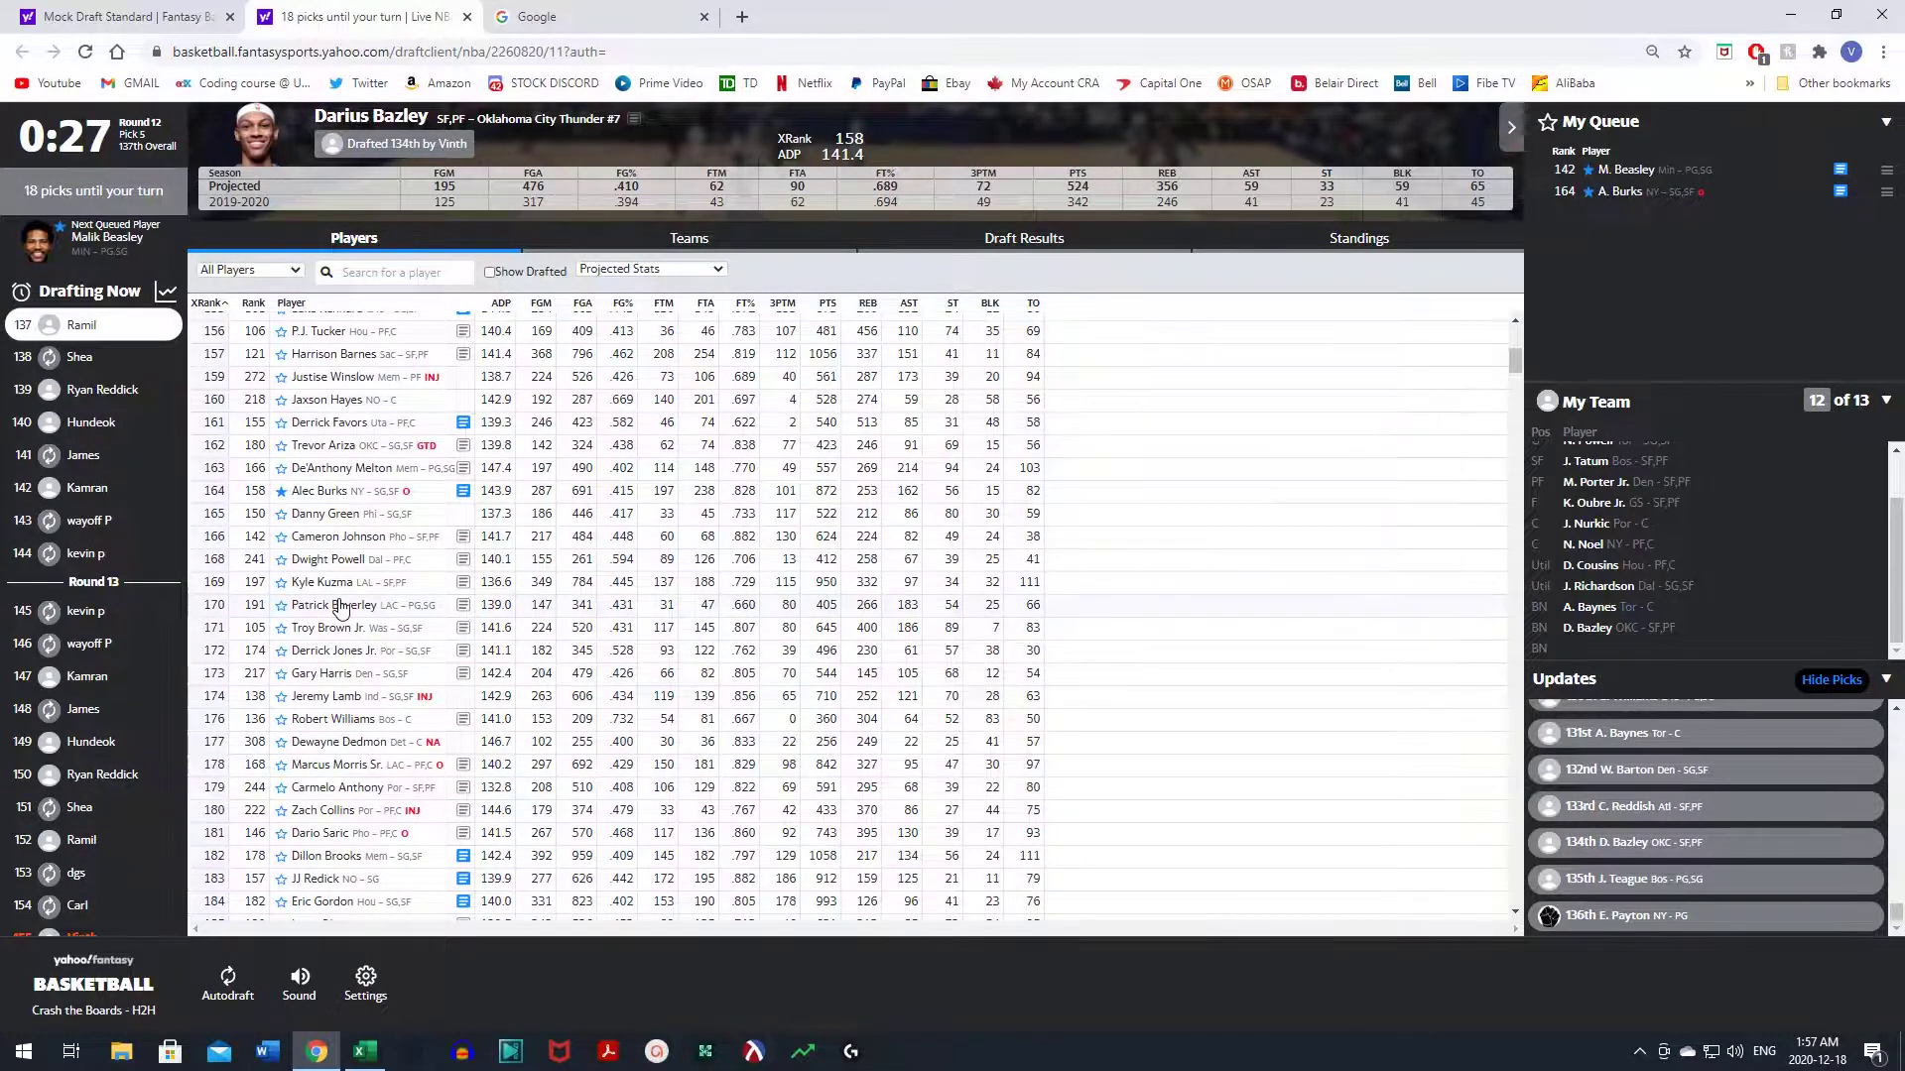
scroll(340, 608, "down", 1)
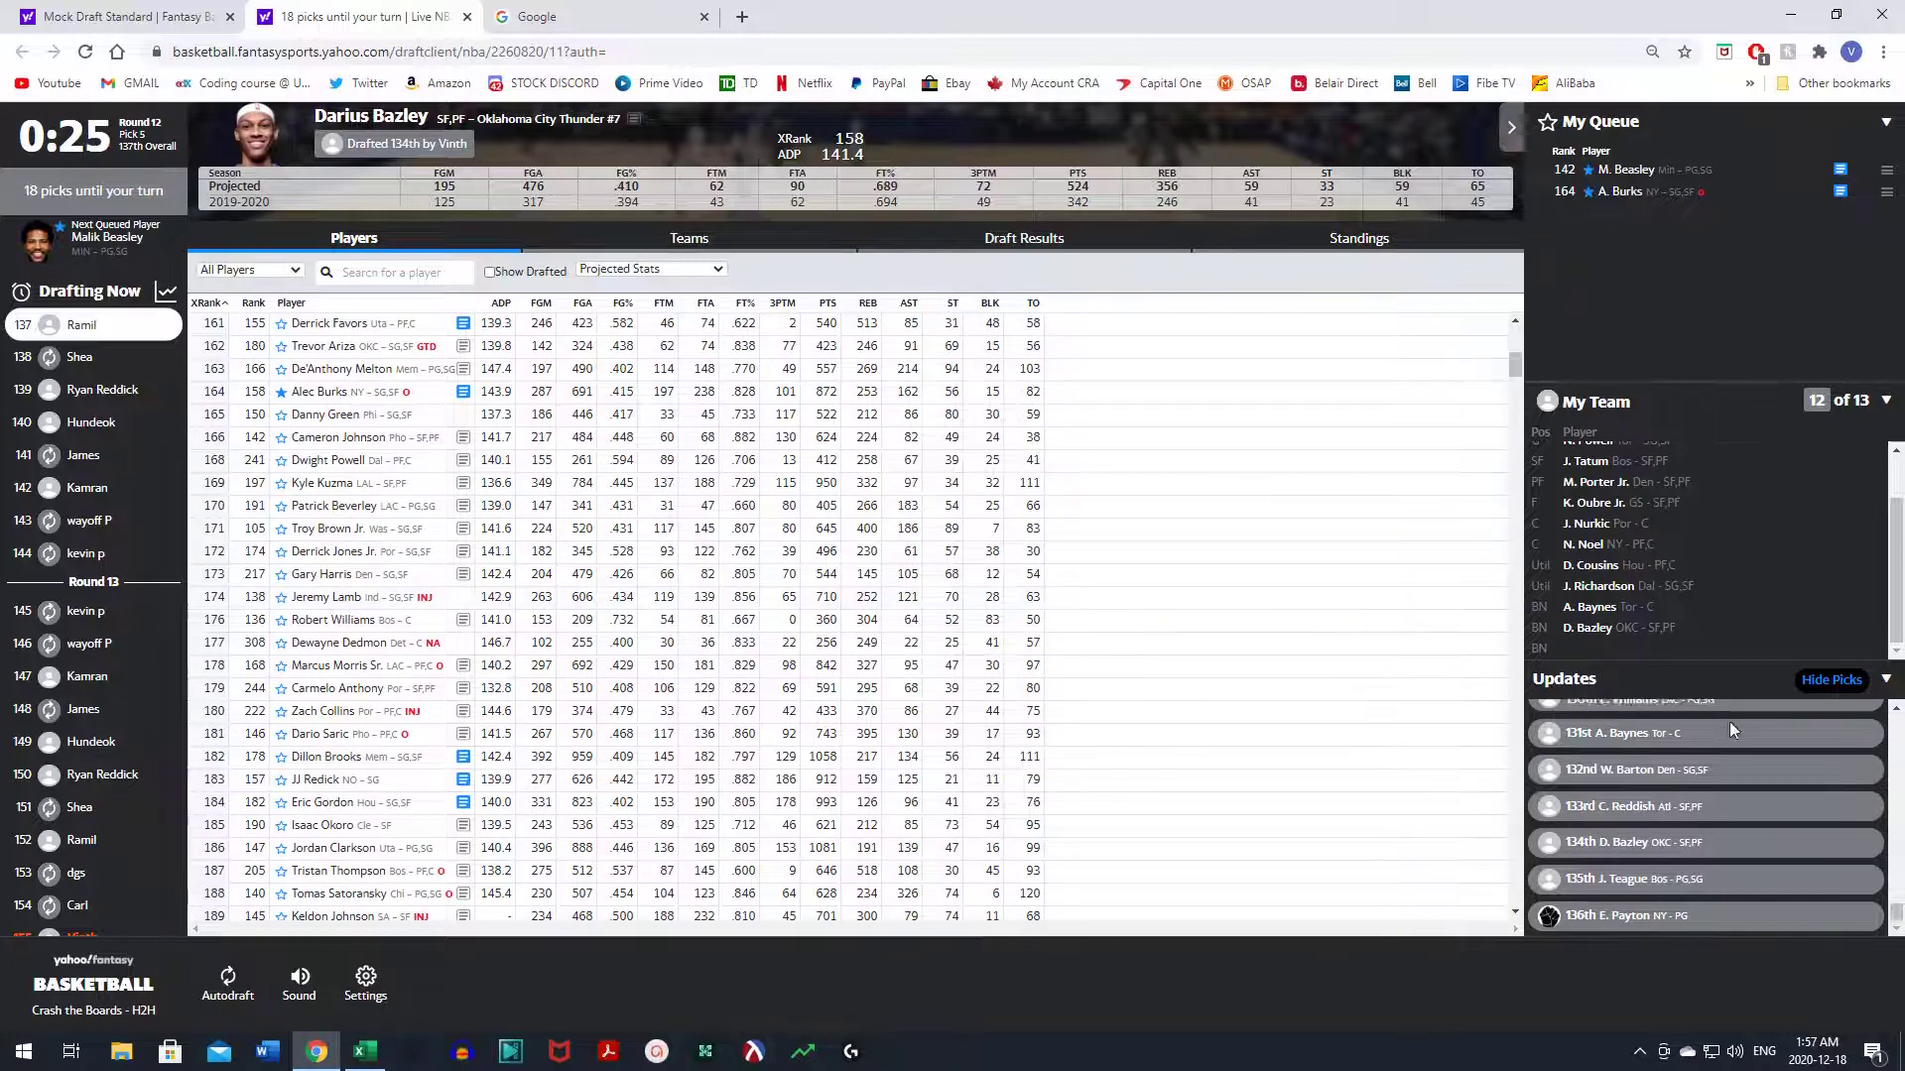
- Review the drafted roster from the starting guards down to the bench slots
scroll(1736, 657, "up", 1)
scroll(1736, 657, "down", 1)
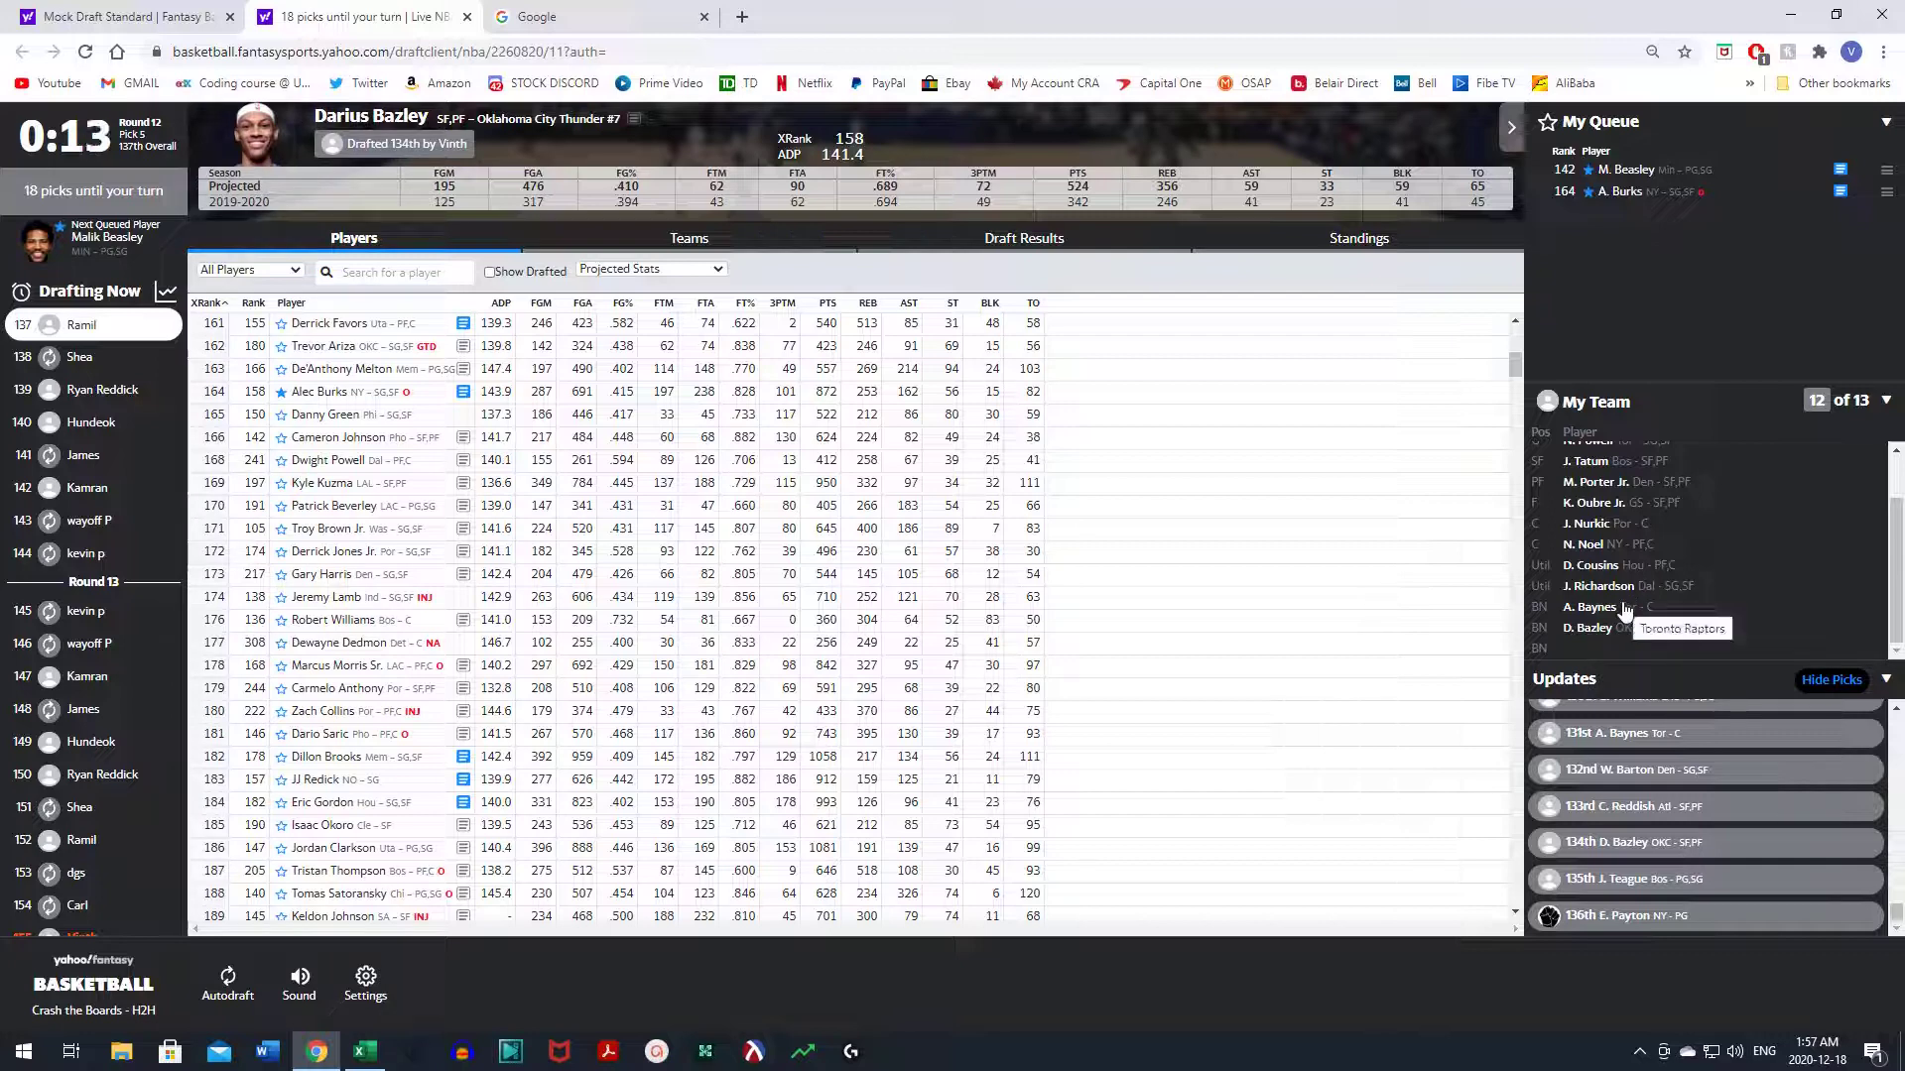
scroll(1624, 610, "up", 1)
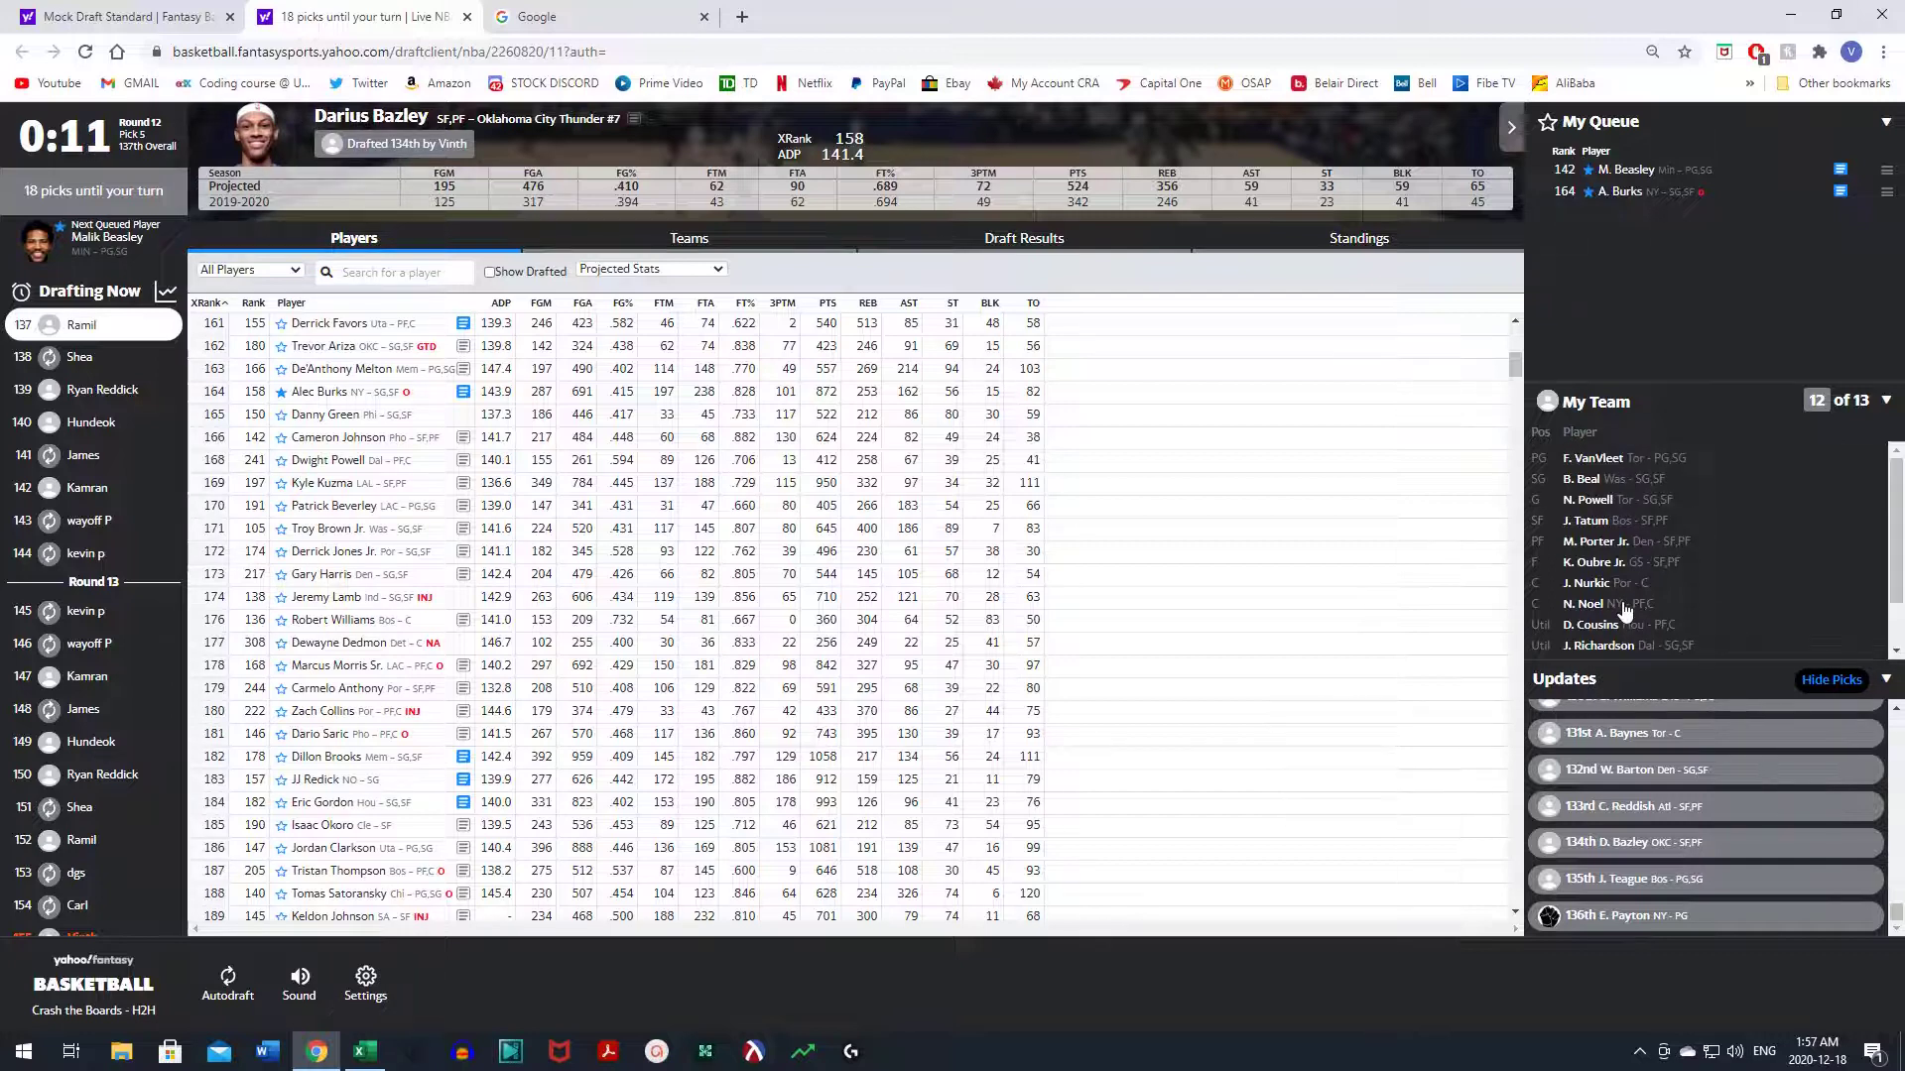
scroll(1624, 611, "down", 1)
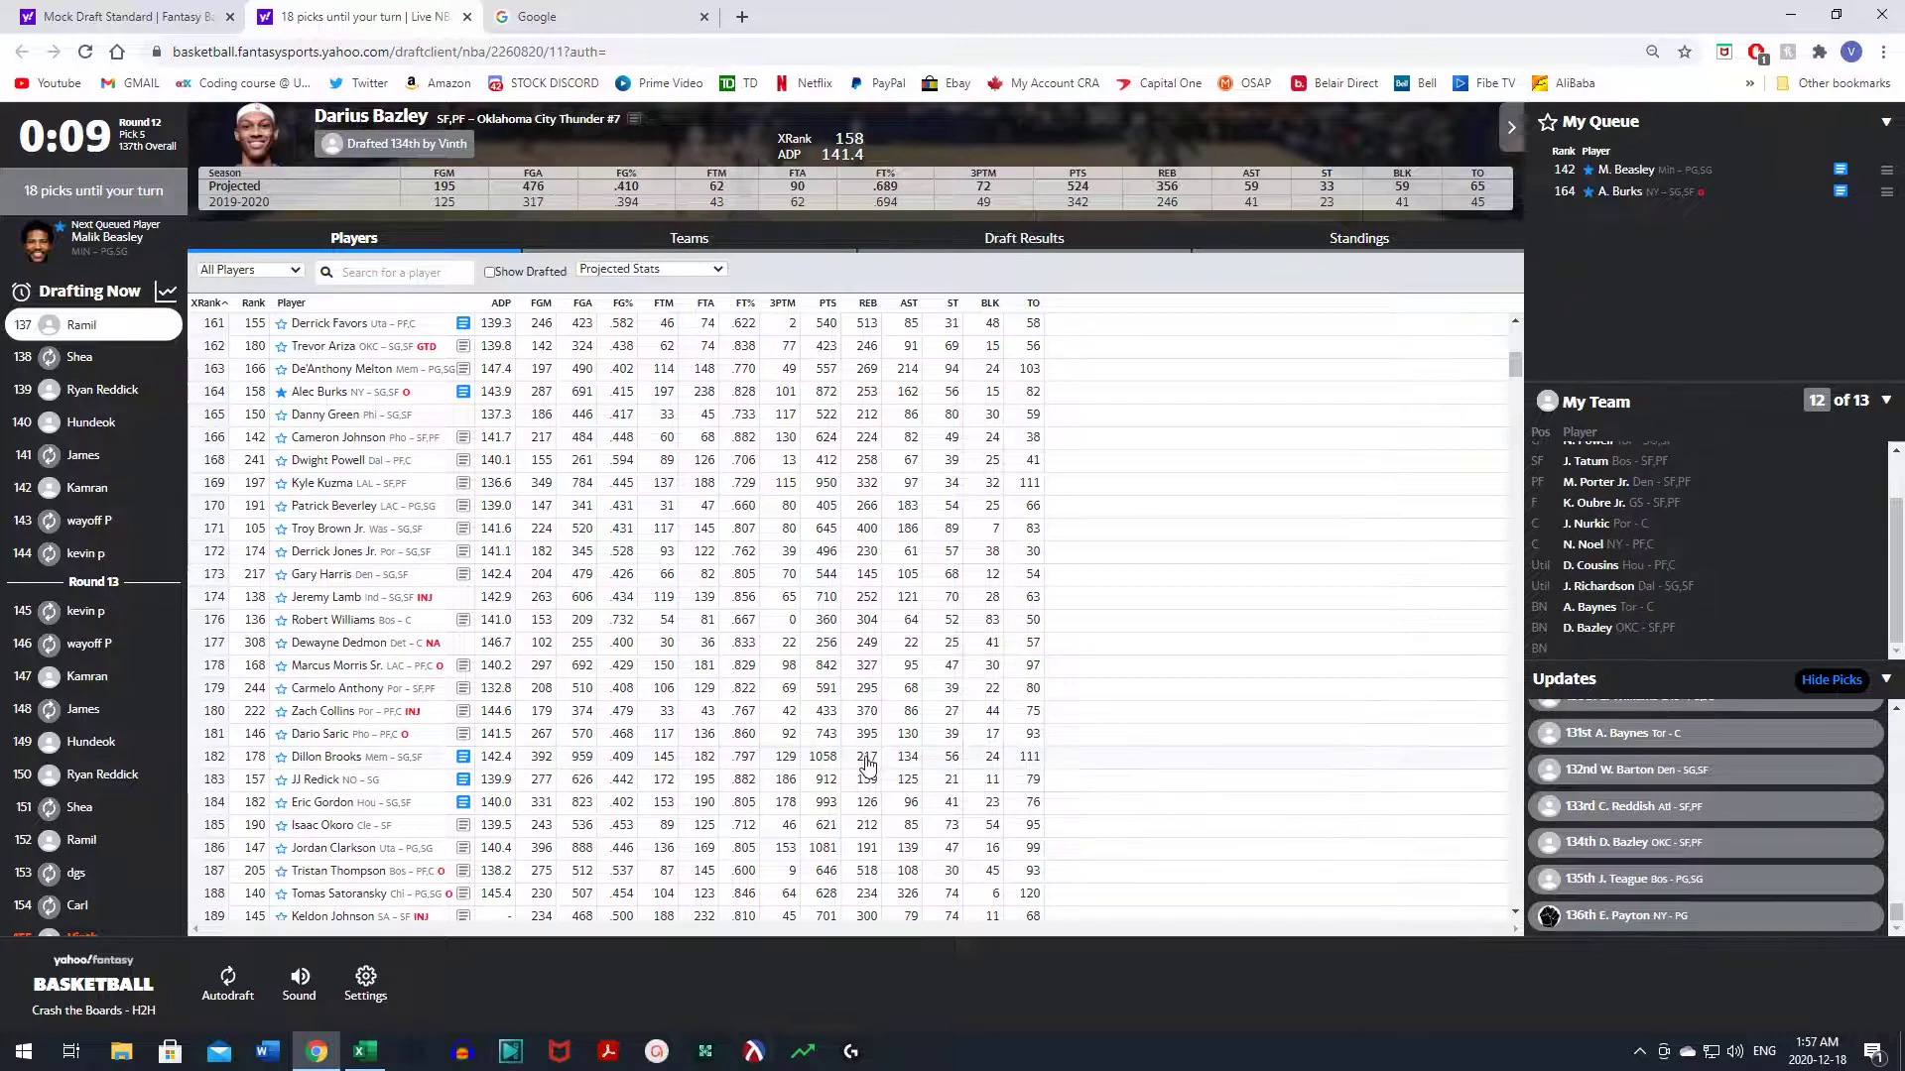
- Compare the projected stats of queued players Alec Burks and Malik Beasley with the other remaining ranked players
scroll(867, 763, "down", 2)
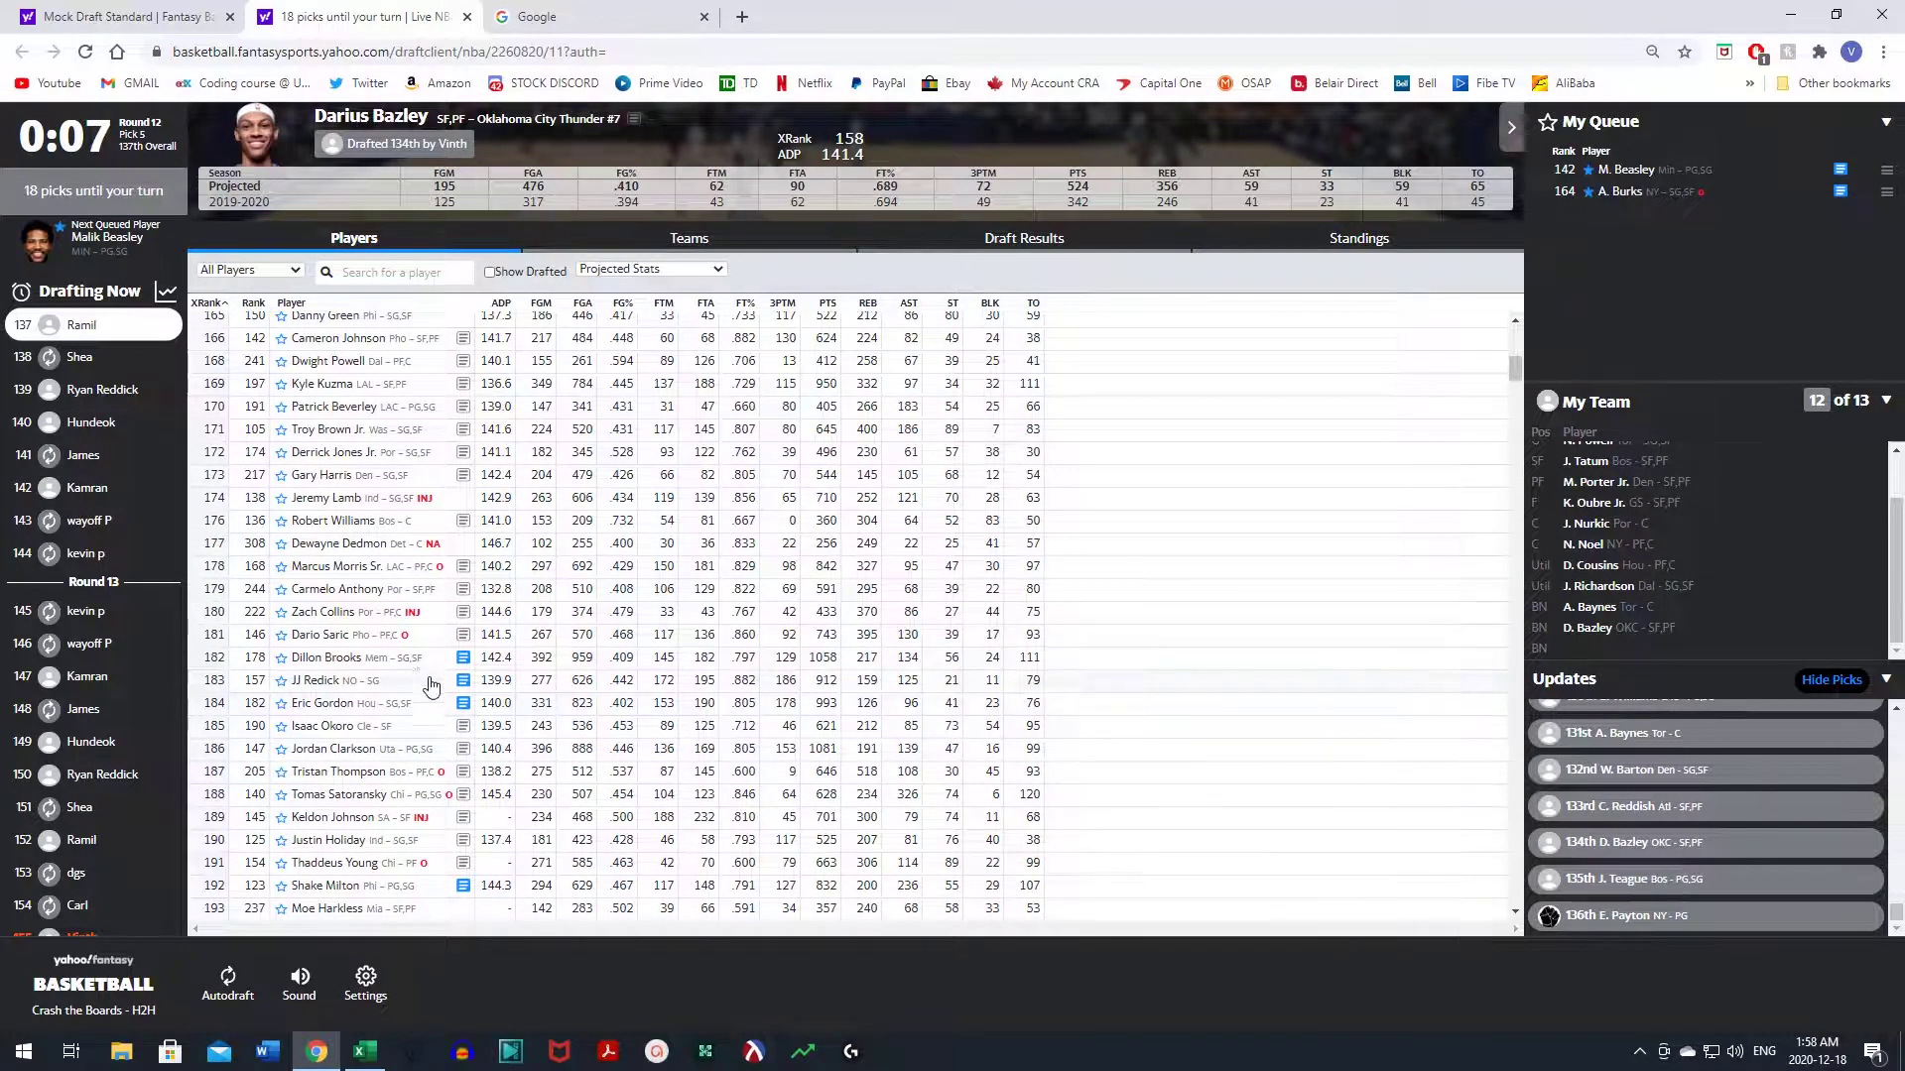
scroll(436, 724, "down", 5)
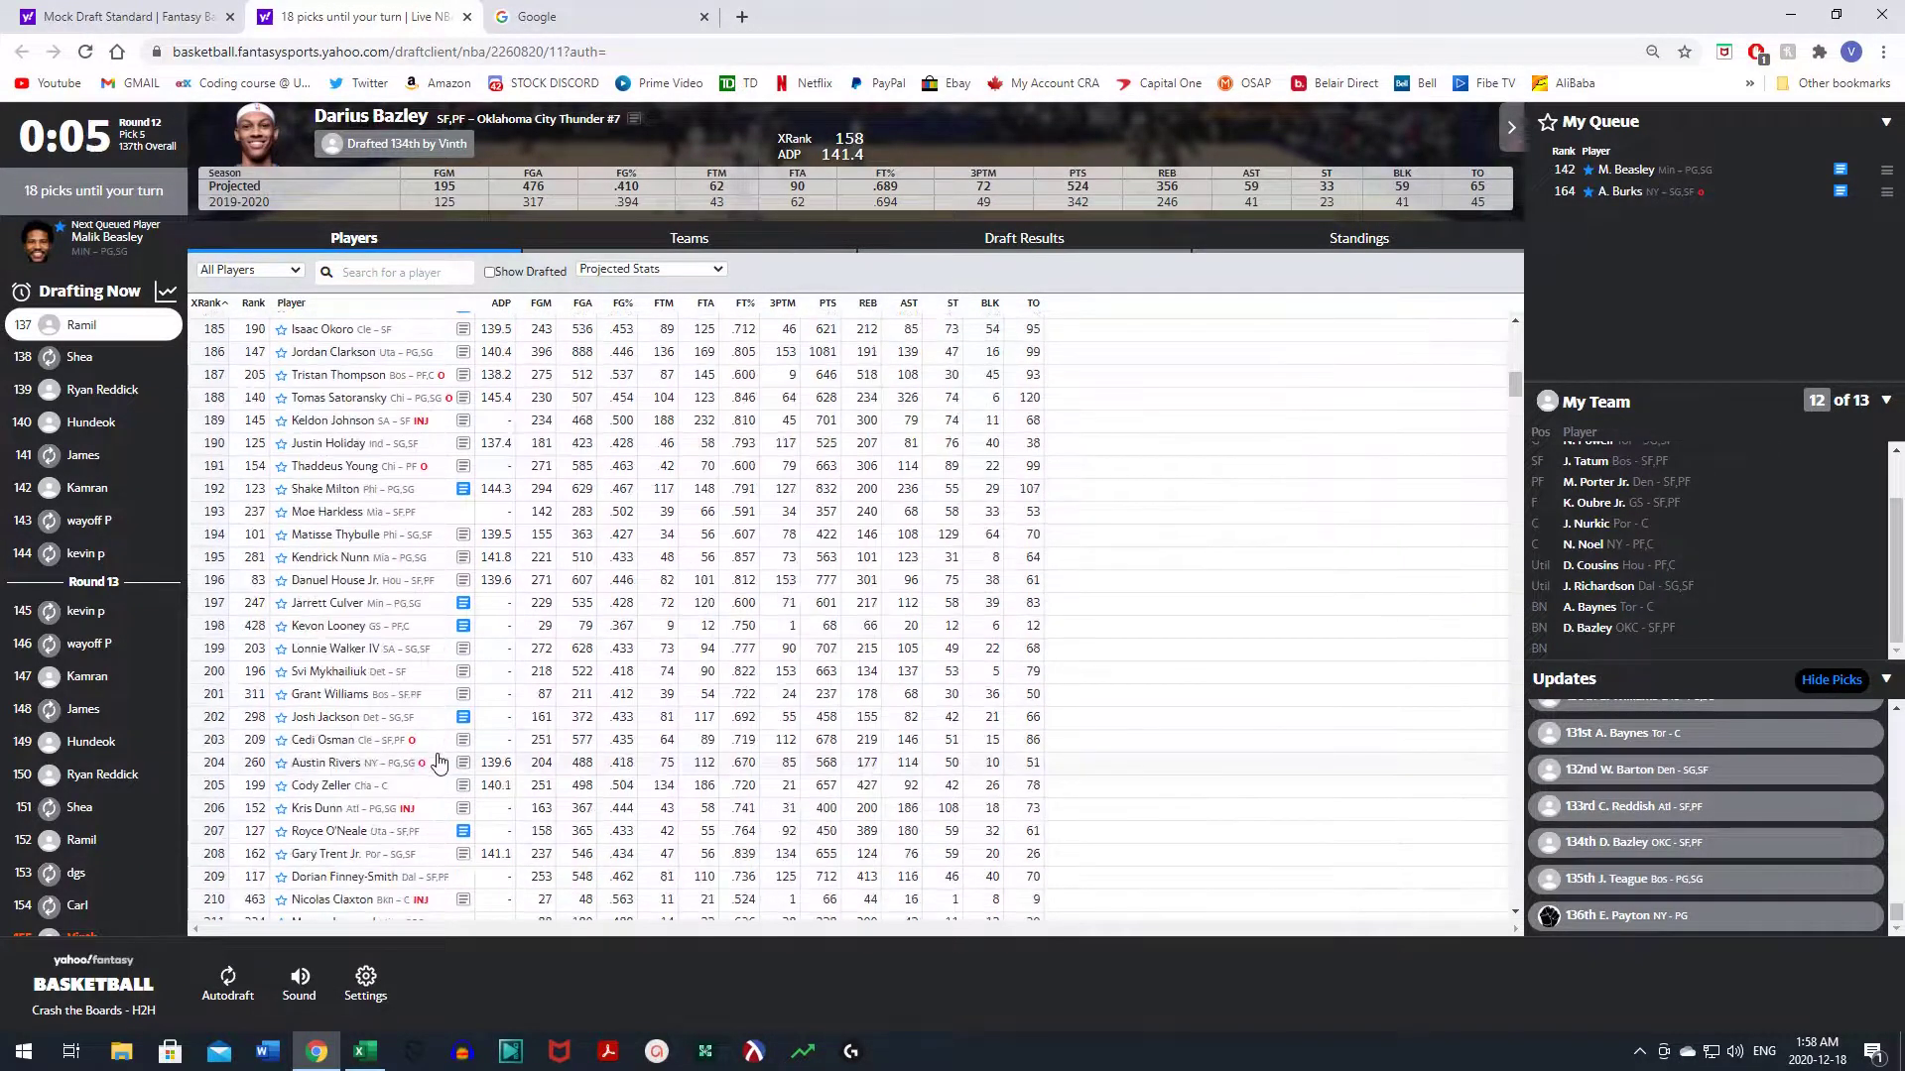
scroll(436, 774, "up", 9)
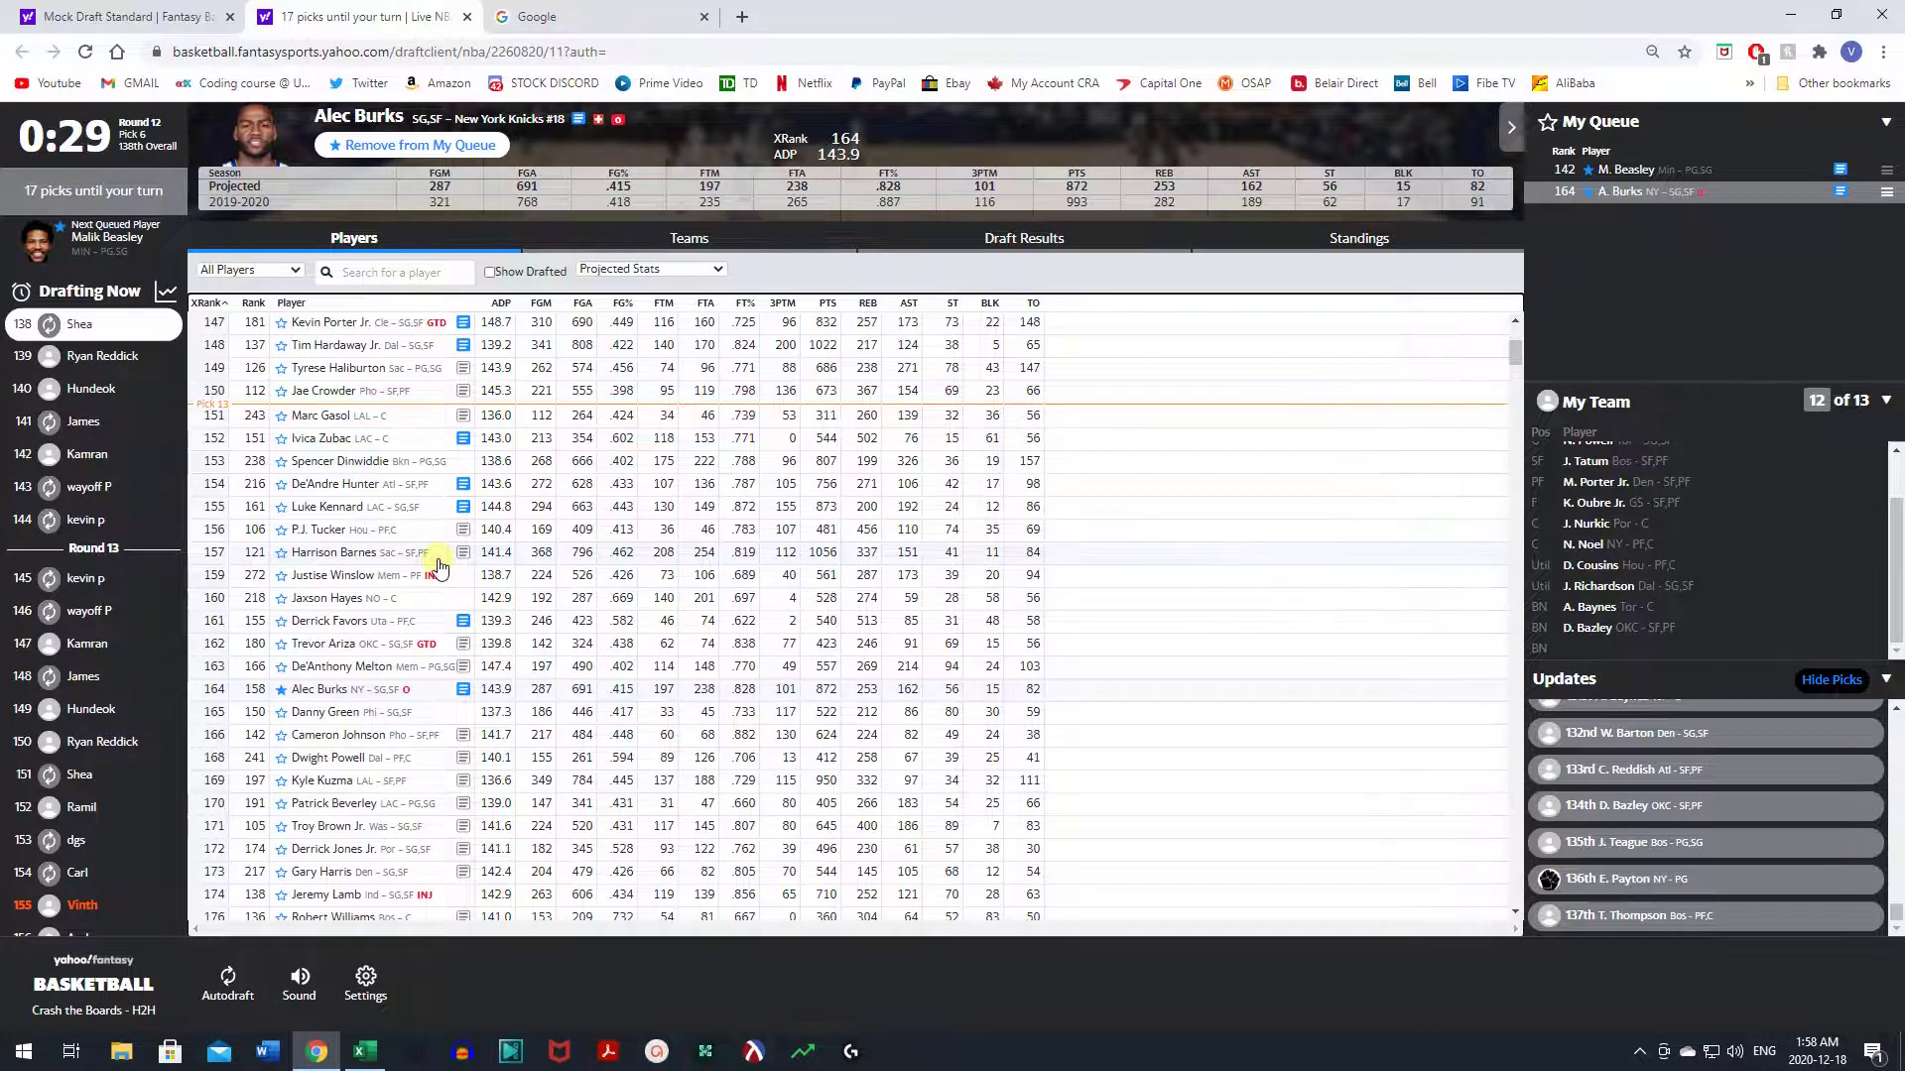
scroll(441, 567, "up", 2)
scroll(439, 568, "up", 1)
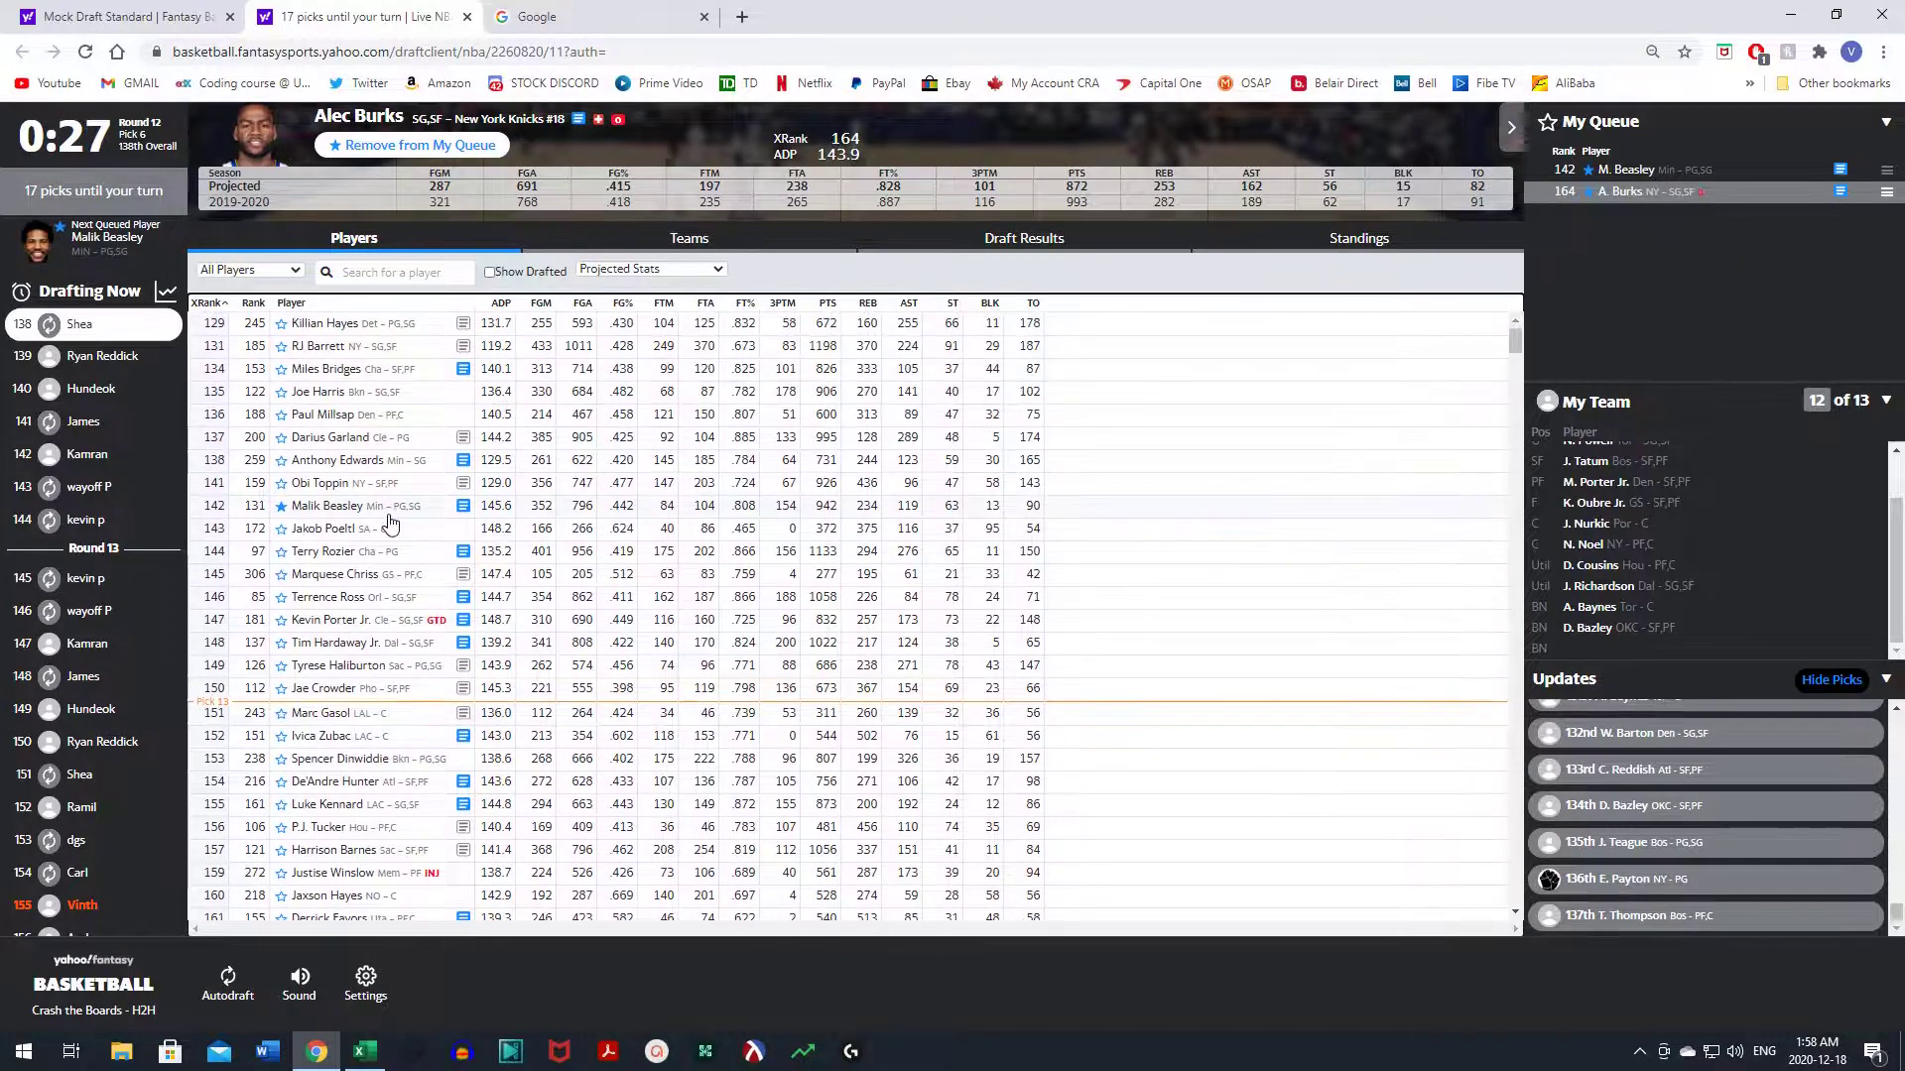
left_click(382, 507)
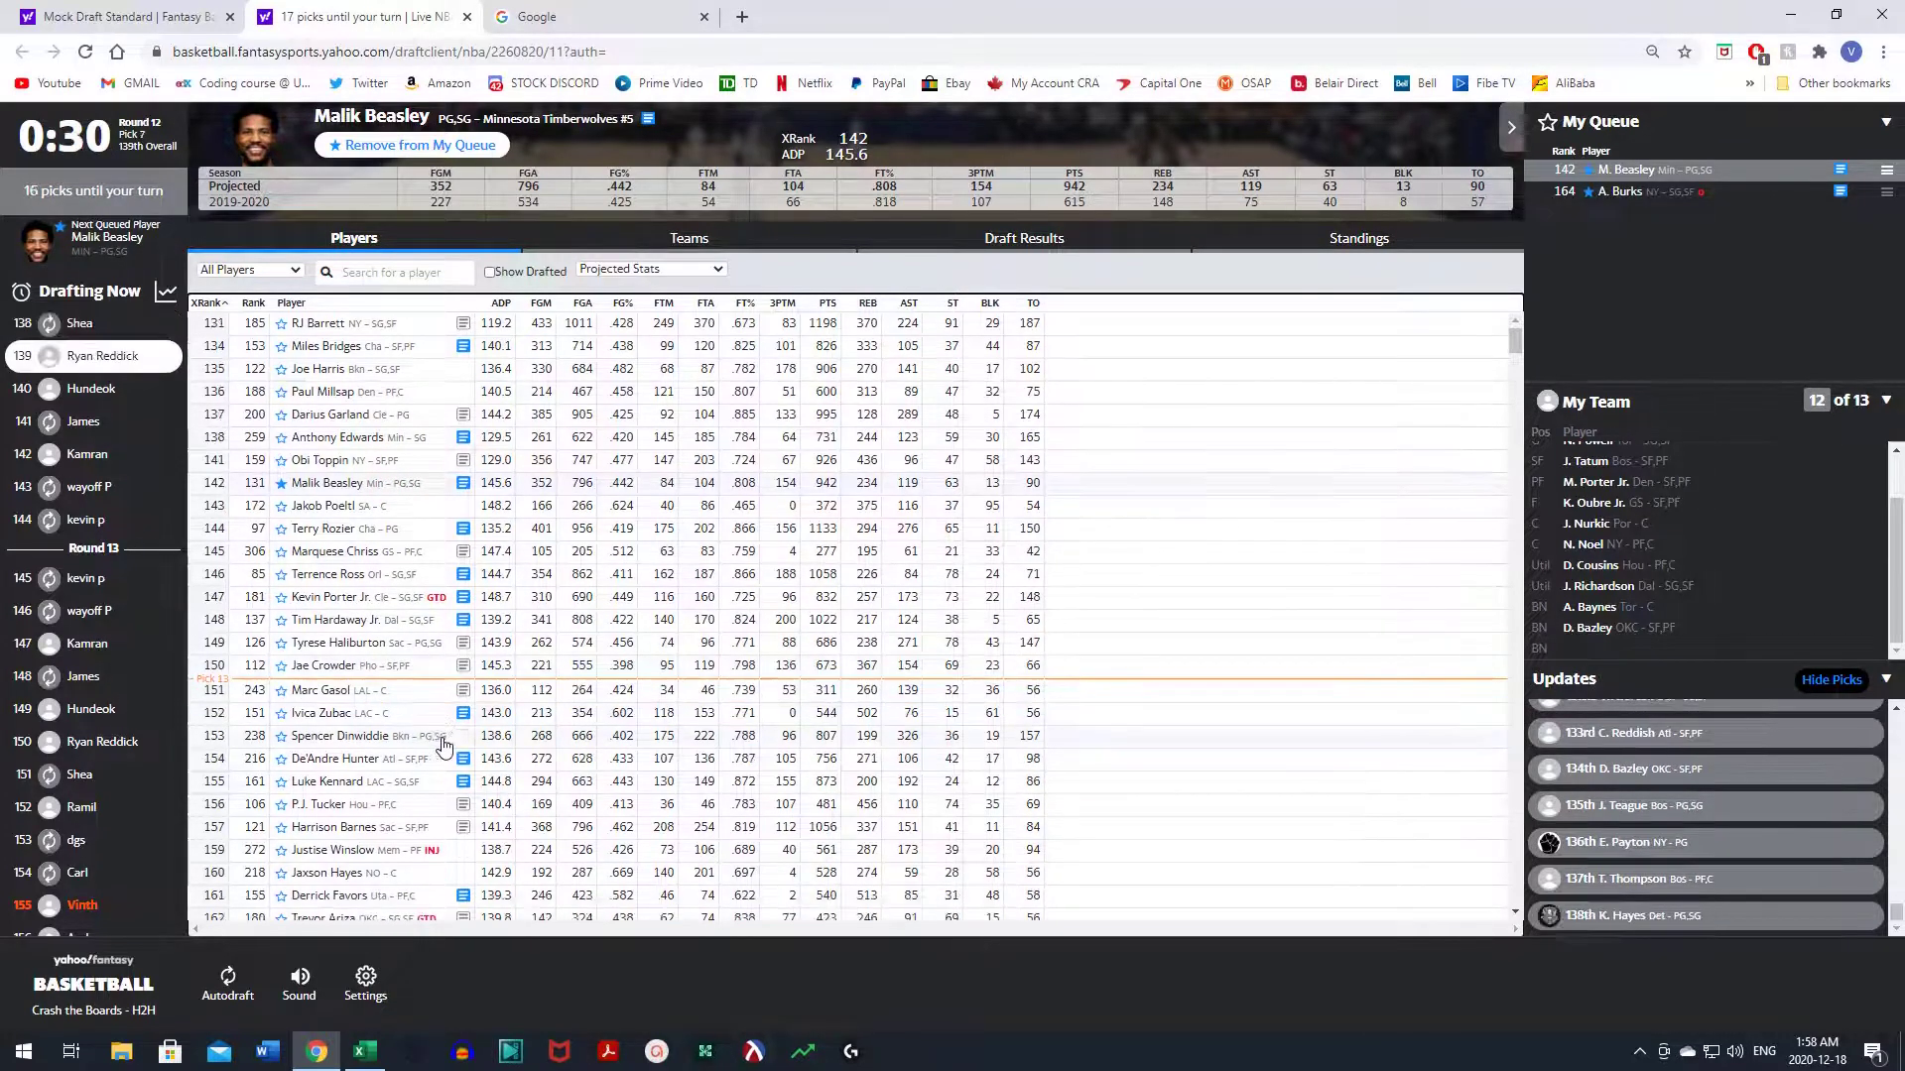
- Recheck the players still available in round 13 around the two queued targets
scroll(443, 746, "down", 4)
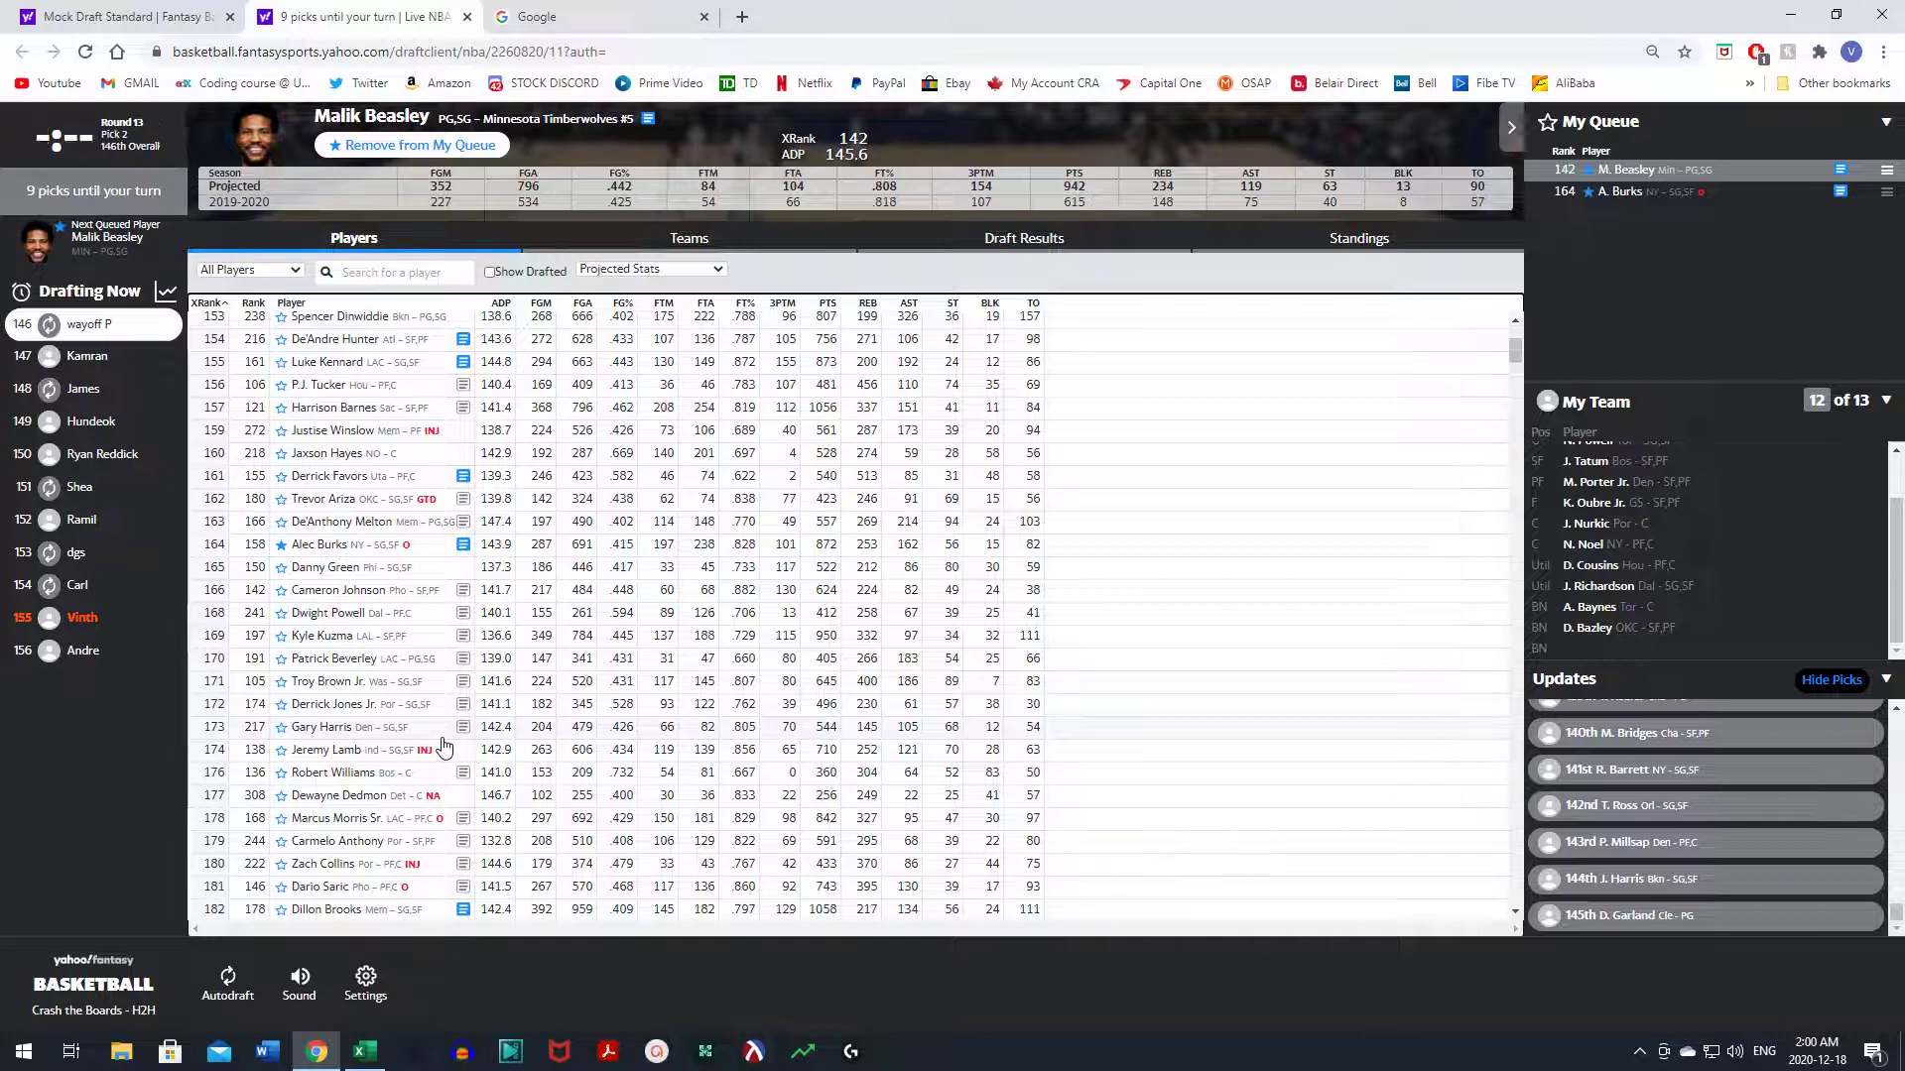
scroll(397, 833, "down", 1)
scroll(387, 853, "up", 3)
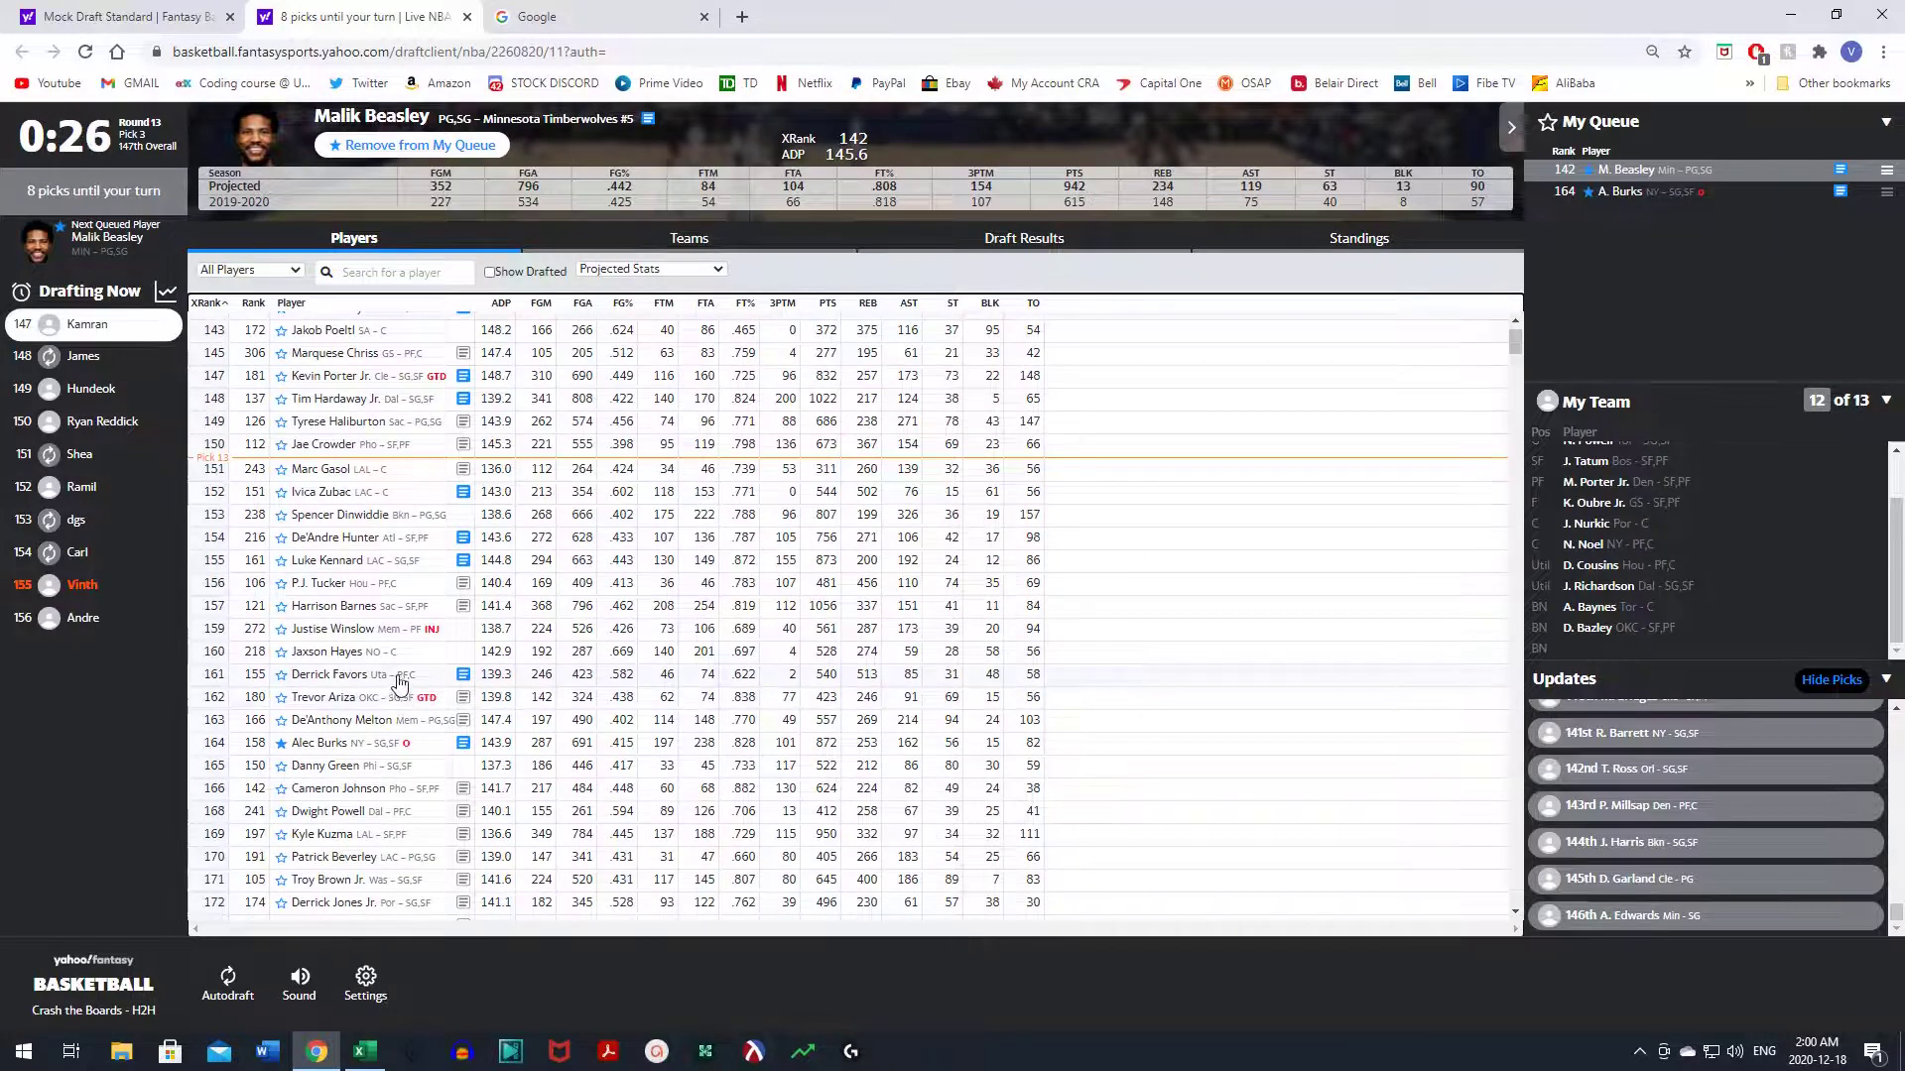
scroll(399, 682, "up", 1)
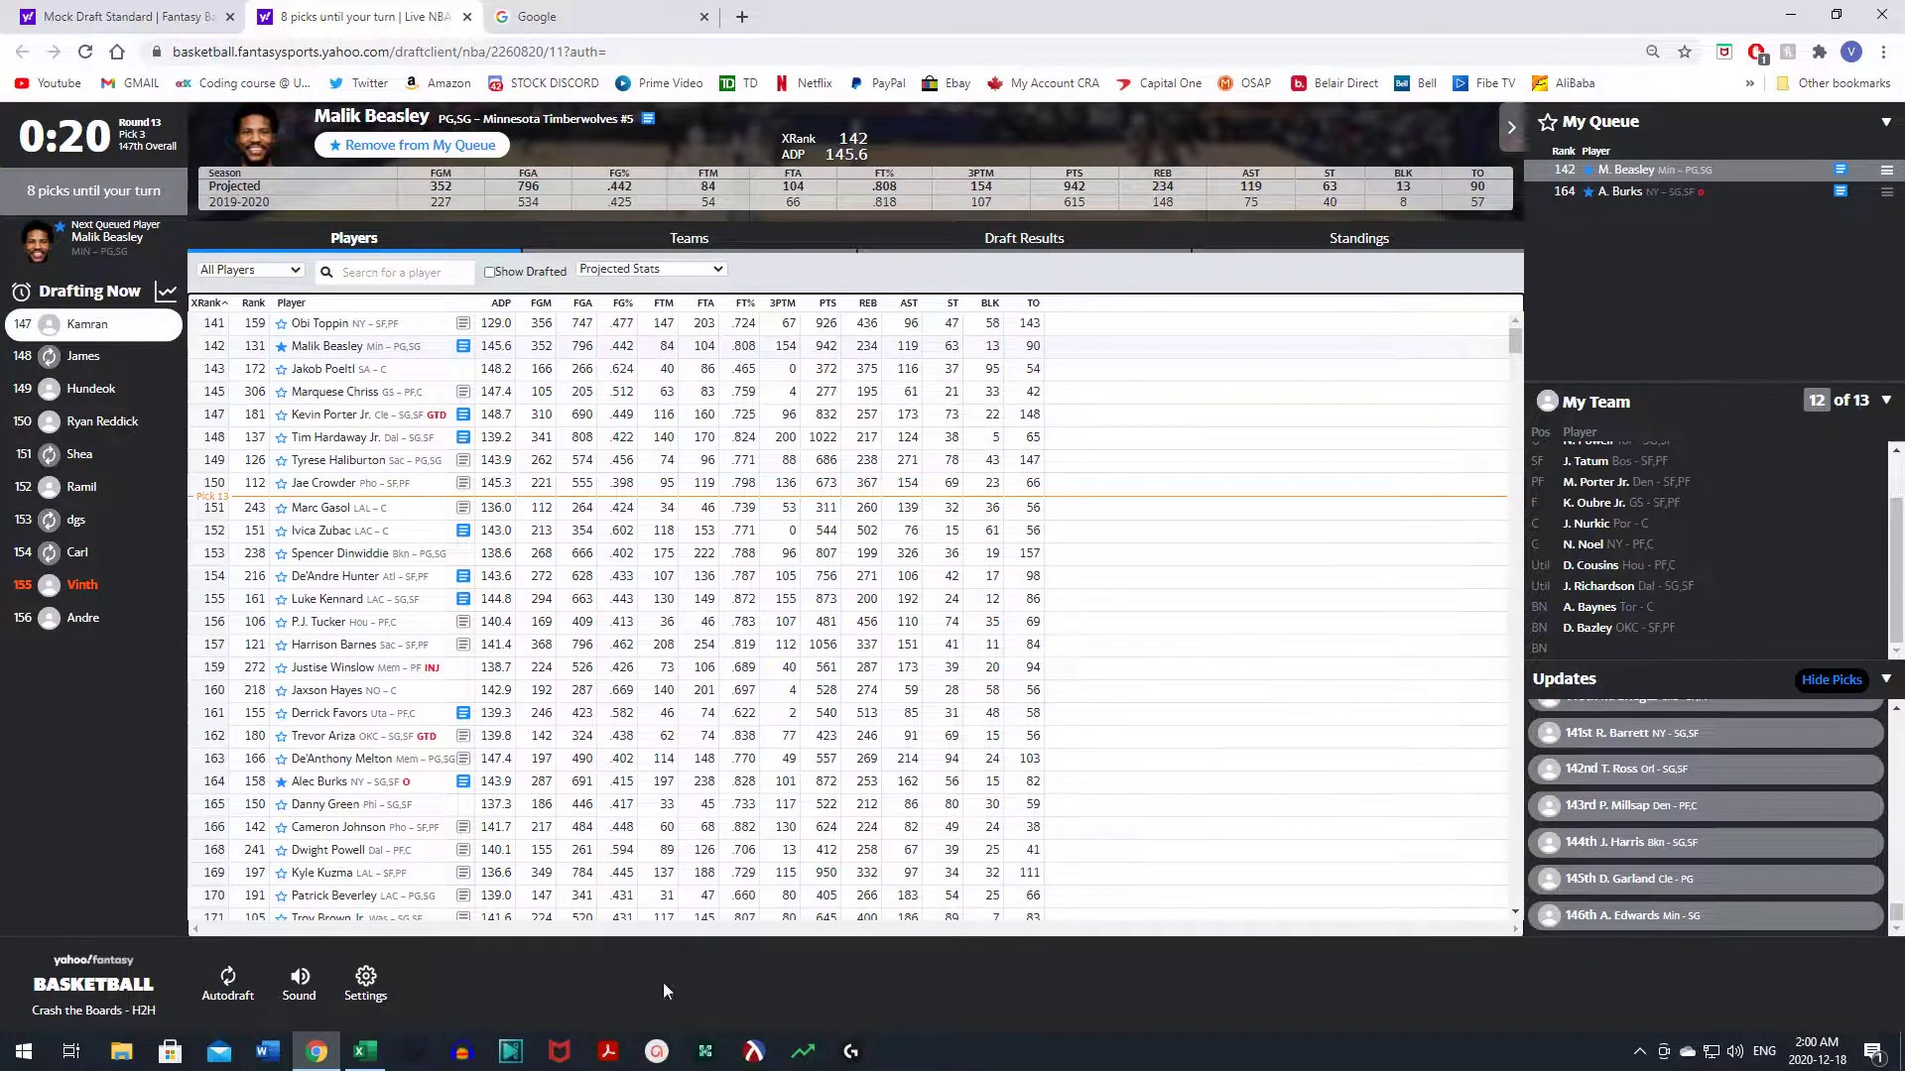
- Examine the lower-ranked available players well beyond the queued targets for other last-round options
scroll(739, 684, "down", 7)
scroll(739, 669, "down", 5)
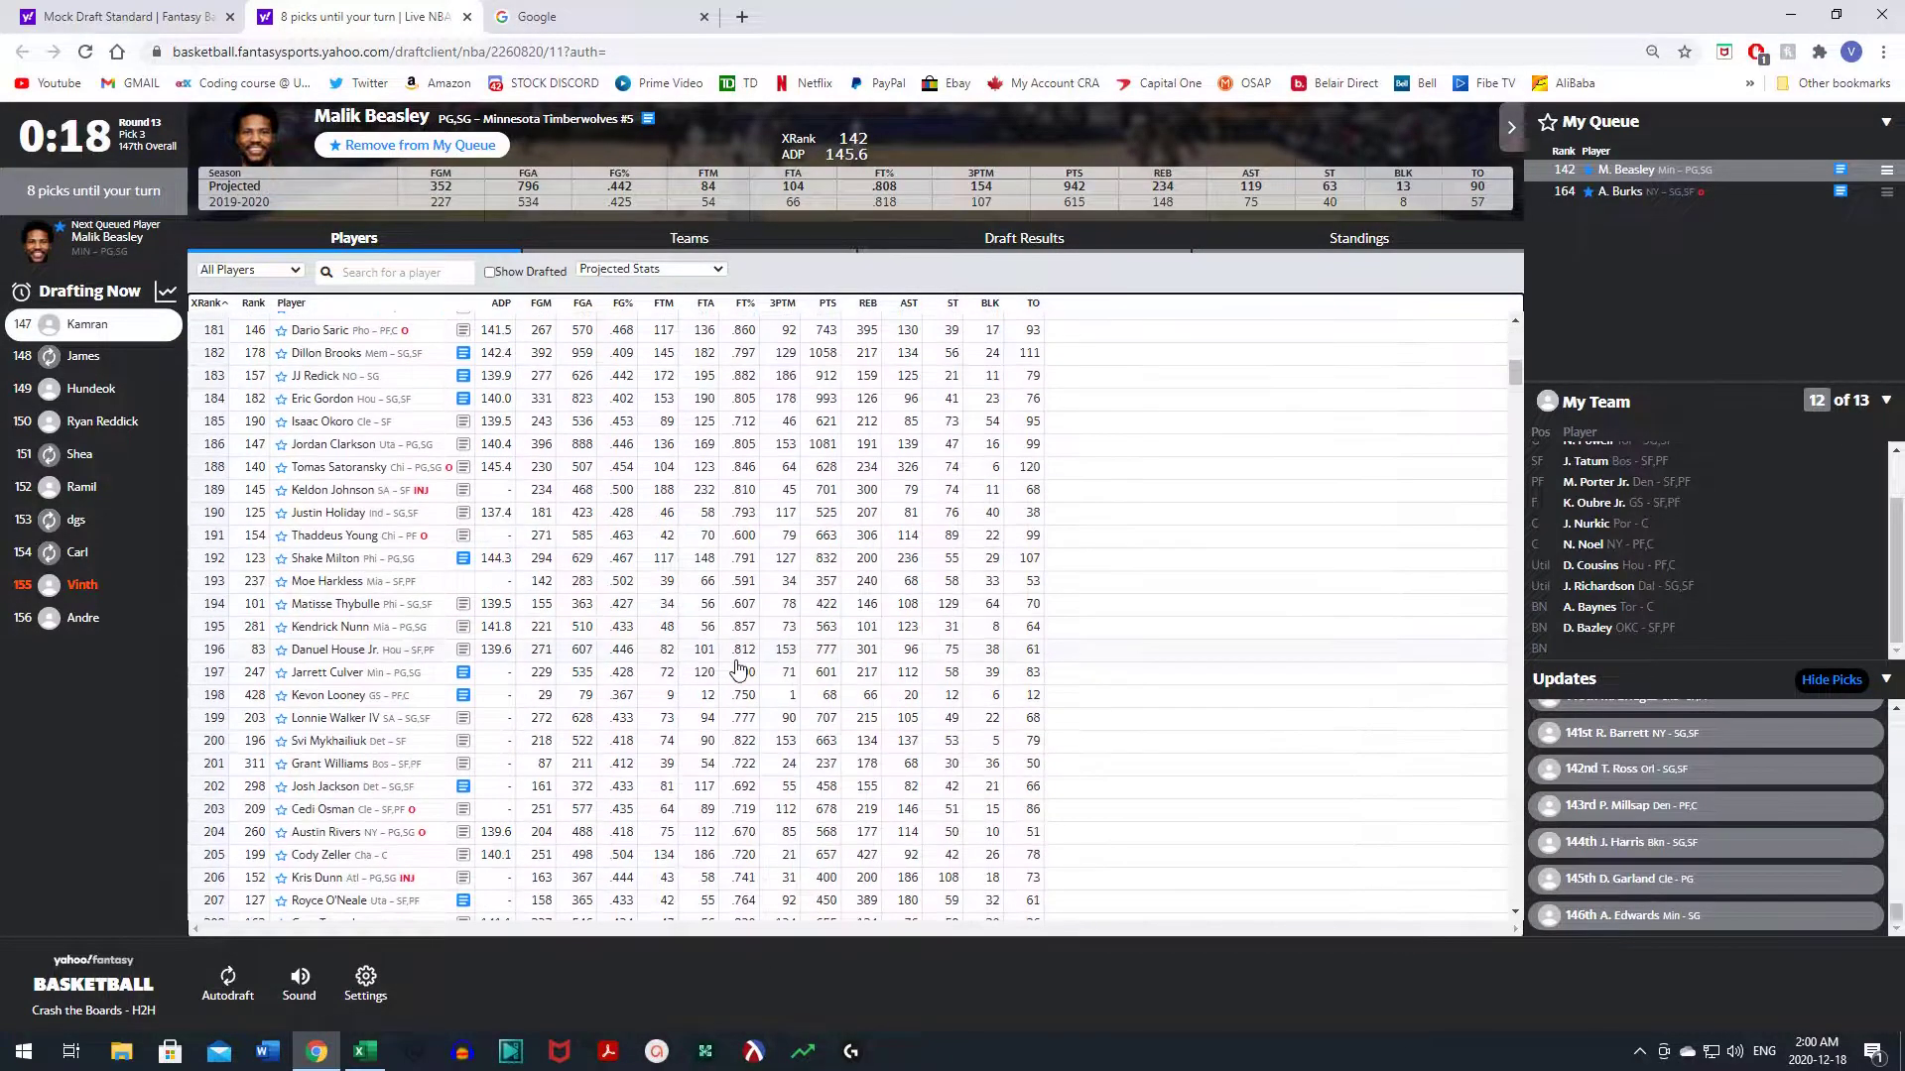
scroll(721, 680, "down", 6)
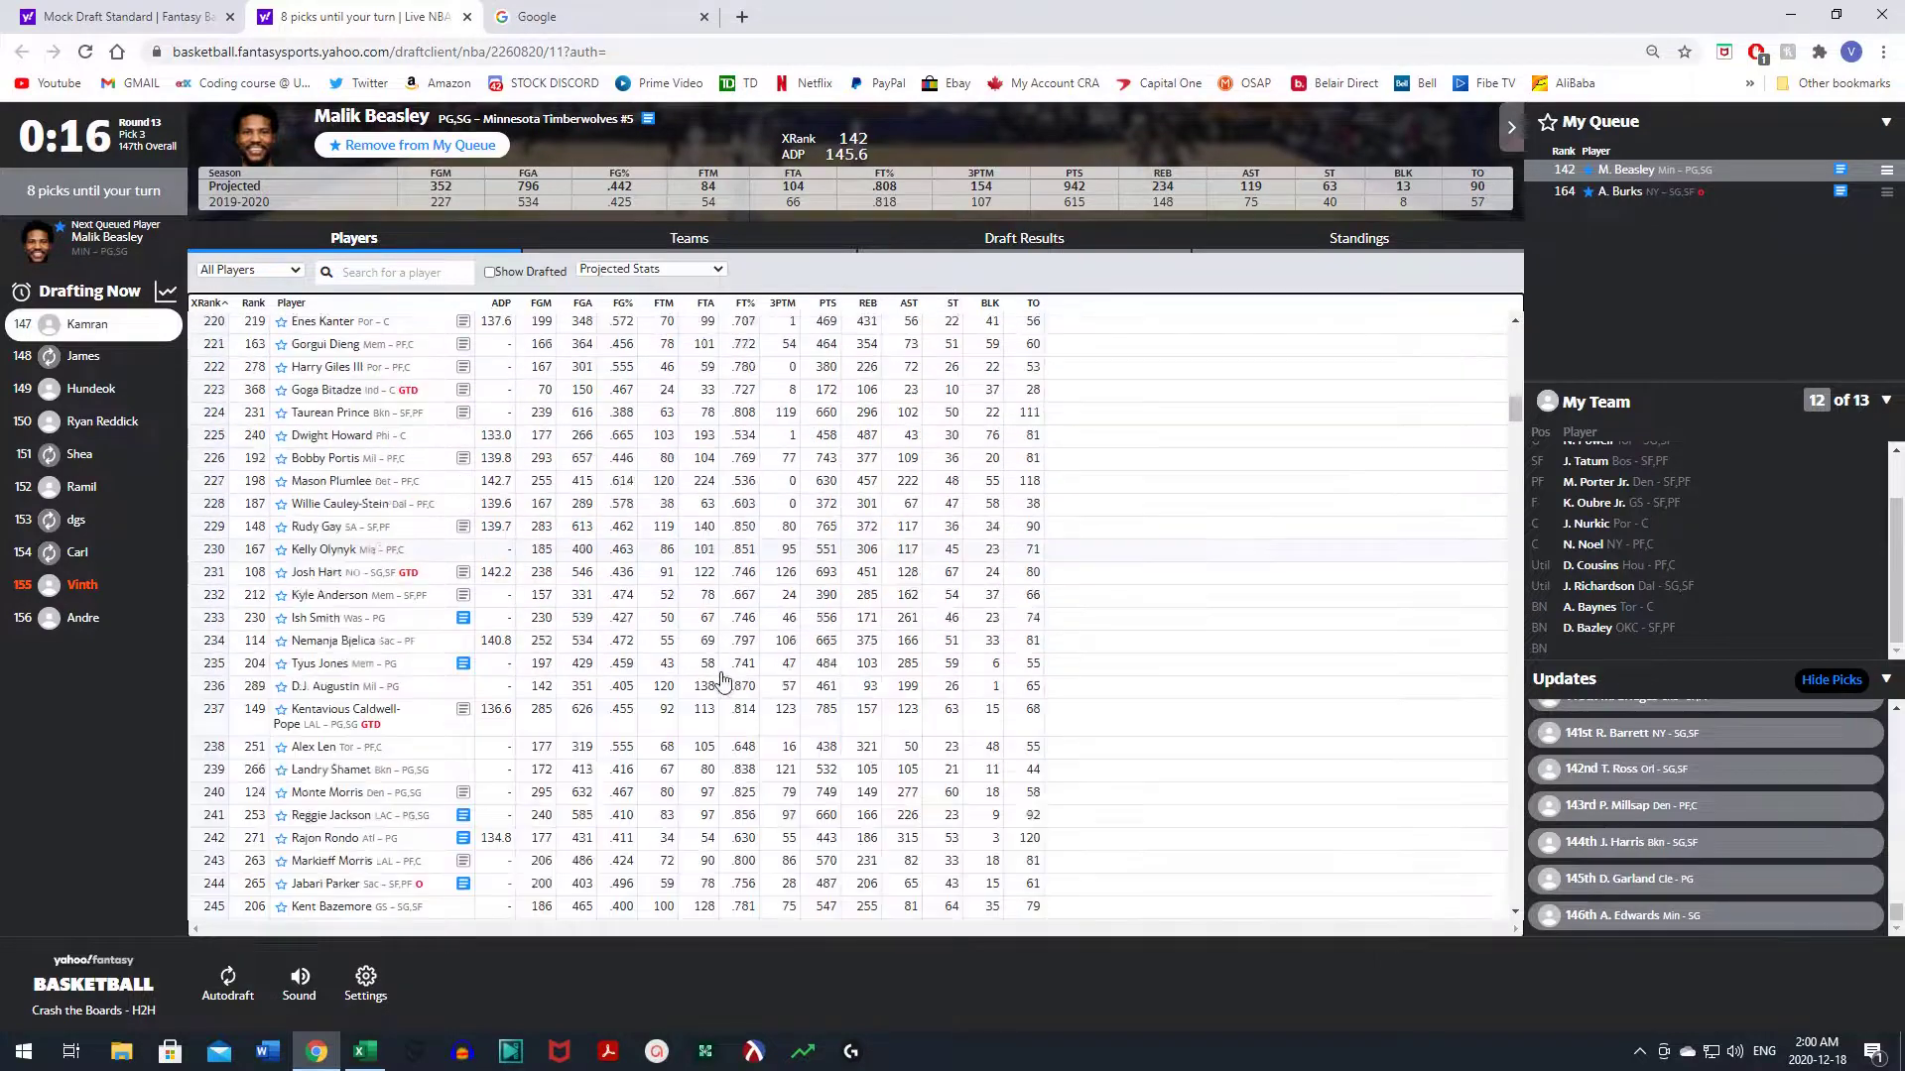
scroll(721, 680, "down", 5)
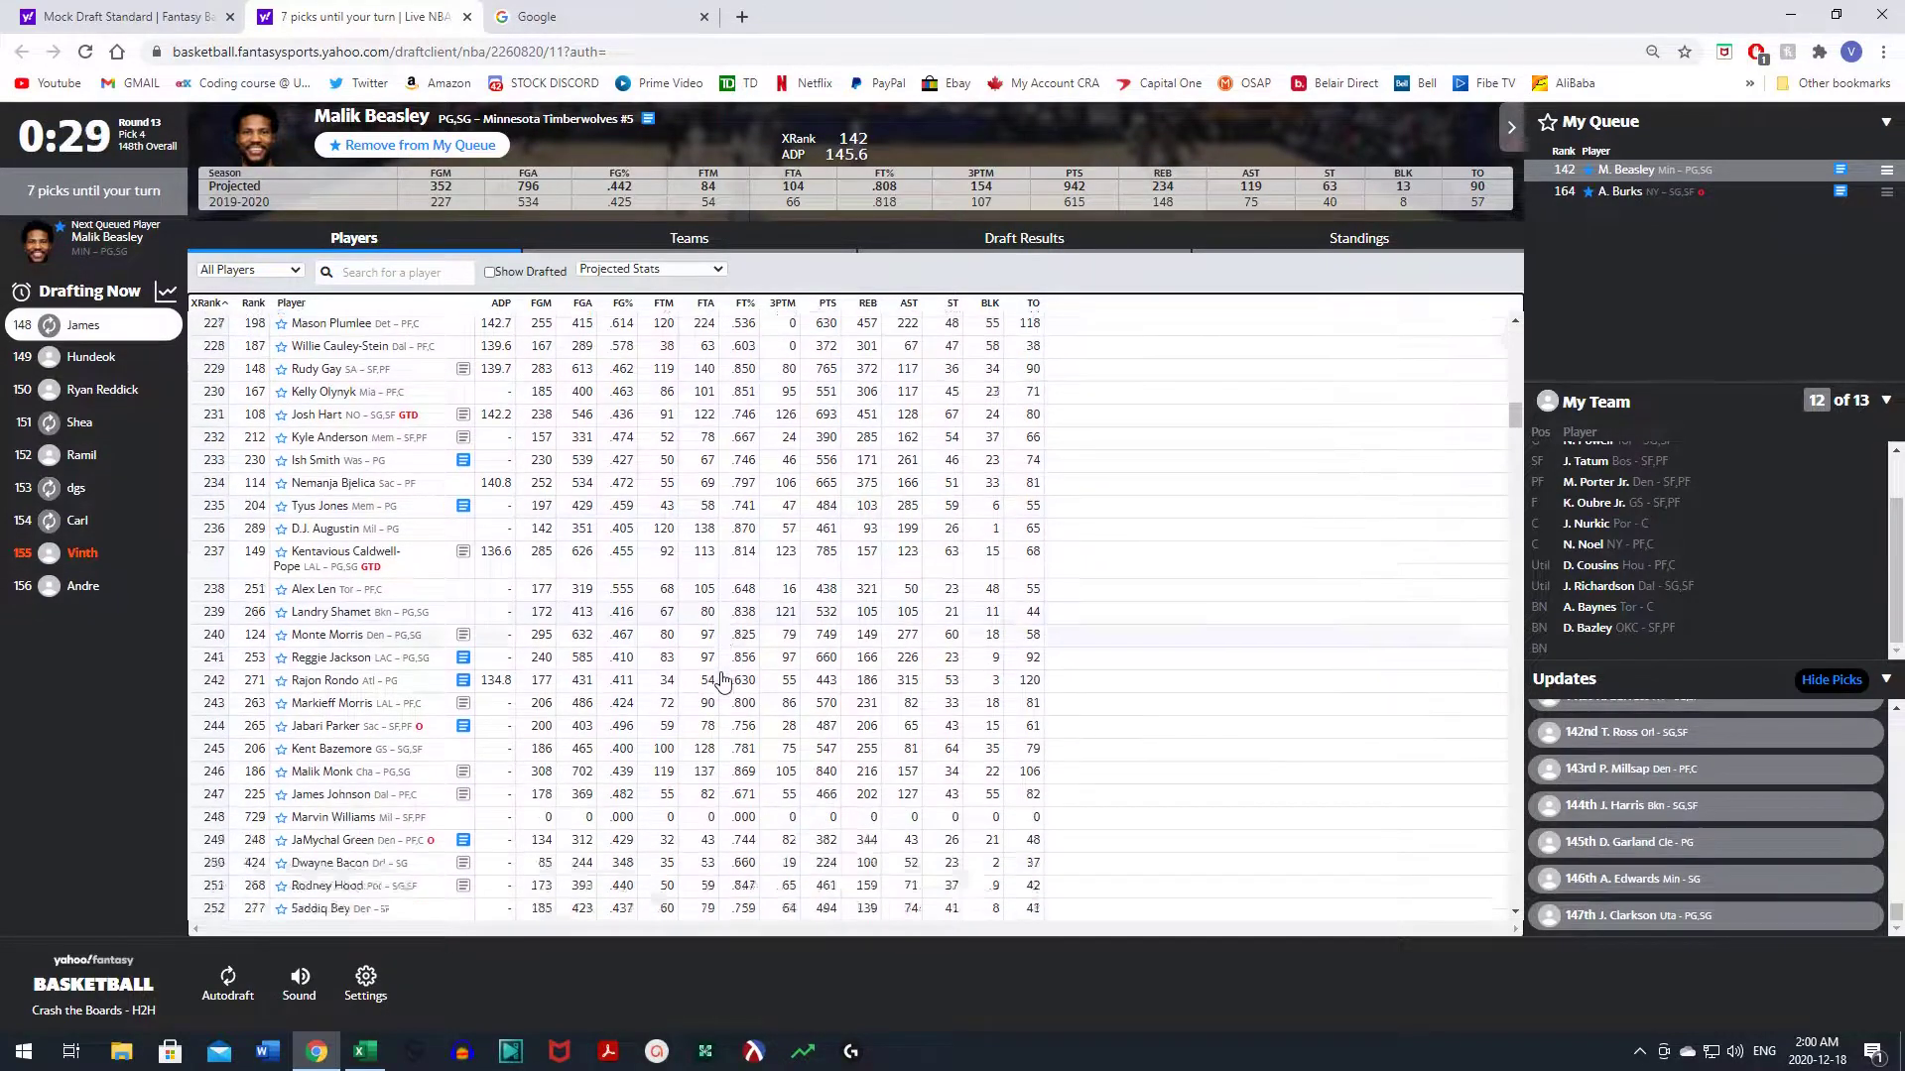
scroll(721, 681, "up", 9)
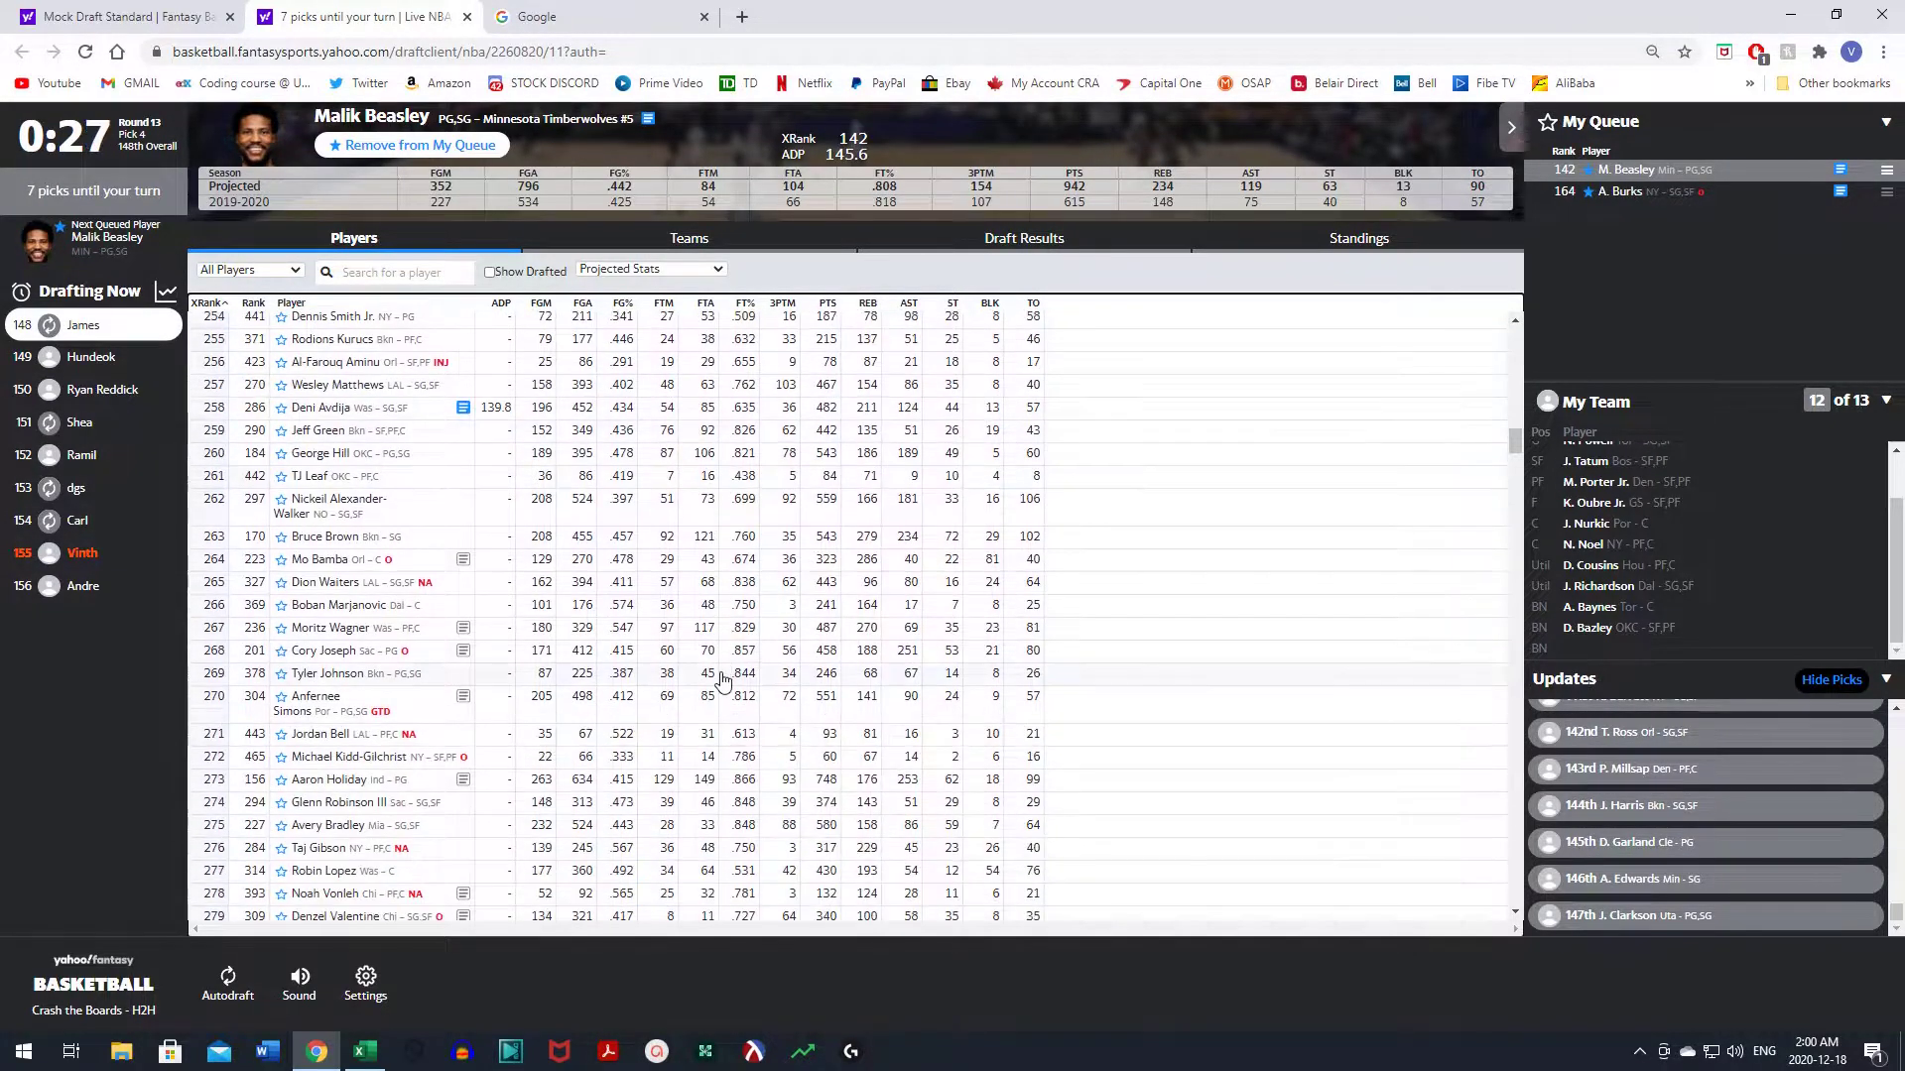
scroll(721, 680, "up", 15)
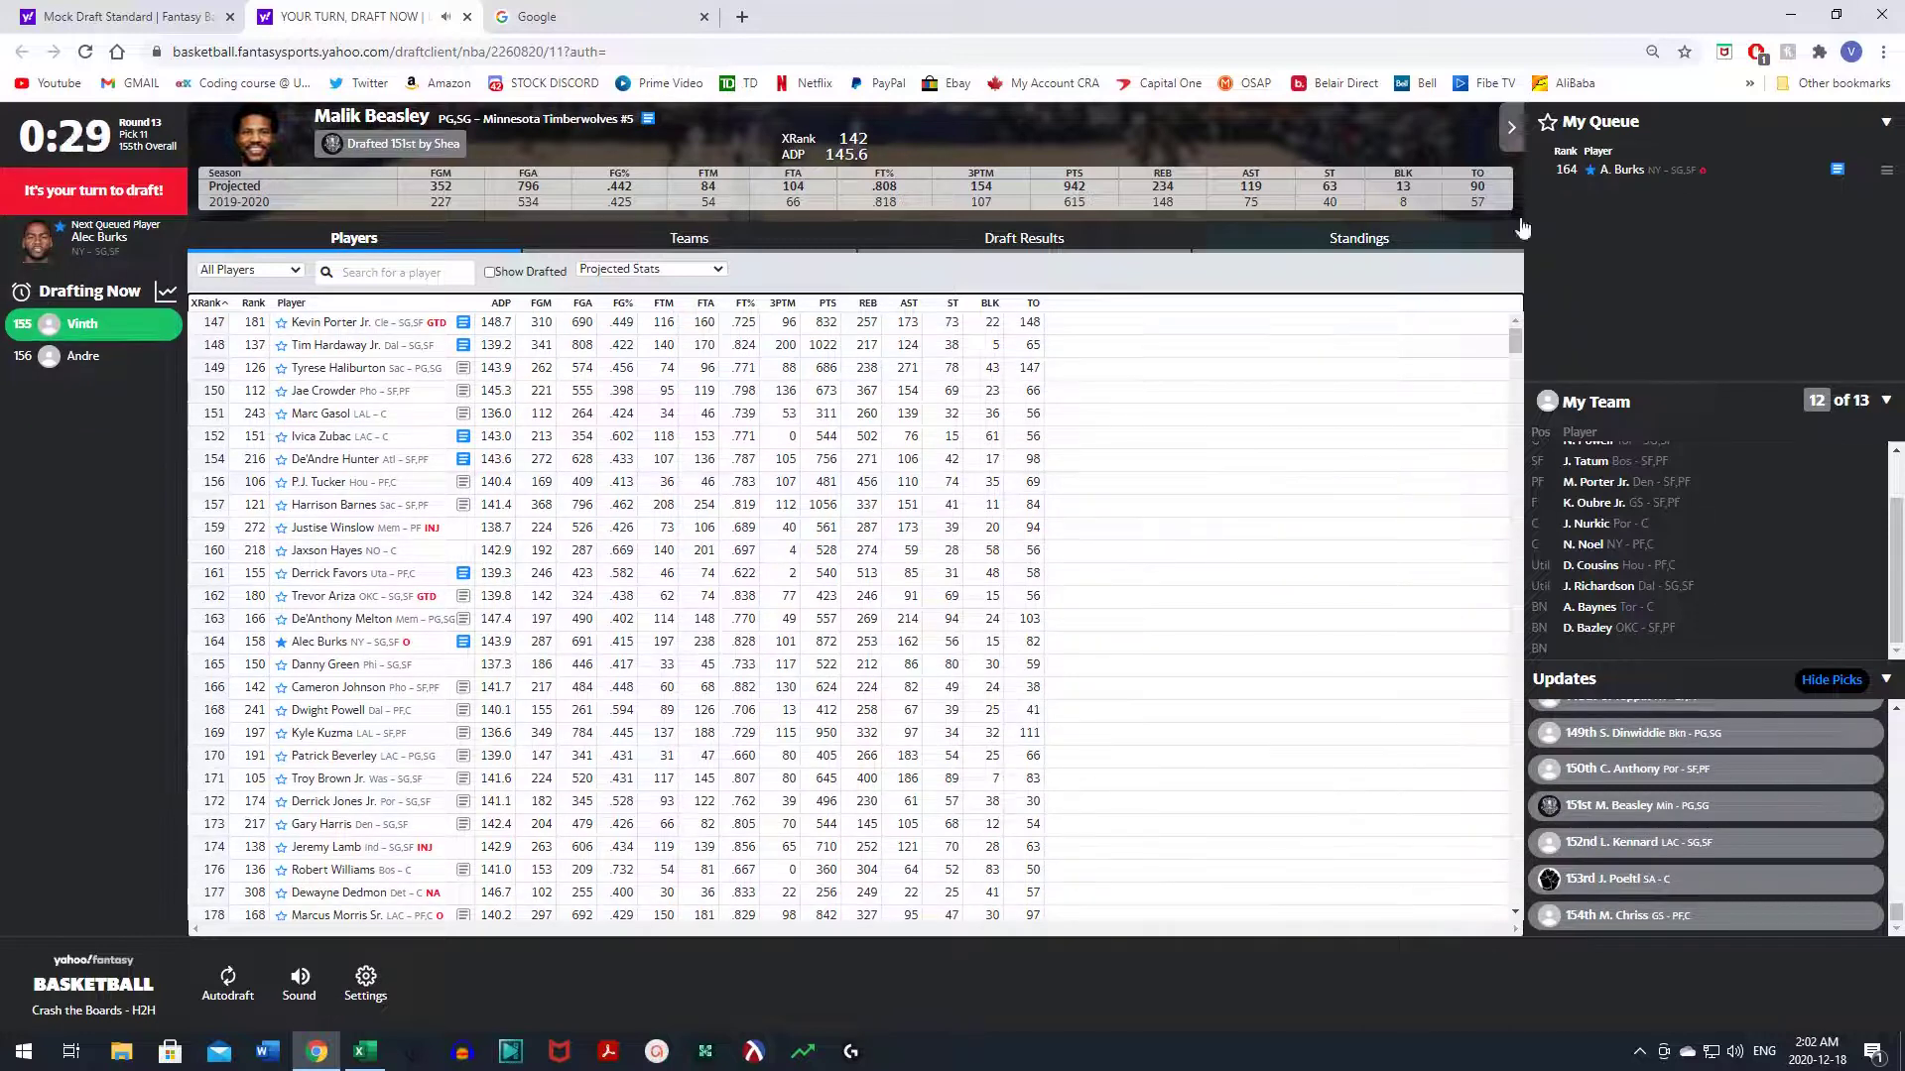
- Select Alec Burks from the queue for the round 13 pick
left_click(1643, 172)
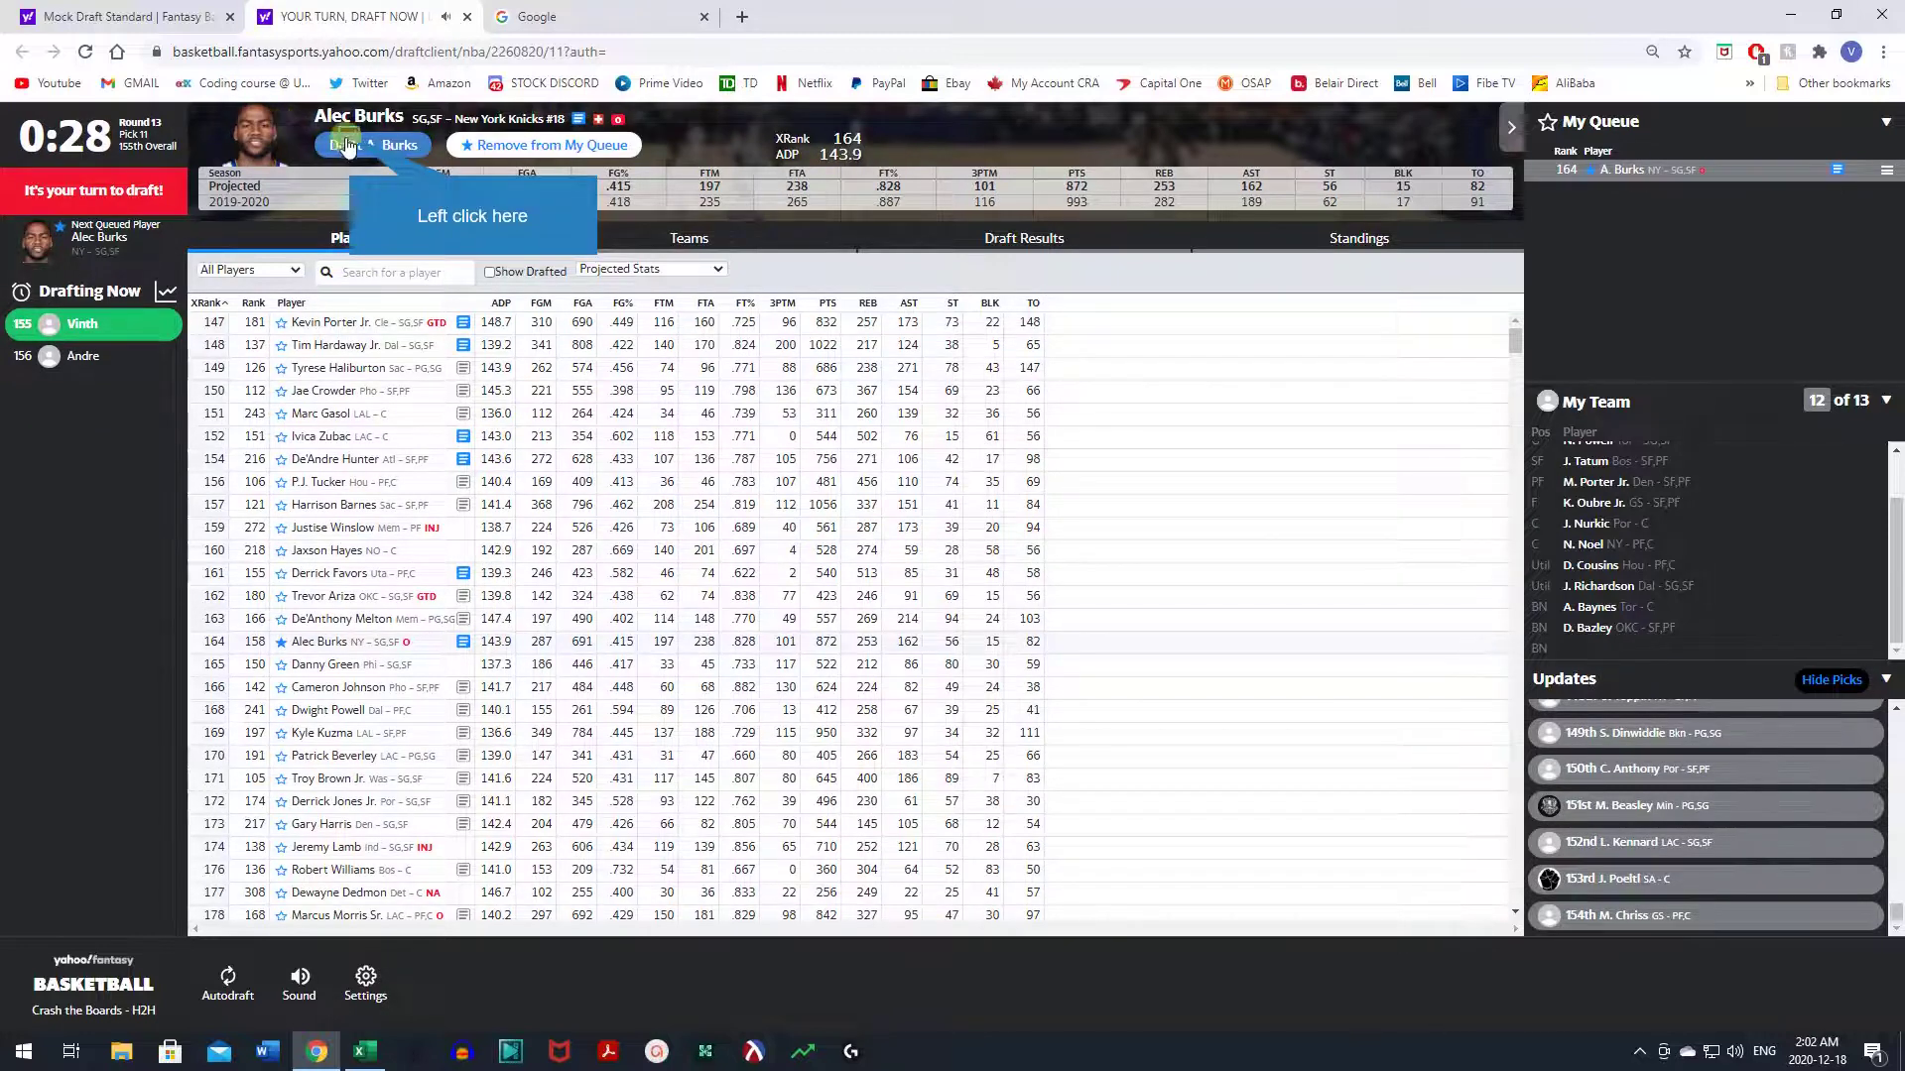